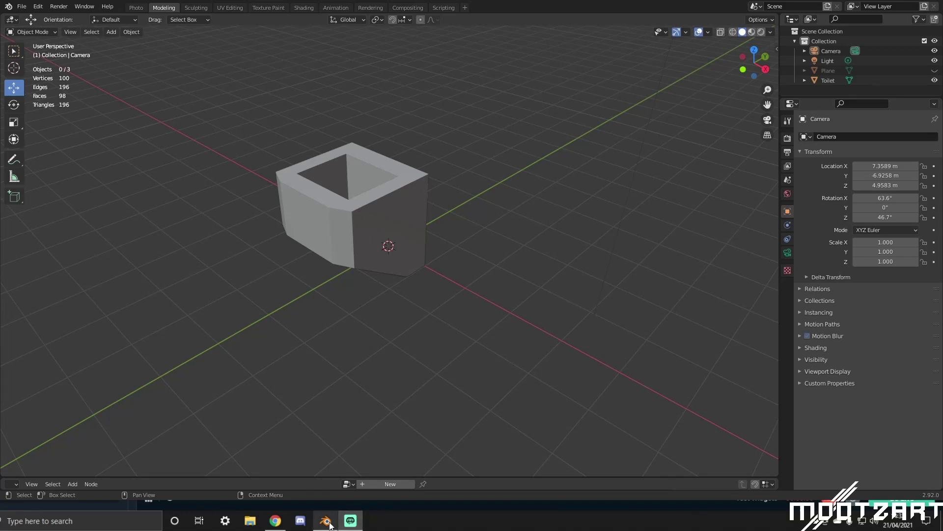
# Orbit around the toilet model to inspect it from several angles, ending near the front.
pyautogui.moveTo(329, 523)
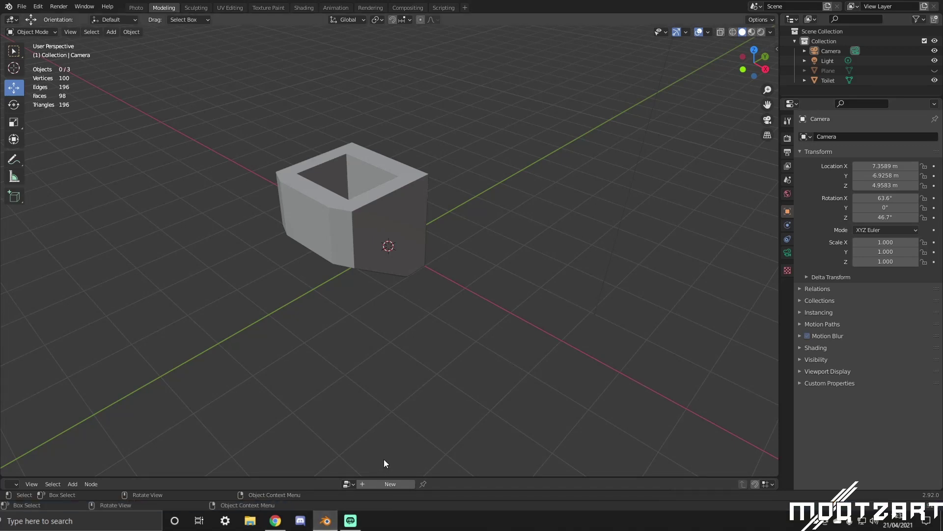
pyautogui.moveTo(492, 214); pyautogui.dragTo(602, 216, button='middle')
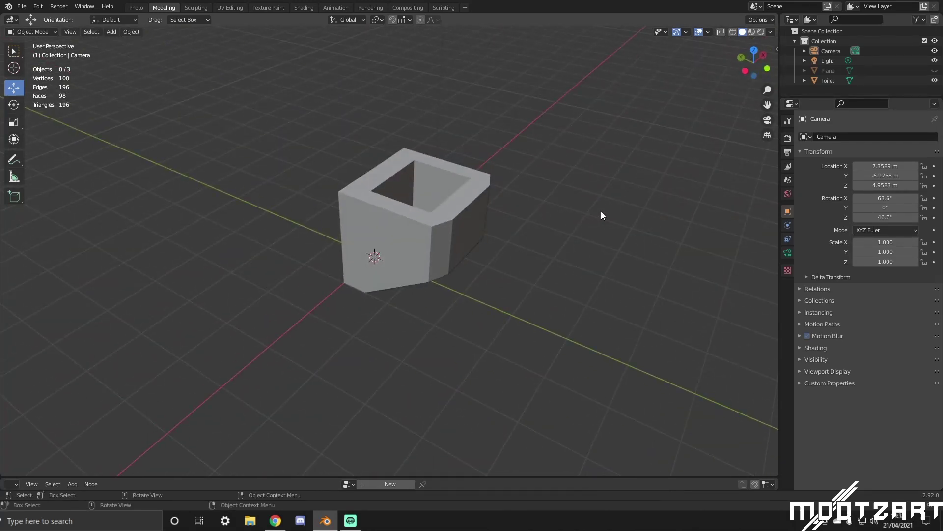
pyautogui.moveTo(585, 204); pyautogui.dragTo(607, 135, button='middle')
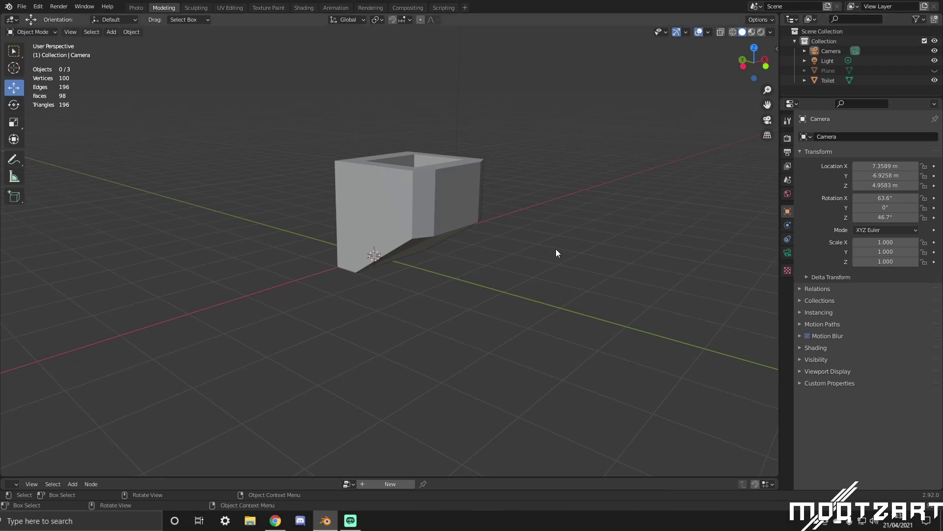
pyautogui.moveTo(557, 252); pyautogui.dragTo(511, 220, button='middle')
pyautogui.moveTo(479, 260); pyautogui.dragTo(555, 255, button='middle')
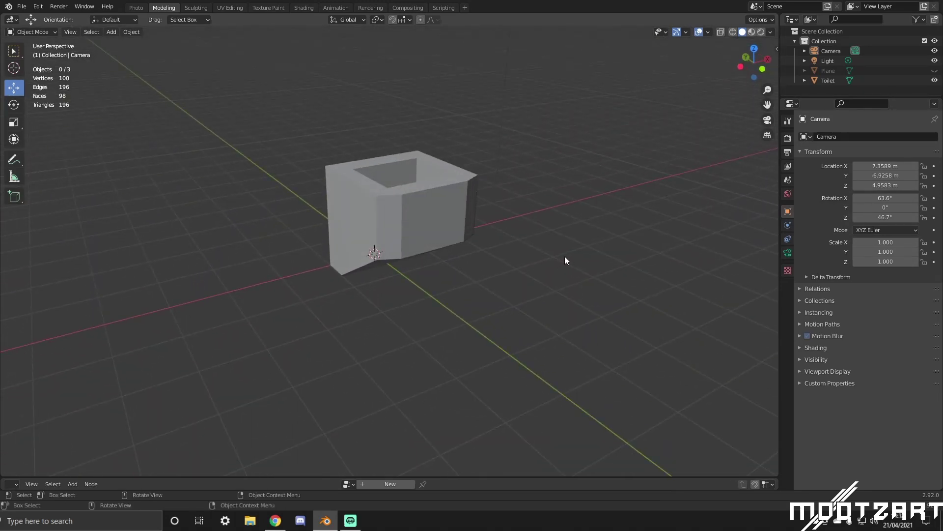
pyautogui.moveTo(594, 231); pyautogui.dragTo(625, 208, button='middle')
pyautogui.moveTo(508, 214); pyautogui.dragTo(430, 220, button='middle')
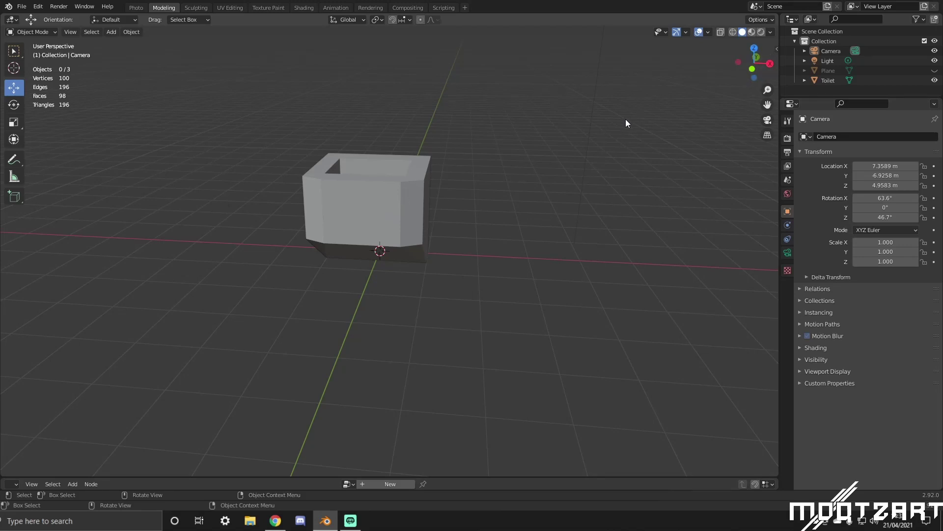
pyautogui.moveTo(615, 142); pyautogui.dragTo(470, 158, button='middle')
pyautogui.moveTo(497, 193); pyautogui.dragTo(625, 223, button='middle')
pyautogui.moveTo(604, 302); pyautogui.dragTo(597, 276, button='middle')
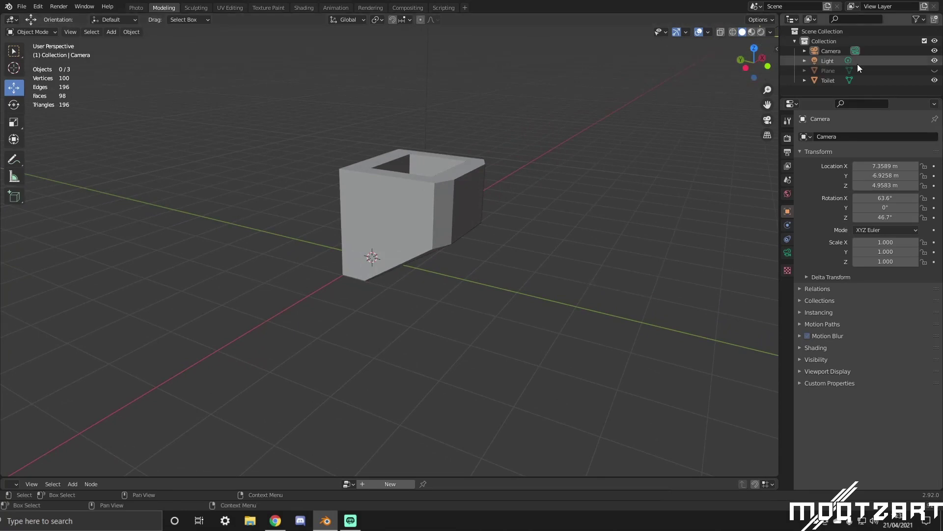
# Select the Toilet, try a loop cut in Edit Mode, then return to Object Mode.
pyautogui.click(827, 80)
pyautogui.moveTo(639, 167); pyautogui.dragTo(585, 212, button='middle')
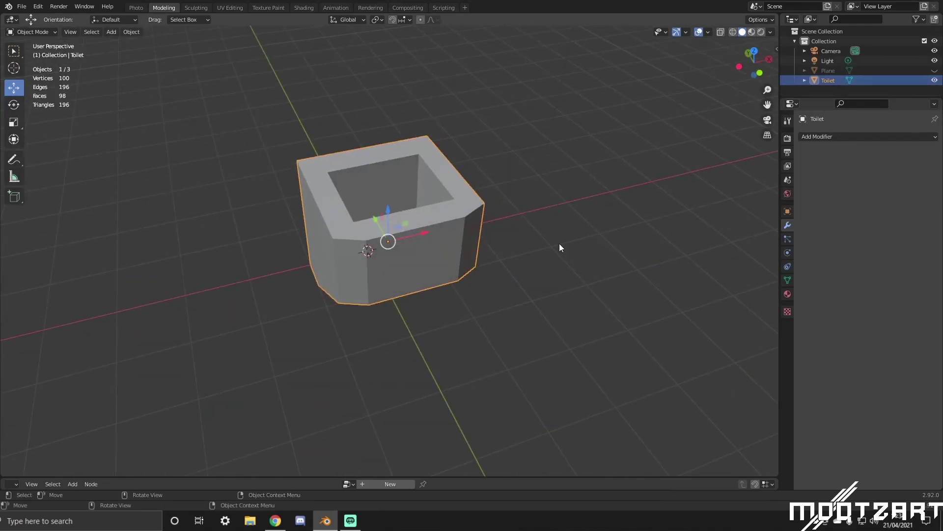
pyautogui.press('Tab')
pyautogui.moveTo(559, 247); pyautogui.dragTo(396, 209, button='middle')
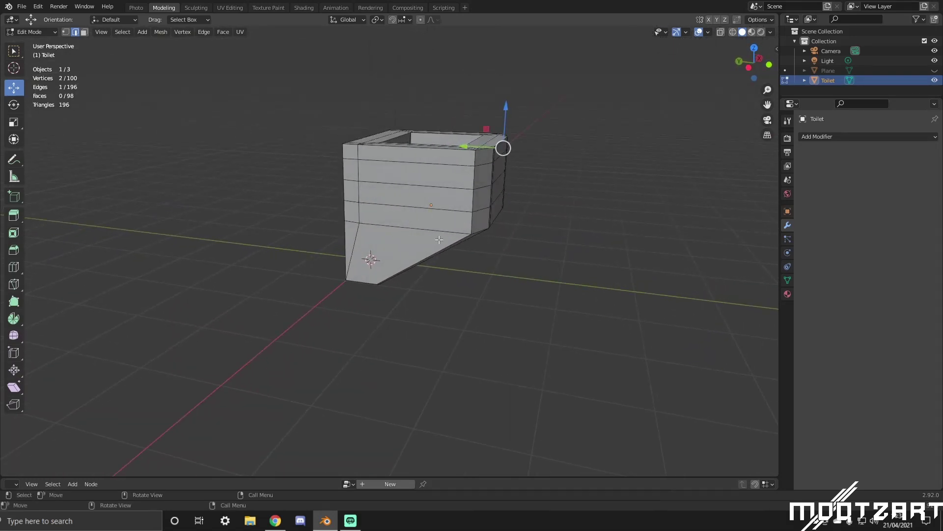
pyautogui.moveTo(439, 239)
pyautogui.mouseDown(button='middle')
pyautogui.moveTo(418, 238)
pyautogui.moveTo(445, 236)
pyautogui.mouseUp(button='middle')
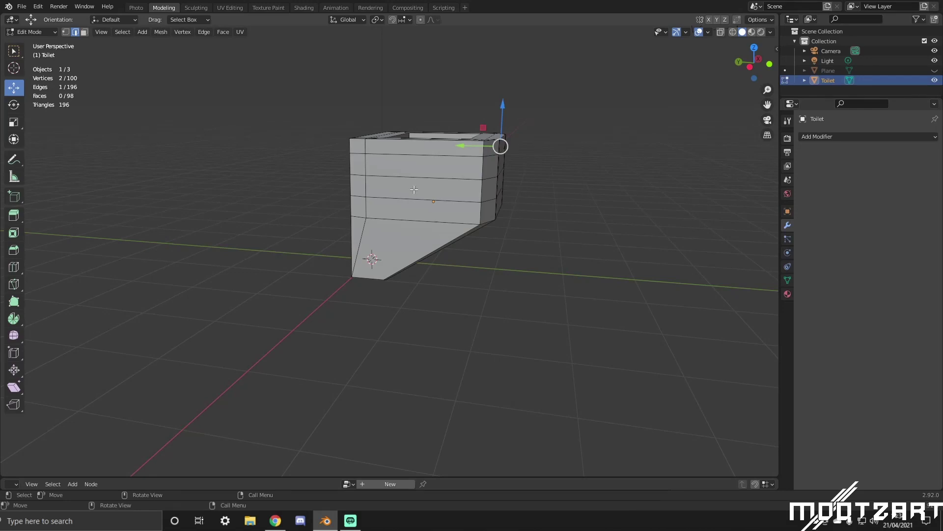
pyautogui.hotkey('ctrl', 'r')
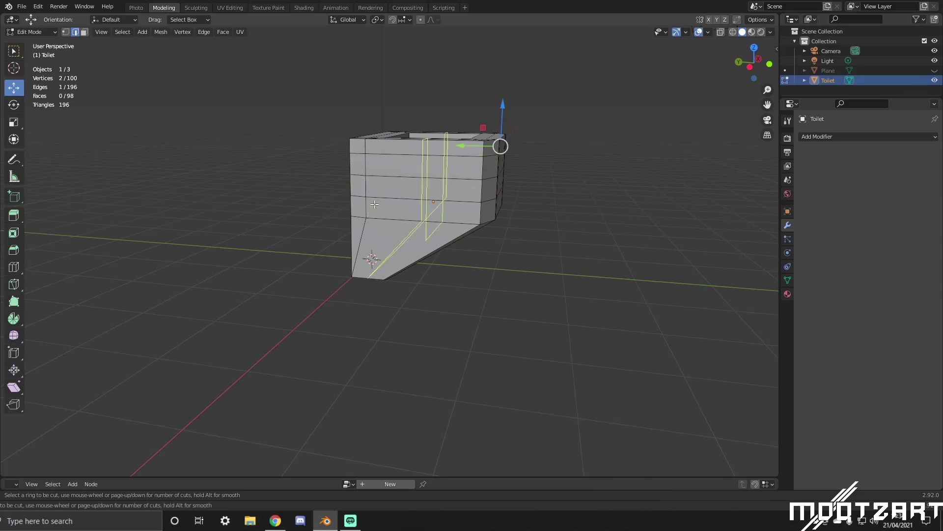
pyautogui.moveTo(549, 189); pyautogui.dragTo(493, 243, button='middle')
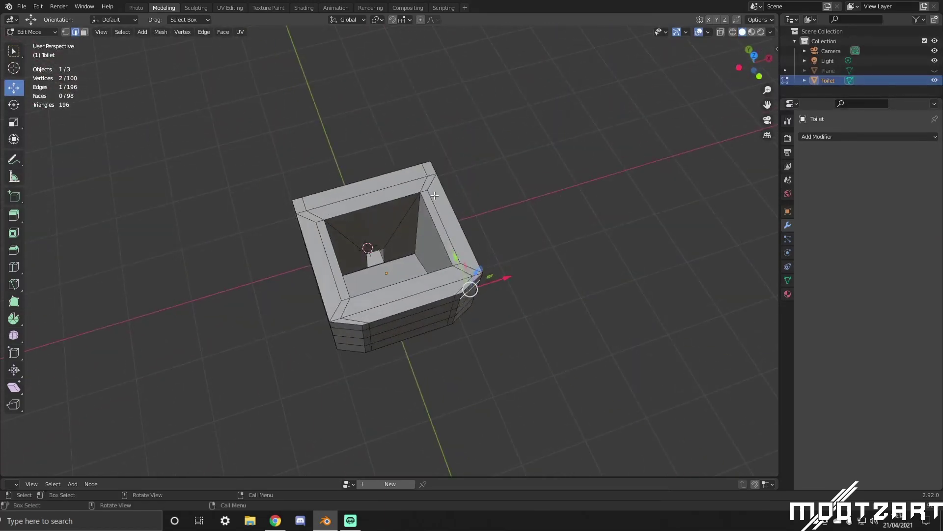
pyautogui.moveTo(486, 187); pyautogui.dragTo(408, 147, button='middle')
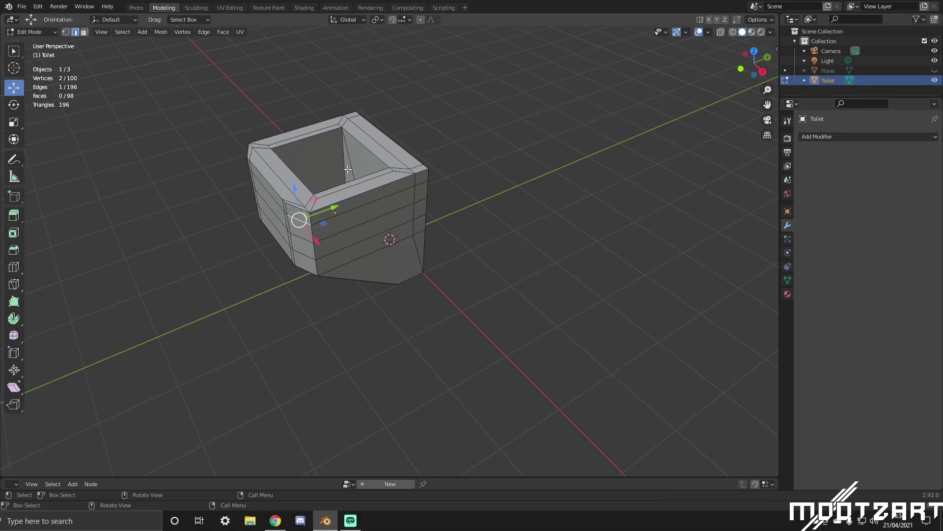
pyautogui.press('Tab')
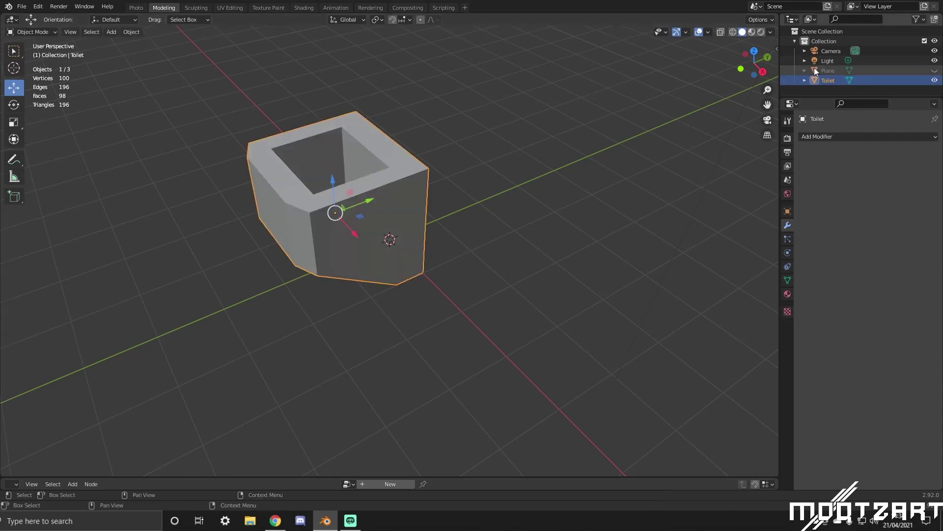
# Hide the Toilet, add a cube and raise it in front view so it sits on the grid.
pyautogui.click(936, 81)
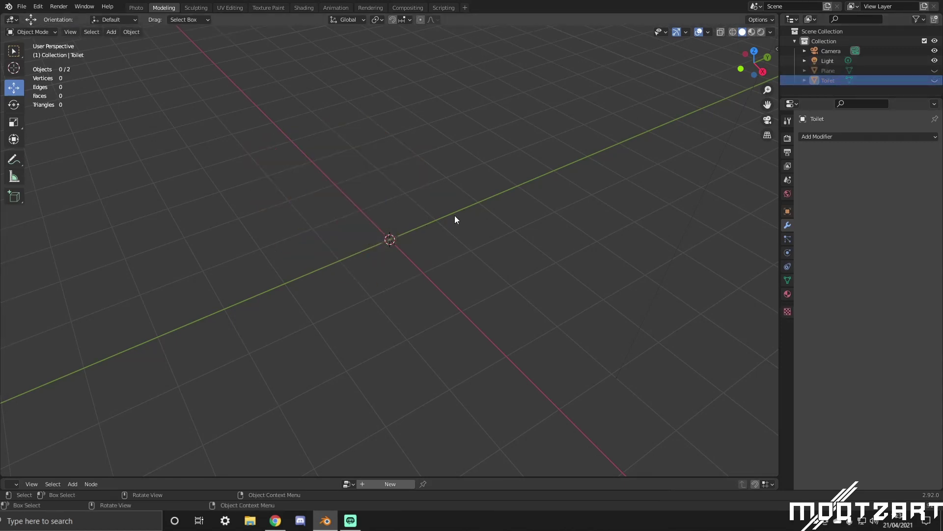
pyautogui.moveTo(455, 215); pyautogui.dragTo(450, 213, button='middle')
pyautogui.hotkey('shift', 'a')
pyautogui.moveTo(450, 212)
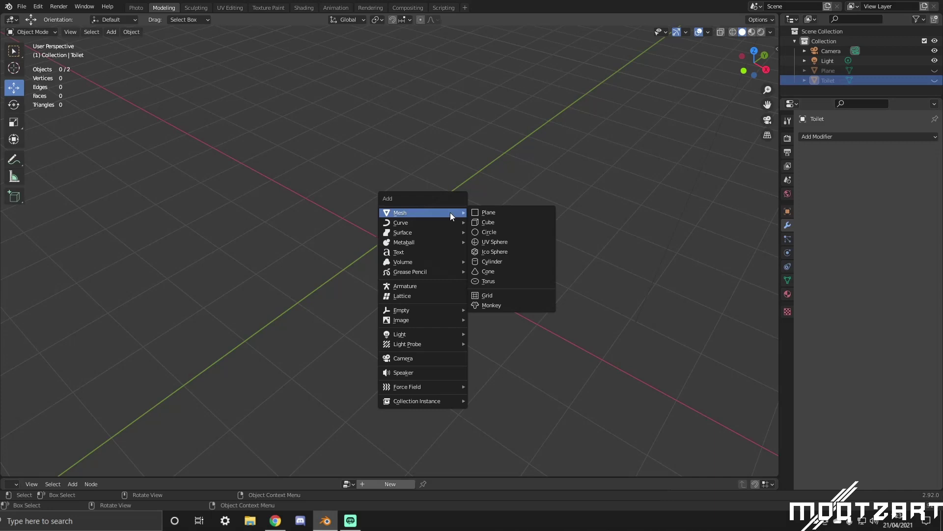
pyautogui.click(506, 222)
pyautogui.moveTo(506, 222); pyautogui.dragTo(585, 199, button='middle')
pyautogui.press('KP_1')
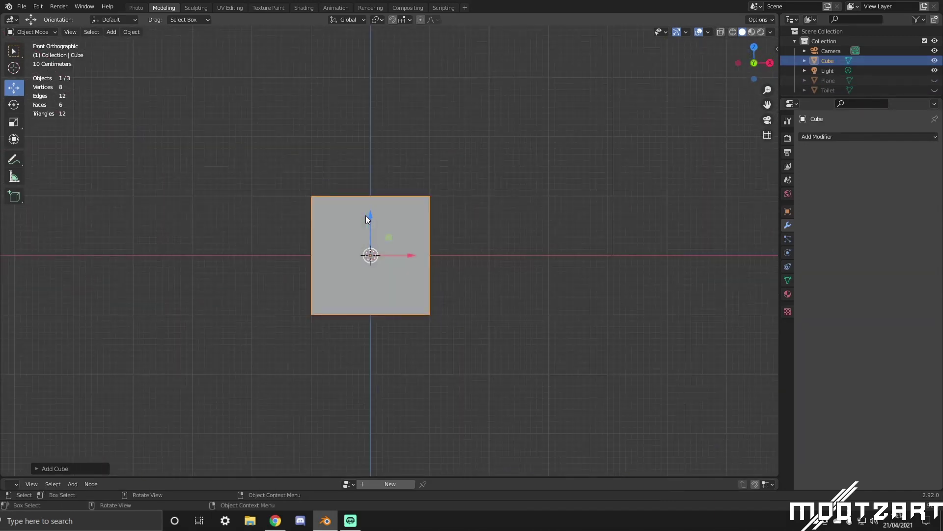
pyautogui.moveTo(370, 217); pyautogui.dragTo(381, 152)
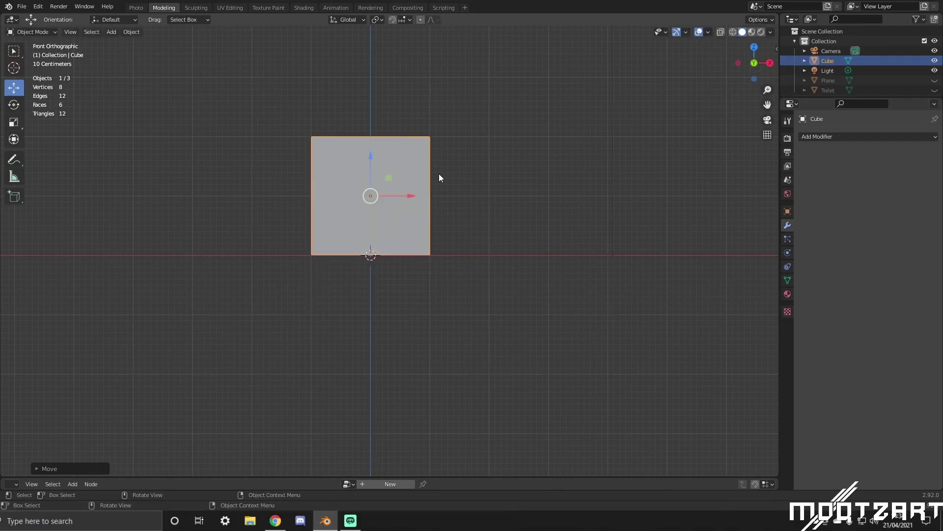
pyautogui.moveTo(439, 177); pyautogui.dragTo(518, 269, button='middle')
# In the cube's Edit Mode, start a loop cut and set the preview to two horizontal cuts.
pyautogui.press('Tab')
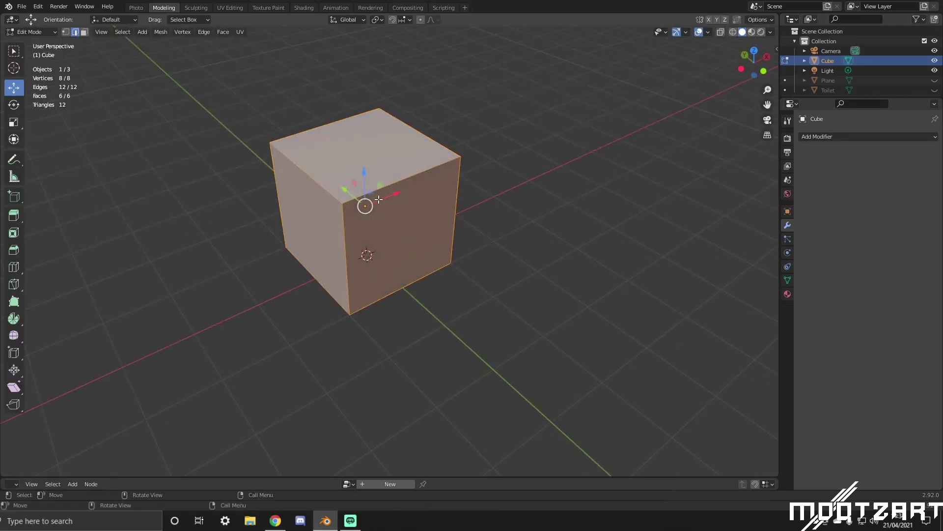
pyautogui.press('Tab')
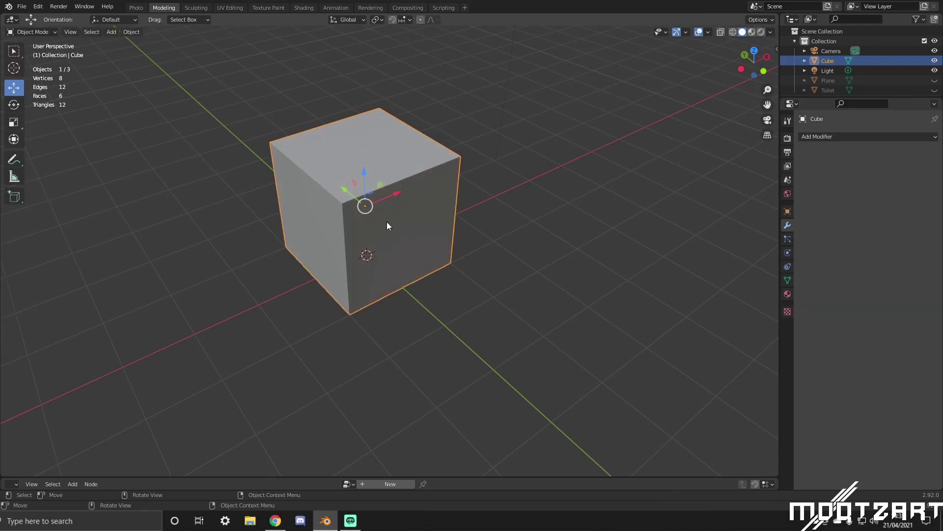
pyautogui.press('Tab')
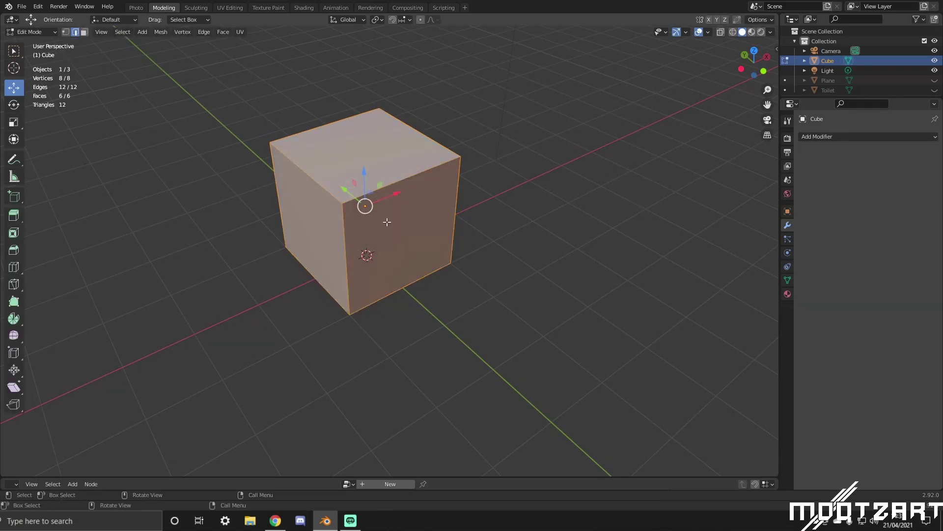
pyautogui.hotkey('ctrl', 'r')
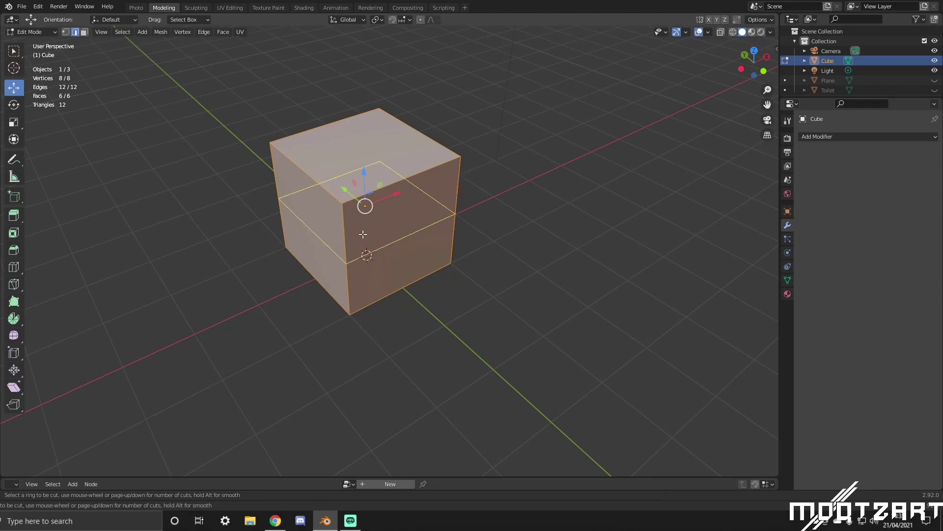
pyautogui.scroll(1, 363, 234)
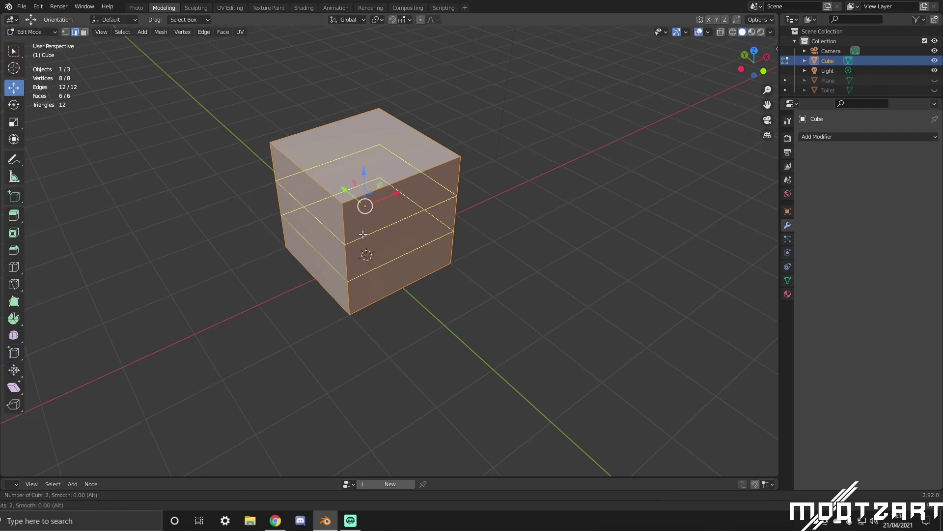
pyautogui.scroll(1, 362, 234)
pyautogui.scroll(-2, 362, 234)
pyautogui.scroll(2, 362, 234)
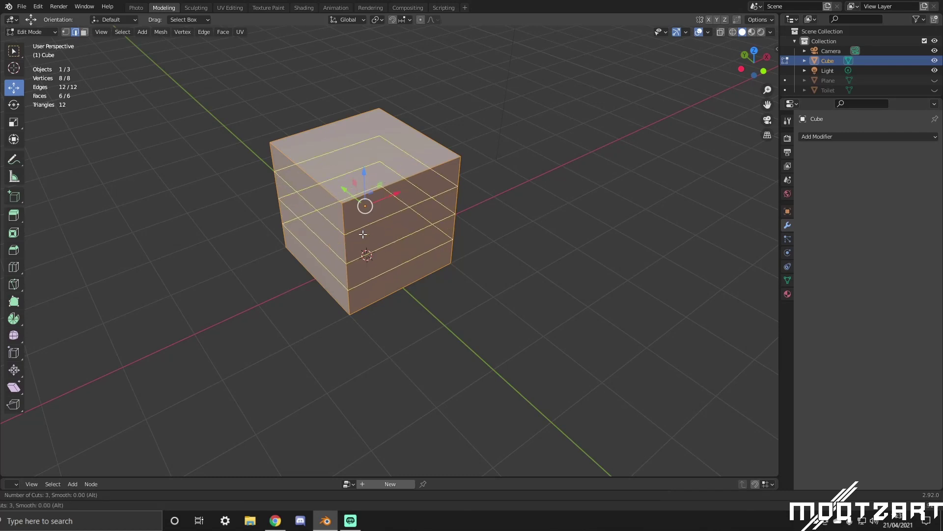
pyautogui.scroll(-2, 363, 234)
pyautogui.scroll(2, 363, 235)
pyautogui.scroll(4, 362, 235)
pyautogui.scroll(-4, 363, 234)
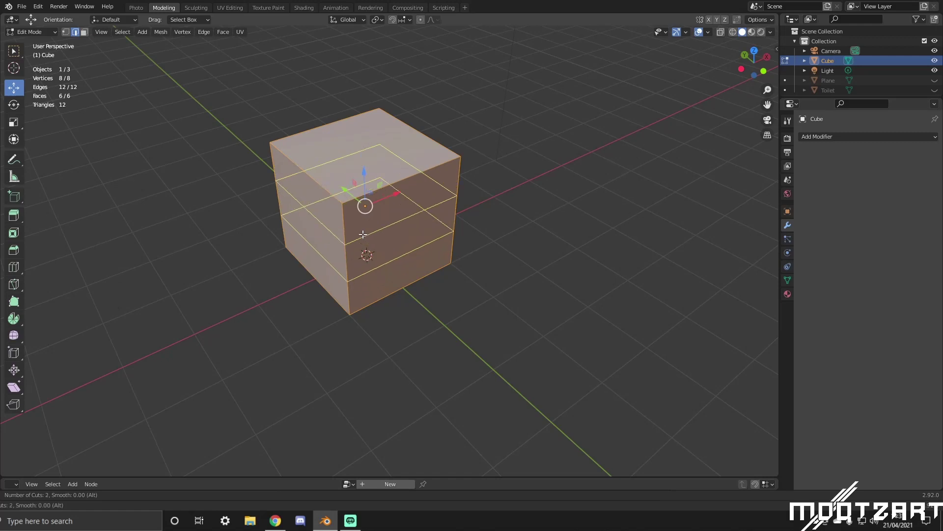
pyautogui.scroll(1, 363, 234)
pyautogui.scroll(20, 363, 234)
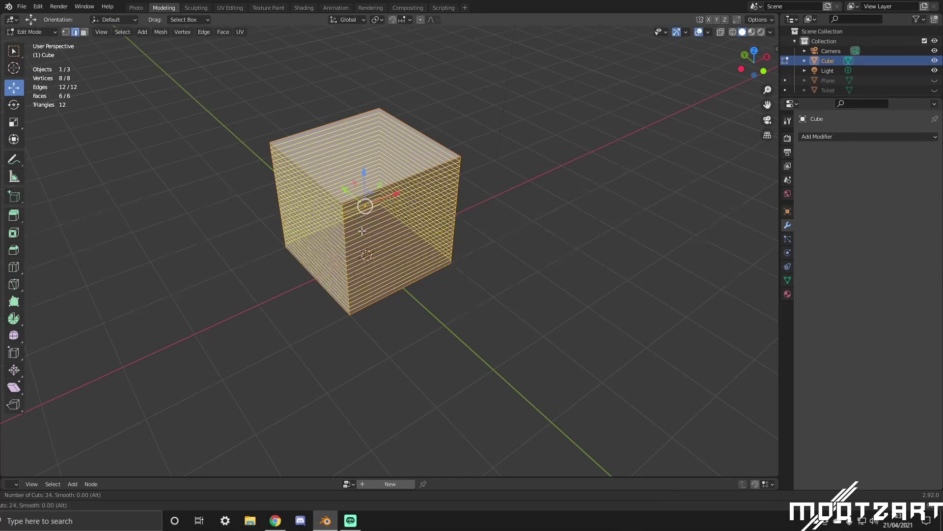
pyautogui.scroll(17, 363, 230)
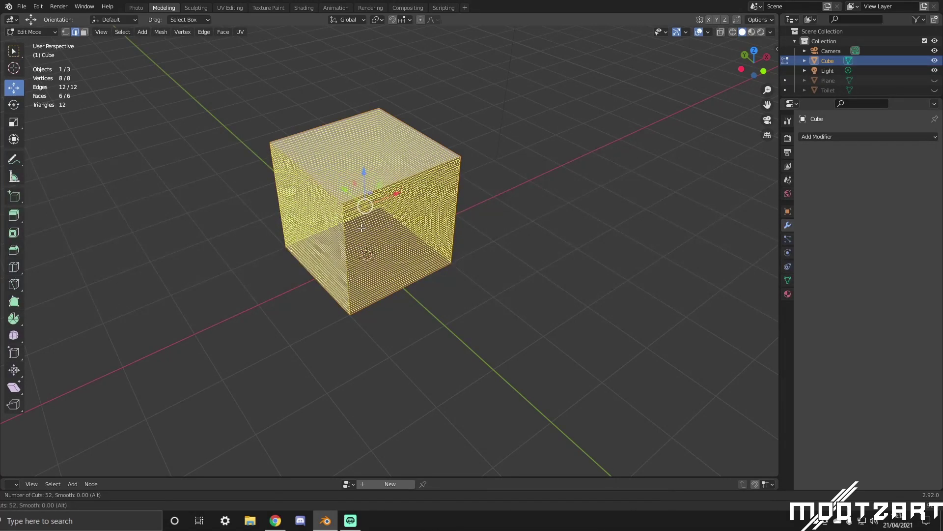
pyautogui.scroll(-20, 363, 230)
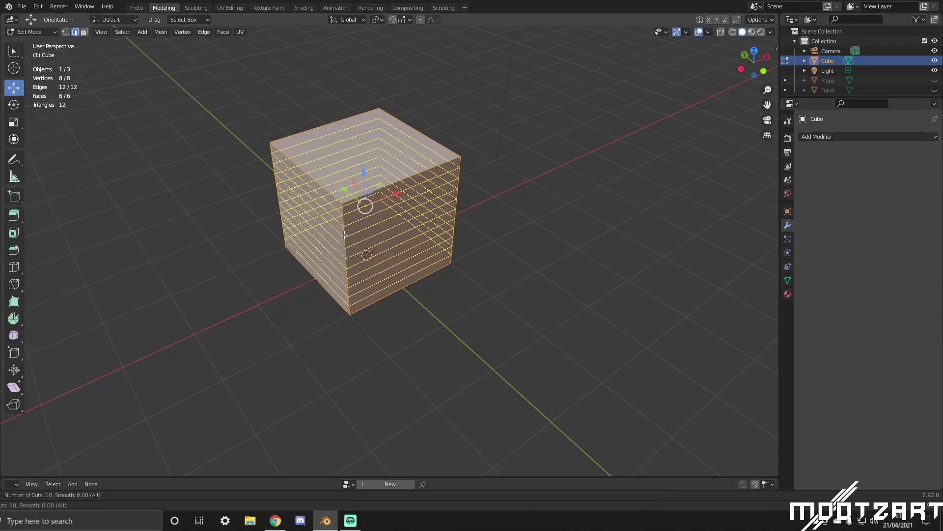
pyautogui.scroll(-13, 353, 234)
pyautogui.scroll(1, 345, 235)
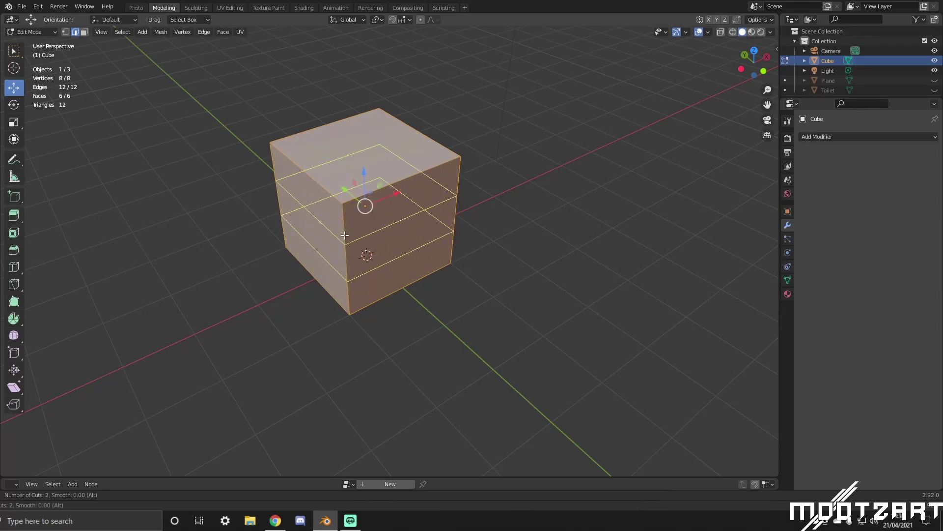
# Commit two centred loop cuts on the cube, review them, then undo.
pyautogui.click(345, 235)
pyautogui.rightClick(343, 229)
pyautogui.moveTo(463, 175); pyautogui.dragTo(564, 202, button='middle')
pyautogui.moveTo(430, 231); pyautogui.dragTo(453, 238, button='middle')
pyautogui.hotkey('ctrl', 'z')
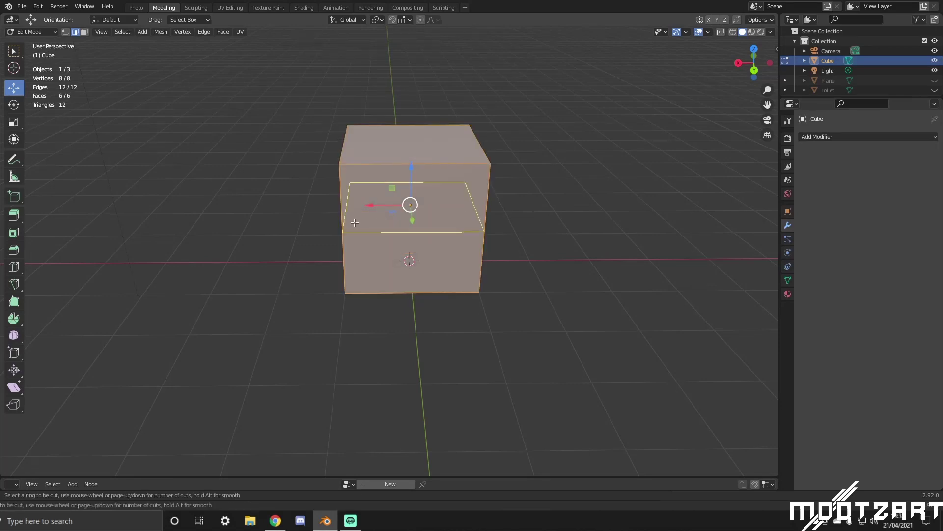
# Re-add two horizontal edge loops around the cube, then select one bottom edge.
pyautogui.scroll(1, 354, 223)
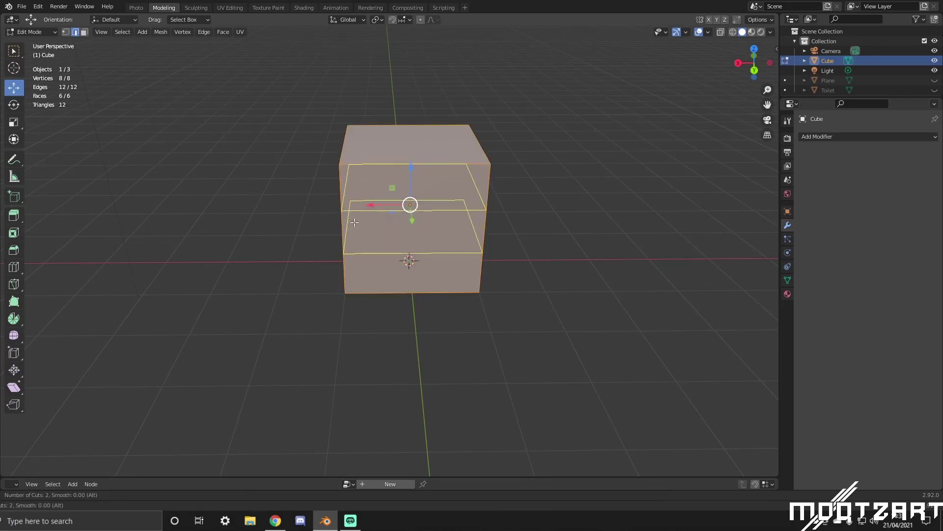
pyautogui.click(355, 223)
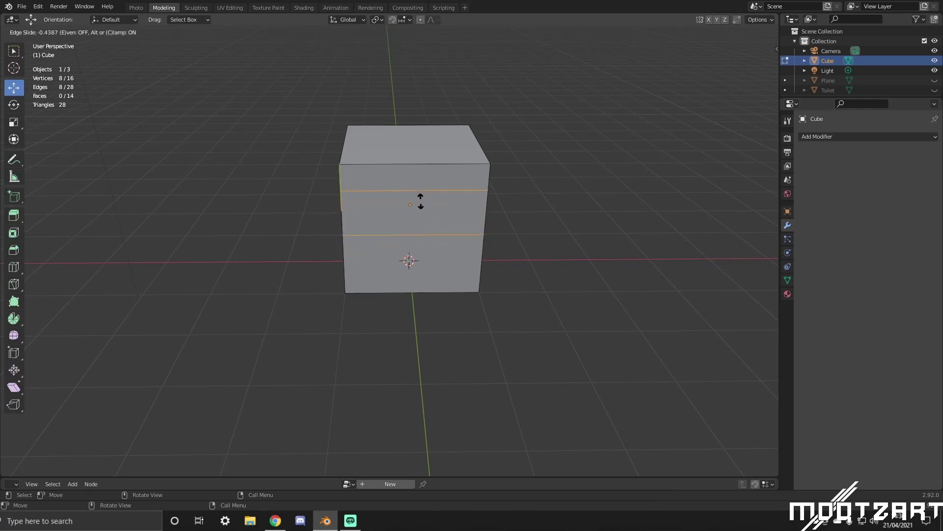
pyautogui.click(395, 214)
pyautogui.moveTo(482, 210); pyautogui.dragTo(528, 223, button='middle')
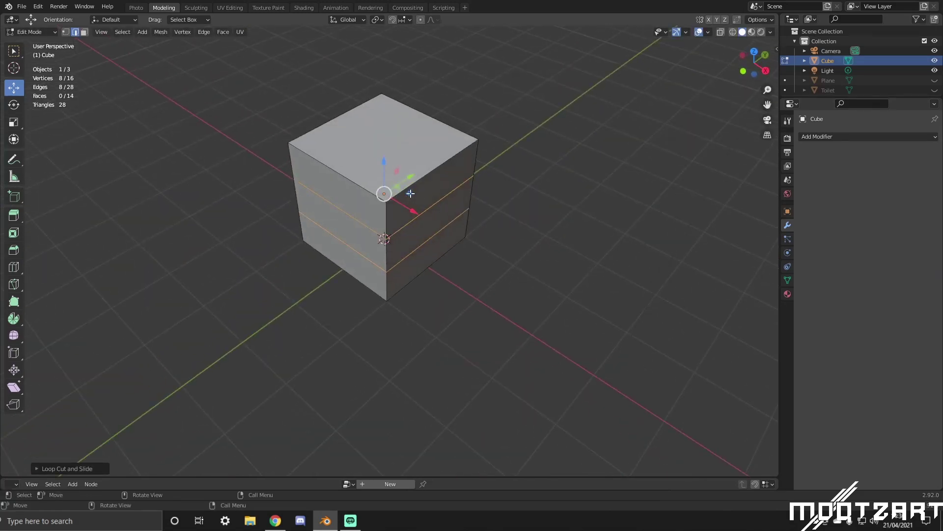
pyautogui.moveTo(404, 245); pyautogui.dragTo(435, 201, button='middle')
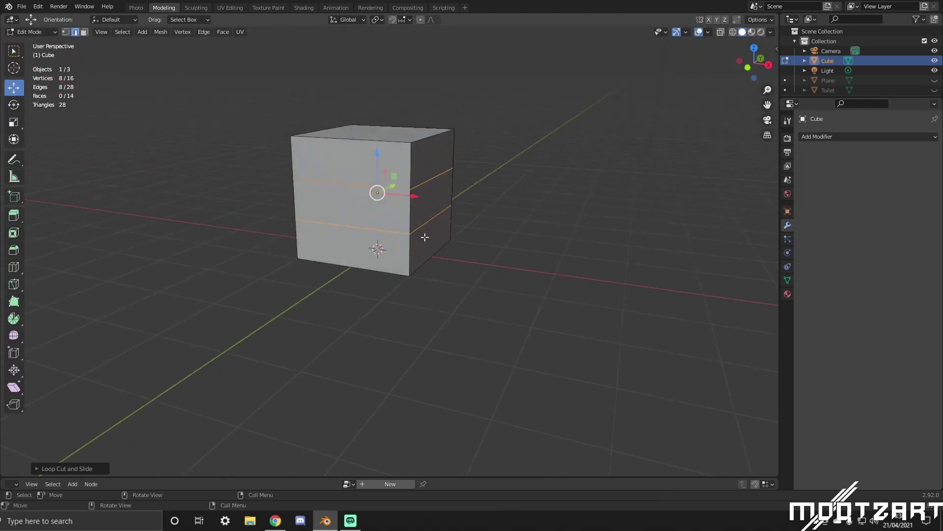
pyautogui.moveTo(425, 237); pyautogui.dragTo(351, 254, button='middle')
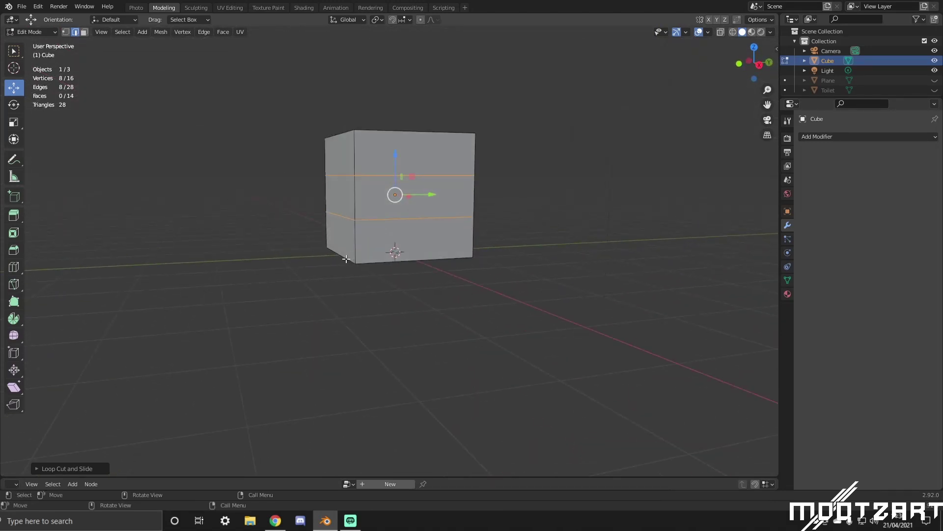
pyautogui.click(344, 257)
# Move the selected bottom edge outward so one side of the cube slants.
pyautogui.press('g')
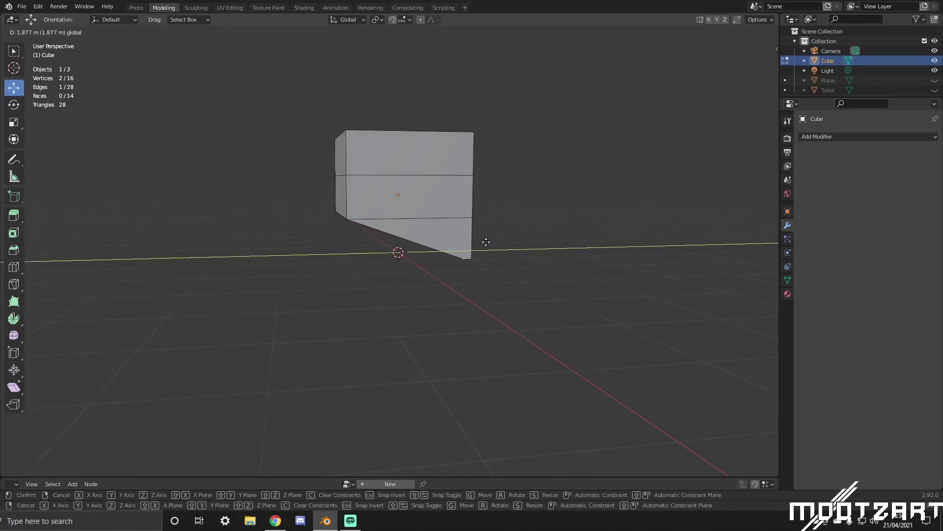
pyautogui.click(481, 244)
pyautogui.moveTo(486, 234); pyautogui.dragTo(444, 246, button='middle')
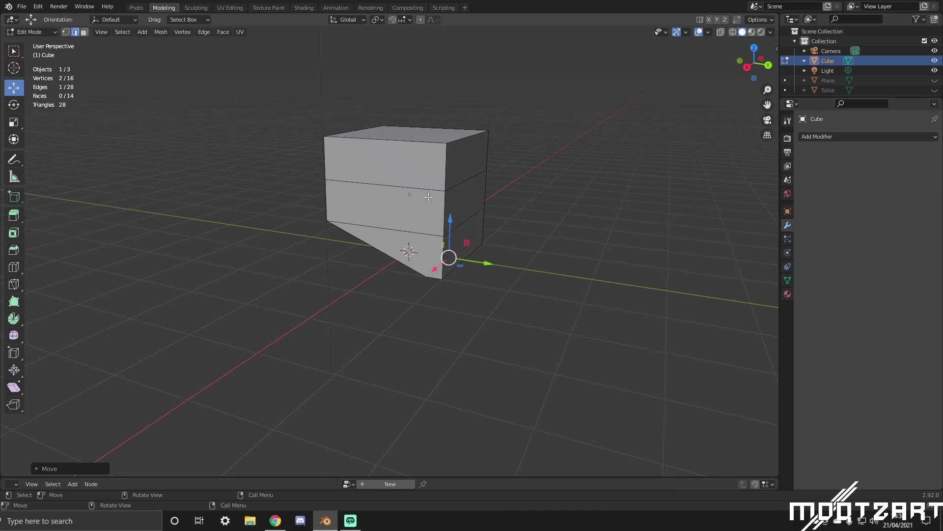
# Add another edge loop slid up close to the cube's top edge.
pyautogui.hotkey('ctrl', 'r')
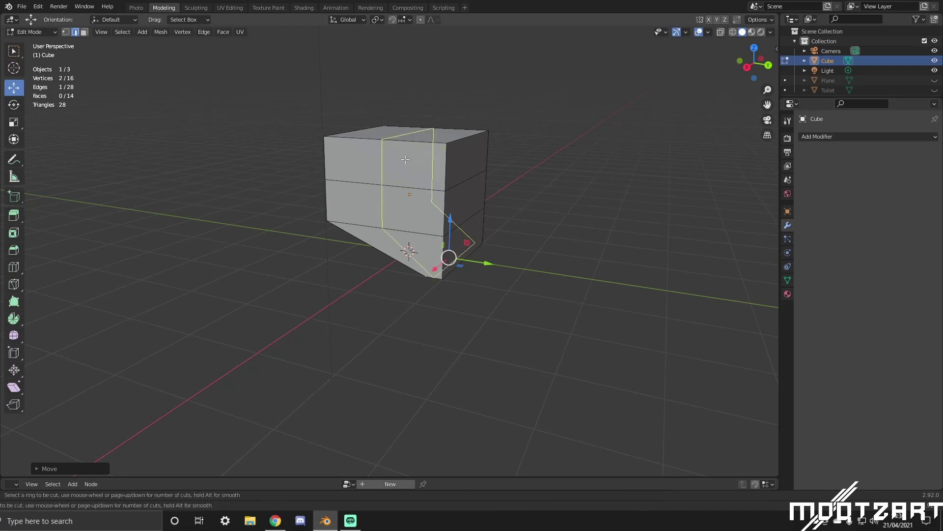
pyautogui.click(332, 167)
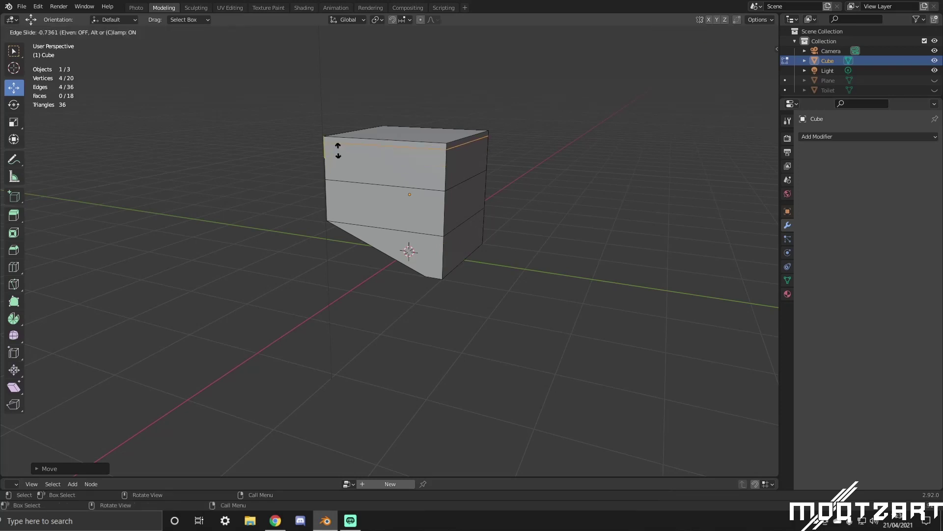
pyautogui.click(338, 150)
pyautogui.moveTo(389, 188); pyautogui.dragTo(499, 230, button='middle')
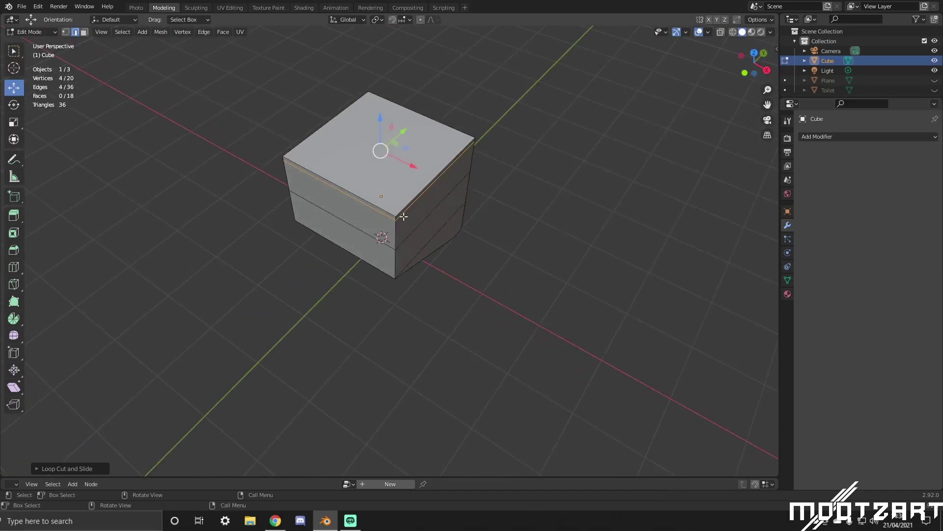
pyautogui.click(85, 33)
pyautogui.moveTo(454, 205); pyautogui.dragTo(576, 205, button='middle')
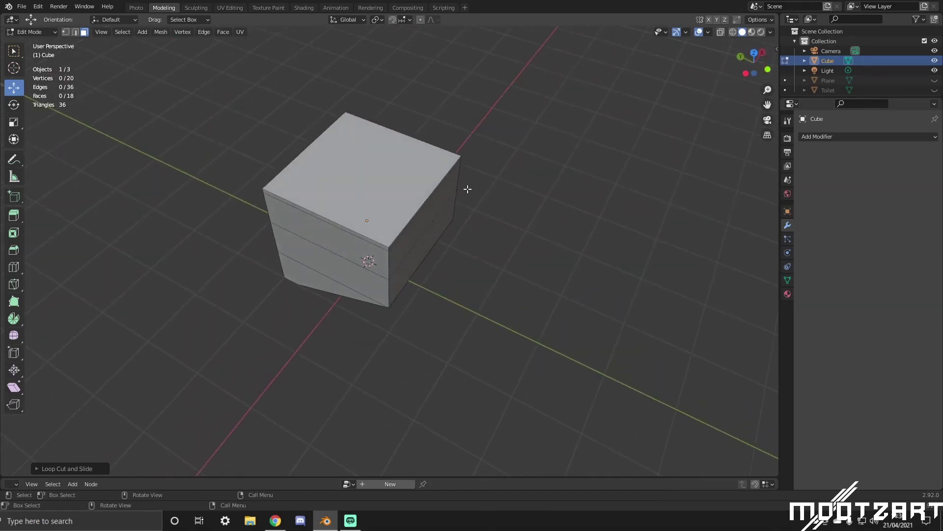
# After two cancelled tries, inset the top face with a wide border around a smaller inner face.
pyautogui.click(386, 175)
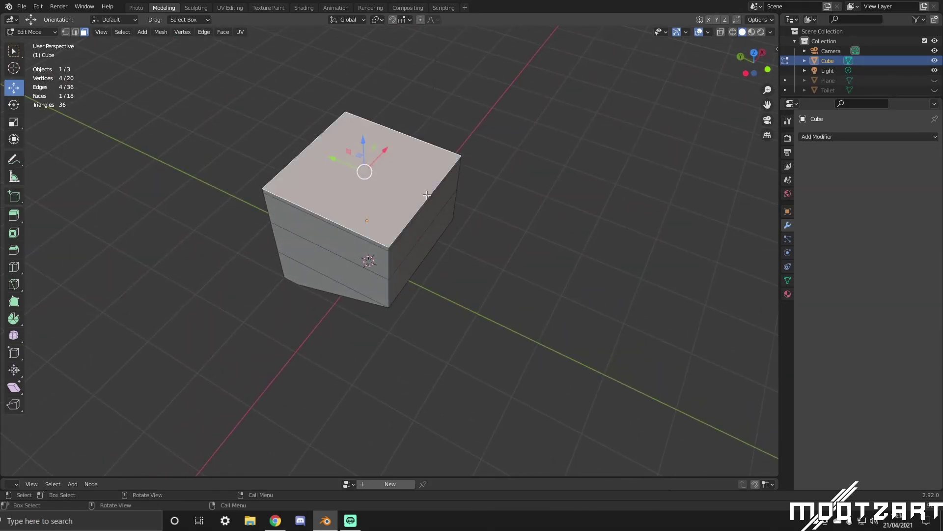
pyautogui.press('i')
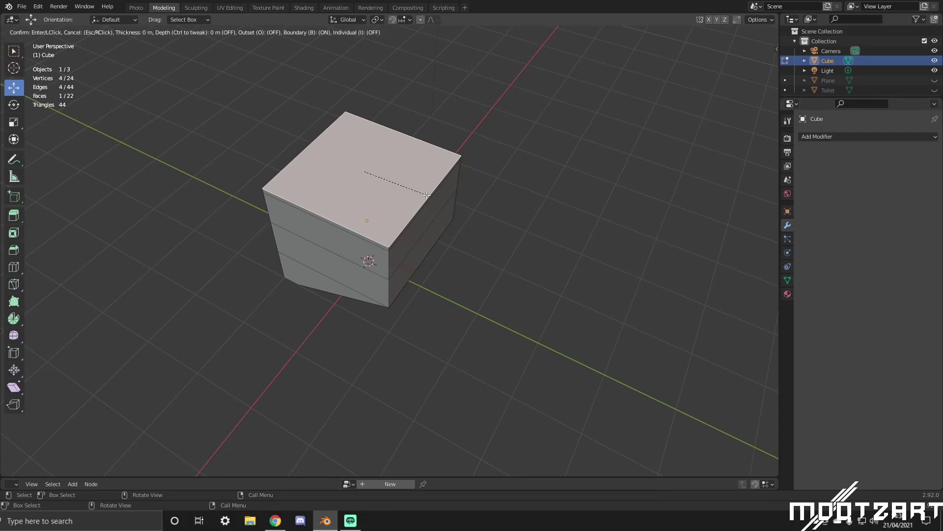
pyautogui.press('Escape')
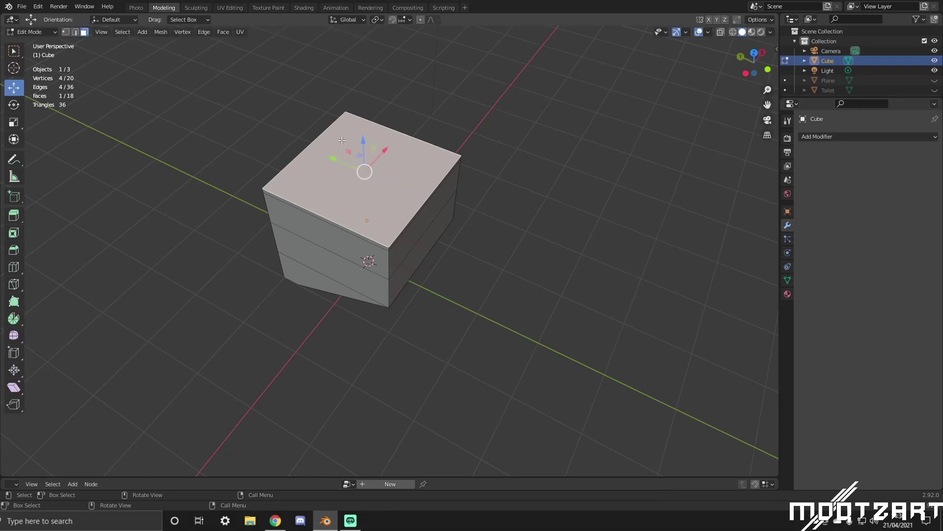
pyautogui.hotkey('alt', 'a')
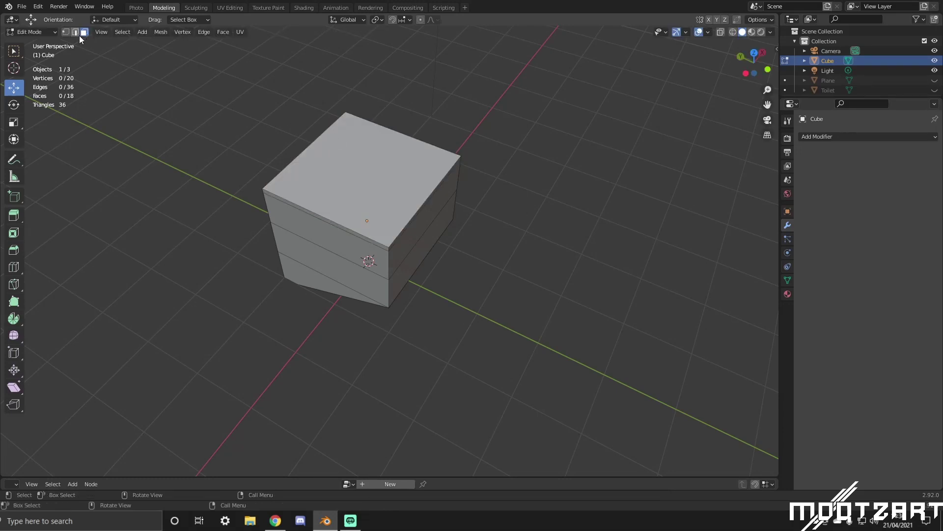
pyautogui.click(347, 168)
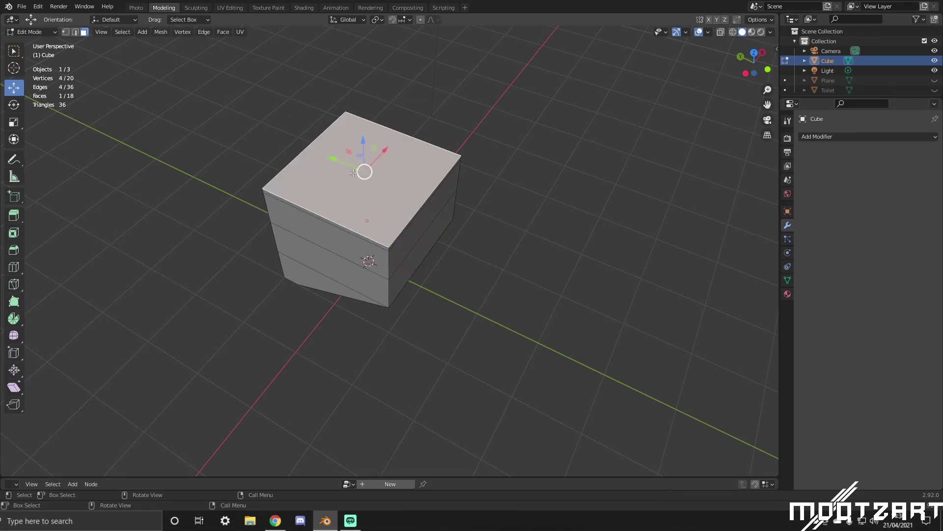
pyautogui.press('i')
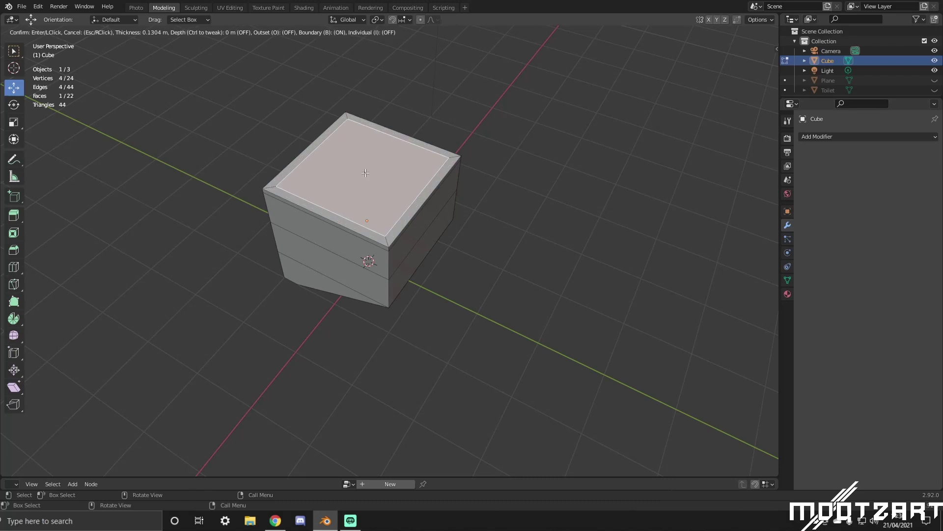
pyautogui.press('Escape')
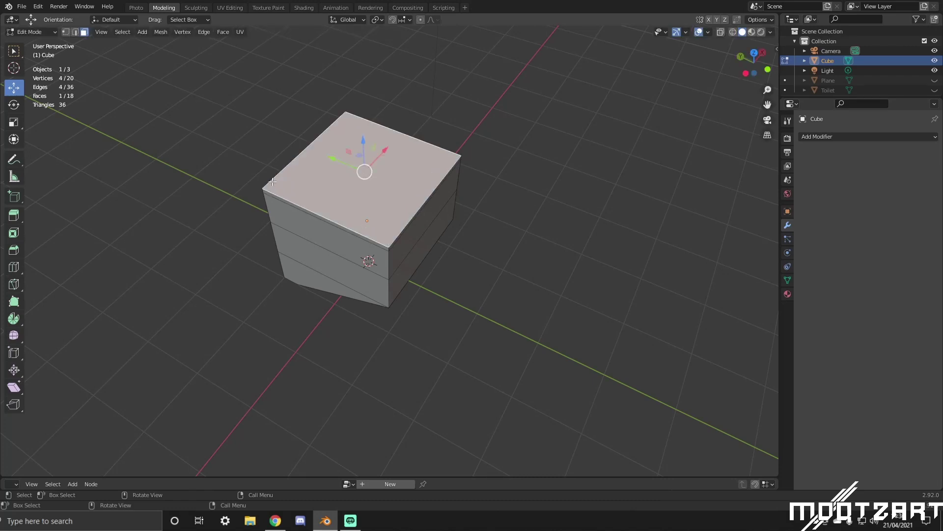
pyautogui.press('ctrl')
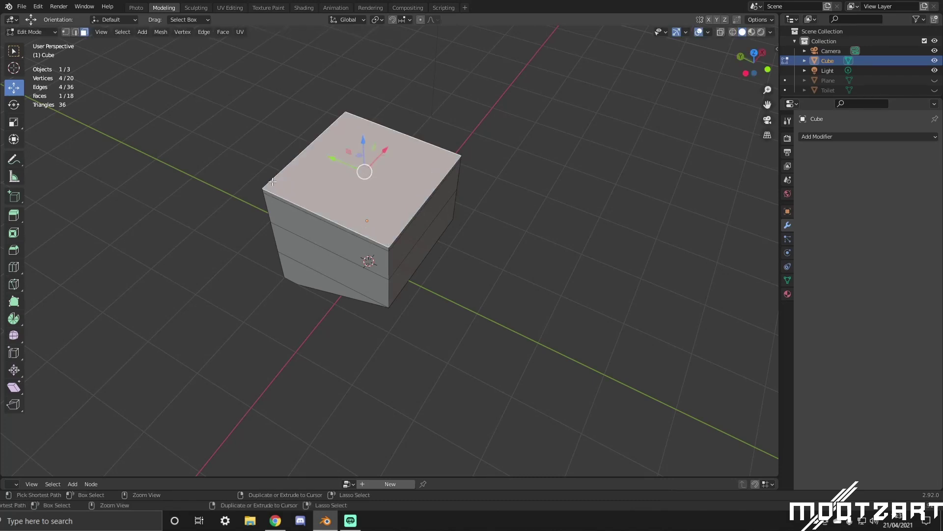
pyautogui.keyDown('ctrl'); pyautogui.click(273, 181); pyautogui.keyUp('ctrl')
pyautogui.click(284, 187)
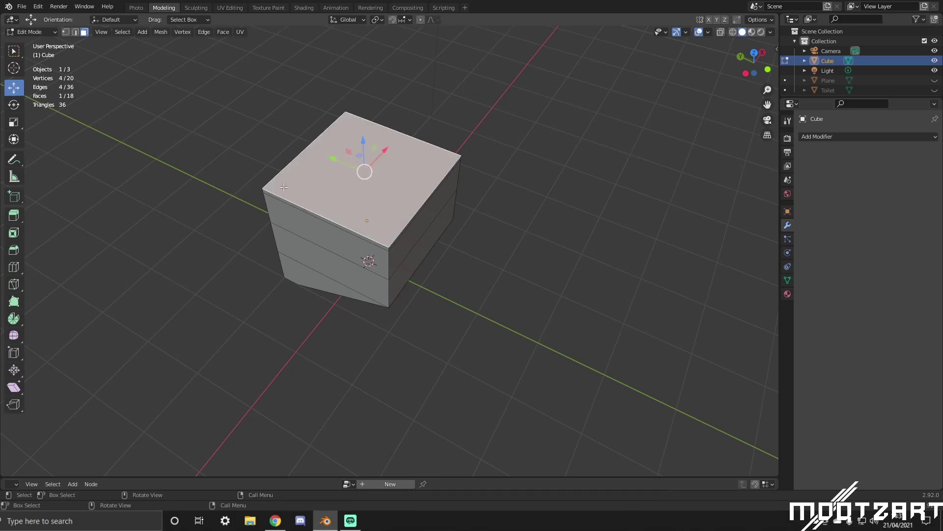
pyautogui.press('i')
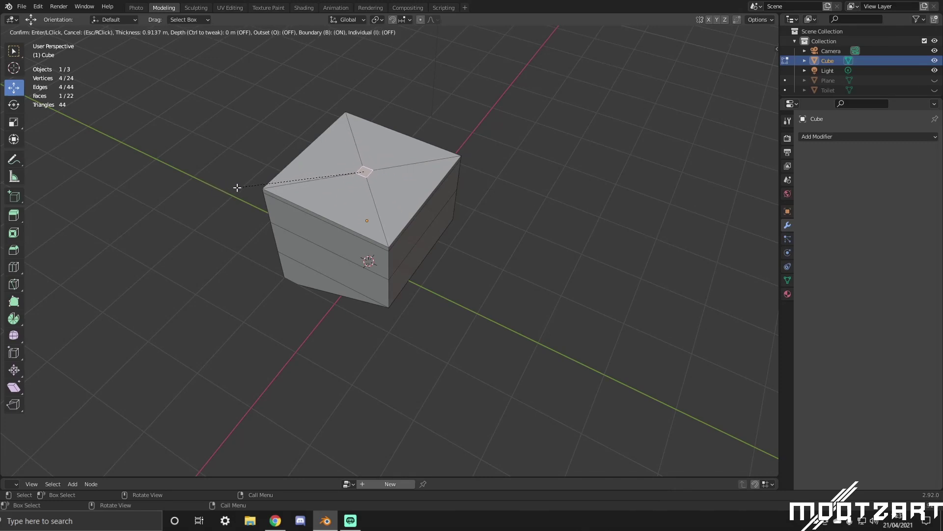
pyautogui.click(195, 192)
pyautogui.moveTo(196, 192); pyautogui.dragTo(391, 189, button='middle')
pyautogui.click(379, 195)
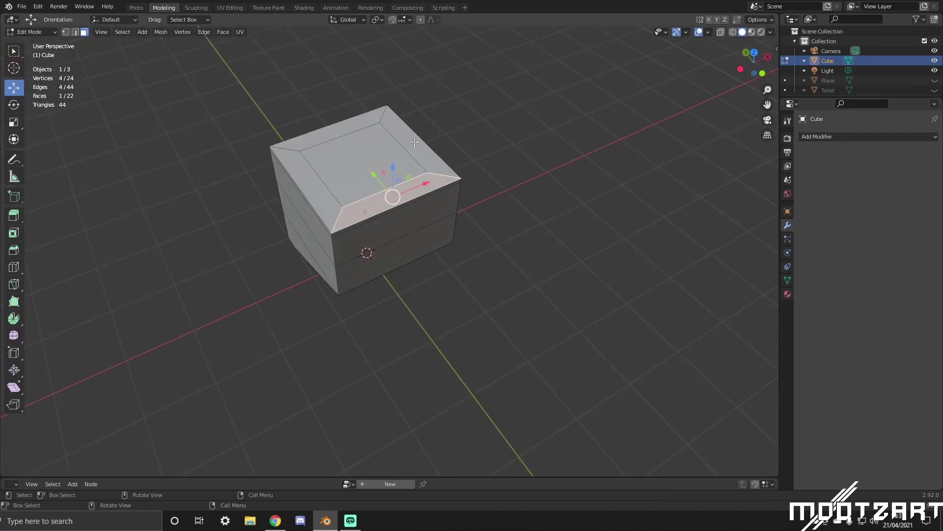
pyautogui.click(347, 122)
pyautogui.hotkey('ctrl', 'z')
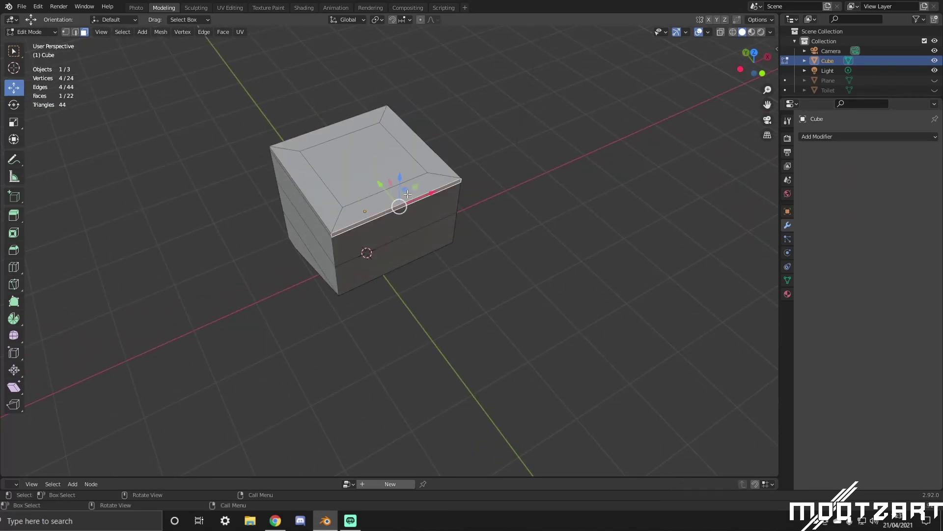
pyautogui.click(306, 179)
pyautogui.click(386, 167)
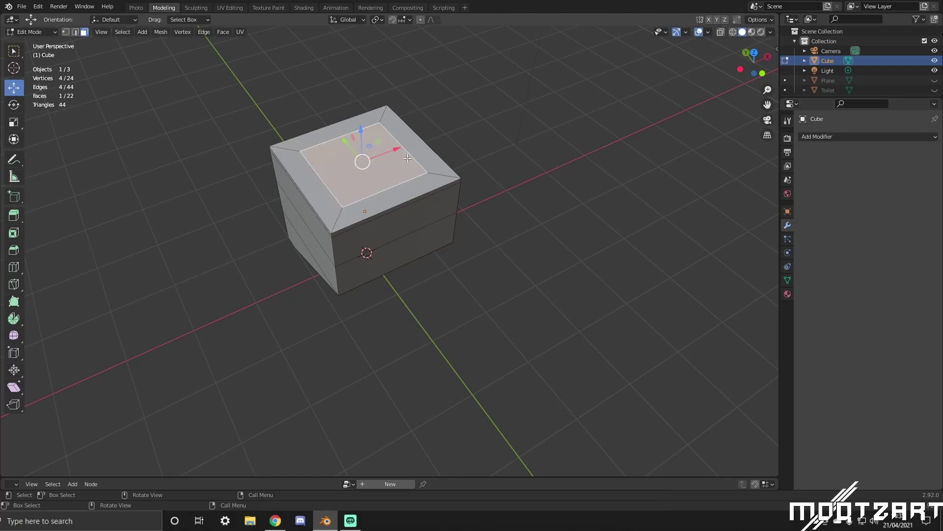
pyautogui.scroll(4, 413, 157)
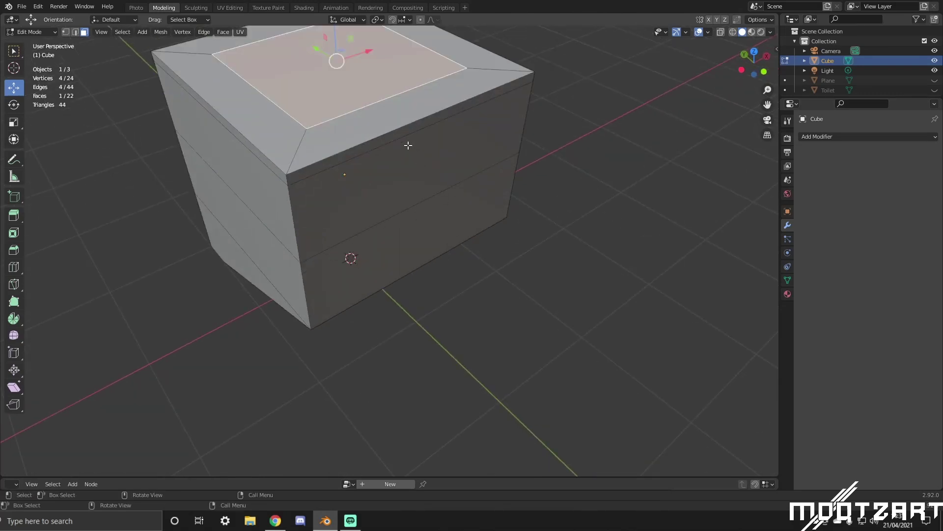
pyautogui.moveTo(407, 145); pyautogui.dragTo(344, 187, button='middle')
pyautogui.scroll(-2, 322, 208)
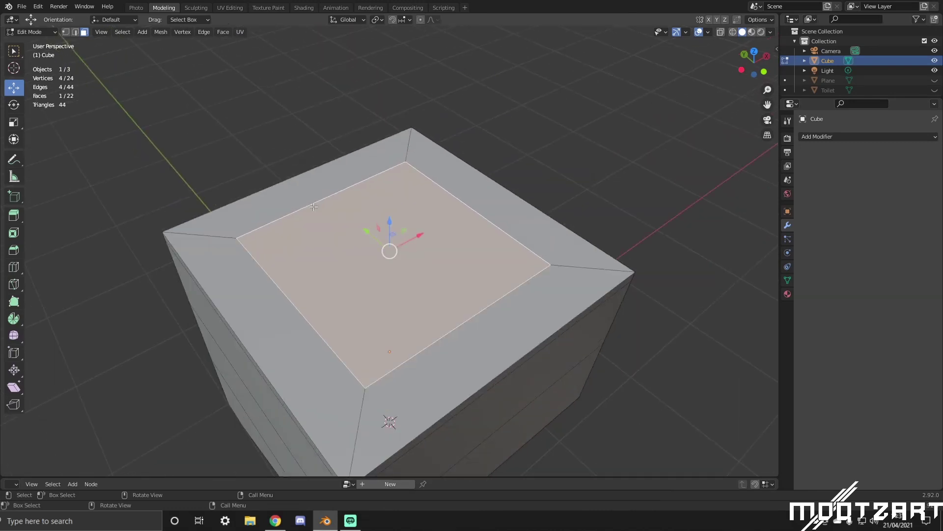
pyautogui.scroll(4, 321, 207)
pyautogui.scroll(-5, 321, 208)
pyautogui.click(484, 310)
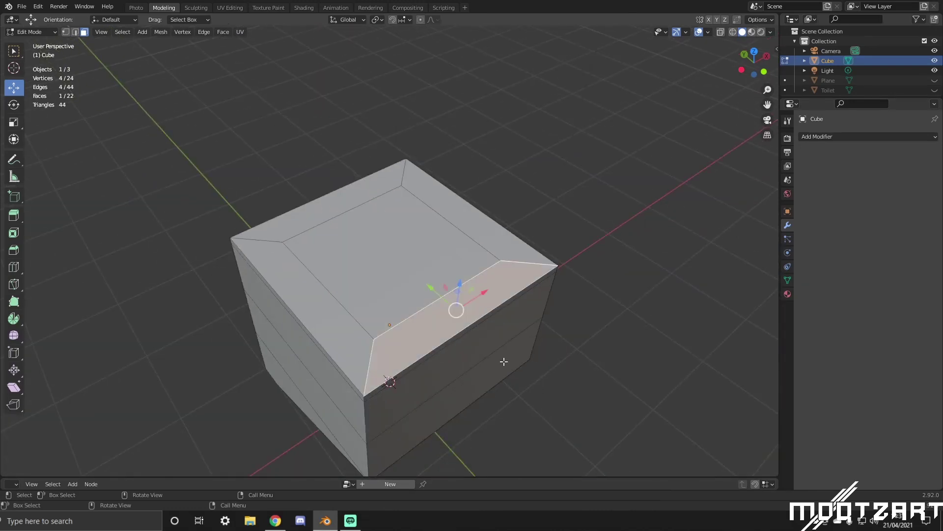
pyautogui.scroll(-2, 510, 330)
pyautogui.moveTo(510, 331); pyautogui.dragTo(194, 197, button='middle')
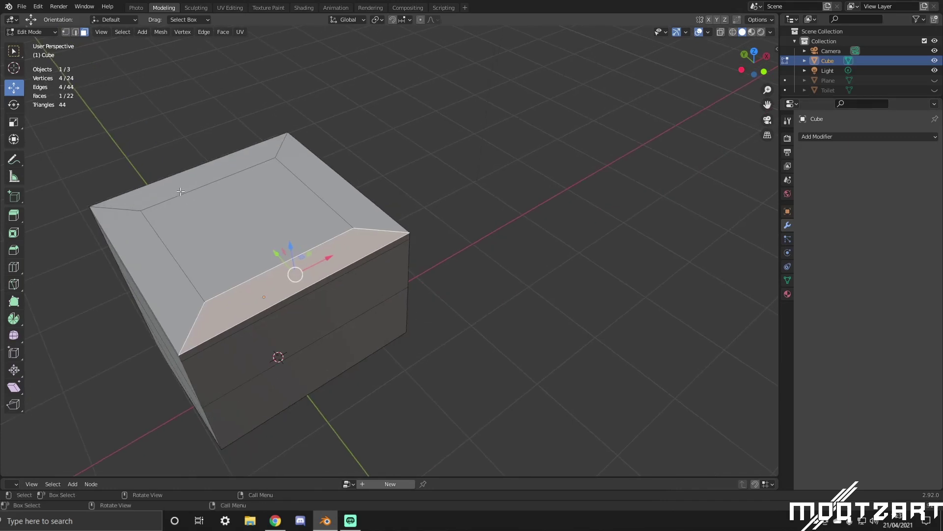
pyautogui.click(195, 197)
pyautogui.click(219, 219)
pyautogui.scroll(2, 433, 224)
pyautogui.moveTo(433, 223); pyautogui.dragTo(314, 247, button='middle')
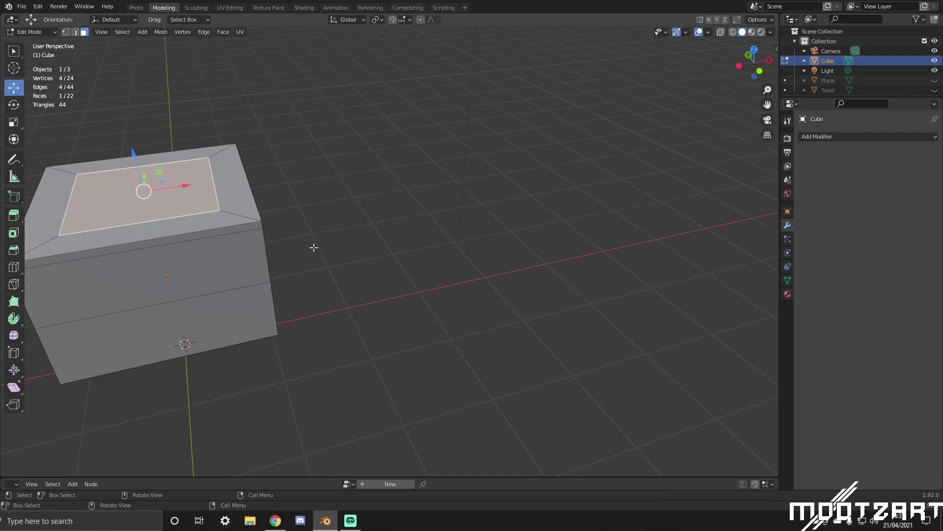
pyautogui.press('KP_Decimal')
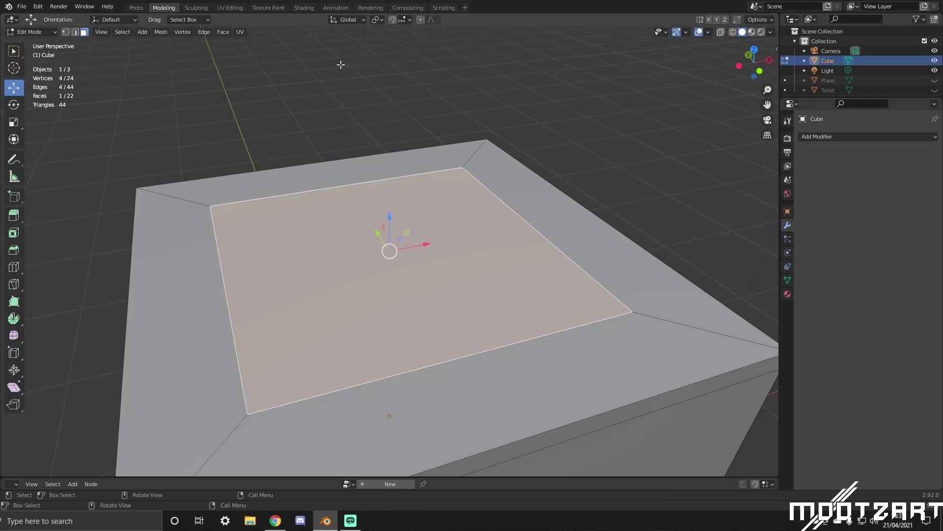
pyautogui.scroll(-6, 341, 64)
pyautogui.scroll(6, 354, 262)
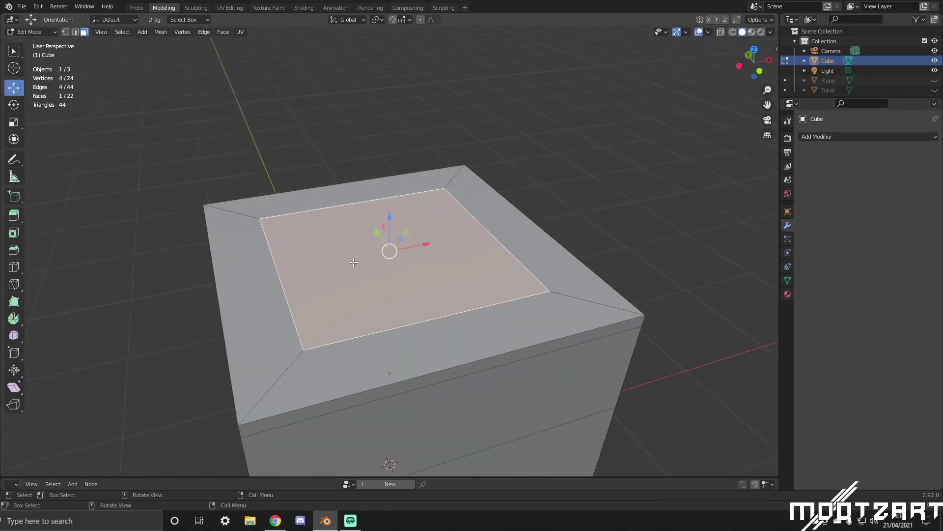
pyautogui.scroll(-4, 353, 262)
pyautogui.moveTo(488, 242); pyautogui.dragTo(416, 247, button='middle')
pyautogui.scroll(5, 397, 250)
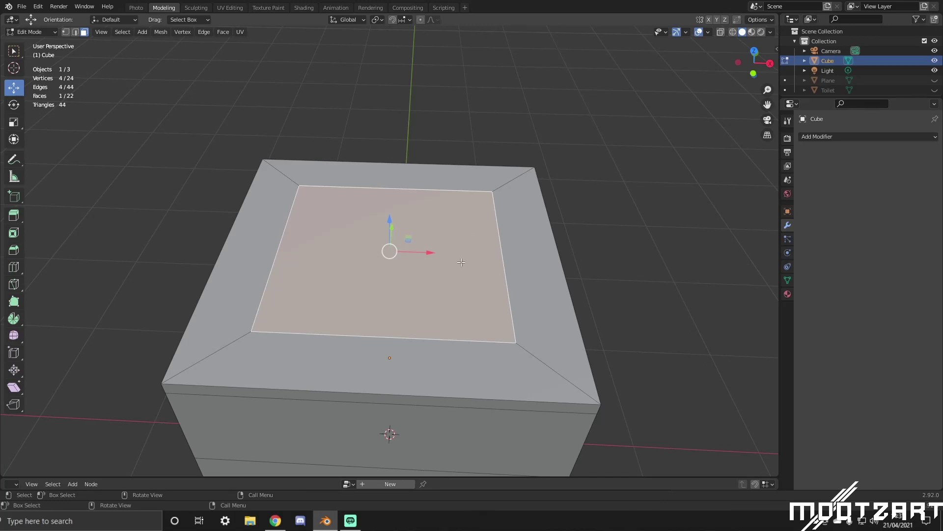
pyautogui.moveTo(460, 262); pyautogui.dragTo(431, 271, button='middle')
# In Right Ortho wireframe, move the inner top face deep down into the cube.
pyautogui.press('e')
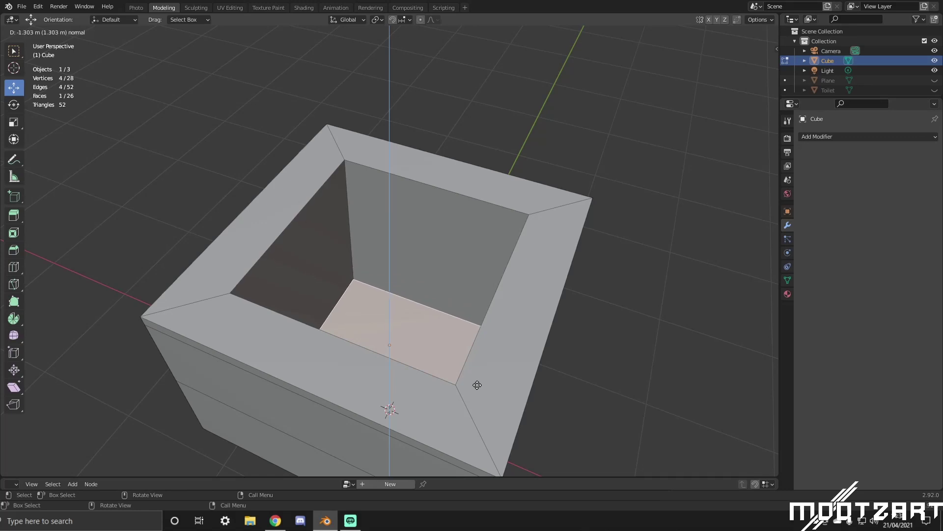
pyautogui.rightClick(507, 261)
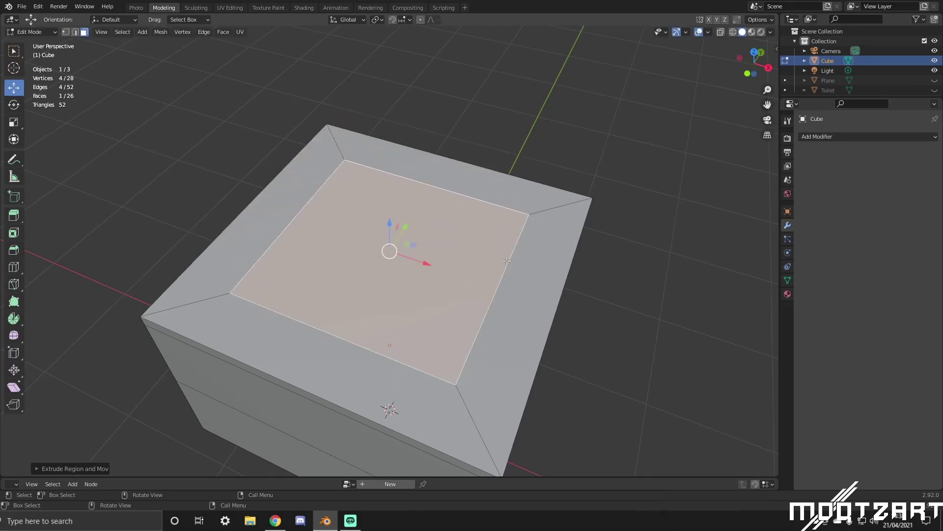
pyautogui.press('KP_3')
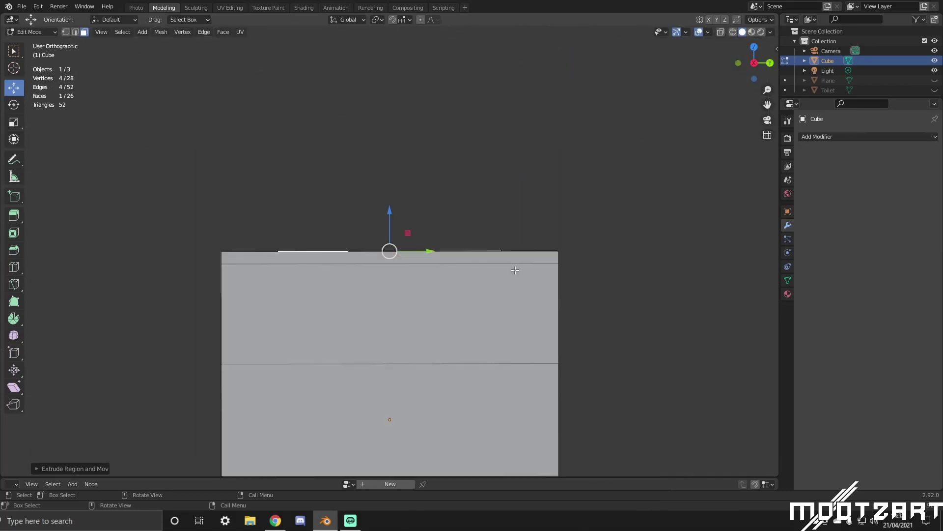
pyautogui.click(732, 32)
pyautogui.keyDown('shift'); pyautogui.moveTo(396, 354); pyautogui.dragTo(400, 286, button='middle'); pyautogui.keyUp('shift')
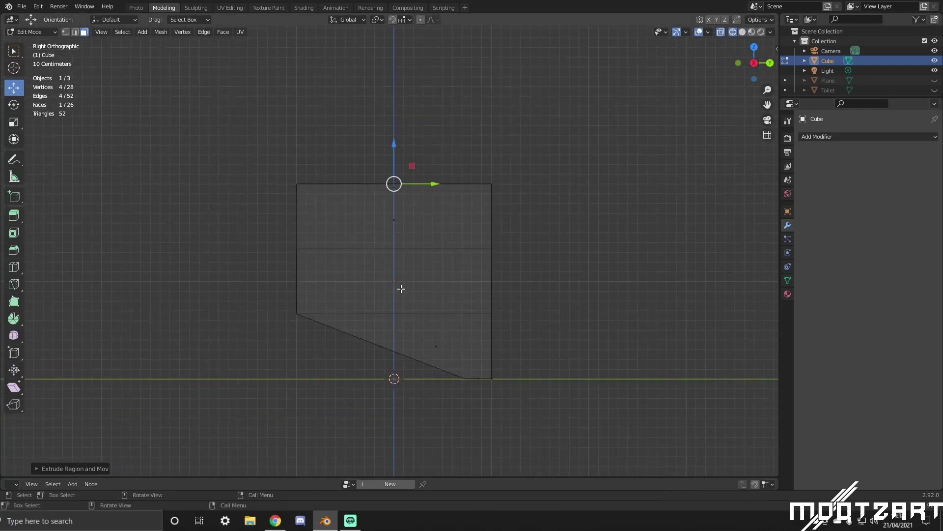
pyautogui.moveTo(396, 141); pyautogui.dragTo(410, 274)
pyautogui.moveTo(507, 284); pyautogui.dragTo(484, 284, button='middle')
# Lower one inner floor edge on Z so the floor follows the slanted side.
pyautogui.click(75, 32)
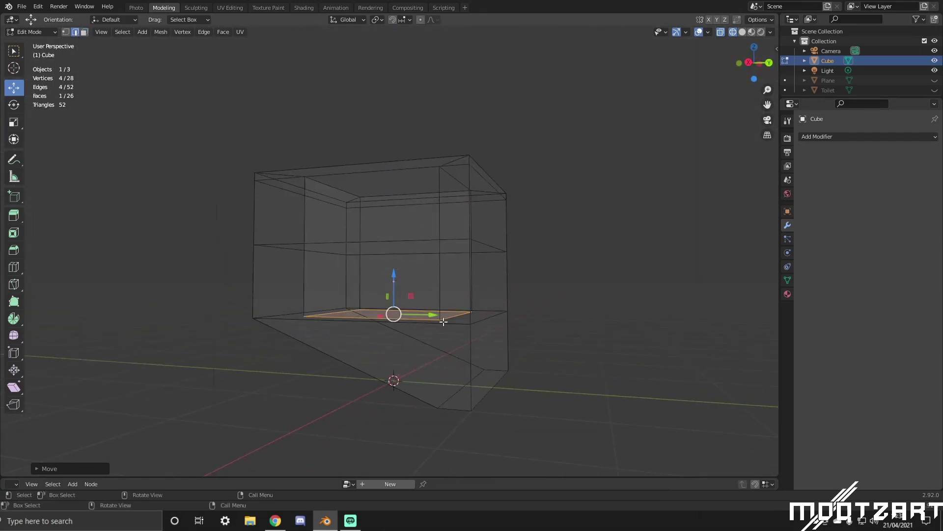
pyautogui.moveTo(443, 322); pyautogui.dragTo(457, 296, button='middle')
pyautogui.click(443, 288)
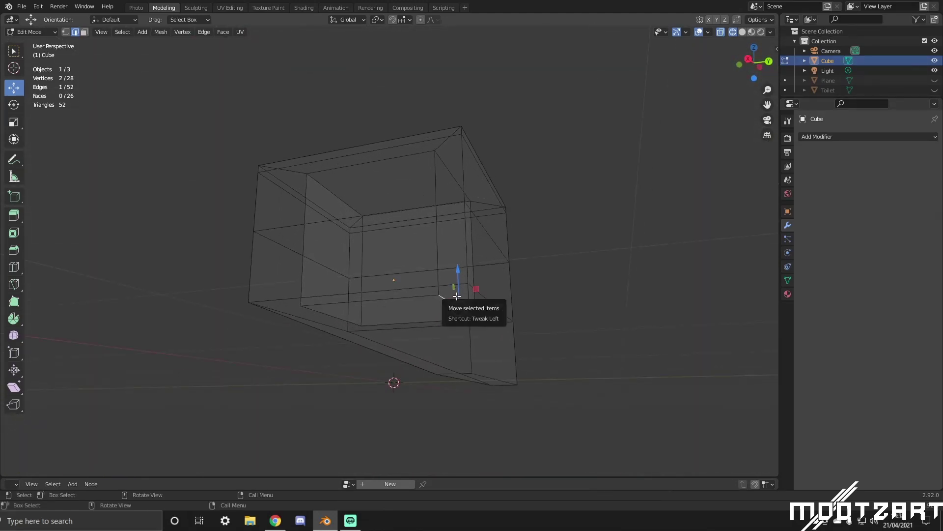
pyautogui.press('KP_3')
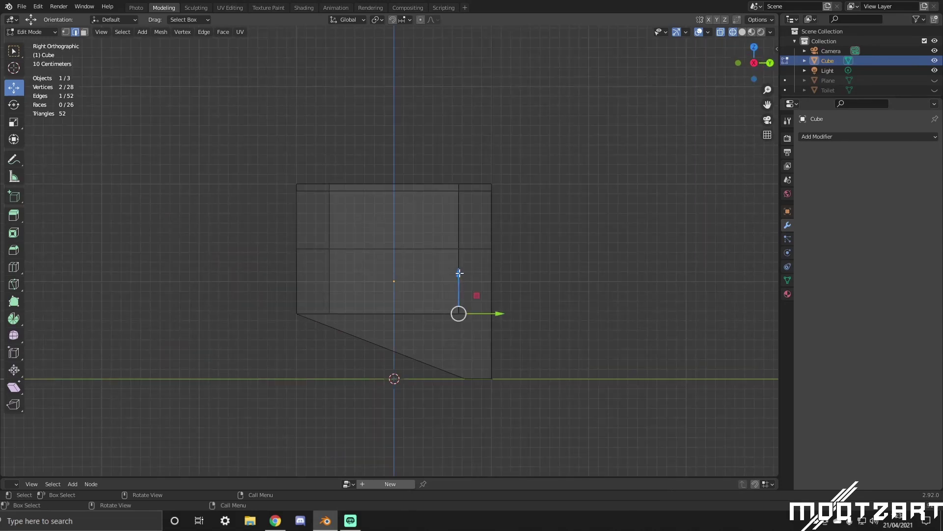
pyautogui.moveTo(459, 273); pyautogui.dragTo(467, 326)
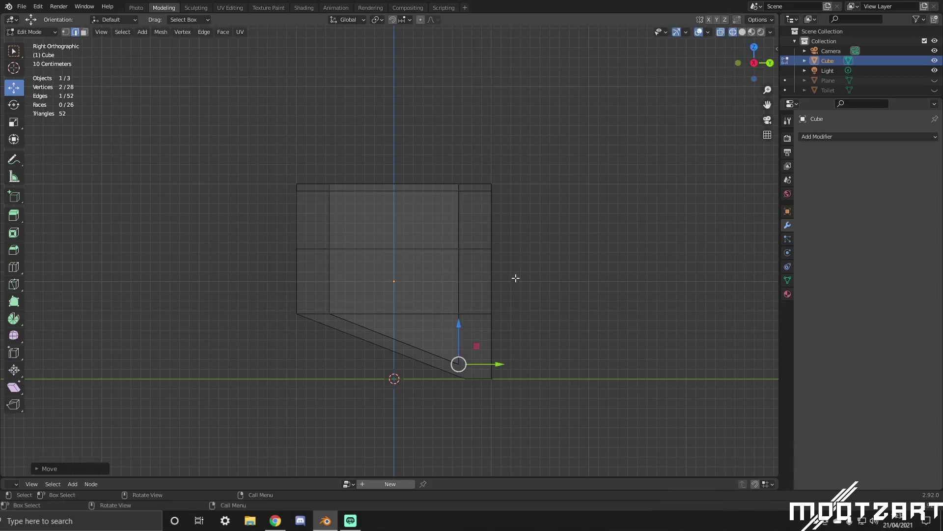
pyautogui.moveTo(516, 275); pyautogui.dragTo(581, 331, button='middle')
# Return to solid shading and inset the inner back wall face of the hollow.
pyautogui.press('Tab')
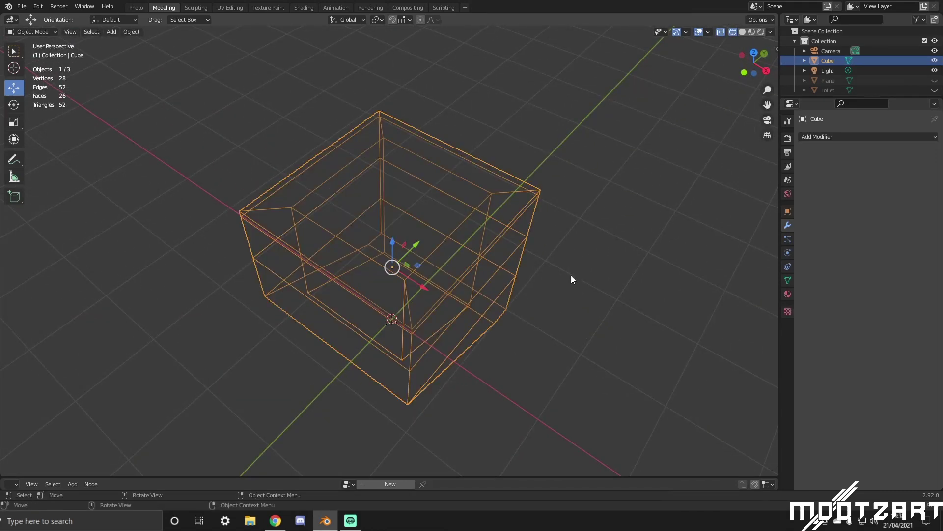
pyautogui.press('Tab')
pyautogui.click(742, 32)
pyautogui.moveTo(560, 206)
pyautogui.mouseDown(button='middle')
pyautogui.moveTo(564, 222)
pyautogui.moveTo(659, 249)
pyautogui.mouseUp(button='middle')
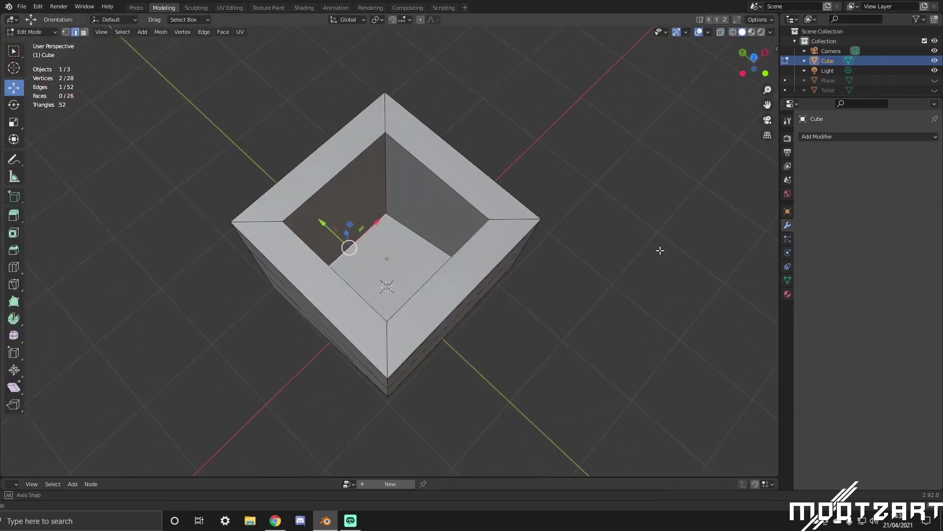
pyautogui.press('Tab')
pyautogui.moveTo(502, 219); pyautogui.dragTo(436, 206, button='middle')
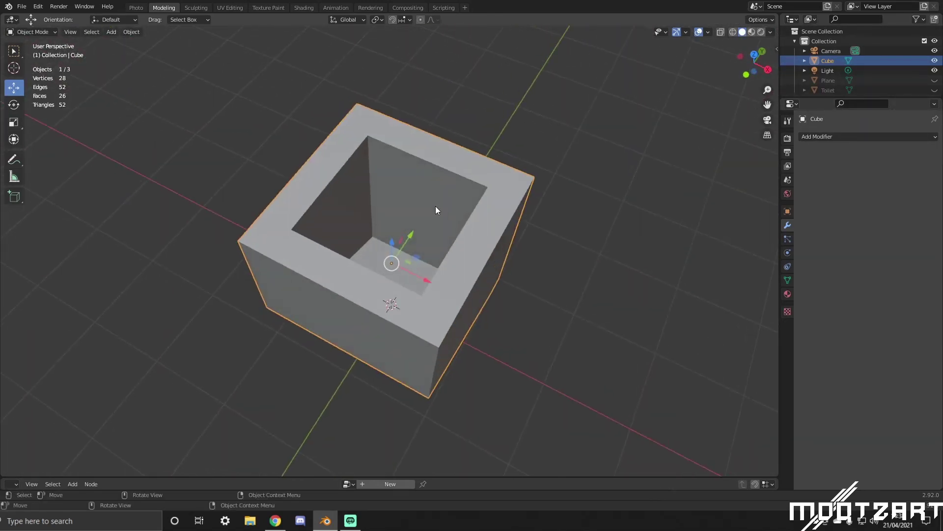
pyautogui.press('Tab')
pyautogui.click(84, 32)
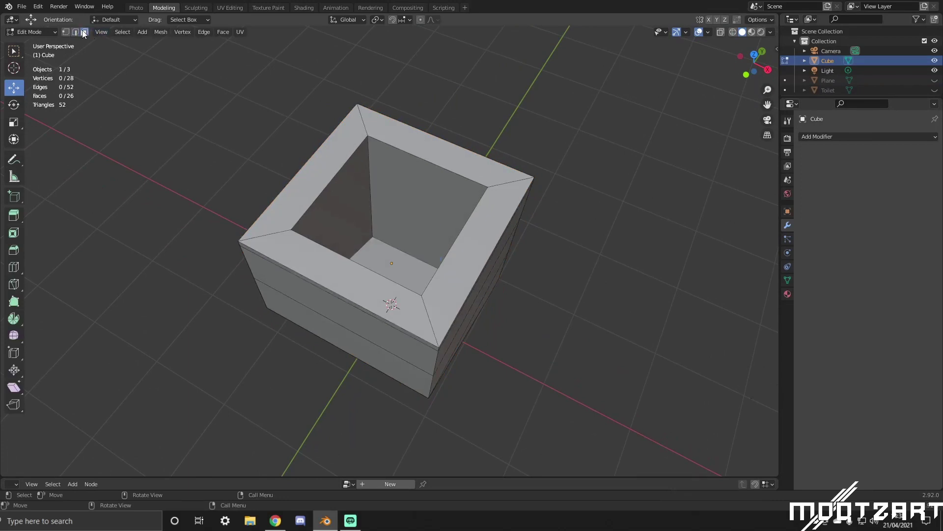
pyautogui.click(405, 195)
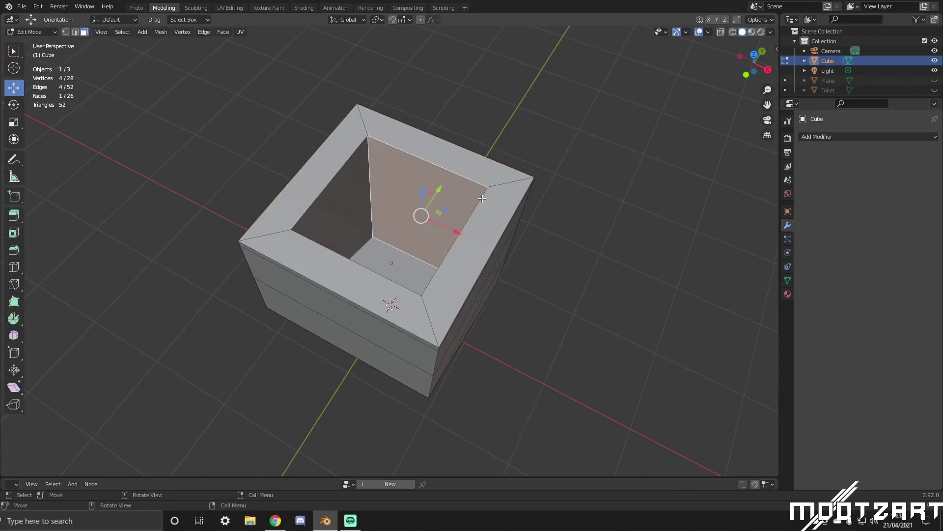
pyautogui.press('i')
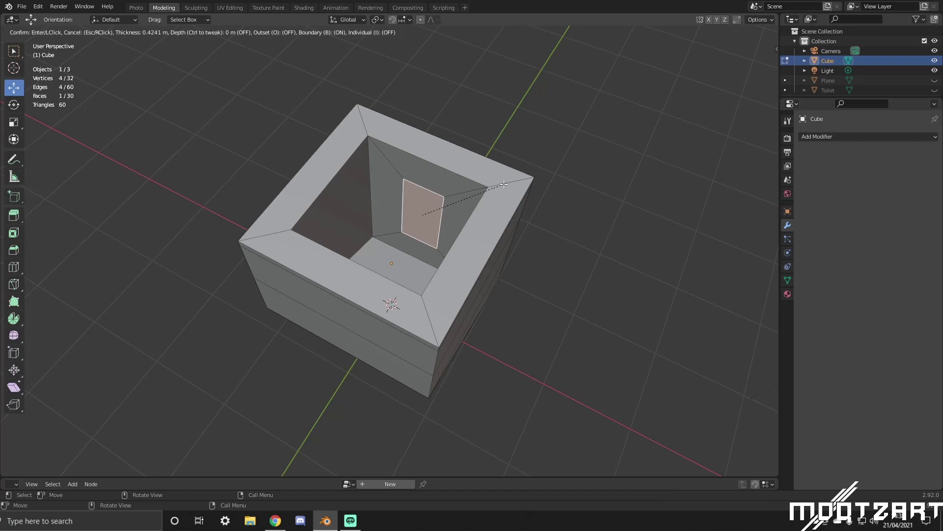
pyautogui.click(488, 186)
# Lower the inset wall panel along Z toward the hollow's floor.
pyautogui.moveTo(421, 191); pyautogui.dragTo(400, 211, button='middle')
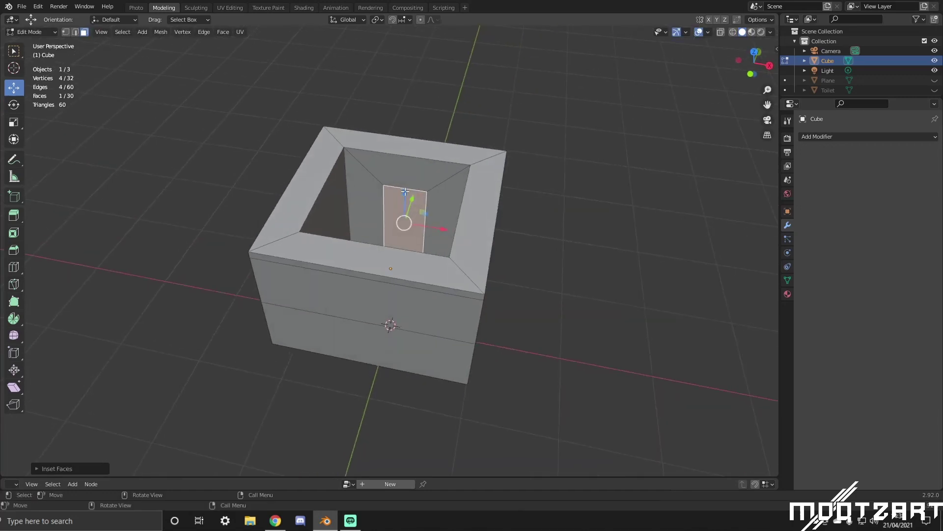
pyautogui.moveTo(401, 211); pyautogui.dragTo(403, 221)
pyautogui.moveTo(403, 222); pyautogui.dragTo(408, 210, button='middle')
pyautogui.moveTo(411, 195); pyautogui.dragTo(411, 209)
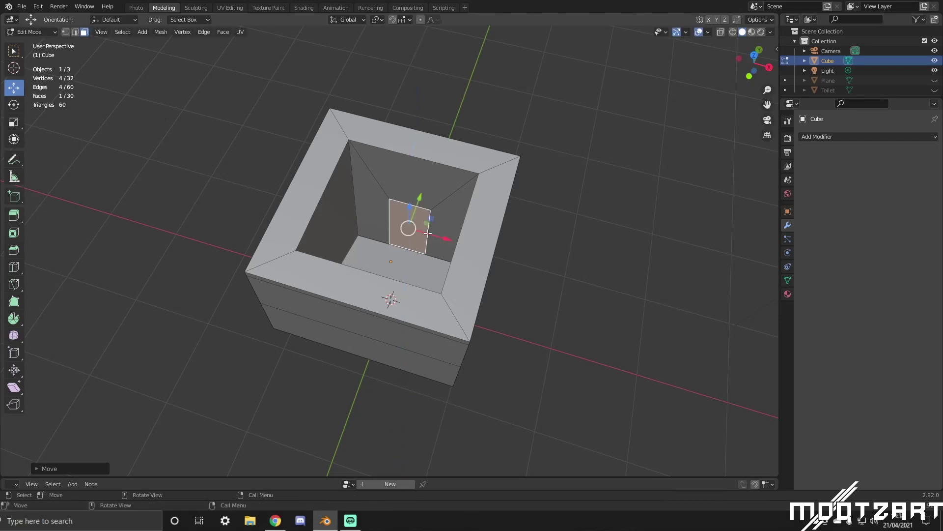
pyautogui.scroll(6, 428, 233)
pyautogui.scroll(1, 444, 199)
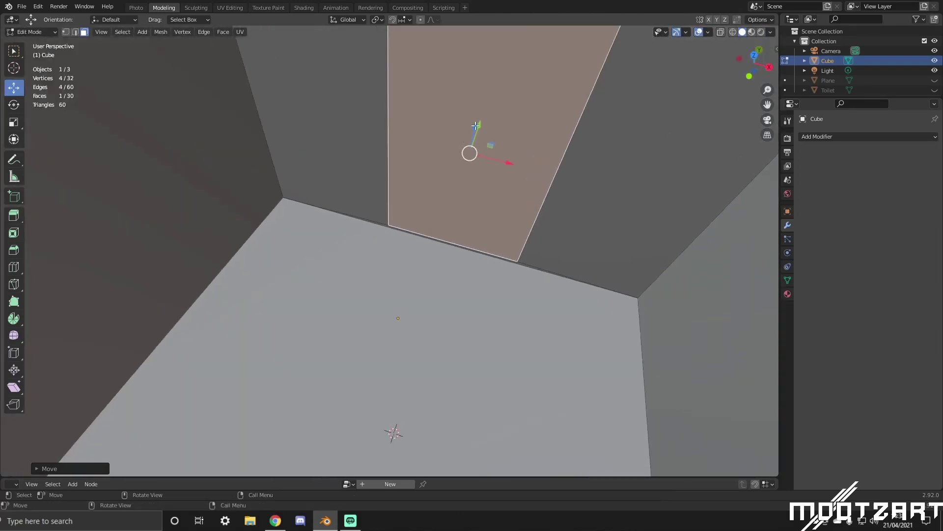
pyautogui.moveTo(475, 126); pyautogui.dragTo(476, 130)
pyautogui.moveTo(476, 129); pyautogui.dragTo(406, 58, button='middle')
# Lower the panel's top edge, then try narrowing its side edges along X and undo it.
pyautogui.press('Tab')
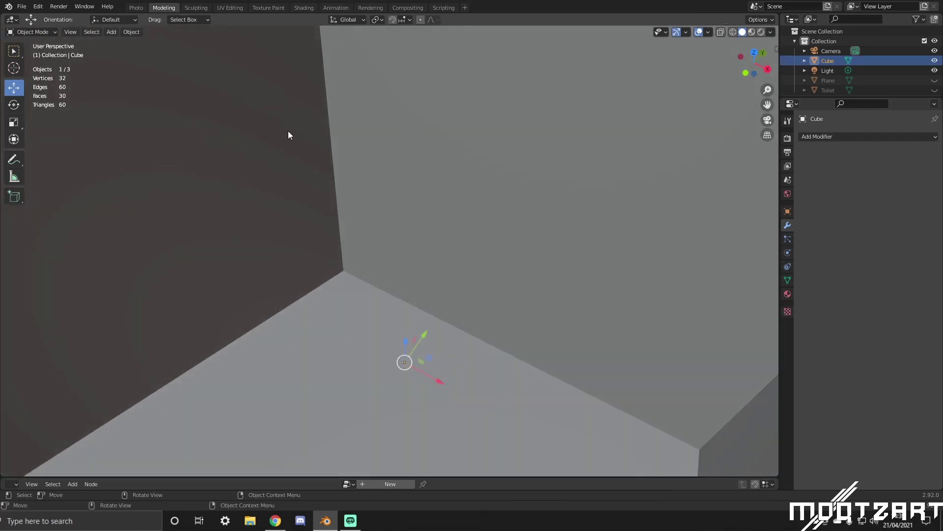
pyautogui.press('Tab')
pyautogui.click(75, 32)
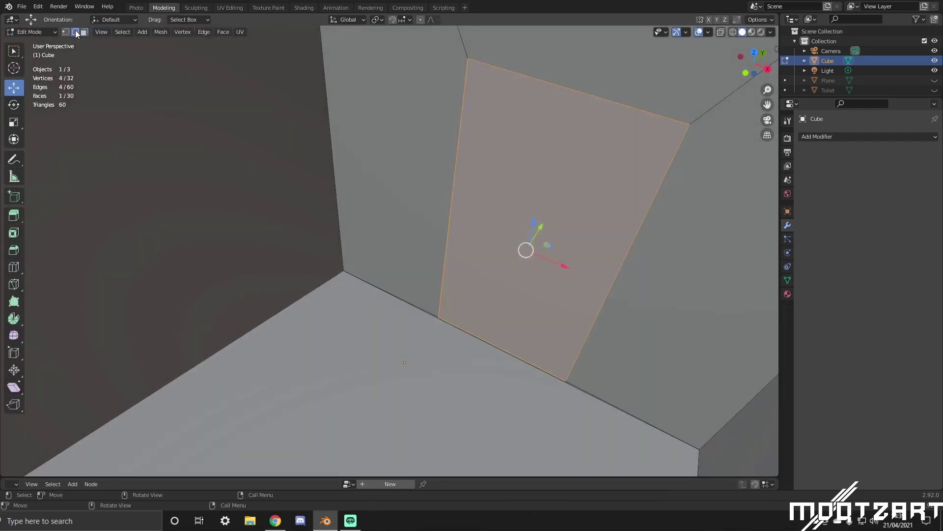
pyautogui.click(518, 76)
pyautogui.moveTo(578, 53); pyautogui.dragTo(564, 243)
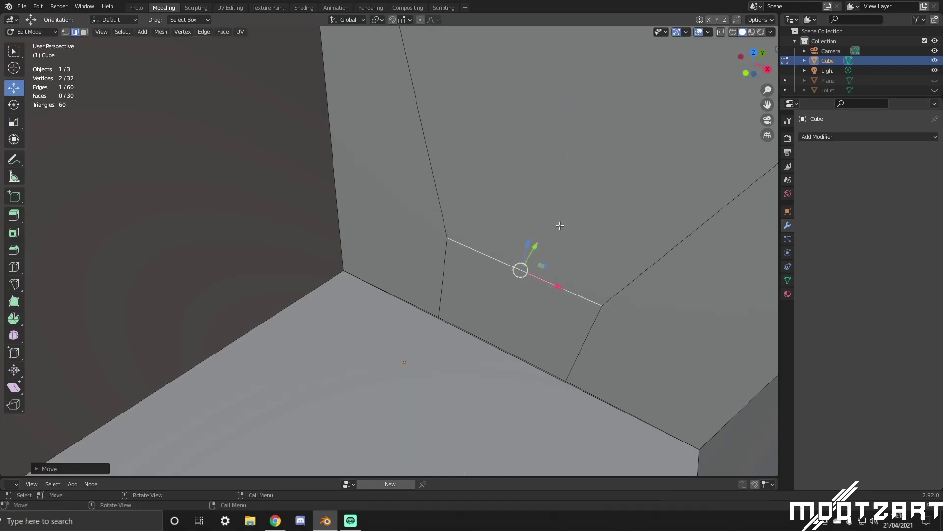
pyautogui.click(444, 265)
pyautogui.click(594, 327)
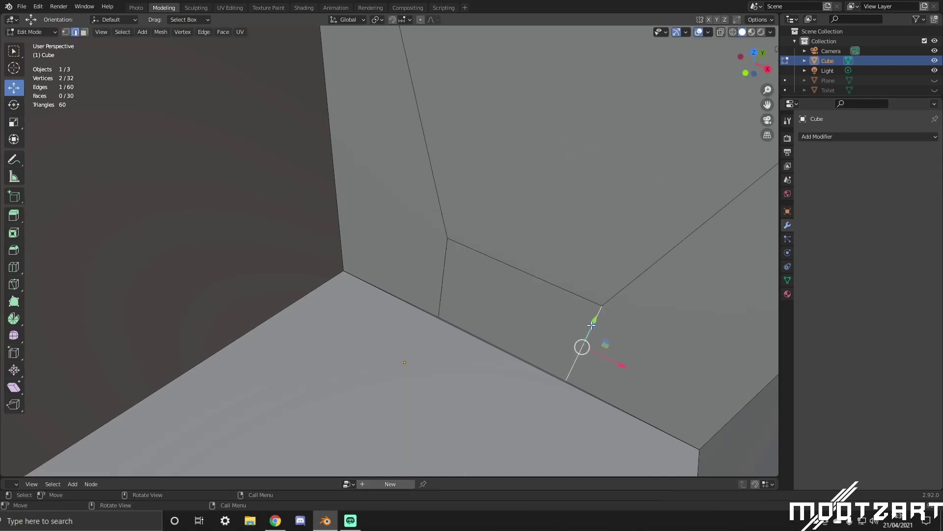
pyautogui.keyDown('shift'); pyautogui.click(443, 282); pyautogui.keyUp('shift')
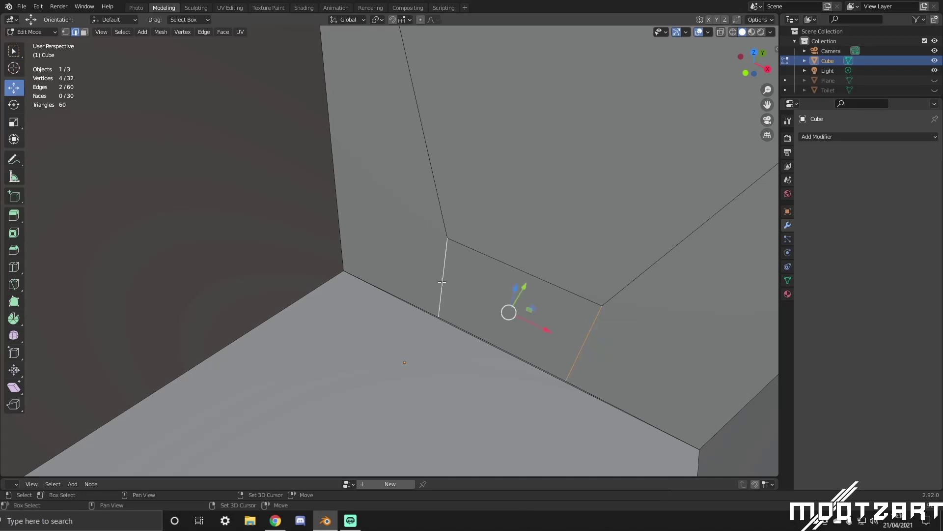
pyautogui.press('s')
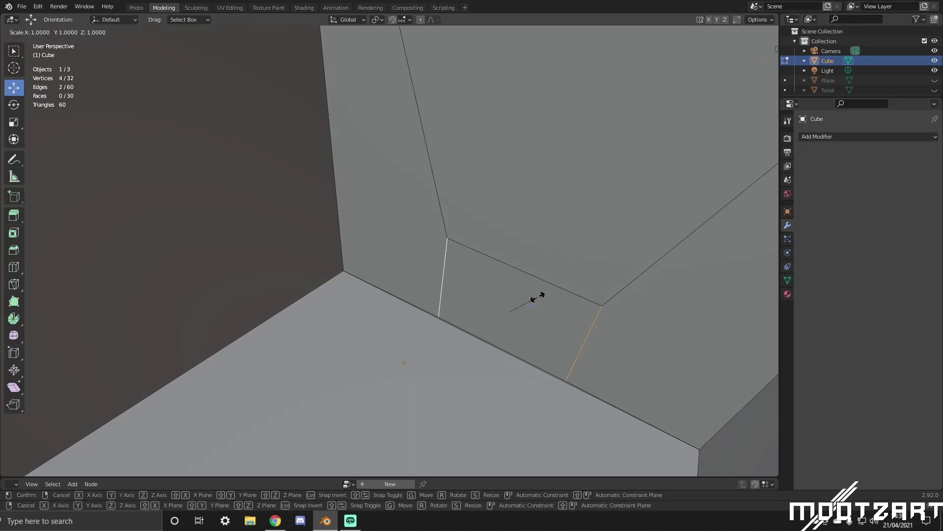
pyautogui.press('x')
pyautogui.click(555, 295)
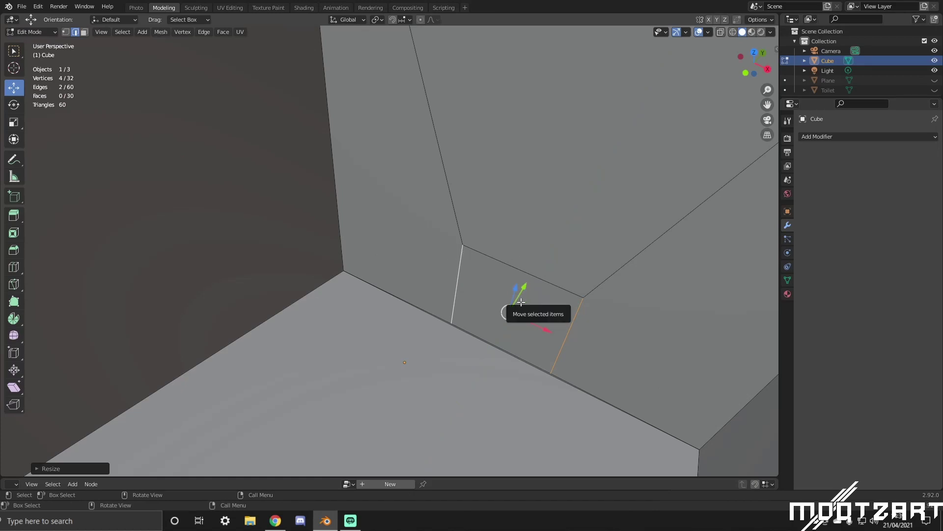
pyautogui.hotkey('ctrl', 'z')
pyautogui.hotkey('ctrl', 'z')
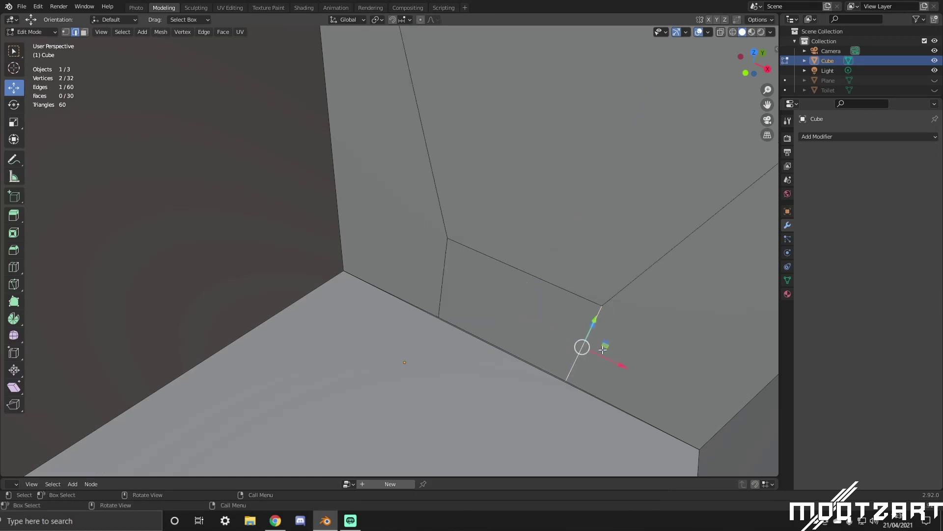
# Raise the panel's top edge slightly and scale its two side edges while excluding Z.
pyautogui.click(577, 292)
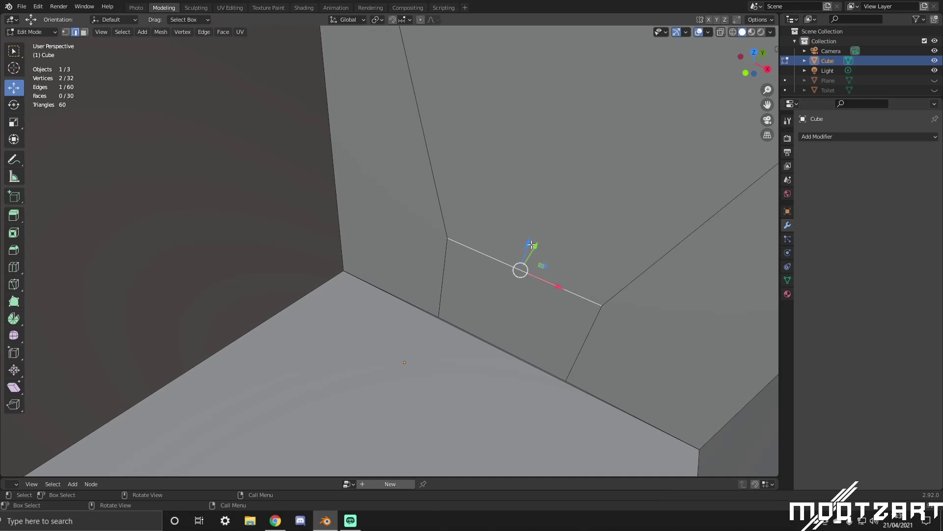
pyautogui.moveTo(532, 245)
pyautogui.mouseDown()
pyautogui.moveTo(544, 205)
pyautogui.moveTo(551, 216)
pyautogui.moveTo(543, 257)
pyautogui.moveTo(546, 246)
pyautogui.mouseUp()
pyautogui.click(583, 338)
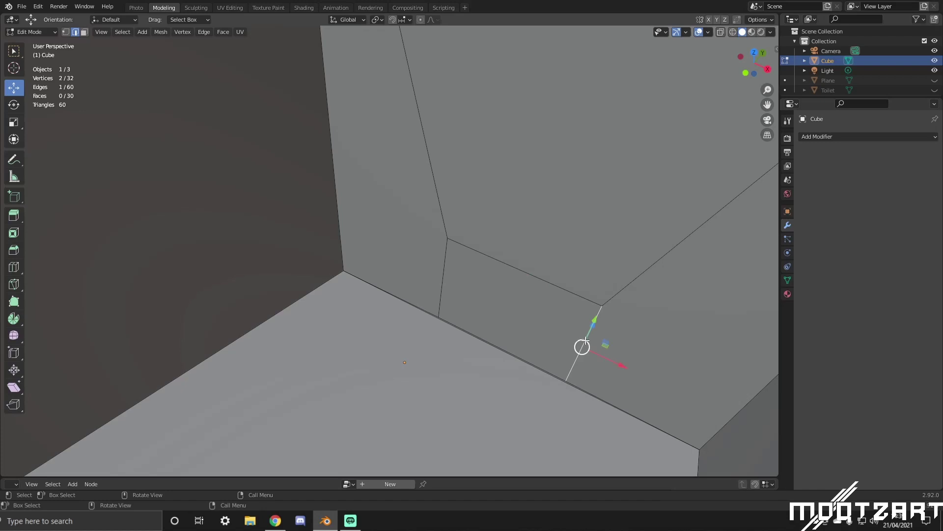
pyautogui.keyDown('shift'); pyautogui.click(443, 284); pyautogui.keyUp('shift')
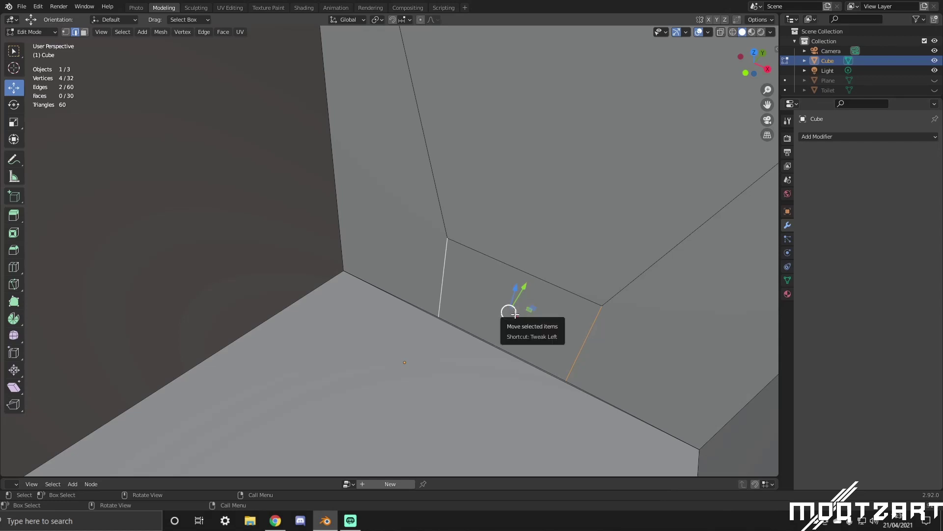
pyautogui.press('s')
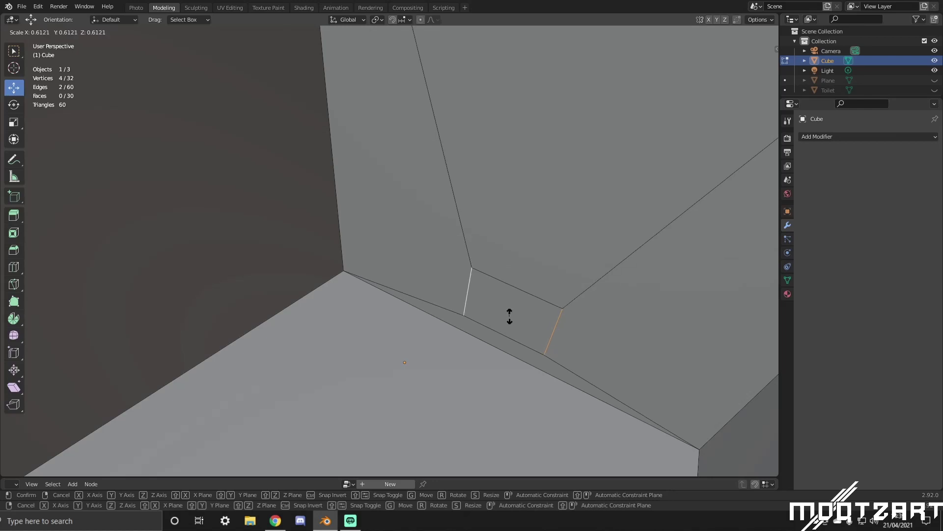
pyautogui.rightClick(509, 313)
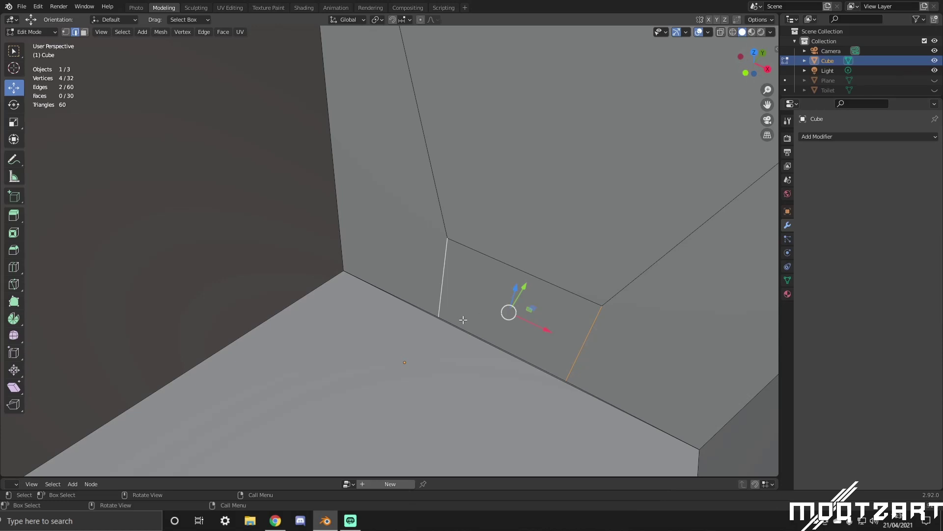
pyautogui.press('s')
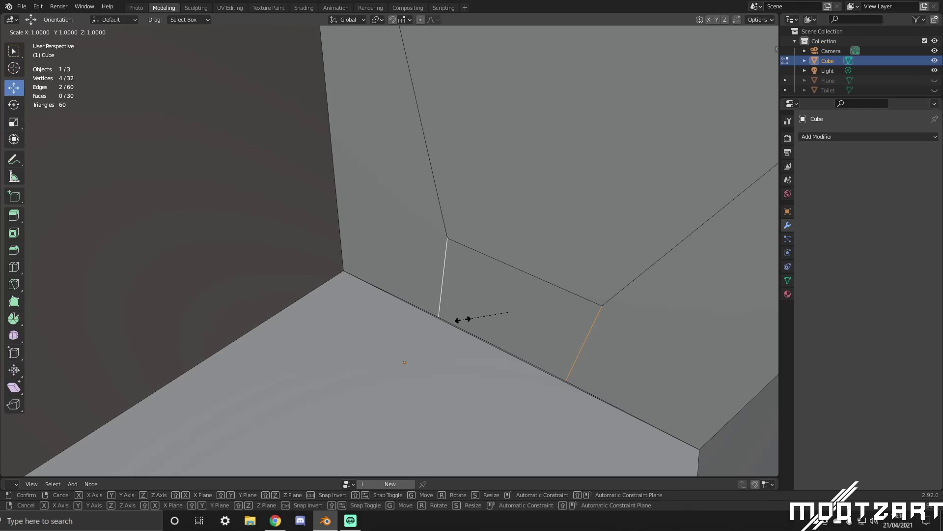
pyautogui.hotkey('shift', 'z')
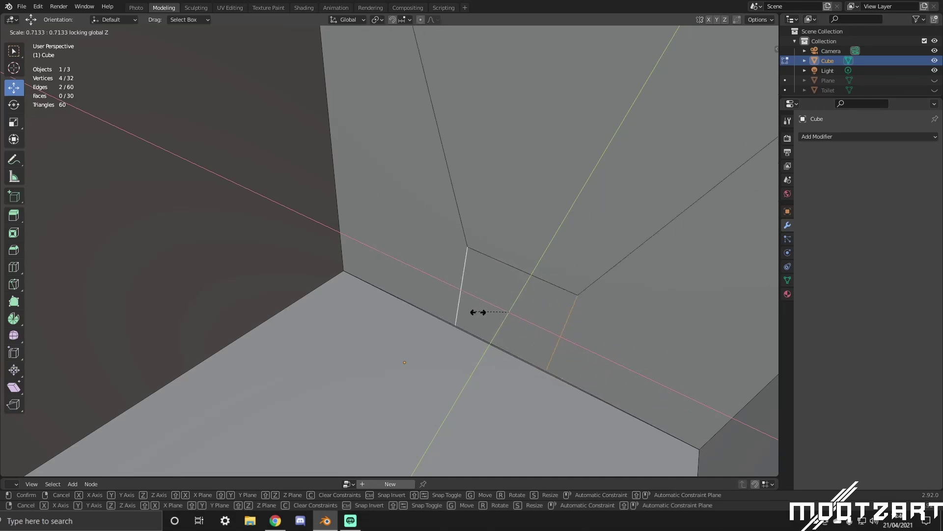
pyautogui.click(477, 314)
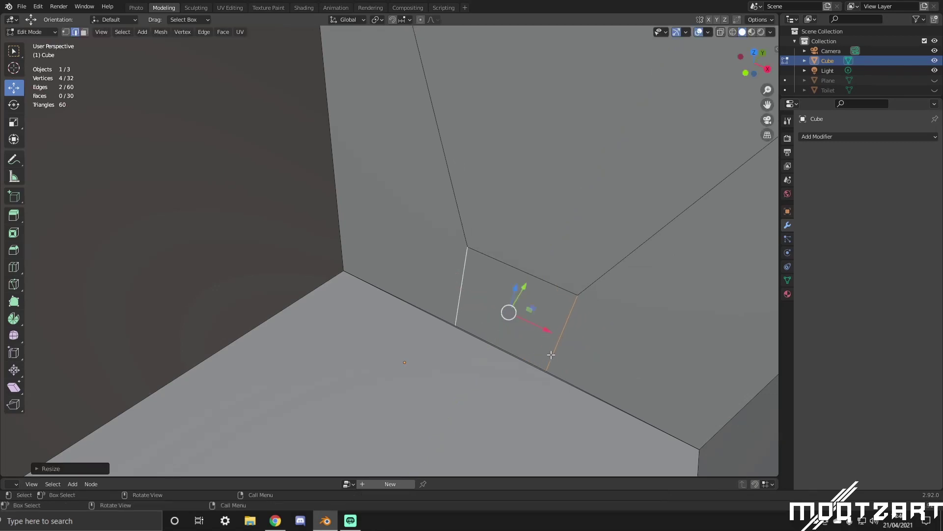
pyautogui.moveTo(550, 354); pyautogui.dragTo(466, 300, button='middle')
pyautogui.scroll(-5, 550, 335)
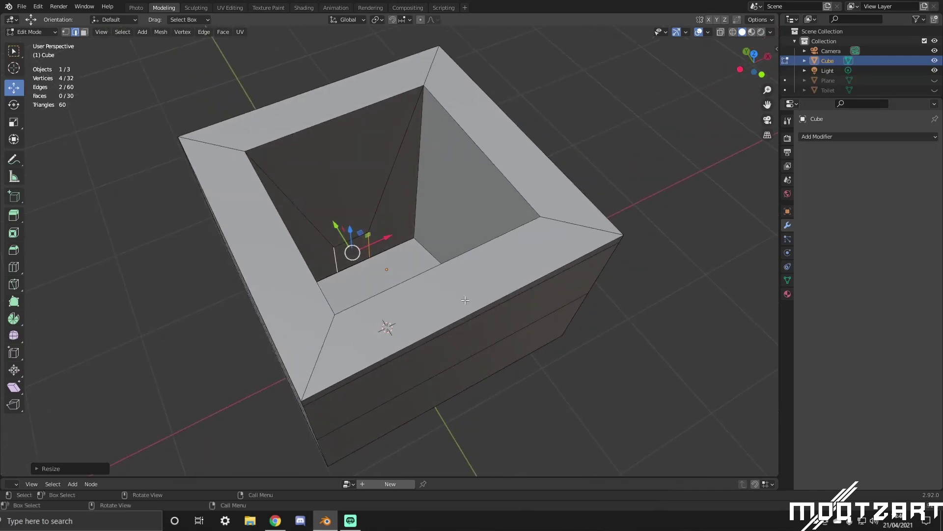
# Extrude the box's inner face outward into a small spout in face select mode.
pyautogui.click(85, 32)
pyautogui.click(350, 251)
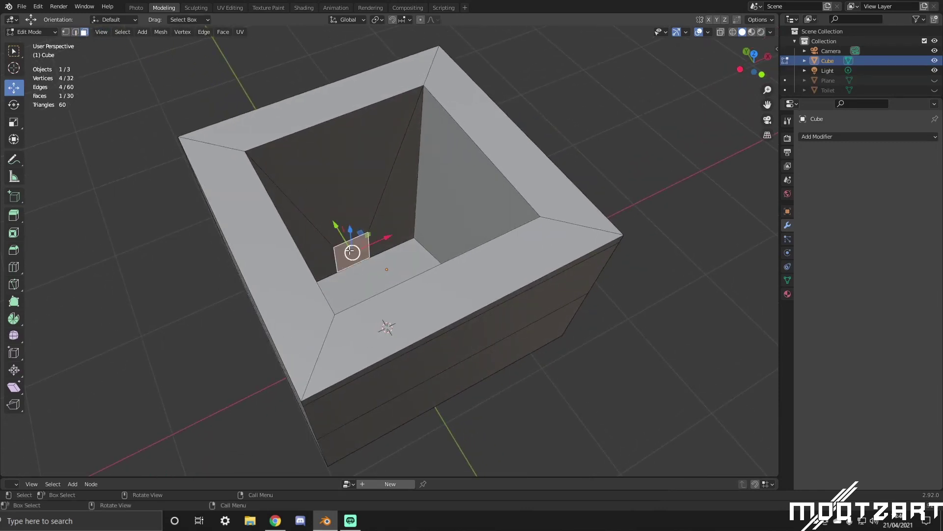
pyautogui.press('e')
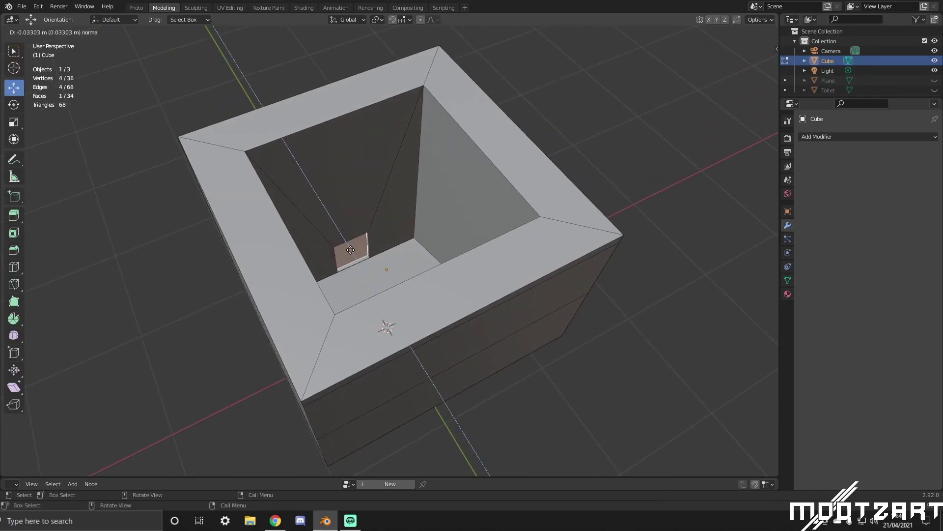
pyautogui.click(321, 199)
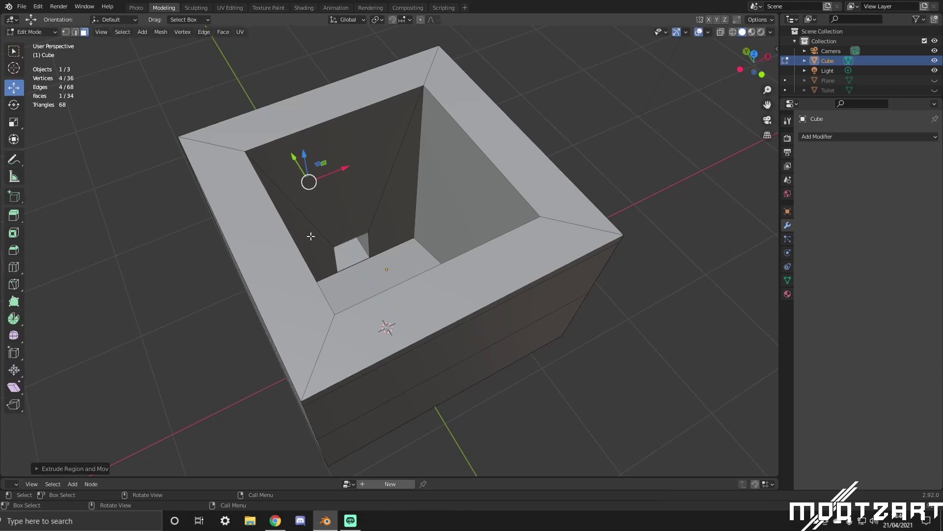
pyautogui.moveTo(321, 199); pyautogui.dragTo(556, 326, button='middle')
pyautogui.scroll(-4, 344, 162)
# Return to Object Mode and move the cube along the X axis.
pyautogui.press('Tab')
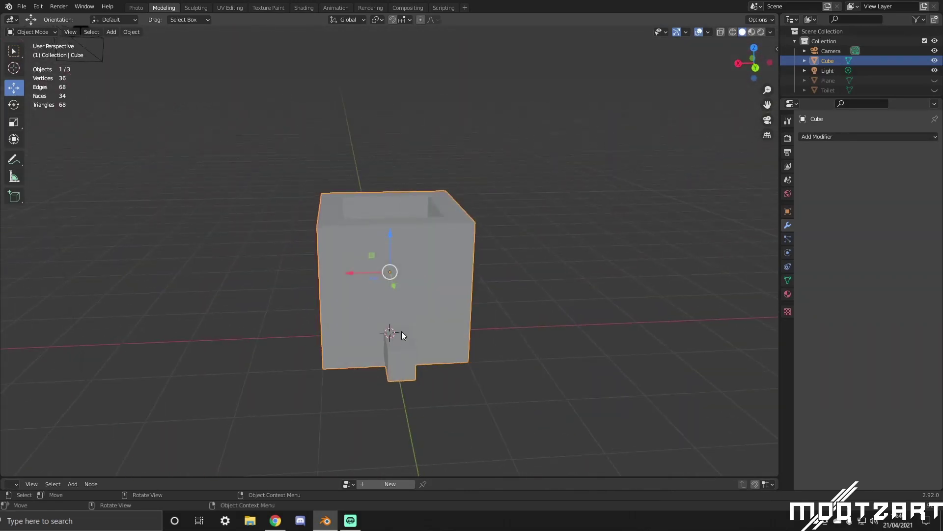
pyautogui.moveTo(406, 298); pyautogui.dragTo(516, 382, button='middle')
pyautogui.scroll(3, 474, 285)
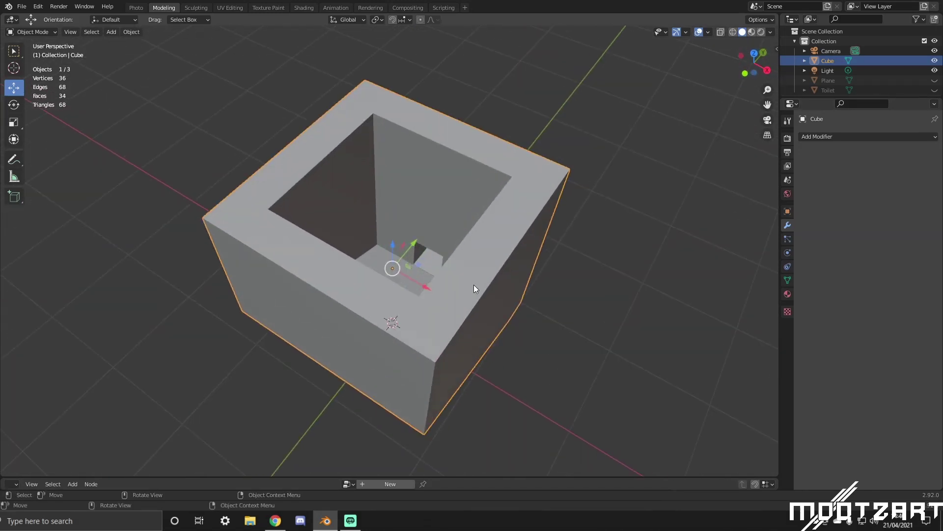
pyautogui.scroll(-2, 473, 284)
pyautogui.click(531, 285)
pyautogui.moveTo(530, 285); pyautogui.dragTo(412, 284, button='middle')
pyautogui.click(407, 285)
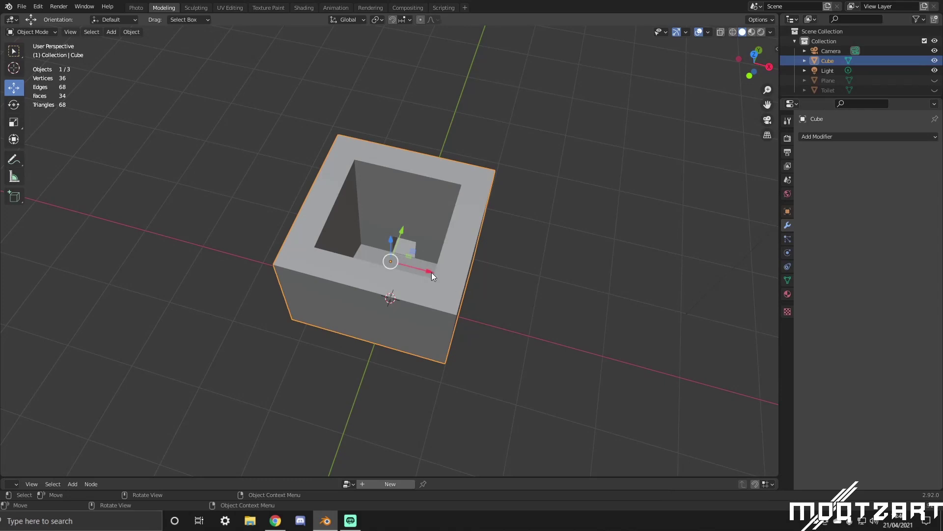
pyautogui.moveTo(431, 272); pyautogui.dragTo(336, 251)
# Rename the Cube object to Toilet_2 in the Outliner.
pyautogui.moveTo(335, 246); pyautogui.dragTo(433, 220, button='middle')
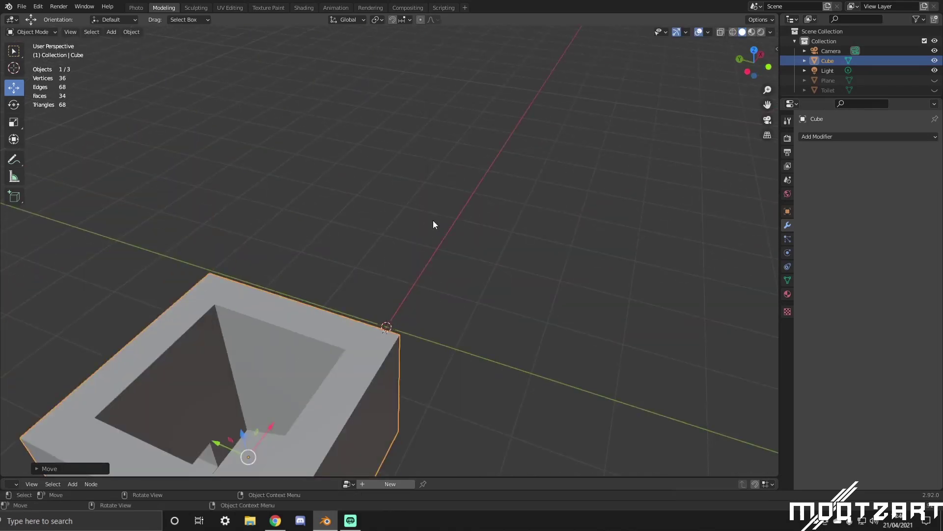
pyautogui.click(432, 220)
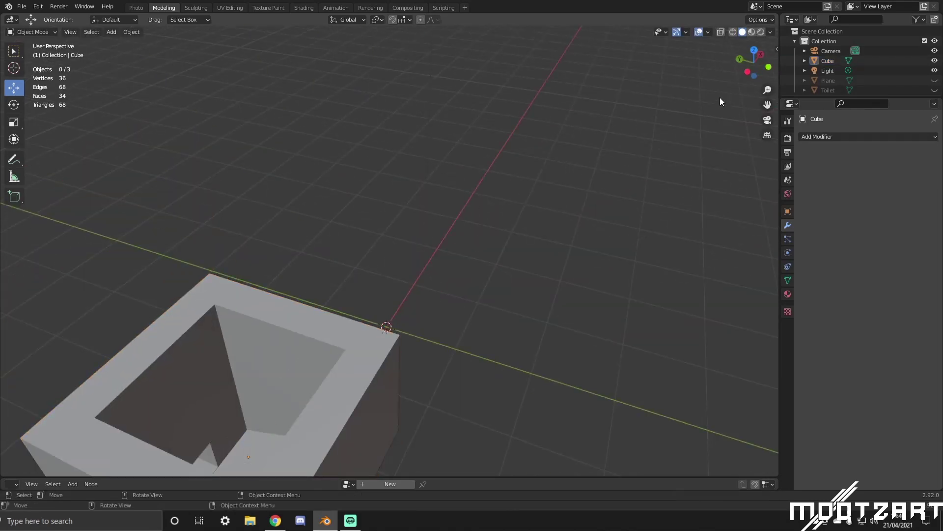
pyautogui.doubleClick(832, 60)
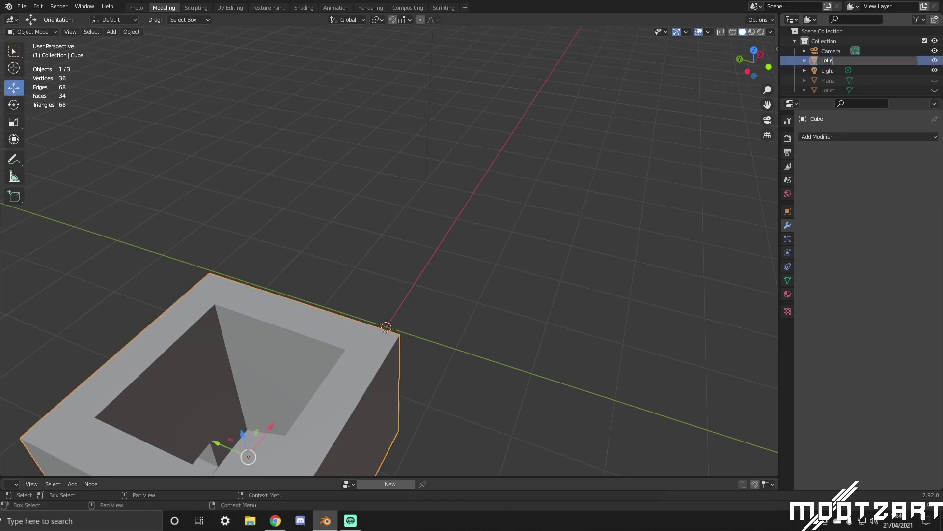
pyautogui.write('Toilet_2')
pyautogui.press('Return')
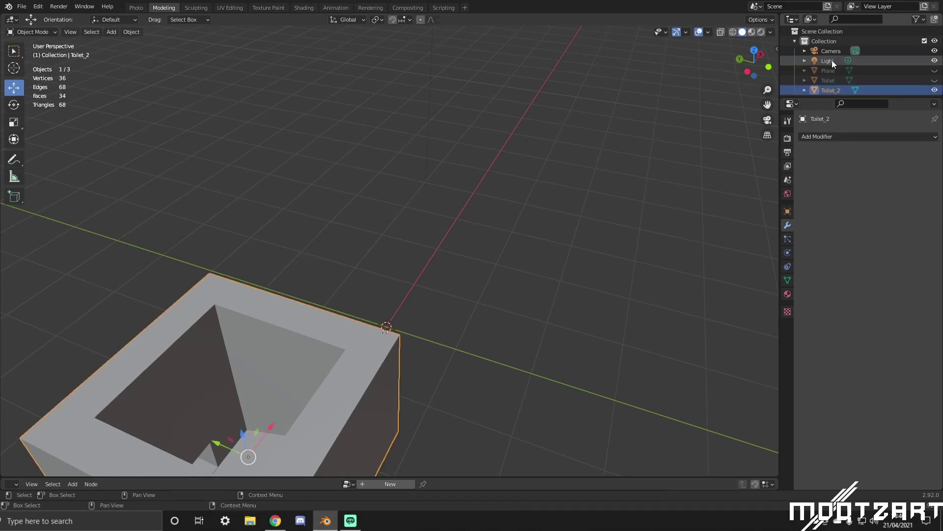
# Unhide the Toilet object and move Toilet_2 along the Y axis beside it.
pyautogui.click(934, 80)
pyautogui.moveTo(590, 177); pyautogui.dragTo(461, 176, button='middle')
pyautogui.moveTo(478, 172); pyautogui.dragTo(415, 153)
pyautogui.moveTo(415, 152); pyautogui.dragTo(439, 274, button='middle')
pyautogui.click(556, 191)
pyautogui.scroll(-4, 515, 199)
# Switch Edit Mode back and forth between Toilet and Toilet_2 to compare their meshes.
pyautogui.click(438, 280)
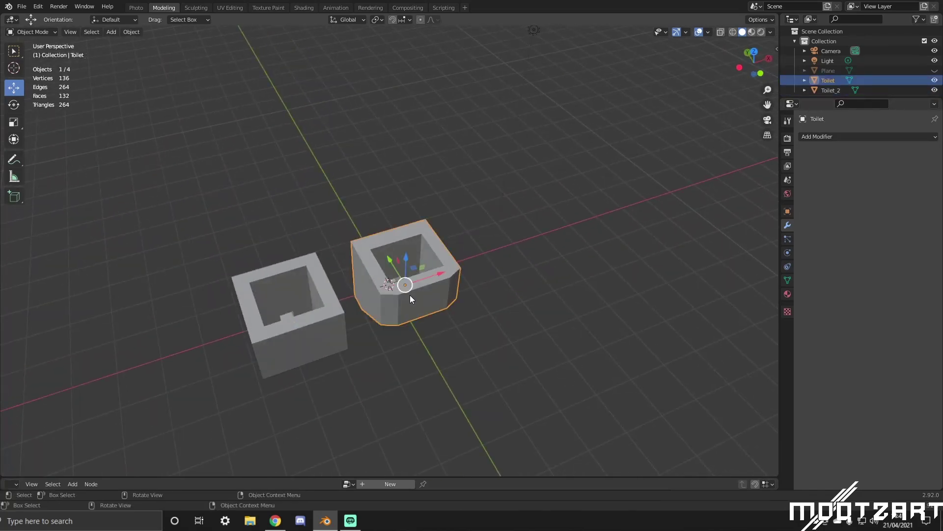
pyautogui.press('Tab')
pyautogui.press('Tab')
pyautogui.click(334, 318)
pyautogui.press('Tab')
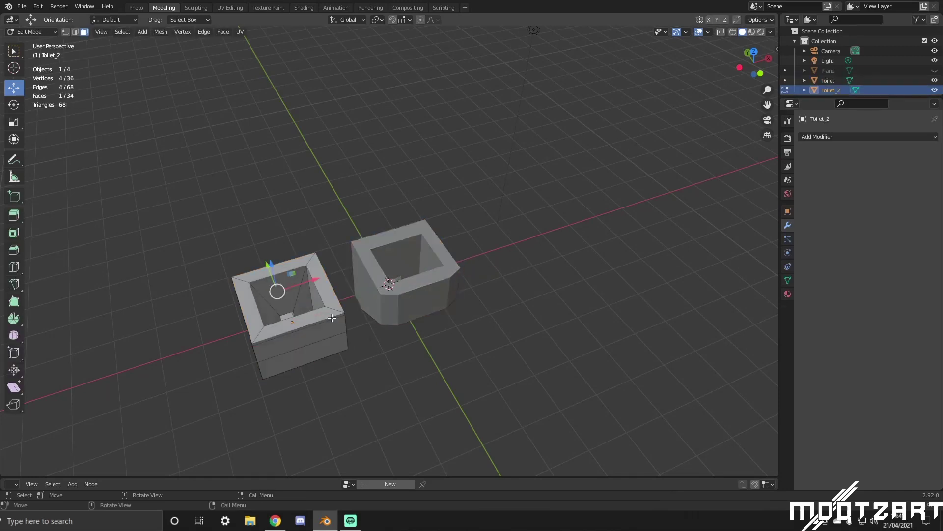
pyautogui.moveTo(378, 265); pyautogui.dragTo(426, 279, button='middle')
pyautogui.press('Tab')
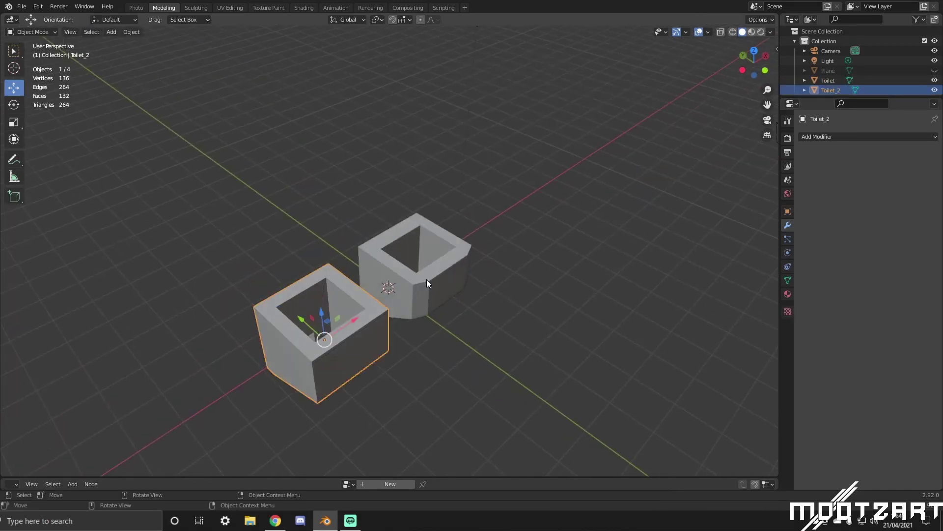
pyautogui.press('Tab')
pyautogui.press('Tab')
pyautogui.hotkey('ctrl', 'z')
pyautogui.click(437, 262)
pyautogui.press('Tab')
pyautogui.scroll(-3, 434, 263)
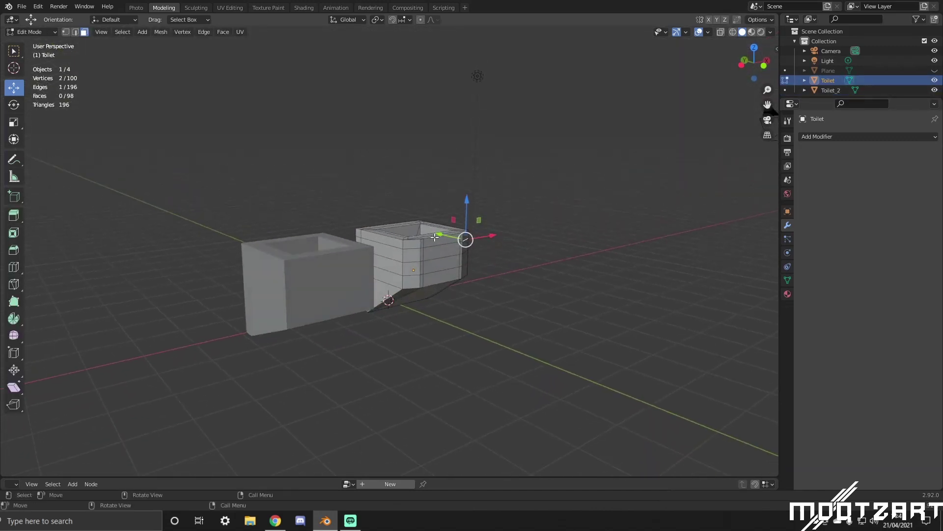
pyautogui.scroll(8, 435, 238)
pyautogui.moveTo(440, 245); pyautogui.dragTo(526, 238, button='middle')
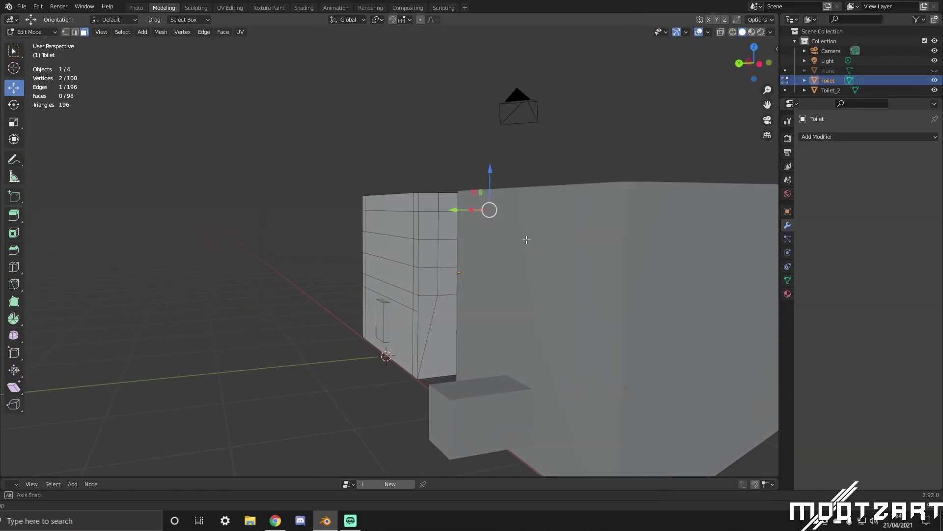
# Inspect the Toilet_2 and Toilet meshes in Edit Mode from high oblique views.
pyautogui.hotkey('alt', 'q')
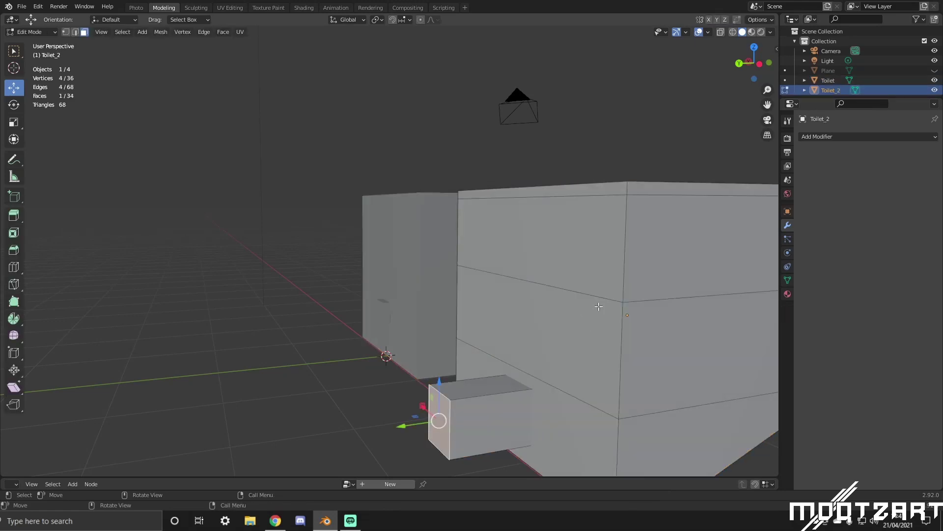
pyautogui.scroll(-3, 620, 304)
pyautogui.scroll(-2, 621, 304)
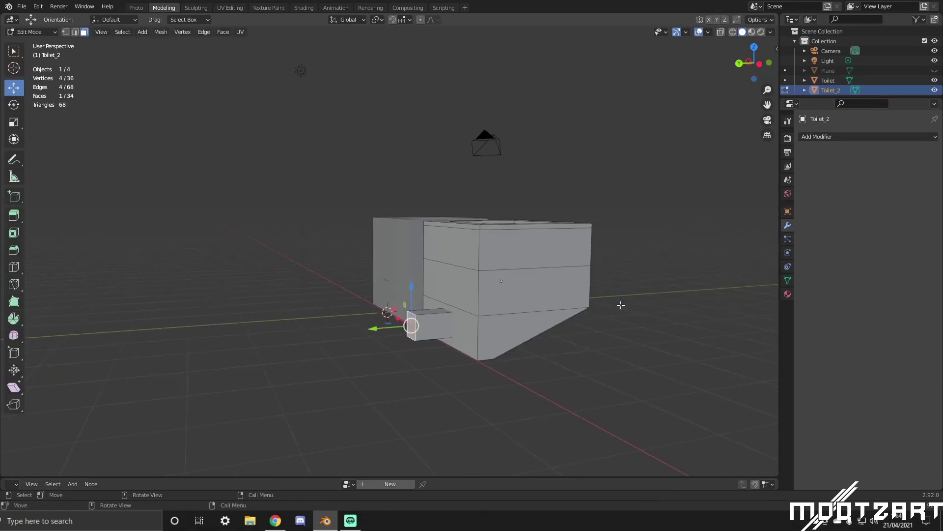
pyautogui.moveTo(621, 301); pyautogui.dragTo(549, 315, button='middle')
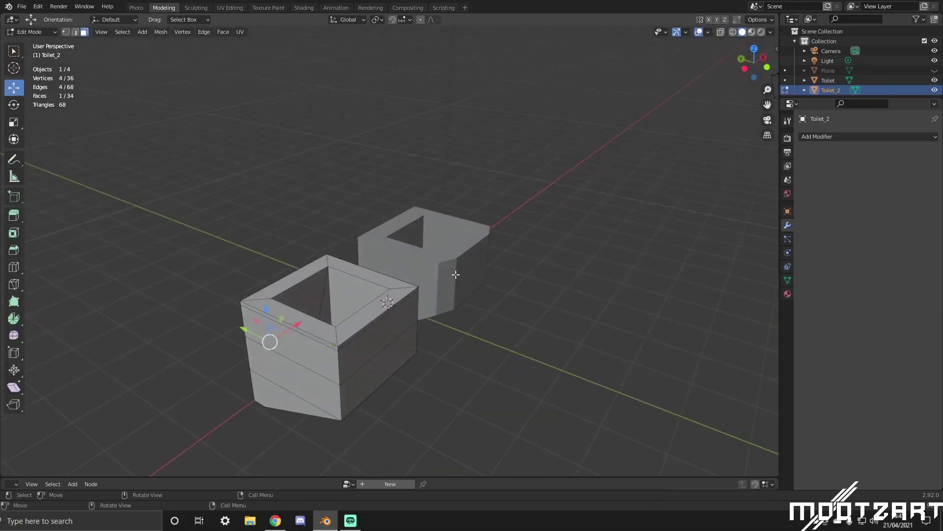
pyautogui.press('Tab')
pyautogui.click(455, 274)
pyautogui.press('Tab')
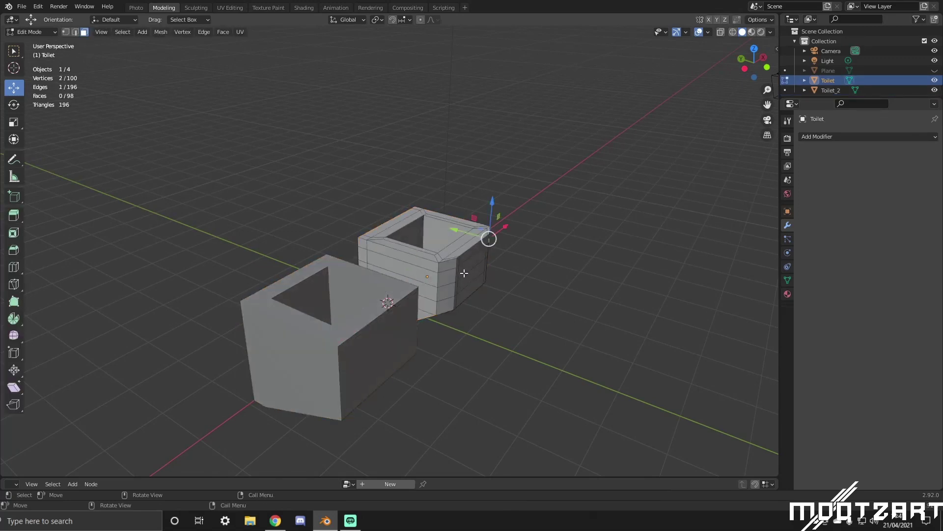
pyautogui.moveTo(456, 274); pyautogui.dragTo(428, 268, button='middle')
pyautogui.scroll(4, 428, 269)
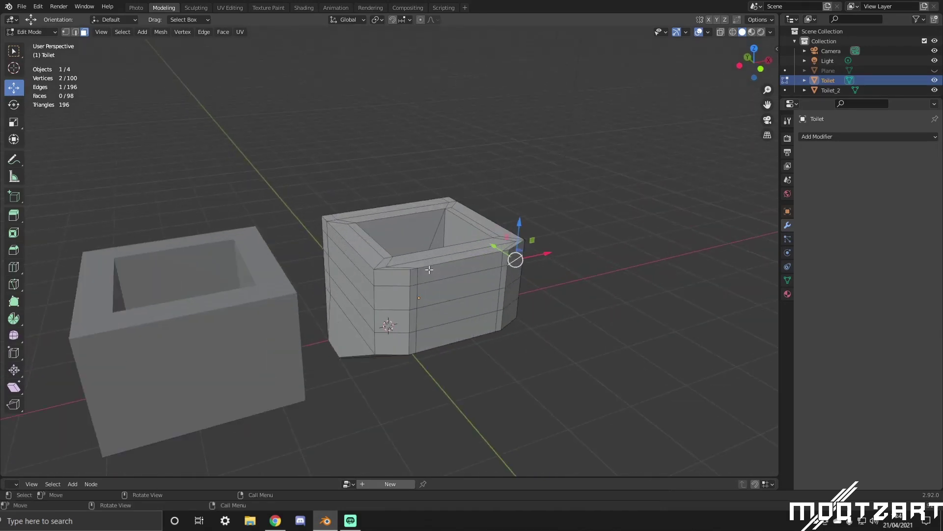
pyautogui.scroll(-3, 428, 270)
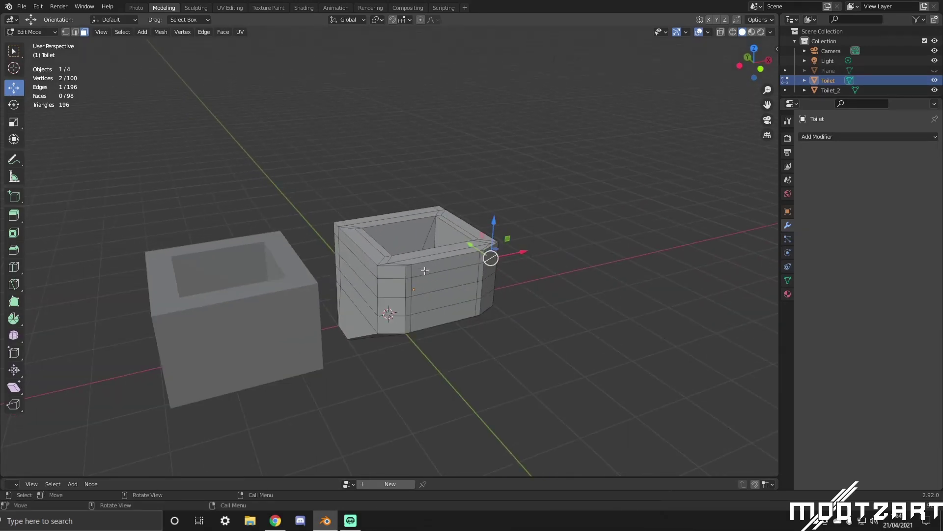
# Return to Object Mode and hide Toilet_2 in the Outliner.
pyautogui.press('Tab')
pyautogui.click(273, 323)
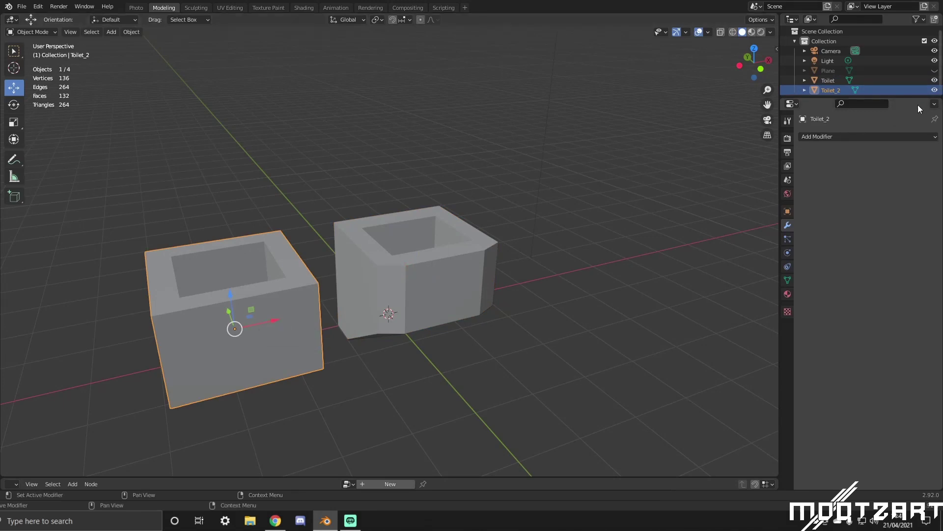
pyautogui.click(935, 90)
pyautogui.moveTo(551, 314); pyautogui.dragTo(476, 334, button='middle')
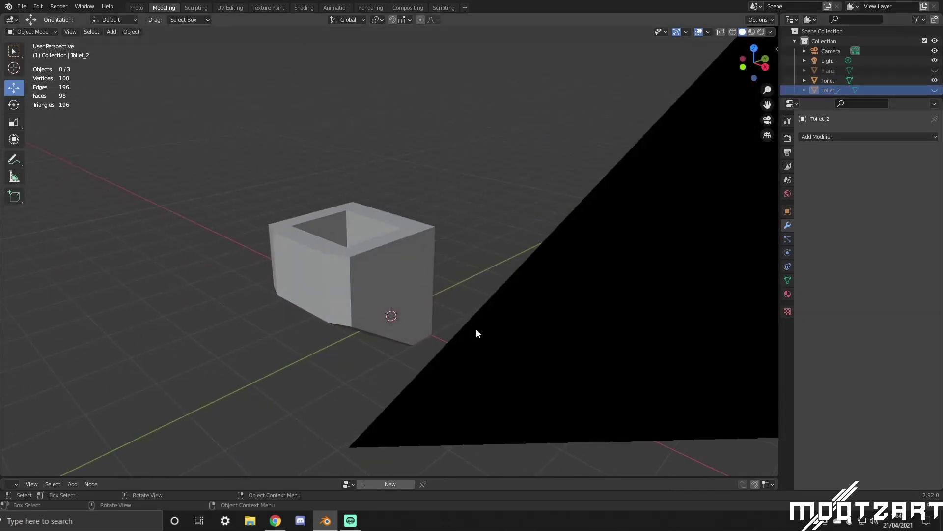
# Inspect the Toilet mesh in Edit Mode from top and front views, then exit.
pyautogui.click(353, 293)
pyautogui.moveTo(352, 293); pyautogui.dragTo(432, 300, button='middle')
pyautogui.press('Tab')
pyautogui.scroll(3, 432, 299)
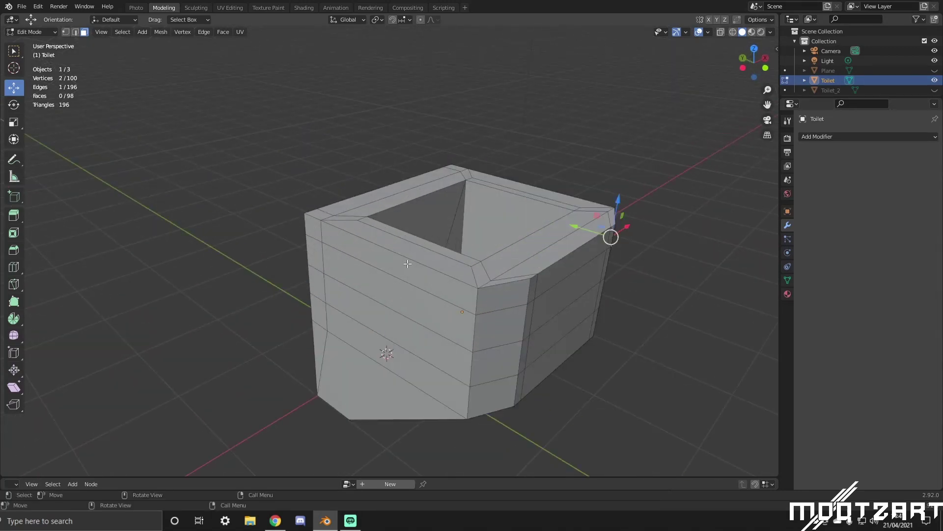
pyautogui.moveTo(407, 264); pyautogui.dragTo(384, 297, button='middle')
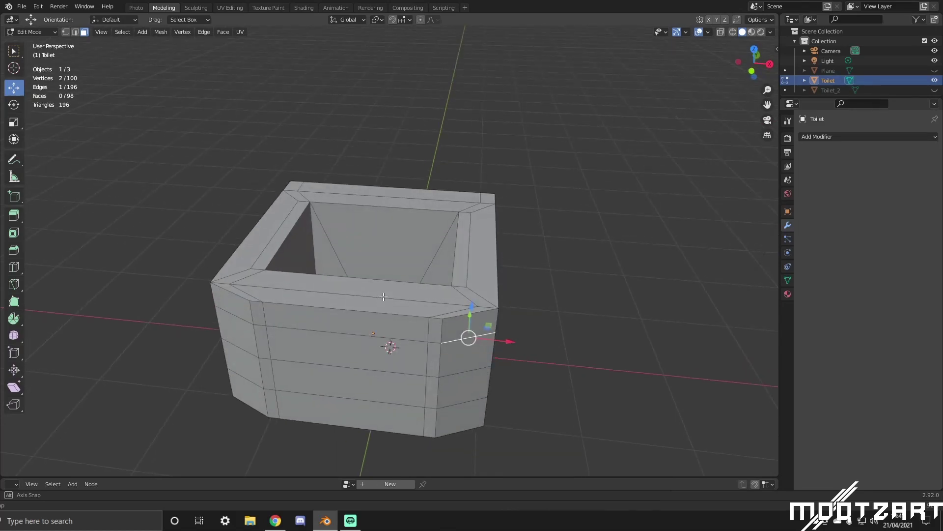
pyautogui.moveTo(384, 297); pyautogui.dragTo(524, 334, button='middle')
pyautogui.press('Tab')
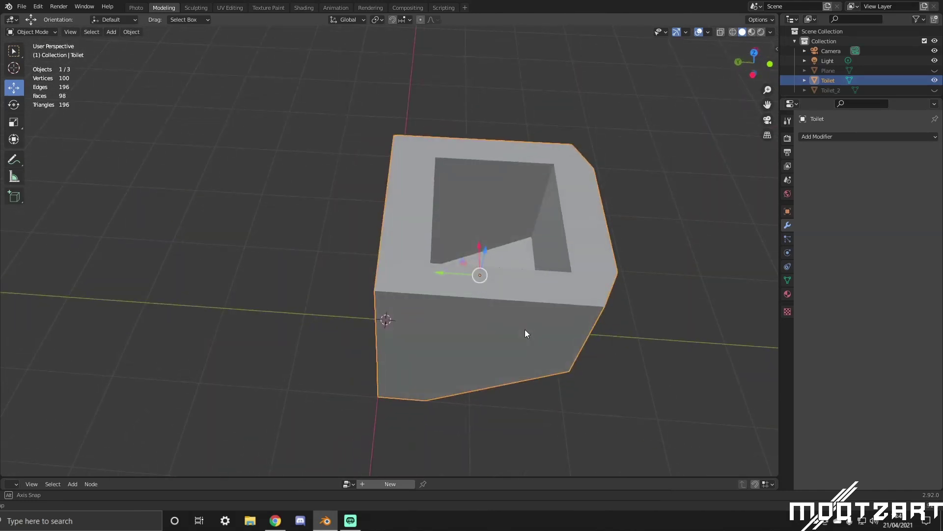
# Hide Toilet, unhide Toilet_2, and move Toilet_2 along the X axis.
pyautogui.click(935, 80)
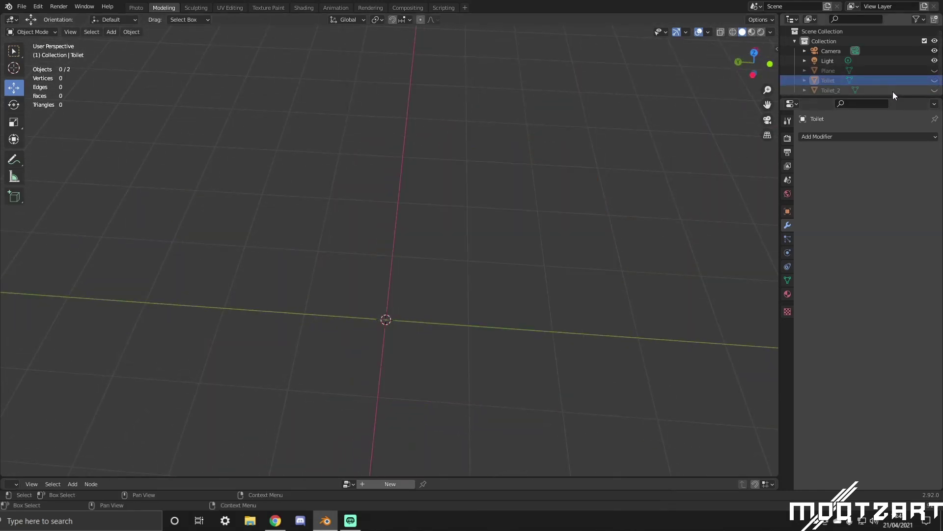
pyautogui.click(934, 90)
pyautogui.moveTo(579, 291); pyautogui.dragTo(308, 302, button='middle')
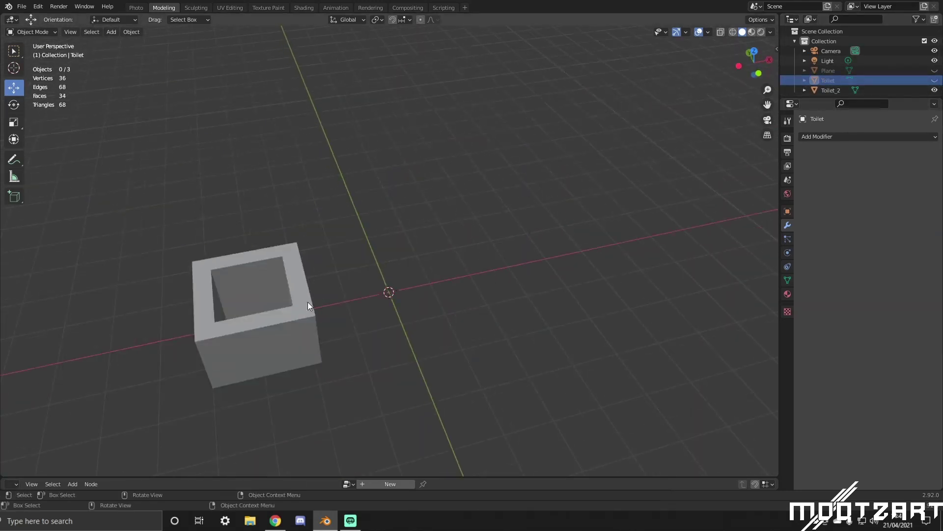
pyautogui.click(235, 332)
pyautogui.moveTo(293, 322); pyautogui.dragTo(445, 287)
pyautogui.moveTo(444, 287); pyautogui.dragTo(438, 288, button='middle')
pyautogui.scroll(3, 461, 327)
# Inspect Toilet_2's box in Edit Mode from front, side and top views.
pyautogui.moveTo(464, 327); pyautogui.dragTo(482, 356, button='middle')
pyautogui.scroll(-4, 480, 351)
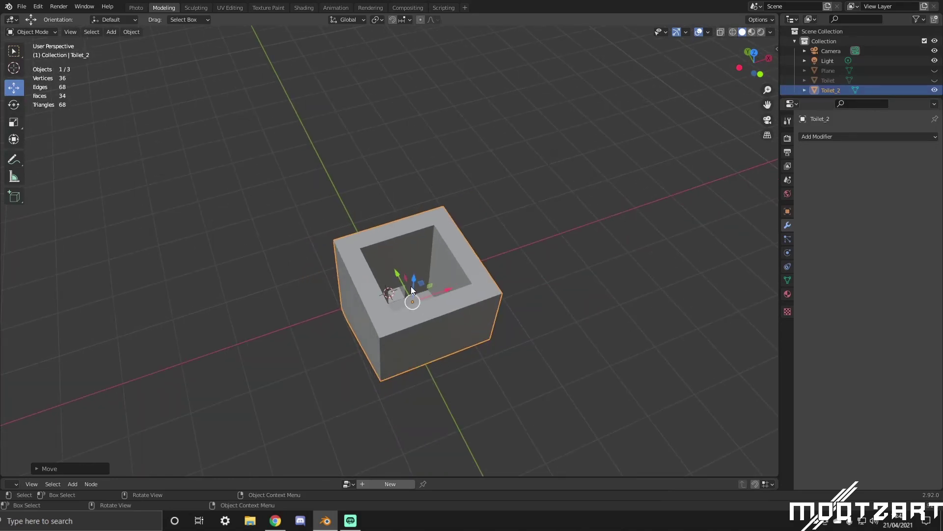
pyautogui.moveTo(408, 259); pyautogui.dragTo(431, 272, button='middle')
pyautogui.scroll(3, 433, 273)
pyautogui.scroll(-3, 438, 278)
pyautogui.moveTo(463, 244); pyautogui.dragTo(432, 284, button='middle')
pyautogui.scroll(3, 440, 305)
pyautogui.press('Tab')
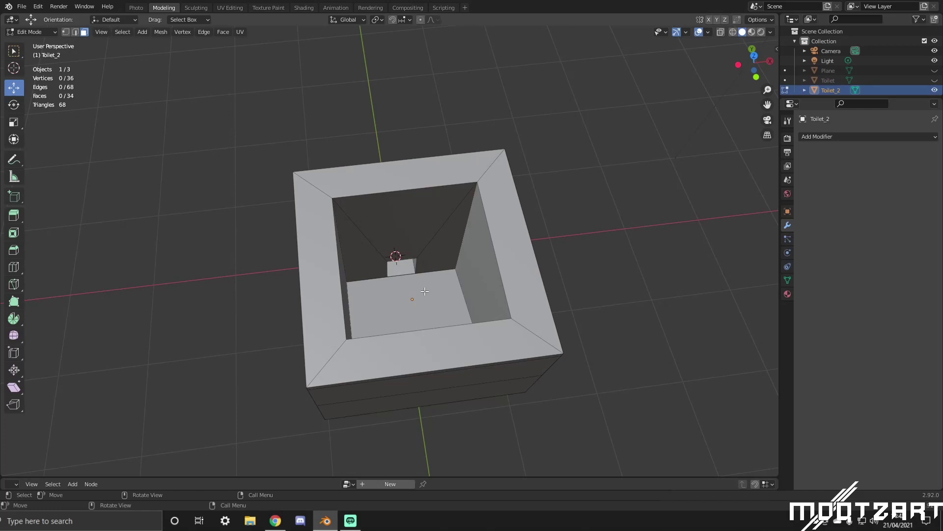
pyautogui.press('Tab')
pyautogui.press('Tab')
pyautogui.moveTo(435, 281); pyautogui.dragTo(412, 313, button='middle')
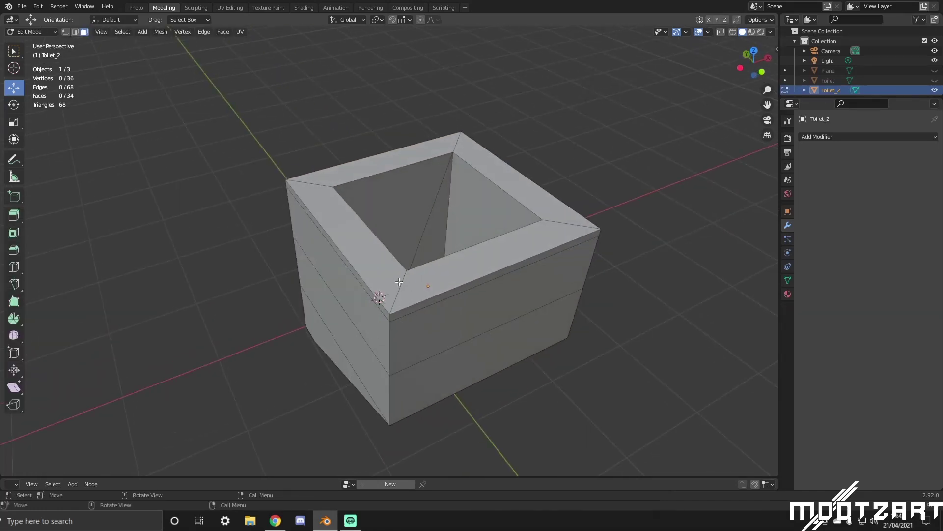
pyautogui.moveTo(399, 282); pyautogui.dragTo(436, 252, button='middle')
pyautogui.moveTo(426, 260); pyautogui.dragTo(402, 351, button='middle')
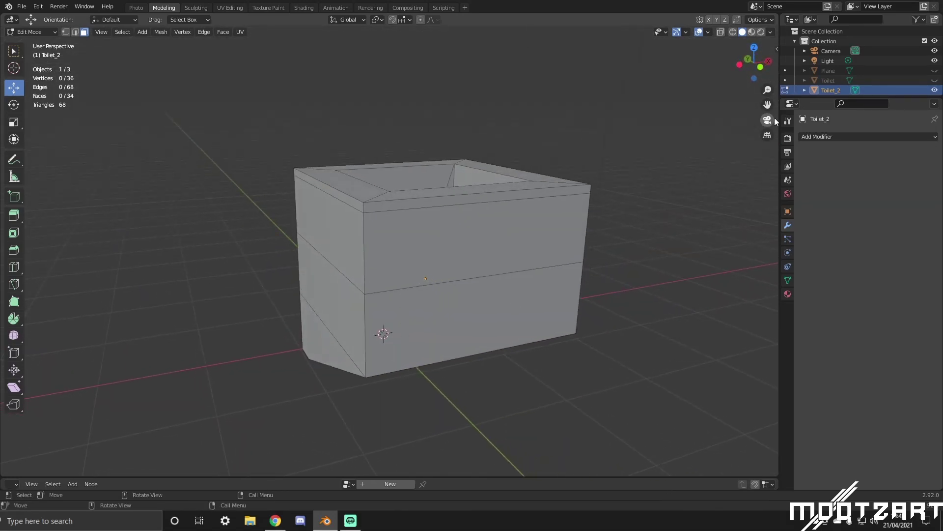
# Show Toilet again, hide Toilet_2 in Object Mode, and select Toilet.
pyautogui.click(935, 81)
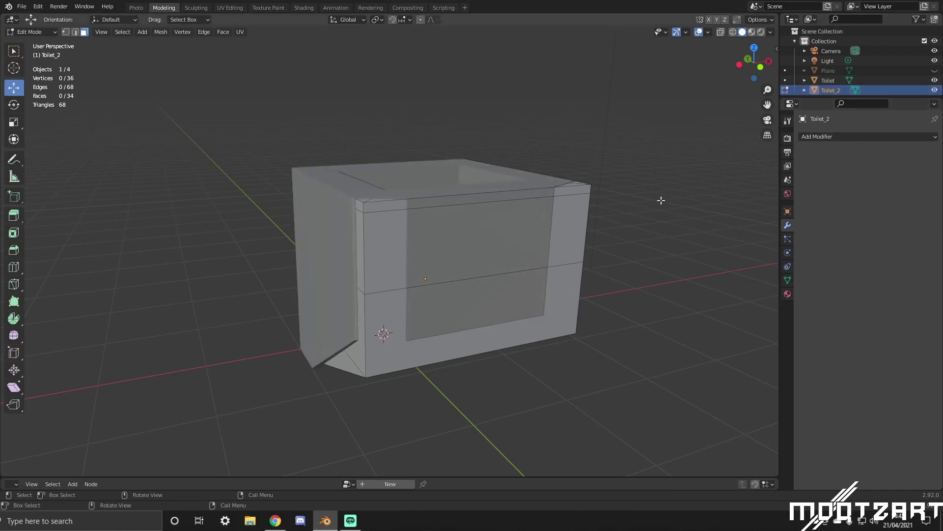
pyautogui.moveTo(659, 200)
pyautogui.mouseDown(button='middle')
pyautogui.moveTo(651, 223)
pyautogui.moveTo(670, 212)
pyautogui.mouseUp(button='middle')
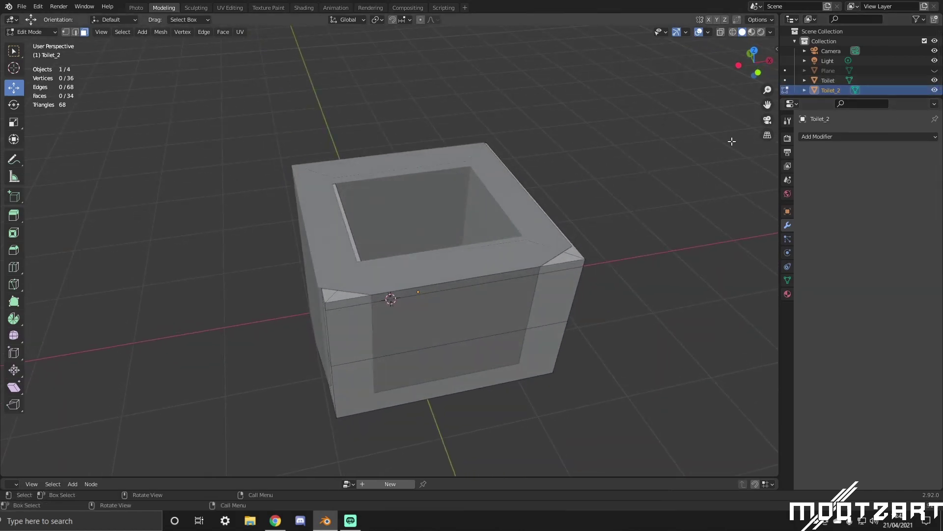
pyautogui.press('Tab')
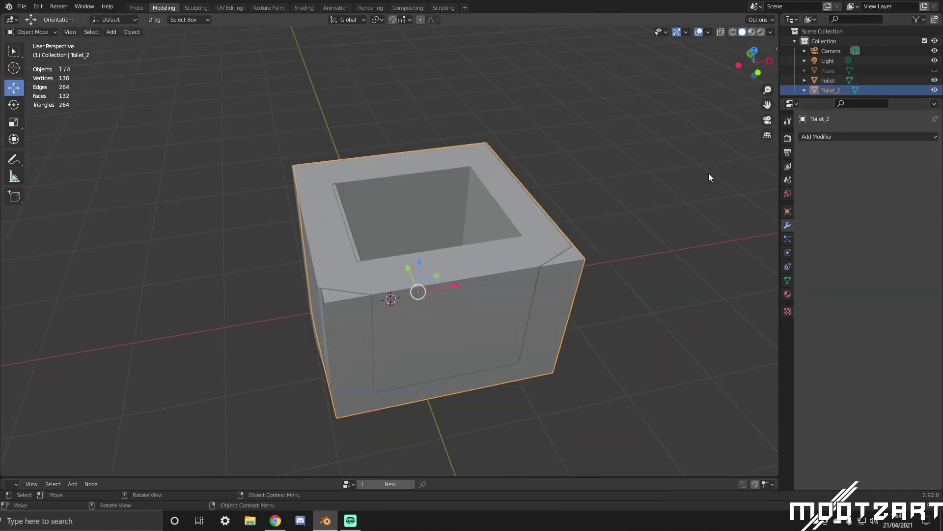
pyautogui.click(935, 90)
pyautogui.moveTo(653, 304)
pyautogui.mouseDown(button='middle')
pyautogui.moveTo(626, 279)
pyautogui.moveTo(612, 235)
pyautogui.moveTo(712, 234)
pyautogui.moveTo(701, 282)
pyautogui.moveTo(642, 304)
pyautogui.mouseUp(button='middle')
pyautogui.click(491, 300)
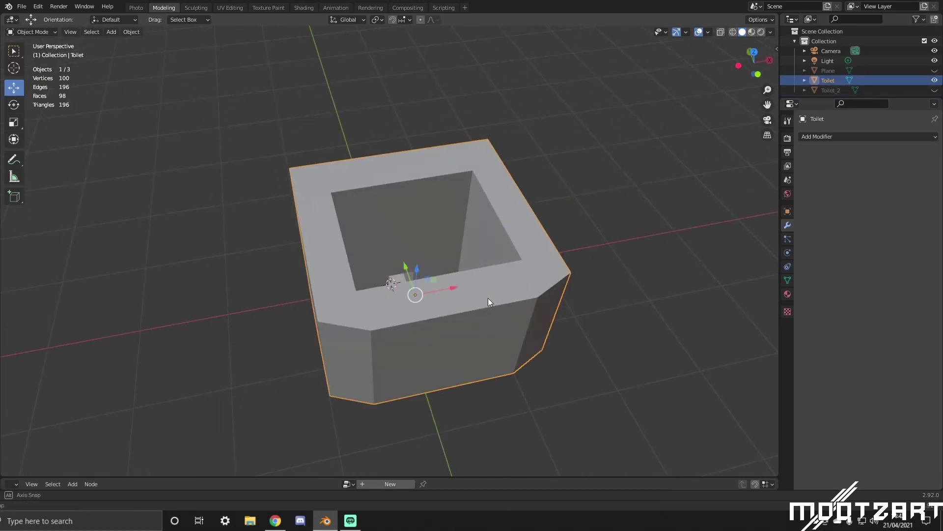
# Orbit around the hollow Toilet and make the back wall Plane visible again.
pyautogui.moveTo(488, 298); pyautogui.dragTo(463, 324, button='middle')
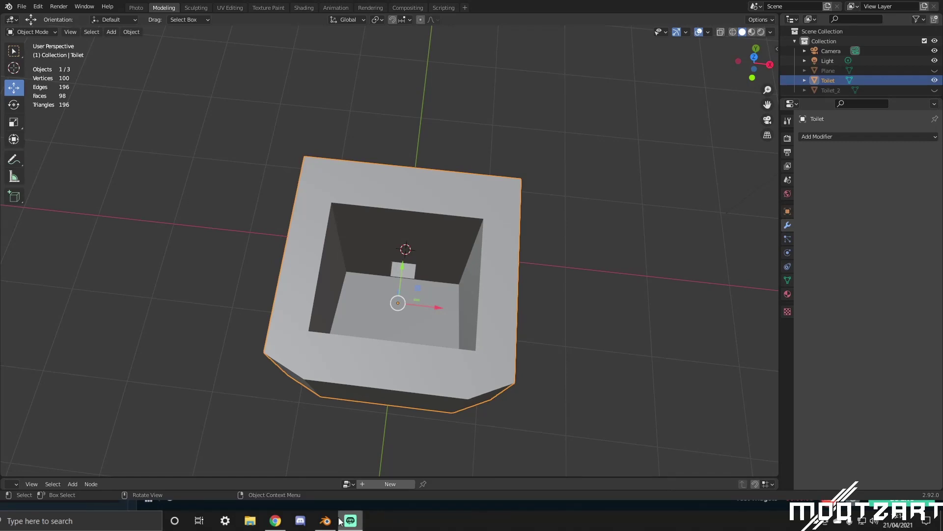
pyautogui.moveTo(407, 361); pyautogui.dragTo(423, 314, button='middle')
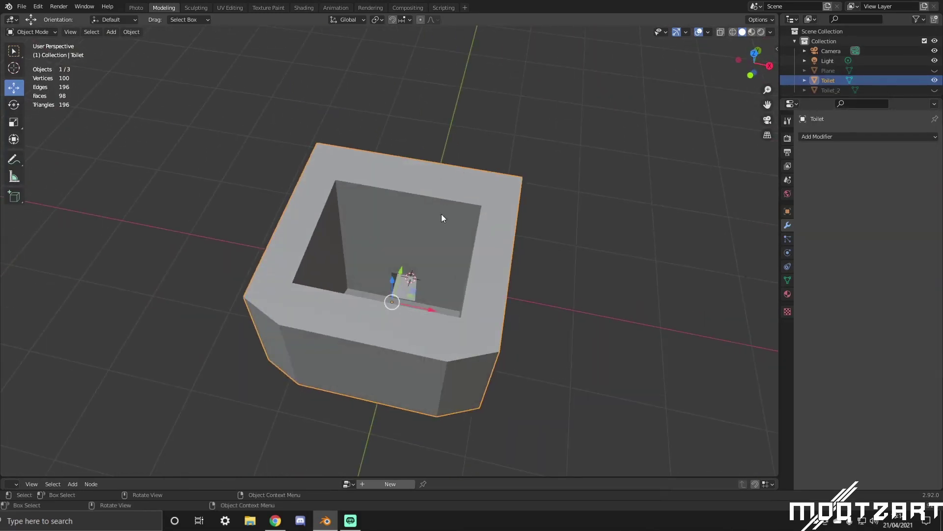
pyautogui.moveTo(442, 218); pyautogui.dragTo(383, 192, button='middle')
pyautogui.moveTo(516, 168); pyautogui.dragTo(419, 265, button='middle')
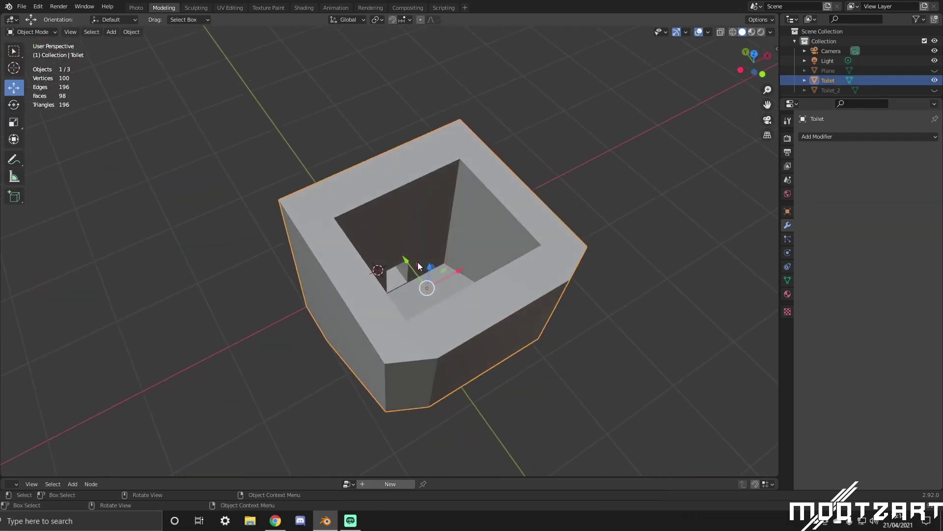
pyautogui.click(935, 70)
pyautogui.moveTo(594, 205); pyautogui.dragTo(470, 222, button='middle')
pyautogui.scroll(-5, 568, 167)
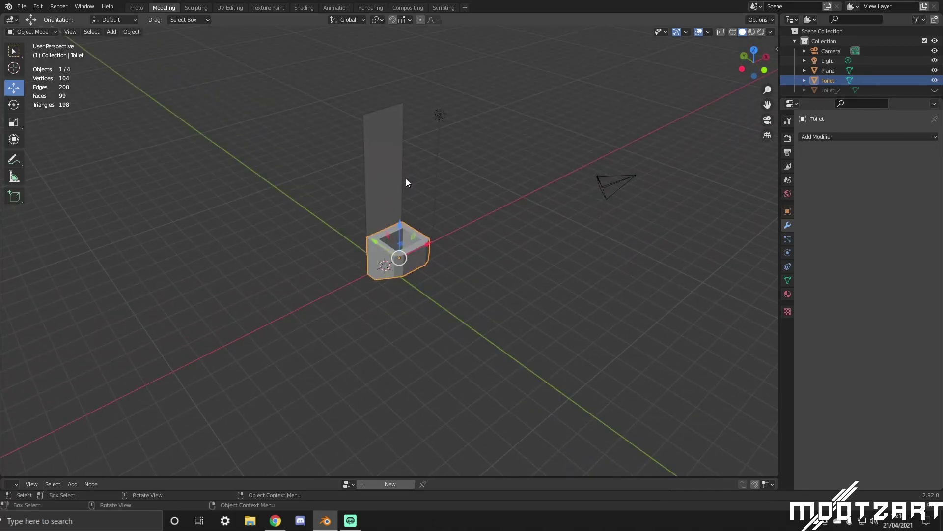
# Hide the Plane, create an Extras collection, move Toilet_2 into it and exclude it.
pyautogui.click(935, 80)
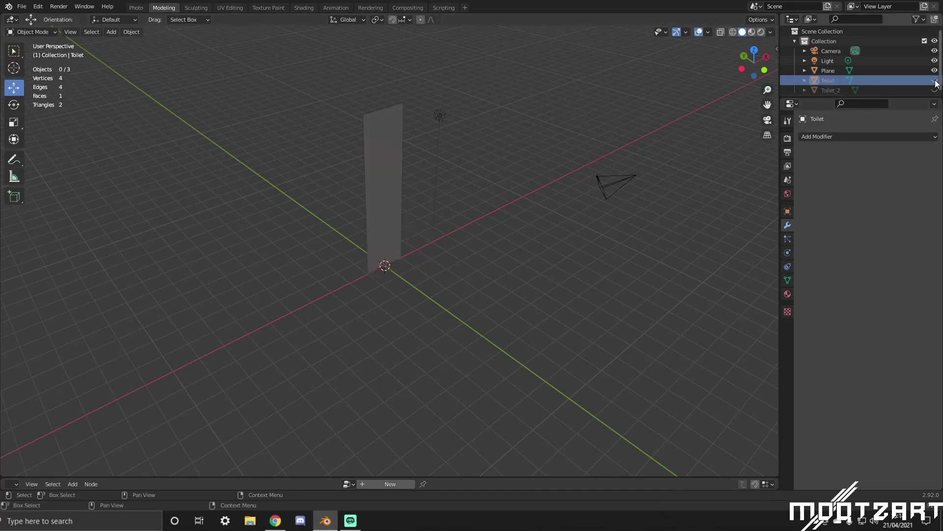
pyautogui.click(934, 80)
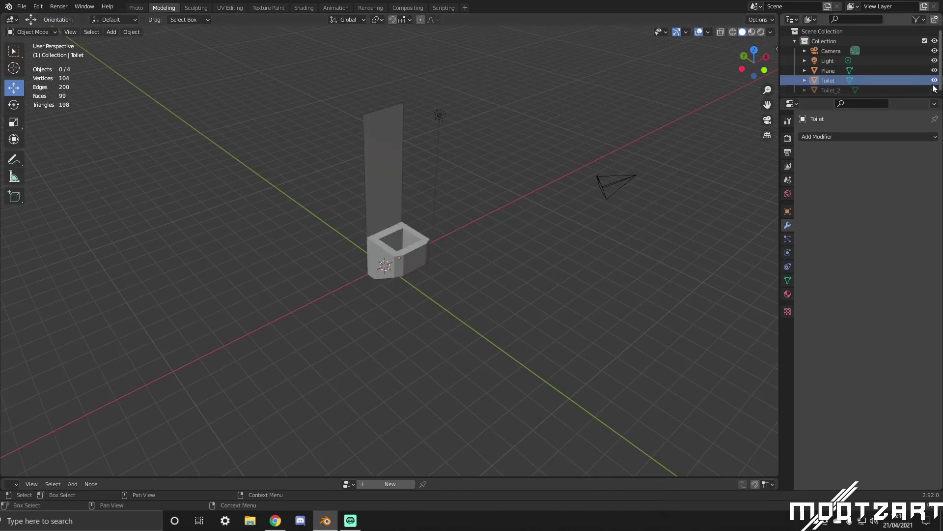
pyautogui.click(935, 71)
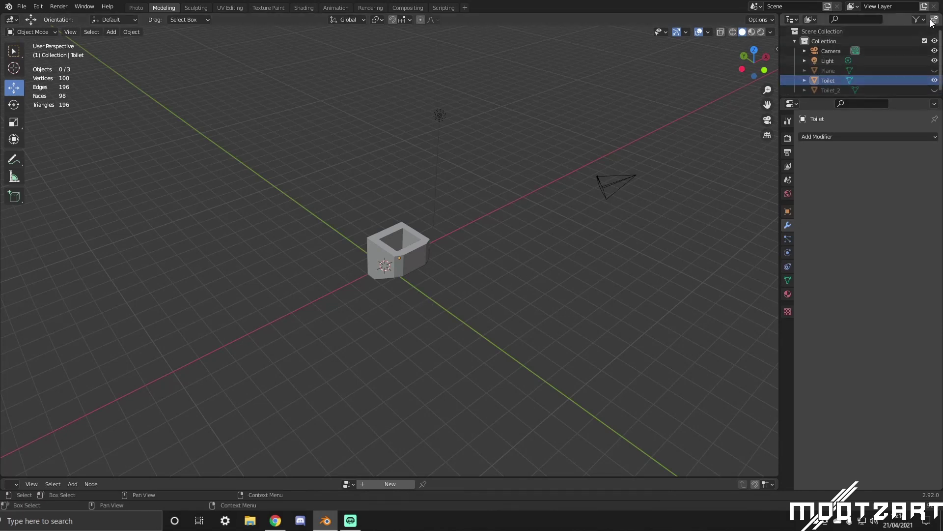
pyautogui.press('c')
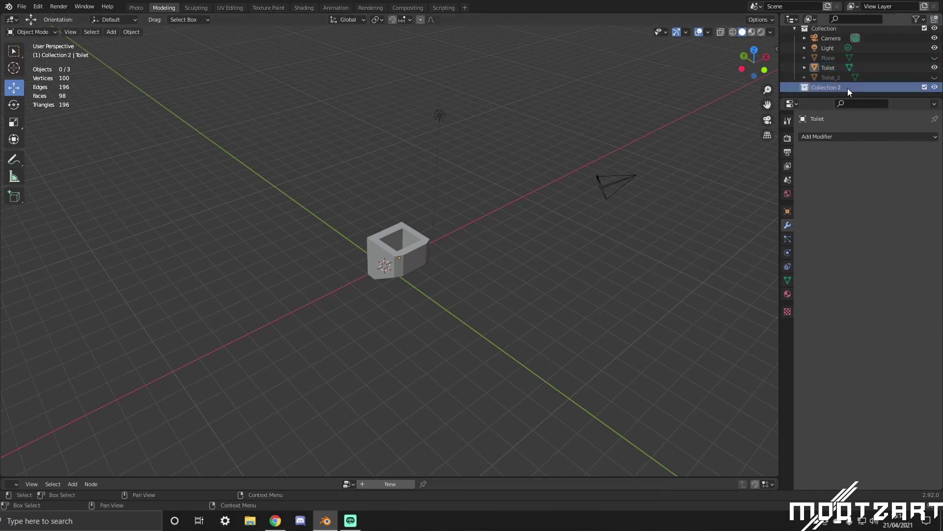
pyautogui.doubleClick(846, 87)
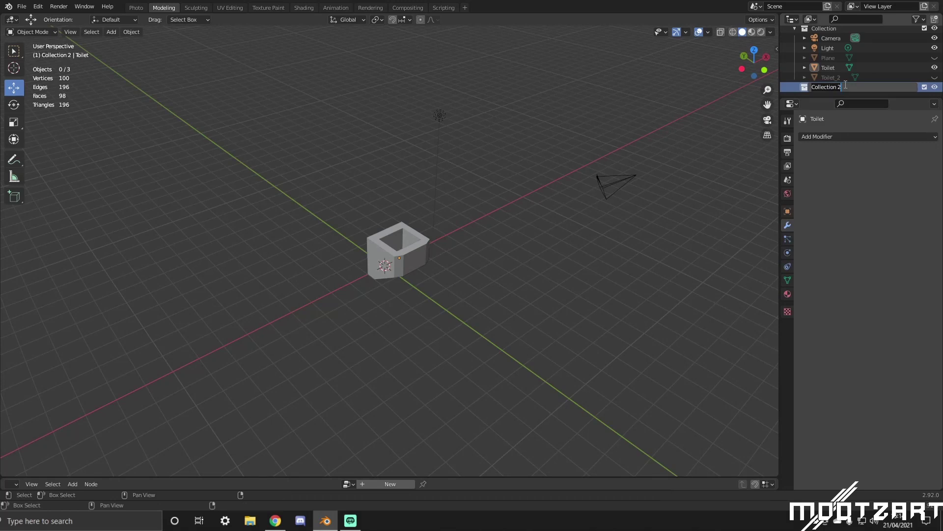
pyautogui.write('Extras')
pyautogui.press('Return')
pyautogui.moveTo(841, 78); pyautogui.dragTo(824, 38)
pyautogui.click(924, 77)
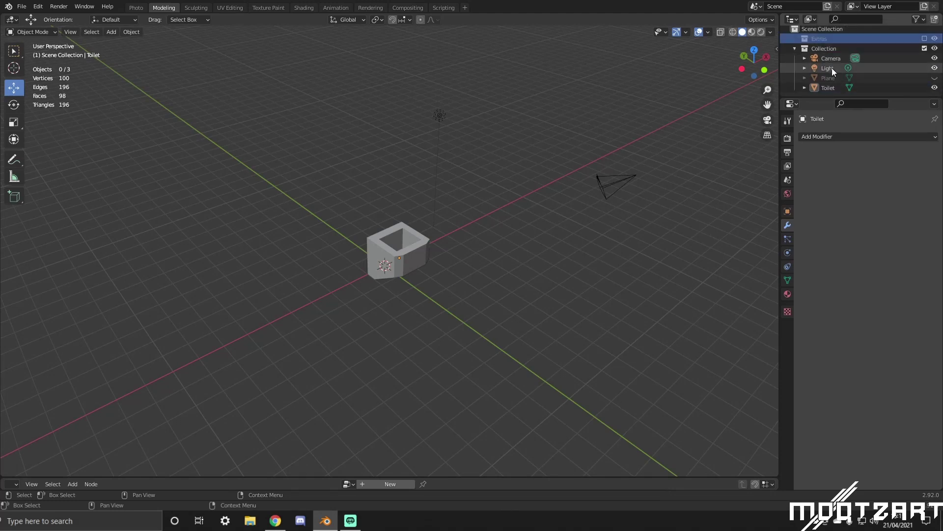
# Add a Utility collection under the Scene Collection and place it above Collection.
pyautogui.click(934, 18)
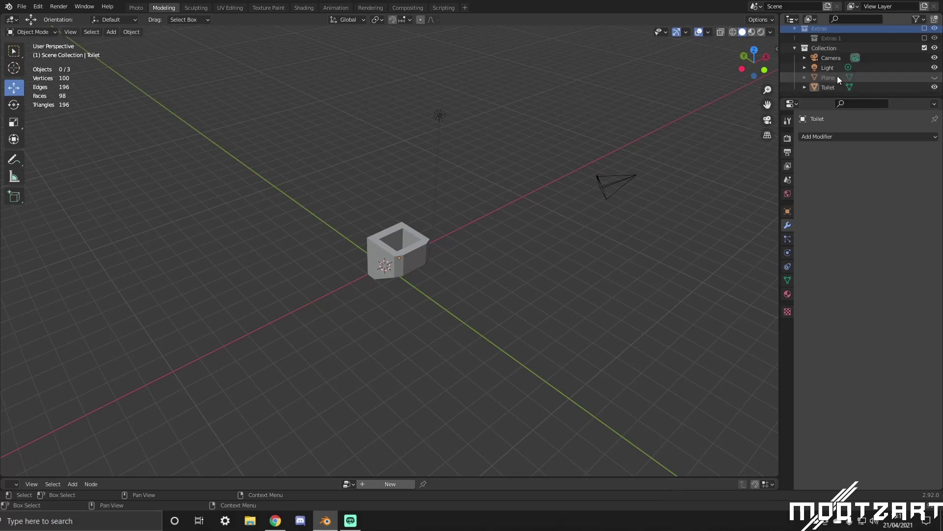
pyautogui.scroll(1, 838, 79)
pyautogui.scroll(-1, 837, 79)
pyautogui.scroll(1, 837, 78)
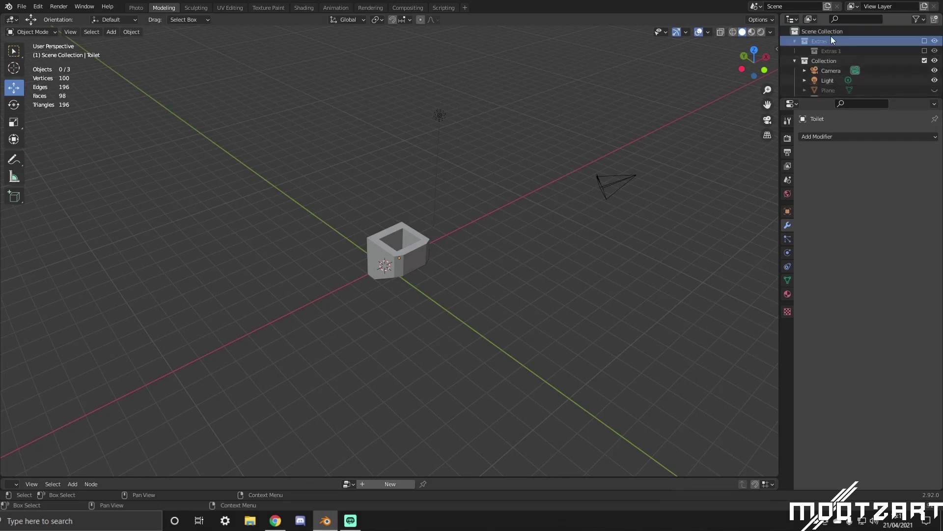
pyautogui.click(830, 31)
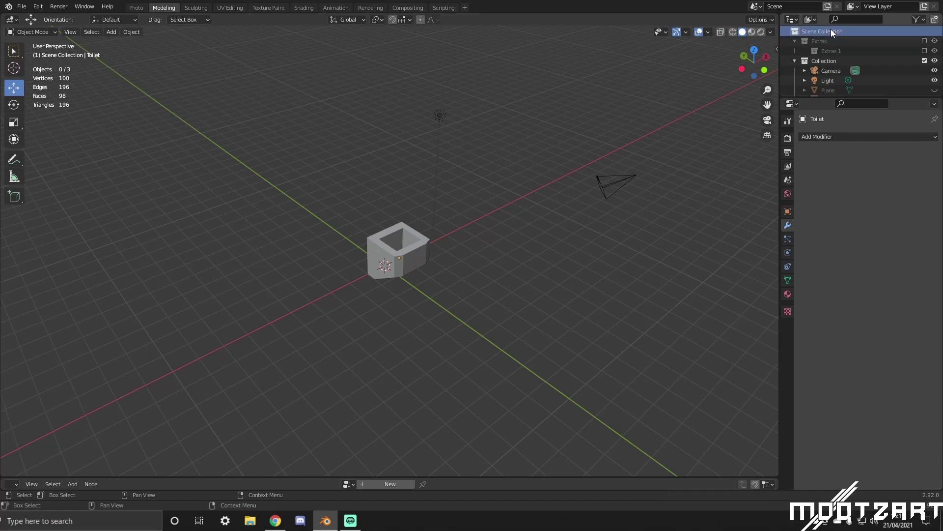
pyautogui.click(936, 20)
pyautogui.scroll(-2, 908, 50)
pyautogui.doubleClick(845, 86)
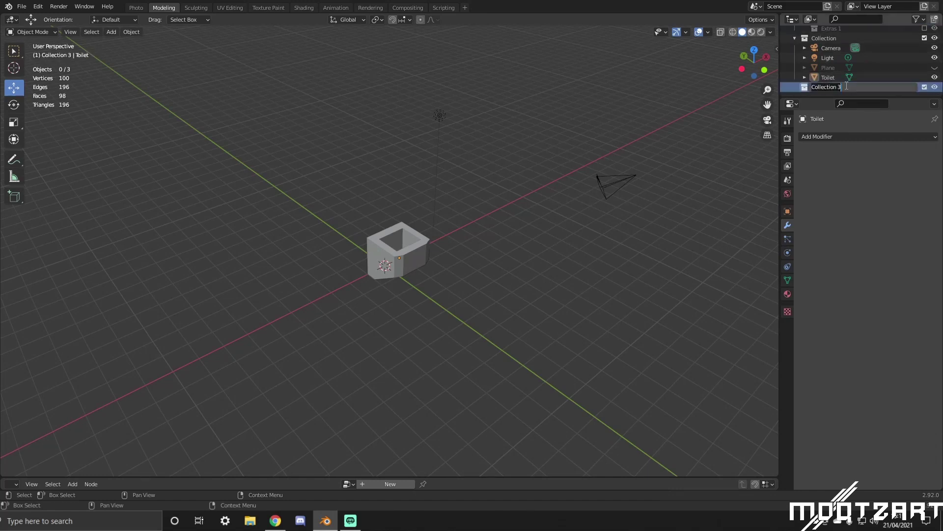
pyautogui.write('Utility')
pyautogui.press('Return')
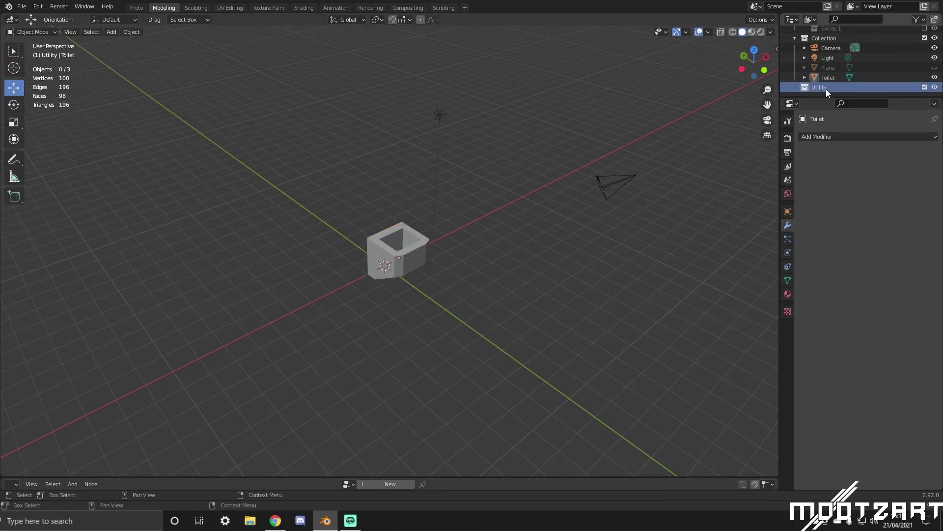
pyautogui.moveTo(827, 89); pyautogui.dragTo(827, 46)
# Put the Camera and Light in Utility and rename the Plane to Back.
pyautogui.click(831, 75)
pyautogui.keyDown('shift'); pyautogui.click(830, 65); pyautogui.keyUp('shift')
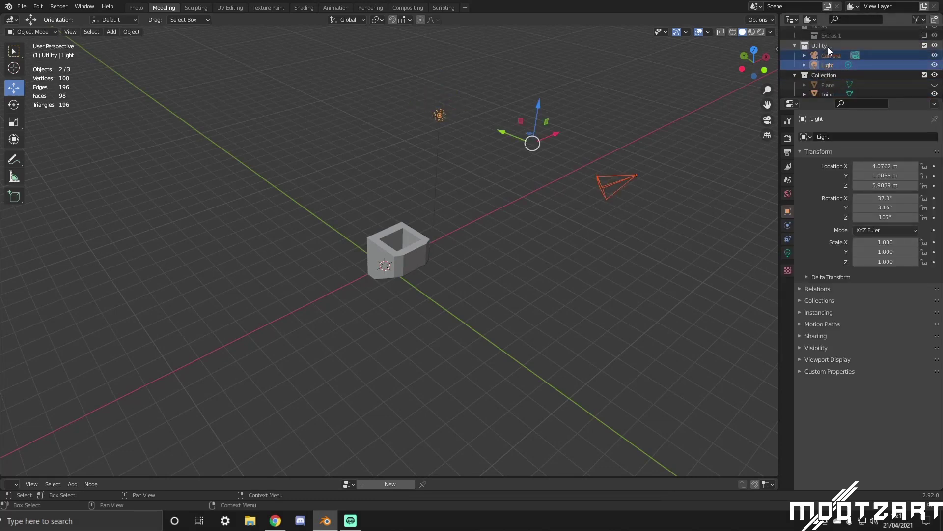
pyautogui.click(794, 45)
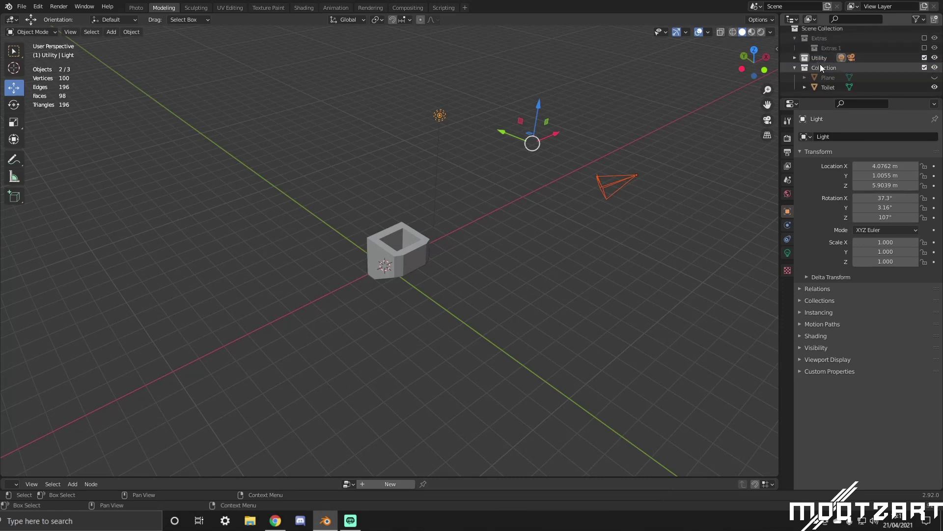
pyautogui.doubleClick(827, 78)
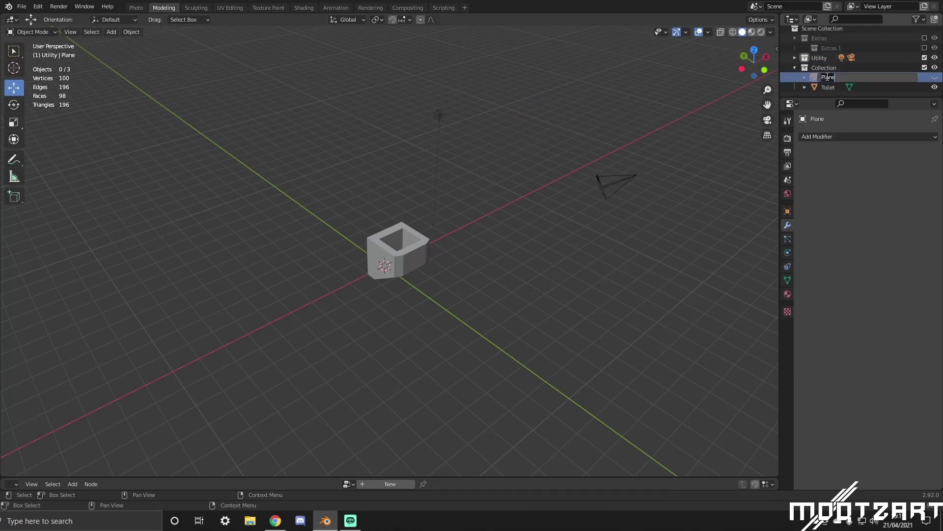
pyautogui.write('Back')
pyautogui.press('Return')
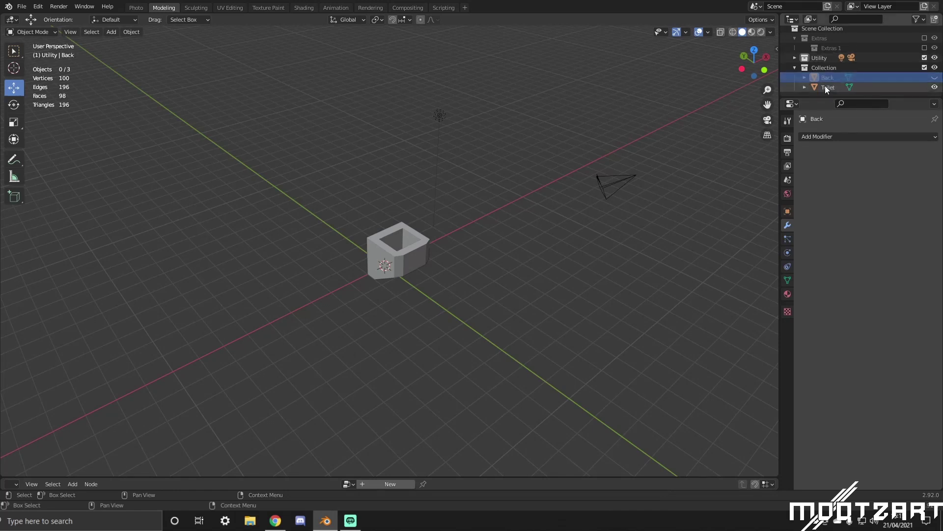
pyautogui.click(409, 259)
pyautogui.scroll(5, 420, 250)
# Orbit around the Toilet to inspect it from above and from the side.
pyautogui.moveTo(419, 250); pyautogui.dragTo(550, 233, button='middle')
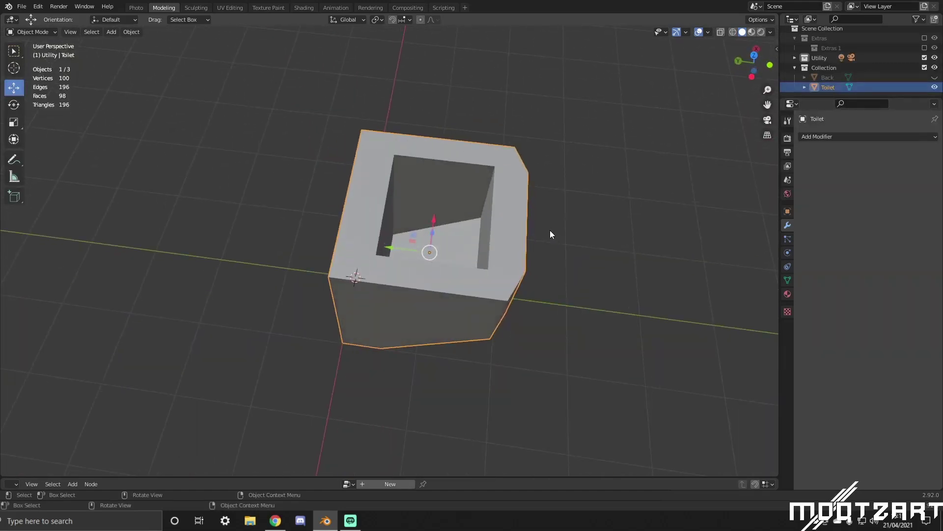
pyautogui.click(352, 521)
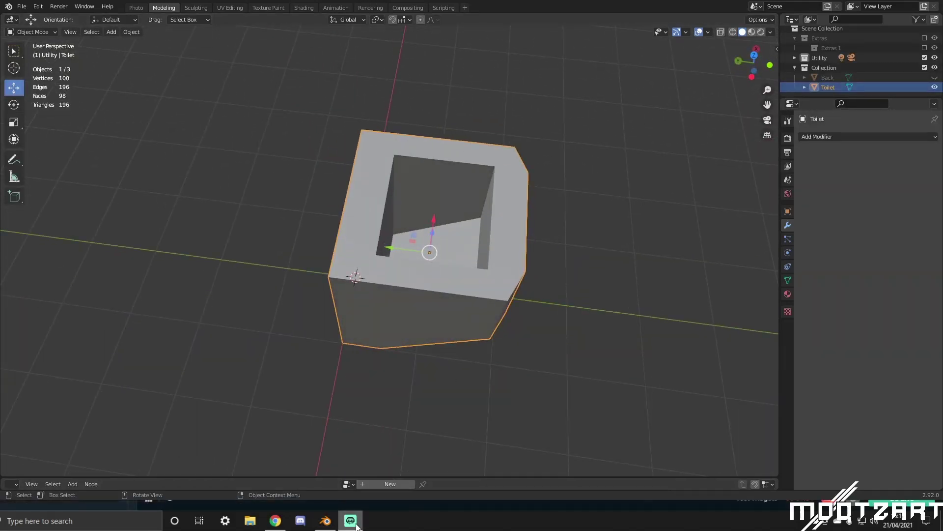
pyautogui.click(327, 523)
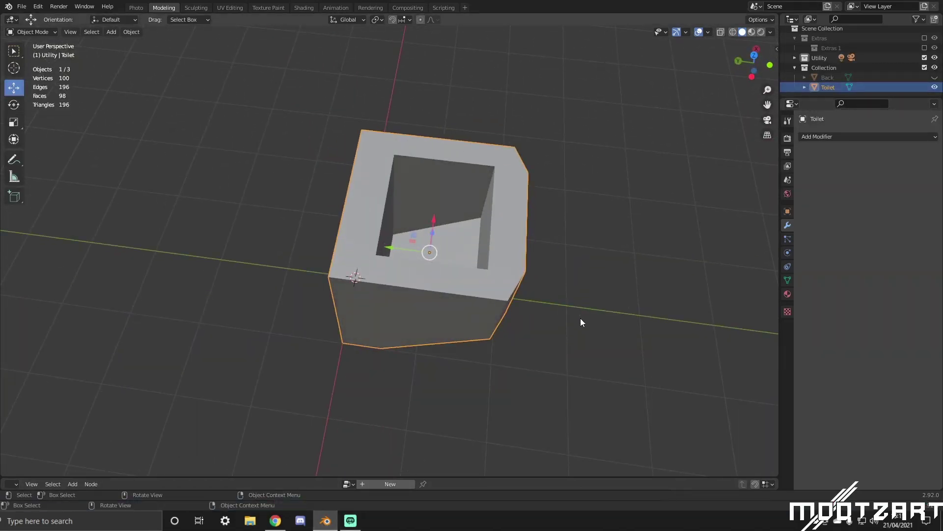
pyautogui.moveTo(581, 320); pyautogui.dragTo(585, 297, button='middle')
pyautogui.moveTo(653, 270); pyautogui.dragTo(589, 272, button='middle')
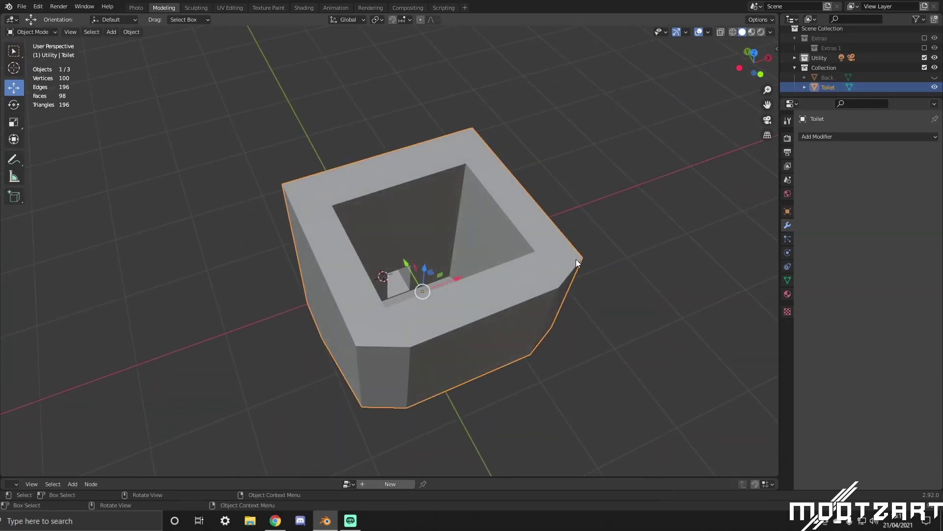
pyautogui.moveTo(576, 260)
pyautogui.mouseDown(button='middle')
pyautogui.moveTo(624, 227)
pyautogui.moveTo(631, 240)
pyautogui.moveTo(621, 240)
pyautogui.moveTo(620, 216)
pyautogui.moveTo(632, 173)
pyautogui.moveTo(594, 196)
pyautogui.moveTo(664, 228)
pyautogui.moveTo(608, 229)
pyautogui.moveTo(574, 271)
pyautogui.mouseUp(button='middle')
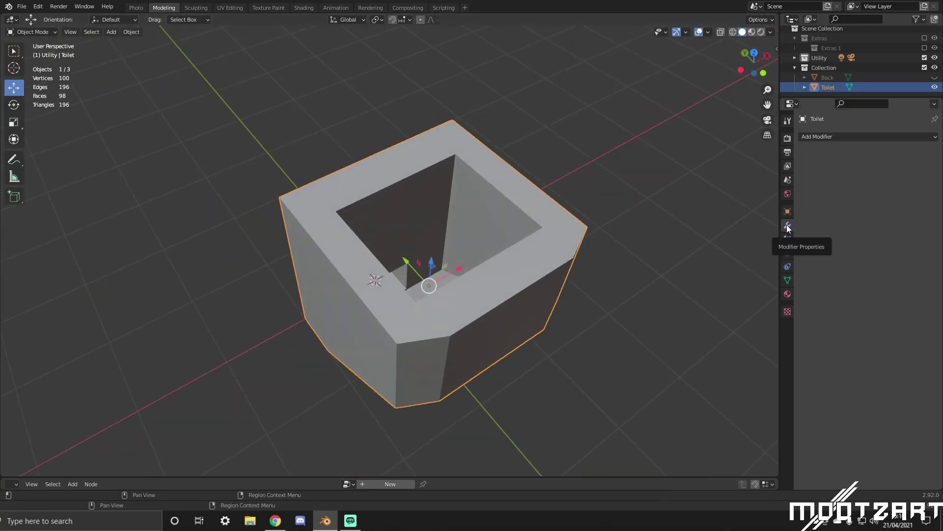
pyautogui.click(840, 138)
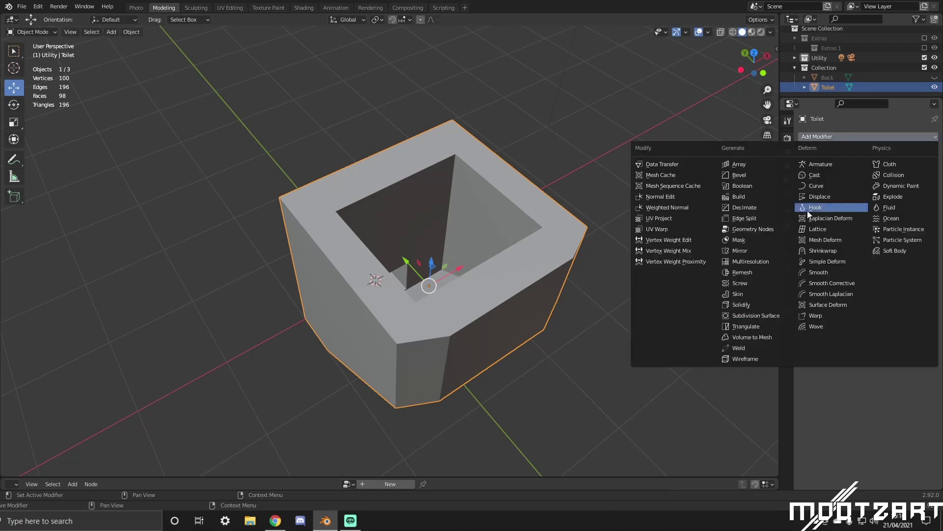
pyautogui.click(766, 317)
pyautogui.moveTo(520, 309); pyautogui.dragTo(130, 292, button='middle')
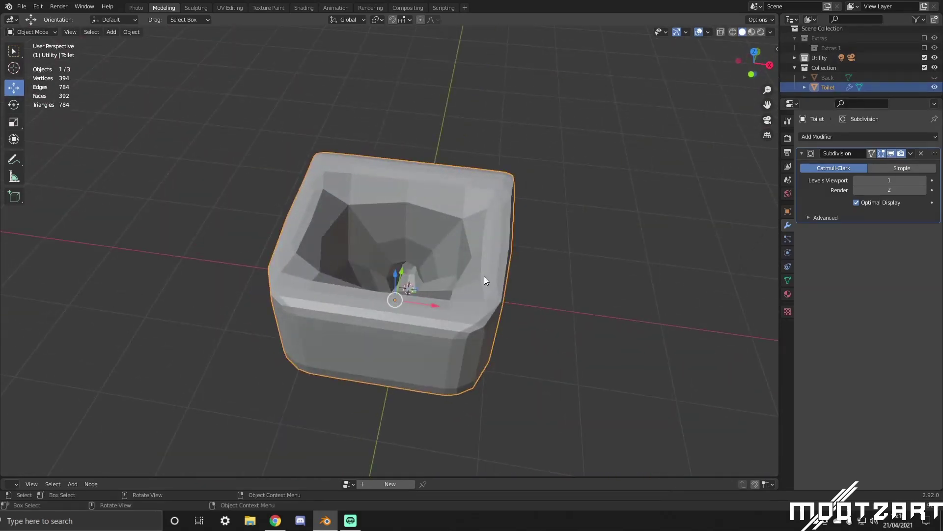
pyautogui.moveTo(485, 276); pyautogui.dragTo(431, 390, button='middle')
pyautogui.press('Tab')
pyautogui.scroll(3, 432, 389)
pyautogui.hotkey('ctrl', '2')
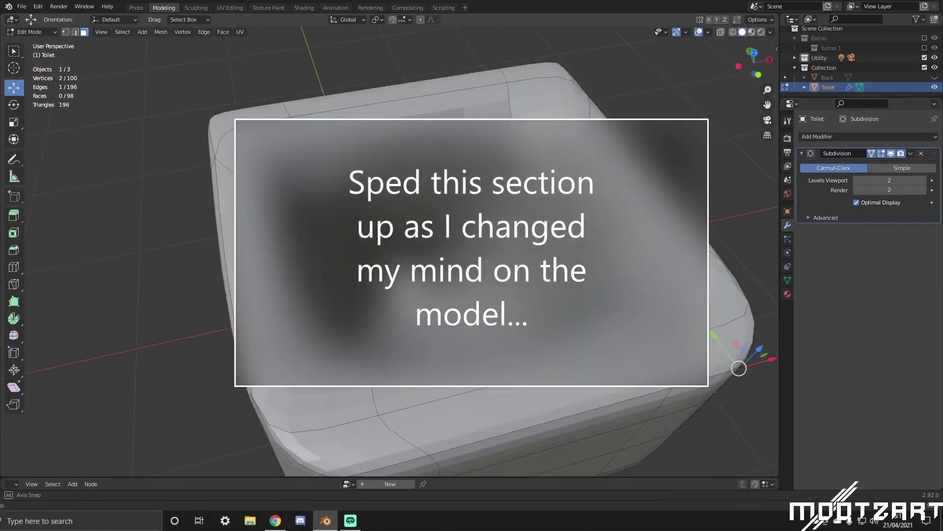
pyautogui.press('2')
pyautogui.hotkey('ctrl', '1')
pyautogui.hotkey('ctrl', 'r')
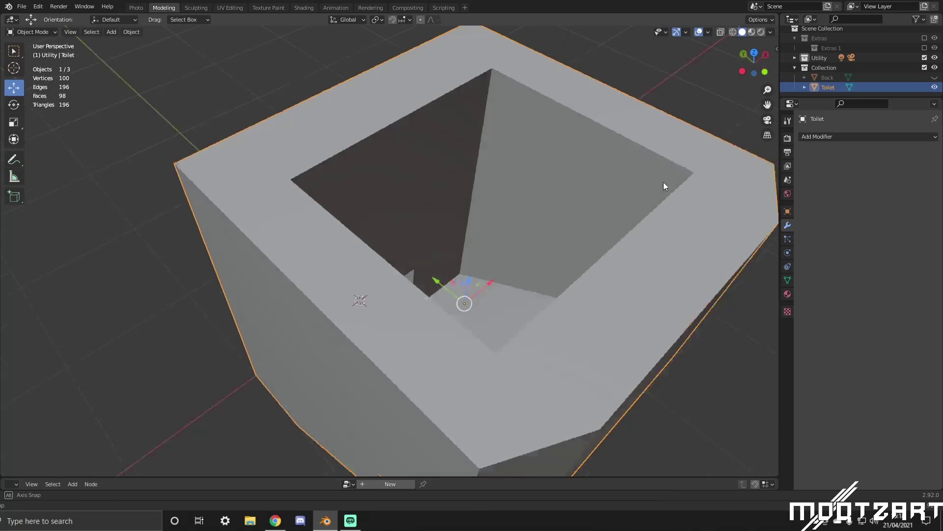
# Move Toilet_2 into the Extras 1 collection and hide the original Toilet.
pyautogui.click(827, 47)
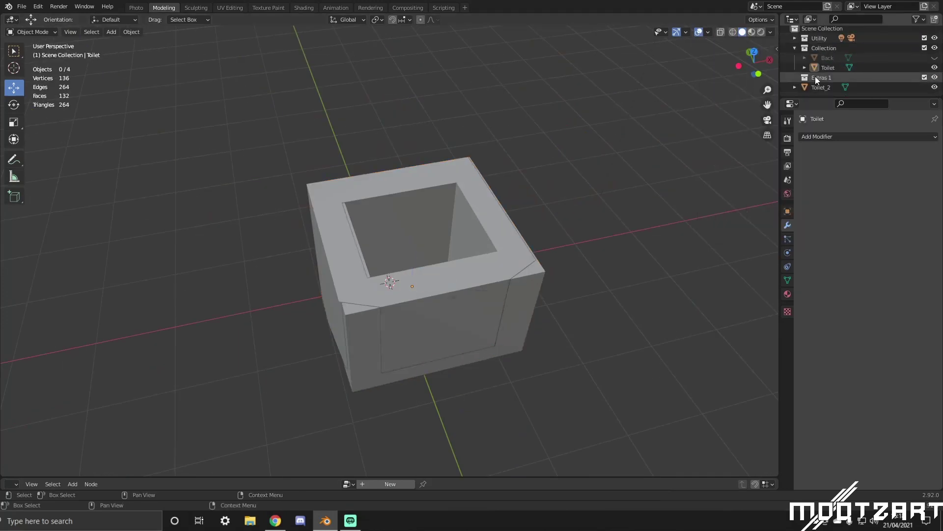
pyautogui.moveTo(821, 85); pyautogui.dragTo(821, 74)
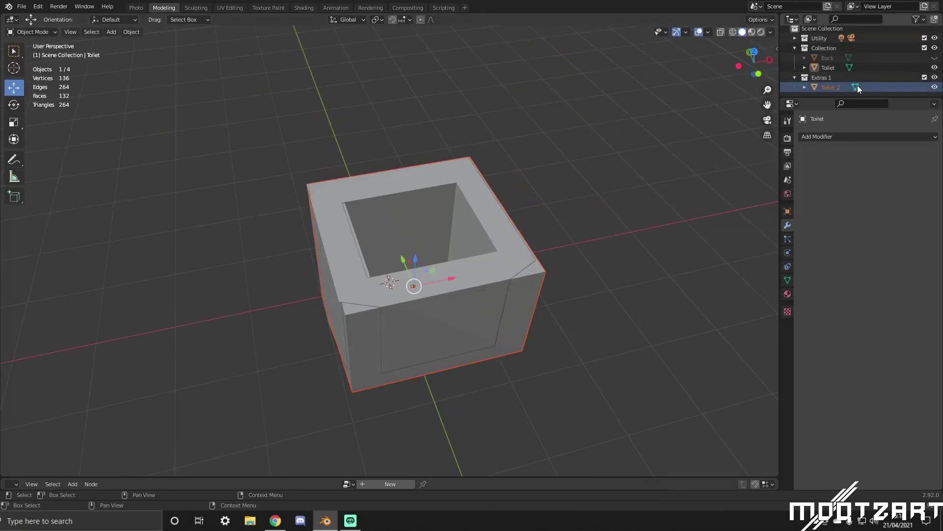
pyautogui.click(935, 67)
pyautogui.moveTo(511, 237); pyautogui.dragTo(512, 254, button='middle')
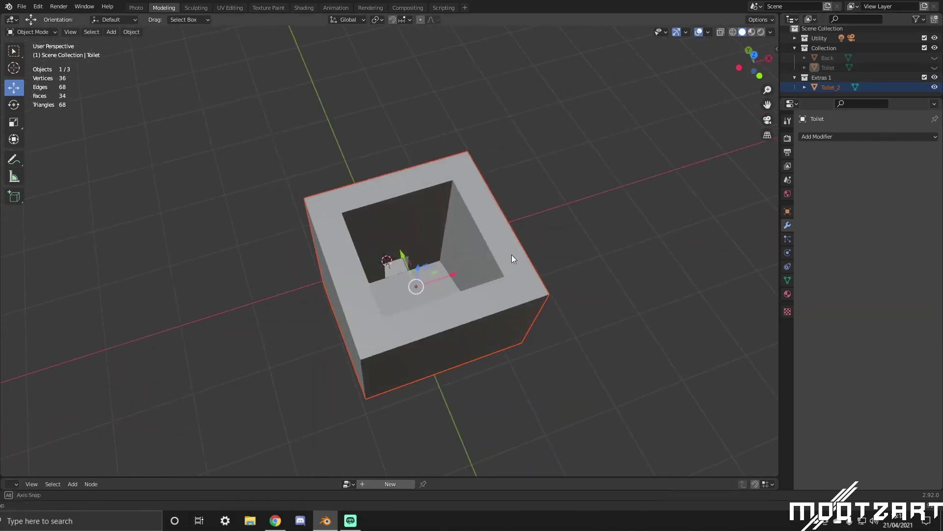
# Add a Subdivision Surface modifier with viewport level 1.
pyautogui.click(871, 136)
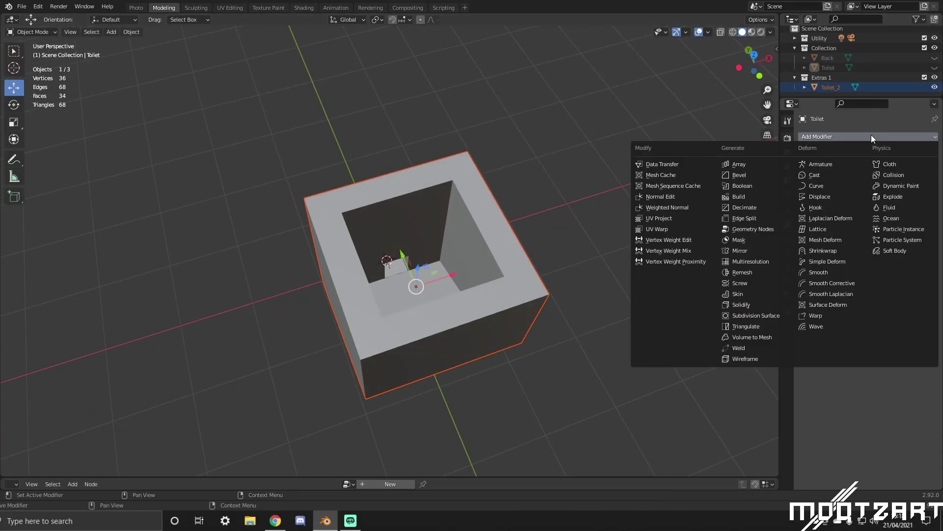
pyautogui.click(757, 317)
pyautogui.click(921, 181)
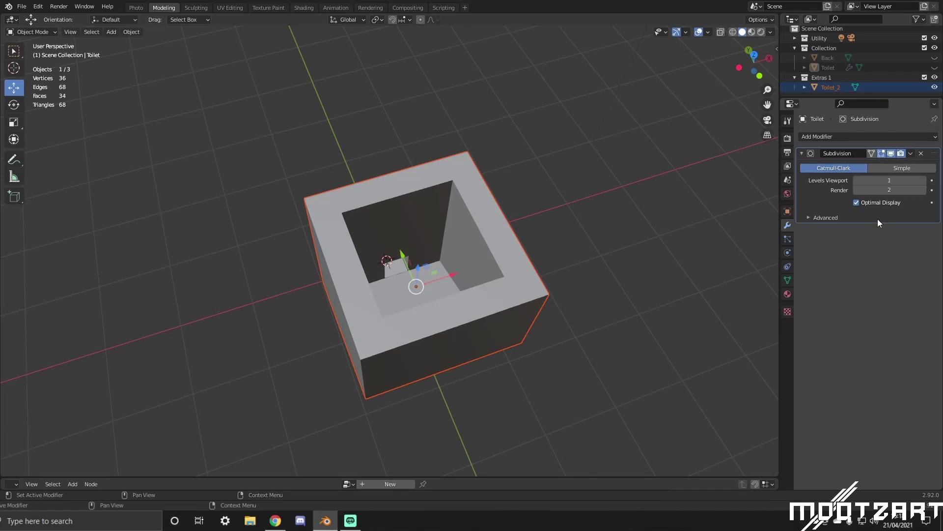
pyautogui.press('Return')
pyautogui.click(491, 300)
pyautogui.moveTo(491, 299); pyautogui.dragTo(523, 275, button='middle')
# Remove the subdivision modifier from Toilet and add one to Toilet_2 instead.
pyautogui.click(829, 67)
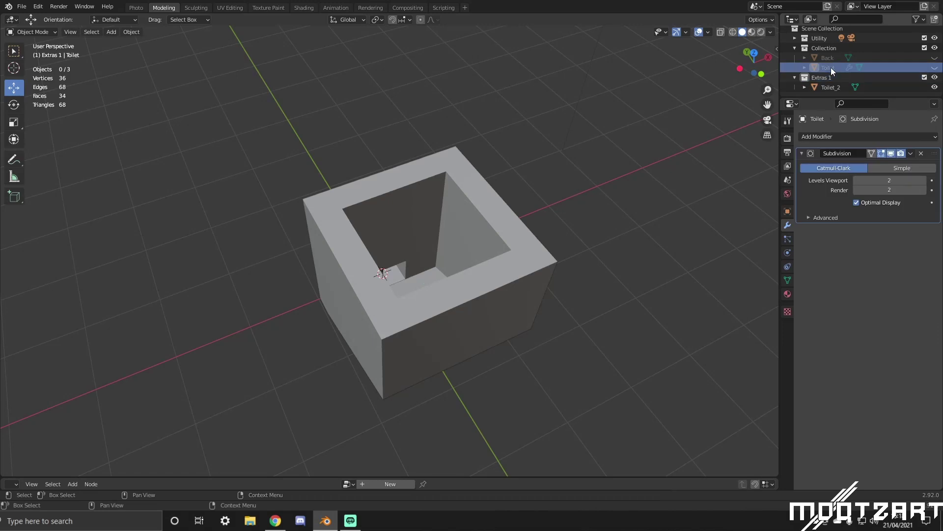
pyautogui.click(925, 153)
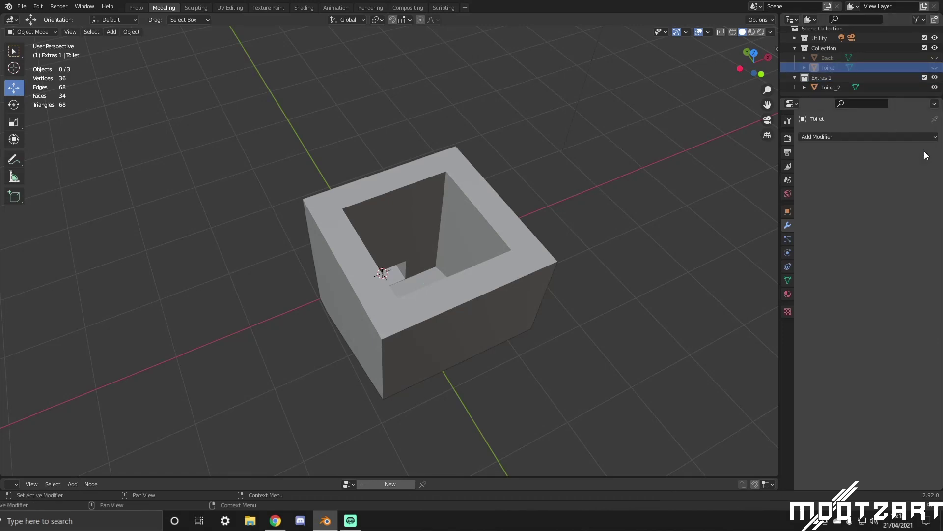
pyautogui.click(841, 86)
pyautogui.click(836, 137)
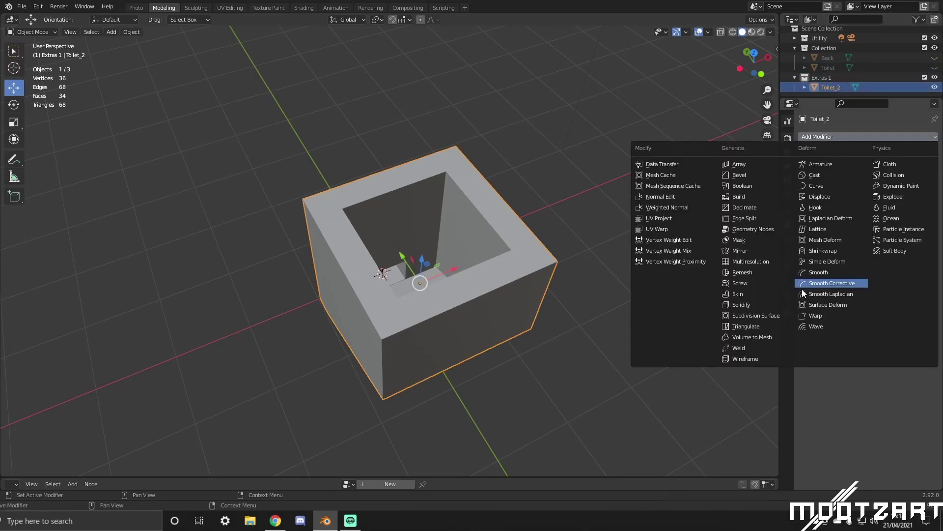
pyautogui.click(762, 316)
pyautogui.moveTo(579, 272); pyautogui.dragTo(531, 281, button='middle')
# Raise Toilet_2's Subdivision viewport level to 2.
pyautogui.moveTo(495, 262); pyautogui.dragTo(486, 256, button='middle')
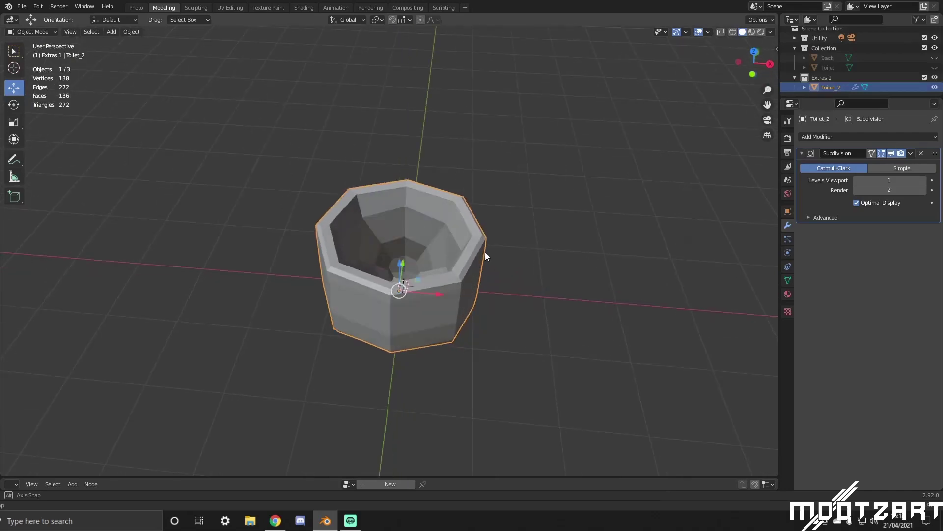
pyautogui.click(924, 180)
pyautogui.moveTo(606, 299); pyautogui.dragTo(648, 311, button='middle')
pyautogui.scroll(5, 460, 265)
pyautogui.moveTo(461, 266); pyautogui.dragTo(411, 237, button='middle')
pyautogui.scroll(-5, 366, 252)
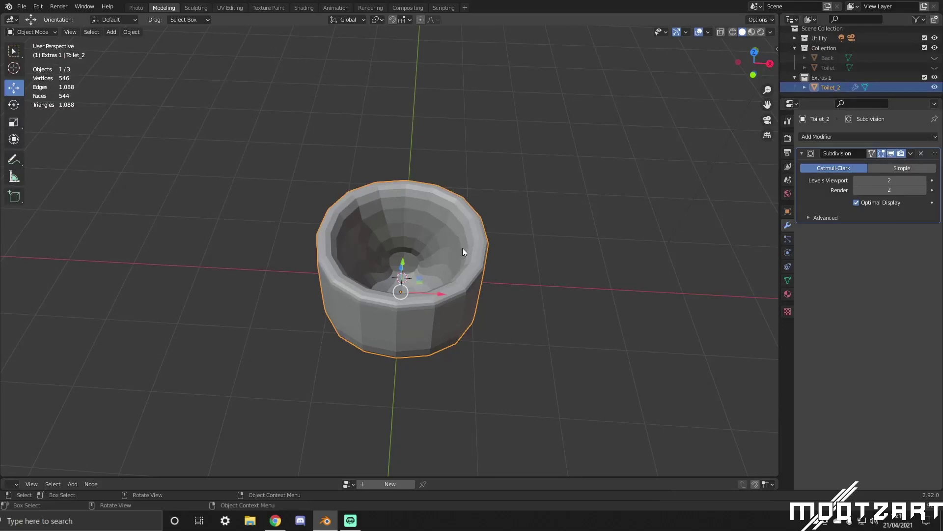
pyautogui.scroll(4, 462, 247)
pyautogui.moveTo(457, 277); pyautogui.dragTo(424, 242, button='middle')
# Enter Edit Mode and select a face near the bowl bottom.
pyautogui.press('Tab')
pyautogui.click(419, 285)
pyautogui.click(415, 290)
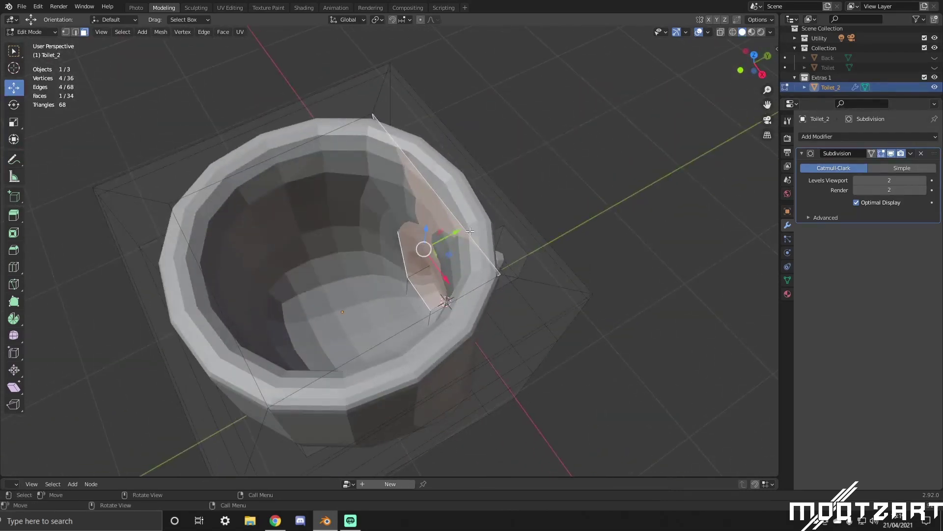
# Push the selected face out along Y and centre the view on it.
pyautogui.moveTo(470, 230)
pyautogui.mouseDown()
pyautogui.moveTo(462, 233)
pyautogui.moveTo(505, 211)
pyautogui.moveTo(459, 230)
pyautogui.mouseUp()
pyautogui.hotkey('ctrl', 'z')
pyautogui.moveTo(457, 271); pyautogui.dragTo(439, 259, button='middle')
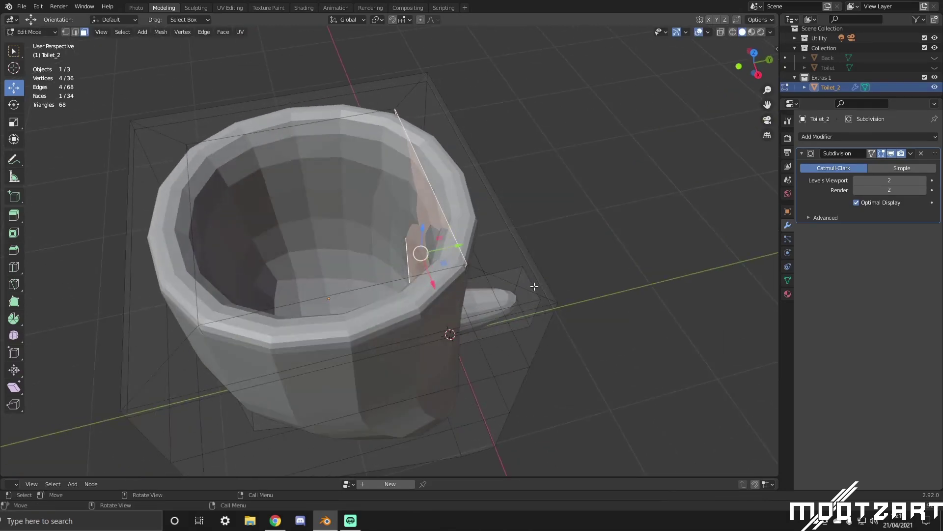
pyautogui.moveTo(557, 285); pyautogui.dragTo(480, 250, button='middle')
pyautogui.moveTo(508, 433); pyautogui.dragTo(569, 358, button='middle')
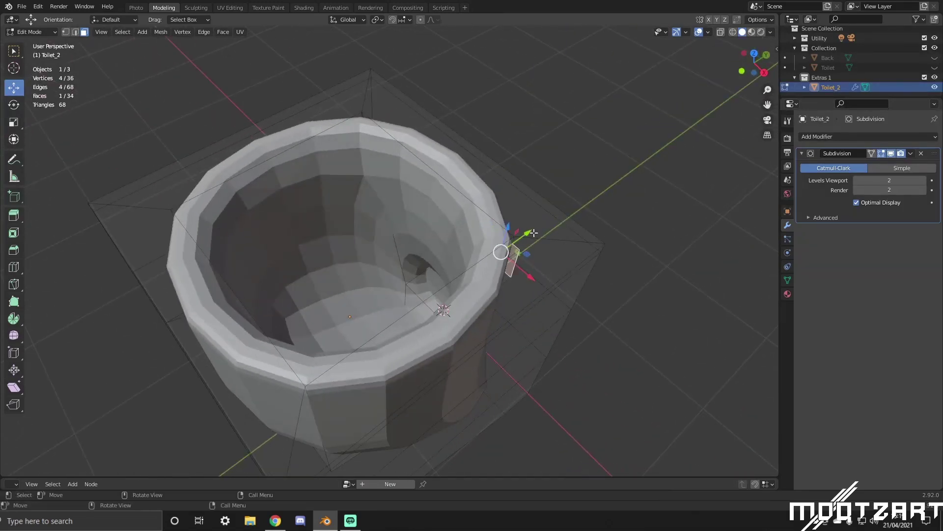
pyautogui.moveTo(535, 232); pyautogui.dragTo(591, 207)
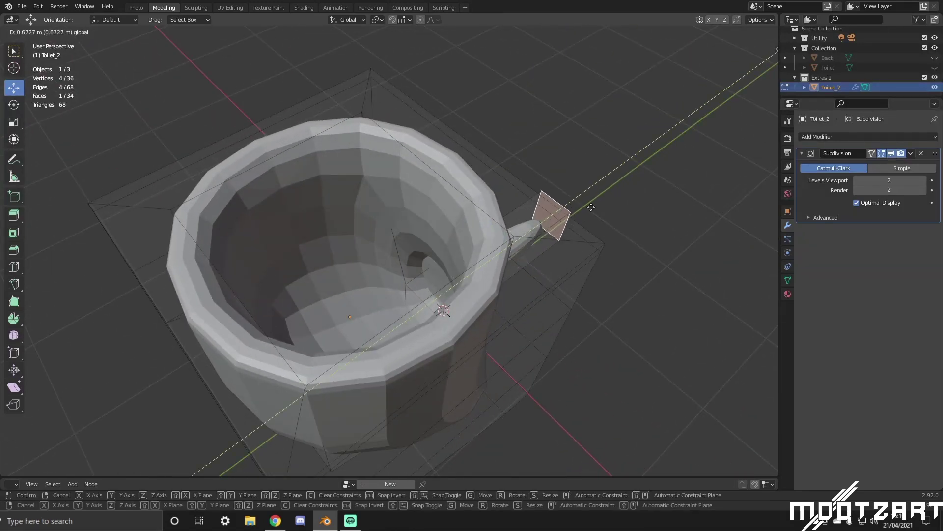
pyautogui.moveTo(554, 232); pyautogui.dragTo(552, 234)
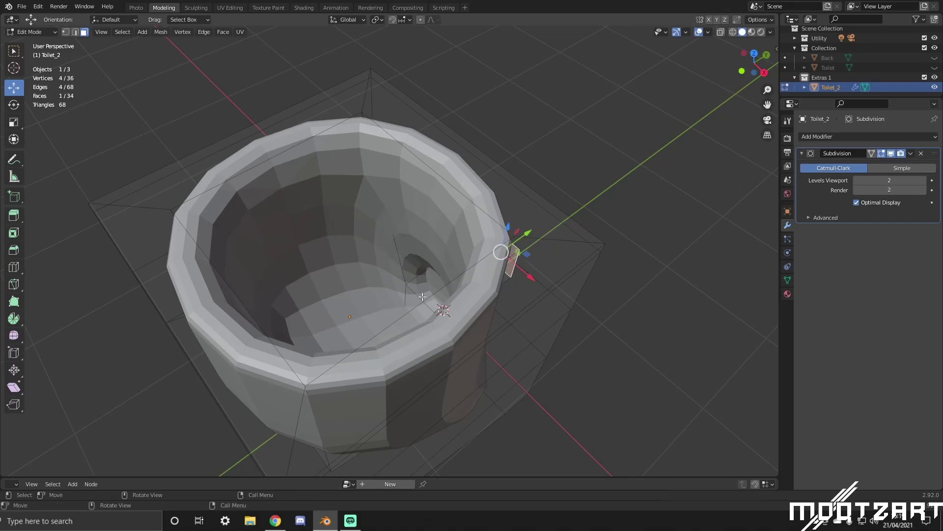
pyautogui.press('KP_Decimal')
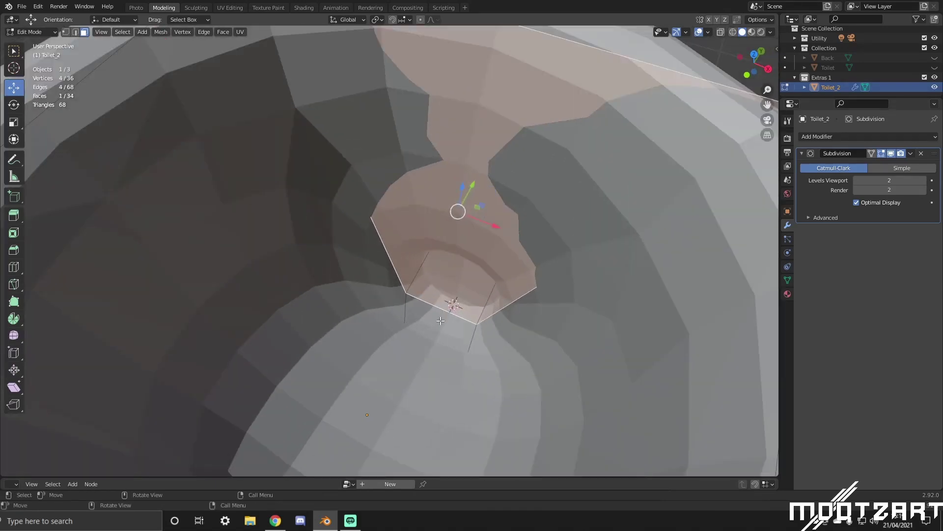
pyautogui.moveTo(440, 321); pyautogui.dragTo(515, 216, button='middle')
# Move a face inside the bowl along X, then along Y.
pyautogui.click(445, 305)
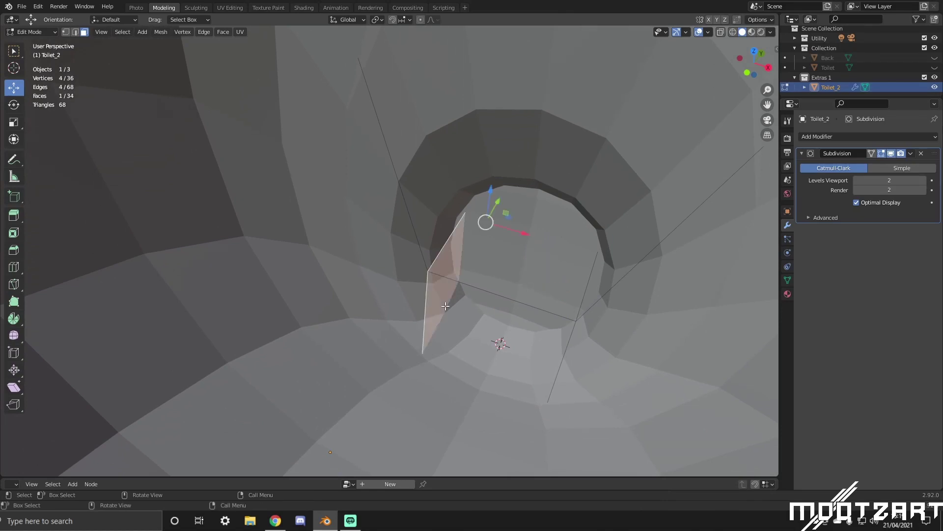
pyautogui.press('g')
pyautogui.press('x')
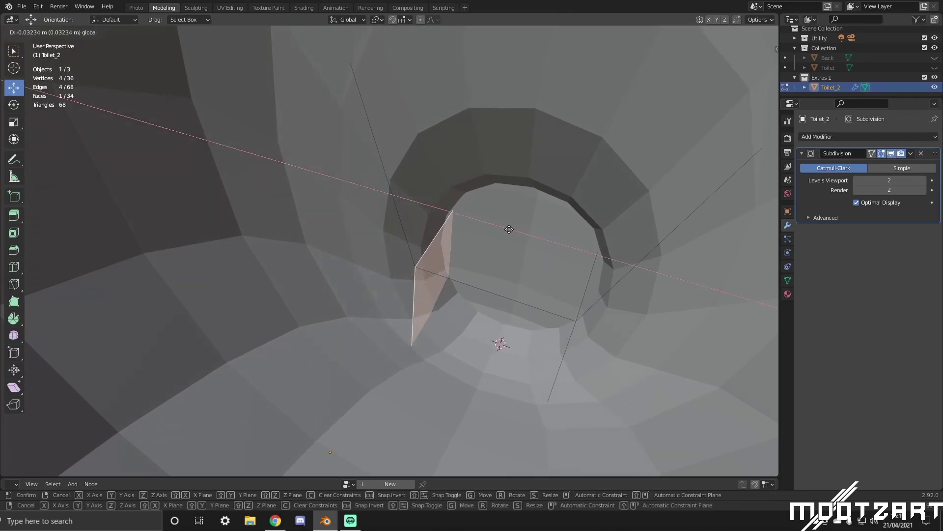
pyautogui.click(514, 231)
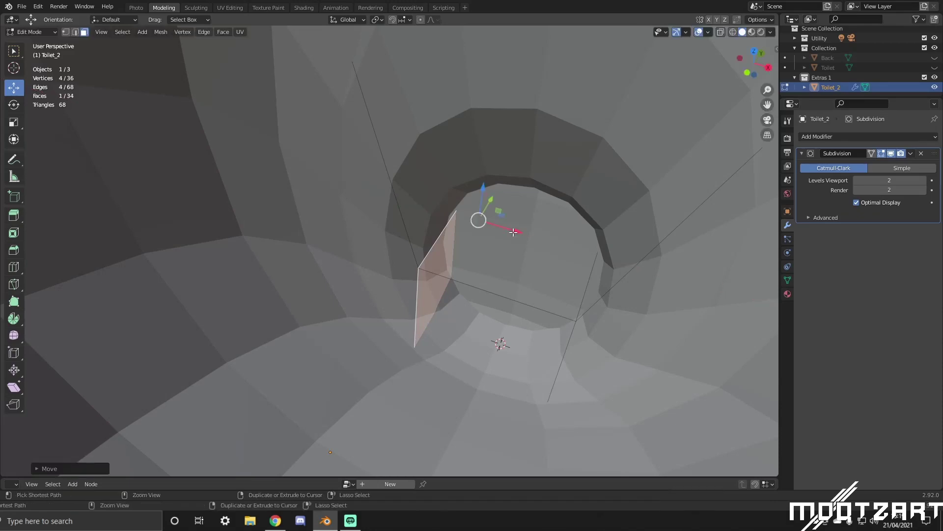
pyautogui.moveTo(513, 230); pyautogui.dragTo(557, 267, button='middle')
pyautogui.press('g')
pyautogui.press('y')
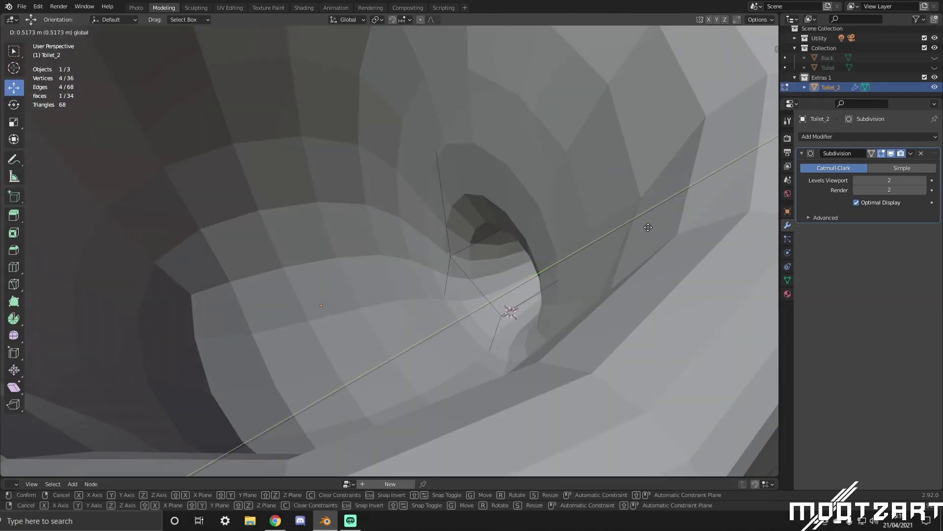
pyautogui.click(648, 227)
pyautogui.scroll(-6, 634, 221)
pyautogui.moveTo(633, 221); pyautogui.dragTo(598, 295, button='middle')
pyautogui.moveTo(638, 370); pyautogui.dragTo(687, 366)
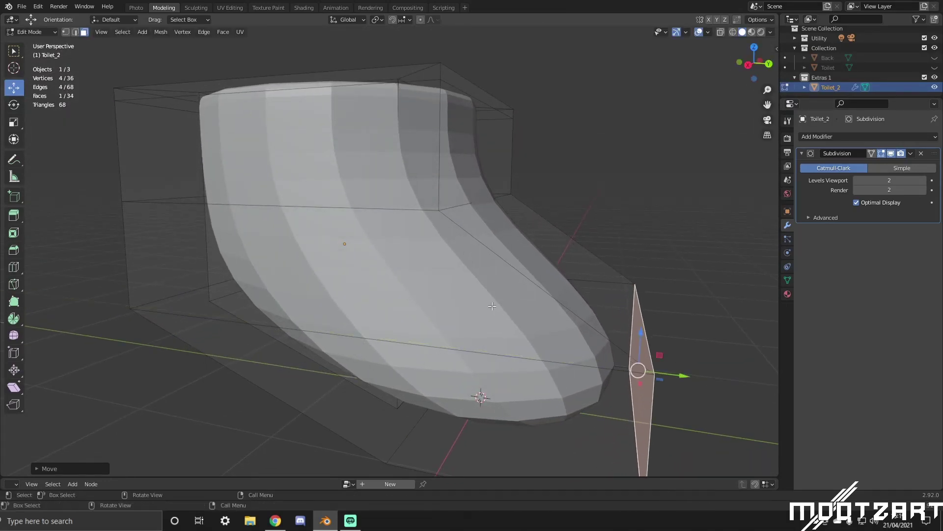
# Inset the selected bottom face of Toilet_2.
pyautogui.moveTo(687, 366); pyautogui.dragTo(503, 241, button='middle')
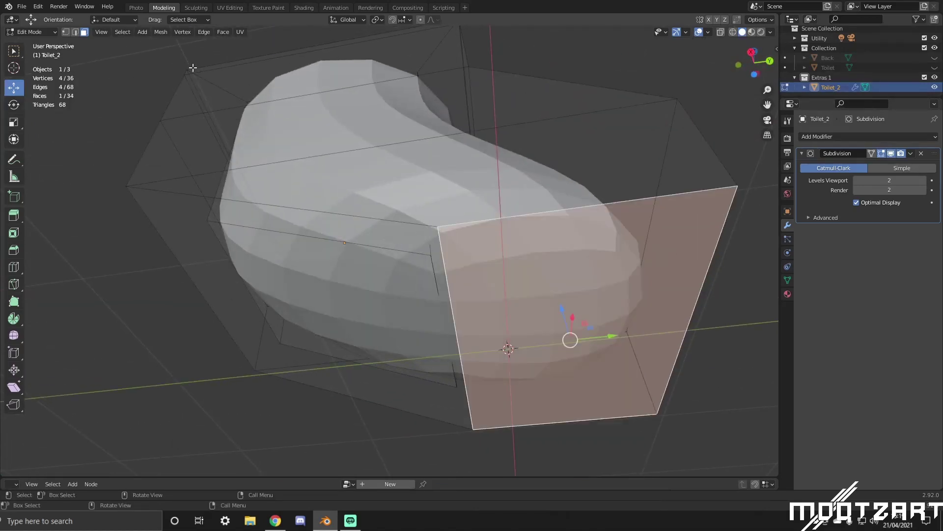
pyautogui.press('i')
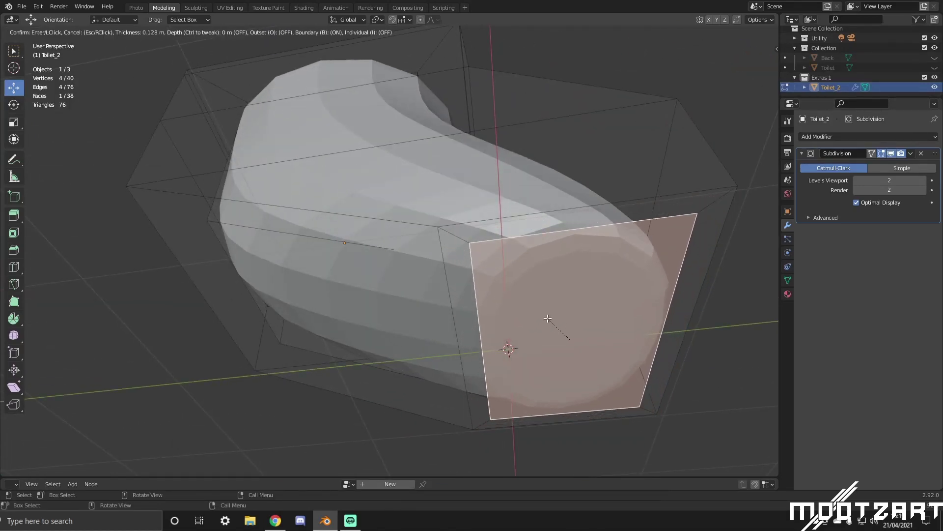
pyautogui.click(521, 327)
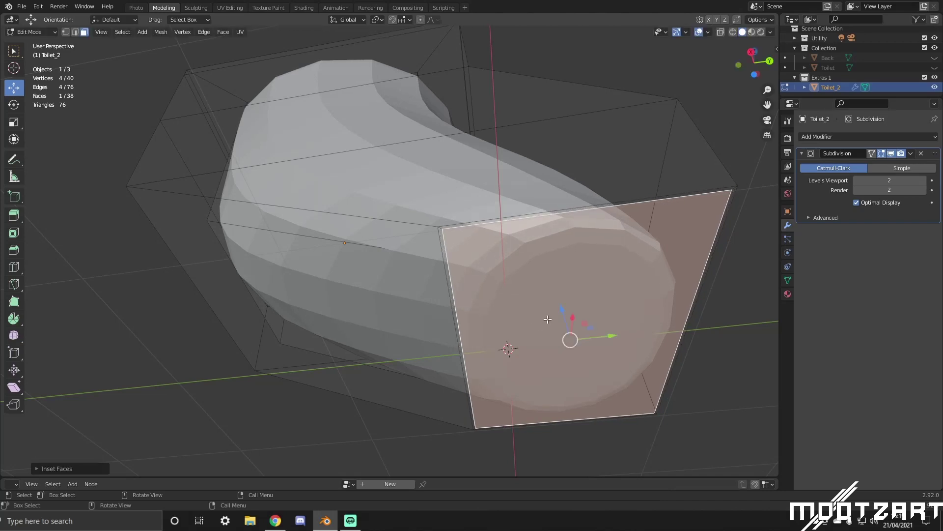
pyautogui.moveTo(520, 326); pyautogui.dragTo(565, 345, button='middle')
pyautogui.press('i')
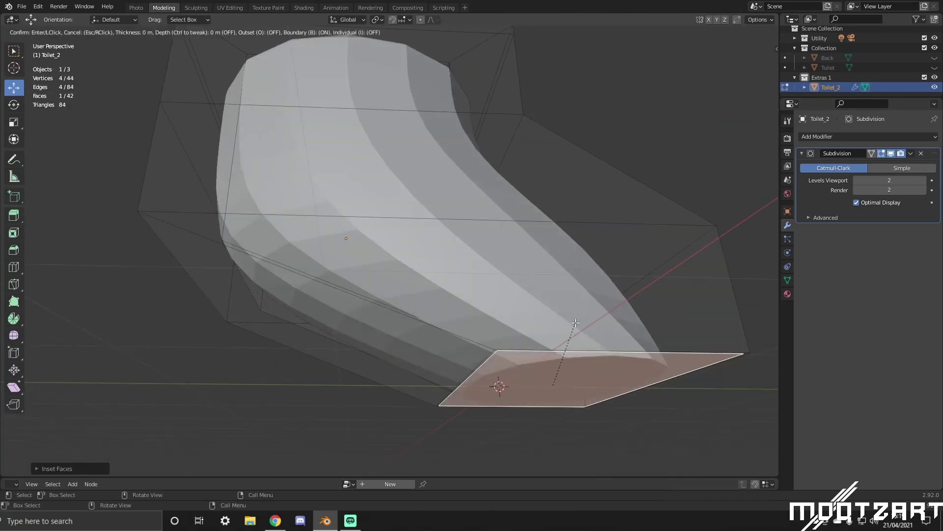
pyautogui.press('Escape')
pyautogui.hotkey('ctrl', 'z')
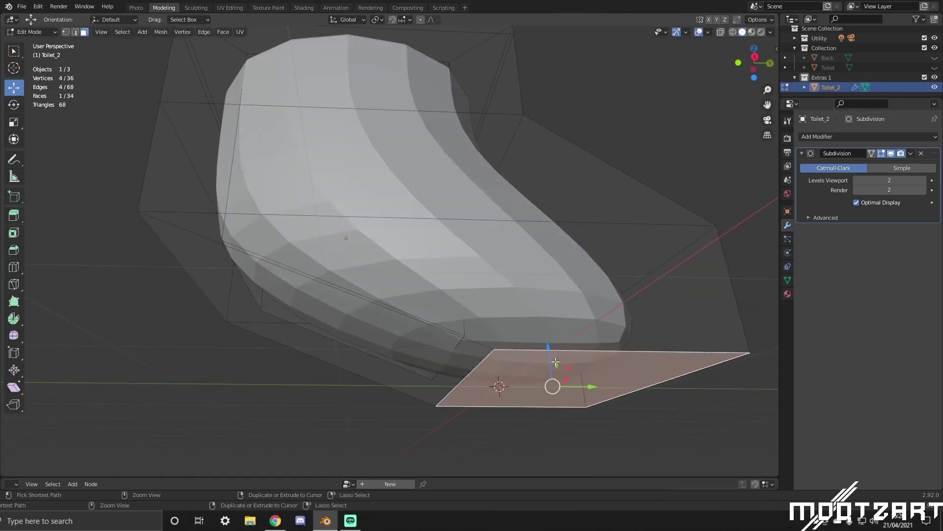
pyautogui.press('i')
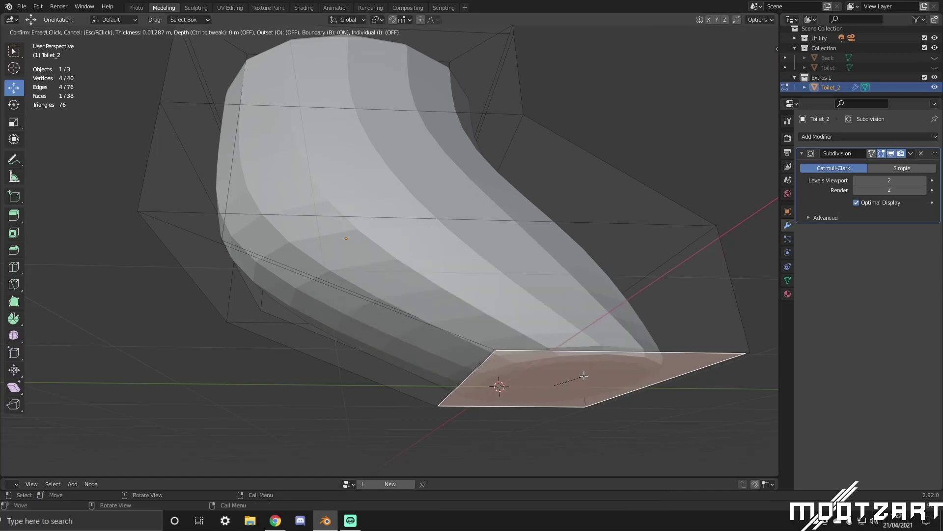
pyautogui.click(581, 376)
# Enlarge the inset face and add an edge loop near the base.
pyautogui.moveTo(581, 376); pyautogui.dragTo(595, 339, button='middle')
pyautogui.press('s')
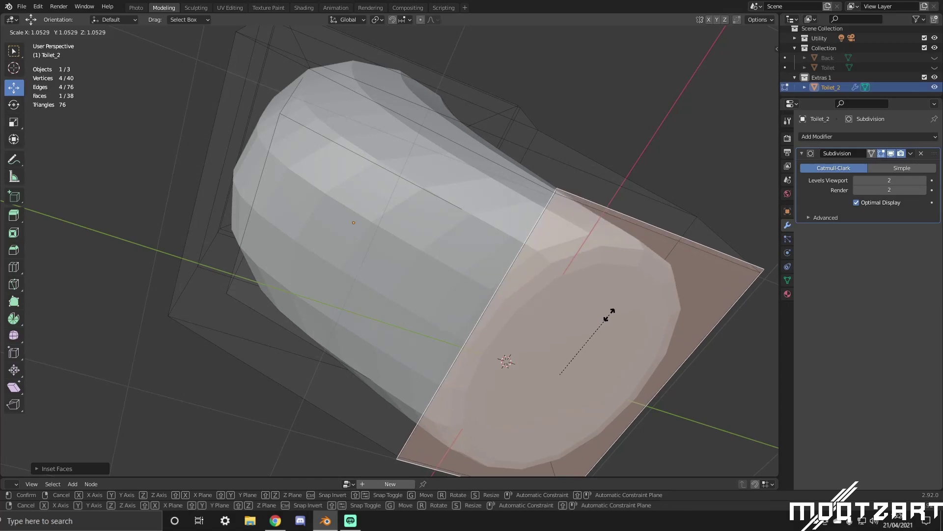
pyautogui.click(608, 320)
pyautogui.moveTo(608, 320); pyautogui.dragTo(614, 338, button='middle')
pyautogui.moveTo(685, 408); pyautogui.dragTo(507, 296, button='middle')
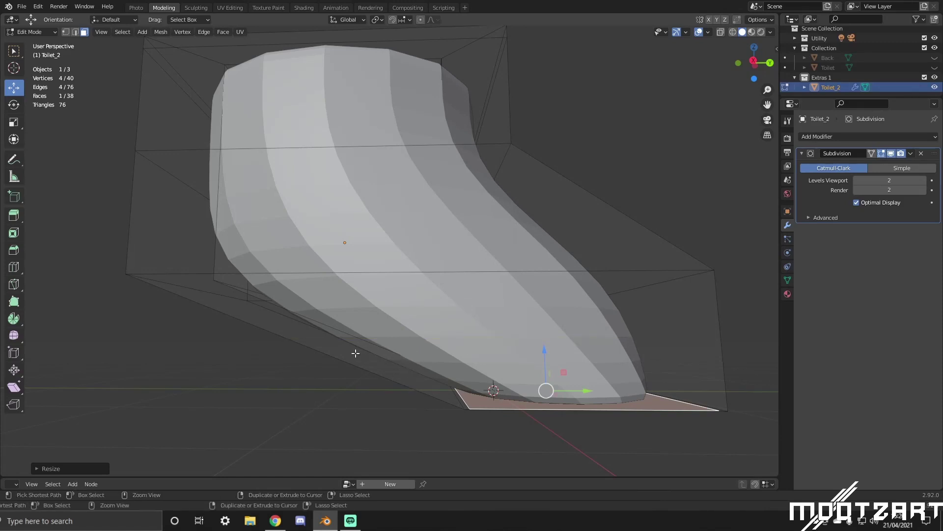
pyautogui.click(384, 396)
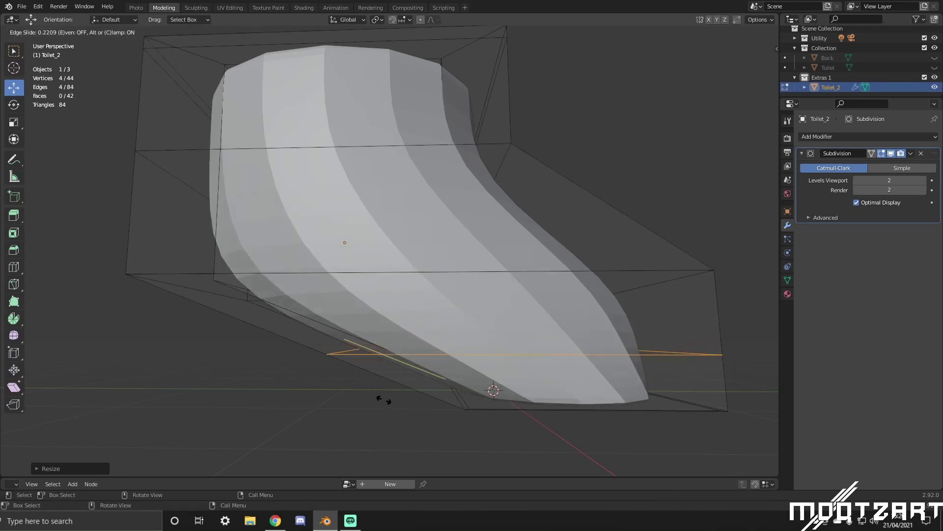
# Commit the edge loop, return to Object Mode and apply Shade Smooth to Toilet_2.
pyautogui.click(488, 45)
pyautogui.moveTo(555, 119); pyautogui.dragTo(439, 201, button='middle')
pyautogui.press('Tab')
pyautogui.scroll(5, 436, 200)
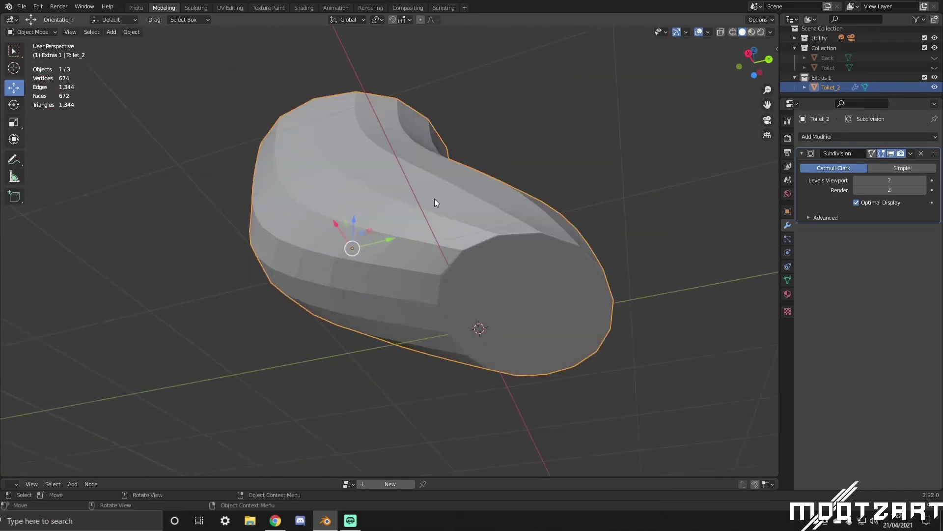
pyautogui.moveTo(485, 249); pyautogui.dragTo(602, 236, button='middle')
pyautogui.scroll(-3, 547, 288)
pyautogui.rightClick(426, 226)
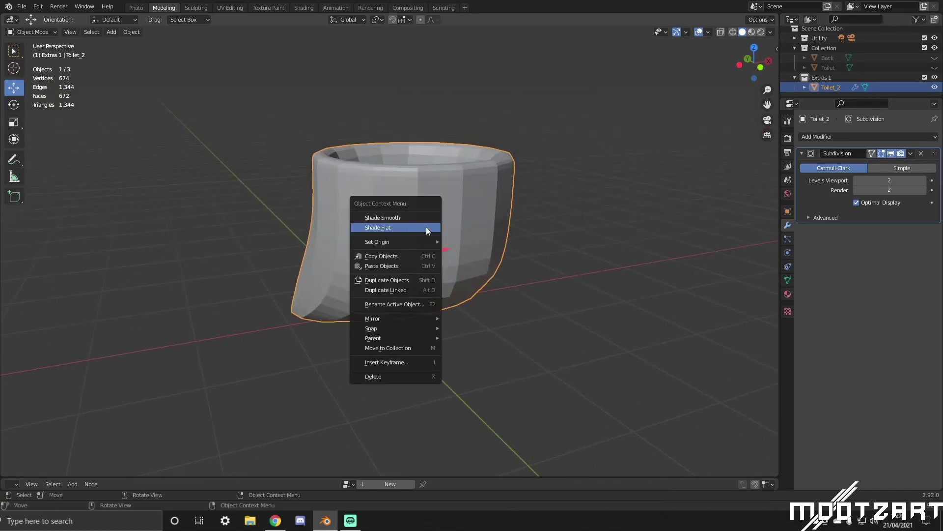
pyautogui.click(425, 217)
pyautogui.moveTo(425, 217)
pyautogui.mouseDown(button='middle')
pyautogui.moveTo(446, 275)
pyautogui.moveTo(423, 282)
pyautogui.moveTo(362, 245)
pyautogui.moveTo(305, 258)
pyautogui.moveTo(305, 282)
pyautogui.moveTo(383, 281)
pyautogui.moveTo(420, 255)
pyautogui.moveTo(467, 275)
pyautogui.moveTo(394, 263)
pyautogui.moveTo(397, 247)
pyautogui.moveTo(566, 199)
pyautogui.moveTo(580, 160)
pyautogui.moveTo(510, 142)
pyautogui.moveTo(462, 176)
pyautogui.moveTo(476, 279)
pyautogui.moveTo(458, 249)
pyautogui.moveTo(370, 246)
pyautogui.moveTo(330, 224)
pyautogui.moveTo(312, 243)
pyautogui.mouseUp(button='middle')
# Add a loop cut around the bowl walls and slide it up toward the rim.
pyautogui.press('Tab')
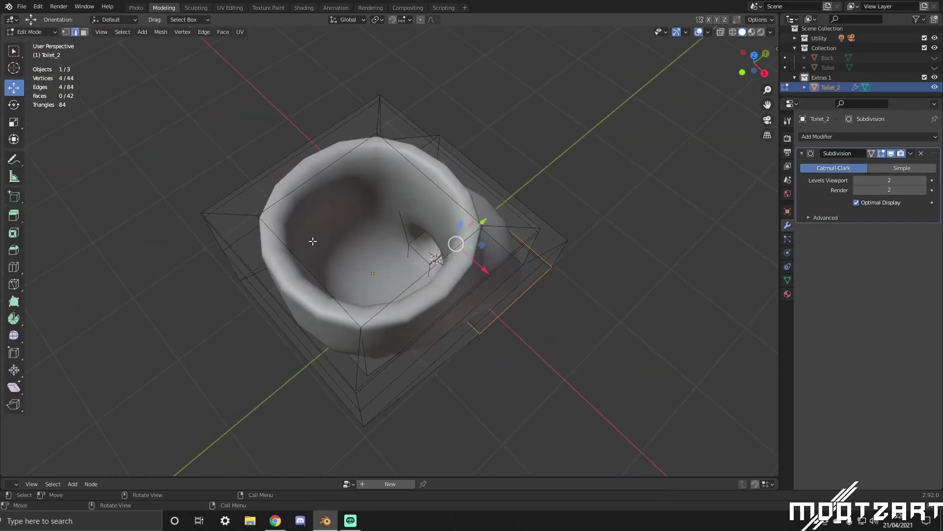
pyautogui.press('Tab')
pyautogui.press('Tab')
pyautogui.moveTo(411, 238); pyautogui.dragTo(307, 254, button='middle')
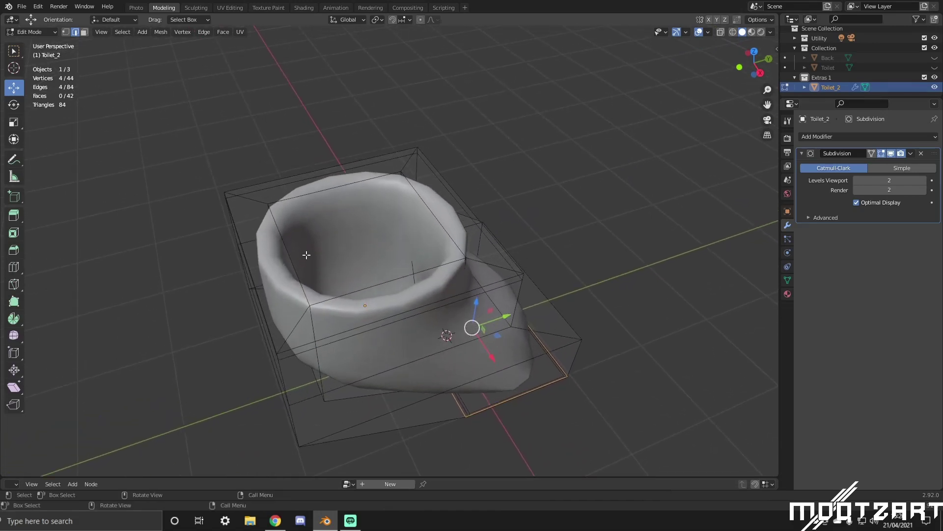
pyautogui.hotkey('ctrl', 'r')
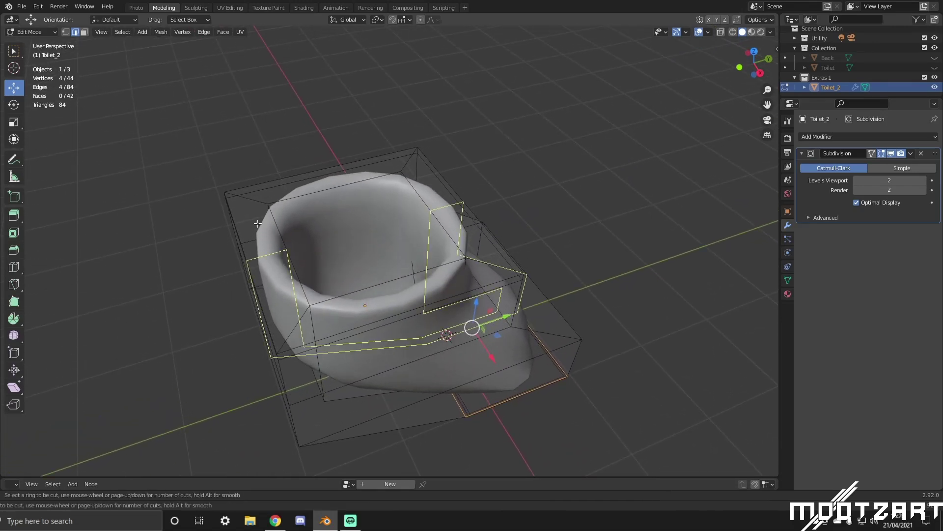
pyautogui.click(259, 201)
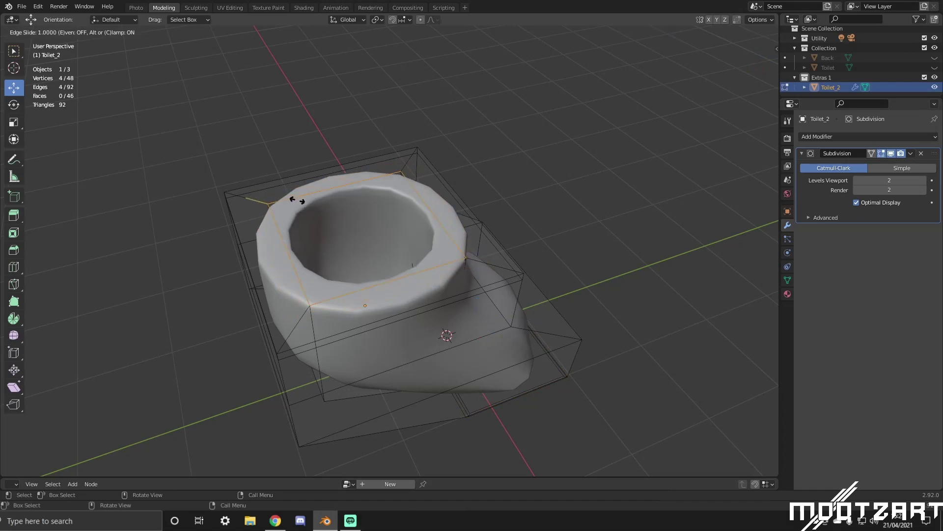
pyautogui.moveTo(297, 201); pyautogui.dragTo(221, 218)
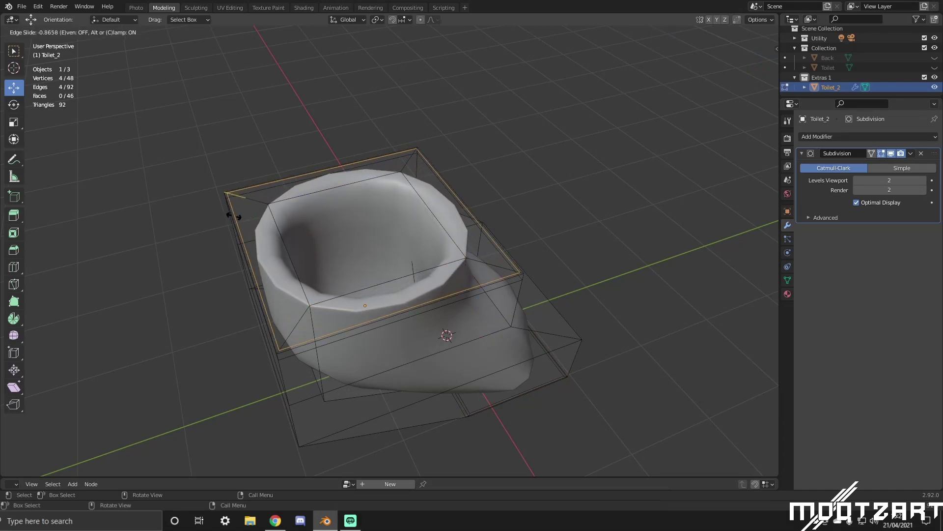
pyautogui.click(234, 216)
pyautogui.press('Tab')
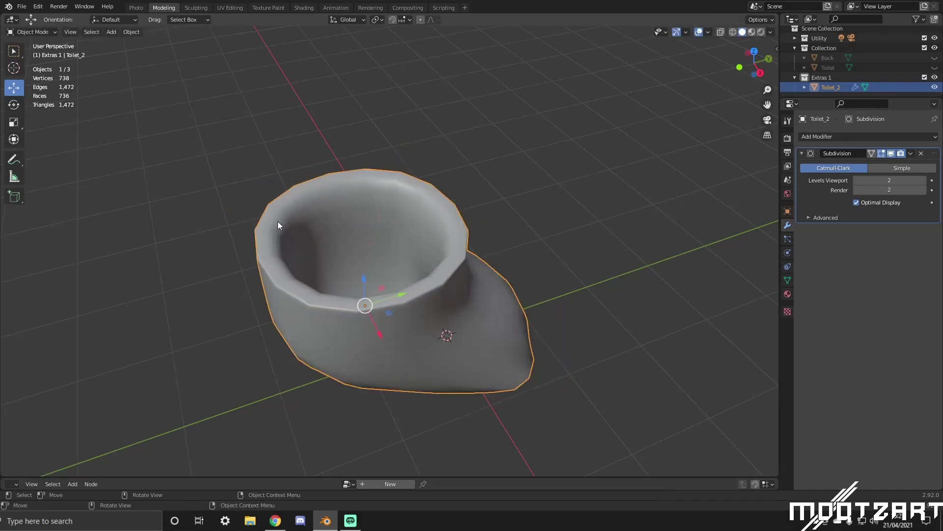
pyautogui.moveTo(278, 222); pyautogui.dragTo(57, 272, button='middle')
pyautogui.moveTo(534, 324); pyautogui.dragTo(715, 252, button='middle')
# Deselect the bowl and switch the viewport to Material Preview shading.
pyautogui.click(499, 249)
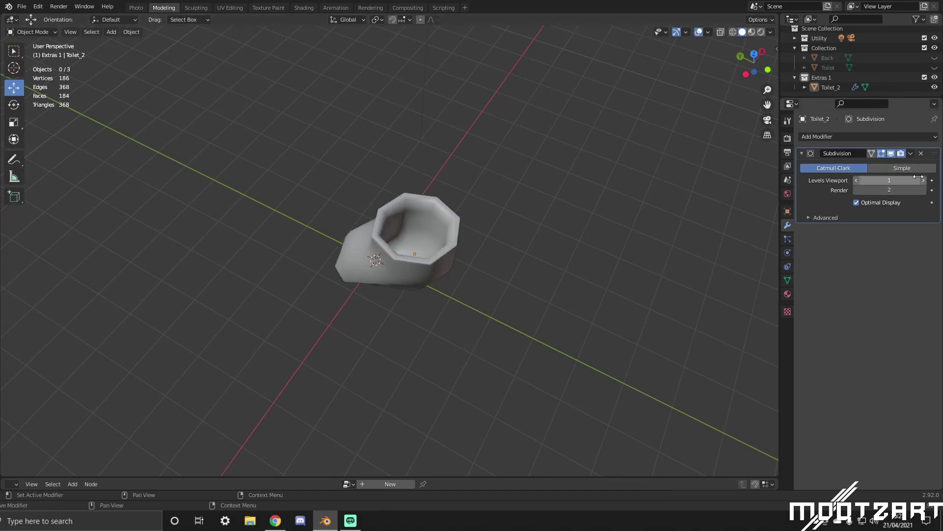
pyautogui.moveTo(713, 261); pyautogui.dragTo(499, 282, button='middle')
pyautogui.scroll(5, 499, 295)
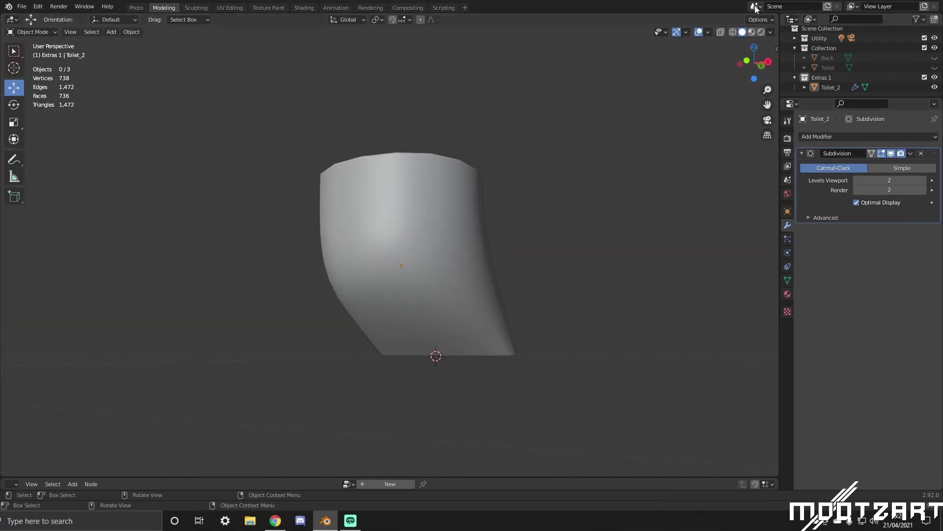
pyautogui.click(751, 32)
pyautogui.moveTo(680, 224); pyautogui.dragTo(716, 297, button='middle')
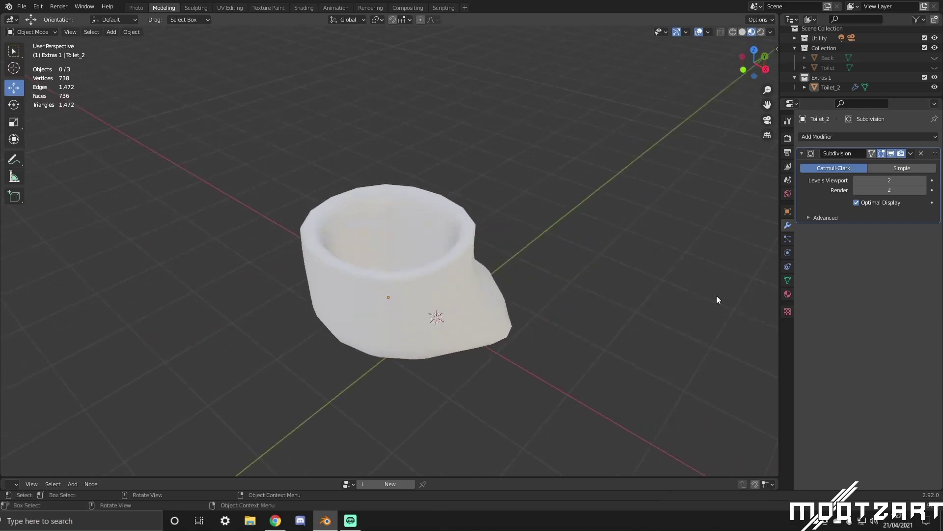
pyautogui.click(787, 294)
# Create a new Ceramic material and set its Roughness to 0.125.
pyautogui.click(818, 169)
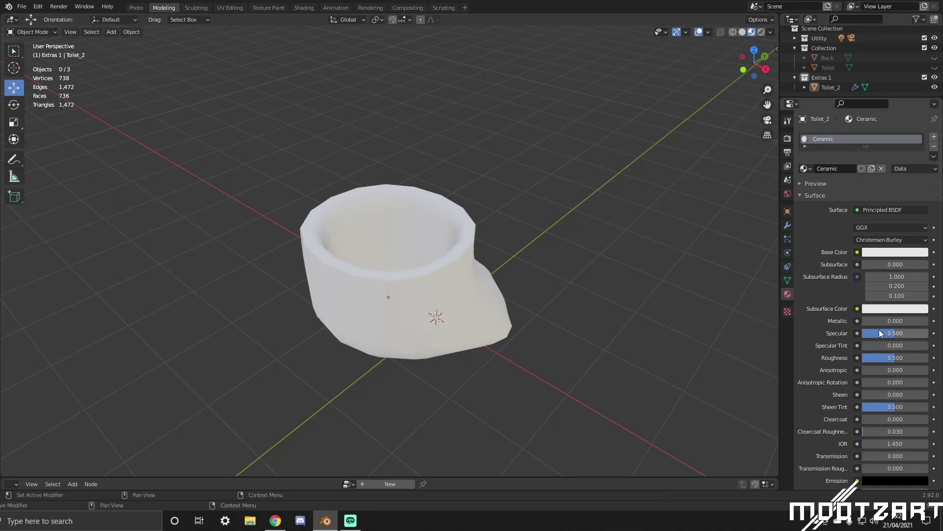
pyautogui.moveTo(879, 321); pyautogui.dragTo(926, 321)
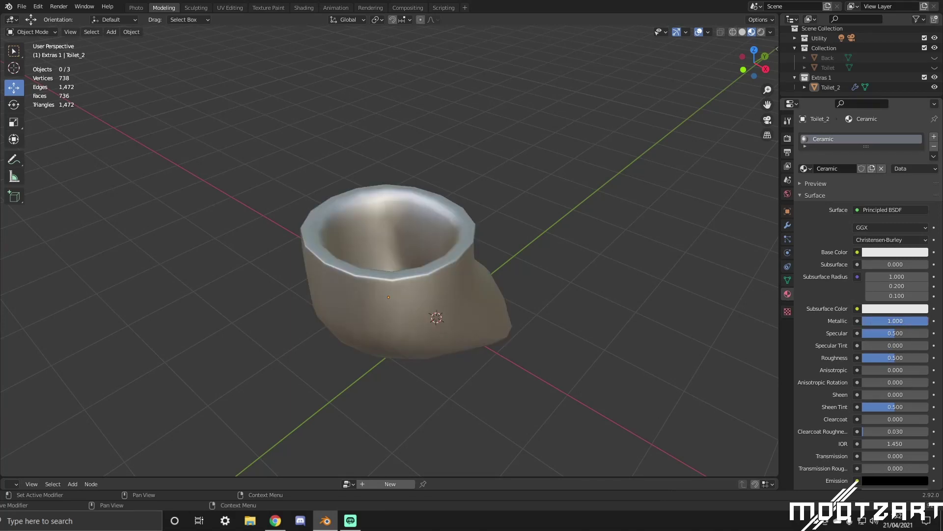
pyautogui.moveTo(634, 373); pyautogui.dragTo(656, 302, button='middle')
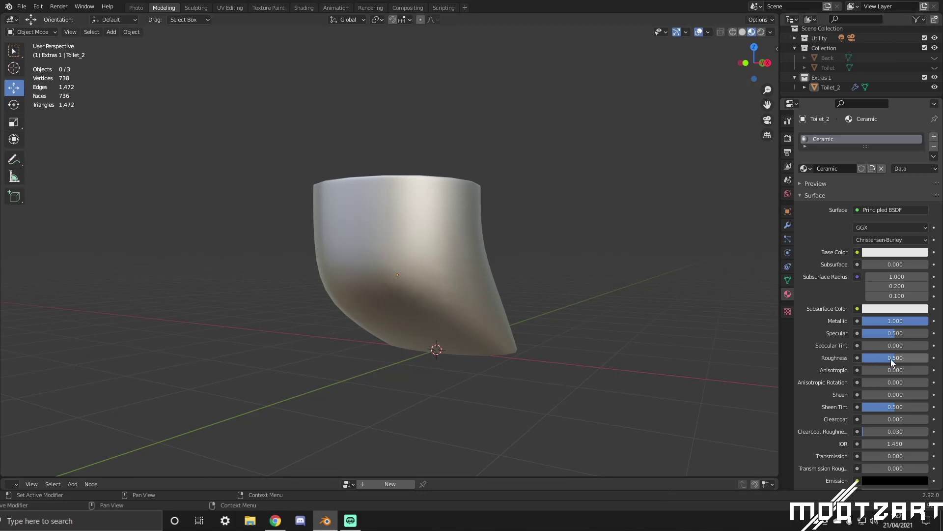
pyautogui.moveTo(891, 358); pyautogui.dragTo(870, 358)
pyautogui.moveTo(614, 276); pyautogui.dragTo(633, 314, button='middle')
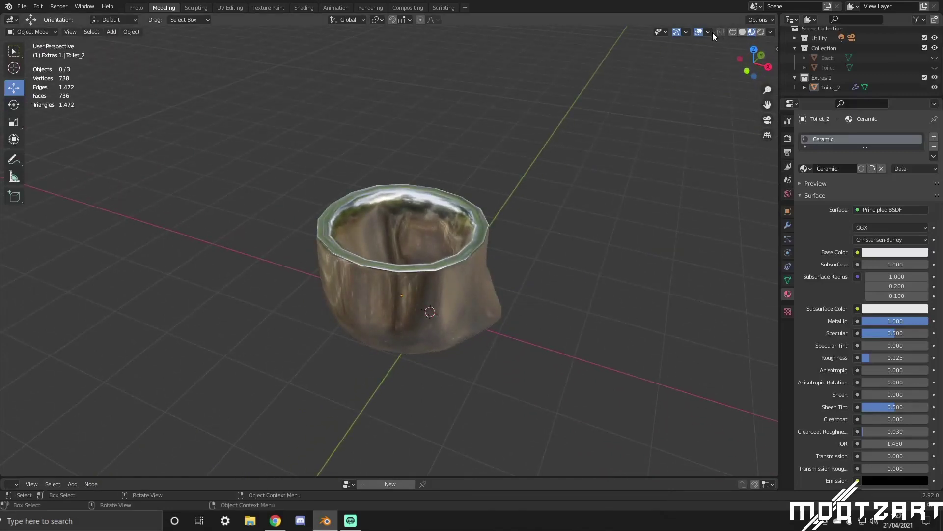
# Switch the Material Preview lighting to a different environment for reflections.
pyautogui.click(771, 32)
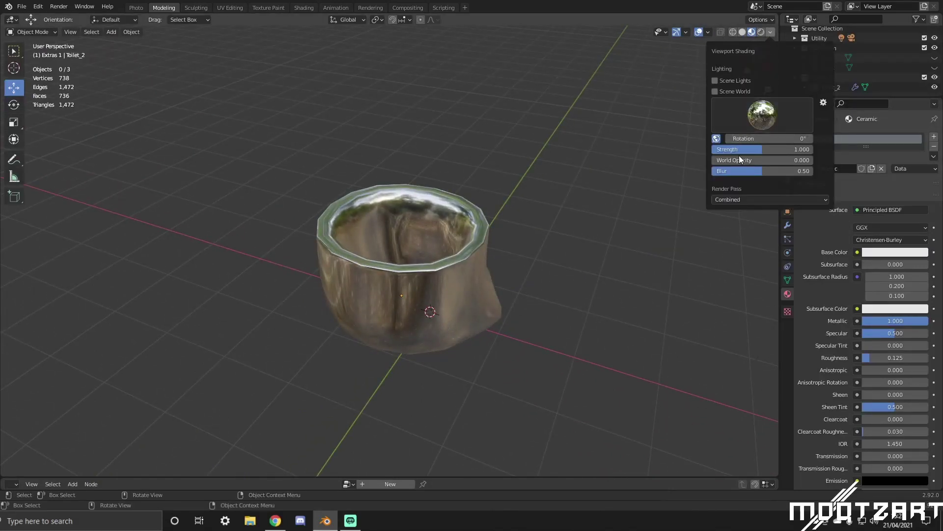
pyautogui.click(751, 199)
pyautogui.click(751, 197)
pyautogui.click(758, 119)
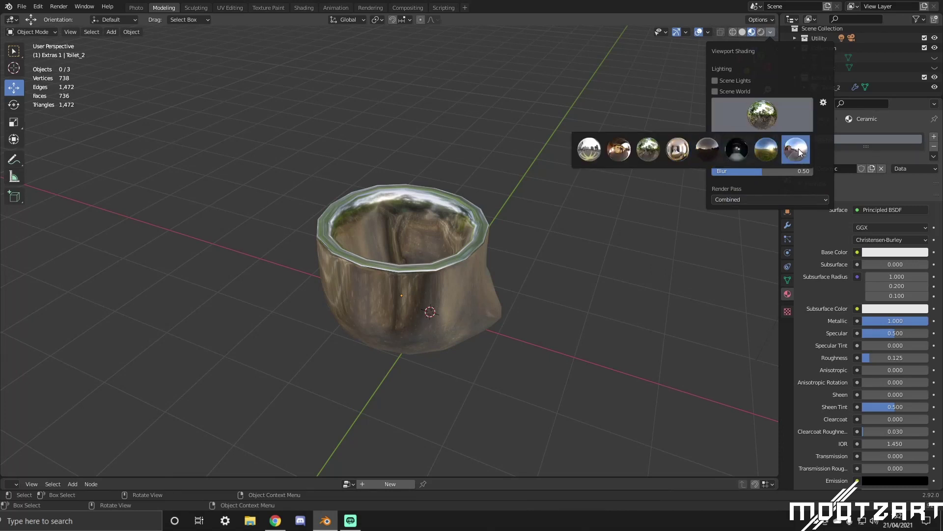
pyautogui.click(677, 149)
pyautogui.moveTo(570, 358)
pyautogui.mouseDown(button='middle')
pyautogui.moveTo(570, 316)
pyautogui.moveTo(621, 309)
pyautogui.moveTo(694, 331)
pyautogui.moveTo(547, 354)
pyautogui.moveTo(611, 326)
pyautogui.mouseUp(button='middle')
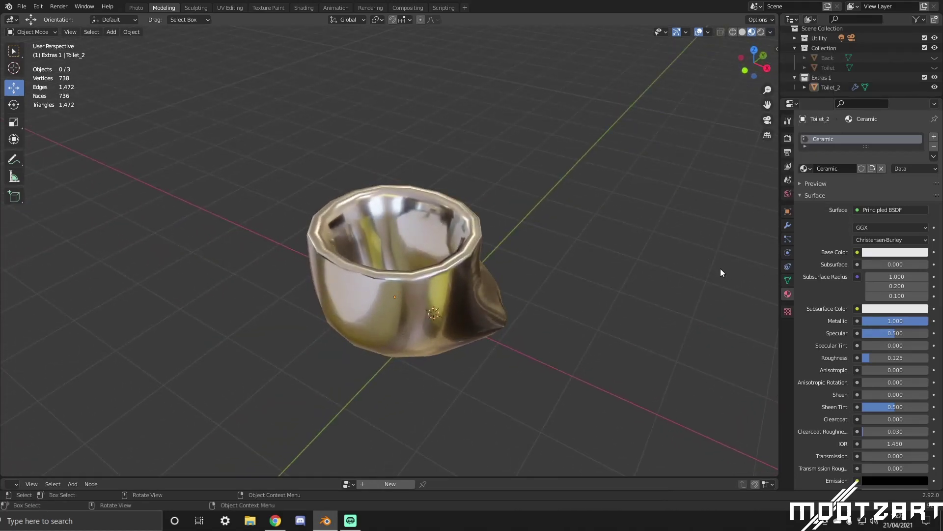
# Make the base colour full white and lower Metallic to 0.221.
pyautogui.click(871, 252)
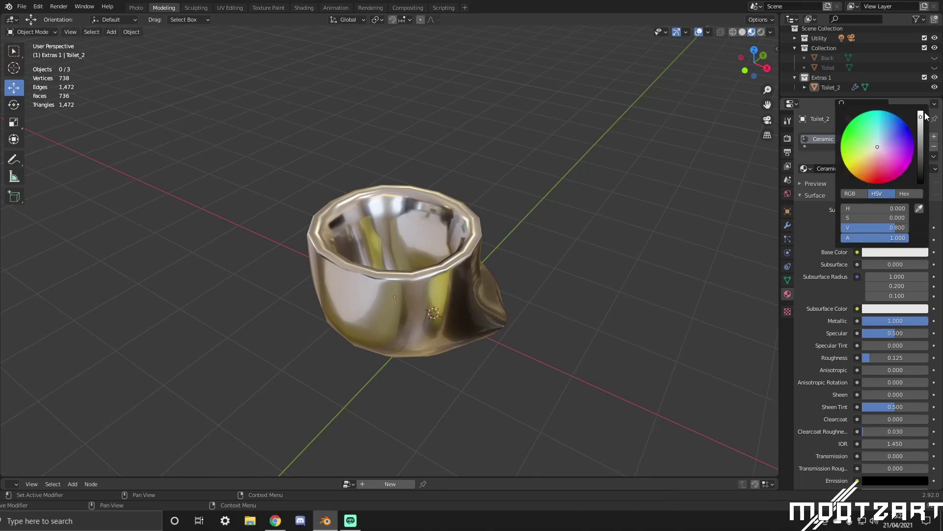
pyautogui.moveTo(922, 122); pyautogui.dragTo(925, 114)
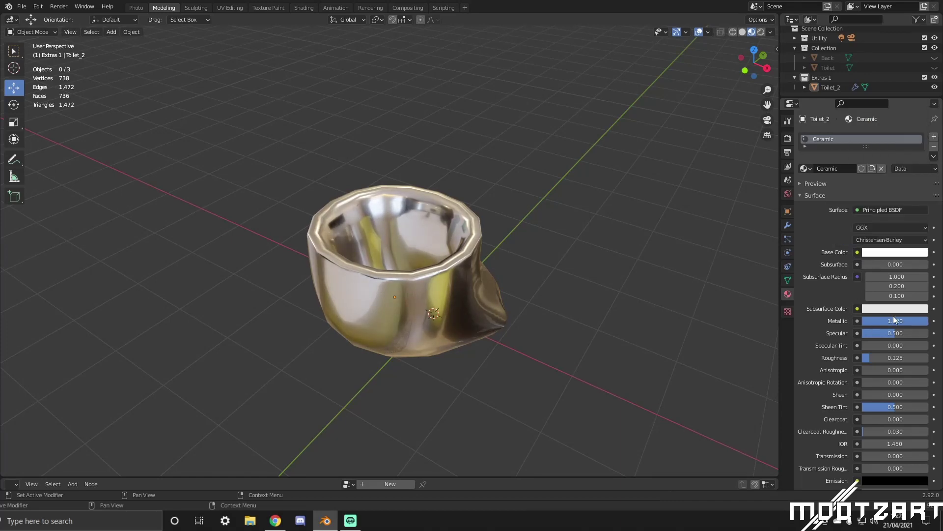
pyautogui.moveTo(919, 322); pyautogui.dragTo(886, 323)
pyautogui.moveTo(565, 334); pyautogui.dragTo(538, 338, button='middle')
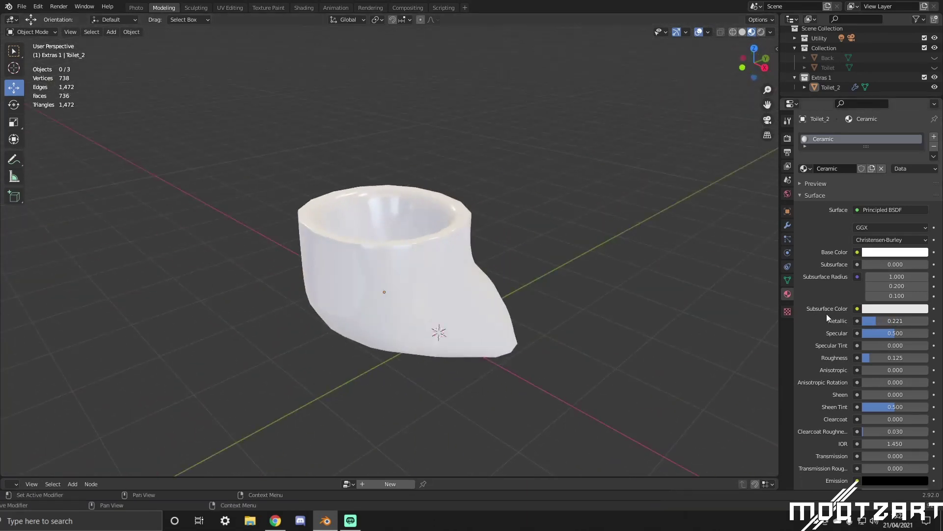
pyautogui.moveTo(633, 348); pyautogui.dragTo(666, 323, button='middle')
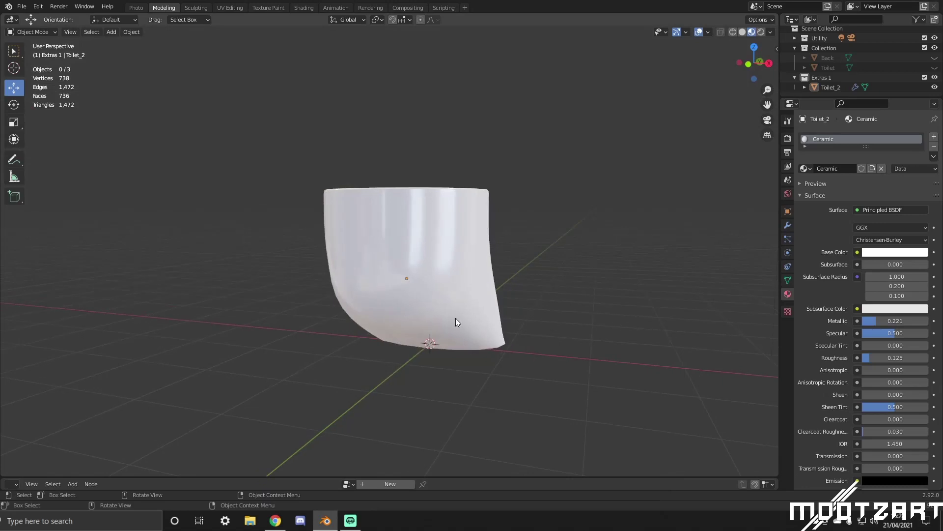
pyautogui.moveTo(455, 317); pyautogui.dragTo(560, 344, button='middle')
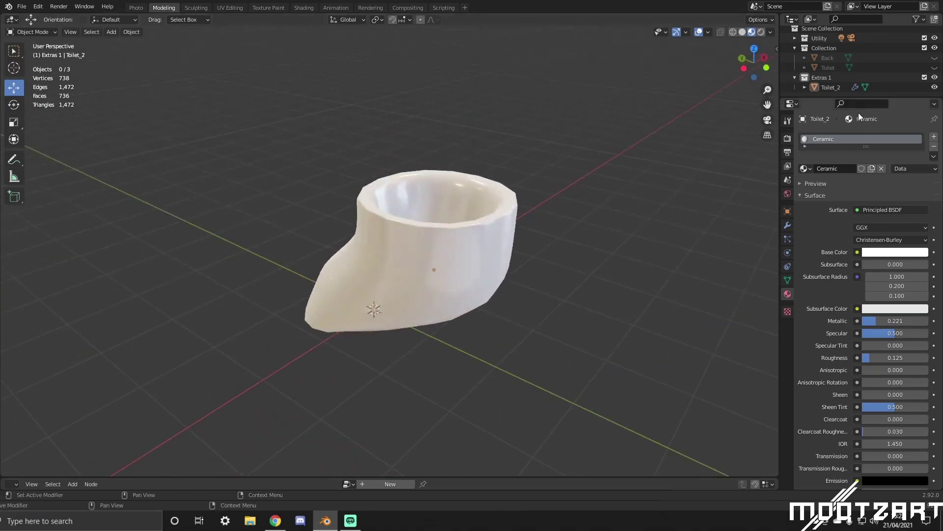
# Unhide the Back wall plane and shift Toilet_2 slightly along Y toward it.
pyautogui.click(935, 58)
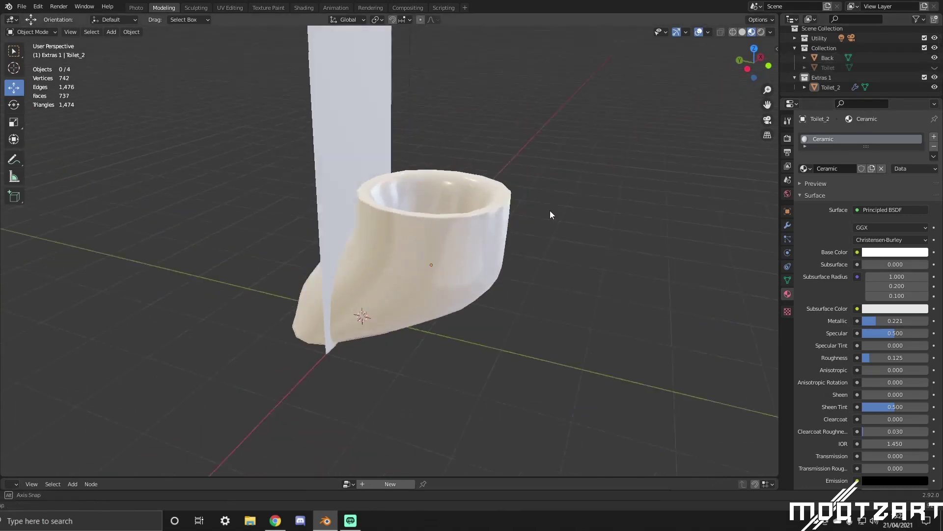
pyautogui.moveTo(550, 210); pyautogui.dragTo(331, 185, button='middle')
pyautogui.click(455, 261)
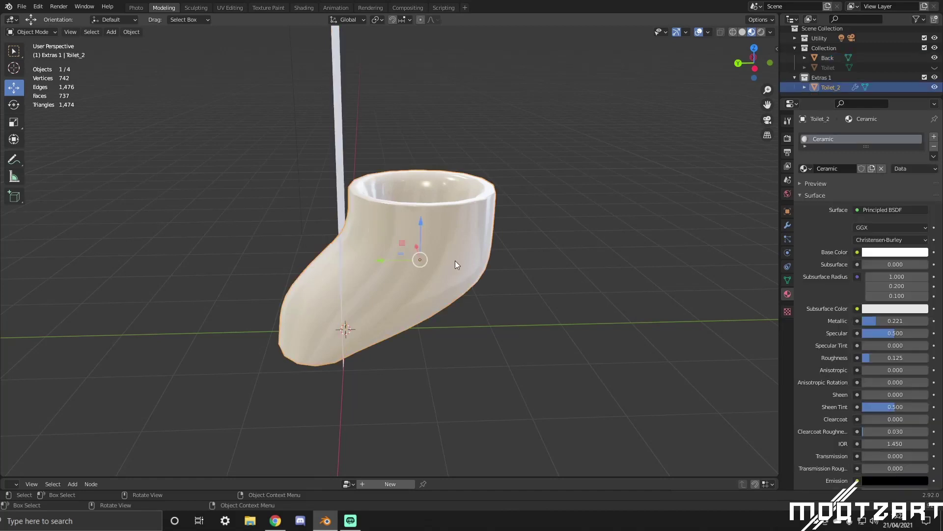
pyautogui.moveTo(455, 260); pyautogui.dragTo(450, 233, button='middle')
pyautogui.moveTo(385, 273); pyautogui.dragTo(455, 260)
pyautogui.moveTo(474, 260); pyautogui.dragTo(506, 296, button='middle')
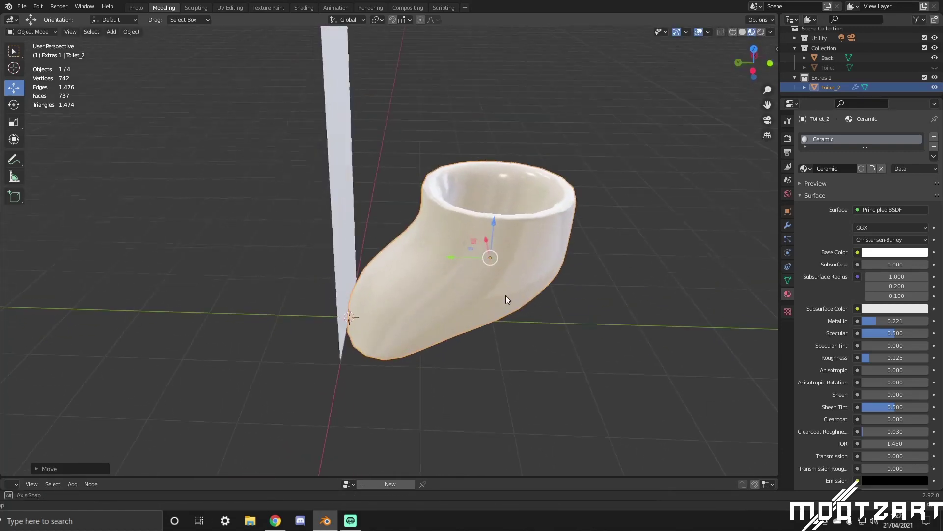
pyautogui.press('Tab')
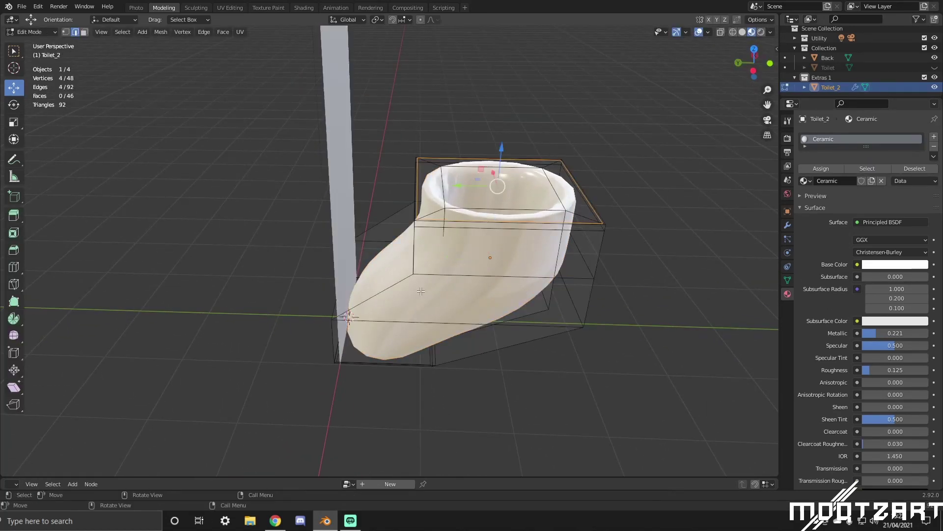
pyautogui.moveTo(406, 295); pyautogui.dragTo(435, 234, button='middle')
pyautogui.press('Tab')
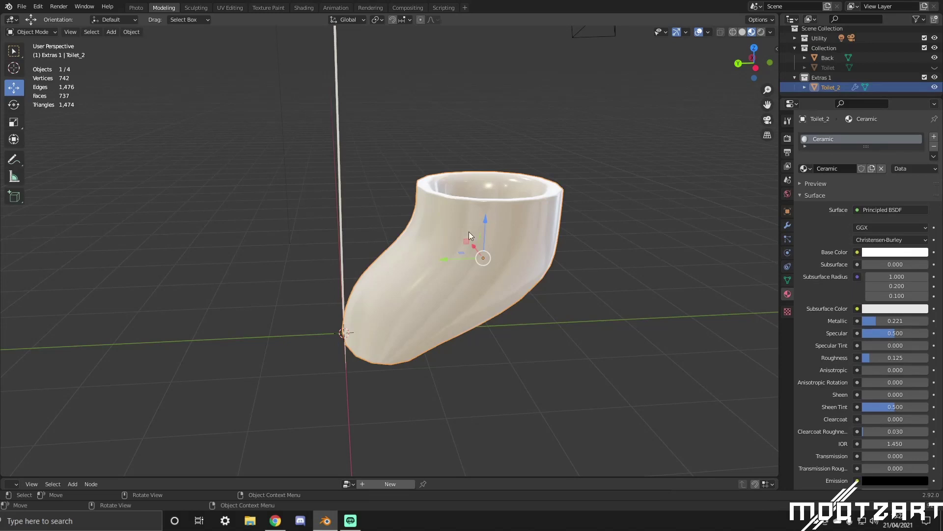
pyautogui.moveTo(447, 259); pyautogui.dragTo(452, 258)
pyautogui.press('Tab')
pyautogui.moveTo(453, 258); pyautogui.dragTo(447, 270, button='middle')
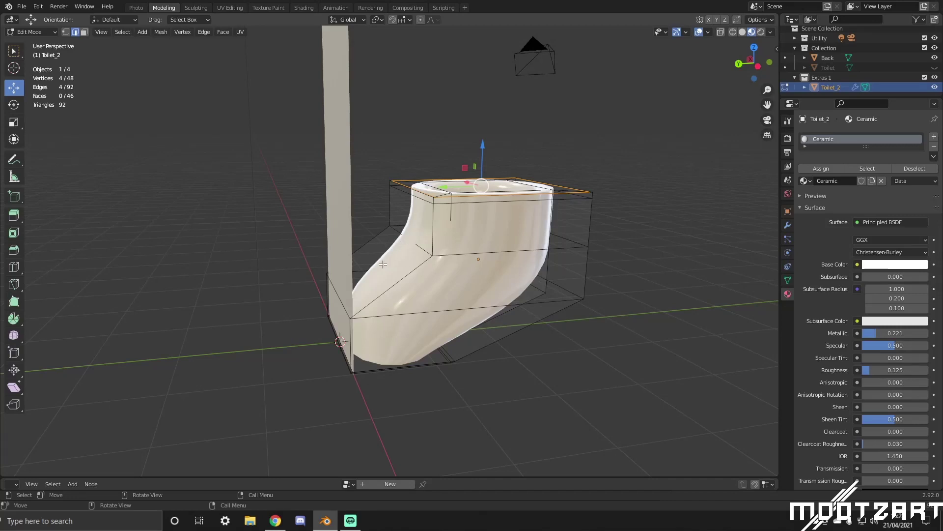
pyautogui.moveTo(383, 264); pyautogui.dragTo(365, 254, button='middle')
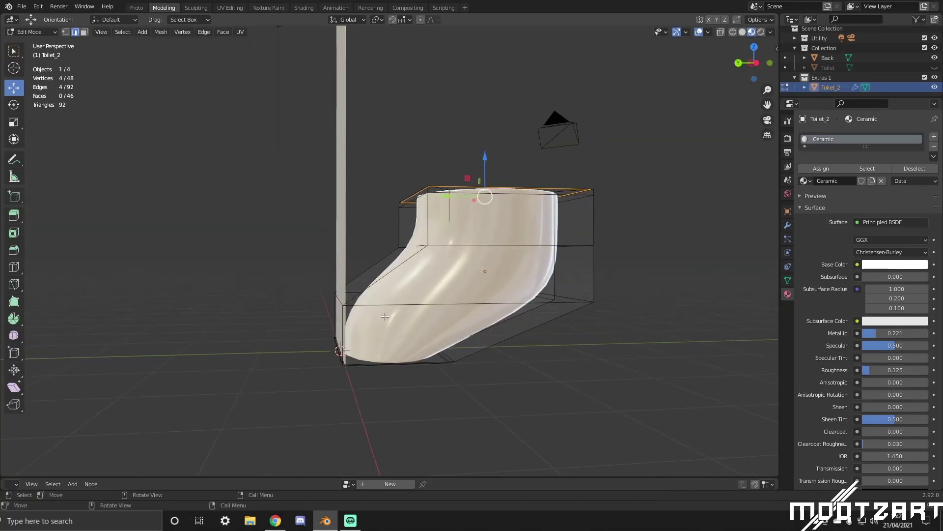
# Loop-cut a new edge loop around Toilet_2's lower body, then switch to face select.
pyautogui.hotkey('ctrl', 'r')
pyautogui.click(346, 318)
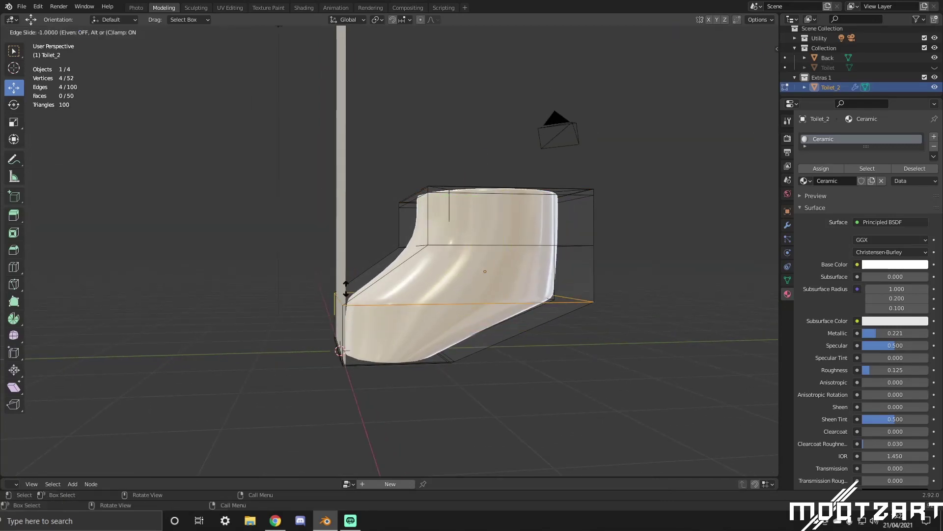
pyautogui.click(347, 295)
pyautogui.moveTo(347, 295); pyautogui.dragTo(456, 310, button='middle')
pyautogui.click(330, 317)
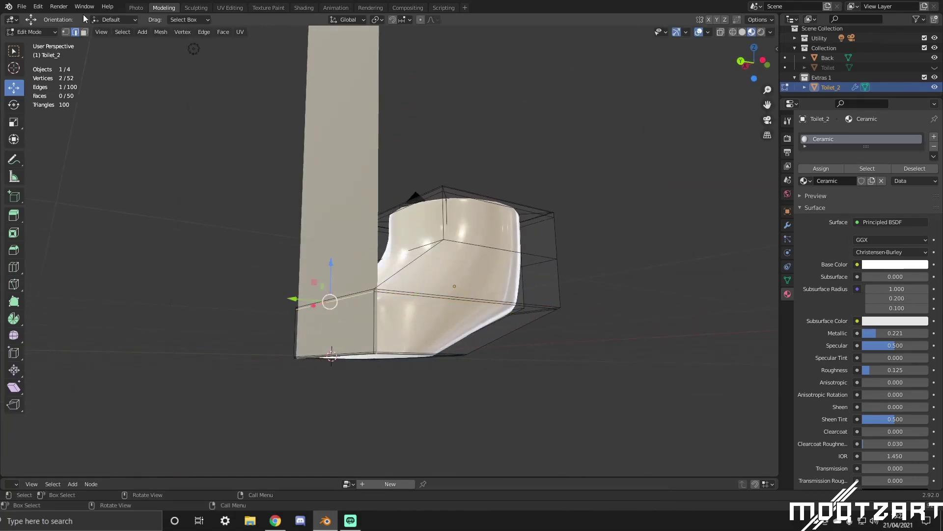
pyautogui.click(85, 32)
pyautogui.moveTo(314, 324)
pyautogui.mouseDown(button='middle')
pyautogui.moveTo(356, 331)
pyautogui.moveTo(348, 316)
pyautogui.moveTo(314, 326)
pyautogui.mouseUp(button='middle')
pyautogui.scroll(4, 356, 331)
# Select the back faces of Toilet_2 where it meets the wall.
pyautogui.click(313, 341)
pyautogui.click(307, 339)
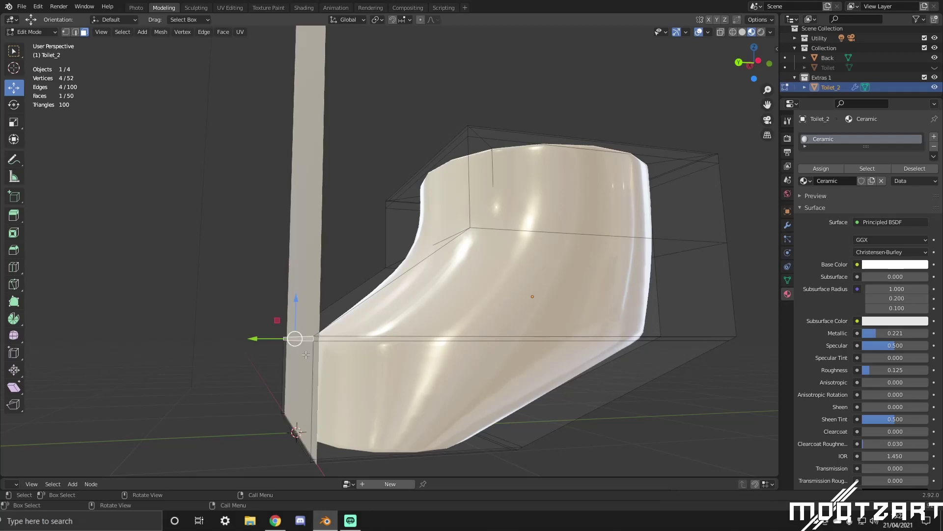
pyautogui.keyDown('shift'); pyautogui.click(306, 354); pyautogui.keyUp('shift')
pyautogui.moveTo(392, 357); pyautogui.dragTo(387, 355, button='middle')
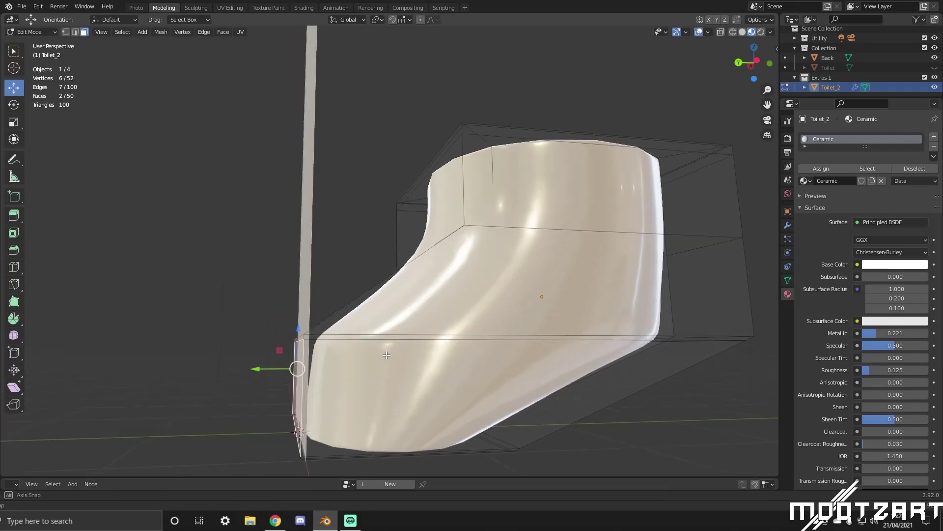
pyautogui.moveTo(257, 368); pyautogui.dragTo(262, 371)
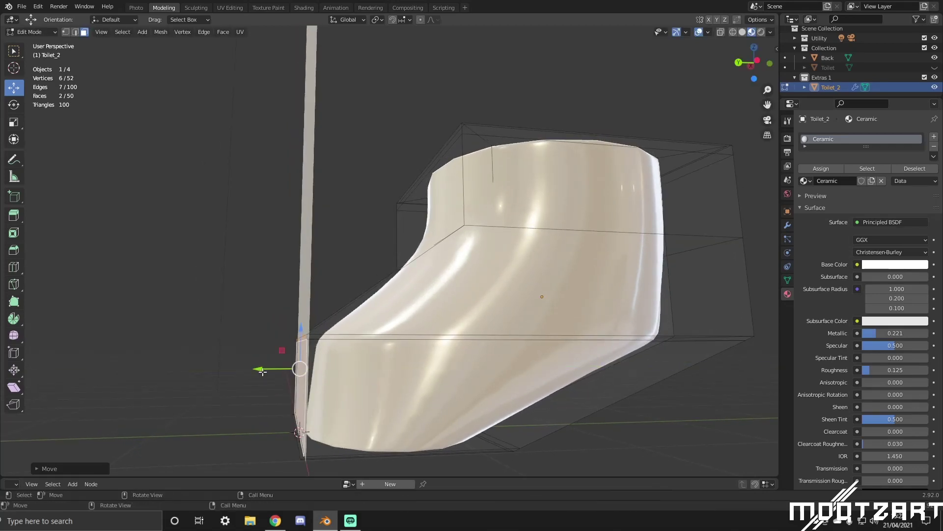
pyautogui.press('i')
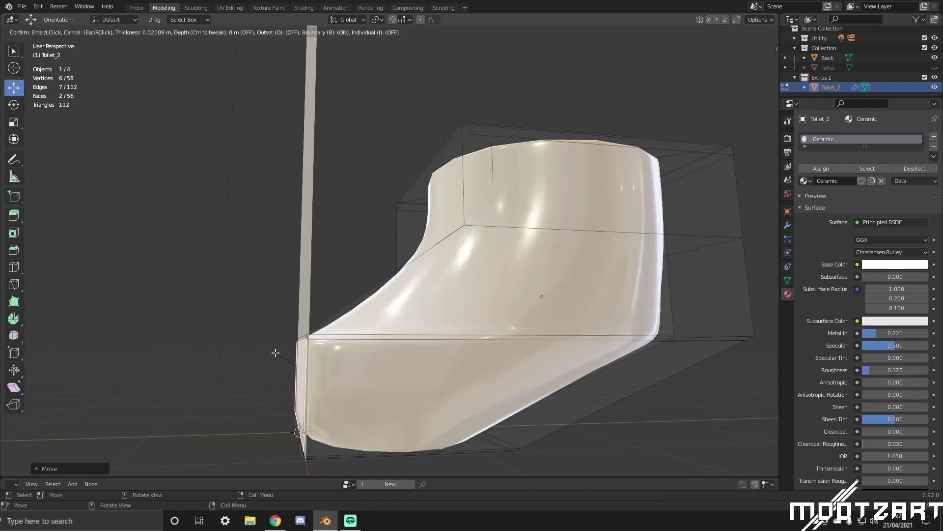
pyautogui.press('Escape')
pyautogui.moveTo(284, 343); pyautogui.dragTo(375, 290, button='middle')
pyautogui.hotkey('ctrl', 'z')
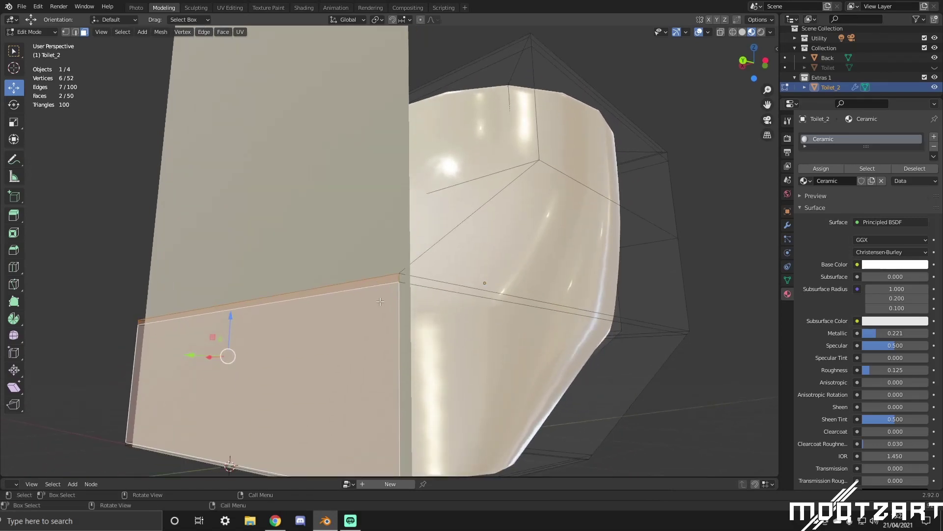
pyautogui.scroll(-4, 380, 302)
pyautogui.moveTo(451, 252); pyautogui.dragTo(424, 228, button='middle')
# Inset the selected back faces and return to Object Mode.
pyautogui.press('i')
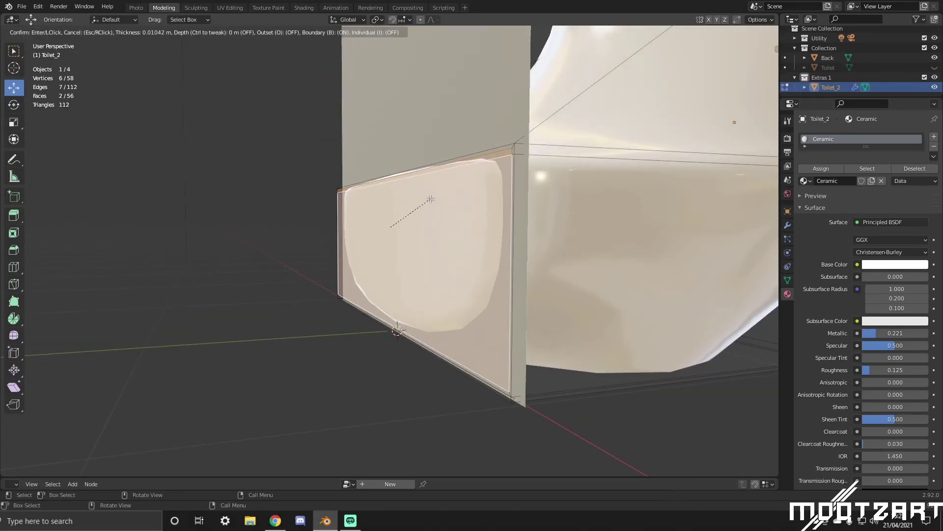
pyautogui.click(431, 198)
pyautogui.moveTo(430, 199); pyautogui.dragTo(280, 258, button='middle')
pyautogui.press('Tab')
# Orbit and zoom around the smoothed bowl, then select Toilet_2 and enter Edit Mode.
pyautogui.scroll(-3, 280, 259)
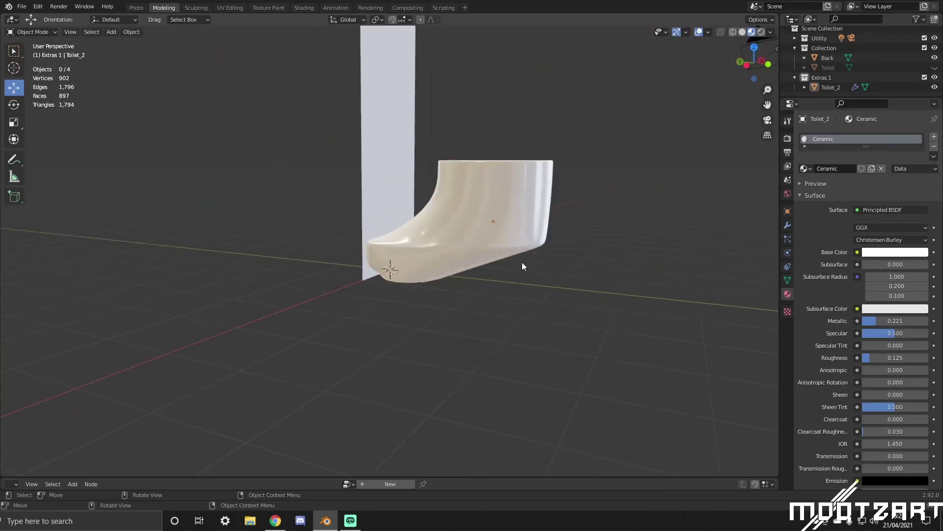
pyautogui.moveTo(522, 266); pyautogui.dragTo(432, 286, button='middle')
pyautogui.scroll(5, 455, 238)
pyautogui.scroll(4, 584, 218)
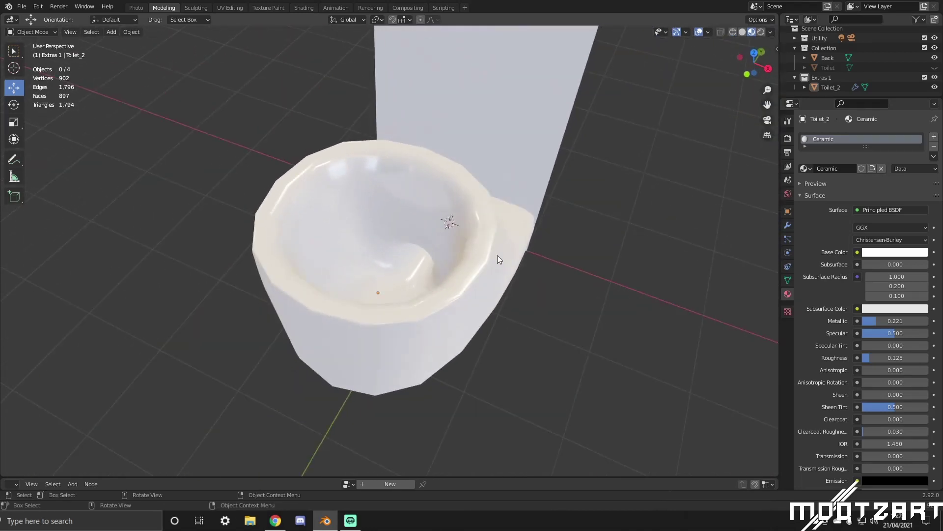
pyautogui.moveTo(502, 260); pyautogui.dragTo(516, 282, button='middle')
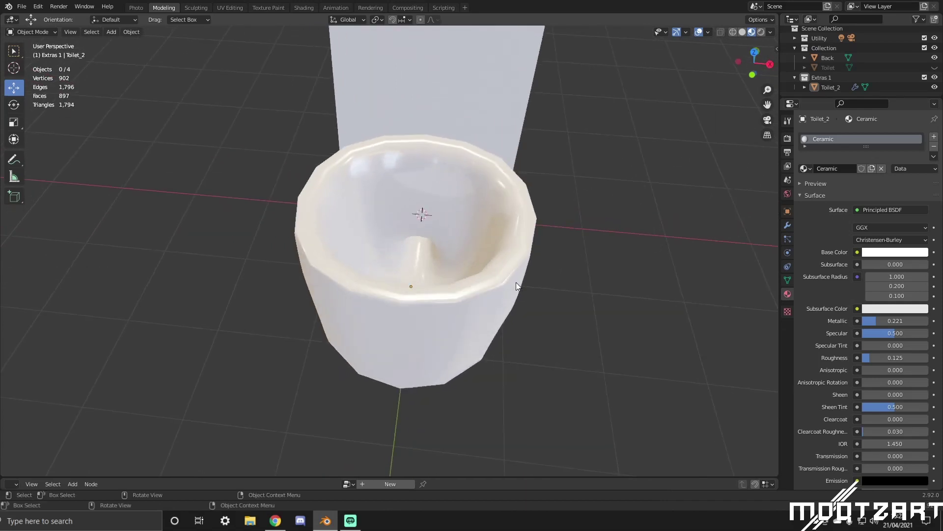
pyautogui.click(497, 257)
pyautogui.press('Tab')
pyautogui.moveTo(488, 251); pyautogui.dragTo(508, 259, button='middle')
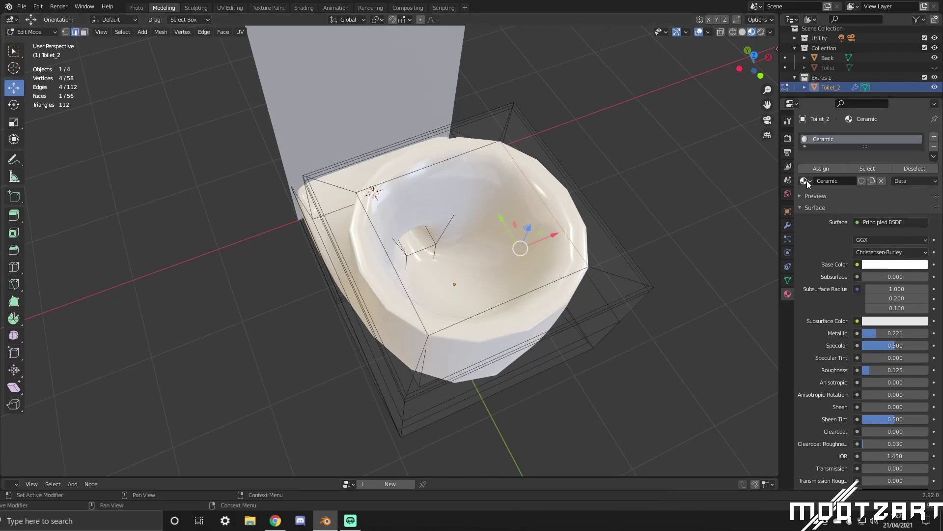
# Enable On Cage on the Subdivision modifier and narrow the inner edge ring horizontally.
pyautogui.click(788, 224)
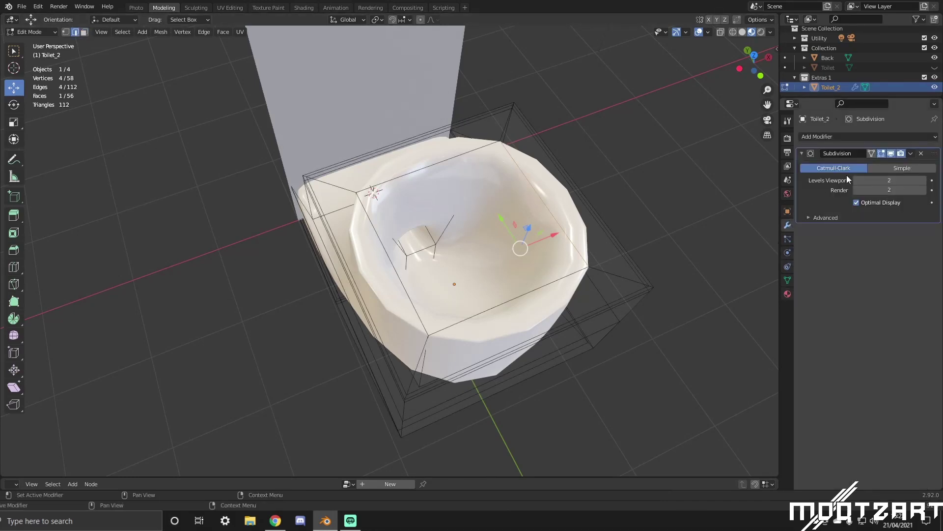
pyautogui.click(872, 154)
pyautogui.moveTo(515, 343); pyautogui.dragTo(359, 301, button='middle')
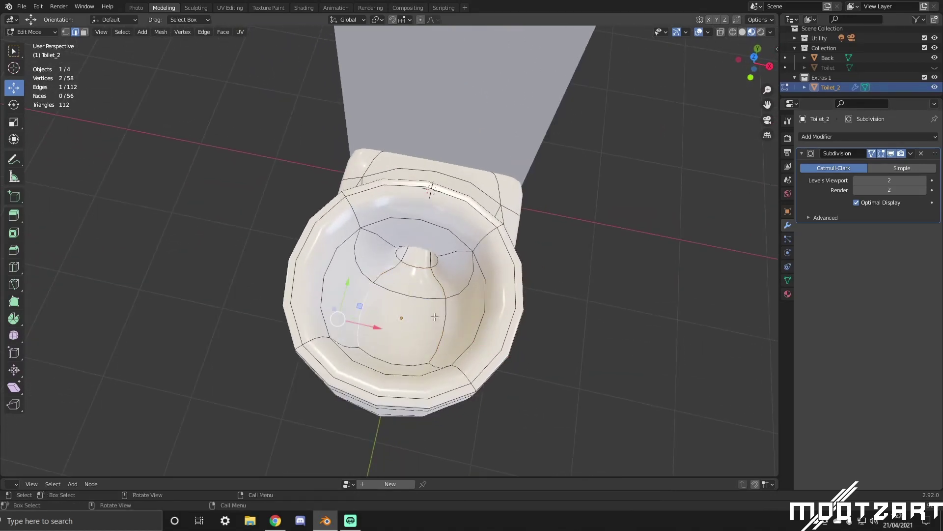
pyautogui.press('s')
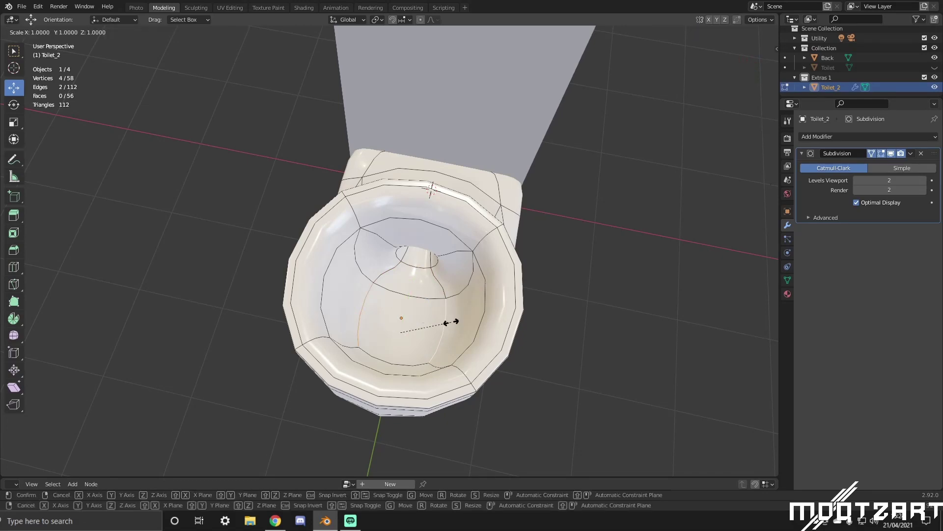
pyautogui.hotkey('shift', 'z')
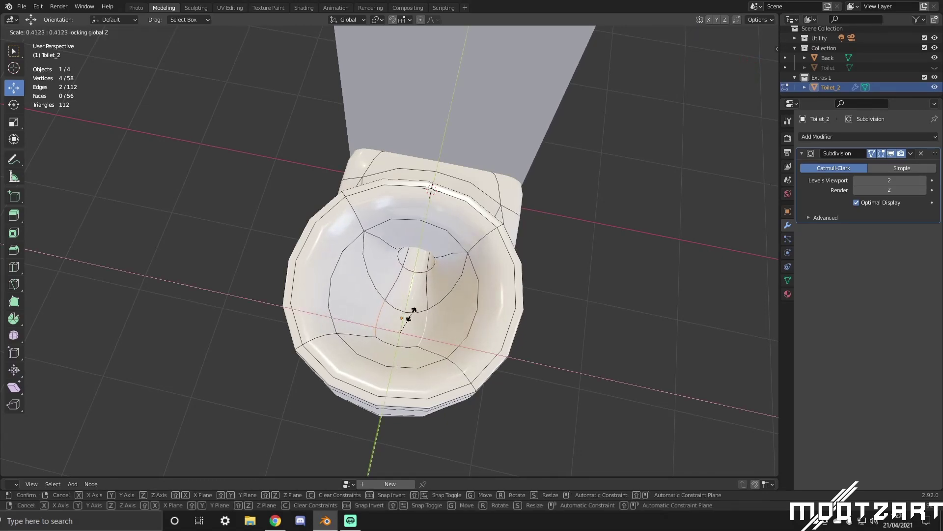
pyautogui.click(403, 313)
pyautogui.moveTo(403, 313); pyautogui.dragTo(375, 237, button='middle')
pyautogui.press('Tab')
pyautogui.press('Tab')
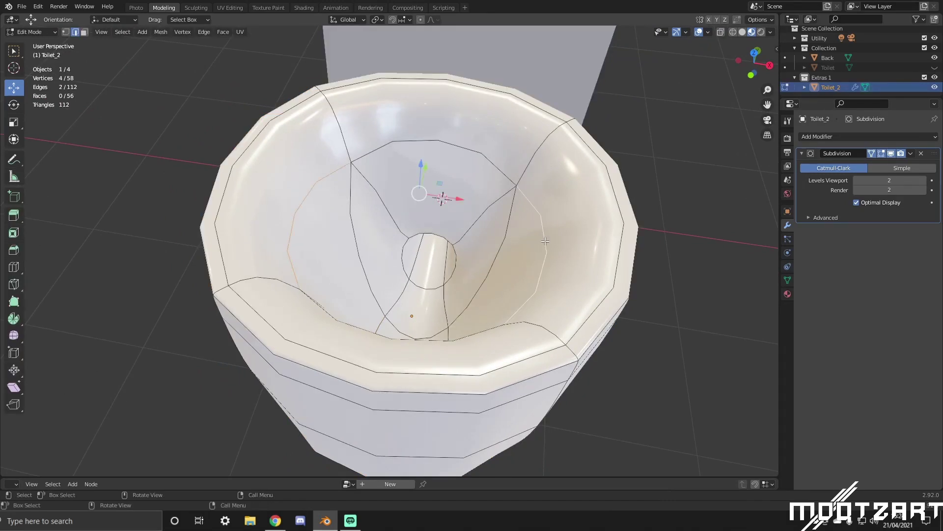
# Scale another inner edge ring flat (excluding Z) and raise it along Z.
pyautogui.press('s')
pyautogui.hotkey('shift', 'z')
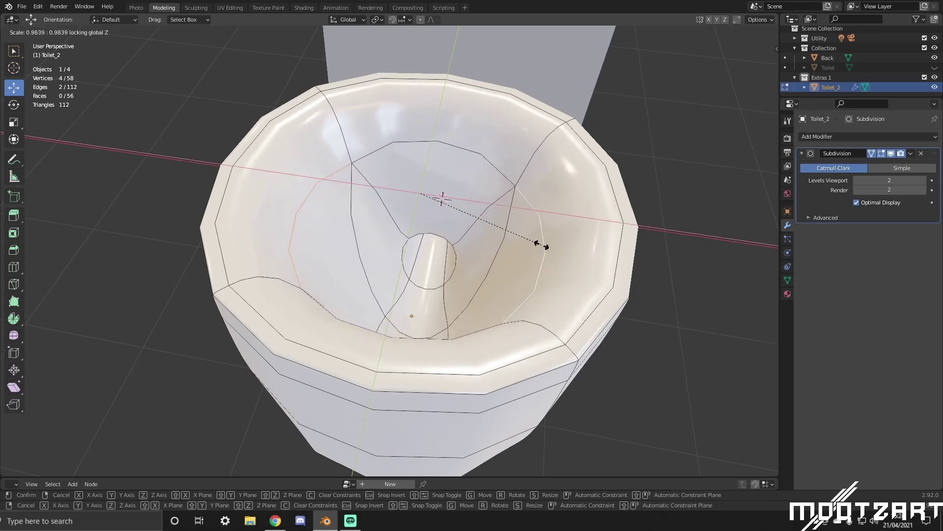
pyautogui.click(545, 243)
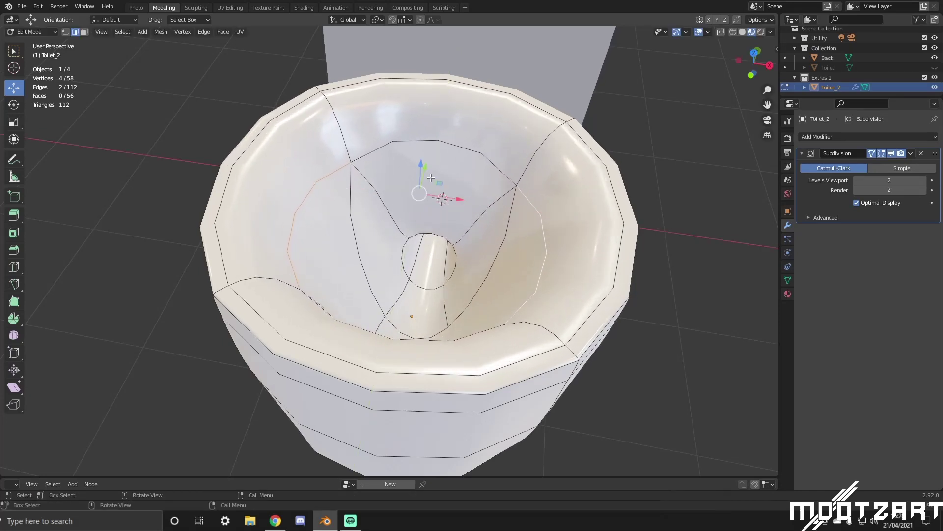
pyautogui.moveTo(419, 166); pyautogui.dragTo(430, 150)
pyautogui.moveTo(430, 150); pyautogui.dragTo(505, 194, button='middle')
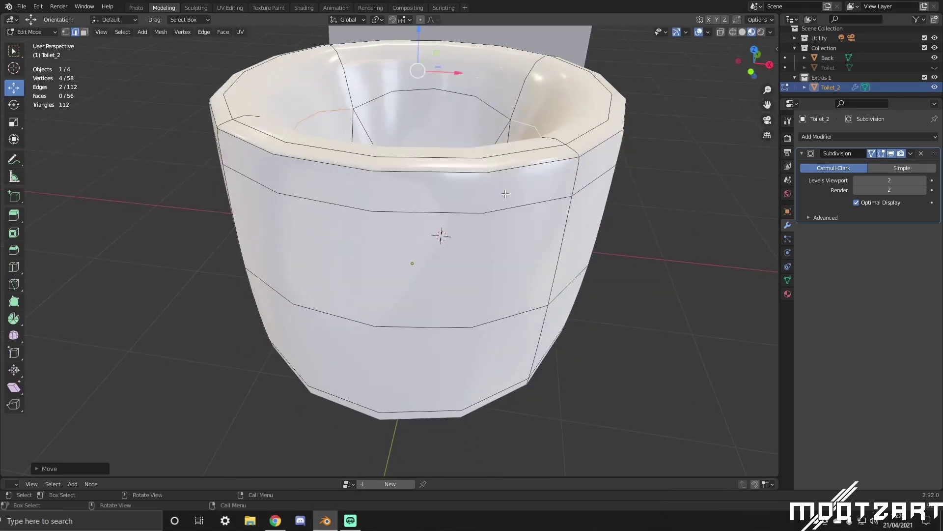
pyautogui.moveTo(596, 238); pyautogui.dragTo(563, 356, button='middle')
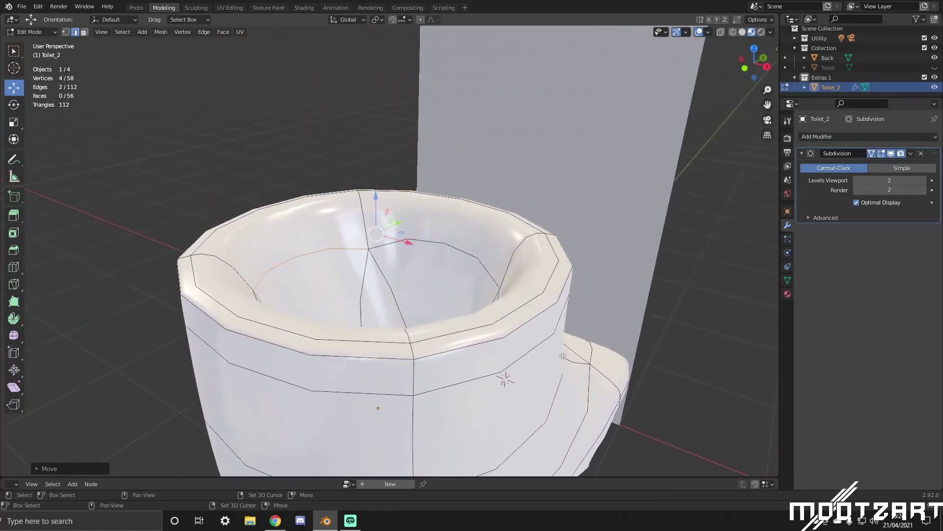
# Lower the rim edge loop along Z and shift a selected edge along Y.
pyautogui.keyDown('alt'); pyautogui.click(192, 267); pyautogui.keyUp('alt')
pyautogui.moveTo(373, 211)
pyautogui.mouseDown()
pyautogui.moveTo(378, 222)
pyautogui.moveTo(385, 209)
pyautogui.mouseUp()
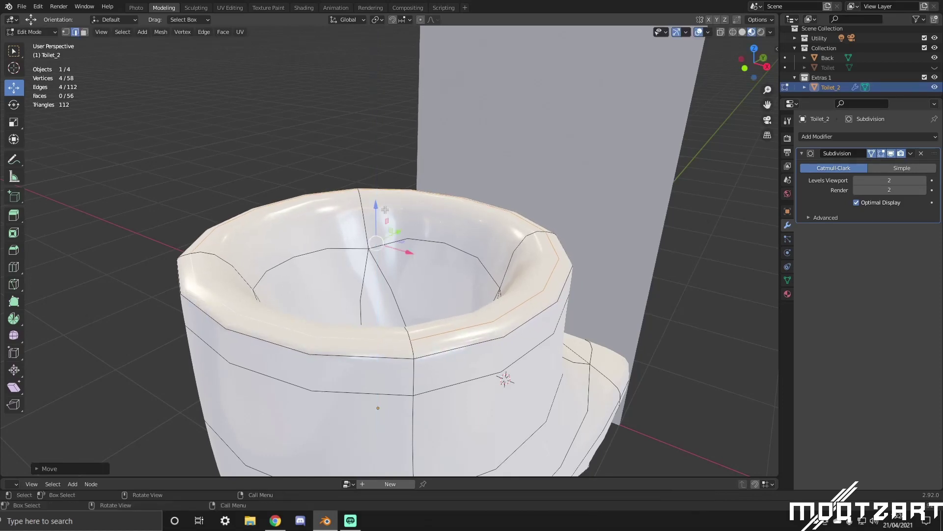
pyautogui.press('Tab')
pyautogui.moveTo(385, 229); pyautogui.dragTo(393, 300, button='middle')
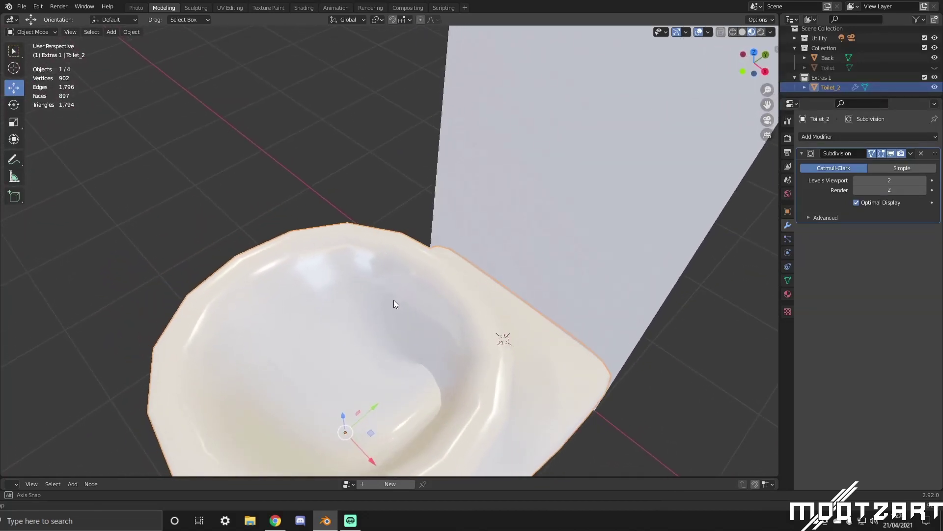
pyautogui.press('Tab')
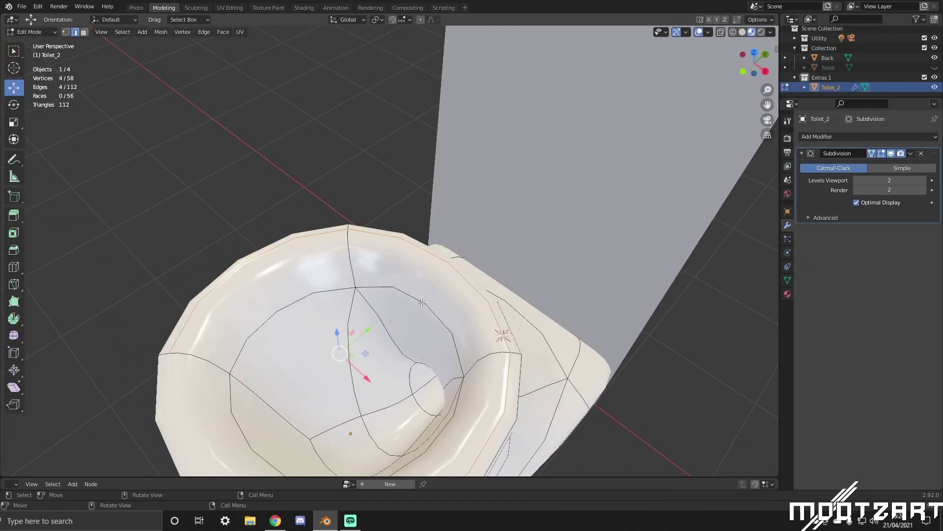
pyautogui.moveTo(455, 254); pyautogui.dragTo(429, 274)
pyautogui.moveTo(429, 274); pyautogui.dragTo(374, 257, button='middle')
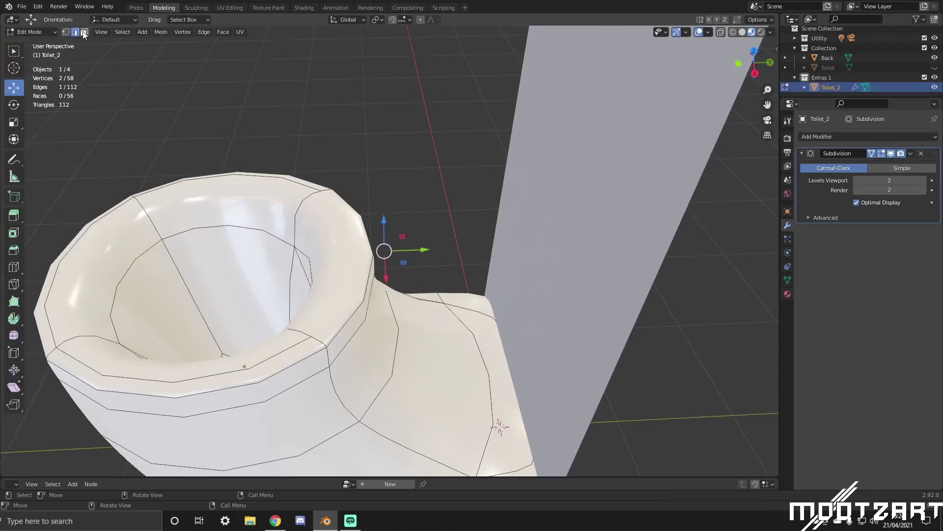
pyautogui.moveTo(305, 232); pyautogui.dragTo(403, 293, button='middle')
pyautogui.press('Tab')
pyautogui.moveTo(531, 345); pyautogui.dragTo(608, 245, button='middle')
# Switch to solid shading and move the selected rim edges along Y.
pyautogui.click(742, 31)
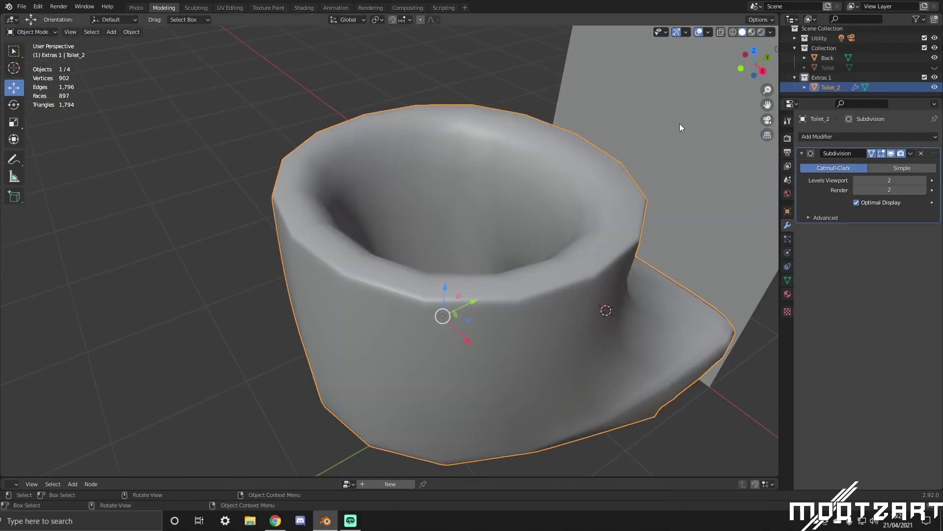
pyautogui.moveTo(679, 125)
pyautogui.mouseDown(button='middle')
pyautogui.moveTo(620, 164)
pyautogui.moveTo(661, 155)
pyautogui.moveTo(691, 179)
pyautogui.moveTo(682, 169)
pyautogui.moveTo(628, 171)
pyautogui.moveTo(599, 178)
pyautogui.moveTo(596, 196)
pyautogui.moveTo(560, 194)
pyautogui.mouseUp(button='middle')
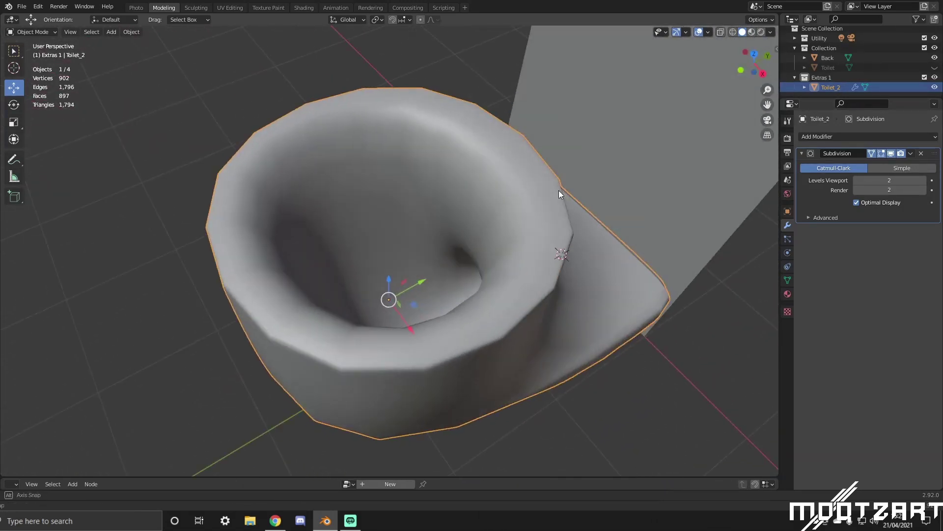
pyautogui.press('Tab')
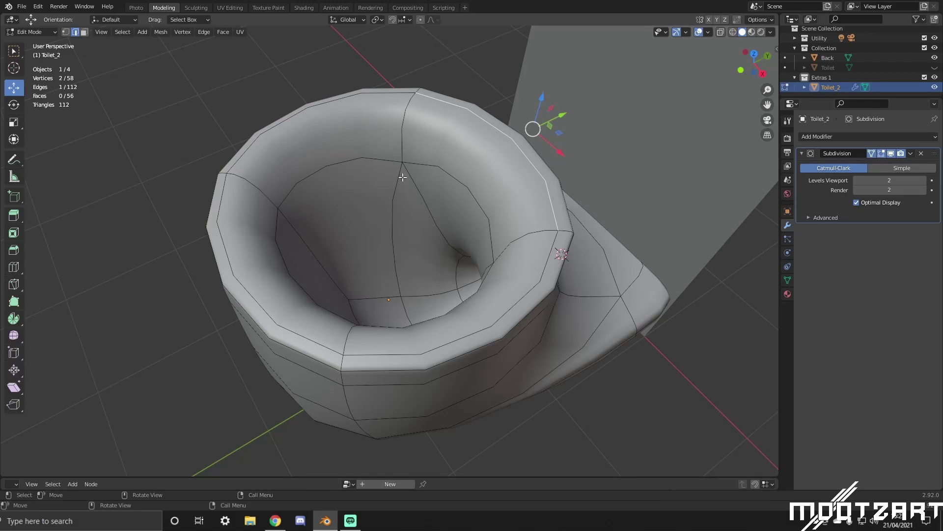
pyautogui.moveTo(410, 194); pyautogui.dragTo(308, 299, button='middle')
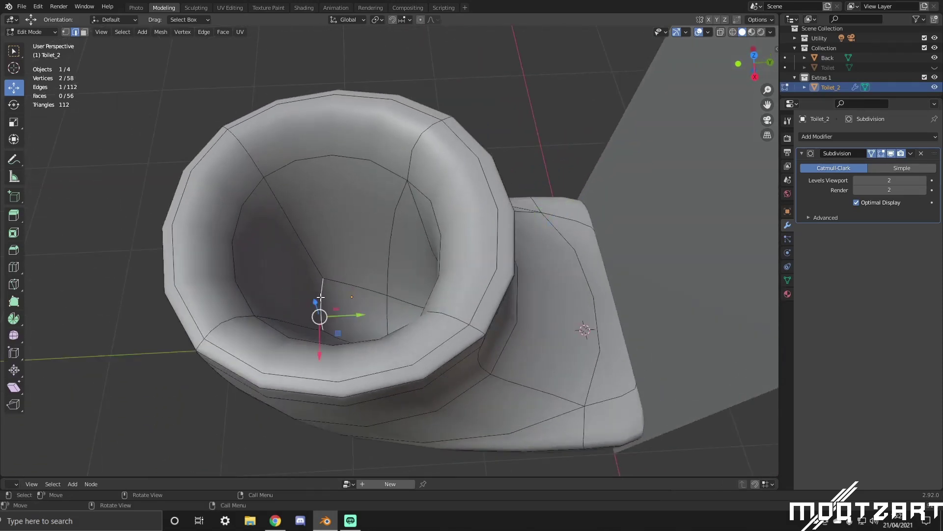
pyautogui.moveTo(357, 315); pyautogui.dragTo(349, 287)
pyautogui.moveTo(354, 123); pyautogui.dragTo(383, 157, button='middle')
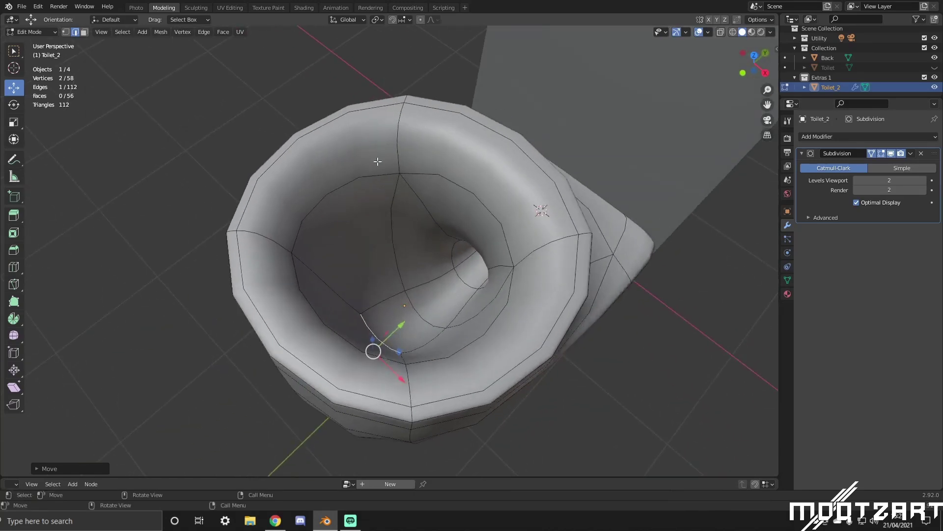
# Add a new edge loop around the rim and lower it along Z.
pyautogui.hotkey('ctrl', 'r')
pyautogui.click(404, 143)
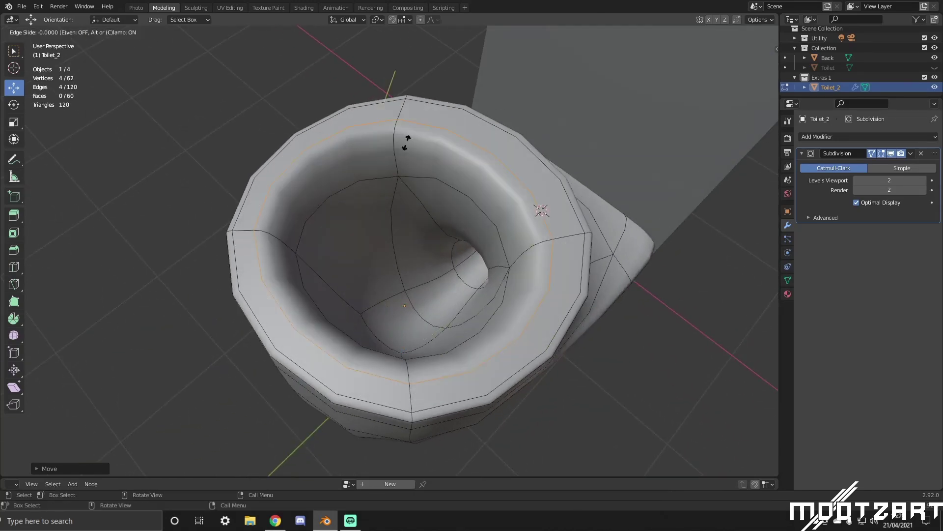
pyautogui.click(421, 172)
pyautogui.moveTo(421, 172); pyautogui.dragTo(392, 120, button='middle')
pyautogui.moveTo(325, 76); pyautogui.dragTo(339, 91)
pyautogui.moveTo(339, 92); pyautogui.dragTo(337, 115, button='middle')
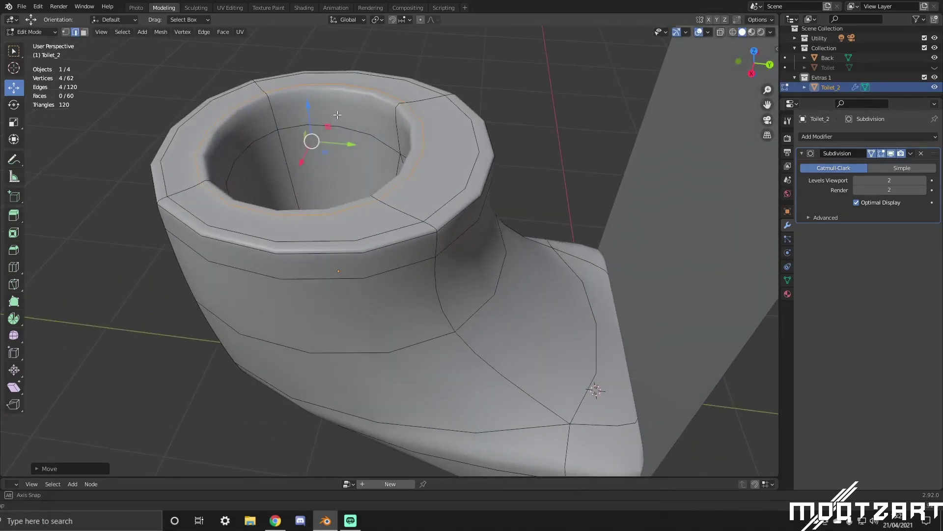
# Slide a rim edge along Y and push the inner-left rim edge down along Z.
pyautogui.click(423, 143)
pyautogui.moveTo(424, 143); pyautogui.dragTo(477, 159, button='middle')
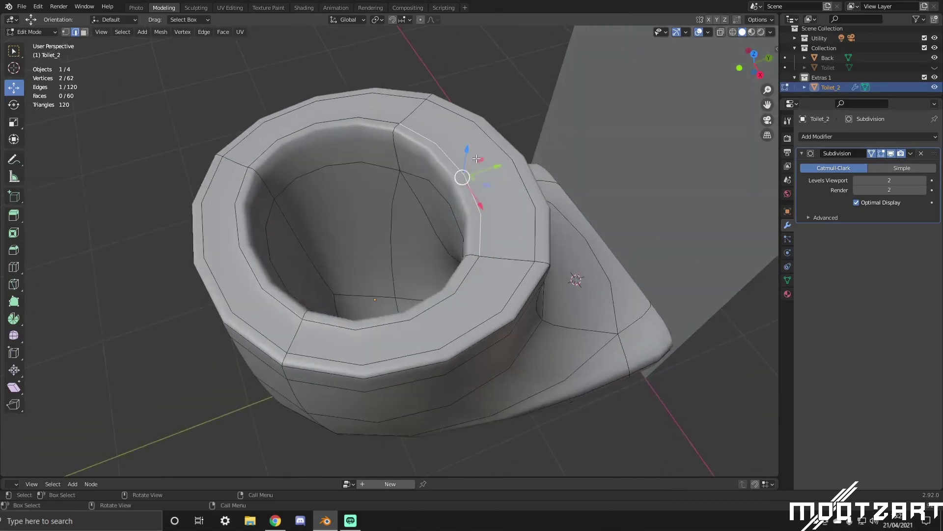
pyautogui.moveTo(497, 168); pyautogui.dragTo(563, 153)
pyautogui.press('Tab')
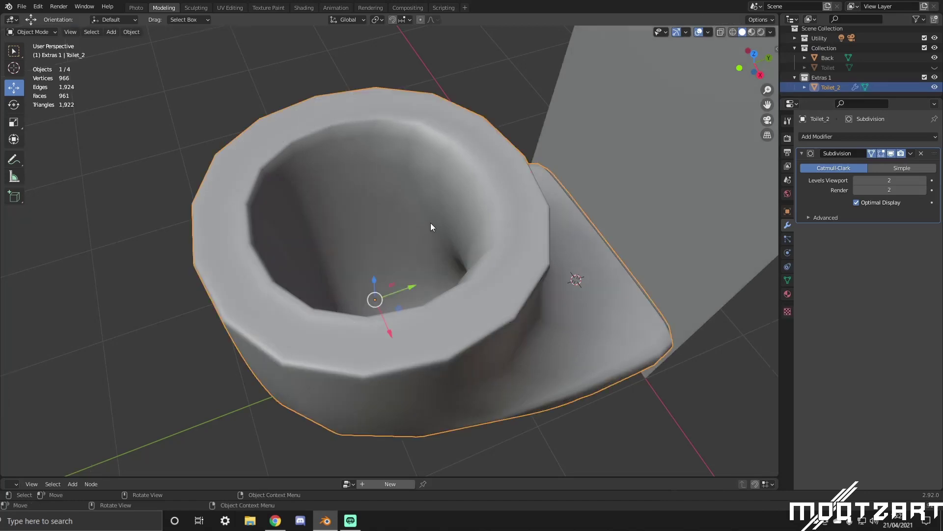
pyautogui.moveTo(431, 223); pyautogui.dragTo(255, 178, button='middle')
pyautogui.press('Tab')
pyautogui.click(260, 186)
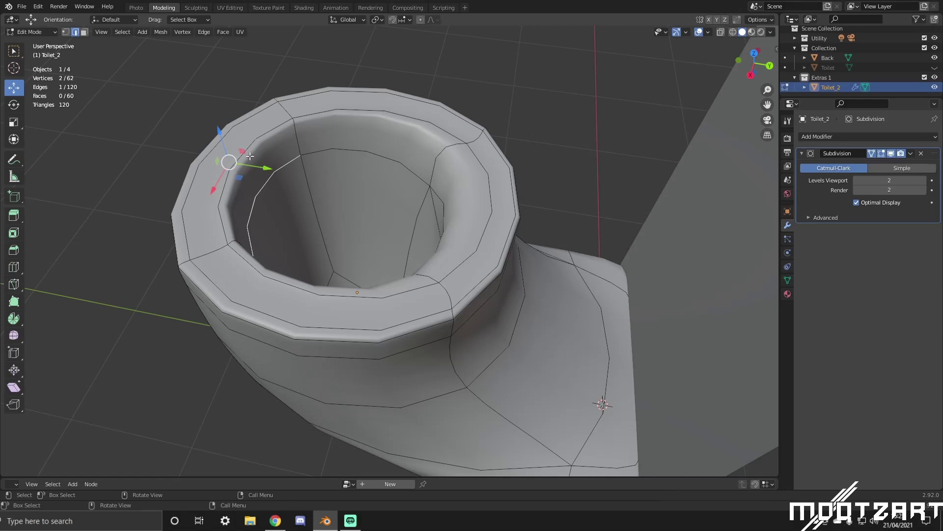
pyautogui.moveTo(220, 131); pyautogui.dragTo(242, 194)
pyautogui.press('Tab')
pyautogui.moveTo(242, 193); pyautogui.dragTo(221, 98, button='middle')
# Shade Toilet_2 smooth and view it in Material Preview.
pyautogui.rightClick(301, 165)
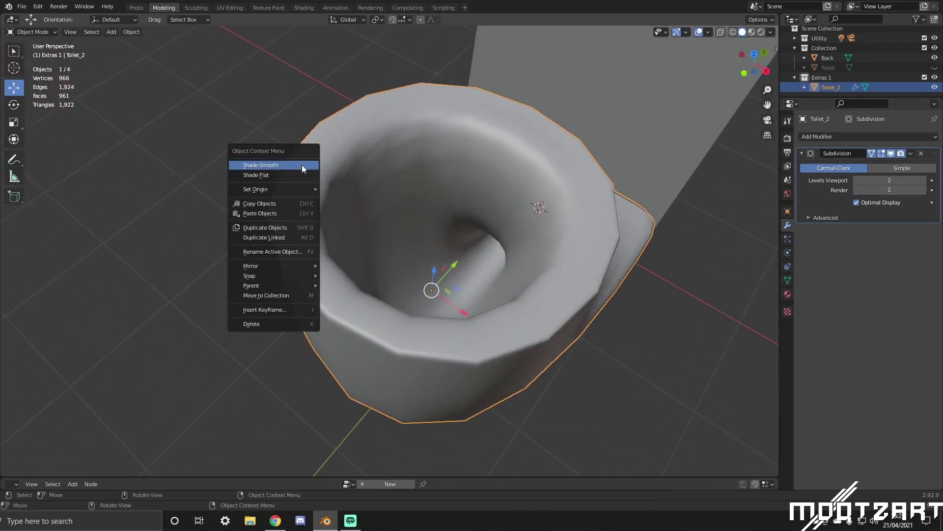
pyautogui.click(293, 165)
pyautogui.moveTo(293, 169); pyautogui.dragTo(275, 142, button='middle')
pyautogui.click(752, 32)
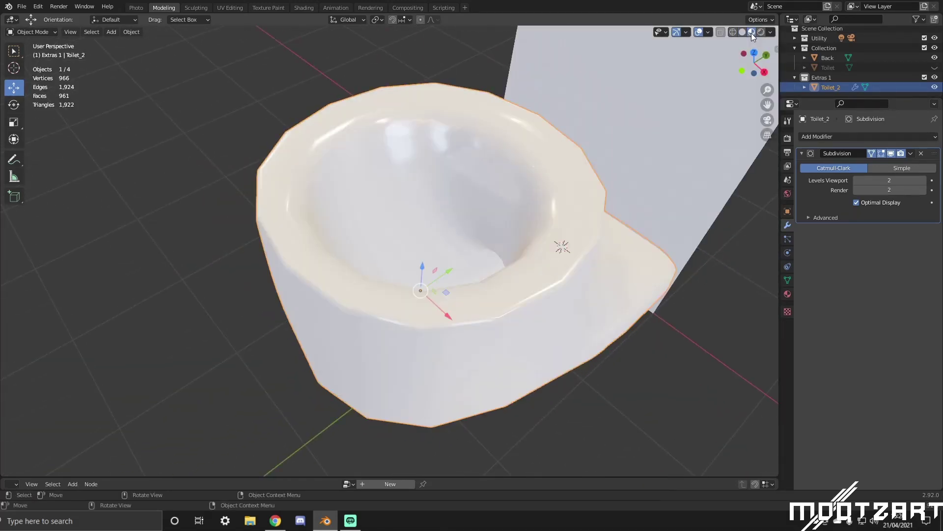
pyautogui.moveTo(712, 64)
pyautogui.mouseDown(button='middle')
pyautogui.moveTo(635, 132)
pyautogui.moveTo(594, 121)
pyautogui.moveTo(555, 136)
pyautogui.moveTo(629, 179)
pyautogui.moveTo(700, 150)
pyautogui.moveTo(711, 155)
pyautogui.moveTo(636, 183)
pyautogui.moveTo(656, 160)
pyautogui.mouseUp(button='middle')
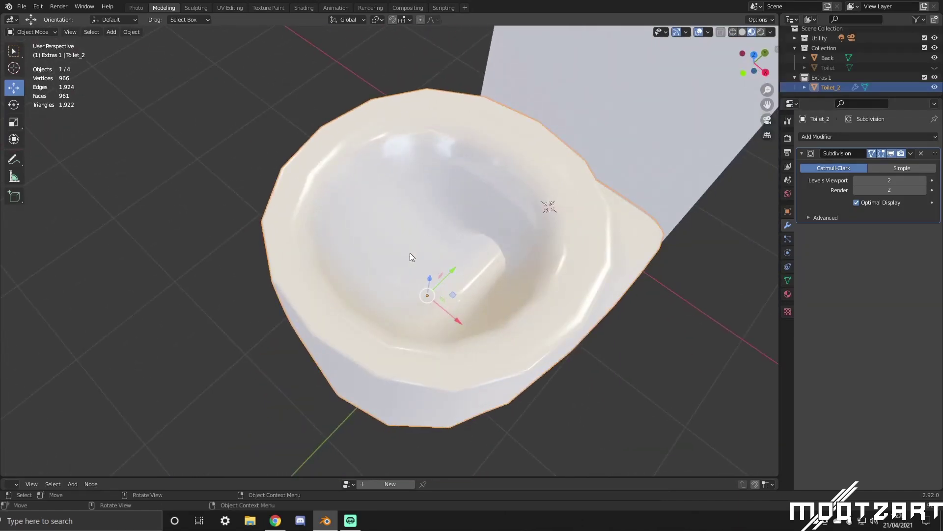
pyautogui.moveTo(410, 252); pyautogui.dragTo(373, 191, button='middle')
# Move two selected rim edges along Y in Edit Mode.
pyautogui.press('Tab')
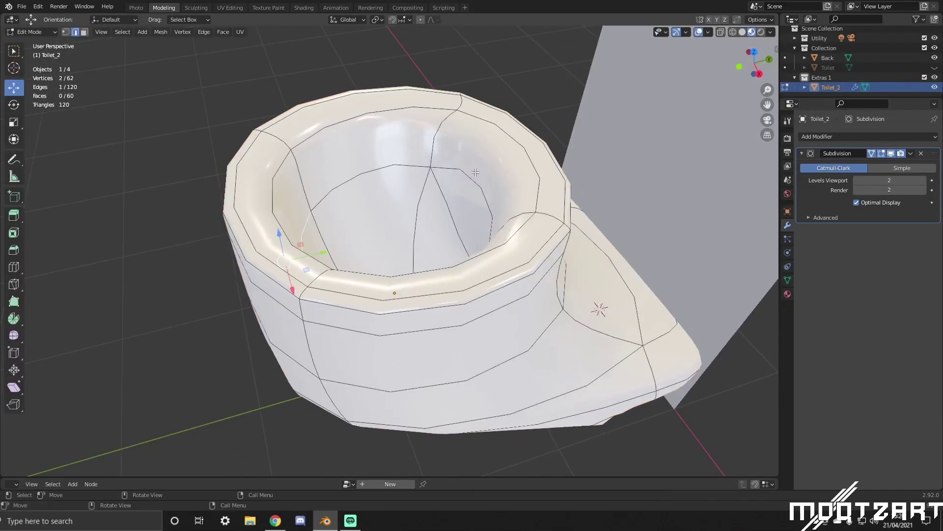
pyautogui.keyDown('shift'); pyautogui.click(529, 162); pyautogui.keyUp('shift')
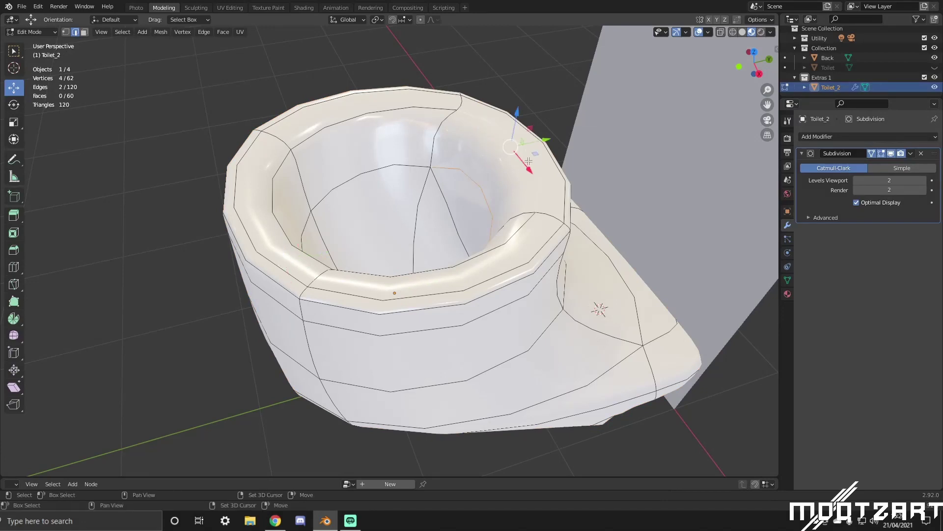
pyautogui.press('g')
pyautogui.press('y')
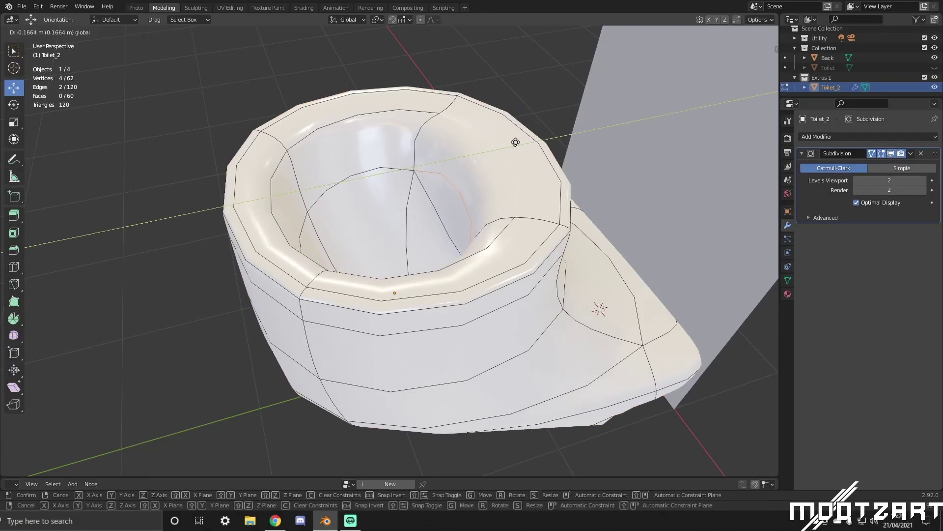
pyautogui.click(518, 142)
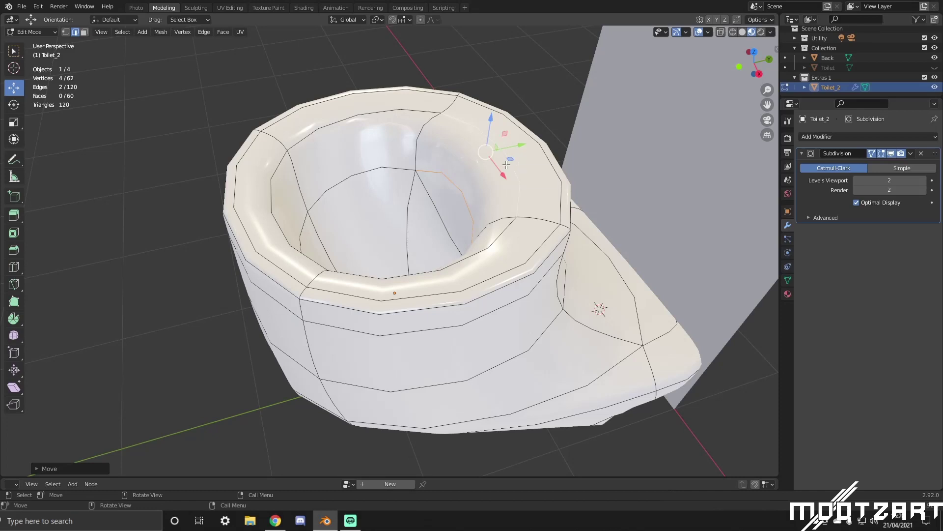
pyautogui.hotkey('ctrl', 'r')
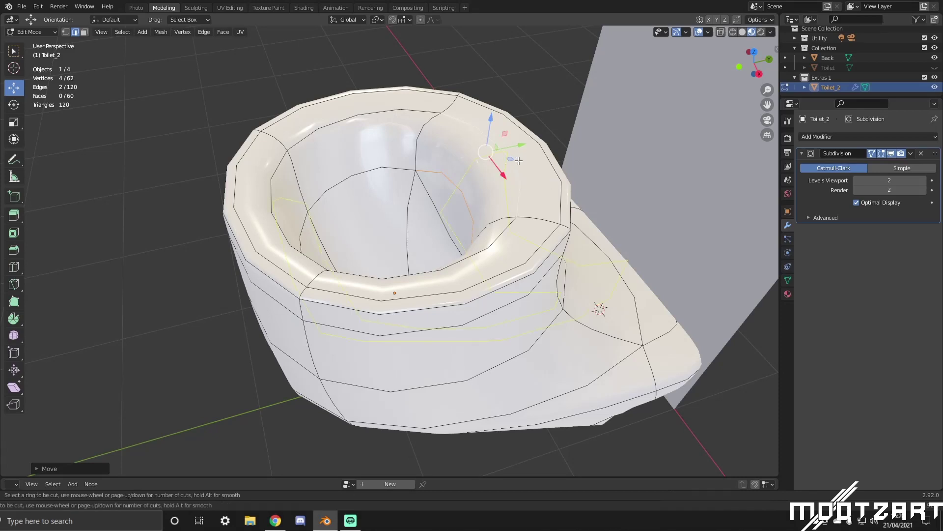
pyautogui.rightClick(590, 187)
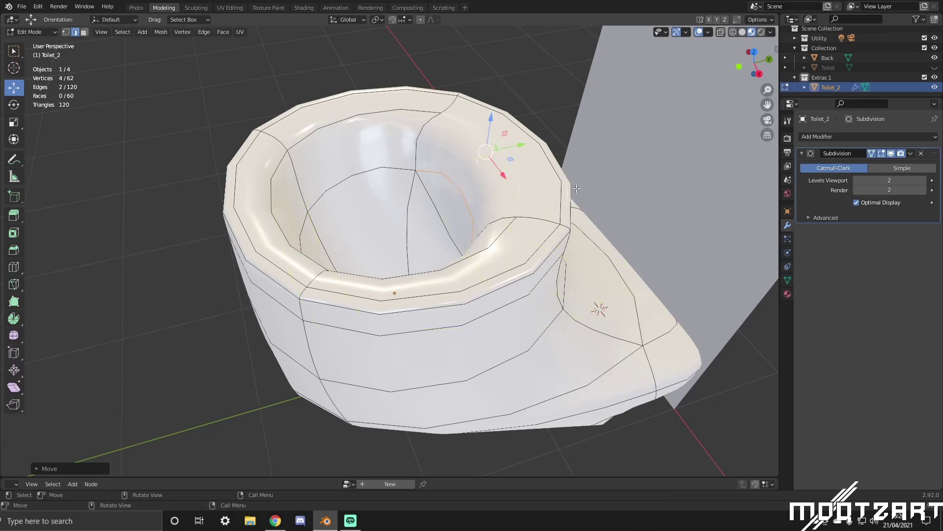
pyautogui.moveTo(534, 207); pyautogui.dragTo(595, 196, button='middle')
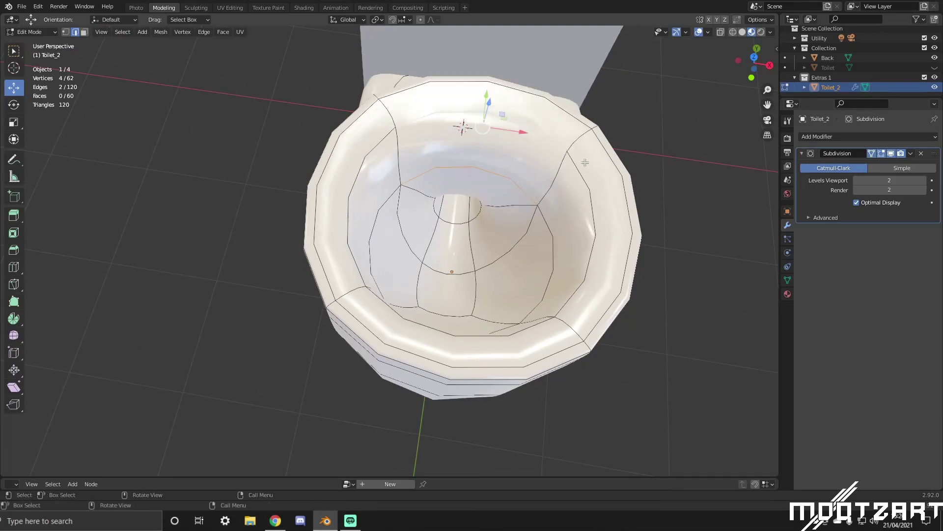
pyautogui.press('Tab')
pyautogui.moveTo(665, 180); pyautogui.dragTo(563, 159, button='middle')
# Select the inner rim edges and lower them along Z.
pyautogui.press('Tab')
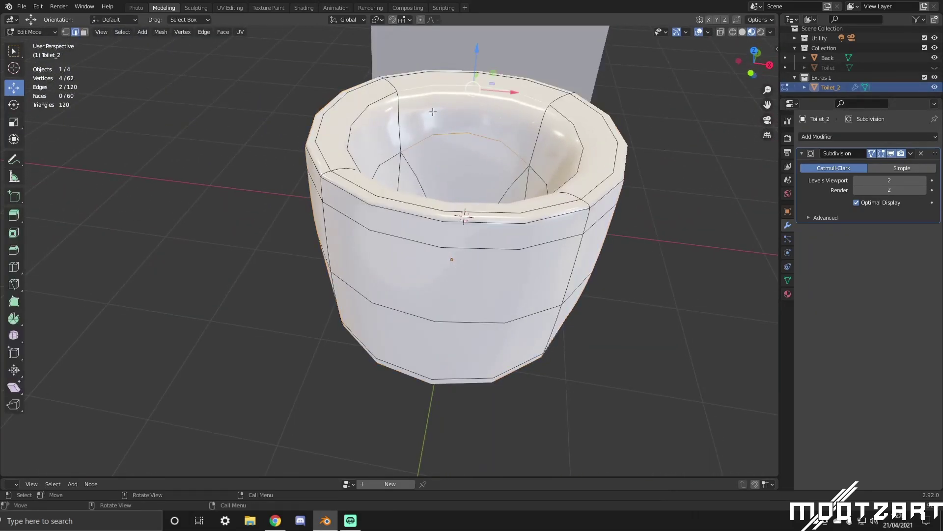
pyautogui.click(395, 98)
pyautogui.keyDown('ctrl'); pyautogui.click(526, 98); pyautogui.keyUp('ctrl')
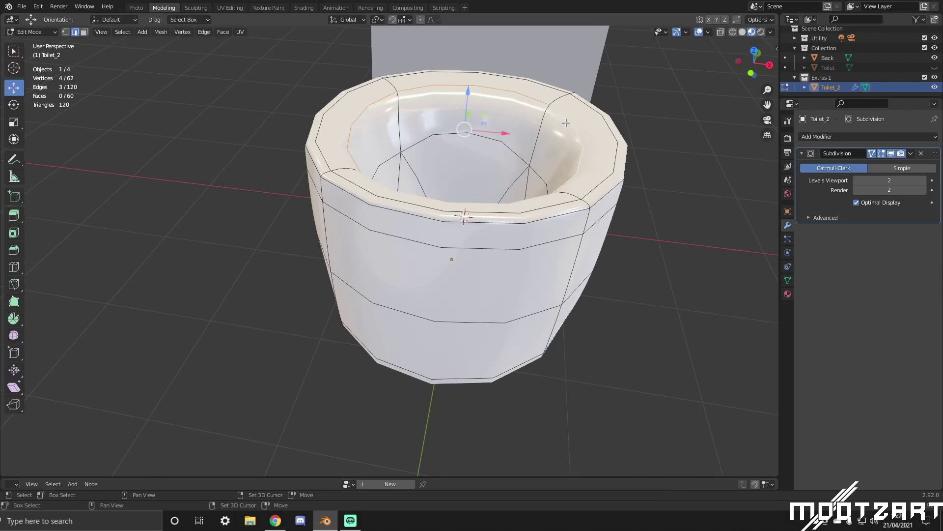
pyautogui.press('g')
pyautogui.press('z')
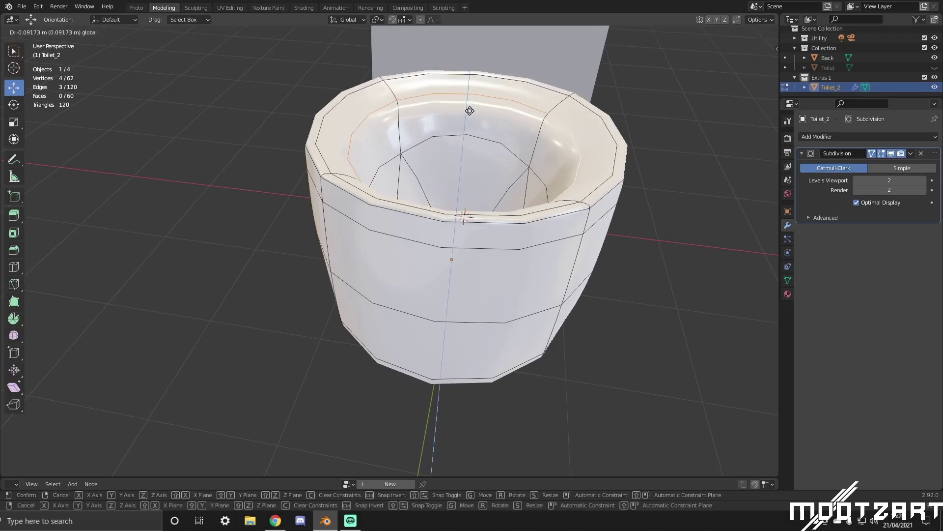
pyautogui.click(471, 113)
pyautogui.moveTo(464, 142); pyautogui.dragTo(457, 116, button='middle')
# Raise one rim edge slightly along Z, then switch to vertex select.
pyautogui.click(483, 115)
pyautogui.moveTo(515, 102); pyautogui.dragTo(519, 91)
pyautogui.moveTo(513, 105); pyautogui.dragTo(511, 141, button='middle')
pyautogui.press('Tab')
pyautogui.scroll(-4, 511, 143)
pyautogui.press('Tab')
pyautogui.moveTo(591, 186); pyautogui.dragTo(463, 279, button='middle')
pyautogui.scroll(4, 531, 257)
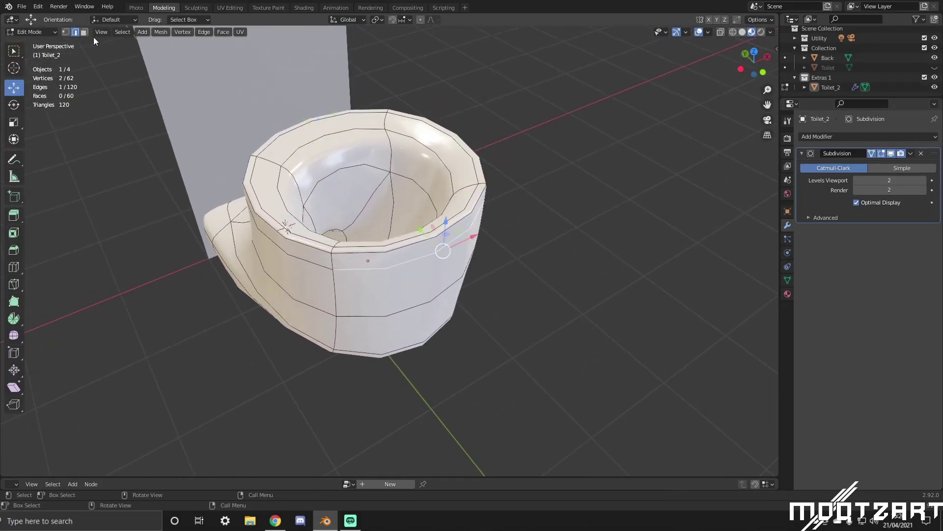
pyautogui.click(66, 32)
pyautogui.moveTo(492, 255); pyautogui.dragTo(302, 215, button='middle')
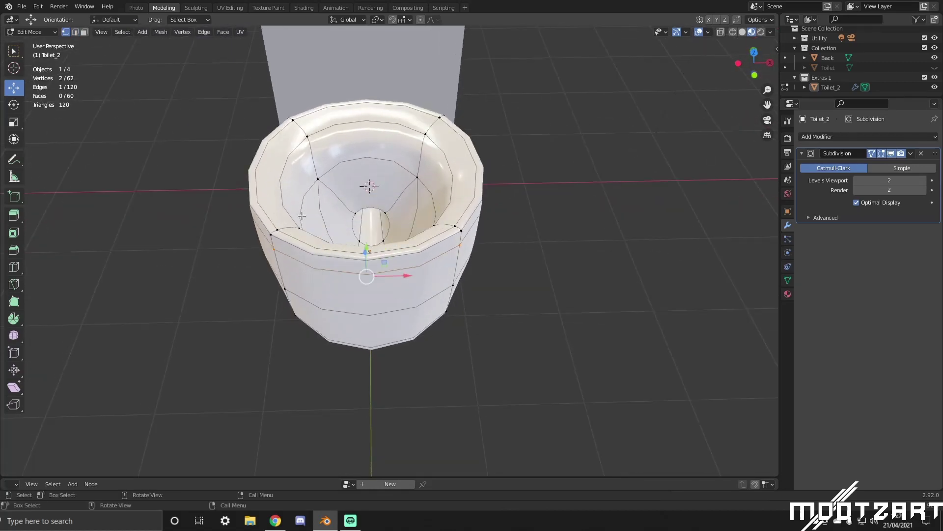
pyautogui.click(84, 32)
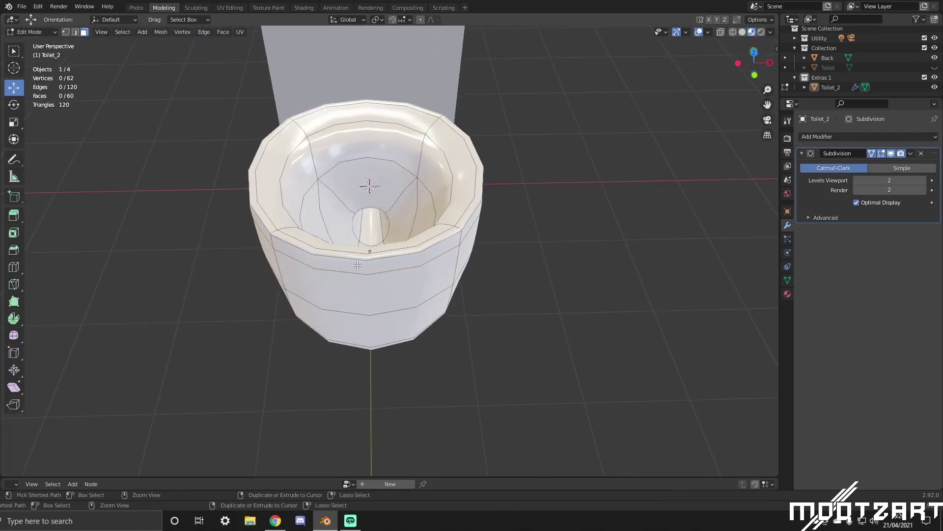
pyautogui.hotkey('ctrl', 'r')
pyautogui.click(365, 294)
pyautogui.rightClick(366, 295)
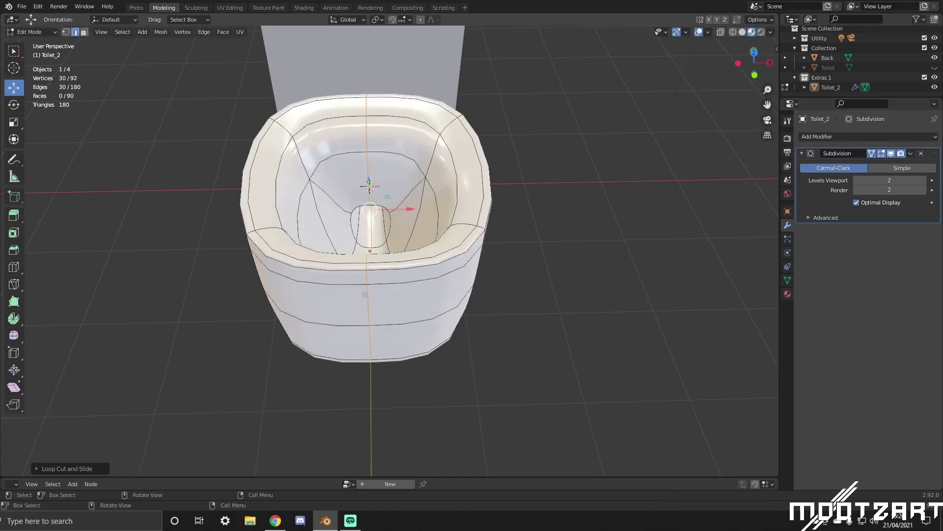
pyautogui.moveTo(368, 295); pyautogui.dragTo(610, 225, button='middle')
pyautogui.hotkey('ctrl', 'z')
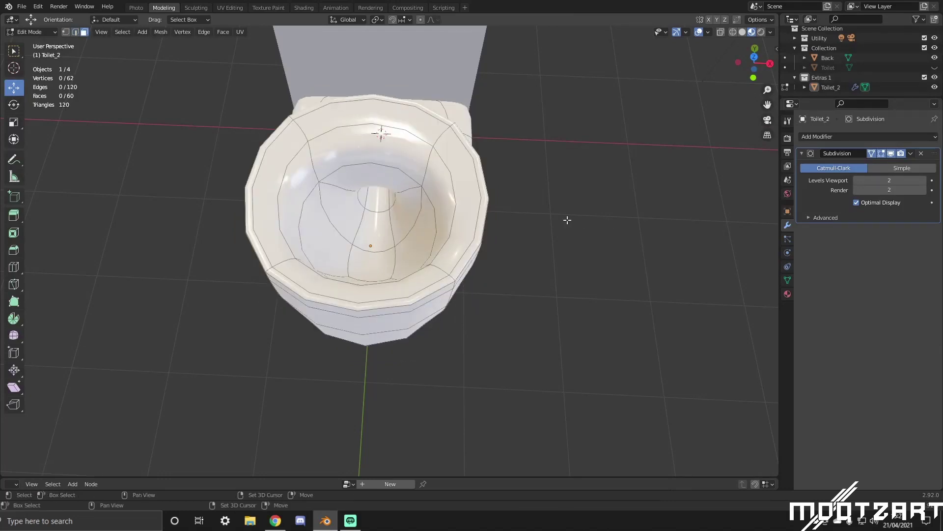
pyautogui.hotkey('ctrl', 'shift', 'z')
pyautogui.moveTo(567, 219); pyautogui.dragTo(594, 224, button='middle')
pyautogui.hotkey('ctrl', 'z')
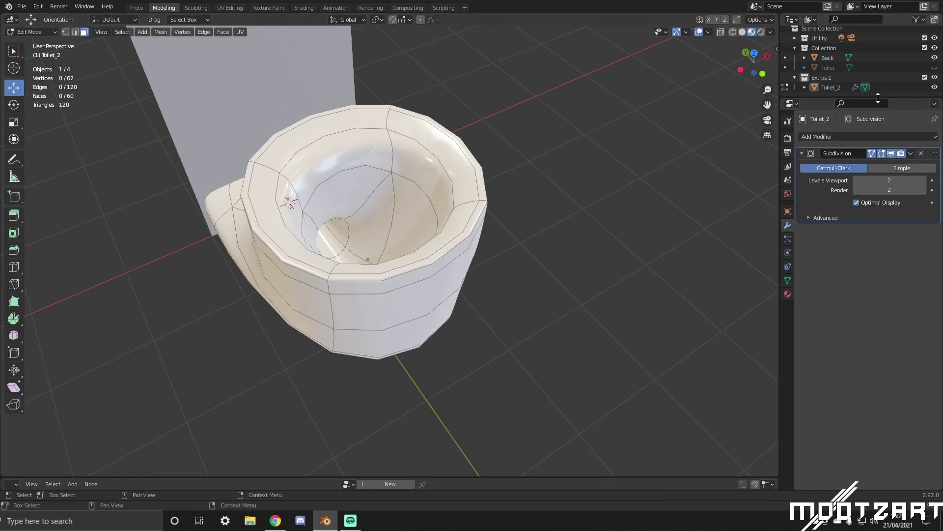
# Delete the old Toilet object from the Outliner and return to Object Mode.
pyautogui.click(834, 67)
pyautogui.rightClick(840, 65)
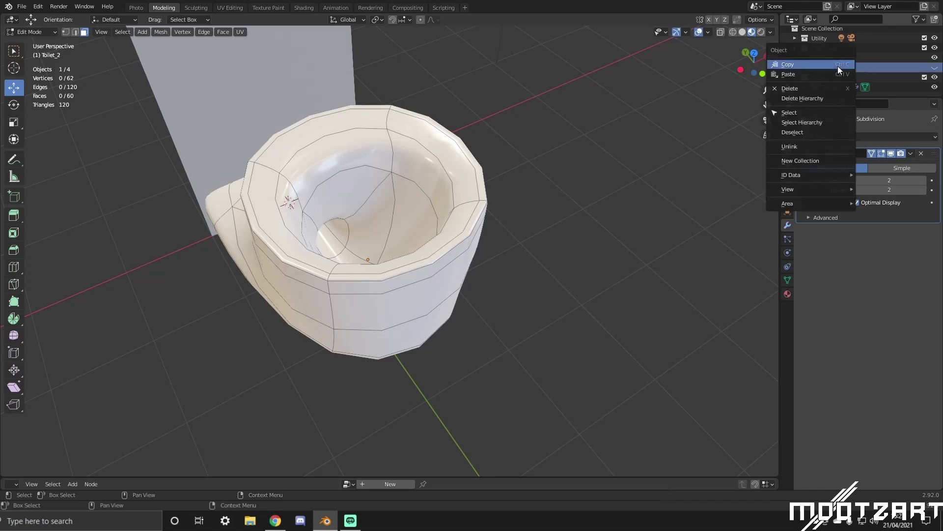
pyautogui.click(815, 90)
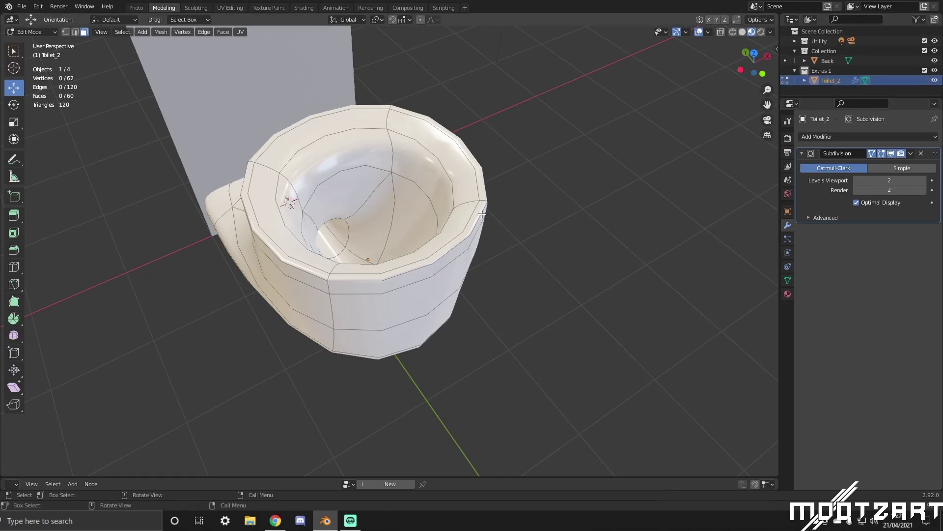
pyautogui.press('Tab')
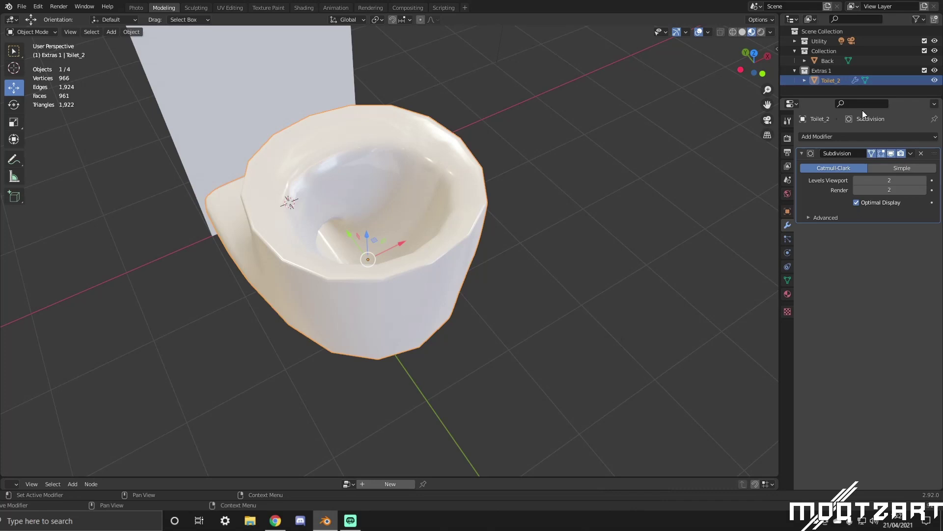
# Duplicate Toilet_2 in place as Toilet_2.001 and begin renaming the copy.
pyautogui.press('Tab')
pyautogui.press('Tab')
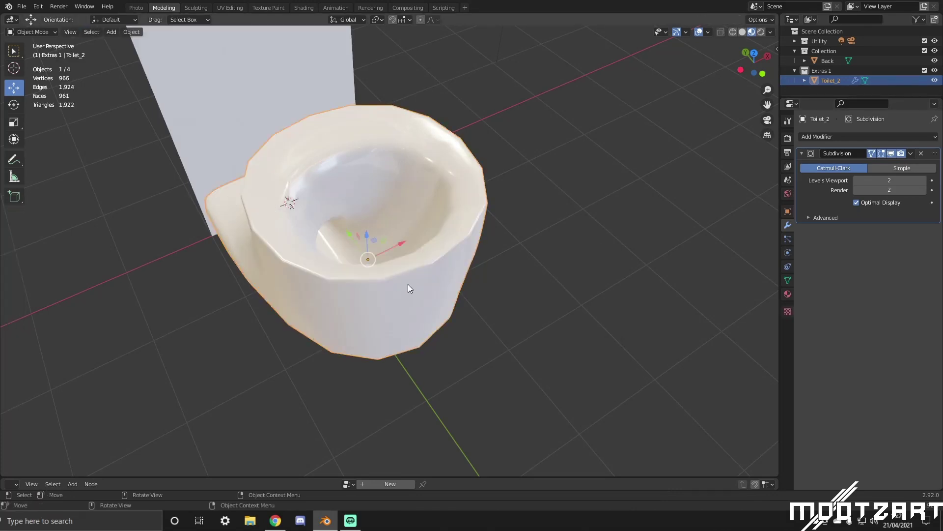
pyautogui.hotkey('shift', 'd')
pyautogui.click(408, 284)
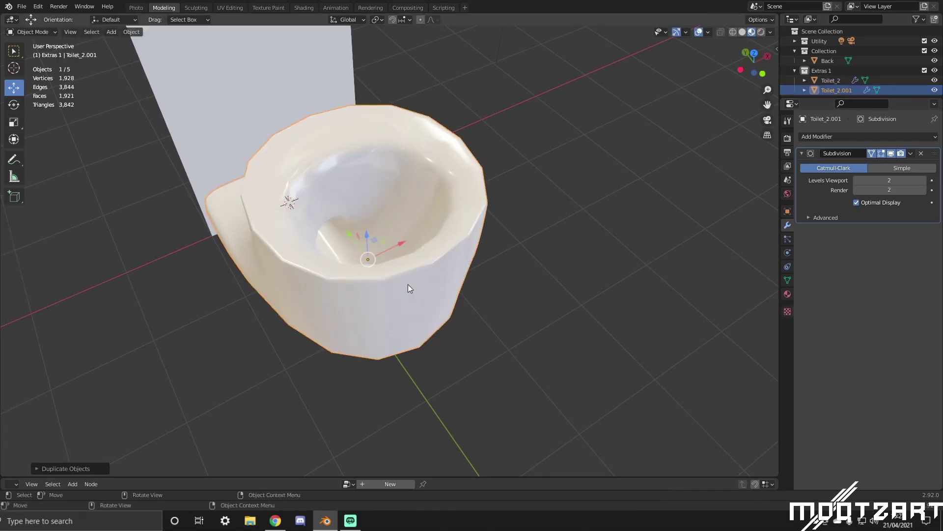
pyautogui.doubleClick(855, 90)
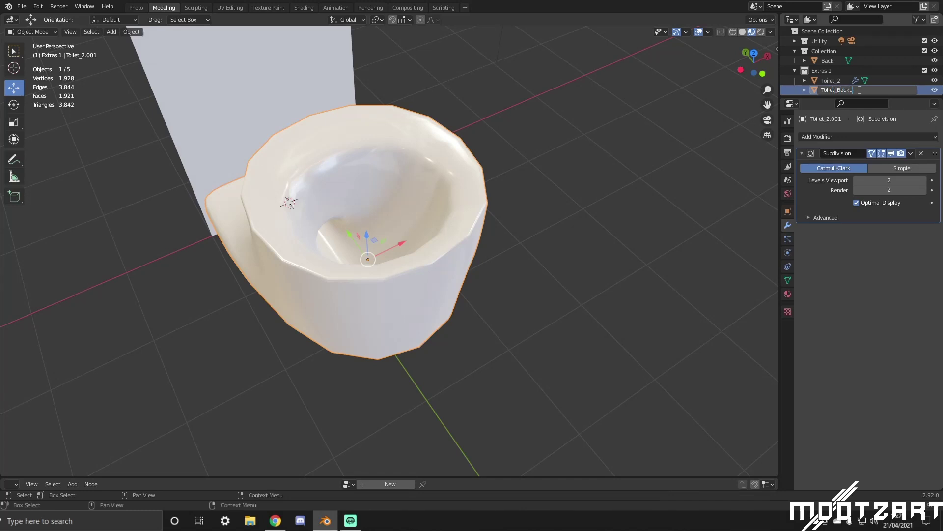
# Move Toilet_2 into Collection, exclude Extras 1 to hide Toilet_Backup, and select Toilet_2.
pyautogui.scroll(-1, 850, 76)
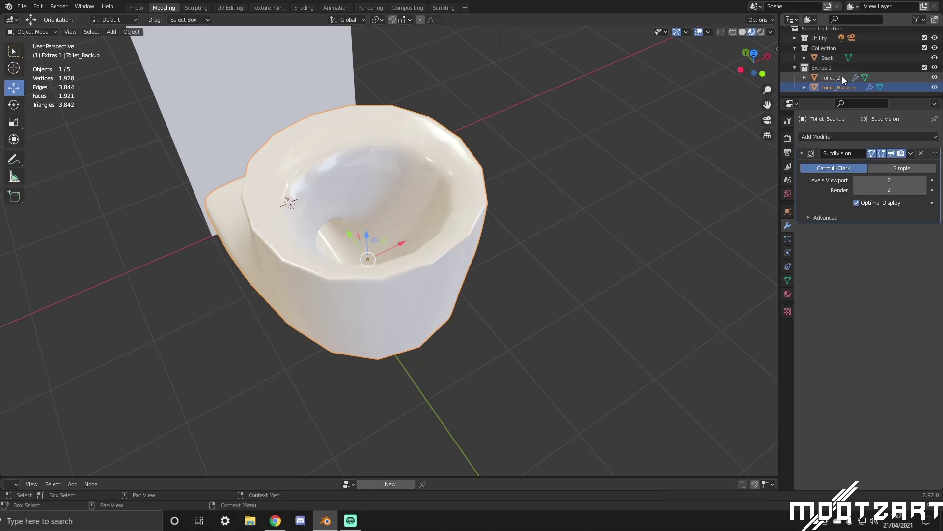
pyautogui.moveTo(838, 78); pyautogui.dragTo(836, 53)
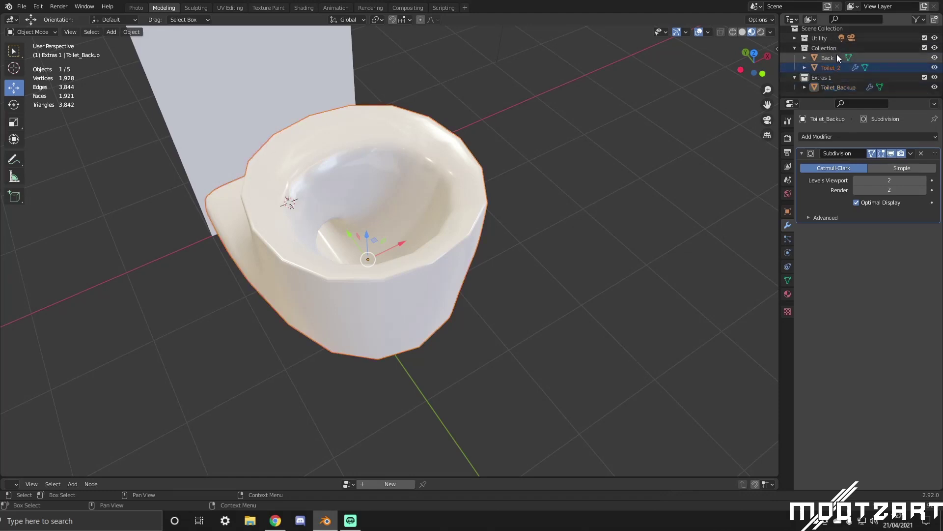
pyautogui.click(838, 87)
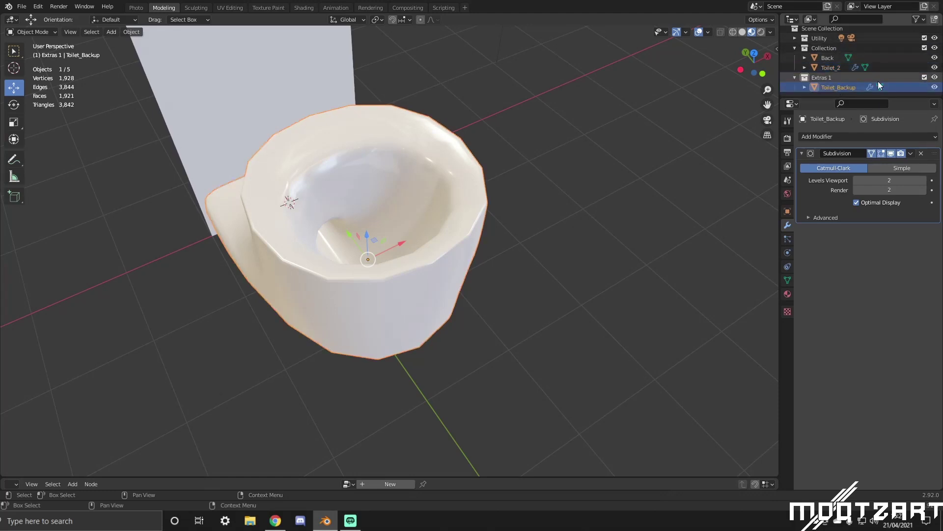
pyautogui.click(925, 78)
pyautogui.click(830, 71)
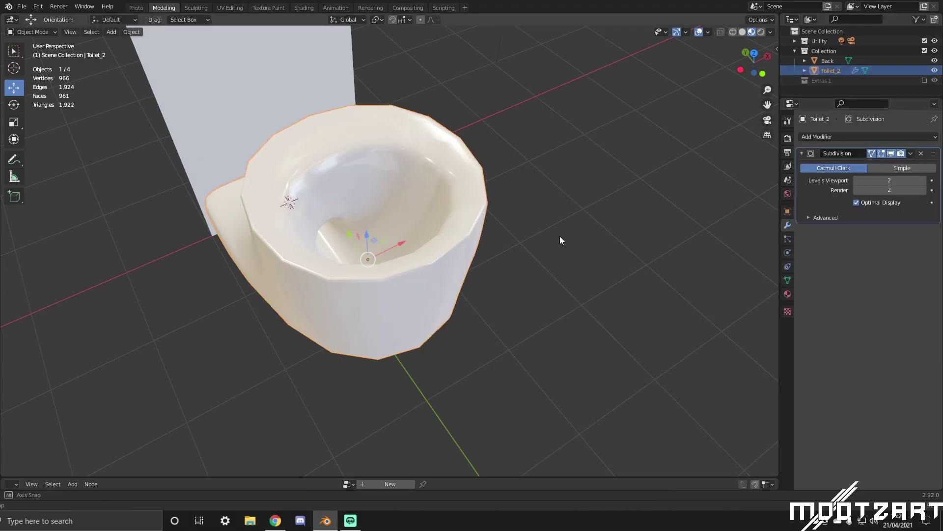
pyautogui.moveTo(561, 238); pyautogui.dragTo(392, 243, button='middle')
# Add an unslid vertical edge loop through the toilet bowl and preview the smoothed result.
pyautogui.press('Tab')
pyautogui.hotkey('ctrl', 'r')
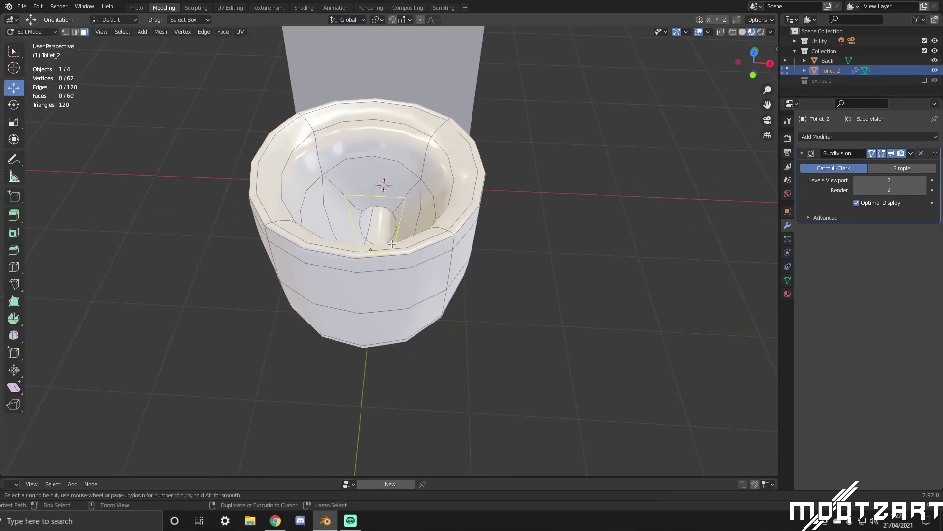
pyautogui.click(391, 270)
pyautogui.rightClick(392, 270)
pyautogui.moveTo(391, 269); pyautogui.dragTo(534, 202, button='middle')
pyautogui.press('Tab')
pyautogui.press('Tab')
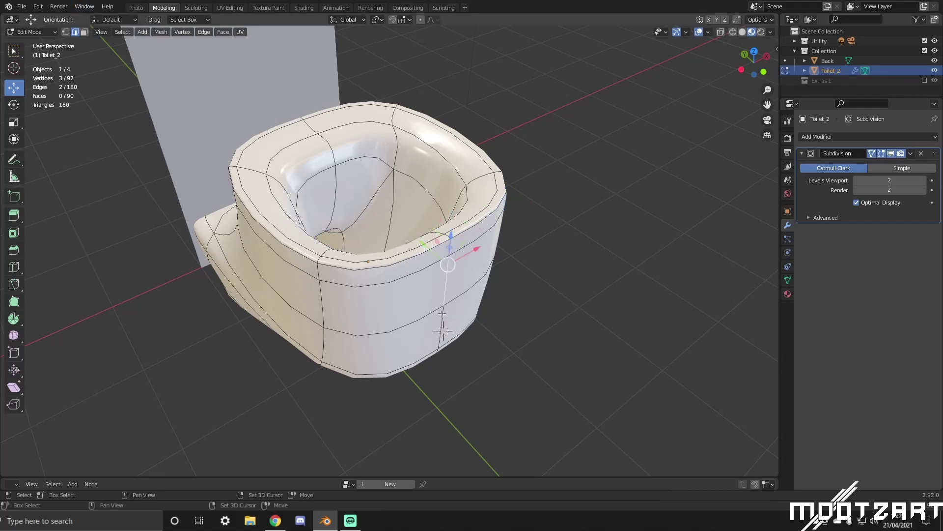
# Pull the selected bowl vertices back along Y and lower the rim edge along Z.
pyautogui.moveTo(443, 329); pyautogui.dragTo(495, 226, button='middle')
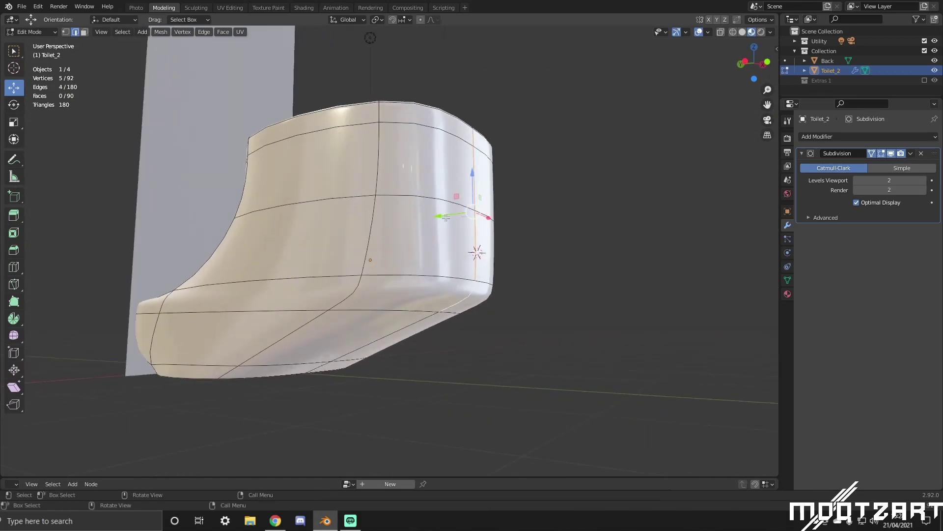
pyautogui.moveTo(446, 217); pyautogui.dragTo(462, 213)
pyautogui.moveTo(462, 213); pyautogui.dragTo(476, 246, button='middle')
pyautogui.click(491, 199)
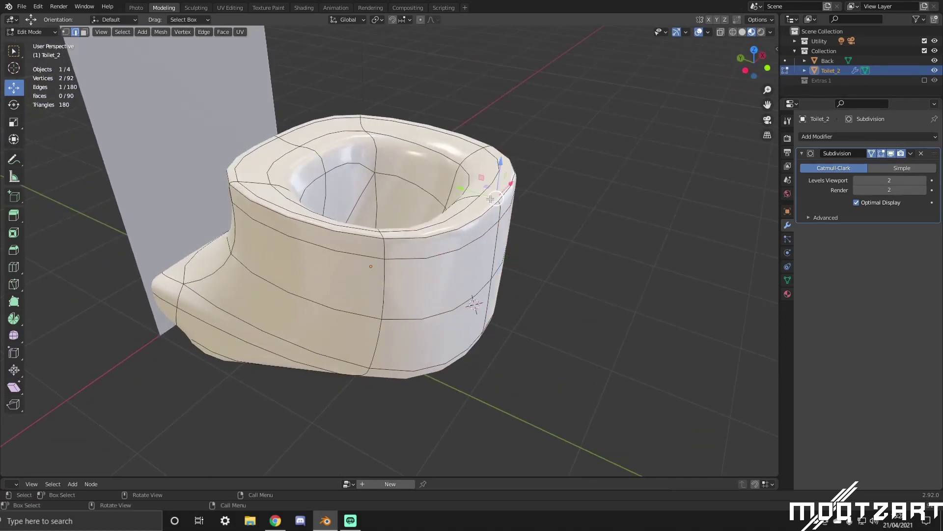
pyautogui.moveTo(501, 170); pyautogui.dragTo(502, 184)
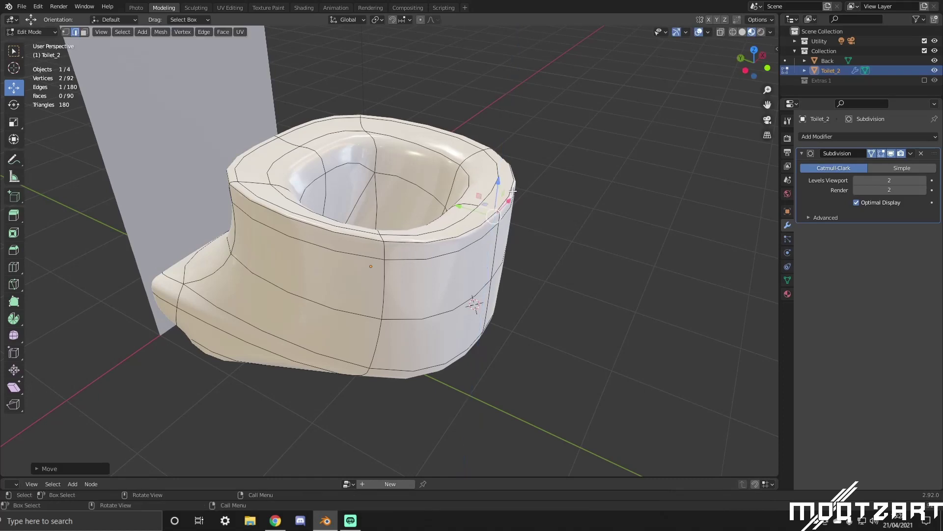
pyautogui.moveTo(506, 183); pyautogui.dragTo(552, 157, button='middle')
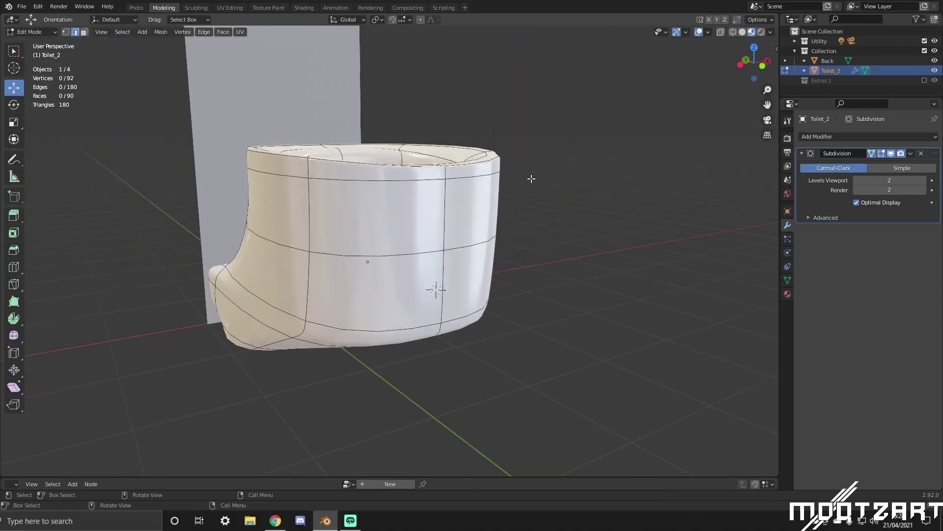
pyautogui.press('Tab')
pyautogui.moveTo(532, 179); pyautogui.dragTo(573, 208, button='middle')
pyautogui.press('Tab')
pyautogui.press('Tab')
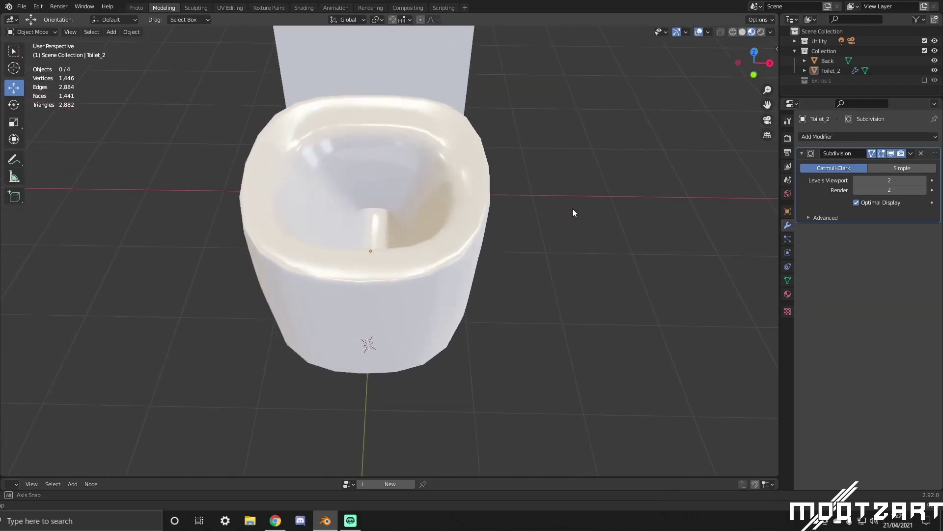
pyautogui.press('Tab')
pyautogui.scroll(4, 383, 196)
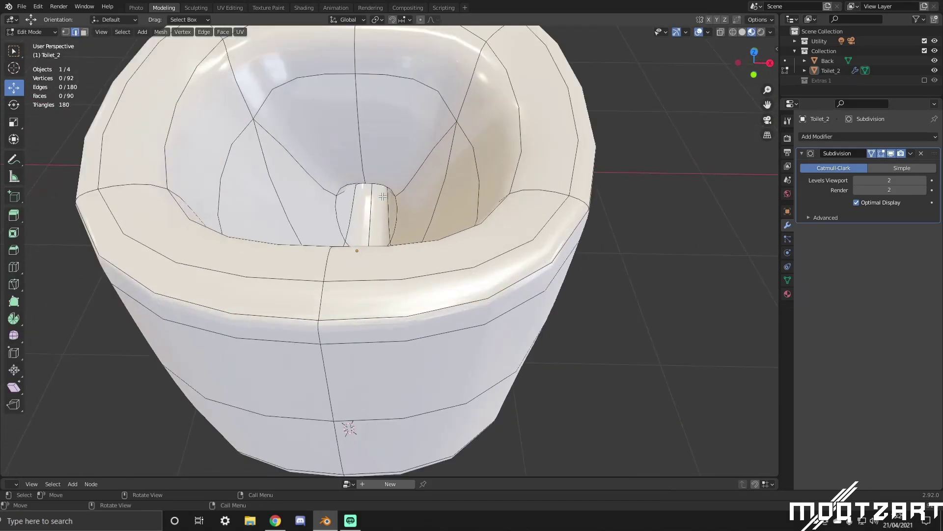
pyautogui.moveTo(390, 183); pyautogui.dragTo(433, 289, button='middle')
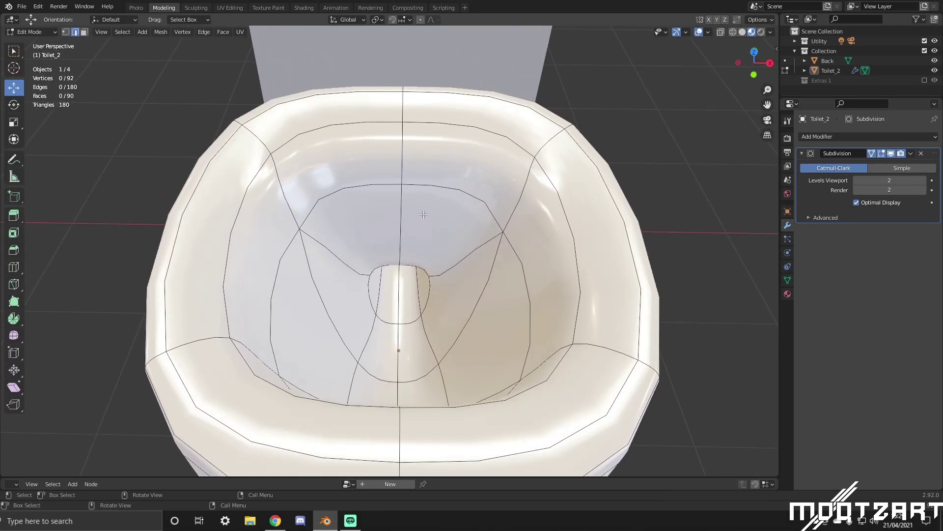
pyautogui.moveTo(423, 215); pyautogui.dragTo(371, 229, button='middle')
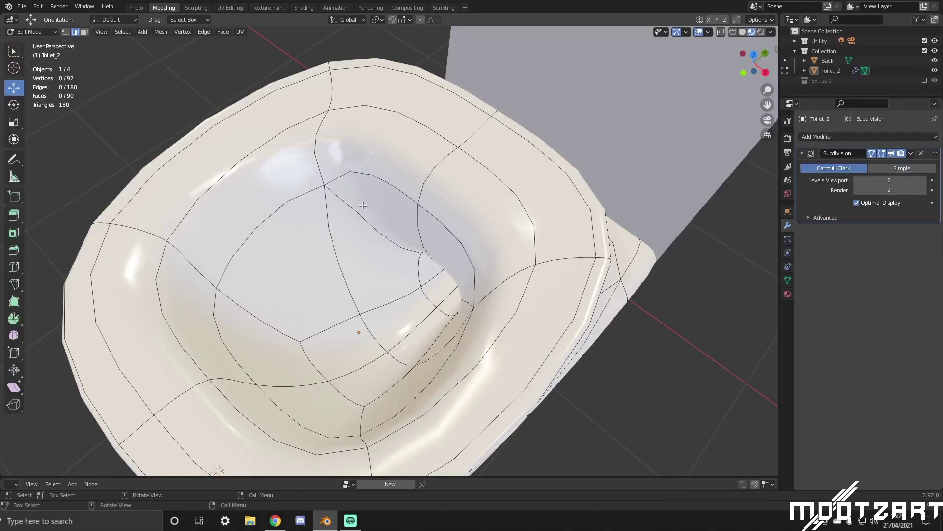
pyautogui.press('Tab')
pyautogui.moveTo(347, 195); pyautogui.dragTo(364, 177, button='middle')
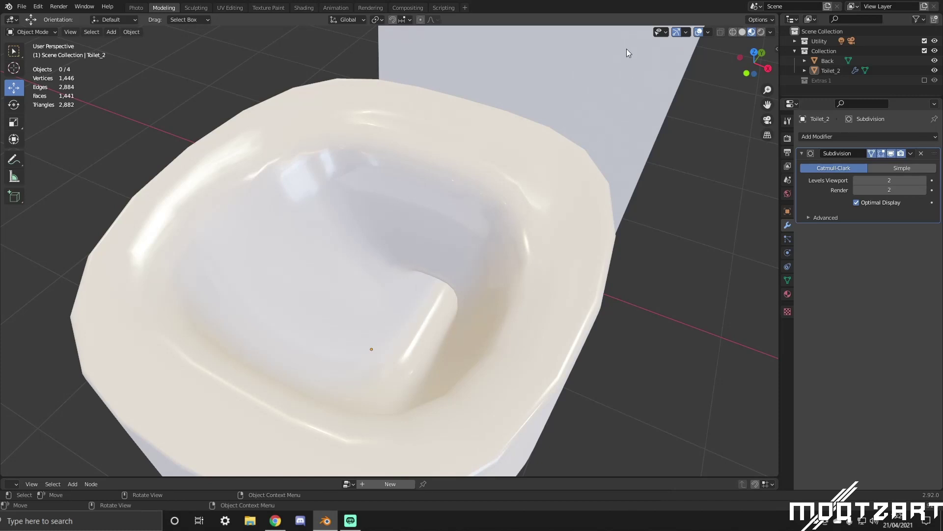
pyautogui.scroll(-3, 443, 231)
pyautogui.moveTo(467, 228); pyautogui.dragTo(409, 202, button='middle')
pyautogui.scroll(-3, 409, 202)
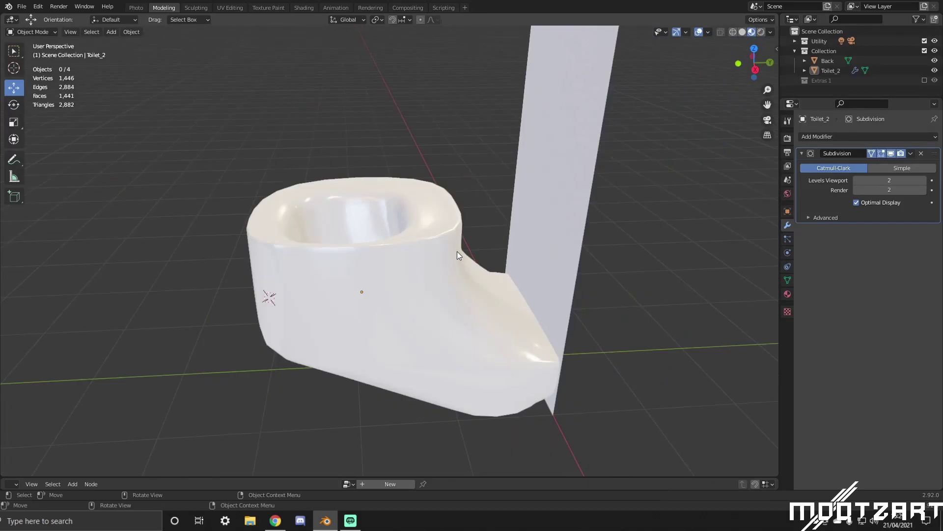
pyautogui.moveTo(457, 255); pyautogui.dragTo(522, 293, button='middle')
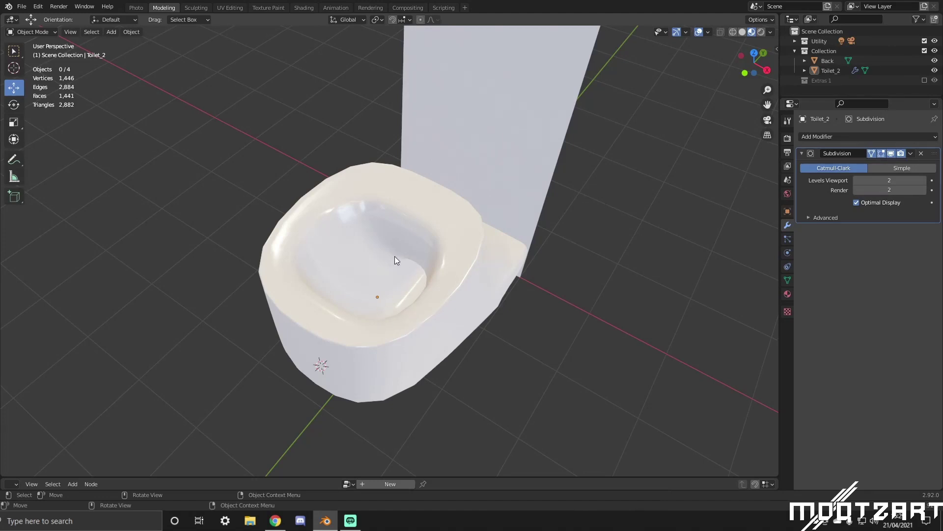
pyautogui.scroll(3, 391, 253)
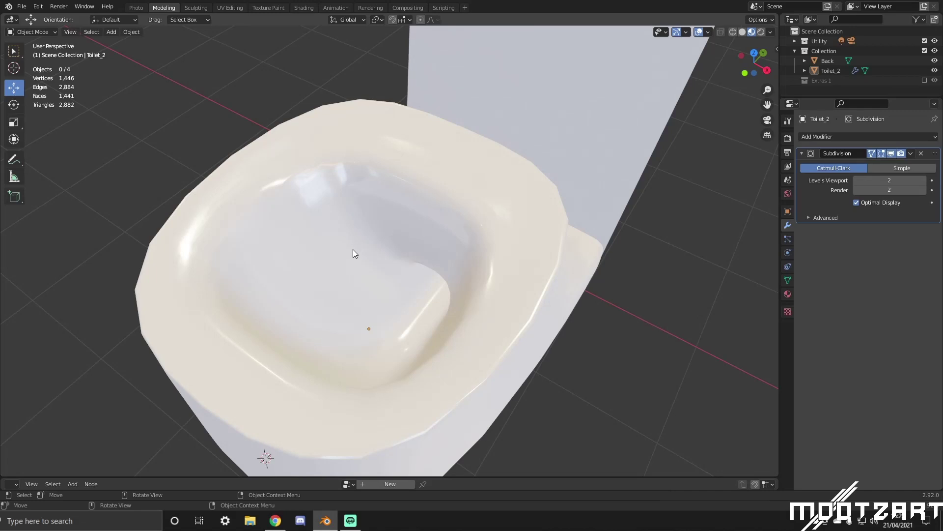
pyautogui.moveTo(353, 250)
pyautogui.mouseDown(button='middle')
pyautogui.moveTo(386, 221)
pyautogui.moveTo(340, 248)
pyautogui.mouseUp(button='middle')
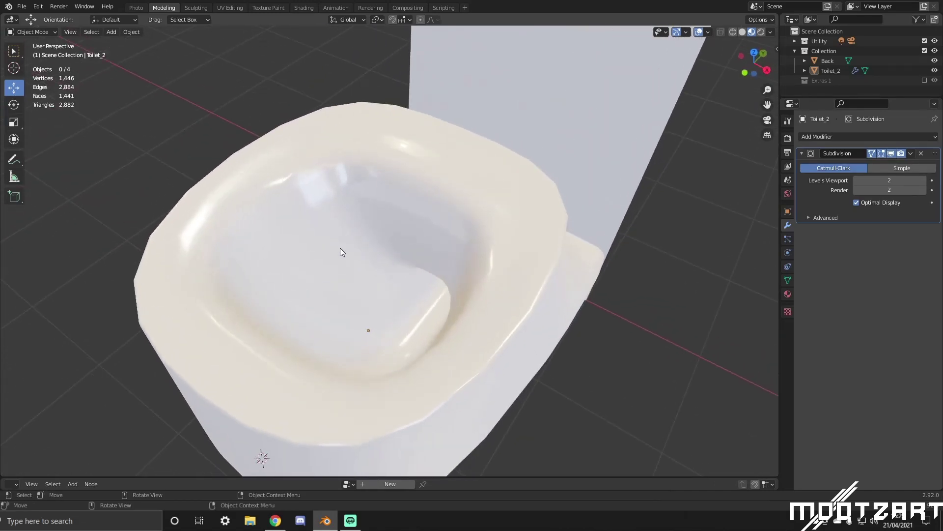
pyautogui.press('Tab')
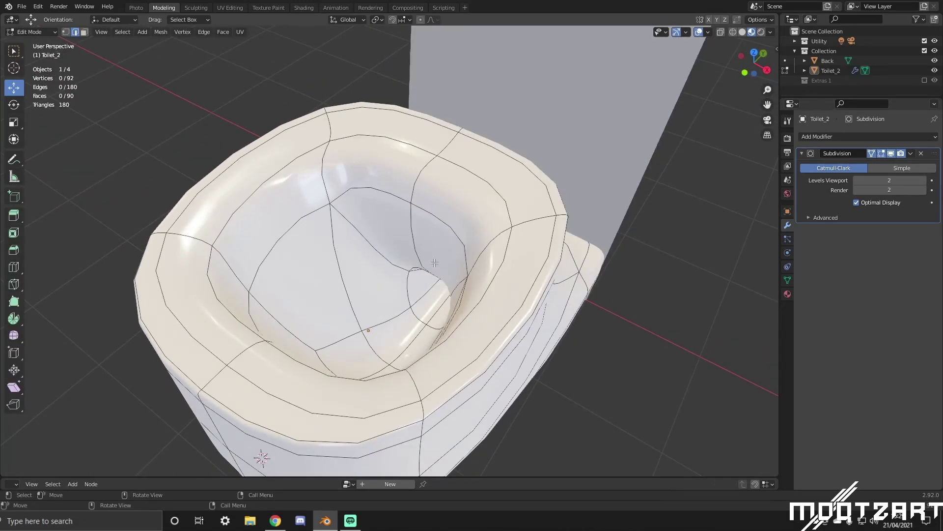
pyautogui.moveTo(314, 288); pyautogui.dragTo(298, 257, button='middle')
pyautogui.scroll(3, 298, 256)
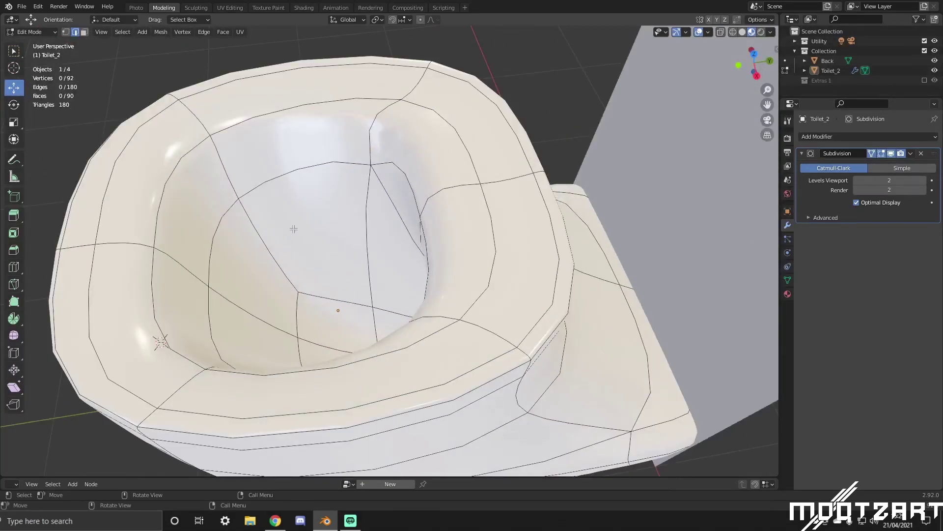
pyautogui.press('Tab')
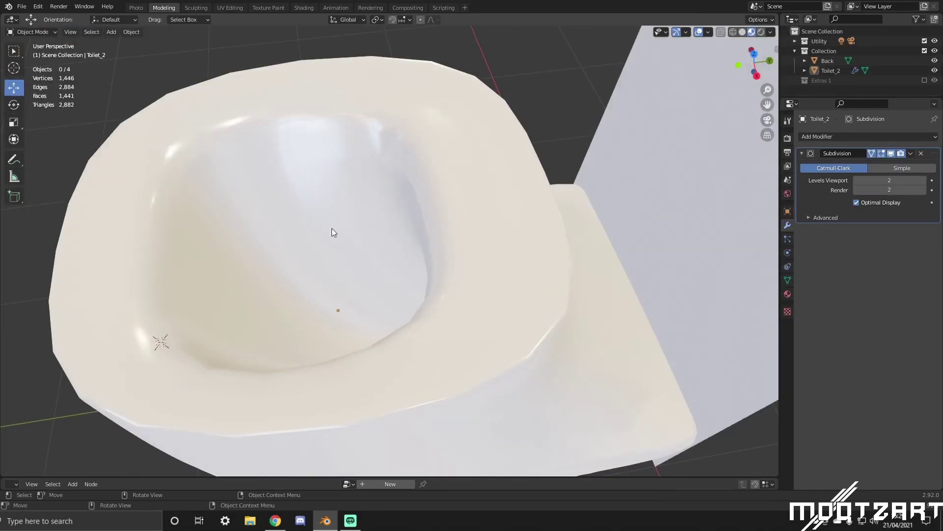
pyautogui.moveTo(384, 178); pyautogui.dragTo(529, 215, button='middle')
pyautogui.scroll(4, 471, 282)
pyautogui.scroll(-4, 470, 275)
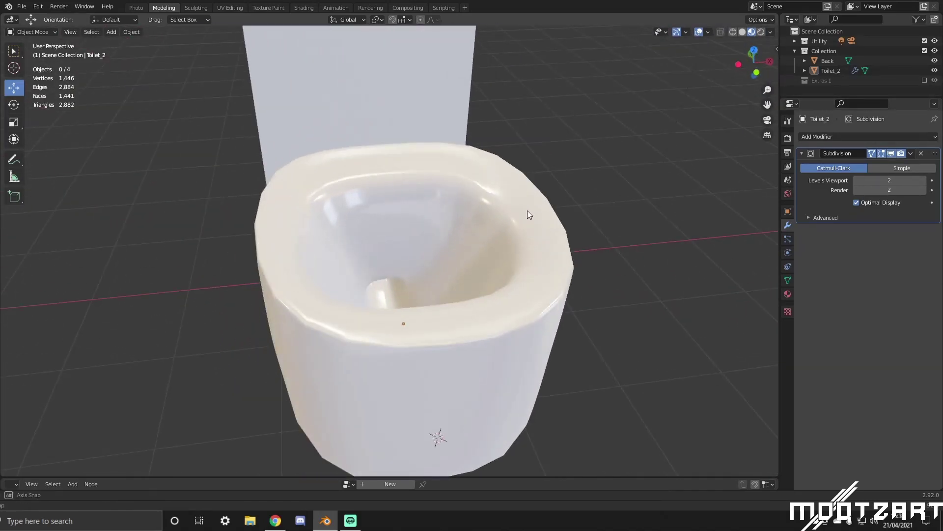
pyautogui.moveTo(474, 201); pyautogui.dragTo(416, 180, button='middle')
pyautogui.click(859, 180)
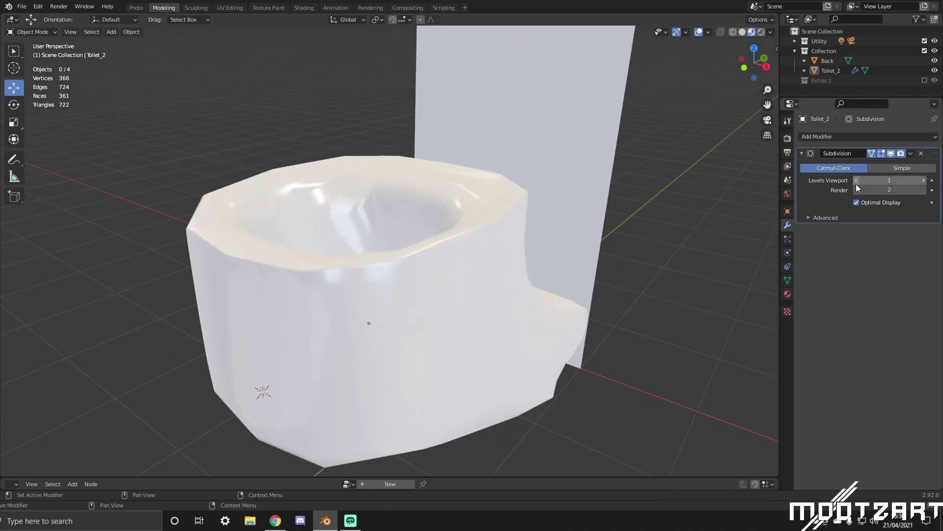
pyautogui.moveTo(688, 268); pyautogui.dragTo(688, 219, button='middle')
pyautogui.click(924, 180)
pyautogui.press('Tab')
pyautogui.moveTo(437, 287); pyautogui.dragTo(597, 255, button='middle')
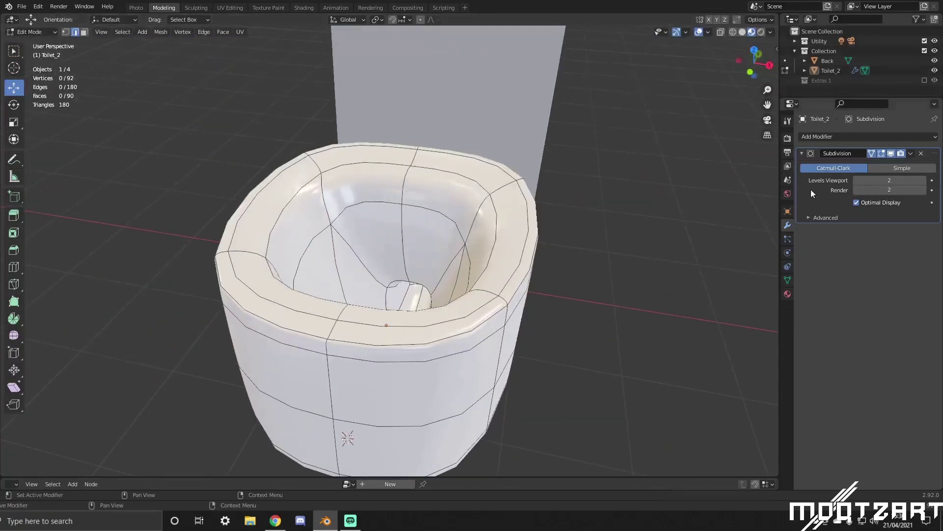
pyautogui.click(867, 154)
pyautogui.moveTo(713, 262); pyautogui.dragTo(597, 308, button='middle')
pyautogui.click(872, 153)
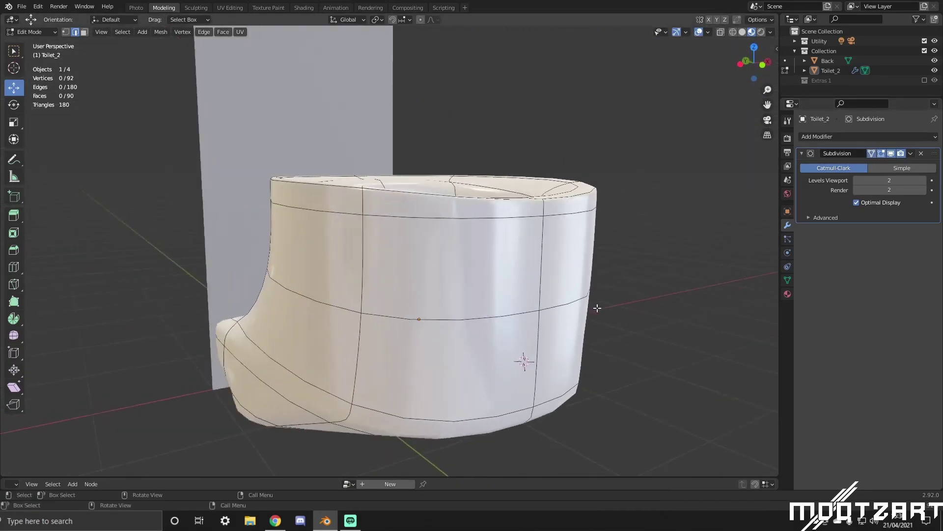
pyautogui.moveTo(537, 257); pyautogui.dragTo(579, 248, button='middle')
pyautogui.press('Tab')
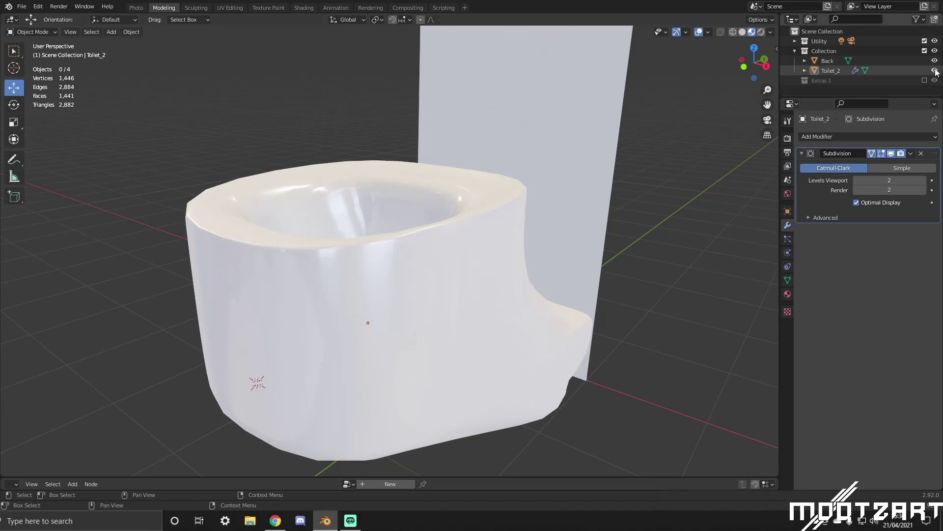
pyautogui.click(934, 70)
pyautogui.click(935, 70)
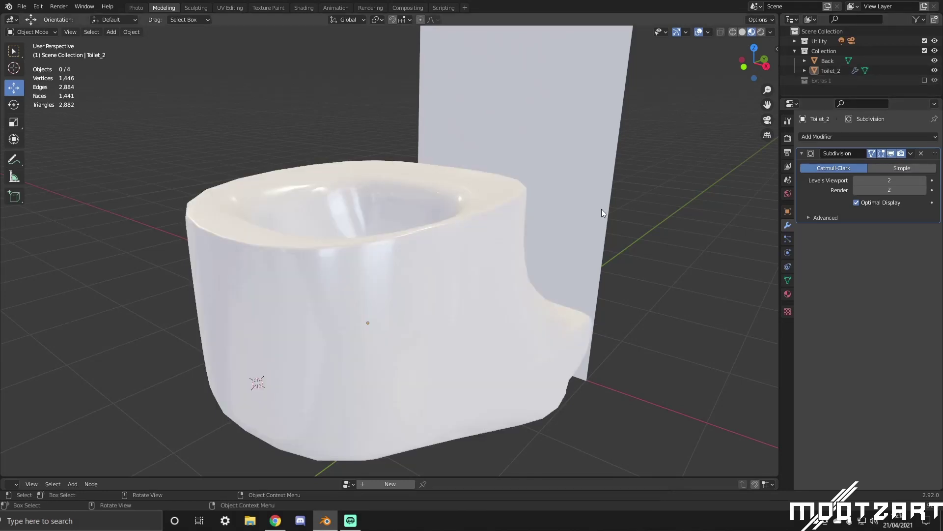
pyautogui.scroll(3, 477, 288)
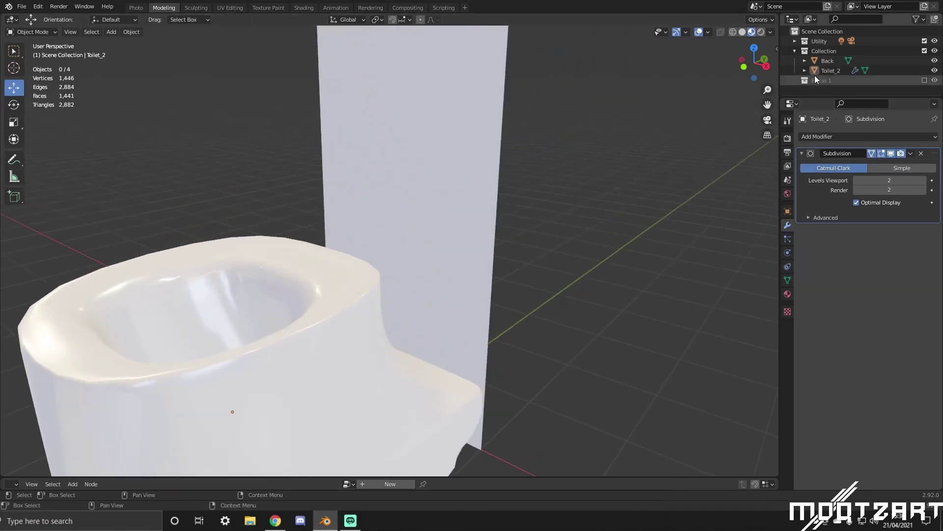
# Select the Back plane and enter Edit Mode on its mesh.
pyautogui.click(388, 119)
pyautogui.scroll(-6, 461, 185)
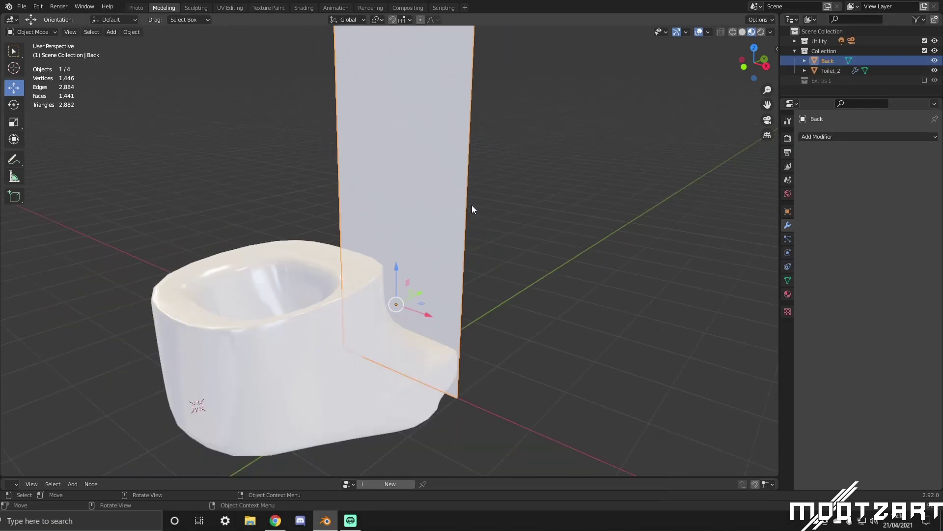
pyautogui.scroll(2, 444, 245)
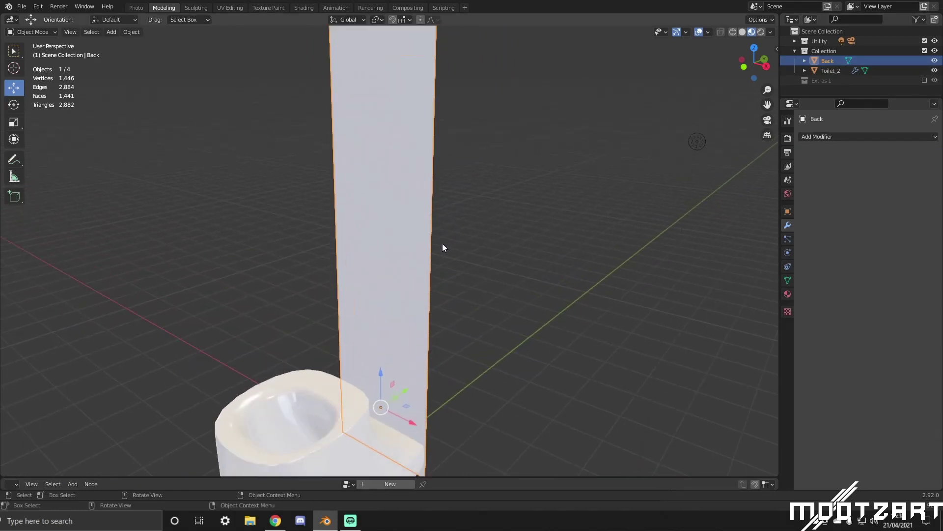
pyautogui.moveTo(423, 280); pyautogui.dragTo(476, 226, button='middle')
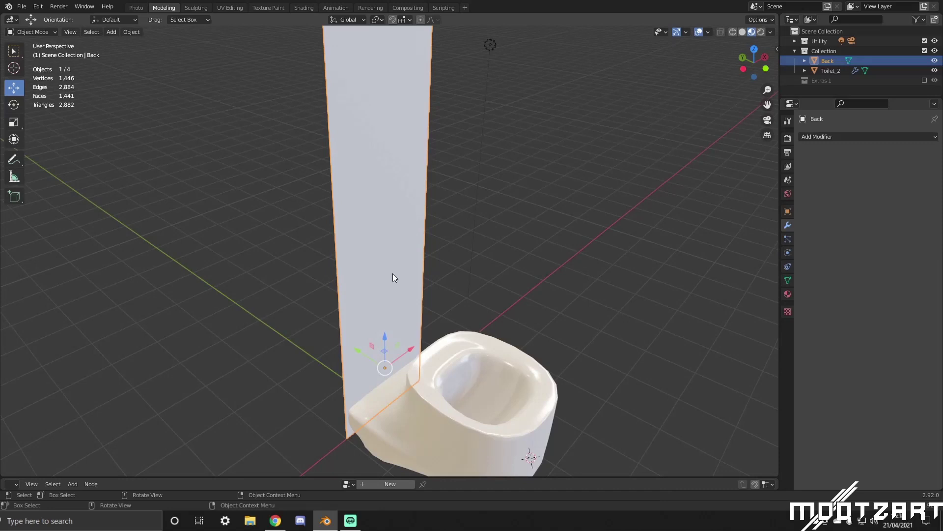
pyautogui.press('Tab')
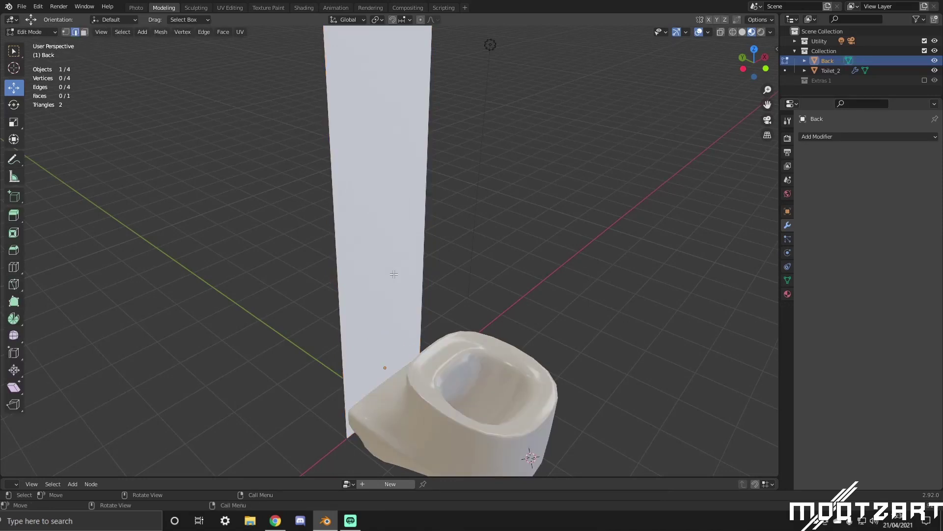
# Add two horizontal loop cuts across the back panel.
pyautogui.hotkey('ctrl', 'r')
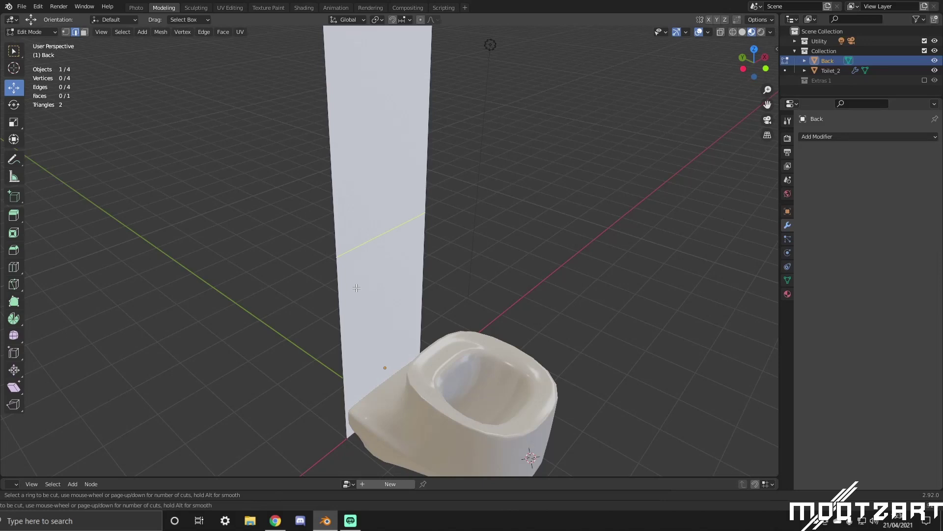
pyautogui.click(357, 287)
pyautogui.click(523, 227)
pyautogui.moveTo(522, 228)
pyautogui.mouseDown(button='middle')
pyautogui.moveTo(512, 194)
pyautogui.moveTo(539, 181)
pyautogui.moveTo(526, 190)
pyautogui.moveTo(532, 202)
pyautogui.moveTo(570, 226)
pyautogui.moveTo(509, 223)
pyautogui.mouseUp(button='middle')
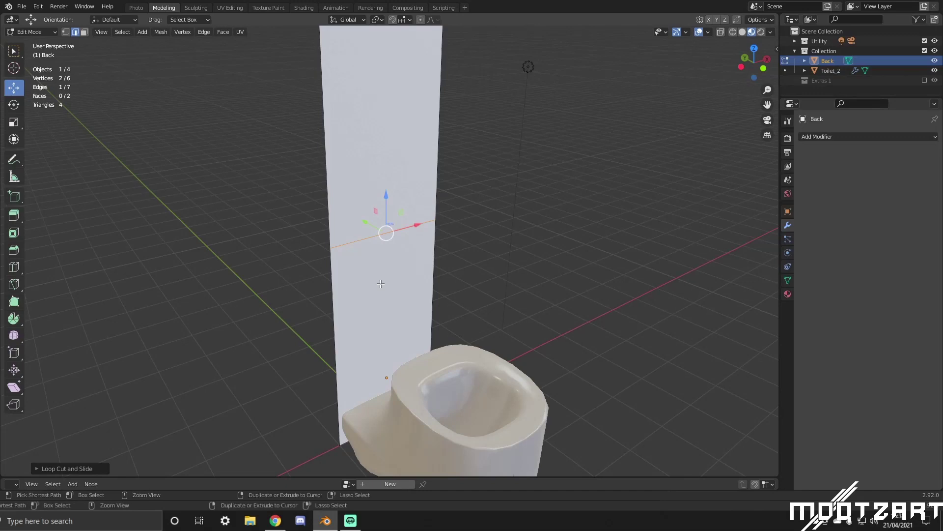
pyautogui.hotkey('ctrl', 'r')
pyautogui.click(345, 288)
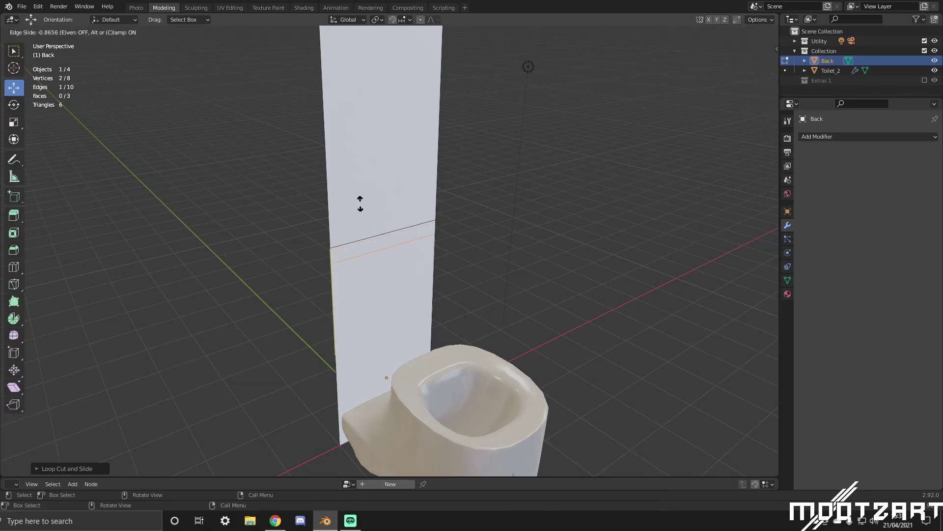
pyautogui.click(361, 203)
# Select both loops and raise them along Z to form a narrow middle strip.
pyautogui.moveTo(399, 241); pyautogui.dragTo(335, 189, button='middle')
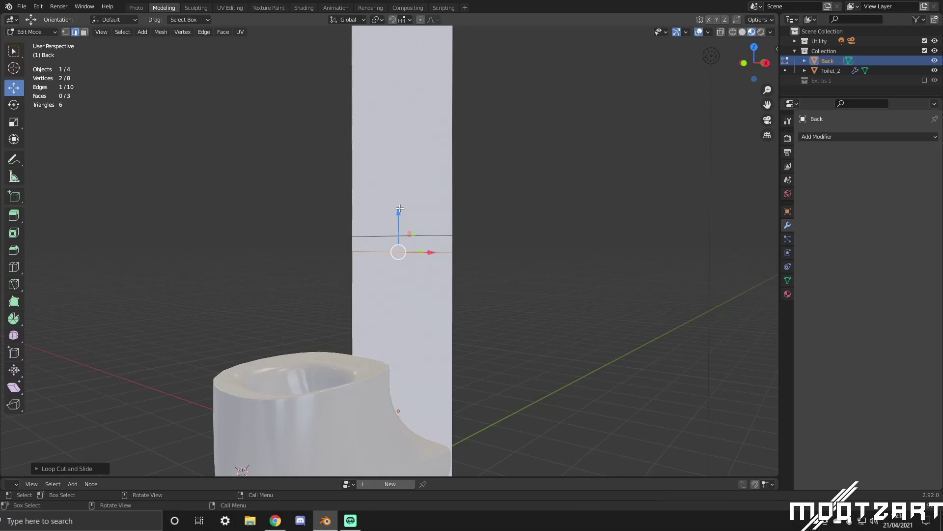
pyautogui.keyDown('shift'); pyautogui.click(424, 236); pyautogui.keyUp('shift')
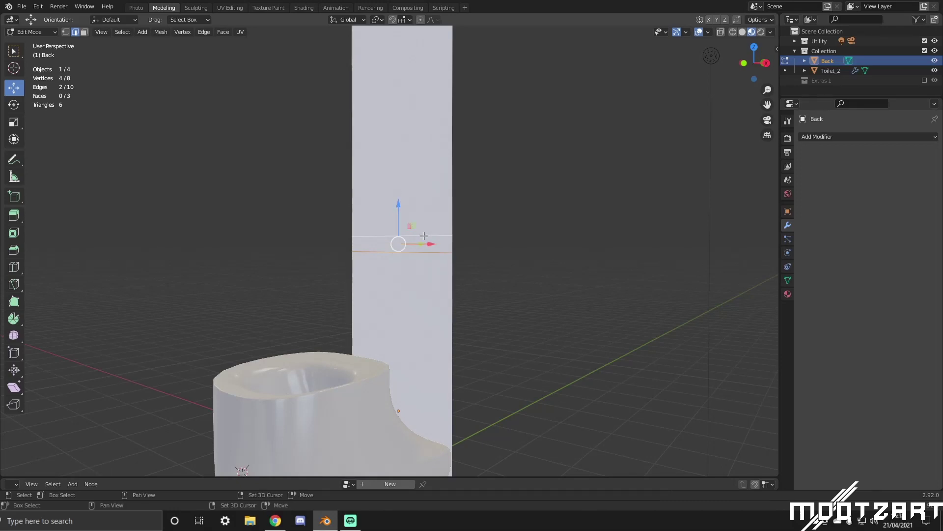
pyautogui.press('g')
pyautogui.press('z')
pyautogui.click(403, 175)
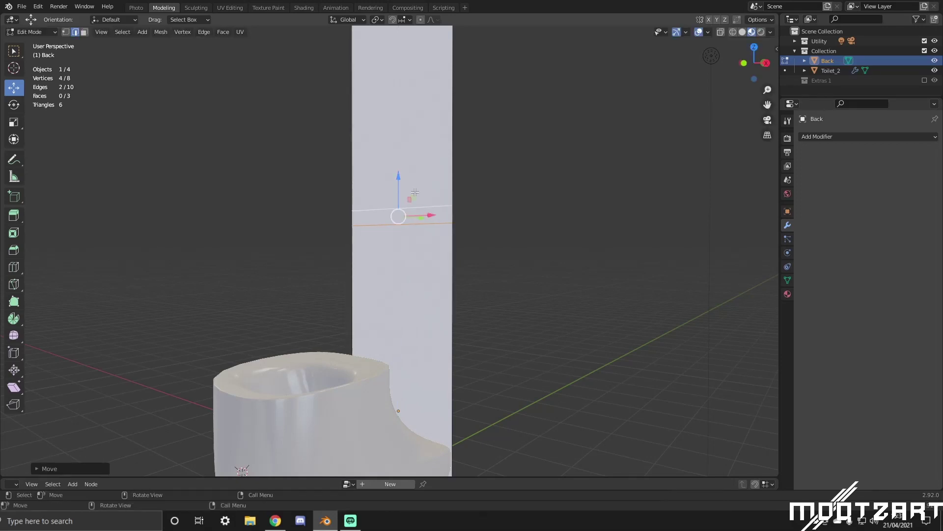
pyautogui.moveTo(437, 221); pyautogui.dragTo(376, 202, button='middle')
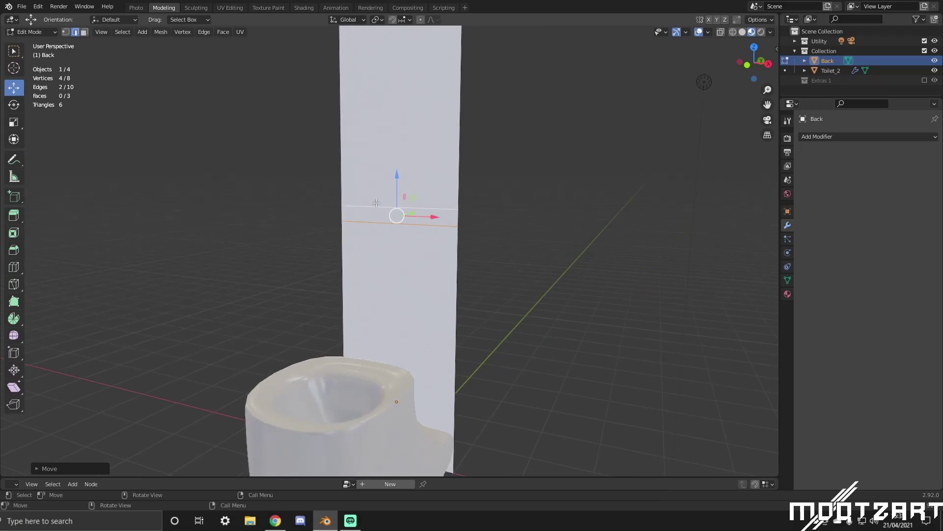
pyautogui.click(84, 32)
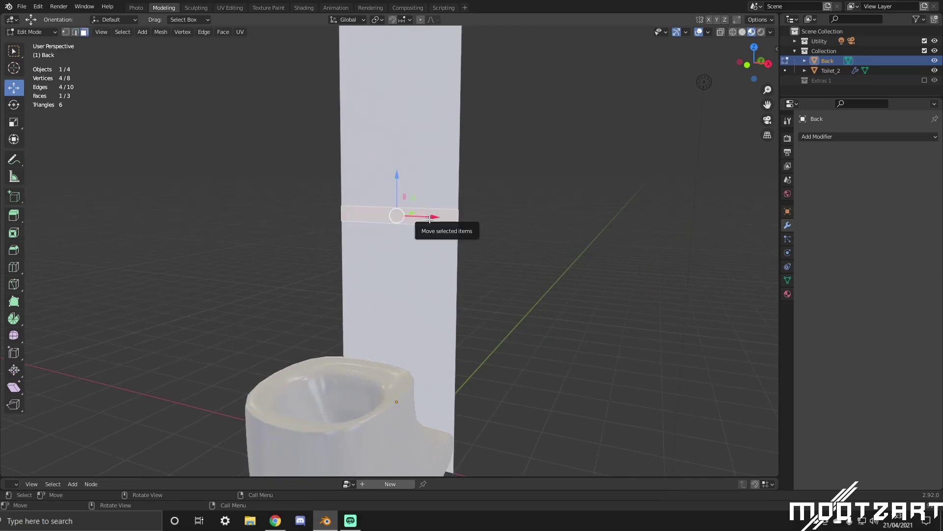
# Inset the strip face, then scale the inset down in X and Y to a small centre square.
pyautogui.press('i')
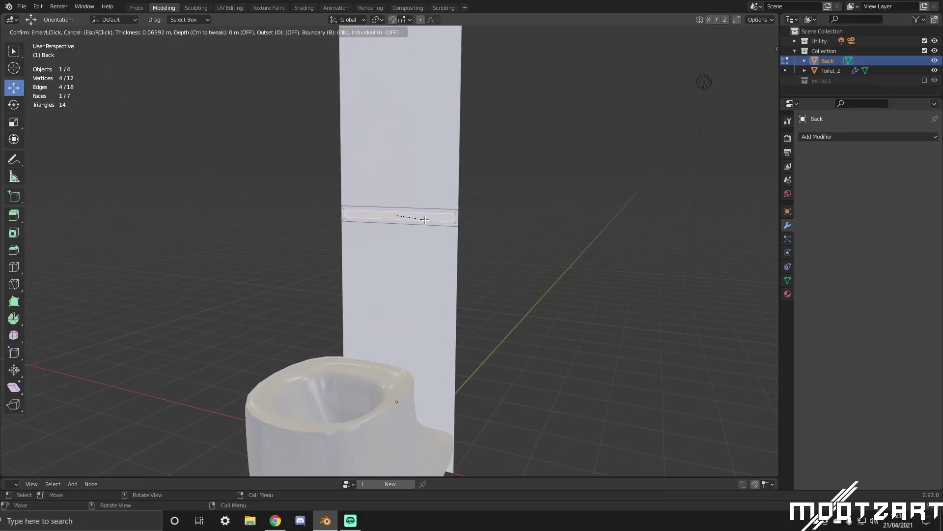
pyautogui.click(426, 220)
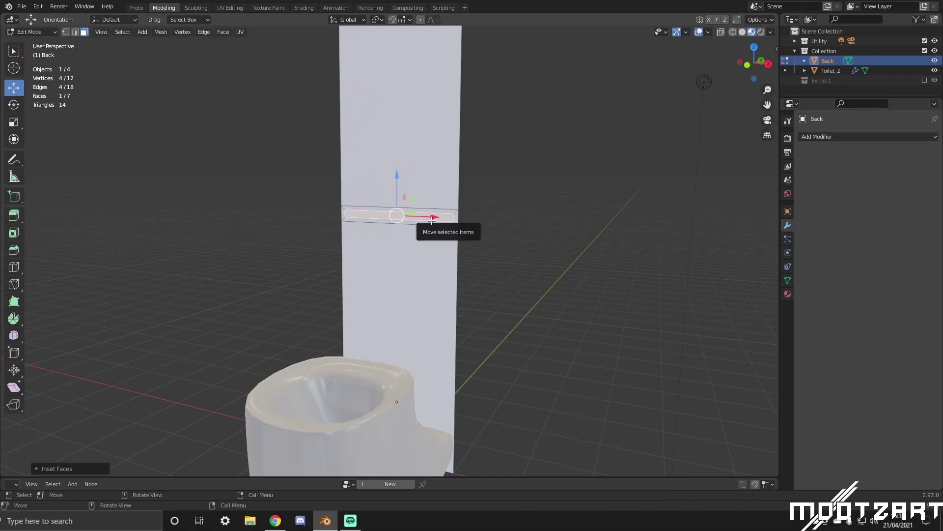
pyautogui.press('s')
pyautogui.hotkey('shift', 'z')
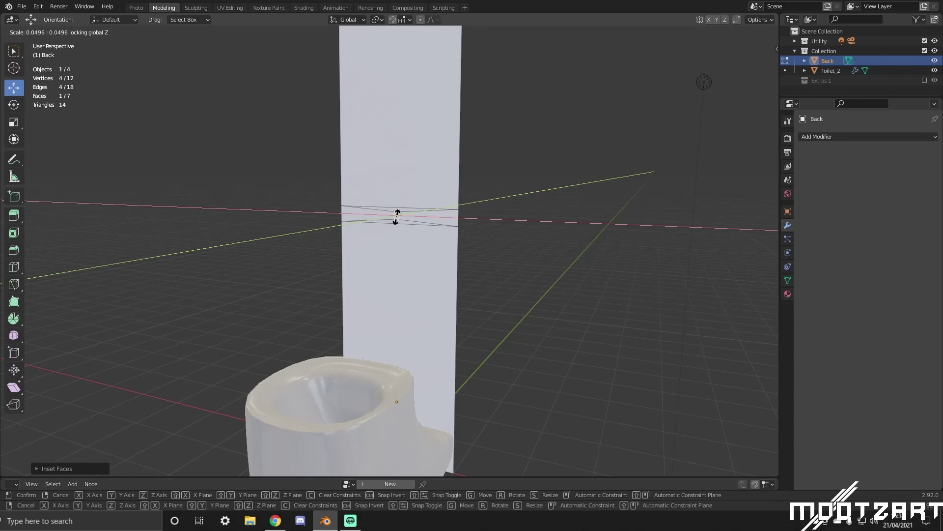
pyautogui.click(397, 216)
pyautogui.moveTo(397, 216); pyautogui.dragTo(480, 222, button='middle')
pyautogui.press('Tab')
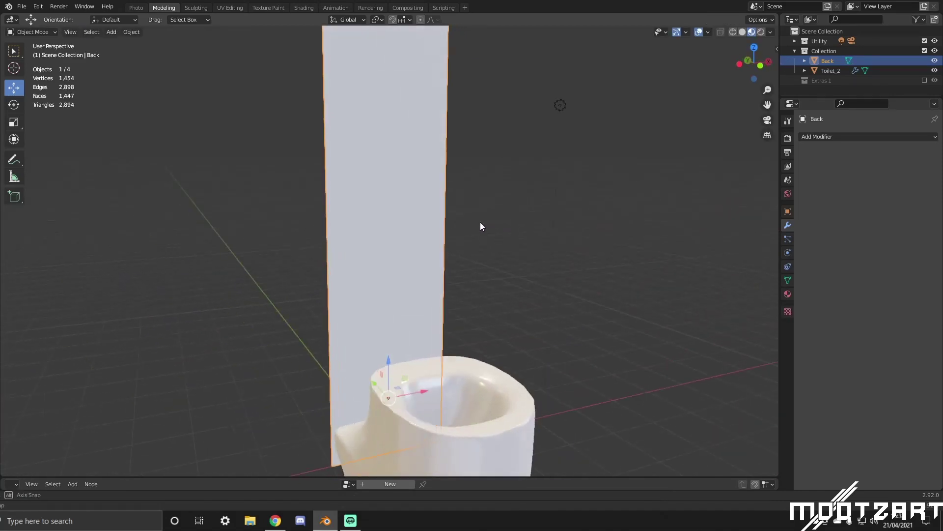
# Extrude the small centre square inward to recess it into the panel.
pyautogui.press('Tab')
pyautogui.scroll(5, 408, 222)
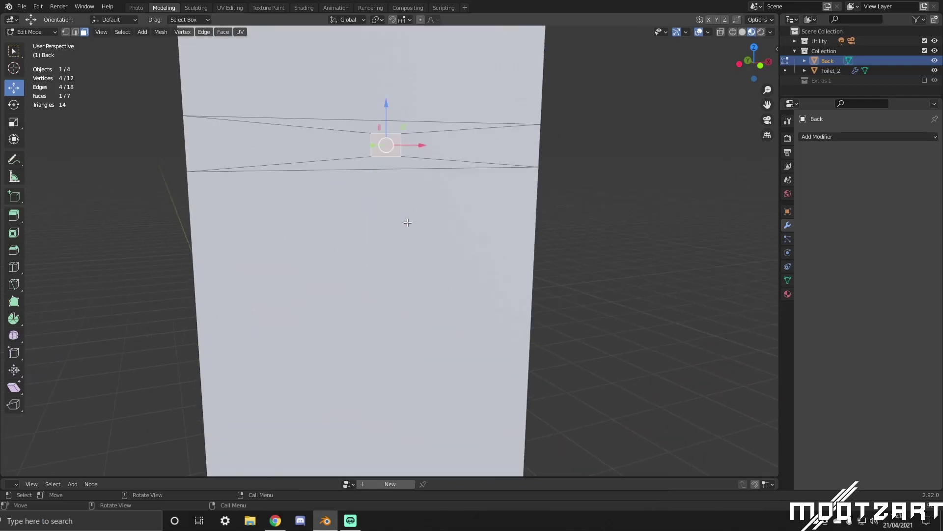
pyautogui.moveTo(408, 222); pyautogui.dragTo(433, 282, button='middle')
pyautogui.scroll(-2, 427, 235)
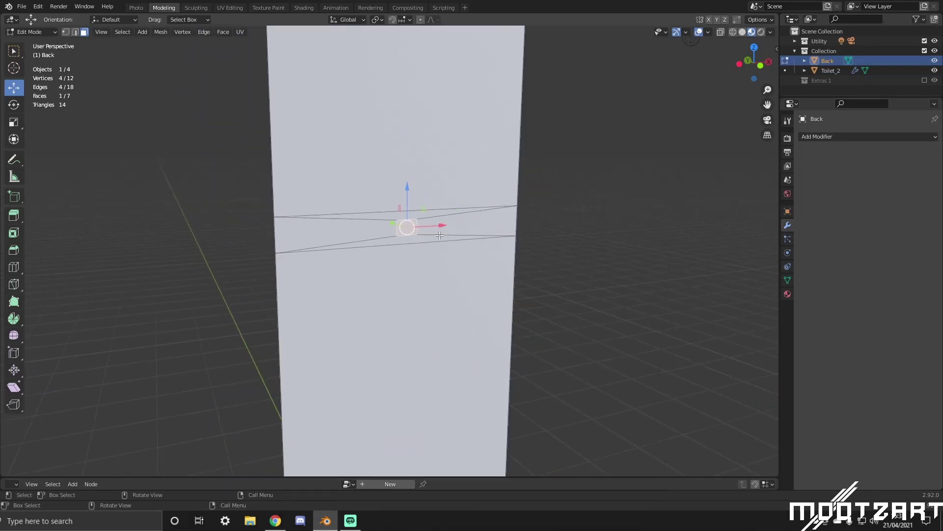
pyautogui.scroll(4, 440, 236)
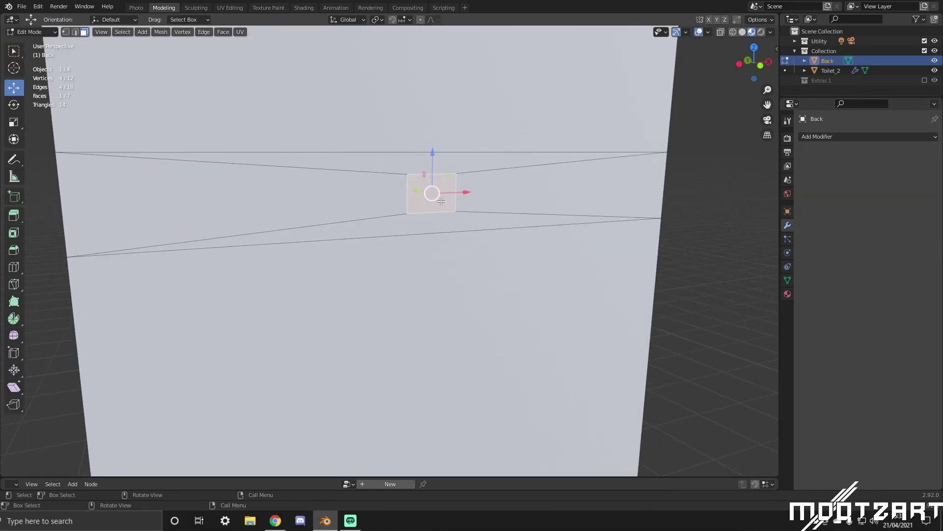
pyautogui.press('e')
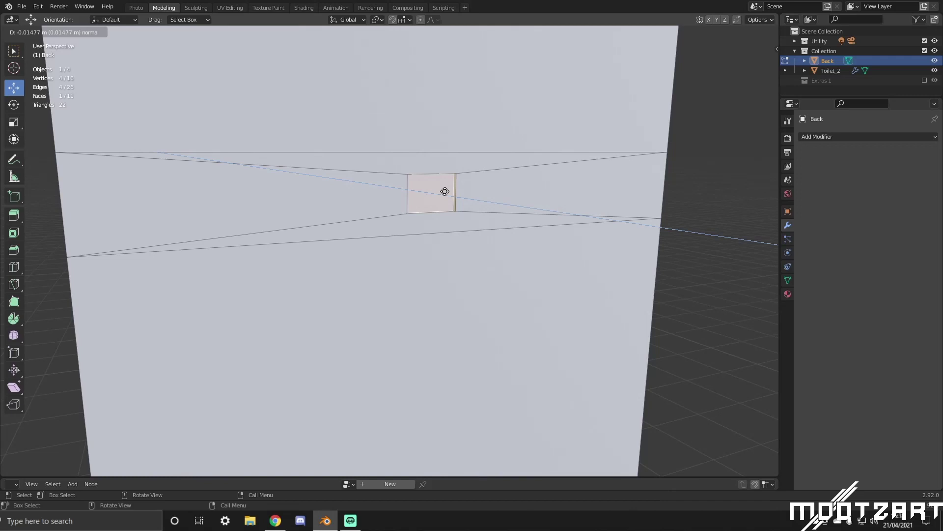
pyautogui.click(444, 191)
# Inset the recessed square, round it with To Sphere, and extrude the button face outward.
pyautogui.press('i')
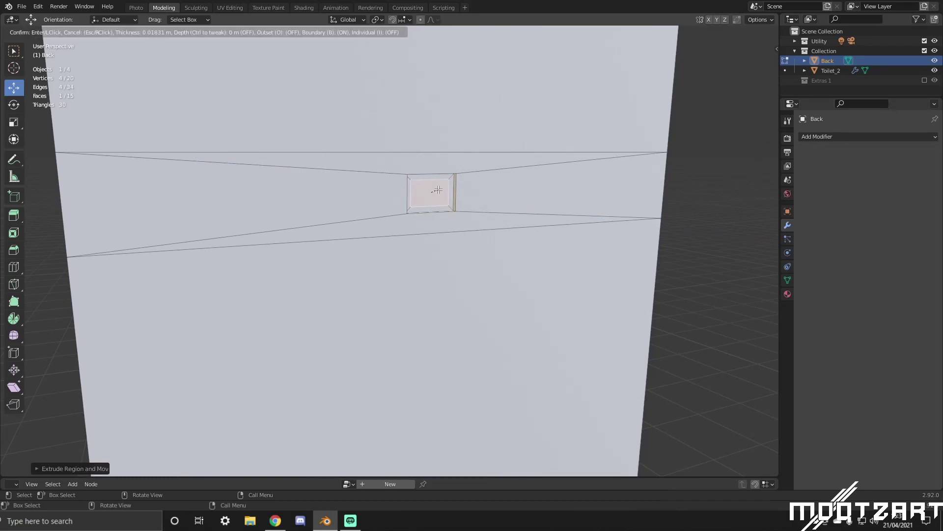
pyautogui.click(438, 190)
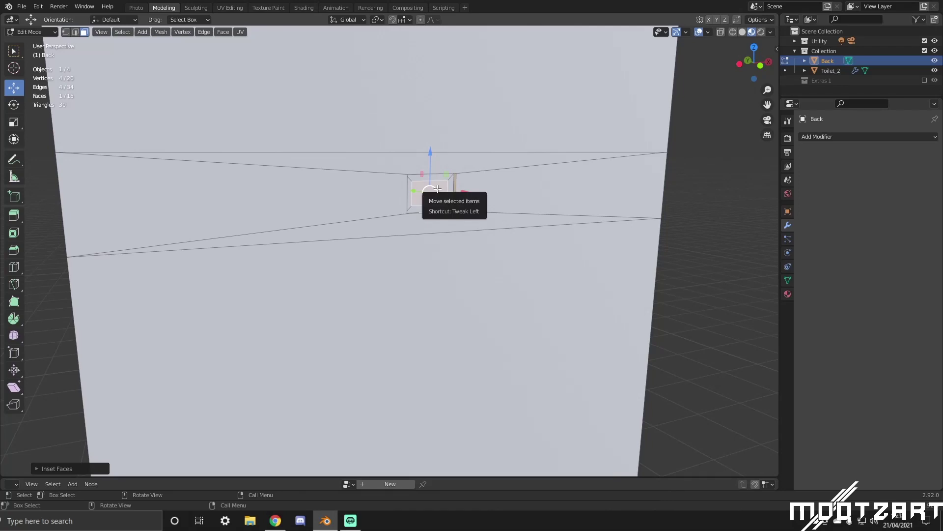
pyautogui.hotkey('shift', 'alt', 's')
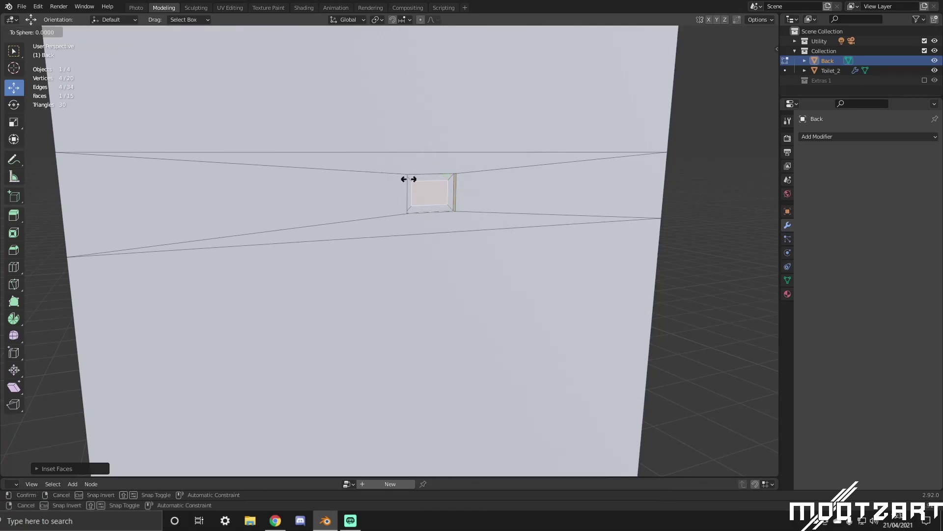
pyautogui.click(655, 294)
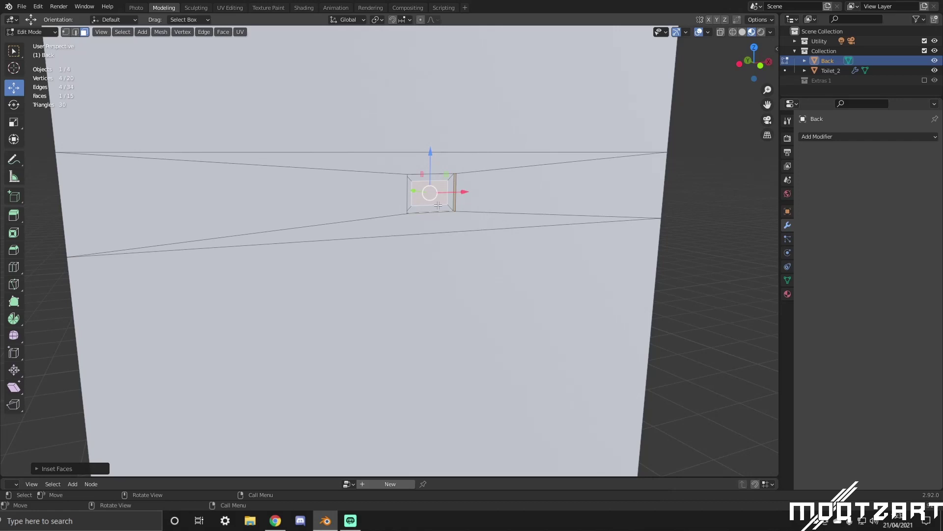
pyautogui.moveTo(437, 206); pyautogui.dragTo(467, 204, button='middle')
pyautogui.press('e')
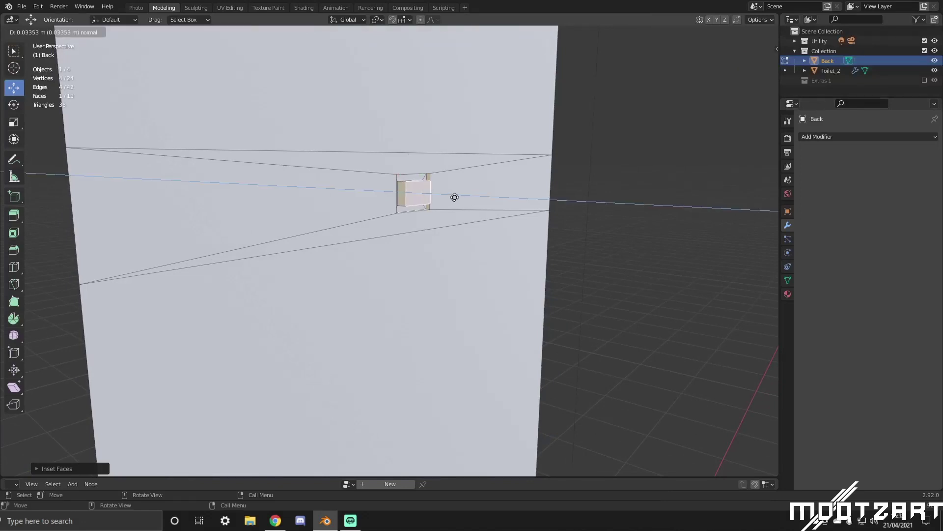
pyautogui.click(451, 197)
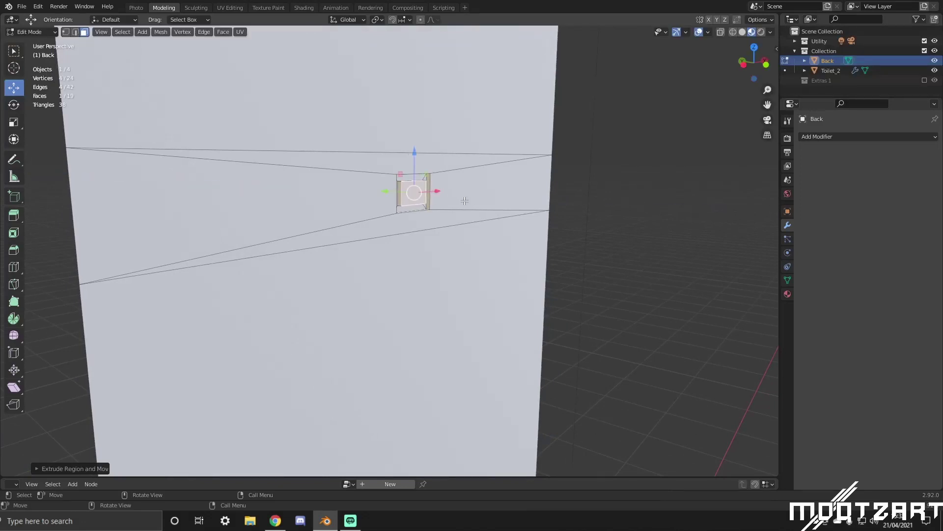
pyautogui.moveTo(457, 199); pyautogui.dragTo(431, 230, button='middle')
pyautogui.press('Tab')
pyautogui.press('Tab')
# Add two more horizontal loop cuts beside the strip and nudge one slightly upward.
pyautogui.scroll(2, 431, 230)
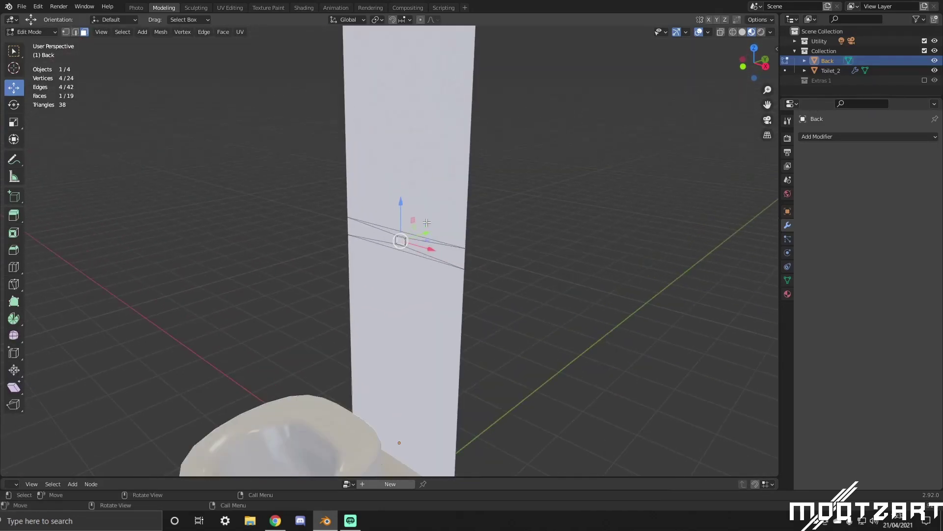
pyautogui.hotkey('ctrl', 'r')
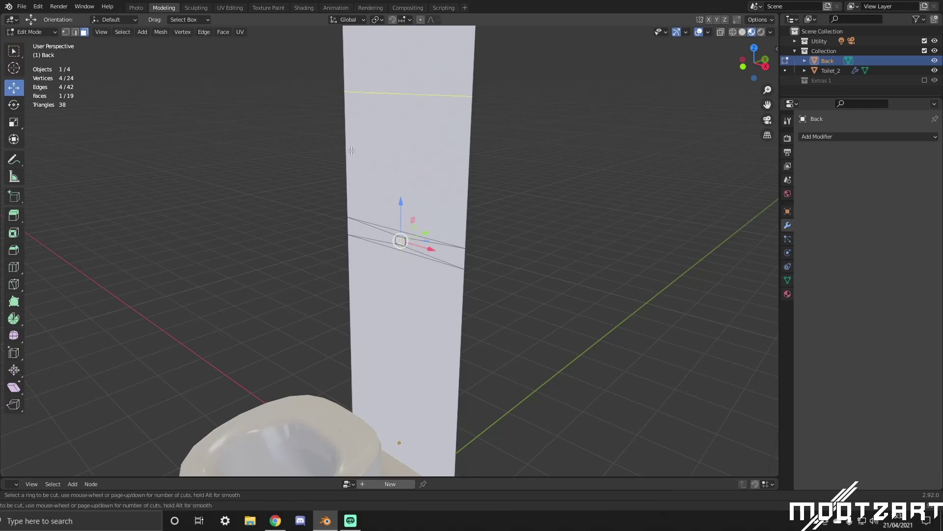
pyautogui.click(351, 144)
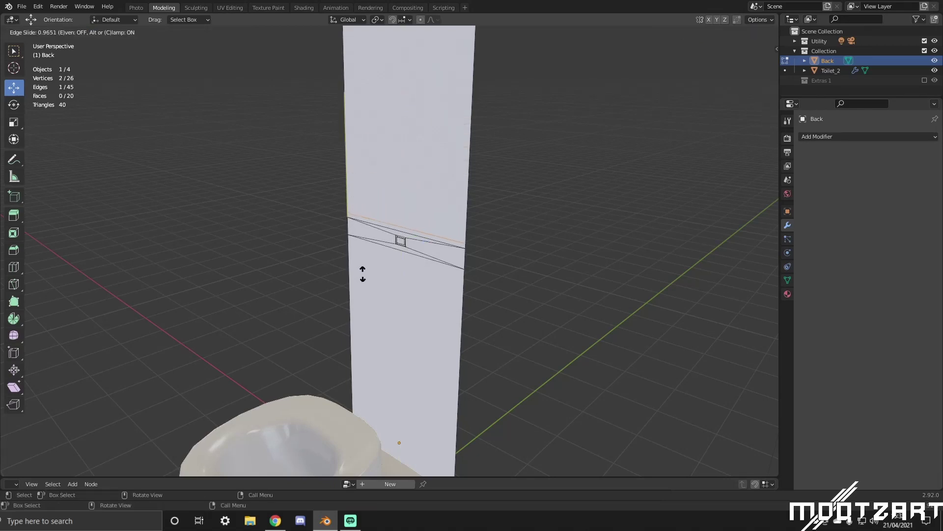
pyautogui.click(363, 273)
pyautogui.hotkey('ctrl', 'r')
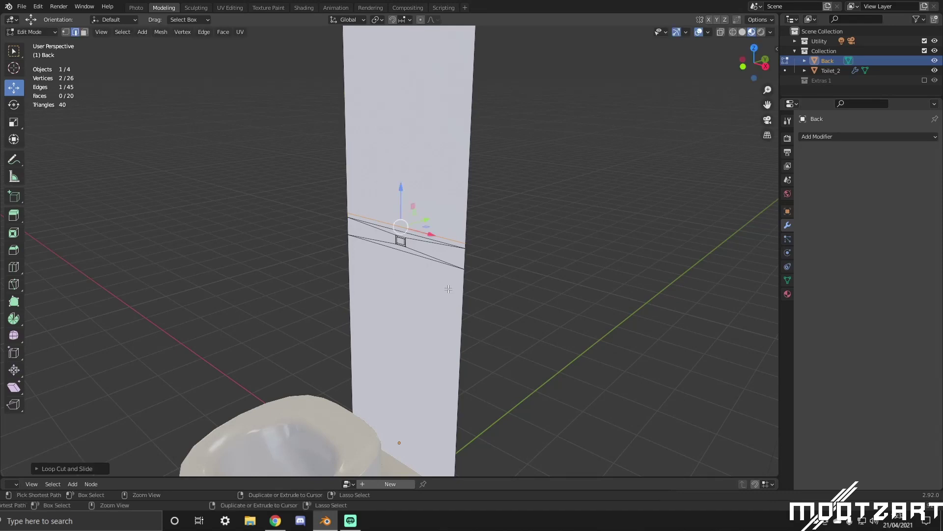
pyautogui.click(449, 293)
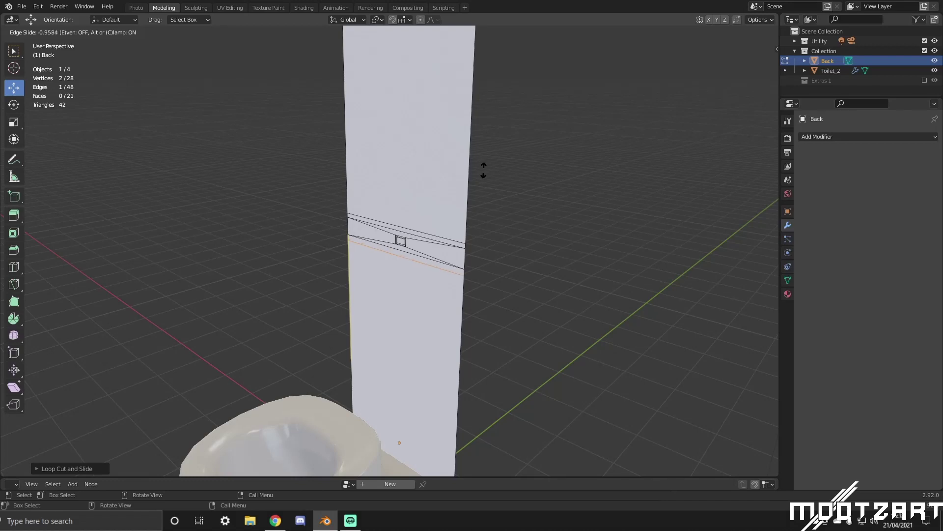
pyautogui.click(483, 170)
pyautogui.moveTo(403, 217); pyautogui.dragTo(407, 212)
# Deselect everything on the Back panel.
pyautogui.moveTo(497, 229); pyautogui.dragTo(533, 227, button='middle')
pyautogui.scroll(-5, 533, 227)
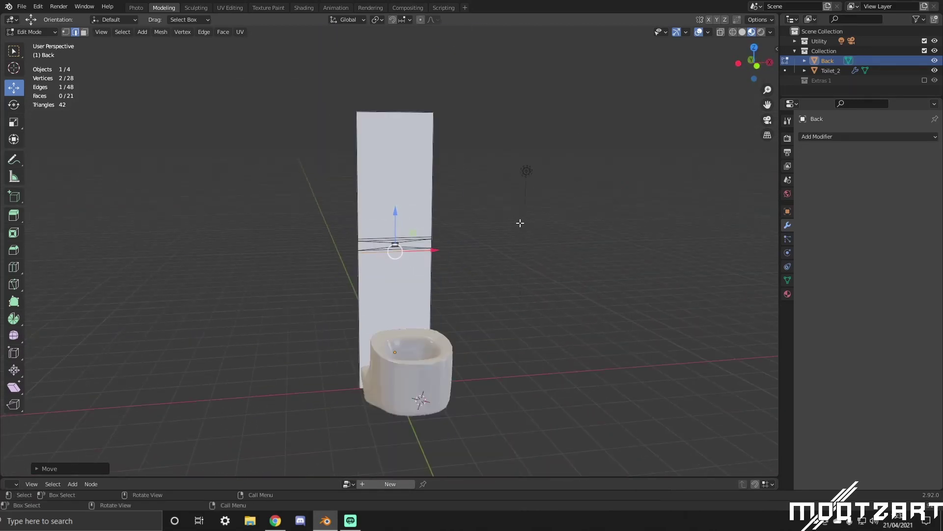
pyautogui.click(496, 240)
pyautogui.scroll(5, 478, 258)
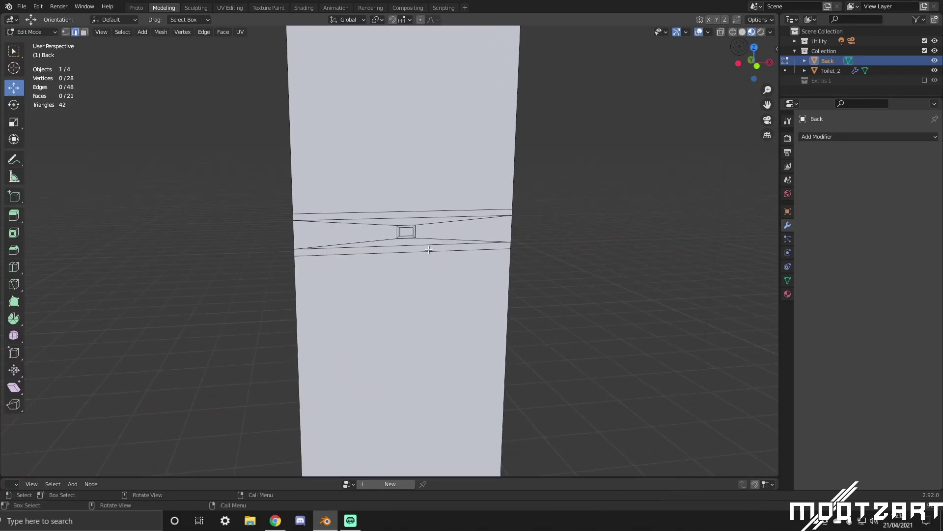
pyautogui.scroll(-3, 421, 249)
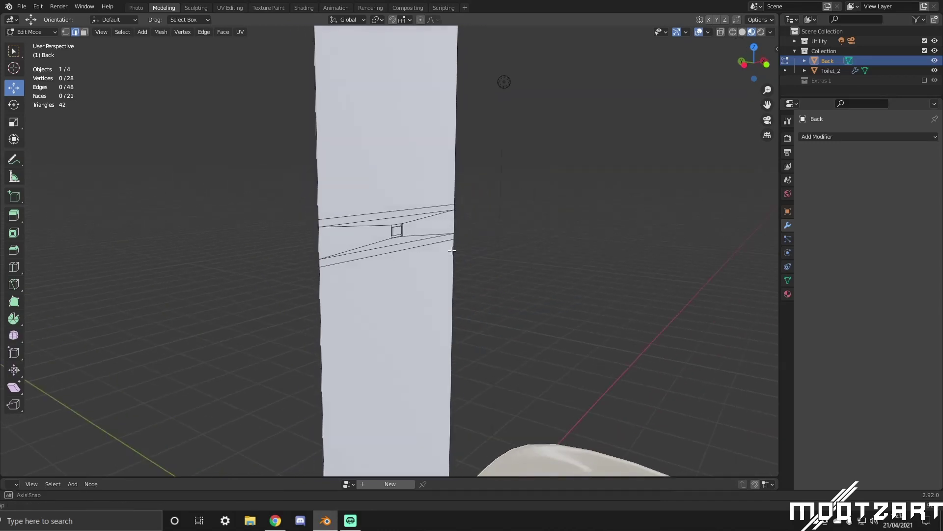
pyautogui.scroll(3, 421, 250)
# Assign the existing 'Material' to the panel, start renaming it, and set Metallic to 1.000.
pyautogui.click(788, 293)
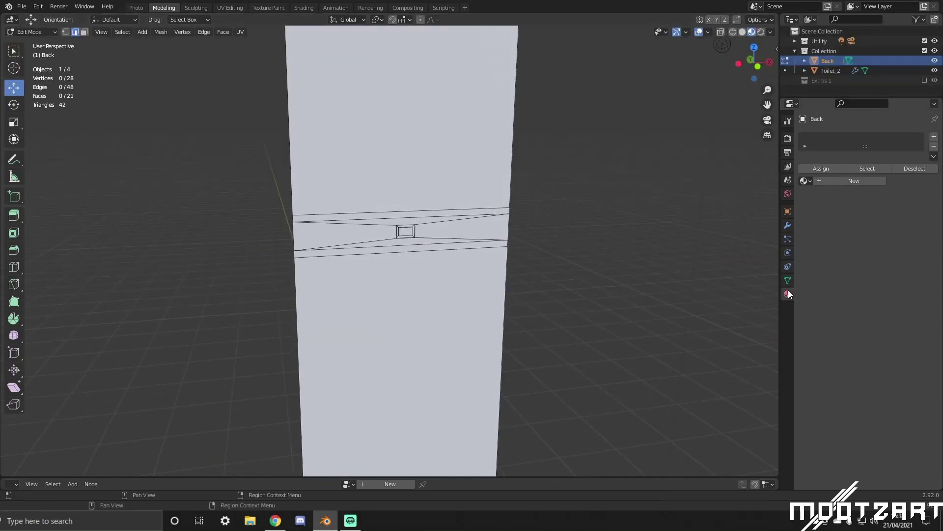
pyautogui.click(806, 181)
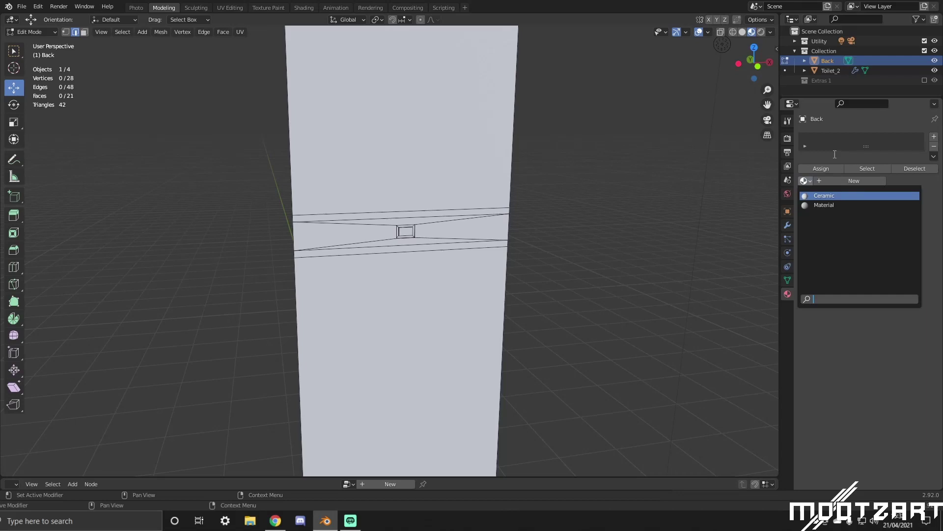
pyautogui.click(830, 205)
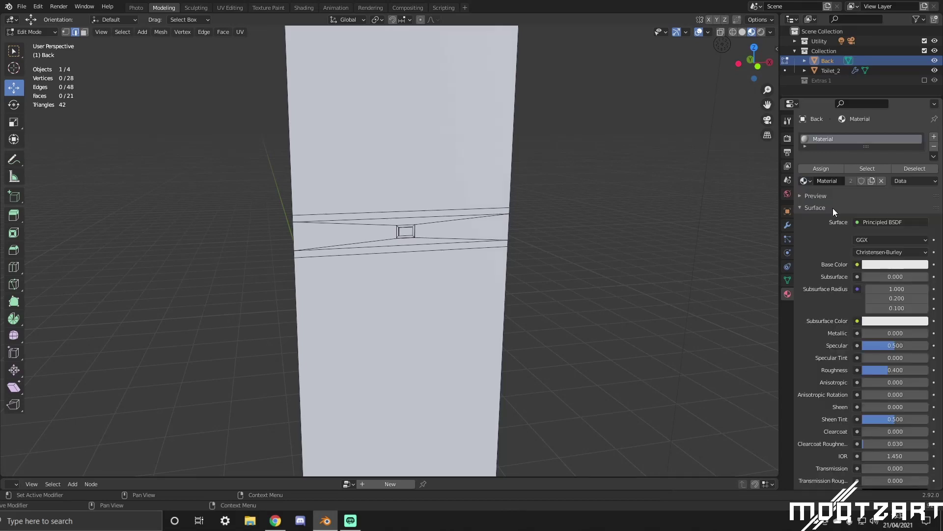
pyautogui.doubleClick(843, 140)
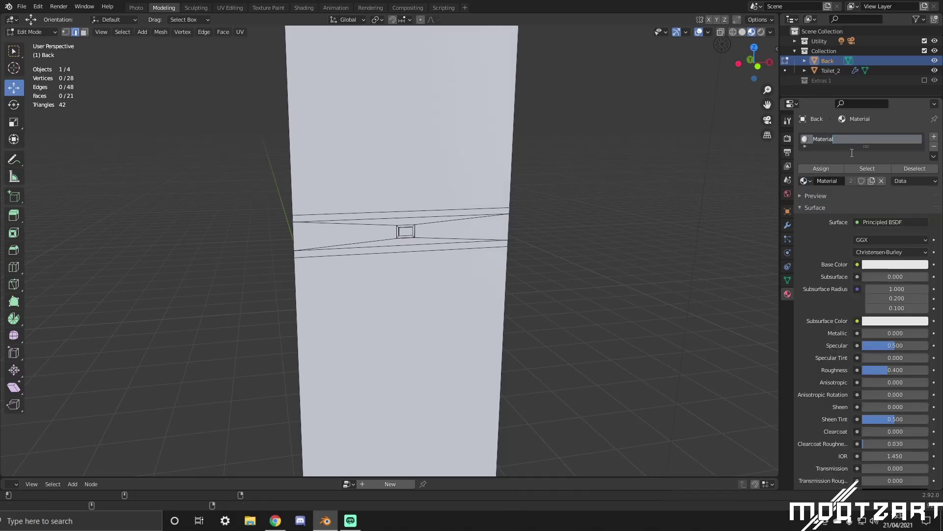
pyautogui.write('Button')
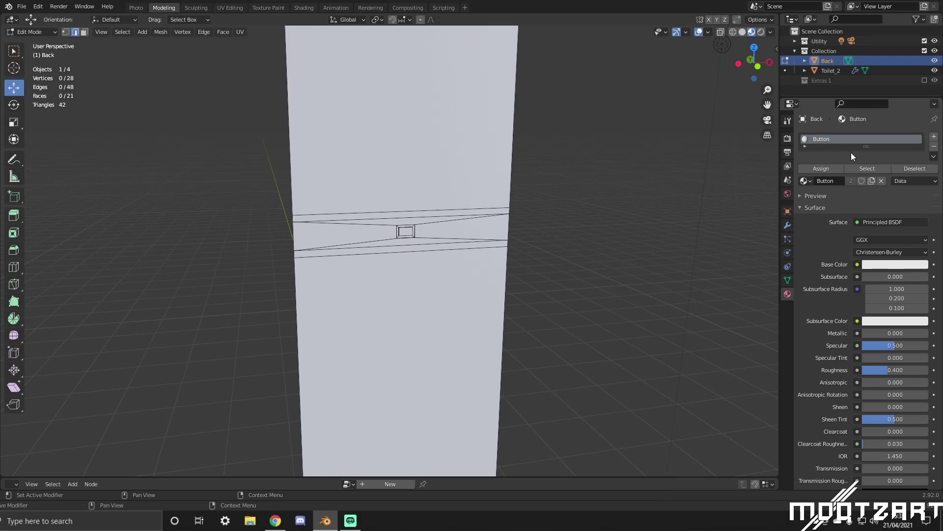
pyautogui.moveTo(883, 334); pyautogui.dragTo(927, 333)
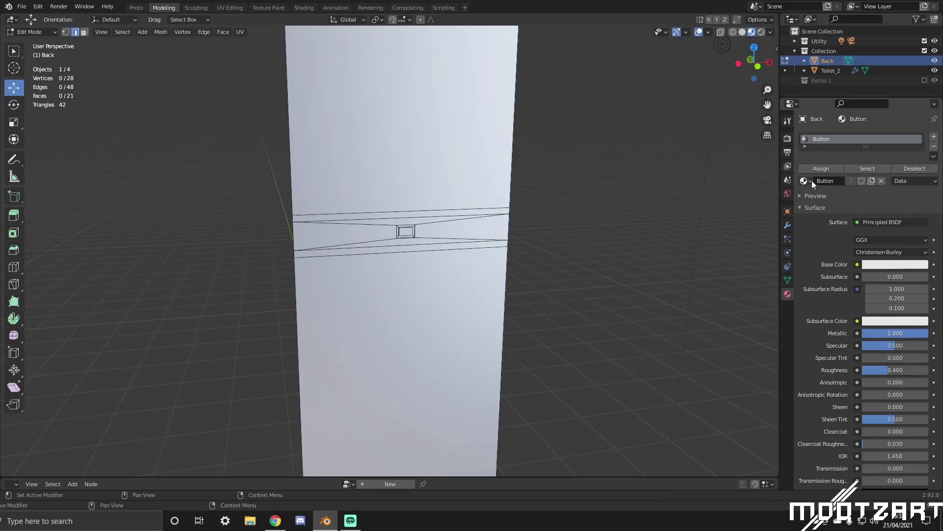
# Select an edge of the button outline on the panel.
pyautogui.click(408, 229)
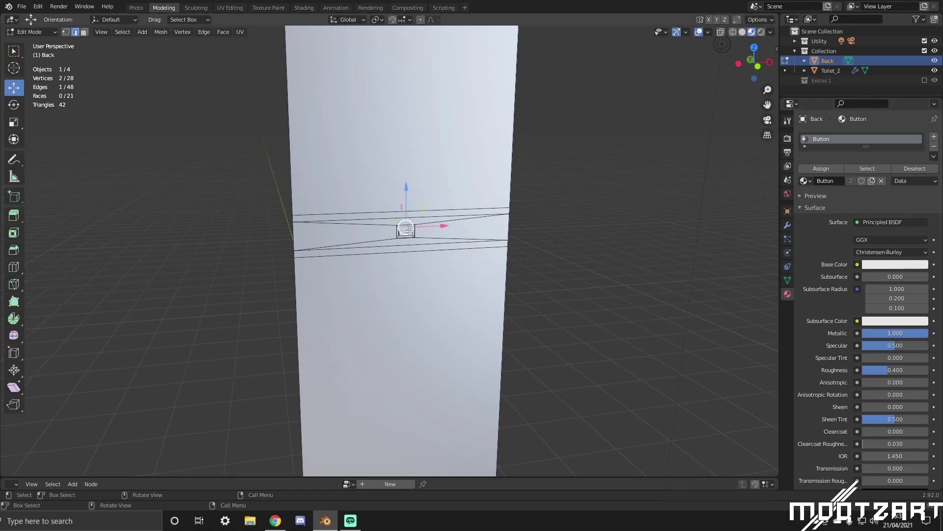
pyautogui.moveTo(413, 241); pyautogui.dragTo(560, 244, button='middle')
pyautogui.moveTo(560, 324); pyautogui.dragTo(516, 328, button='middle')
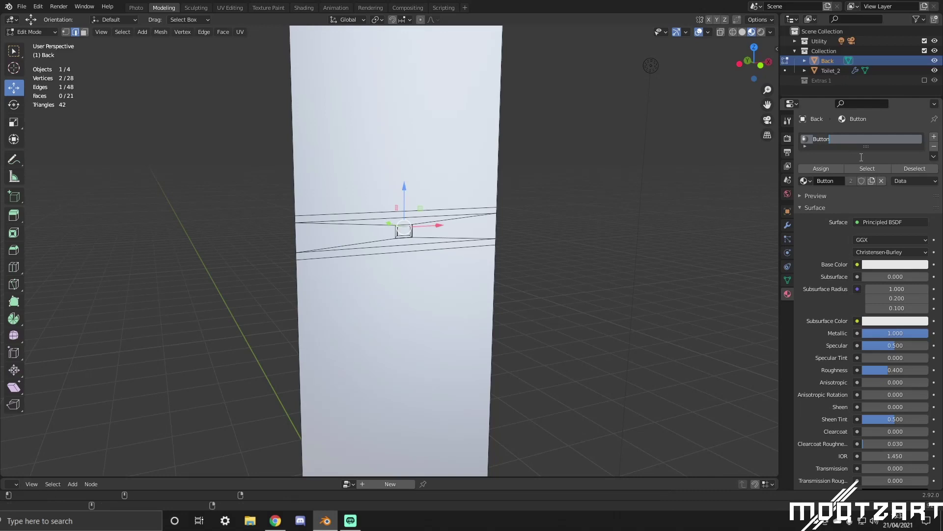
# Name the panel material Metal_1; add a new Button material: black, Metallic 1, Roughness 0.
pyautogui.write('Metal_1')
pyautogui.press('Return')
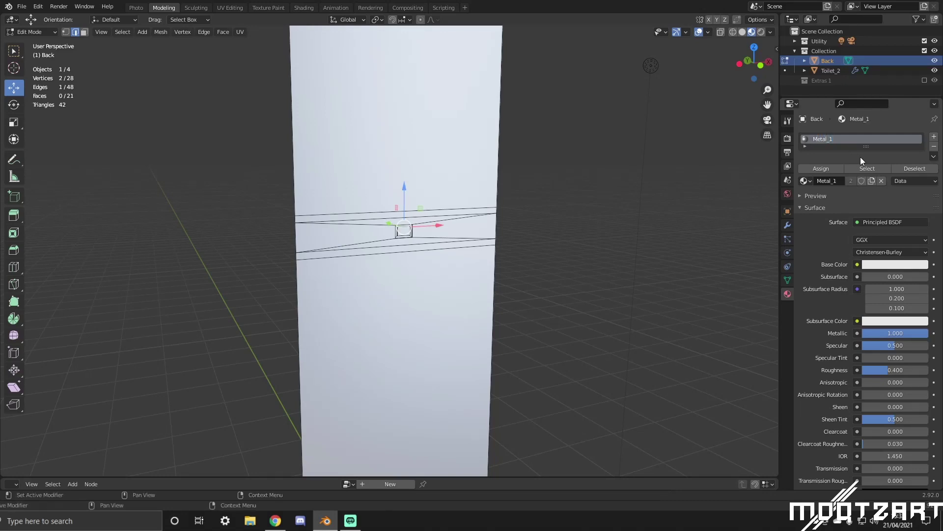
pyautogui.click(934, 137)
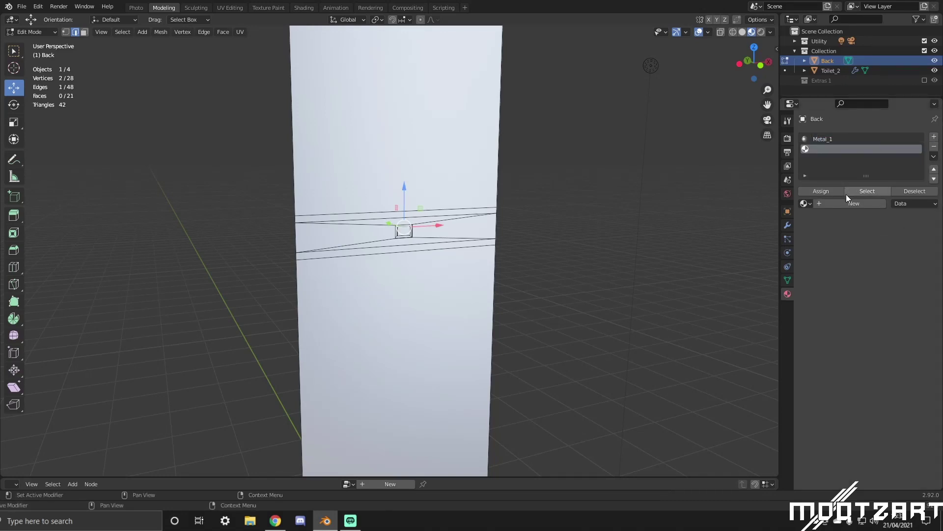
pyautogui.click(847, 201)
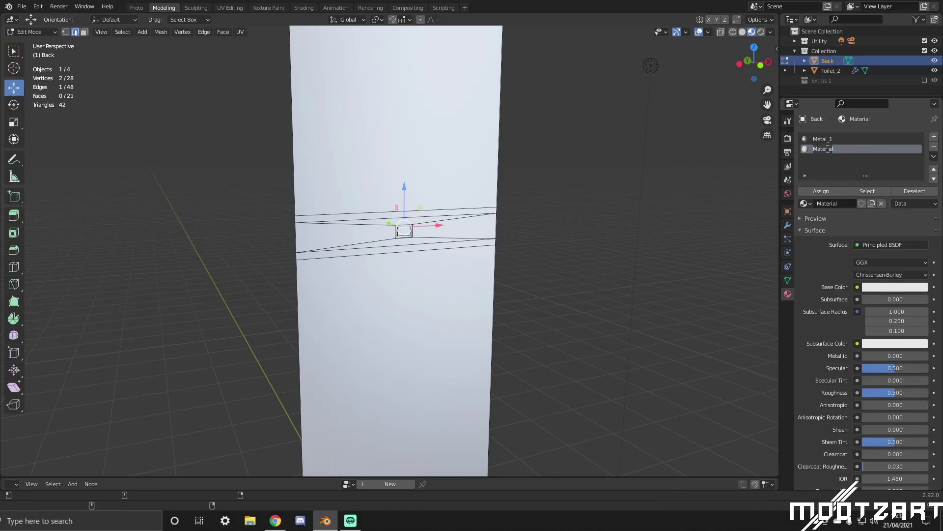
pyautogui.write('Btr')
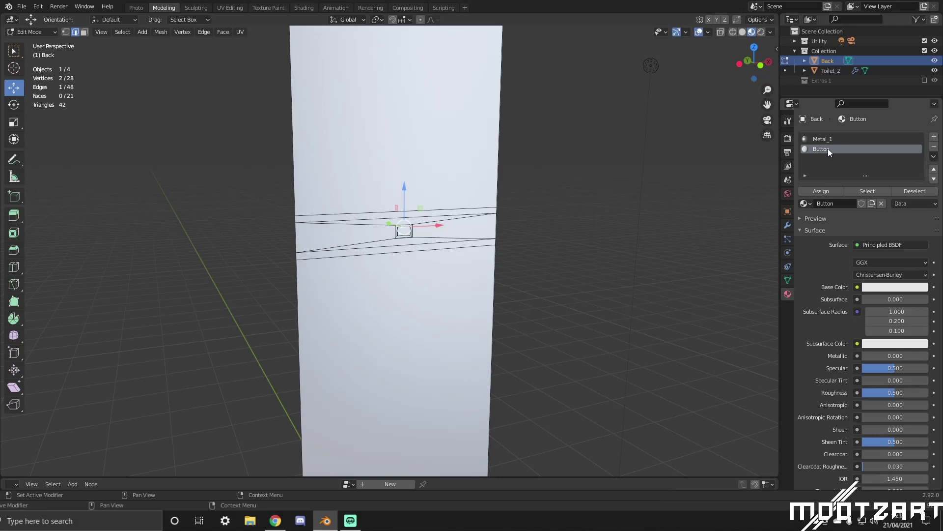
pyautogui.click(886, 287)
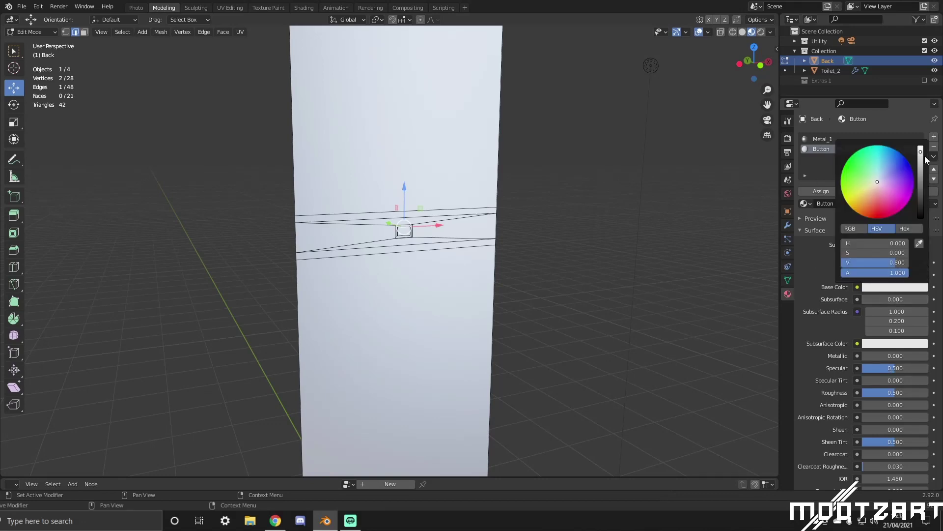
pyautogui.moveTo(925, 157); pyautogui.dragTo(922, 219)
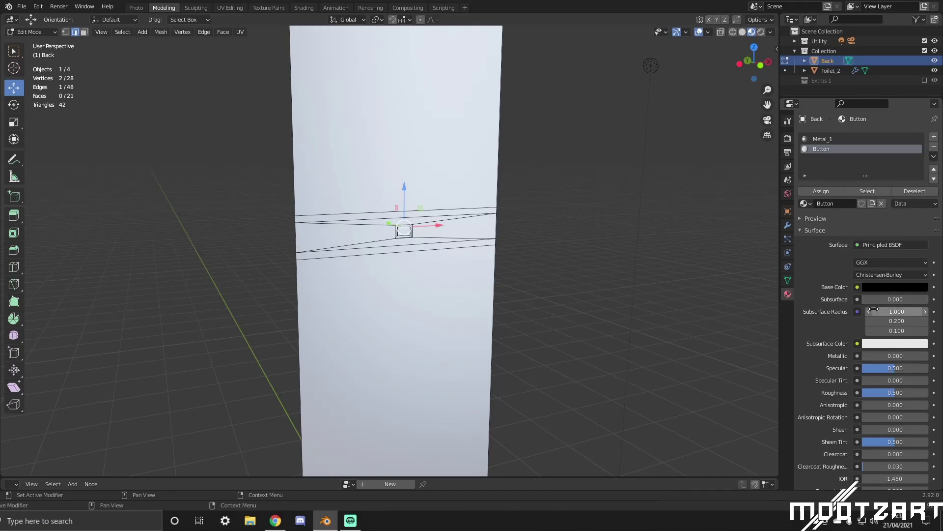
pyautogui.moveTo(877, 355); pyautogui.dragTo(926, 355)
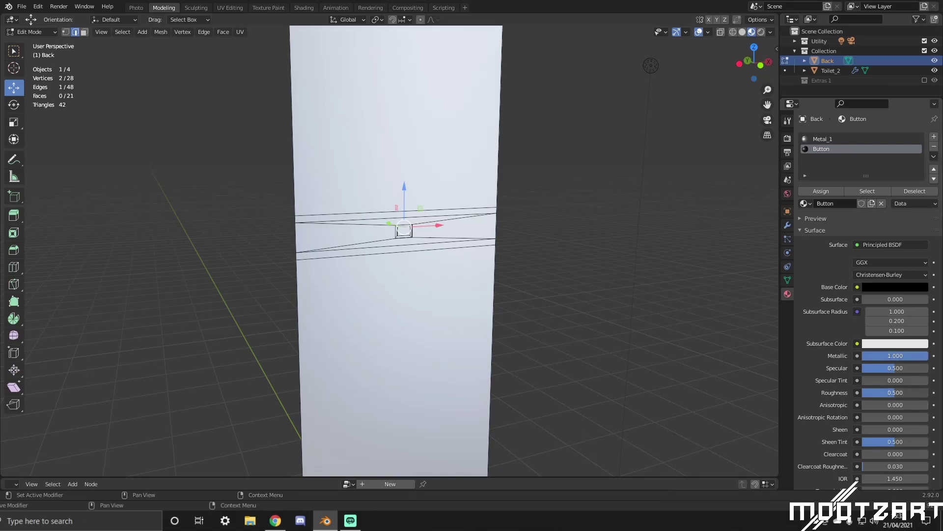
pyautogui.moveTo(895, 393); pyautogui.dragTo(861, 396)
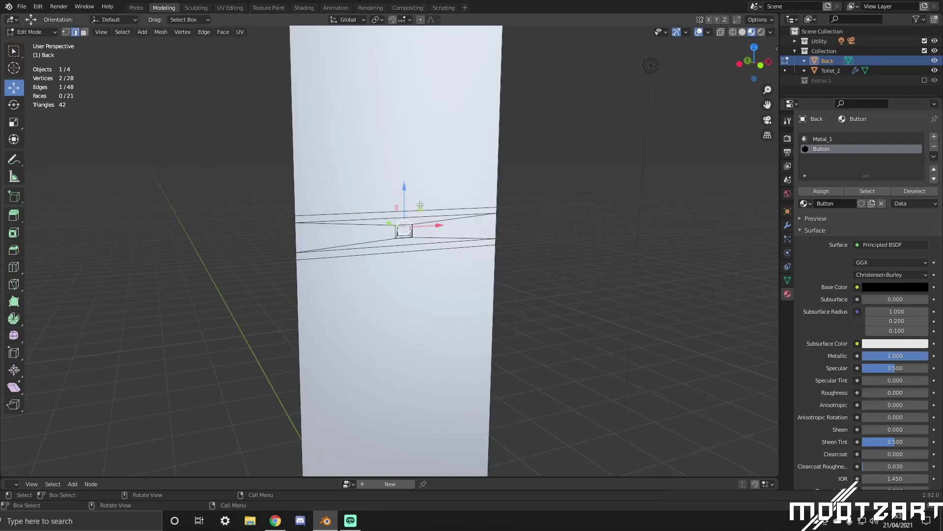
# Select the button's front and side faces and assign them the Button material.
pyautogui.scroll(4, 403, 241)
pyautogui.click(84, 32)
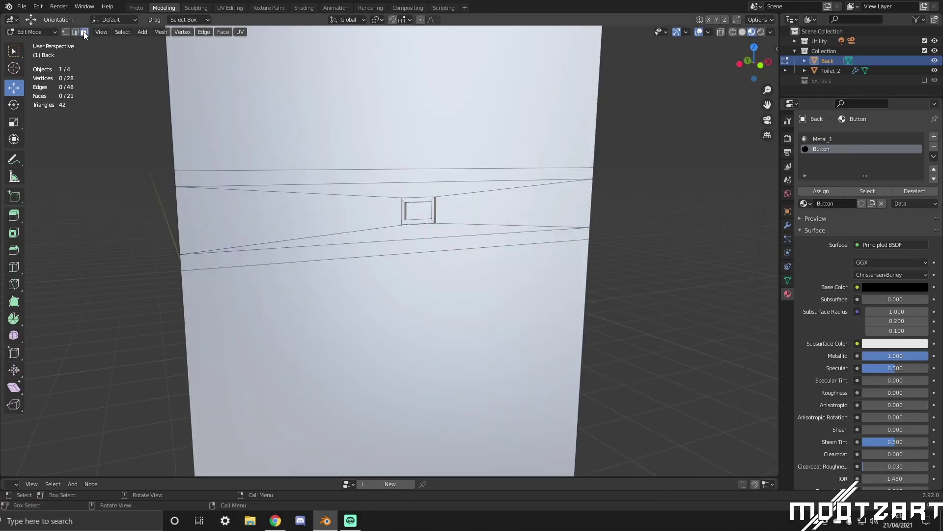
pyautogui.click(400, 202)
pyautogui.keyDown('shift'); pyautogui.click(435, 222); pyautogui.keyUp('shift')
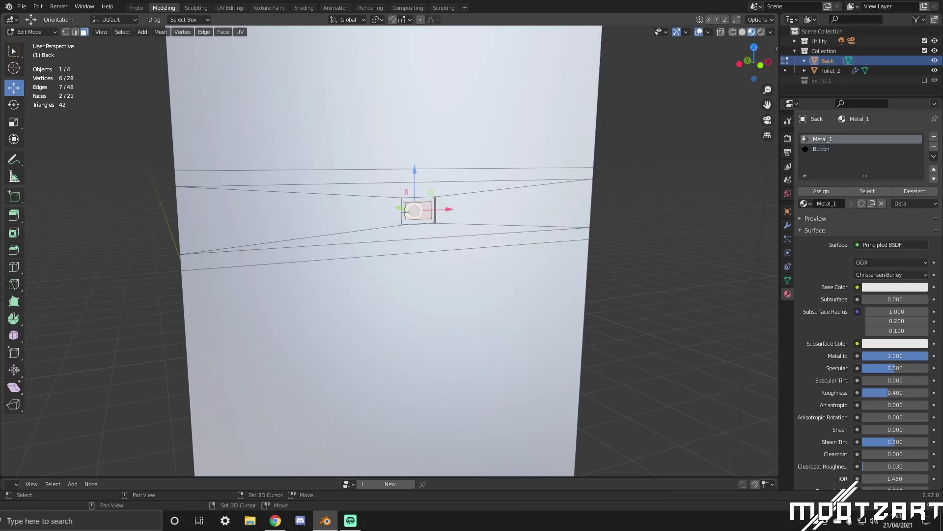
pyautogui.scroll(2, 434, 222)
pyautogui.moveTo(436, 223); pyautogui.dragTo(369, 169, button='middle')
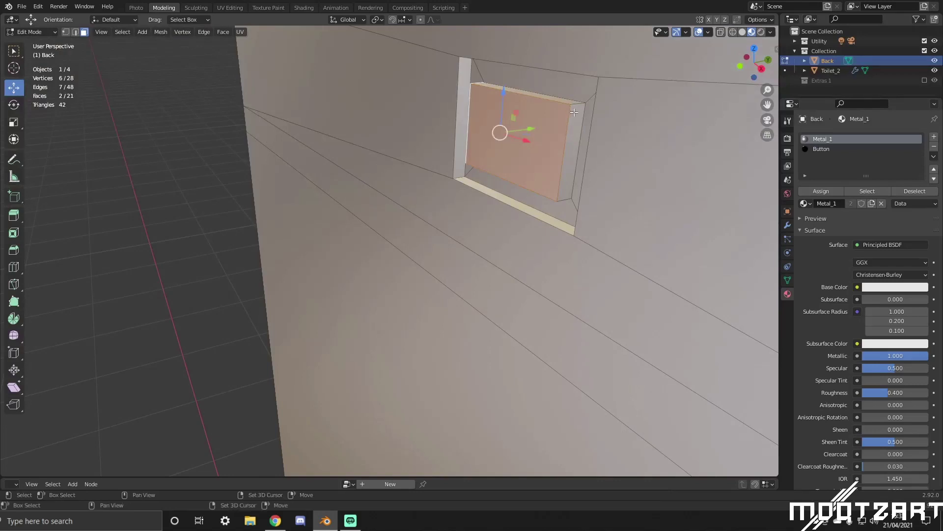
pyautogui.keyDown('shift'); pyautogui.click(574, 119); pyautogui.keyUp('shift')
pyautogui.moveTo(574, 118); pyautogui.dragTo(688, 118, button='middle')
pyautogui.keyDown('shift'); pyautogui.click(545, 93); pyautogui.keyUp('shift')
pyautogui.click(822, 150)
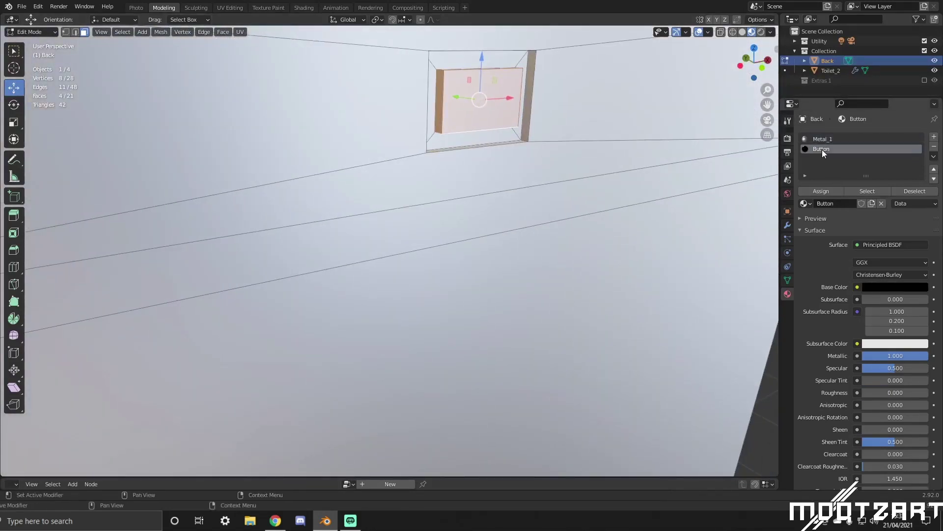
pyautogui.click(829, 190)
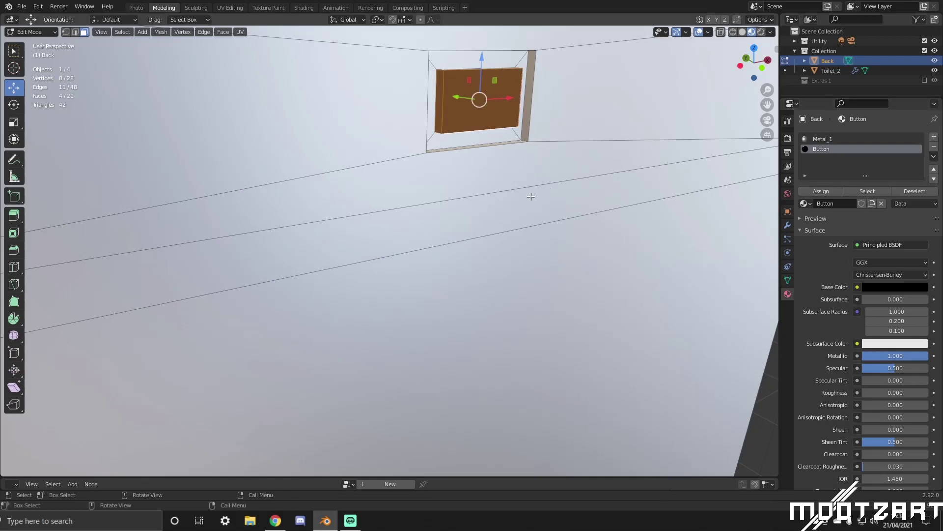
# Check the black button in Object Mode, reselect its face with the Button slot active, then deselect.
pyautogui.scroll(-5, 531, 196)
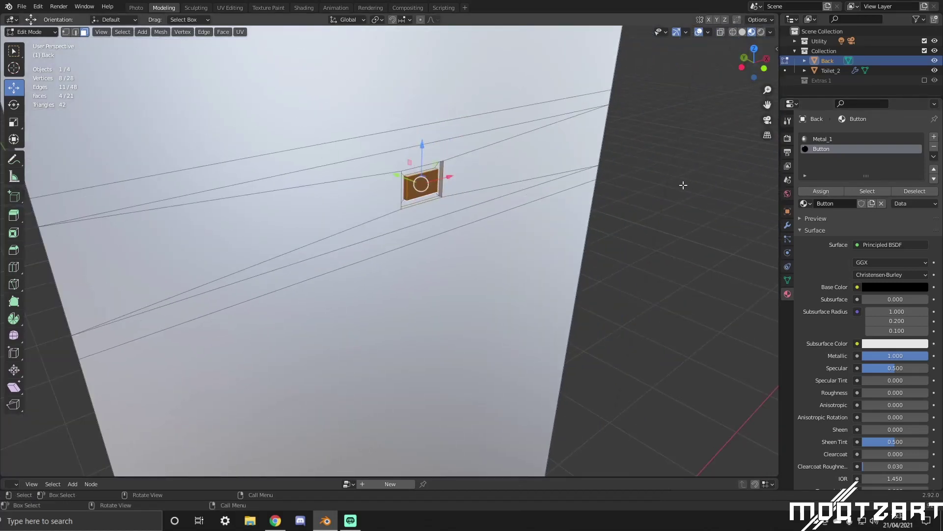
pyautogui.press('Tab')
pyautogui.moveTo(676, 194); pyautogui.dragTo(520, 222, button='middle')
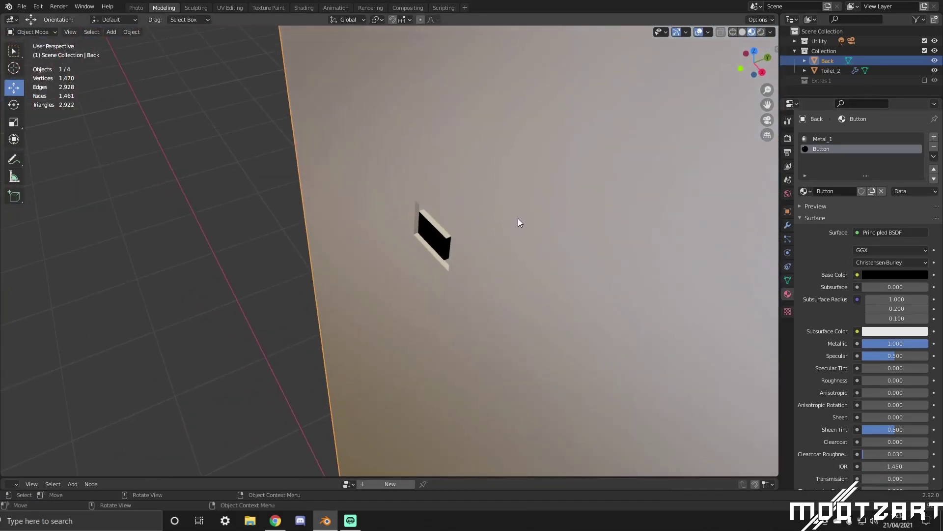
pyautogui.press('Tab')
pyautogui.click(438, 225)
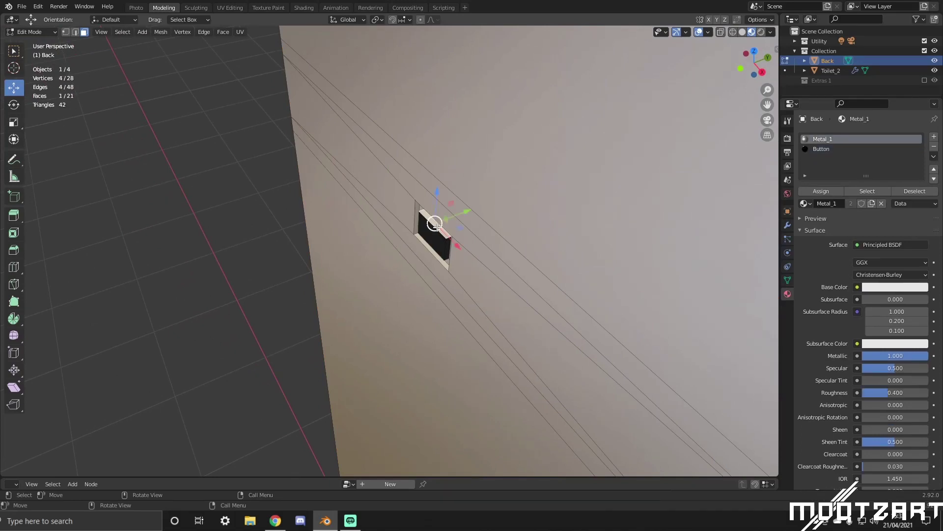
pyautogui.click(831, 149)
pyautogui.press('Tab')
pyautogui.moveTo(291, 191); pyautogui.dragTo(404, 198, button='middle')
pyautogui.click(266, 202)
# Select the Back panel and enter Edit Mode, cancelling a started loop cut.
pyautogui.click(360, 202)
pyautogui.press('Tab')
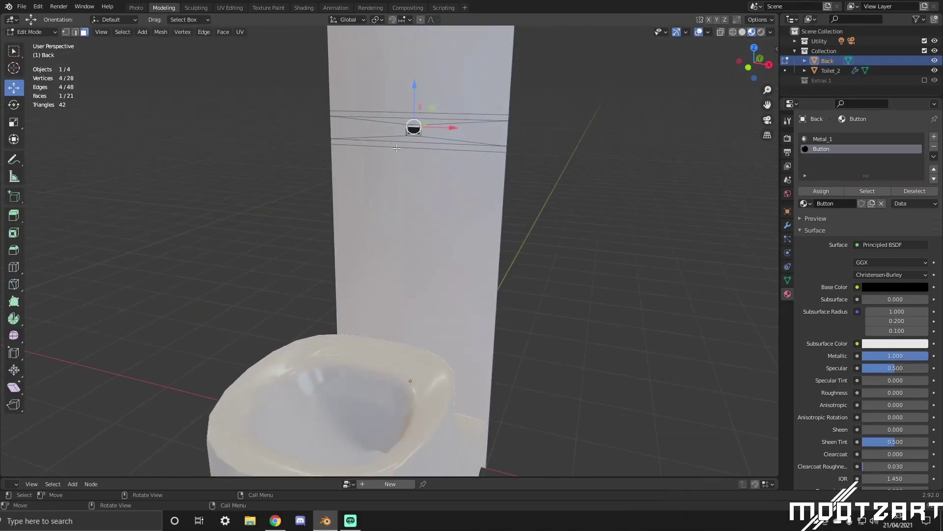
pyautogui.scroll(2, 403, 199)
pyautogui.scroll(-3, 406, 206)
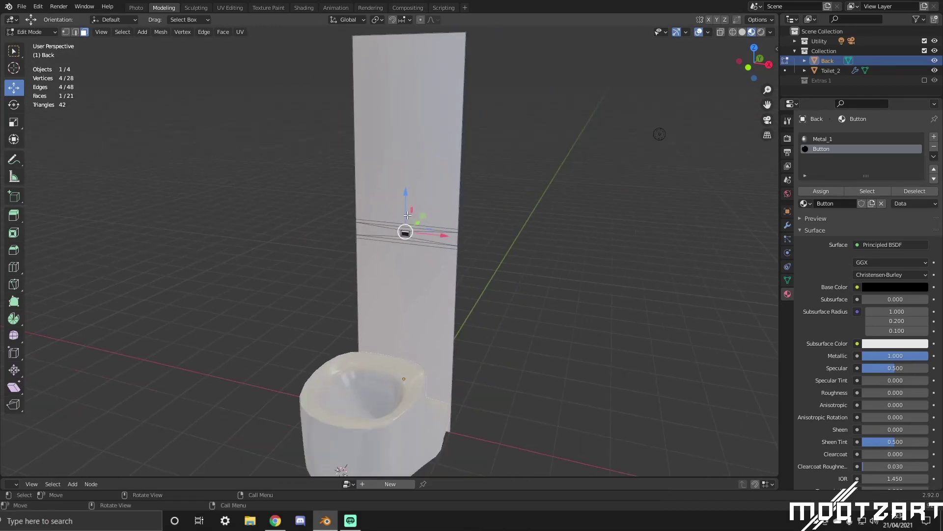
pyautogui.hotkey('ctrl', 'r')
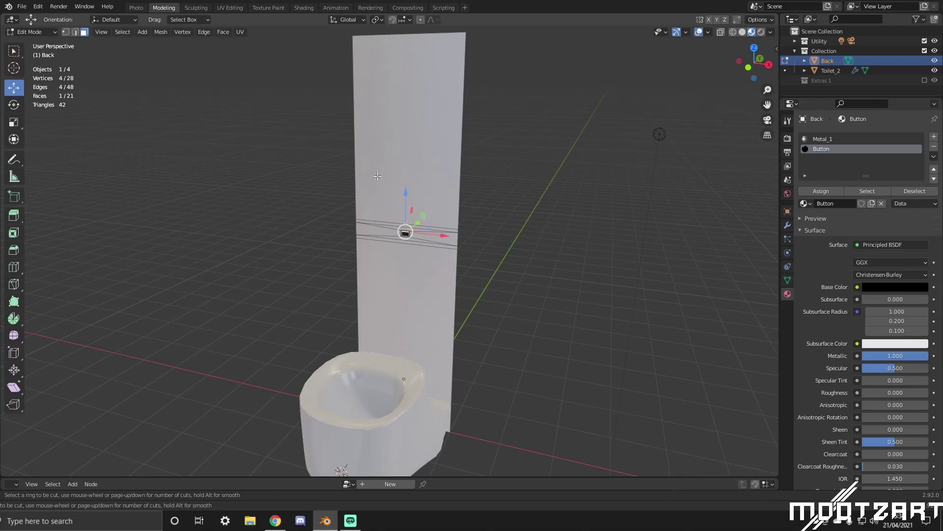
pyautogui.scroll(1, 408, 213)
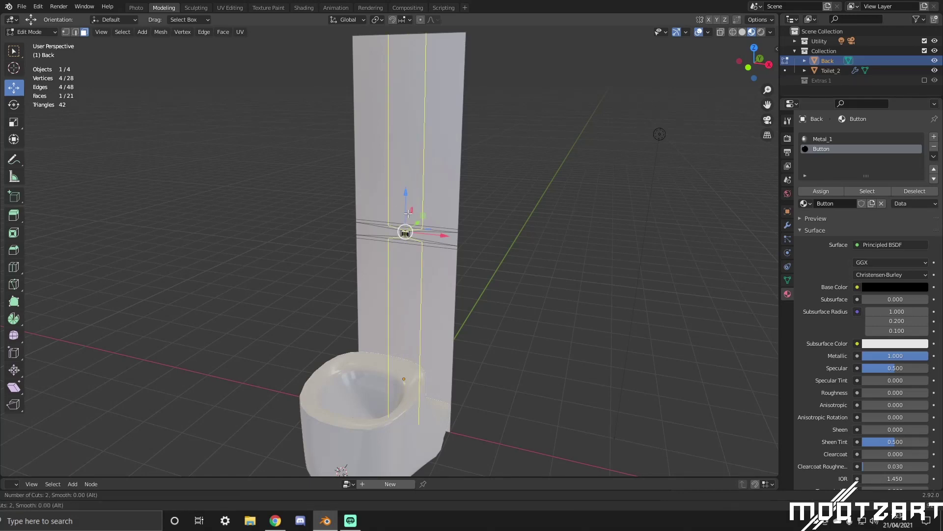
pyautogui.press('Escape')
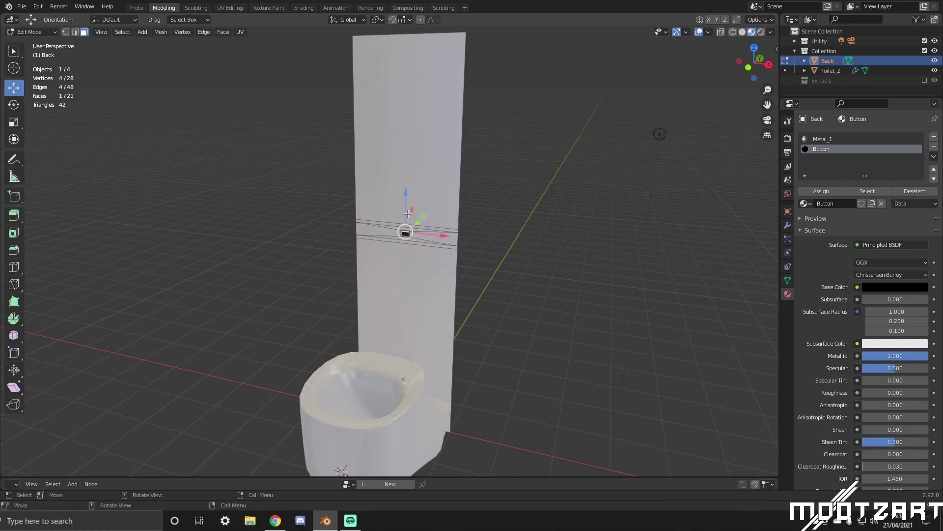
pyautogui.scroll(4, 484, 239)
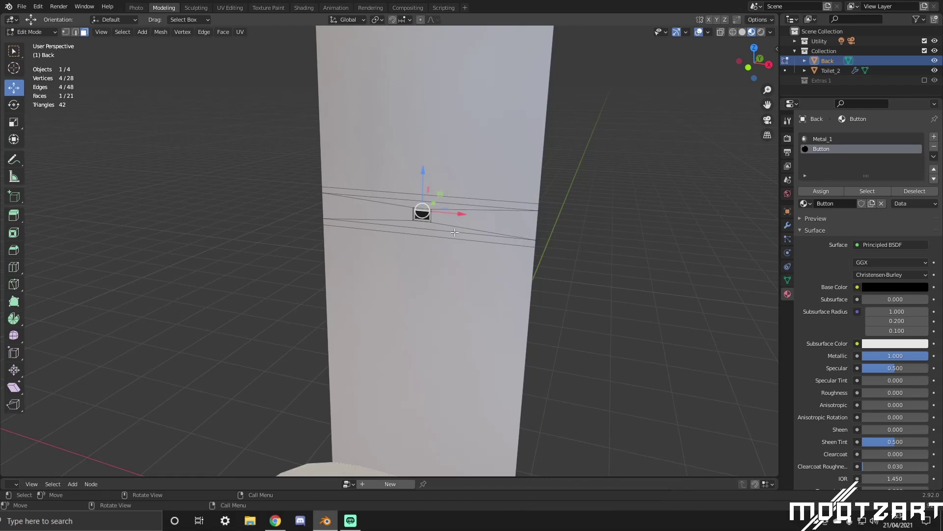
pyautogui.moveTo(455, 232); pyautogui.dragTo(437, 172, button='middle')
pyautogui.scroll(-2, 418, 233)
# Inset the large upper panel face and add an empty third material slot.
pyautogui.click(436, 172)
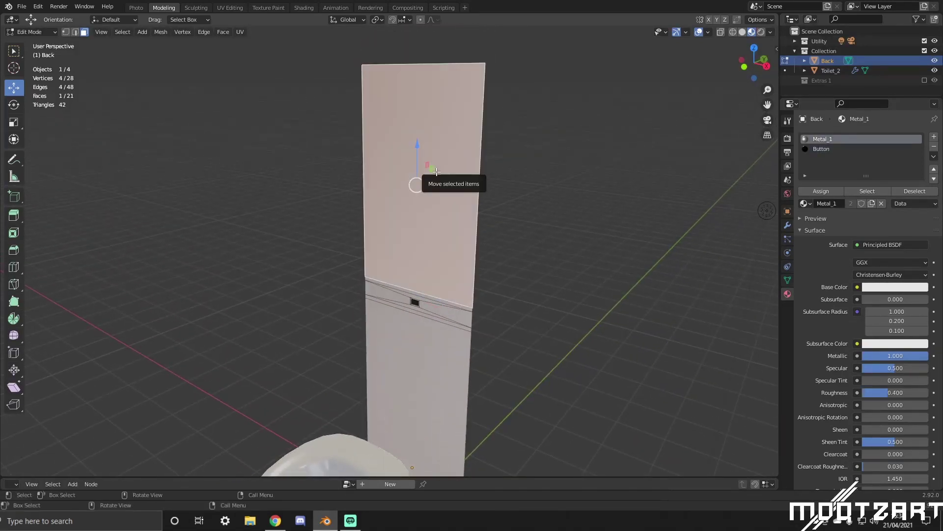
pyautogui.press('i')
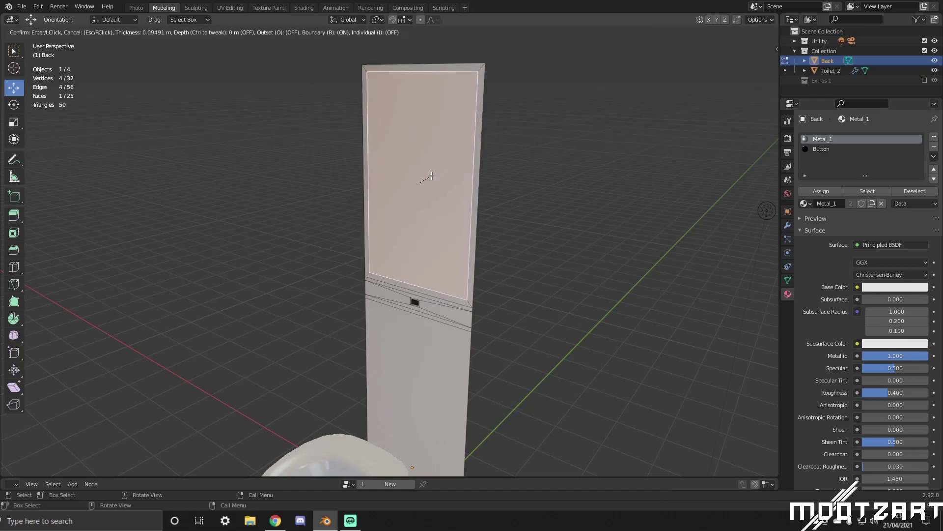
pyautogui.click(431, 175)
pyautogui.moveTo(431, 176); pyautogui.dragTo(613, 202, button='middle')
pyautogui.click(934, 136)
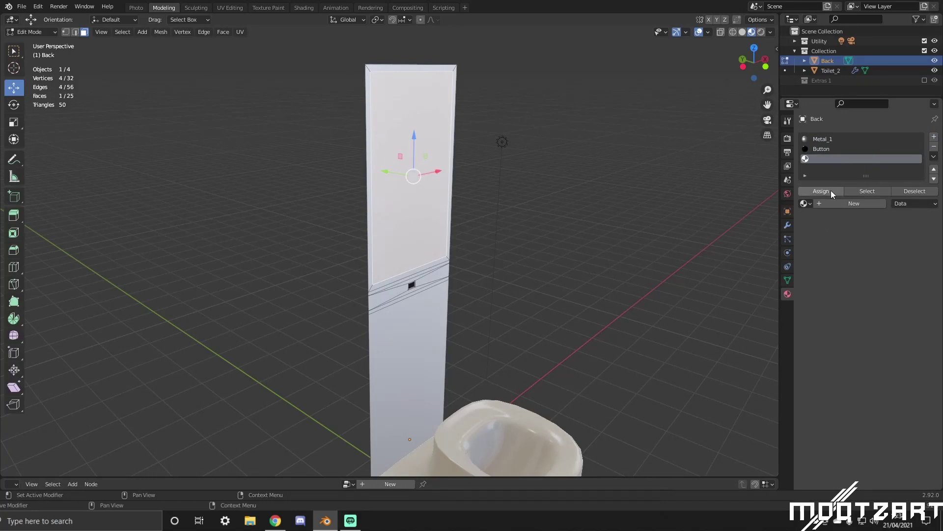
# Create a new material named Mirror with Metallic 1 and Roughness 0.
pyautogui.click(828, 203)
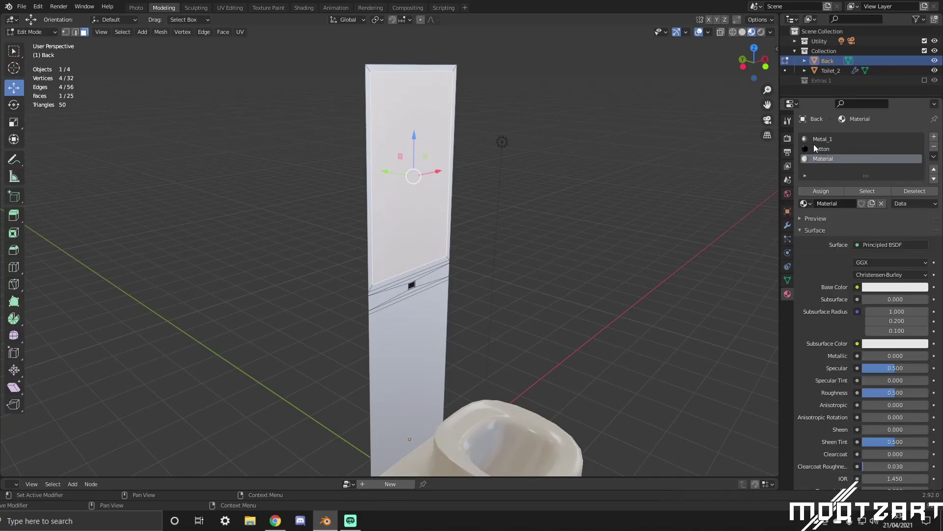
pyautogui.doubleClick(829, 159)
pyautogui.write('Mirror')
pyautogui.press('Return')
pyautogui.scroll(-4, 874, 280)
pyautogui.moveTo(876, 277); pyautogui.dragTo(931, 280)
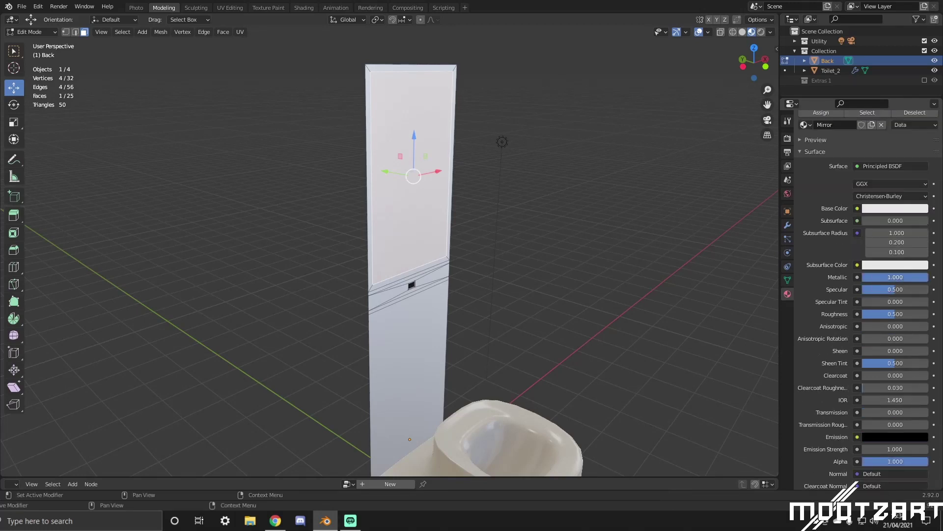
pyautogui.moveTo(887, 314); pyautogui.dragTo(842, 314)
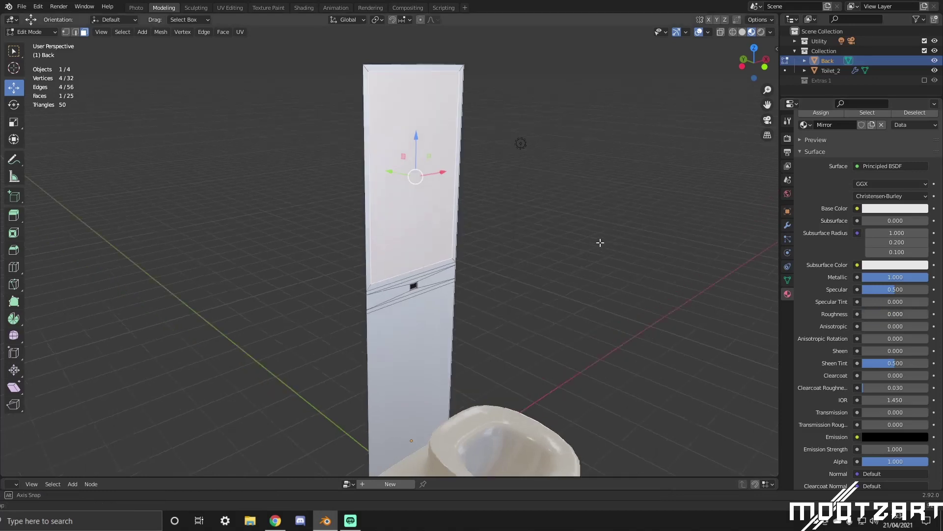
# Assign the Mirror material to the selected upper face and inspect the reflection in Object Mode.
pyautogui.moveTo(600, 242); pyautogui.dragTo(564, 232, button='middle')
pyautogui.press('Tab')
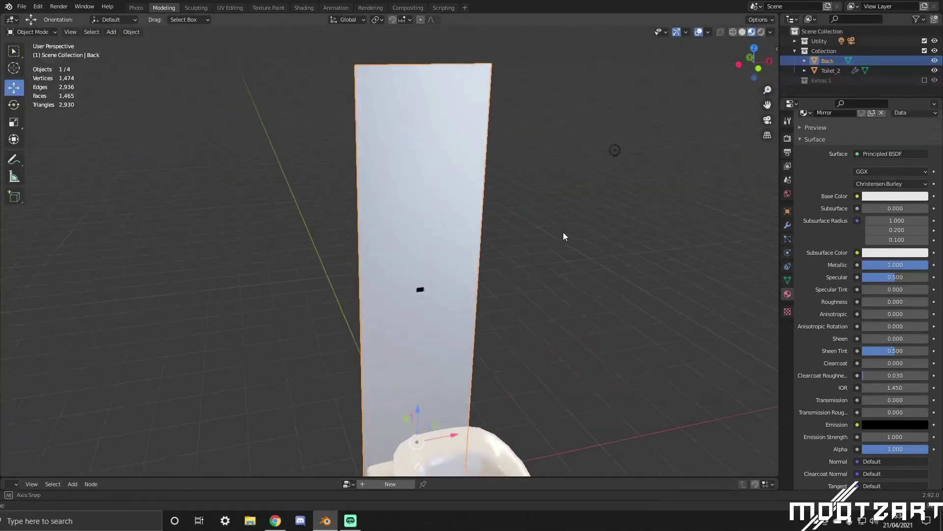
pyautogui.press('Tab')
pyautogui.scroll(4, 825, 152)
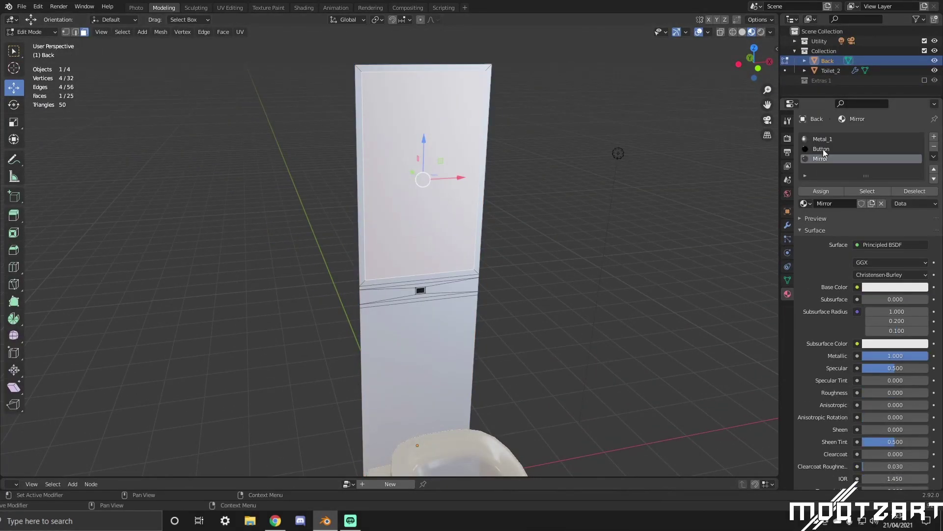
pyautogui.click(827, 192)
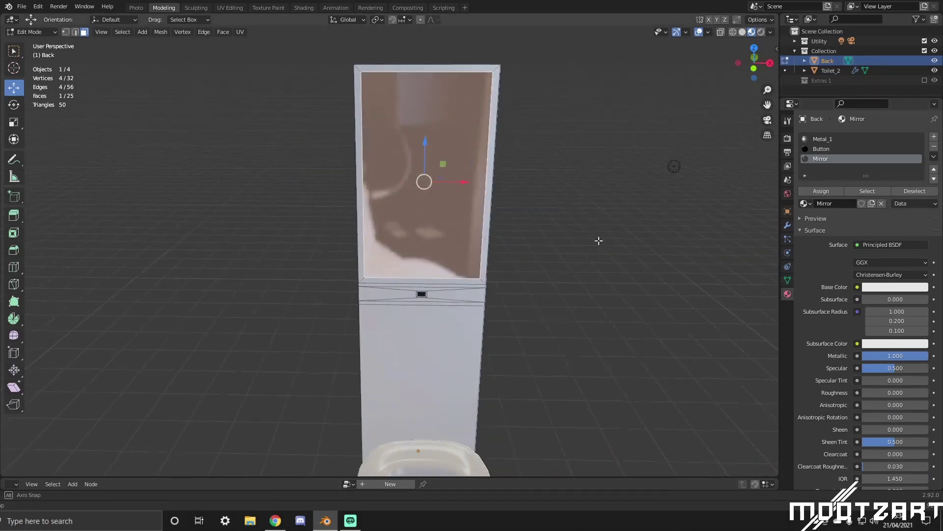
pyautogui.moveTo(601, 239); pyautogui.dragTo(612, 259, button='middle')
pyautogui.press('Tab')
pyautogui.press('Tab')
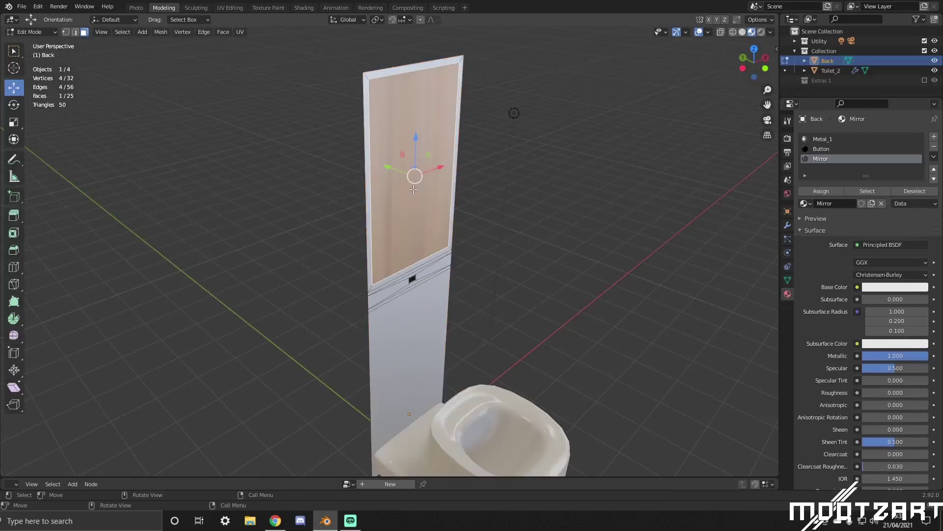
pyautogui.scroll(3, 423, 188)
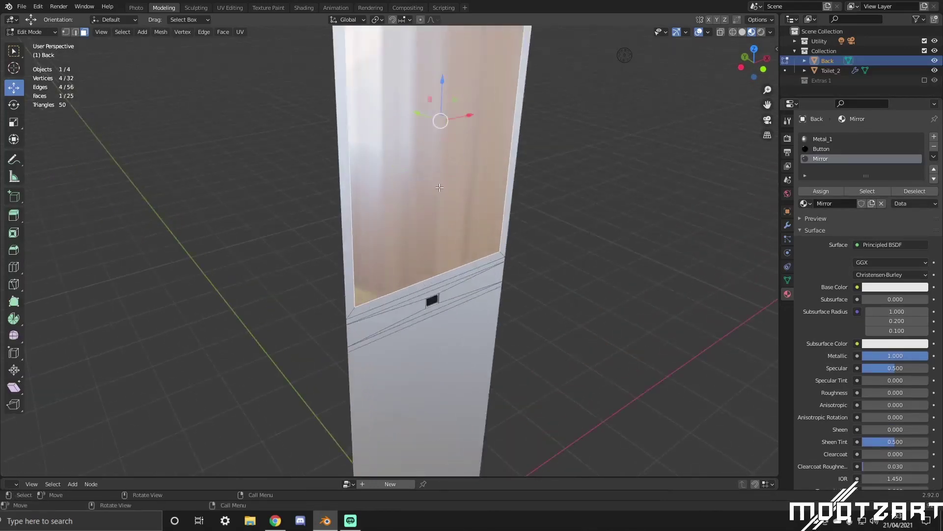
pyautogui.keyDown('shift'); pyautogui.moveTo(444, 188); pyautogui.dragTo(464, 222, button='middle'); pyautogui.keyUp('shift')
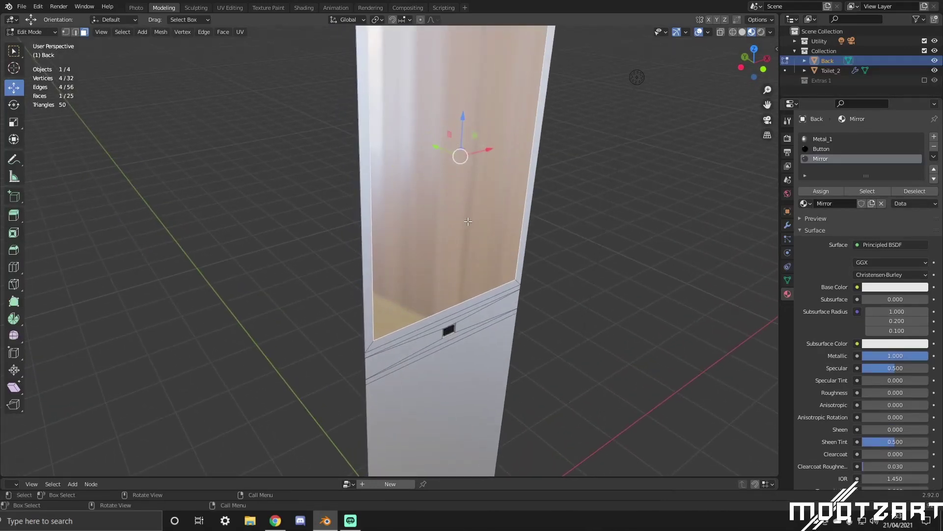
pyautogui.hotkey('alt', 'a')
# Orbit around the mirror panel and toilet, toggling the back panel in and out of Edit Mode.
pyautogui.press('a')
pyautogui.press('Tab')
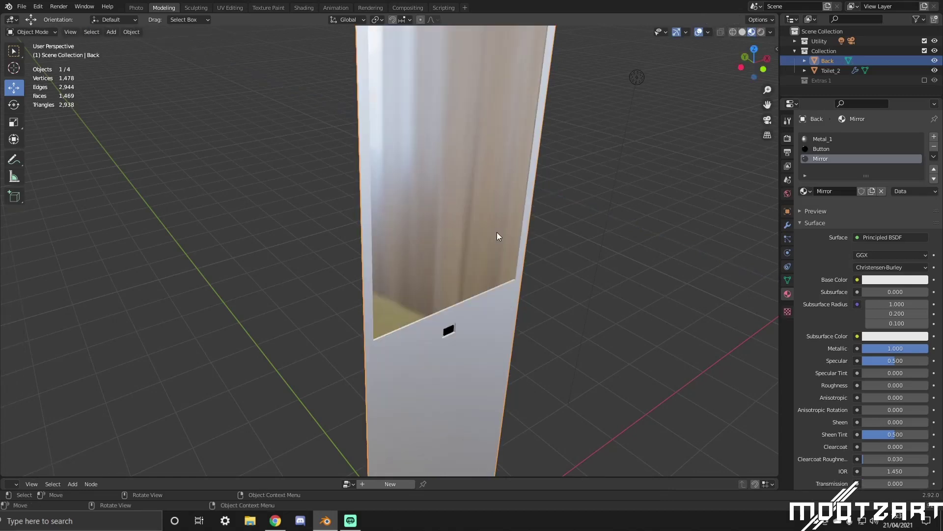
pyautogui.moveTo(497, 232); pyautogui.dragTo(539, 264, button='middle')
pyautogui.scroll(-5, 531, 236)
pyautogui.scroll(-3, 451, 268)
pyautogui.scroll(4, 525, 303)
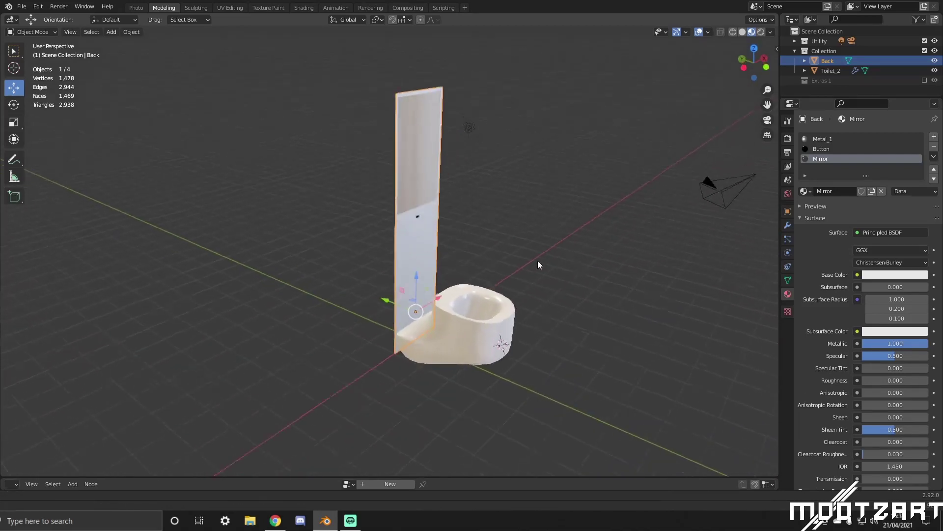
pyautogui.scroll(3, 531, 241)
pyautogui.moveTo(544, 226); pyautogui.dragTo(521, 231, button='middle')
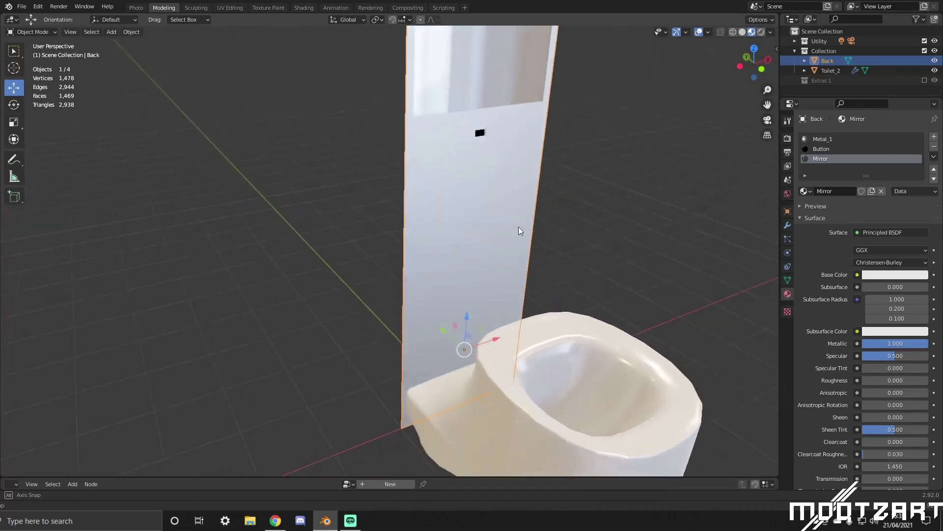
pyautogui.press('Tab')
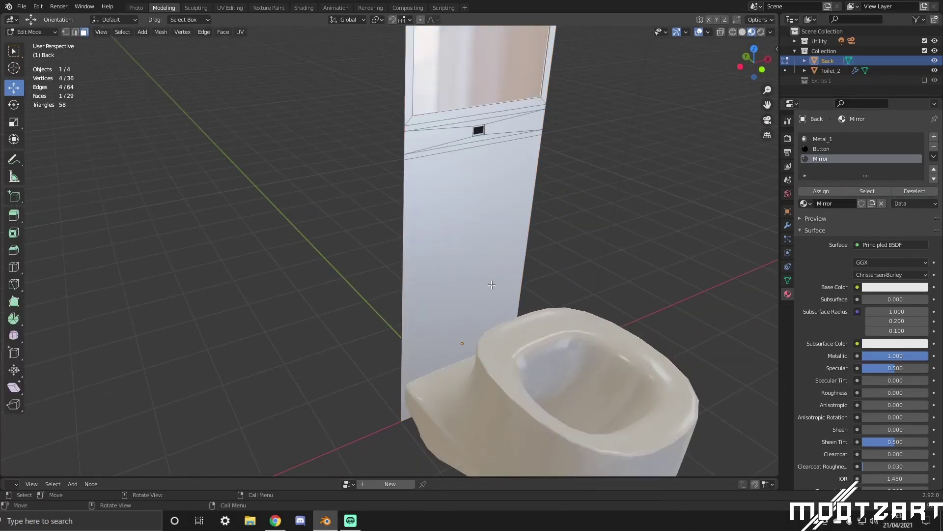
pyautogui.press('Tab')
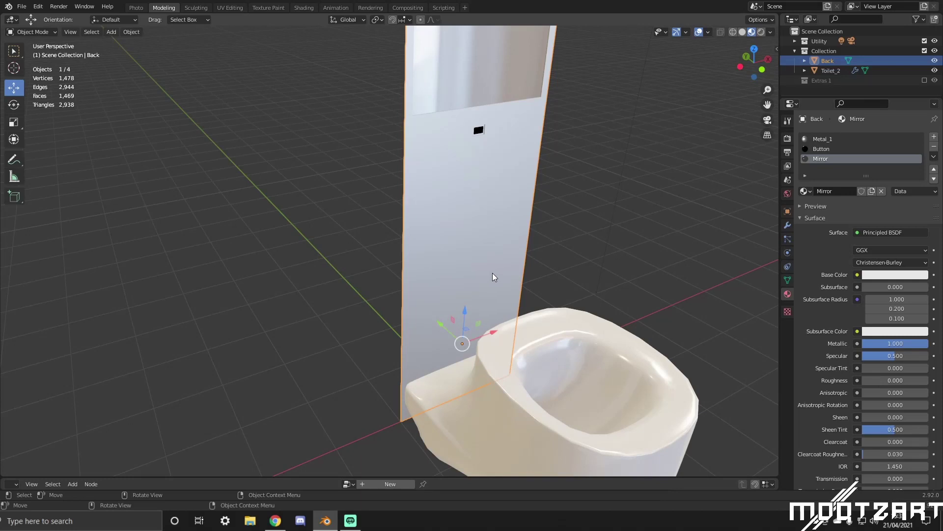
pyautogui.moveTo(574, 202); pyautogui.dragTo(595, 204, button='middle')
pyautogui.scroll(2, 556, 226)
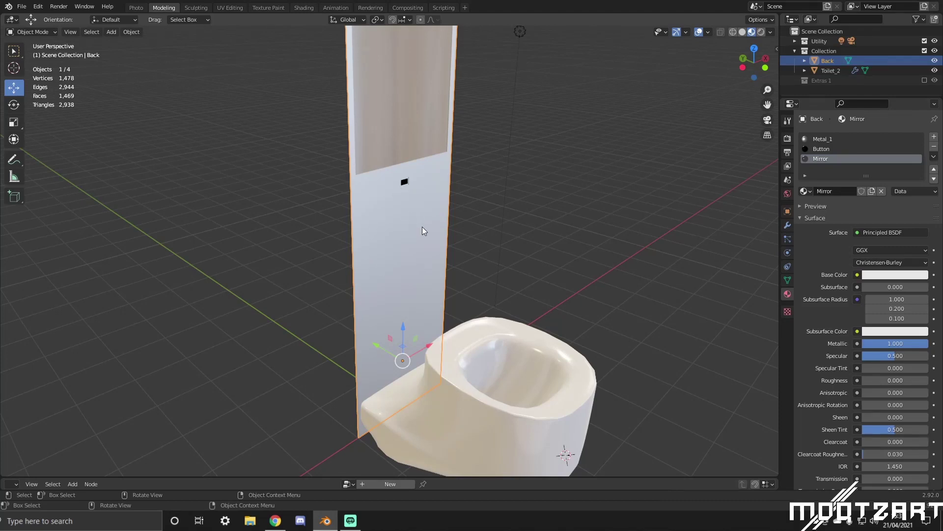
# Add another material slot to the back panel with a fresh default material.
pyautogui.click(935, 137)
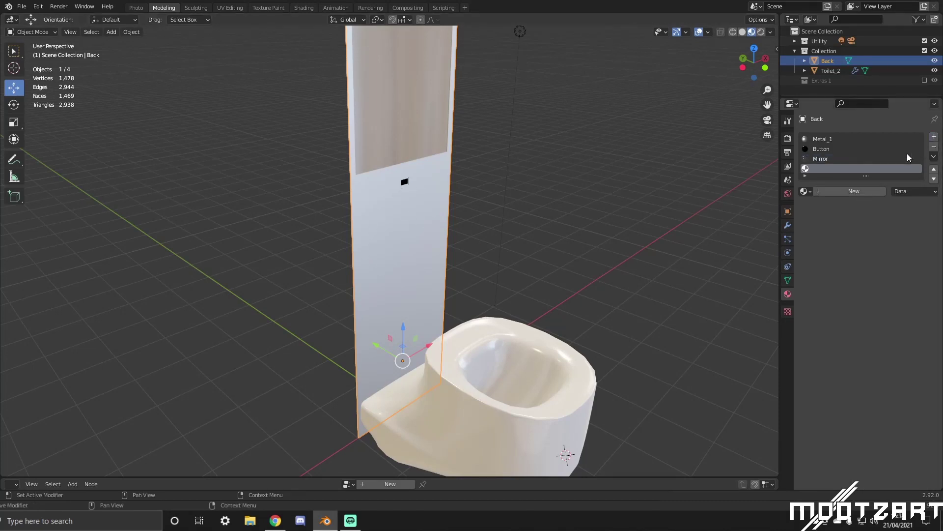
pyautogui.click(849, 191)
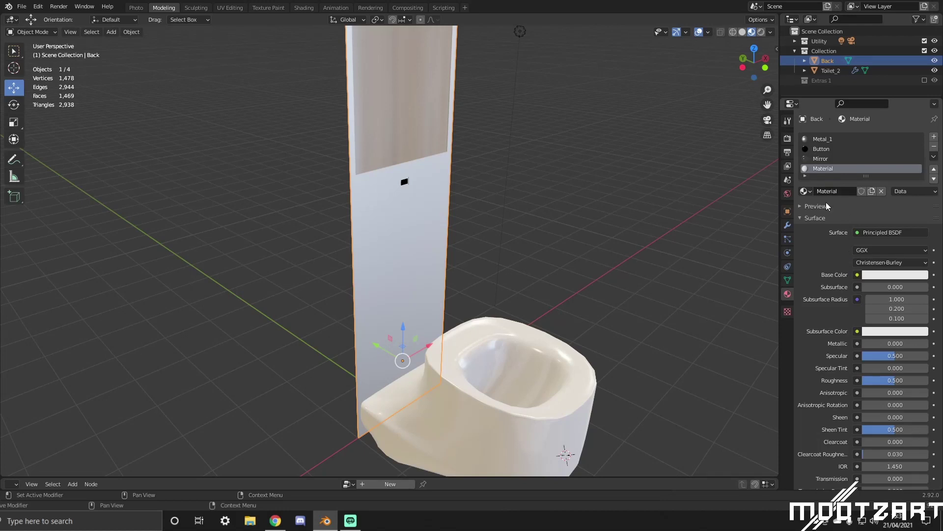
pyautogui.click(305, 7)
pyautogui.moveTo(618, 182); pyautogui.dragTo(560, 186, button='middle')
pyautogui.scroll(1, 601, 196)
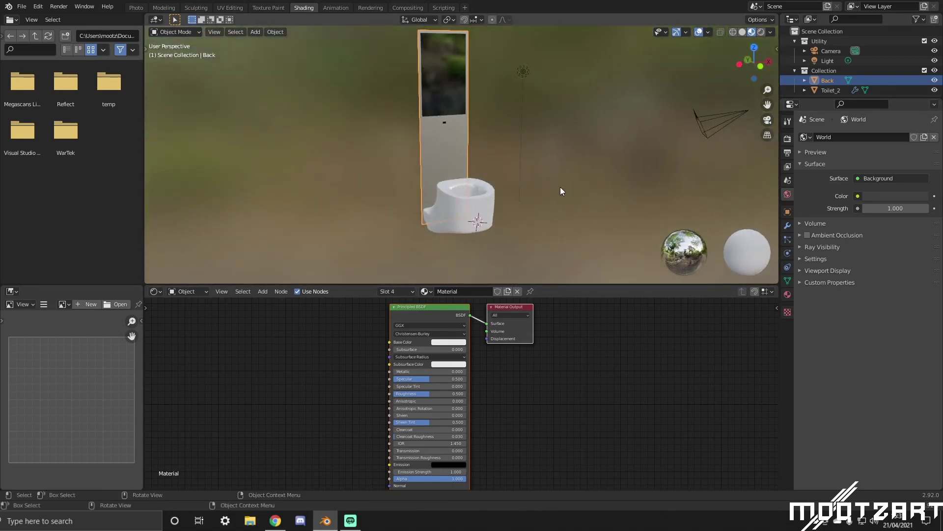
pyautogui.scroll(-2, 492, 339)
pyautogui.moveTo(493, 333); pyautogui.dragTo(585, 329, button='middle')
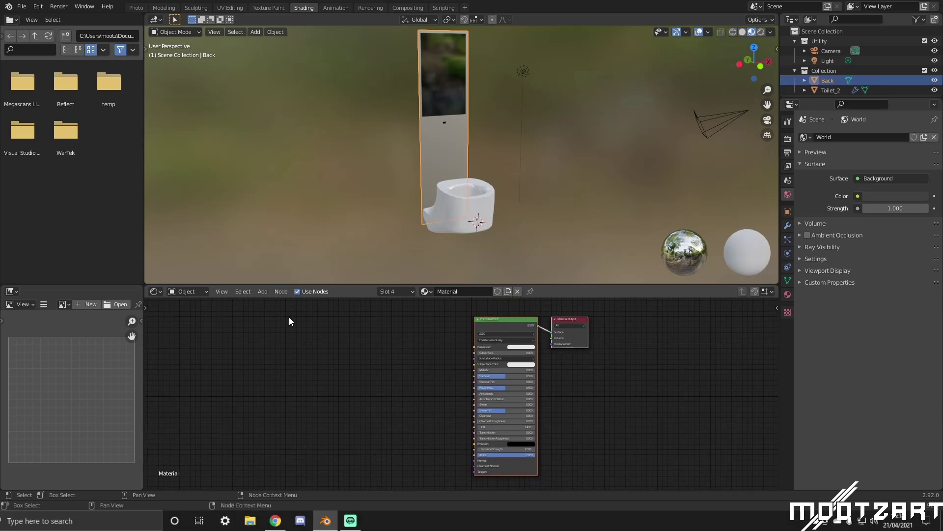
# Add an Image Texture node and connect its colour to the material's Base Color.
pyautogui.hotkey('shift', 'a')
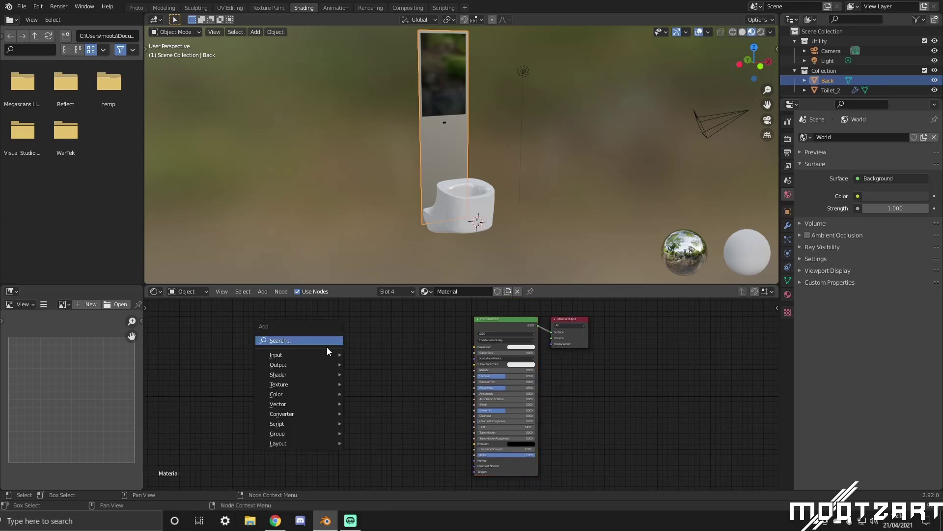
pyautogui.moveTo(328, 357)
pyautogui.click(318, 342)
pyautogui.write('Image')
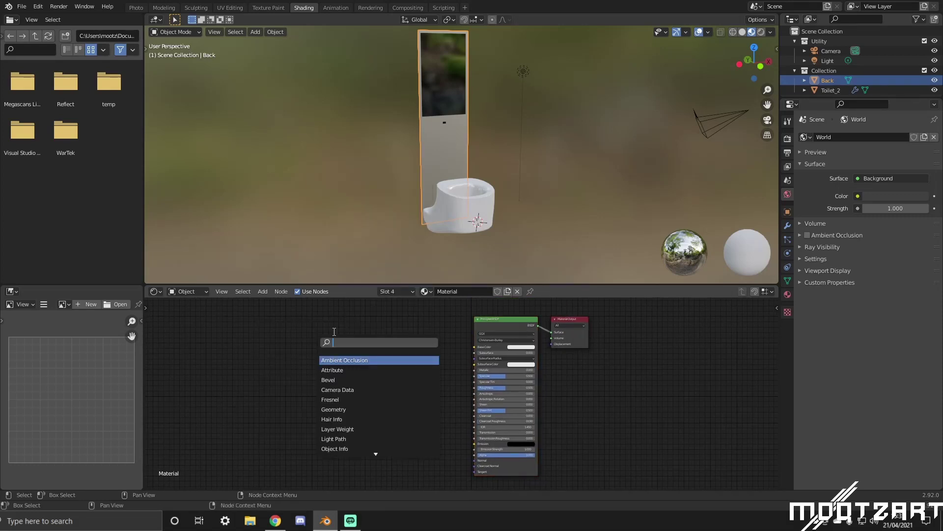
pyautogui.press('Return')
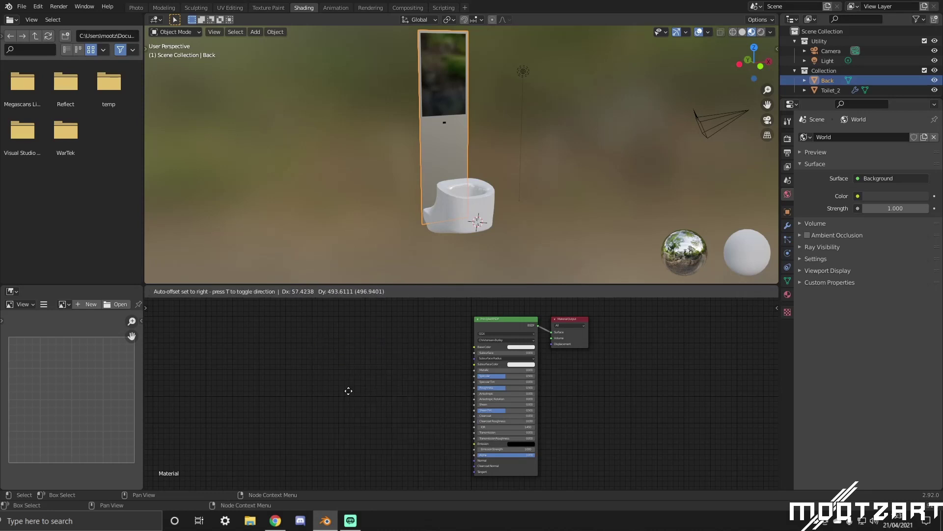
pyautogui.click(345, 313)
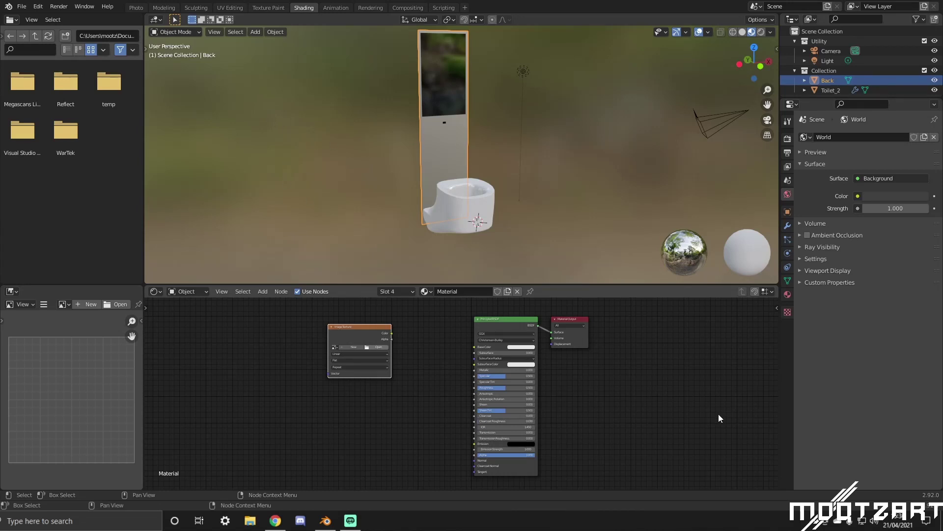
pyautogui.moveTo(391, 333); pyautogui.dragTo(475, 347)
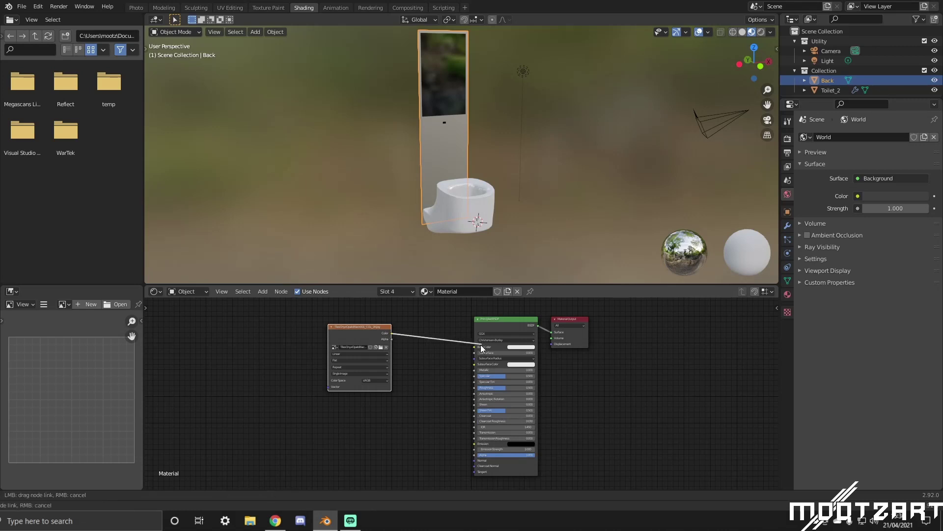
# Select the panel's lower face and all the strip faces framing the mirror.
pyautogui.scroll(5, 540, 162)
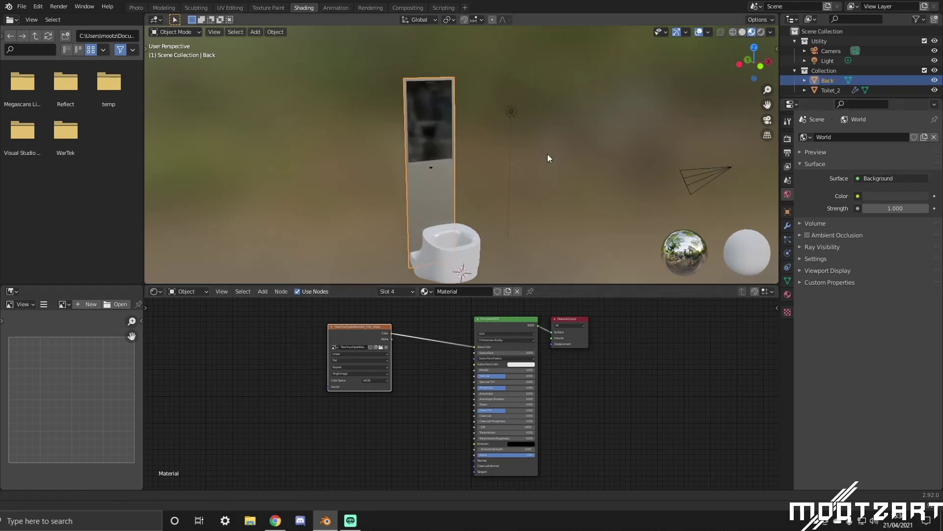
pyautogui.moveTo(510, 155); pyautogui.dragTo(467, 191, button='middle')
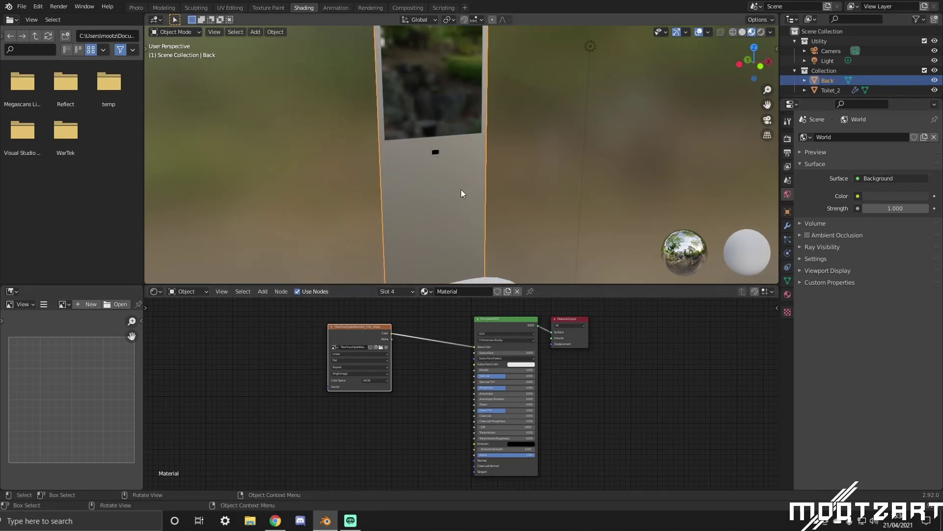
pyautogui.press('Tab')
pyautogui.click(458, 187)
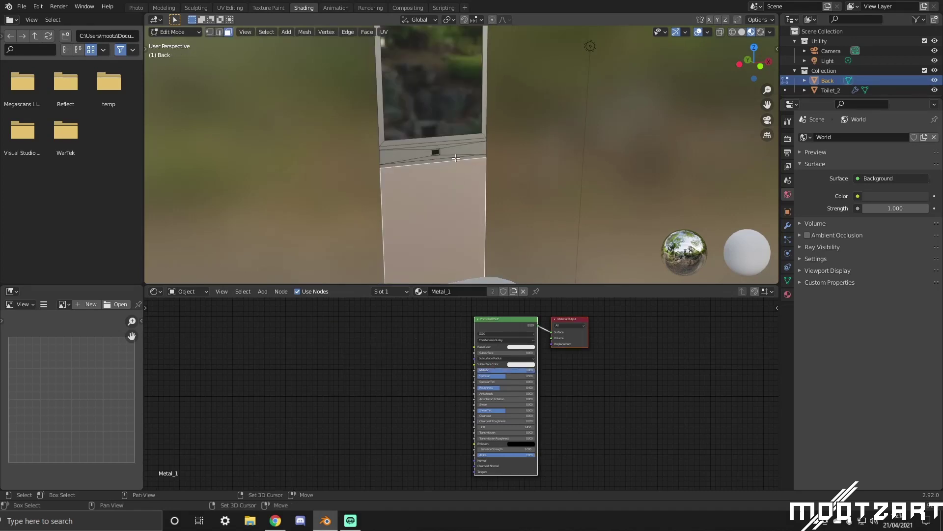
pyautogui.keyDown('shift'); pyautogui.click(457, 158); pyautogui.keyUp('shift')
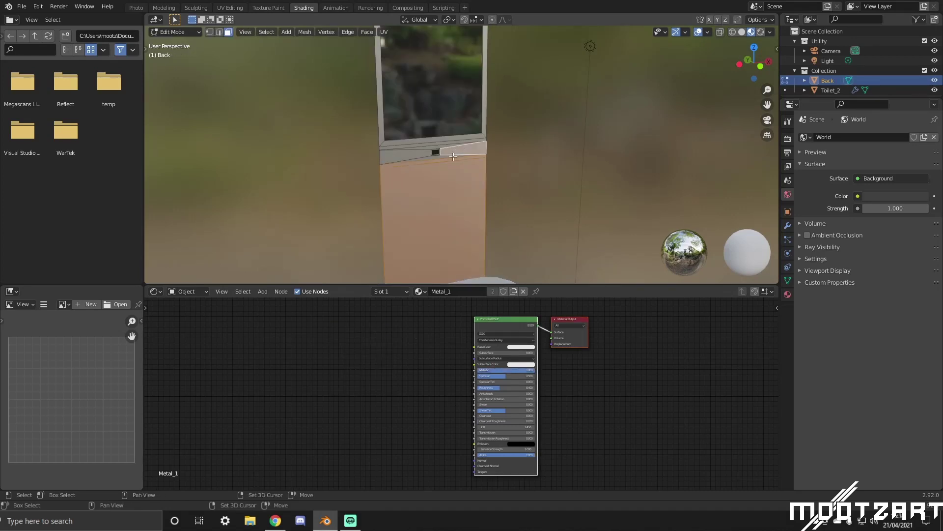
pyautogui.keyDown('shift'); pyautogui.click(450, 156); pyautogui.keyUp('shift')
pyautogui.keyDown('shift'); pyautogui.click(428, 142); pyautogui.keyUp('shift')
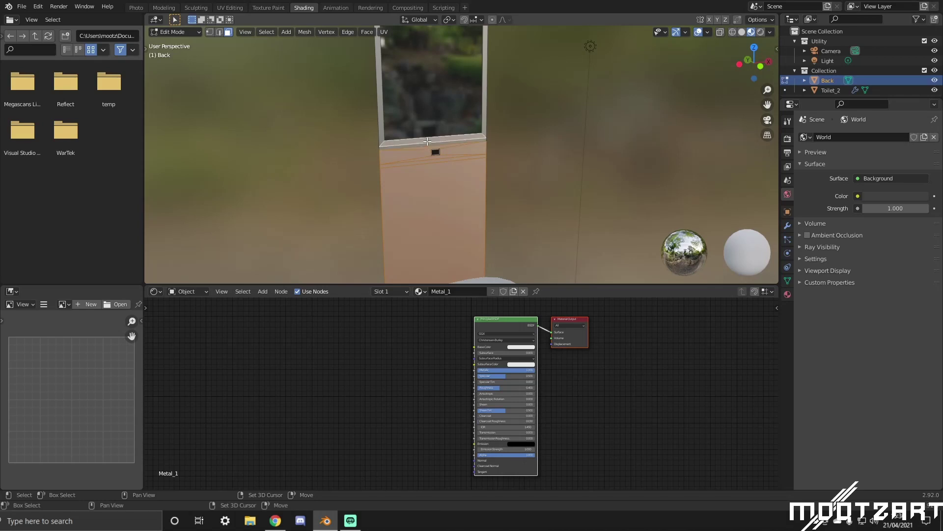
pyautogui.keyDown('shift'); pyautogui.click(409, 146); pyautogui.keyUp('shift')
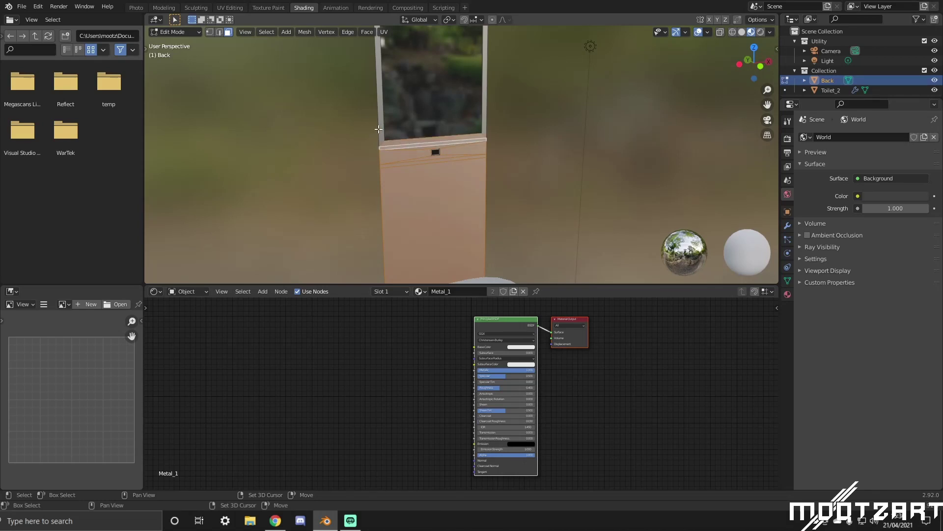
pyautogui.moveTo(414, 143); pyautogui.dragTo(532, 116, button='middle')
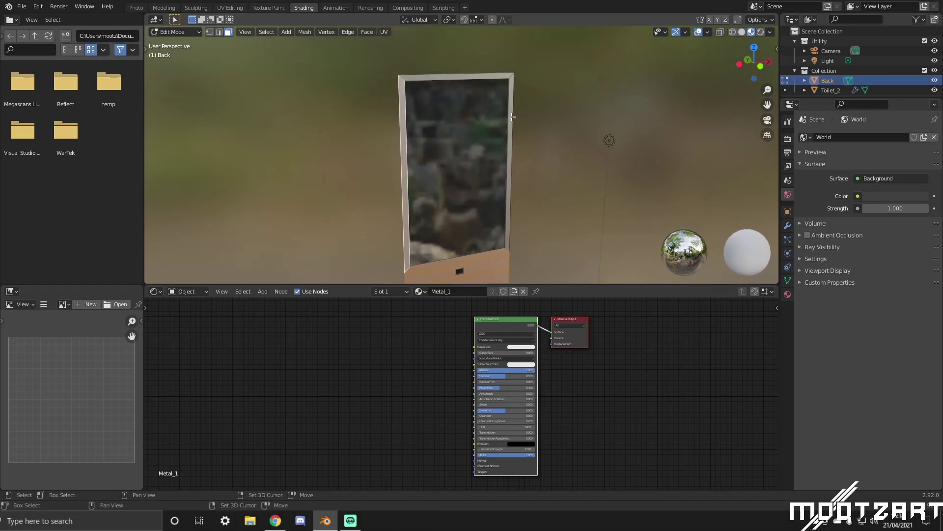
pyautogui.press('l')
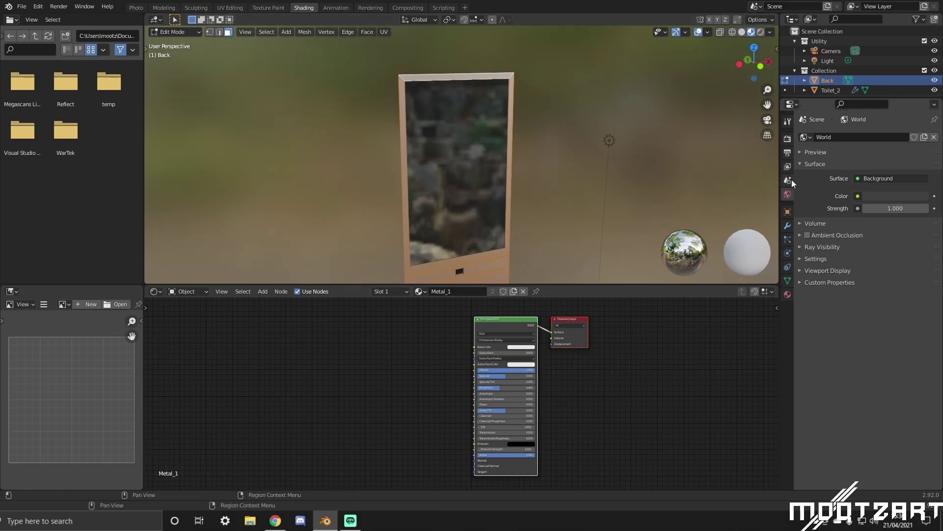
# Assign the tiled material to those faces, naming it Poligon_tiles and then Tiles.
pyautogui.click(788, 294)
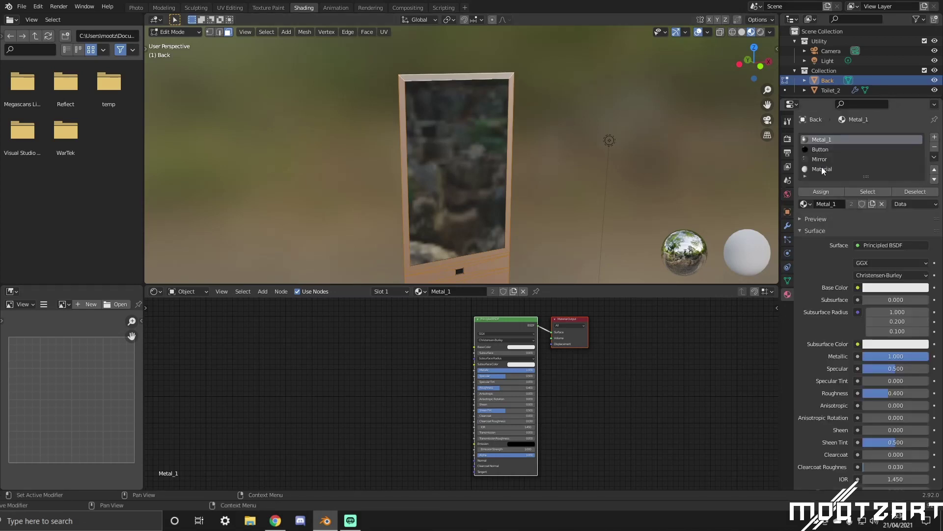
pyautogui.click(822, 169)
pyautogui.click(835, 191)
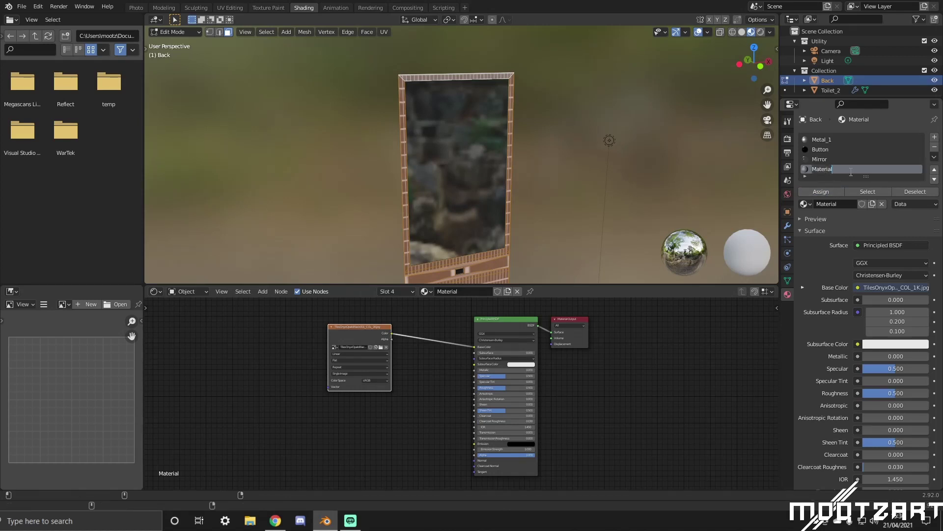
pyautogui.write('Poligon_tiles')
pyautogui.press('Return')
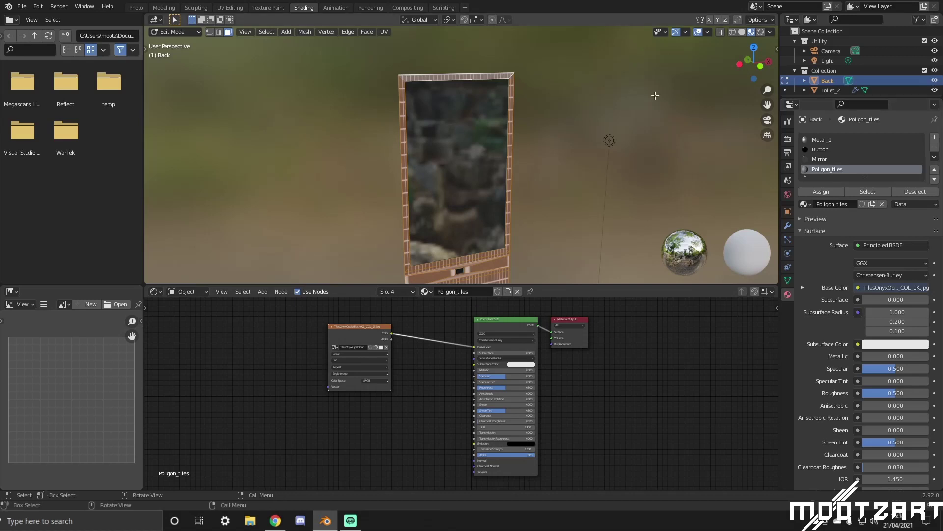
pyautogui.moveTo(565, 145); pyautogui.dragTo(511, 152, button='middle')
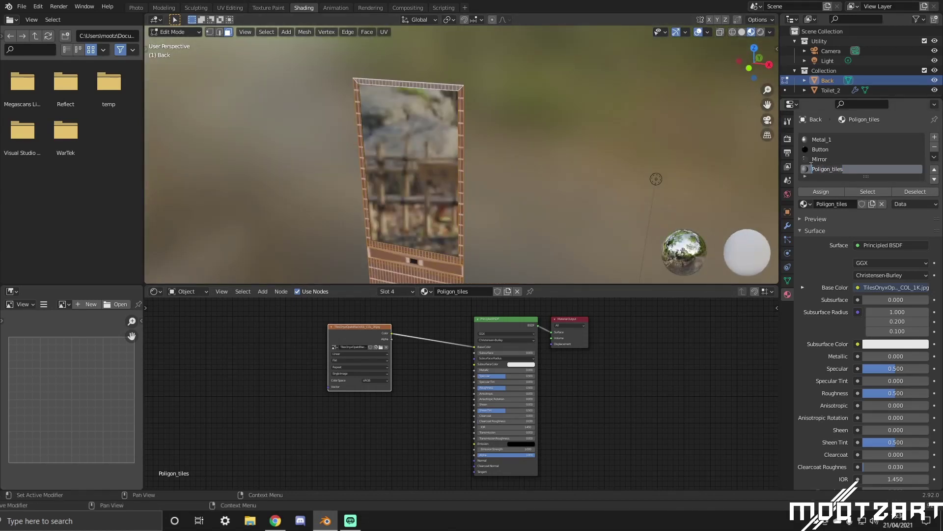
pyautogui.doubleClick(812, 169)
pyautogui.write('Tiles')
pyautogui.press('Return')
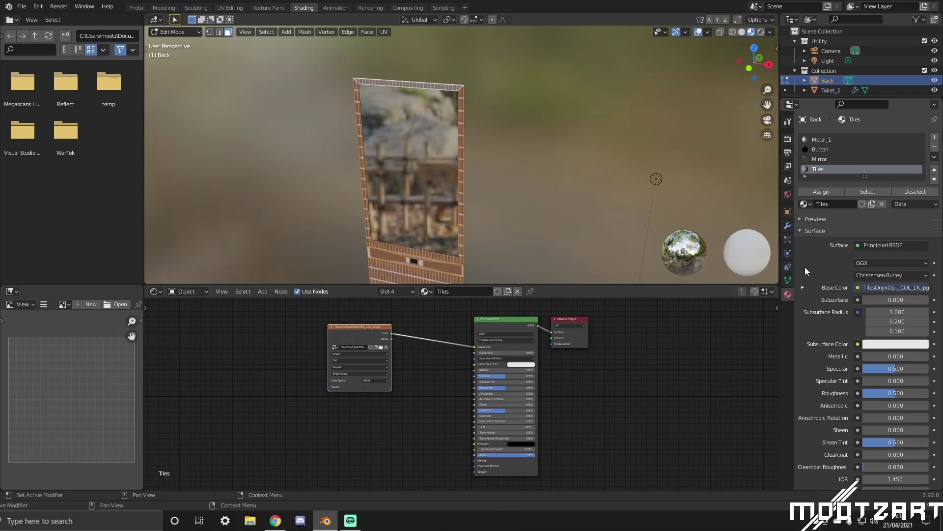
pyautogui.moveTo(470, 176); pyautogui.dragTo(548, 183, button='middle')
# Switch to edge select mode and bring up the UV Editing workspace.
pyautogui.scroll(3, 547, 183)
pyautogui.scroll(-3, 548, 182)
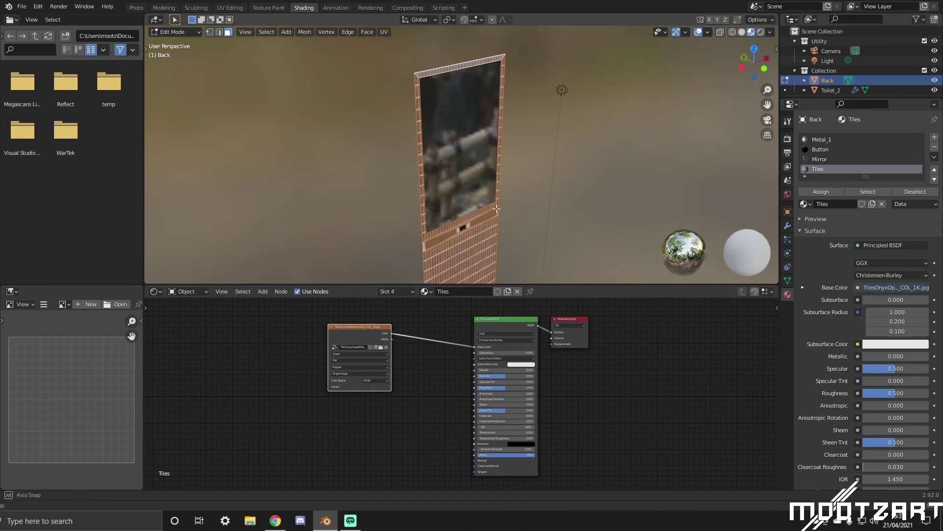
pyautogui.scroll(4, 482, 195)
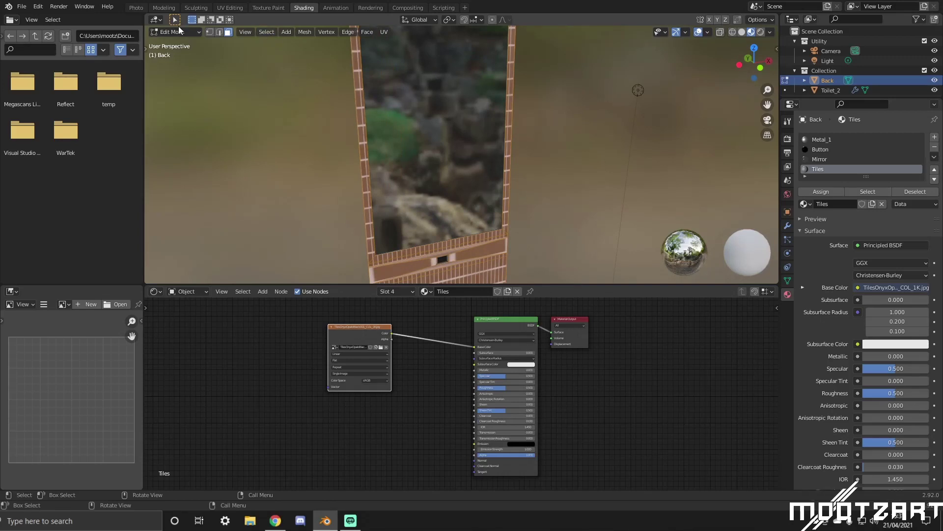
pyautogui.click(219, 32)
pyautogui.click(164, 8)
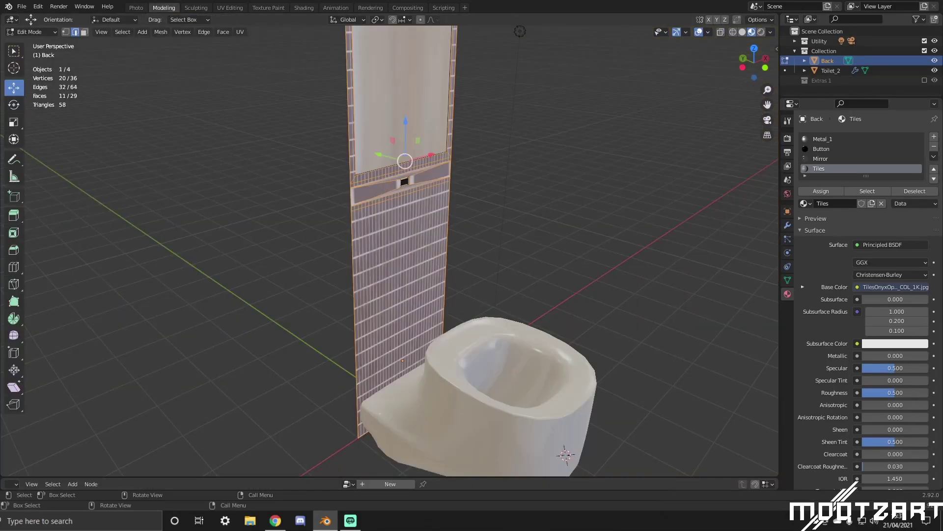
pyautogui.scroll(-3, 503, 140)
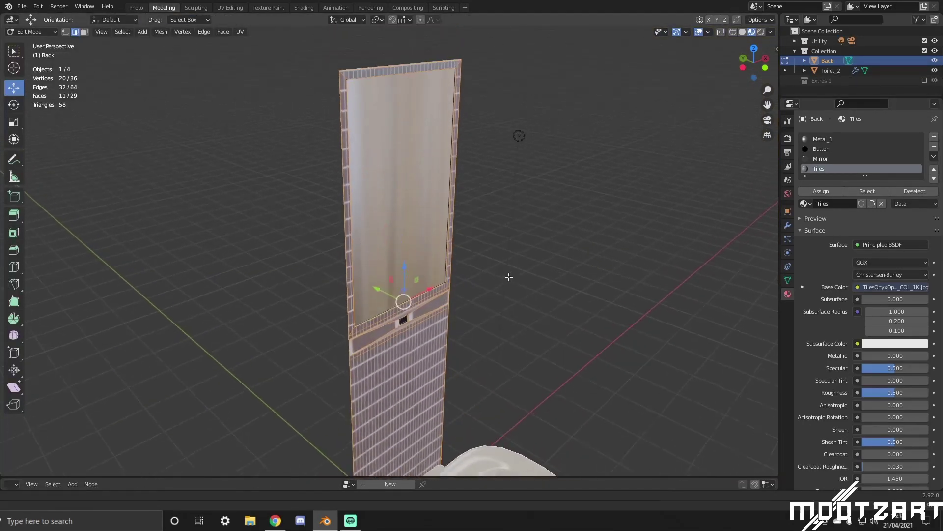
pyautogui.click(230, 8)
# Select the whole mesh to display its UVs and angle the view toward the mirror area.
pyautogui.moveTo(586, 181); pyautogui.dragTo(609, 187, button='middle')
pyautogui.scroll(-5, 250, 191)
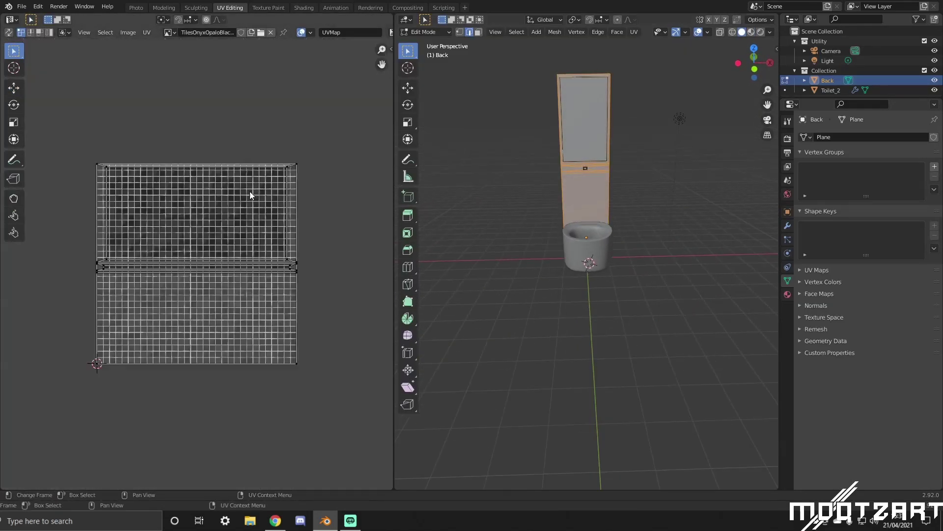
pyautogui.scroll(1, 250, 190)
pyautogui.press('a')
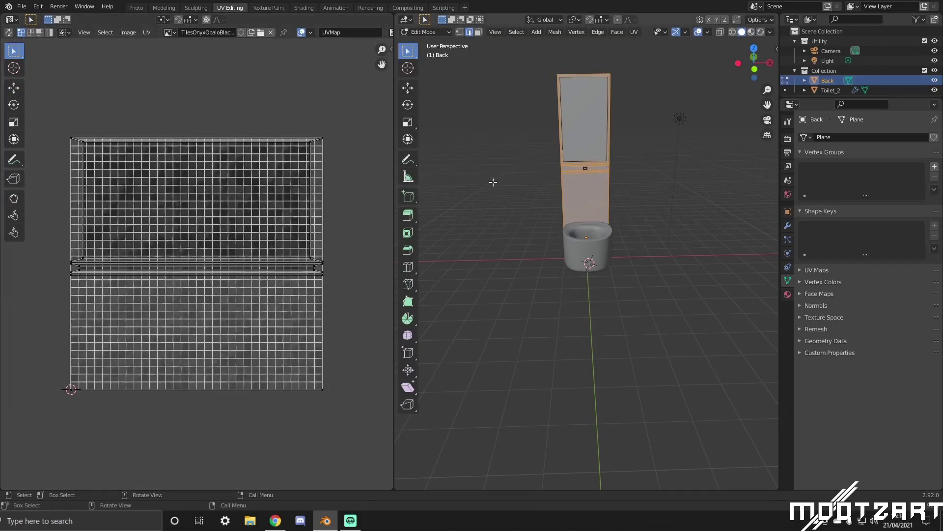
pyautogui.scroll(6, 511, 177)
pyautogui.scroll(3, 511, 184)
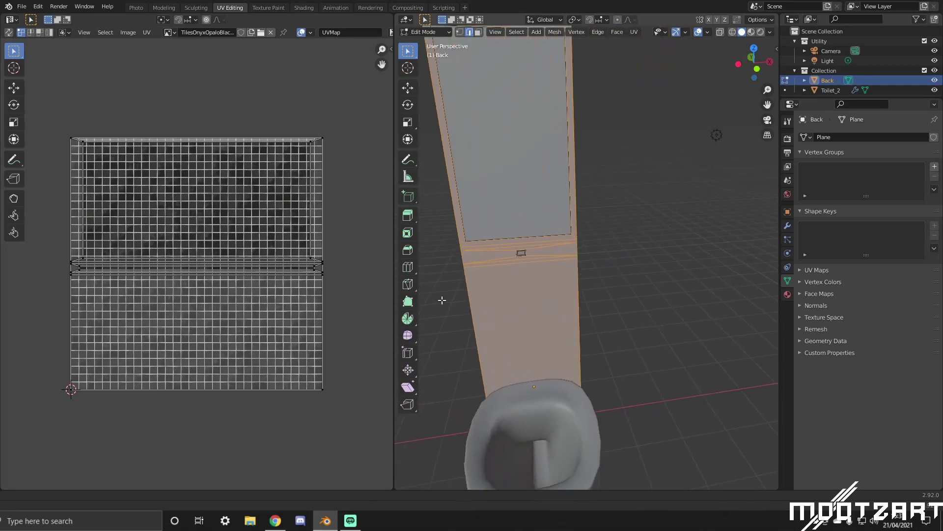
pyautogui.moveTo(442, 301); pyautogui.dragTo(478, 337, button='middle')
pyautogui.scroll(4, 603, 216)
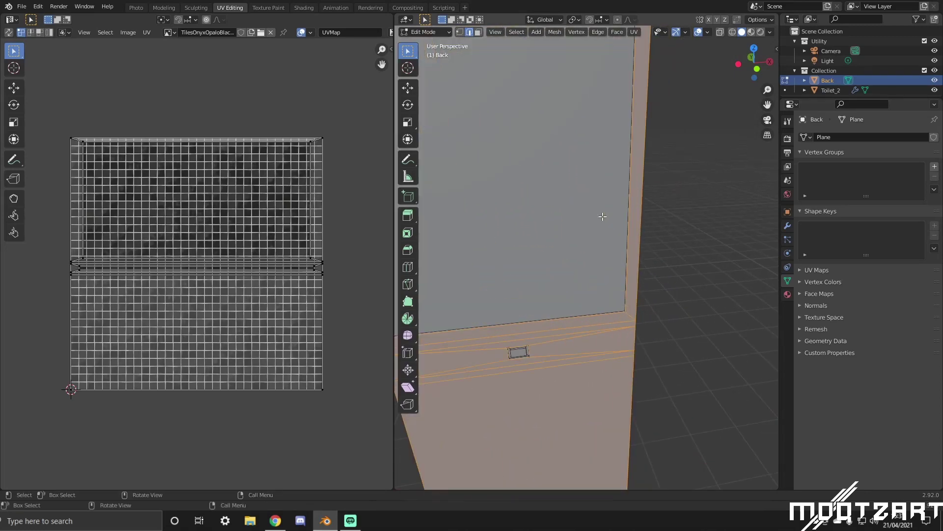
# Select the mirror area's border edges, including vertical and top edges, and mark them as a seam.
pyautogui.click(631, 203)
pyautogui.scroll(2, 624, 298)
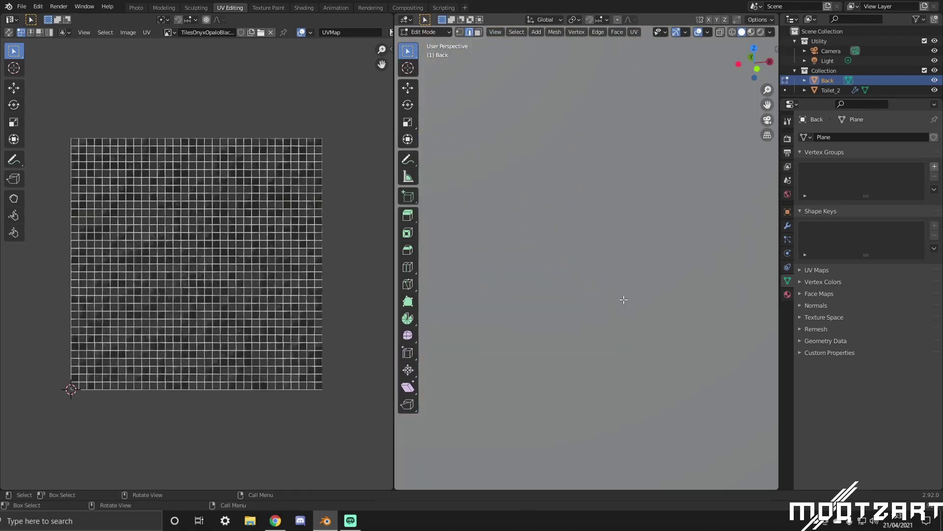
pyautogui.scroll(-2, 665, 304)
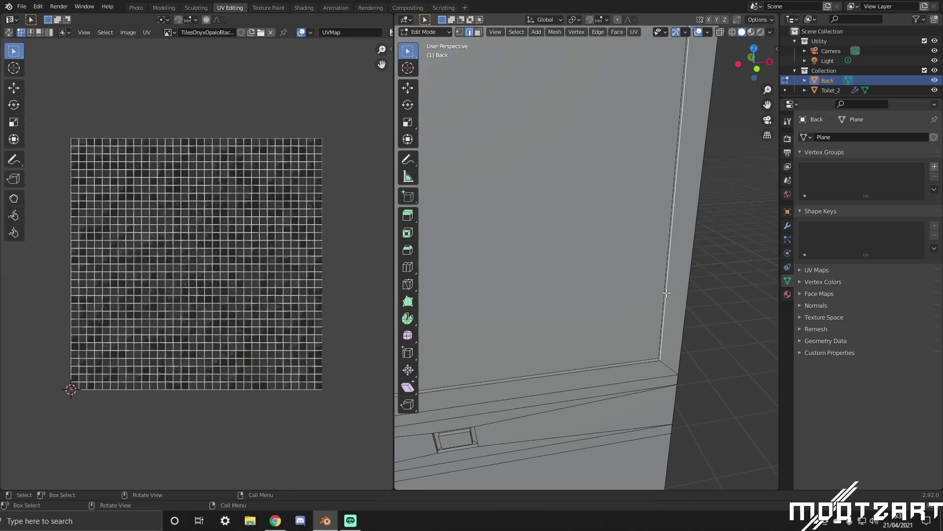
pyautogui.keyDown('shift'); pyautogui.click(648, 362); pyautogui.keyUp('shift')
pyautogui.moveTo(647, 362); pyautogui.dragTo(678, 307, button='middle')
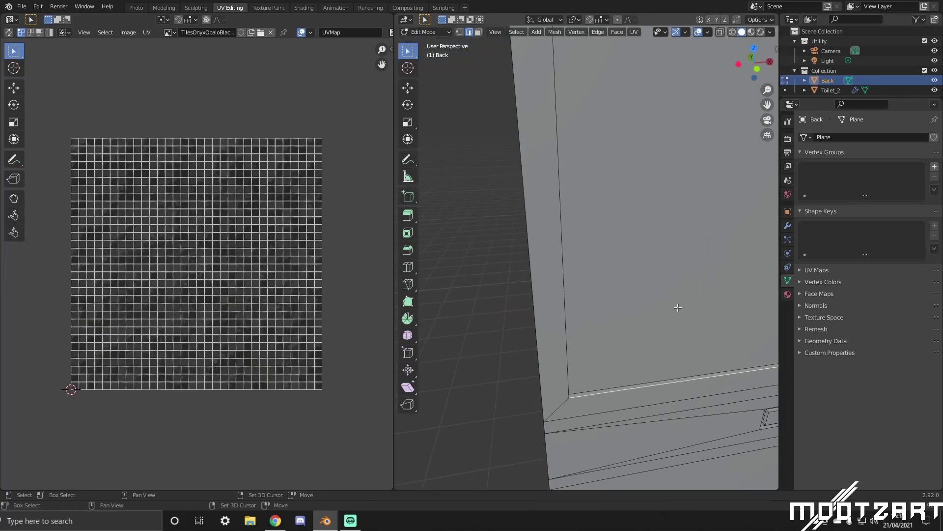
pyautogui.keyDown('shift'); pyautogui.rightClick(568, 351); pyautogui.keyUp('shift')
pyautogui.keyDown('shift'); pyautogui.click(565, 343); pyautogui.keyUp('shift')
pyautogui.scroll(-3, 570, 315)
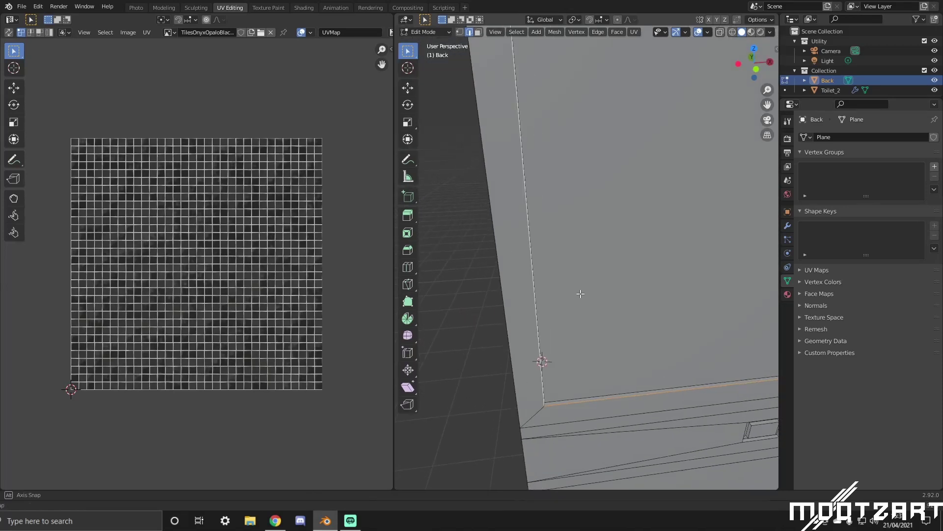
pyautogui.keyDown('shift'); pyautogui.scroll(5, 591, 218); pyautogui.keyUp('shift')
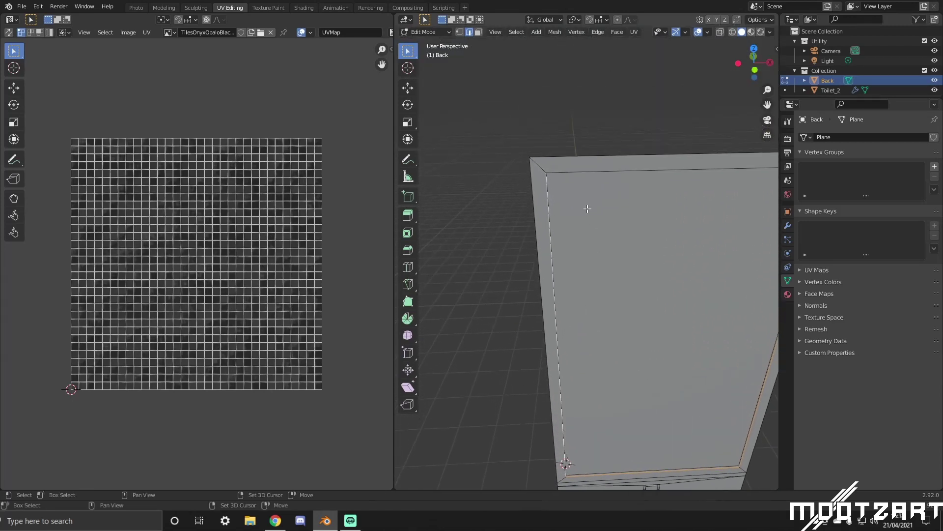
pyautogui.keyDown('shift'); pyautogui.click(597, 167); pyautogui.keyUp('shift')
pyautogui.moveTo(682, 196); pyautogui.dragTo(659, 213, button='middle')
pyautogui.rightClick(756, 206)
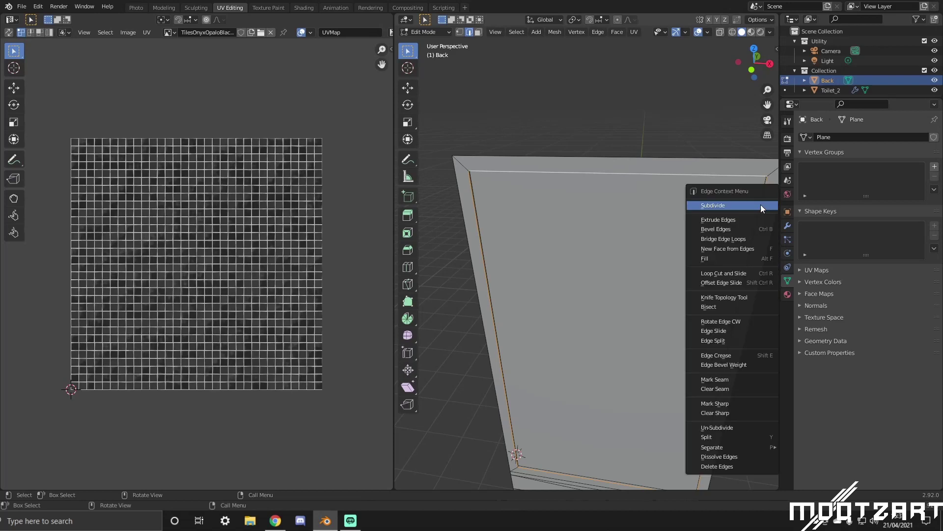
pyautogui.click(732, 380)
# Inspect the left seam from the front and select the entire mesh.
pyautogui.moveTo(707, 352); pyautogui.dragTo(639, 275, button='middle')
pyautogui.scroll(5, 599, 237)
pyautogui.moveTo(599, 238); pyautogui.dragTo(599, 237, button='middle')
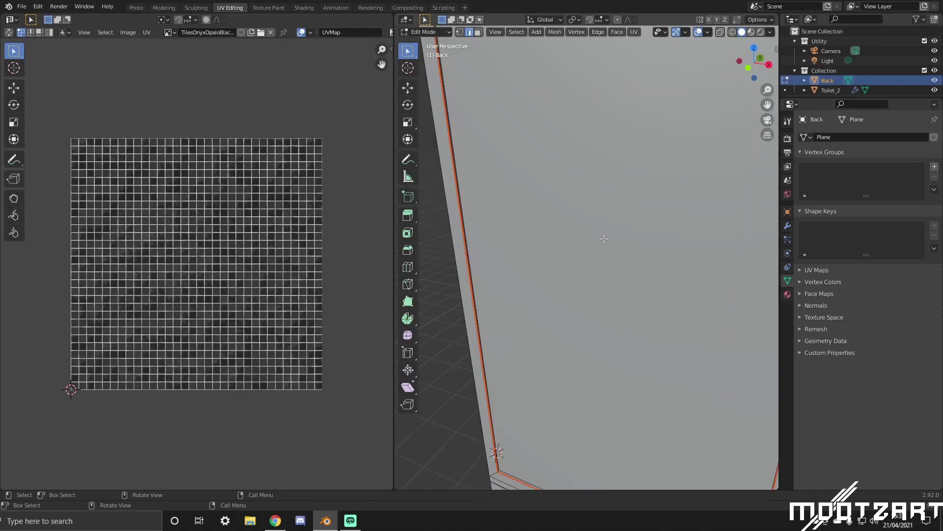
pyautogui.scroll(-4, 604, 238)
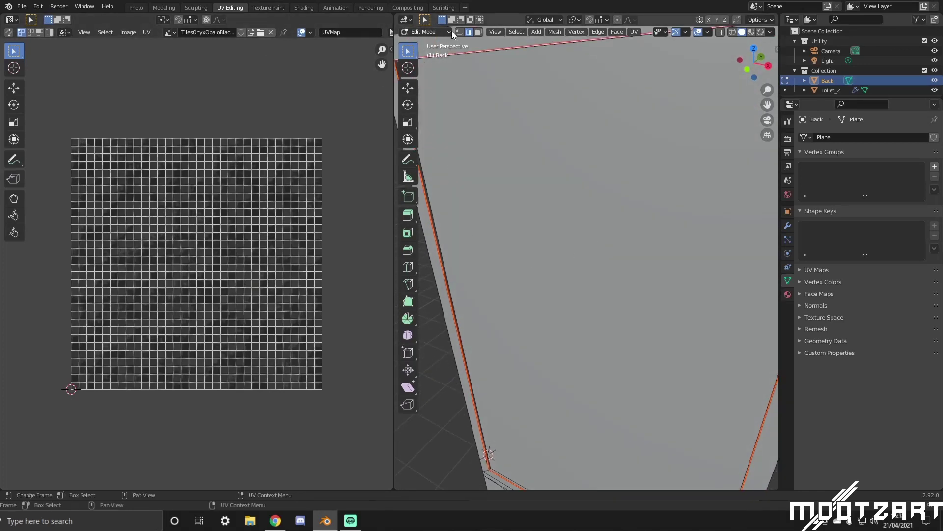
pyautogui.scroll(-4, 518, 177)
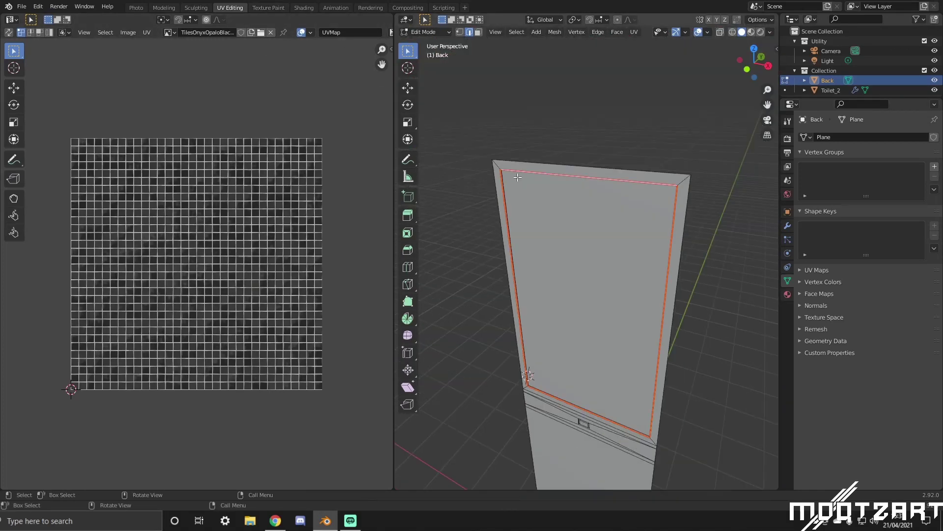
pyautogui.press('a')
pyautogui.press('u')
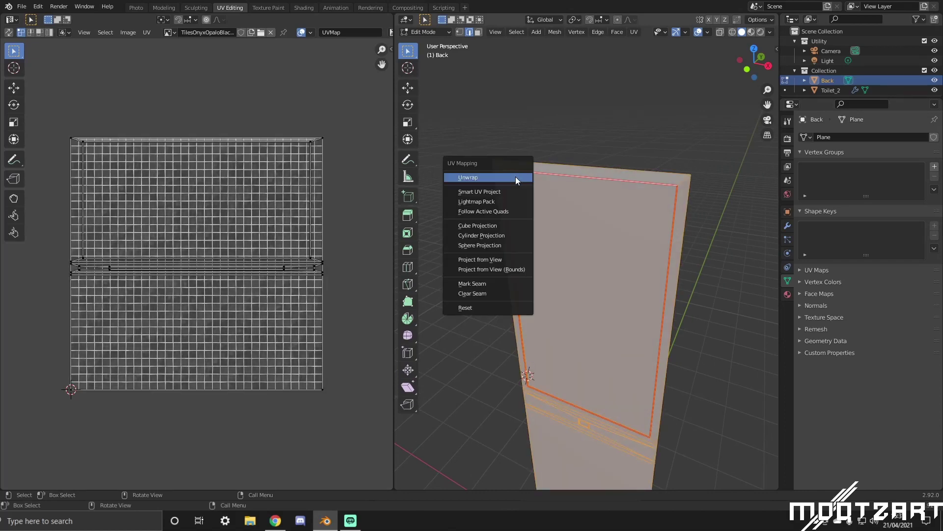
pyautogui.click(516, 177)
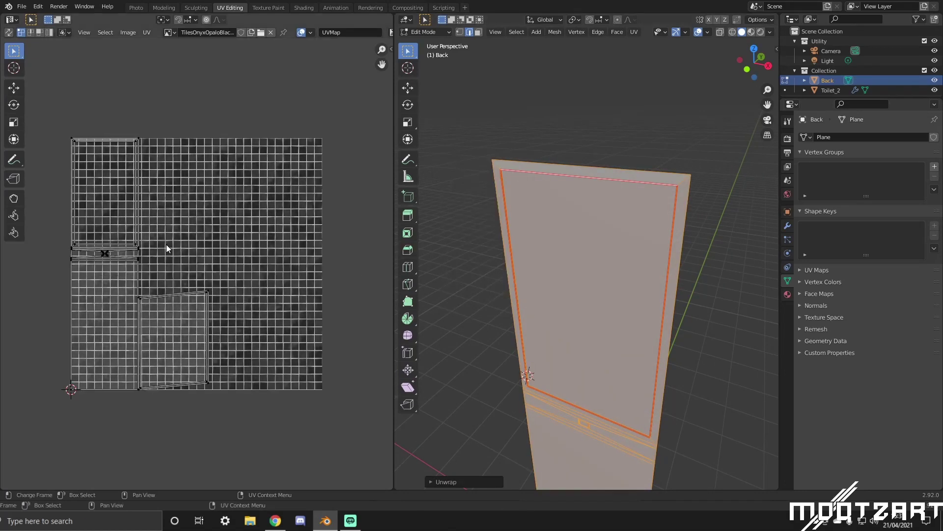
pyautogui.scroll(1, 199, 268)
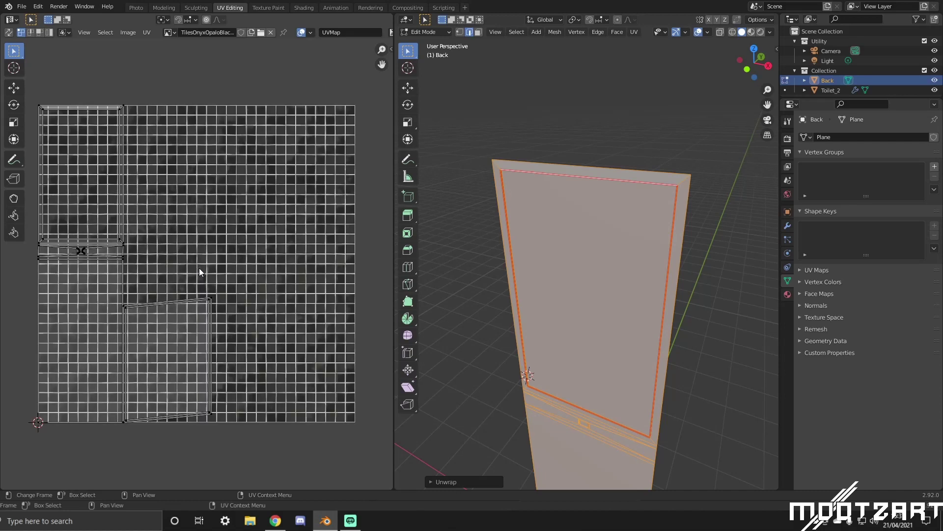
pyautogui.click(209, 302)
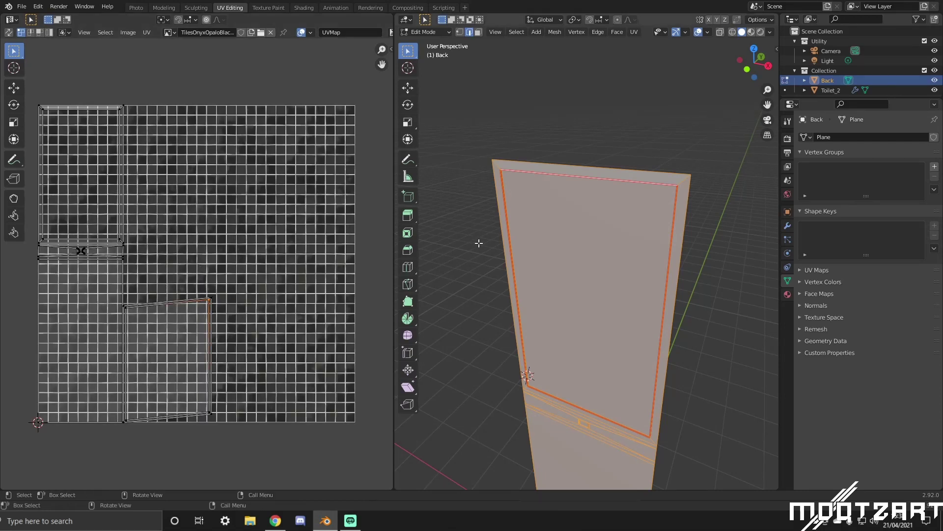
pyautogui.moveTo(480, 243); pyautogui.dragTo(474, 234, button='middle')
pyautogui.scroll(4, 473, 234)
pyautogui.scroll(-2, 474, 230)
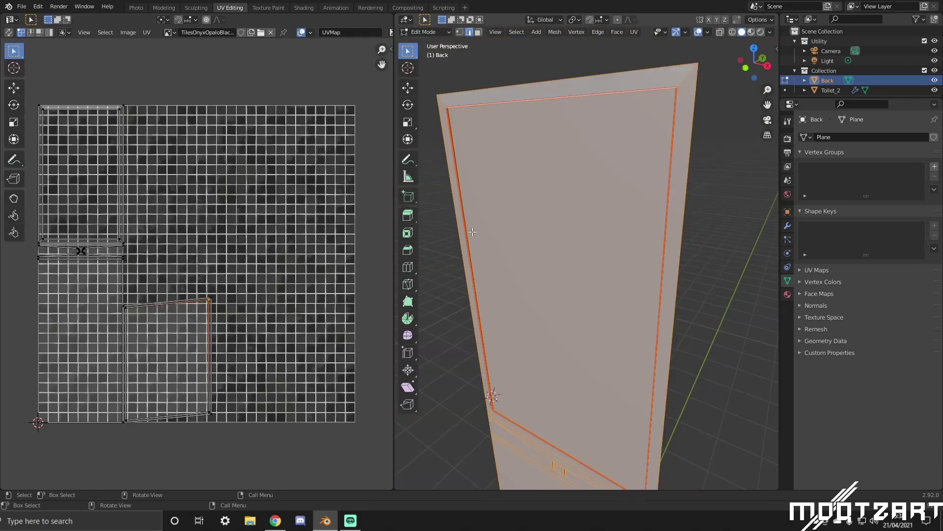
pyautogui.hotkey('alt', 'a')
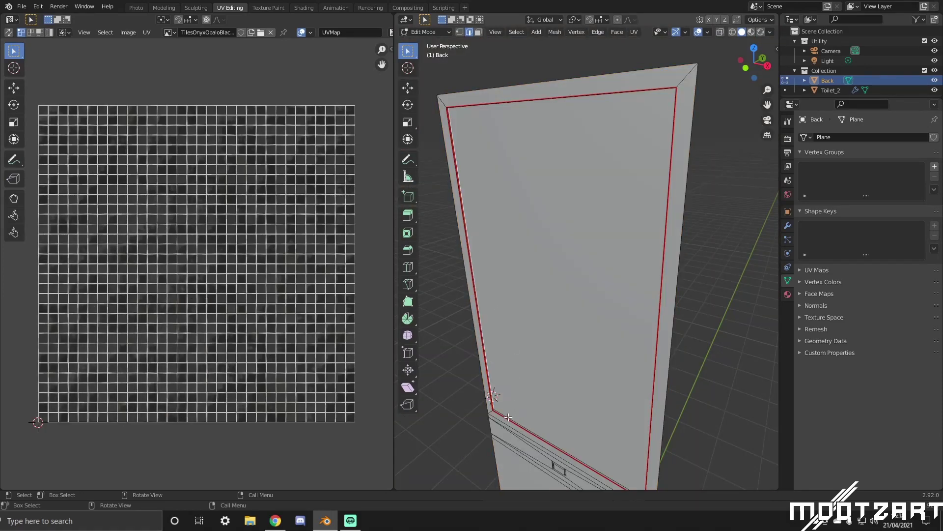
pyautogui.moveTo(508, 416); pyautogui.dragTo(491, 34, button='middle')
# Mark the inner rectangle's edges as a seam, unwrap the whole mesh, and clear the selection.
pyautogui.click(508, 46)
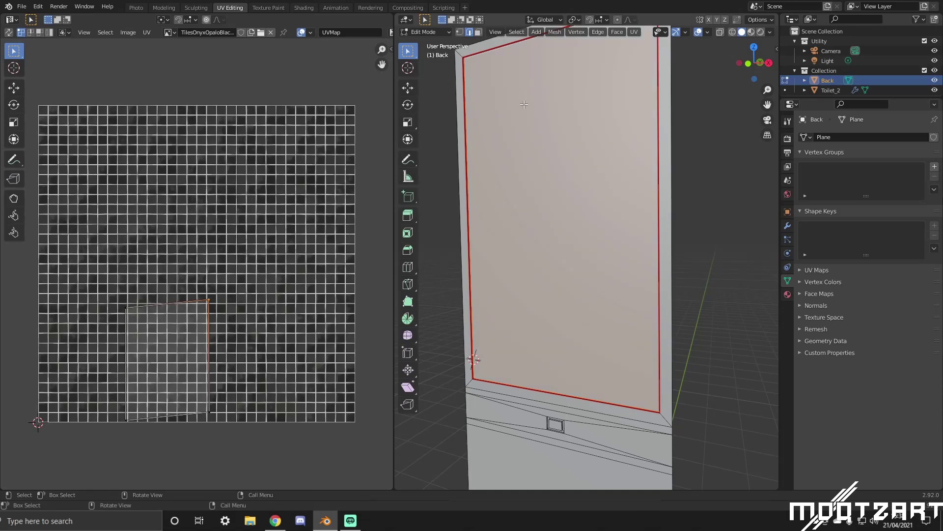
pyautogui.rightClick(656, 151)
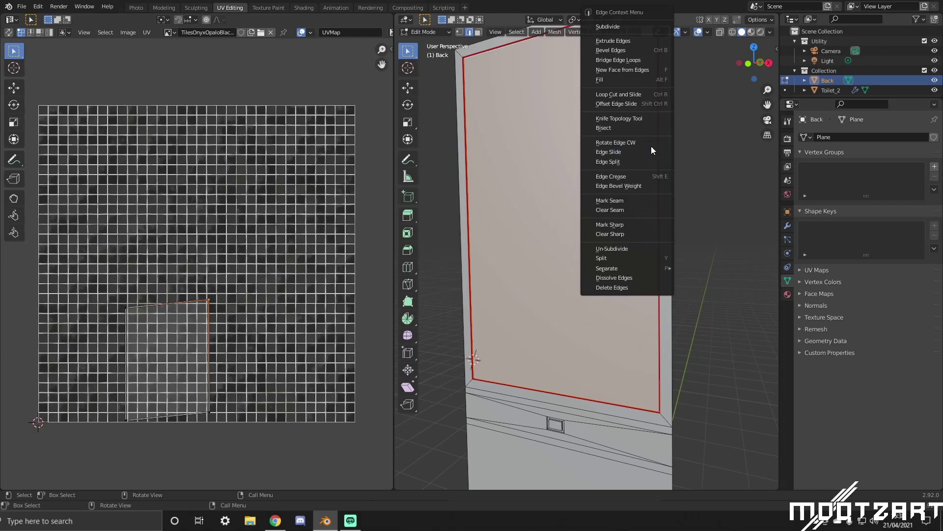
pyautogui.click(639, 200)
pyautogui.press('a')
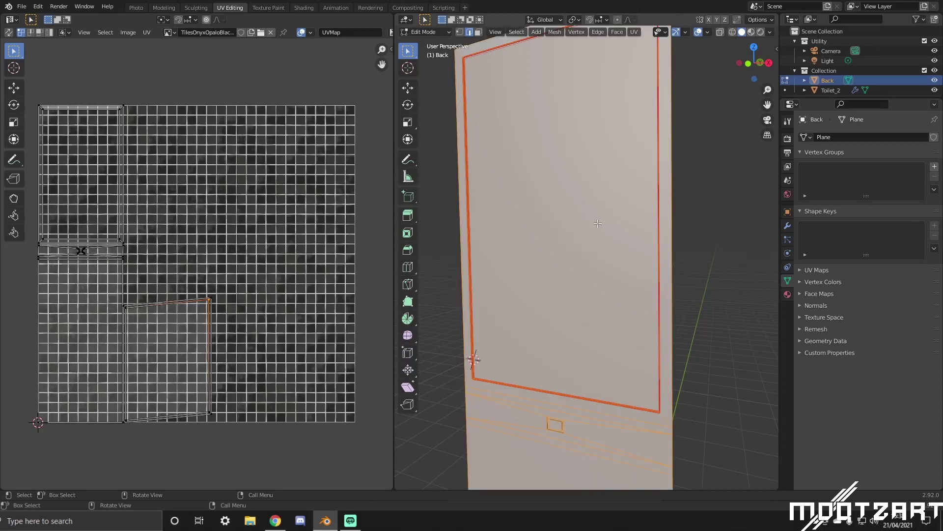
pyautogui.press('u')
pyautogui.click(598, 223)
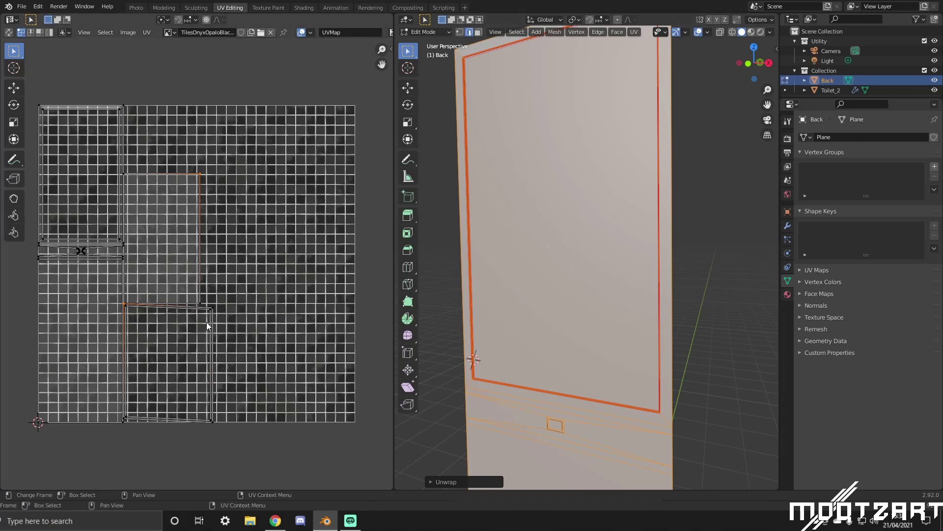
pyautogui.click(211, 308)
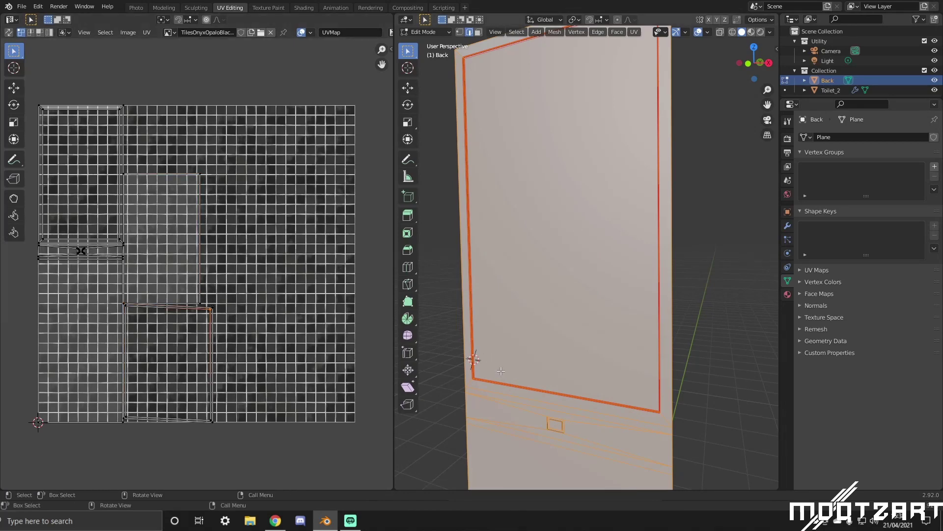
pyautogui.moveTo(590, 320); pyautogui.dragTo(616, 290, button='middle')
pyautogui.hotkey('alt', 'a')
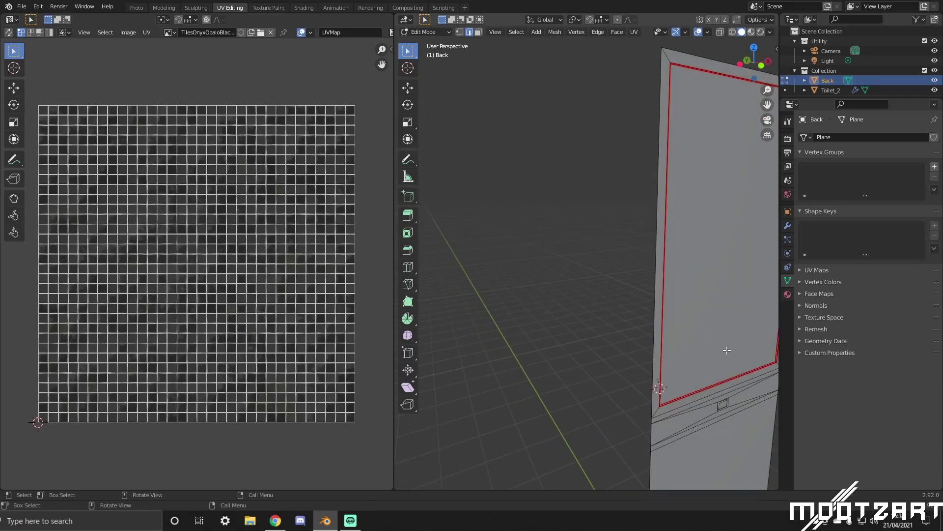
# Select the button recess's top, left and bottom edges.
pyautogui.moveTo(722, 347); pyautogui.dragTo(616, 269, button='middle')
pyautogui.scroll(4, 616, 270)
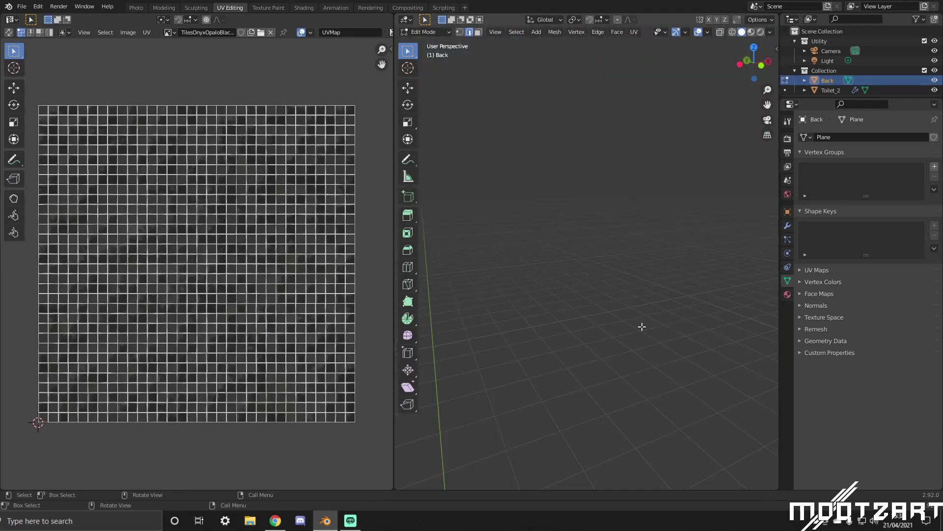
pyautogui.scroll(-2, 641, 327)
pyautogui.moveTo(636, 326); pyautogui.dragTo(647, 293, button='middle')
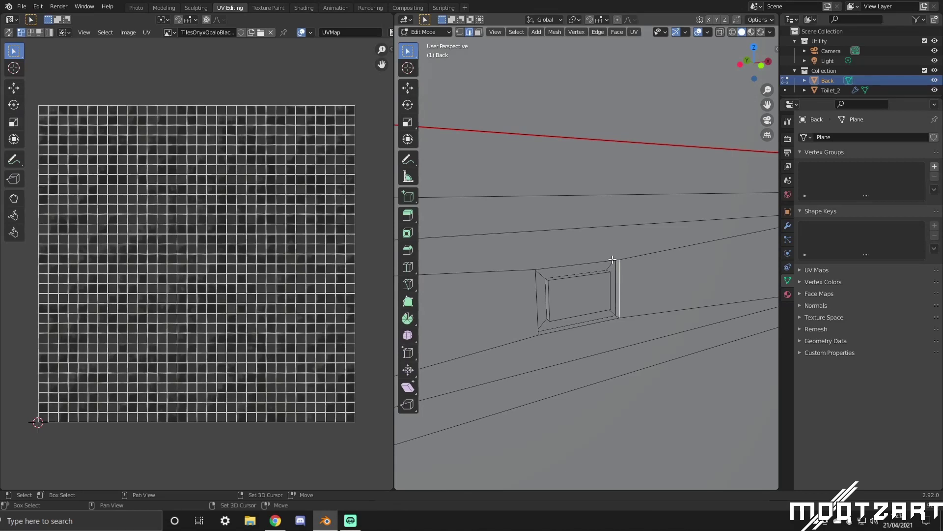
pyautogui.keyDown('shift'); pyautogui.click(547, 272); pyautogui.keyUp('shift')
pyautogui.keyDown('shift'); pyautogui.click(539, 279); pyautogui.keyUp('shift')
pyautogui.keyDown('shift'); pyautogui.click(556, 329); pyautogui.keyUp('shift')
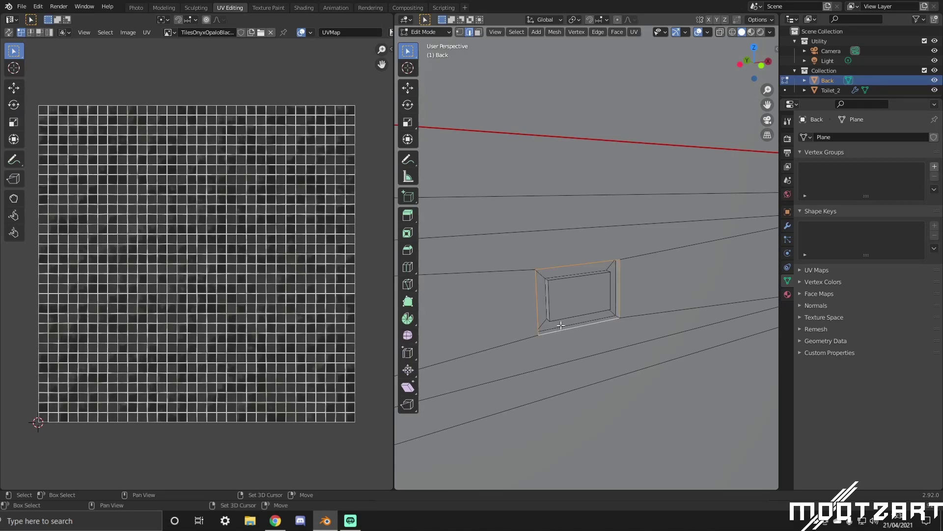
pyautogui.keyDown('shift'); pyautogui.moveTo(615, 295); pyautogui.dragTo(573, 212, button='middle'); pyautogui.keyUp('shift')
# Add the button frame's top and inner edges to the selection.
pyautogui.keyDown('shift'); pyautogui.click(528, 128); pyautogui.keyUp('shift')
pyautogui.moveTo(528, 129); pyautogui.dragTo(499, 143, button='middle')
pyautogui.press('KP_Decimal')
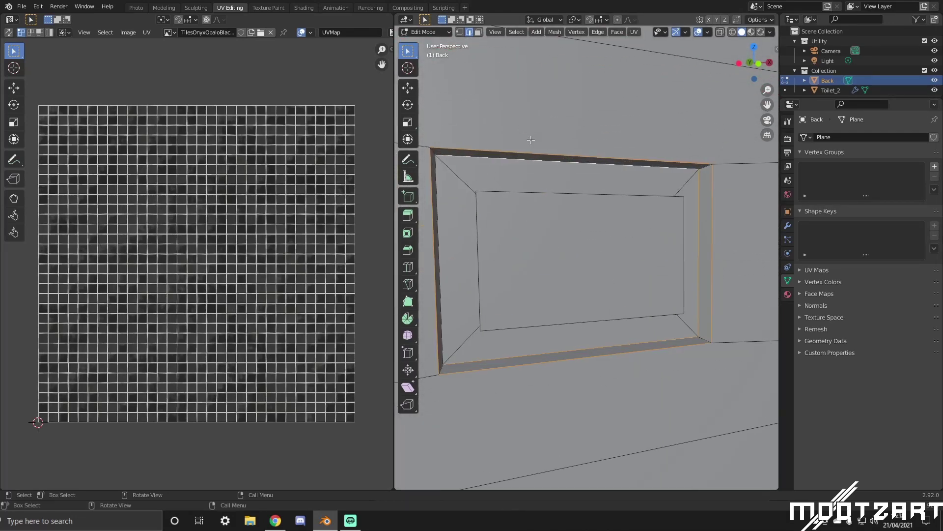
pyautogui.moveTo(575, 158); pyautogui.dragTo(472, 213, button='middle')
pyautogui.keyDown('shift'); pyautogui.click(486, 199); pyautogui.keyUp('shift')
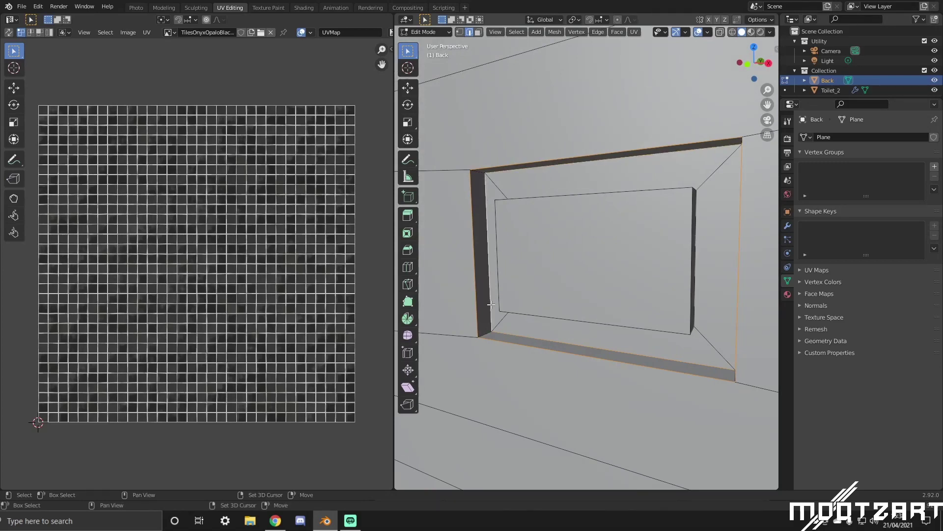
pyautogui.keyDown('shift'); pyautogui.click(488, 333); pyautogui.keyUp('shift')
# Mark the recess and frame edges as seams and unwrap the whole mesh again.
pyautogui.rightClick(488, 332)
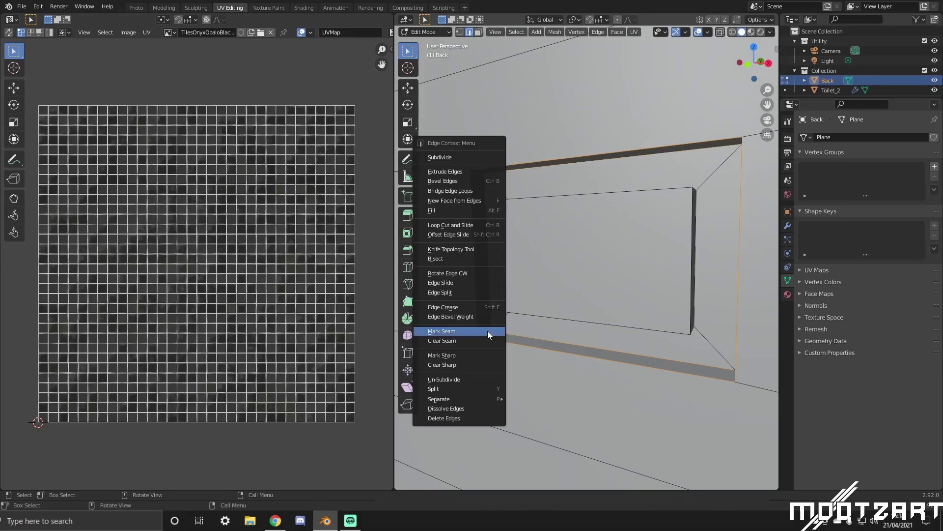
pyautogui.click(488, 331)
pyautogui.press('a')
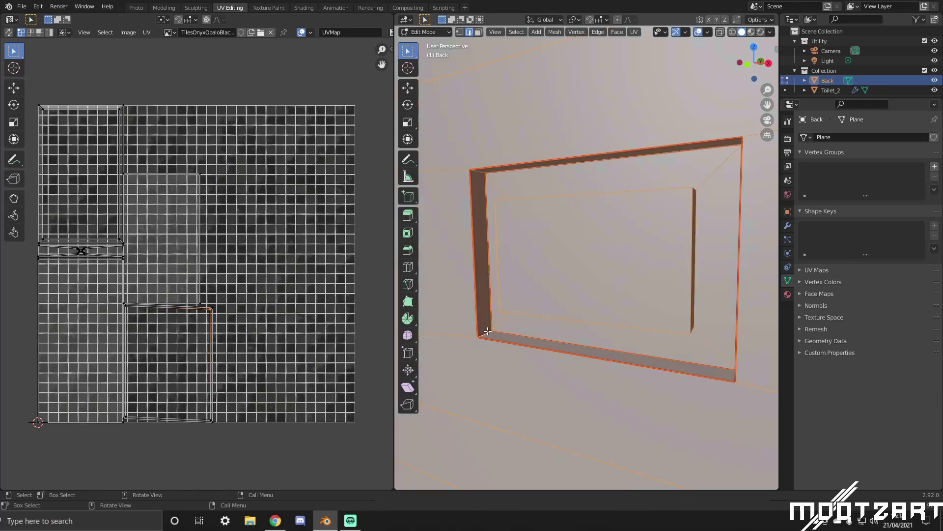
pyautogui.press('u')
pyautogui.click(487, 332)
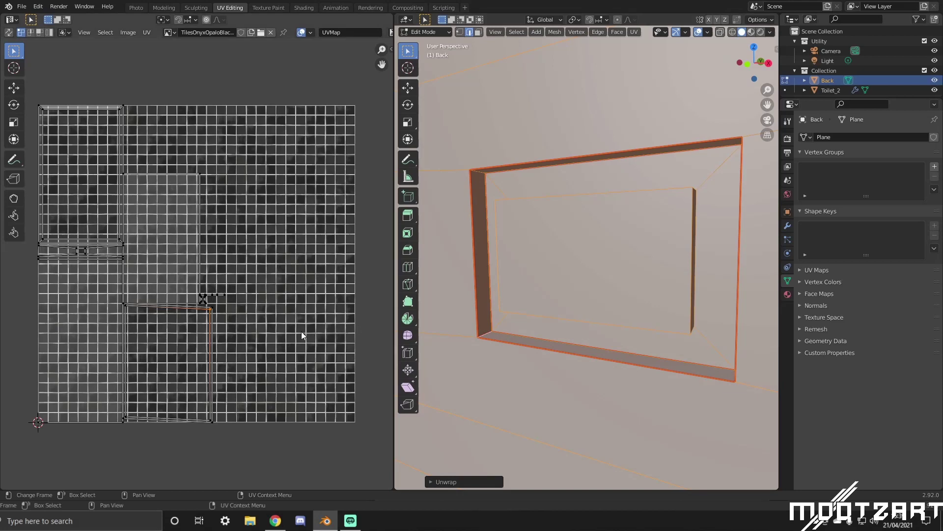
pyautogui.click(123, 305)
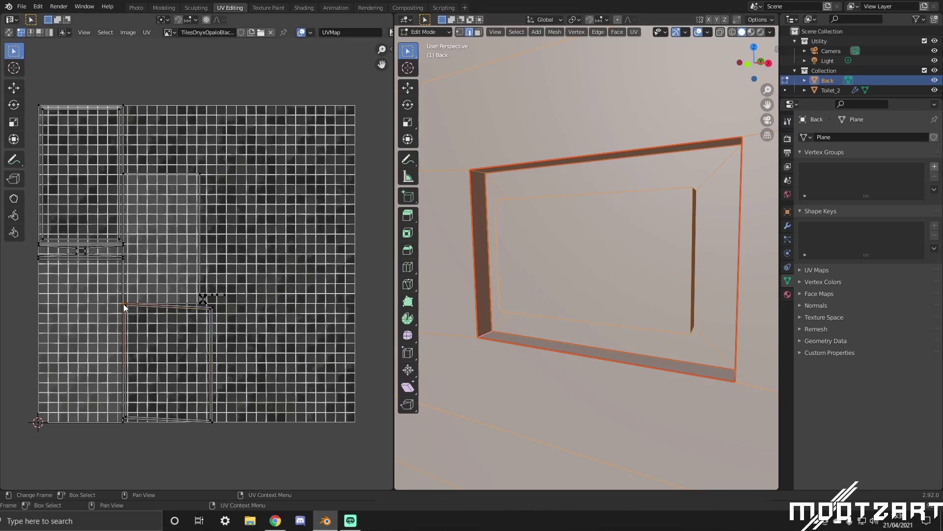
pyautogui.click(124, 305)
pyautogui.scroll(-3, 589, 256)
pyautogui.moveTo(589, 255); pyautogui.dragTo(518, 241, button='middle')
pyautogui.click(495, 252)
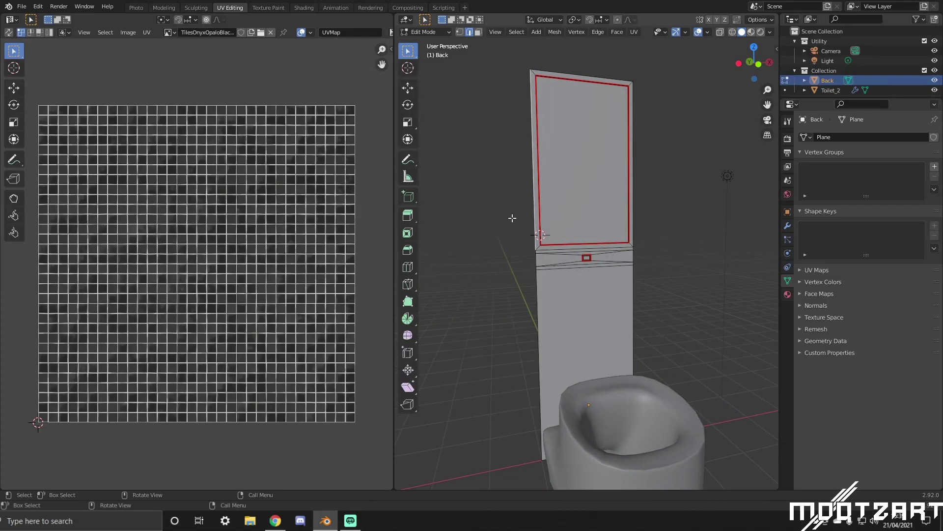
# Switch to Material Preview shading, re-enter Edit Mode on Back, and use Face select mode.
pyautogui.click(751, 32)
pyautogui.moveTo(698, 189)
pyautogui.mouseDown(button='middle')
pyautogui.moveTo(653, 194)
pyautogui.moveTo(682, 219)
pyautogui.mouseUp(button='middle')
pyautogui.press('Tab')
pyautogui.scroll(8, 689, 228)
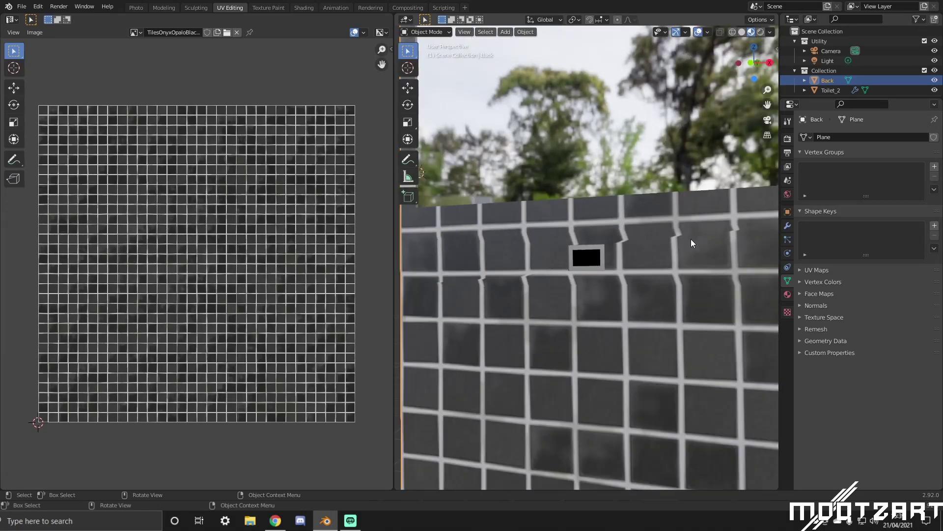
pyautogui.press('Tab')
pyautogui.moveTo(692, 241); pyautogui.dragTo(707, 248, button='middle')
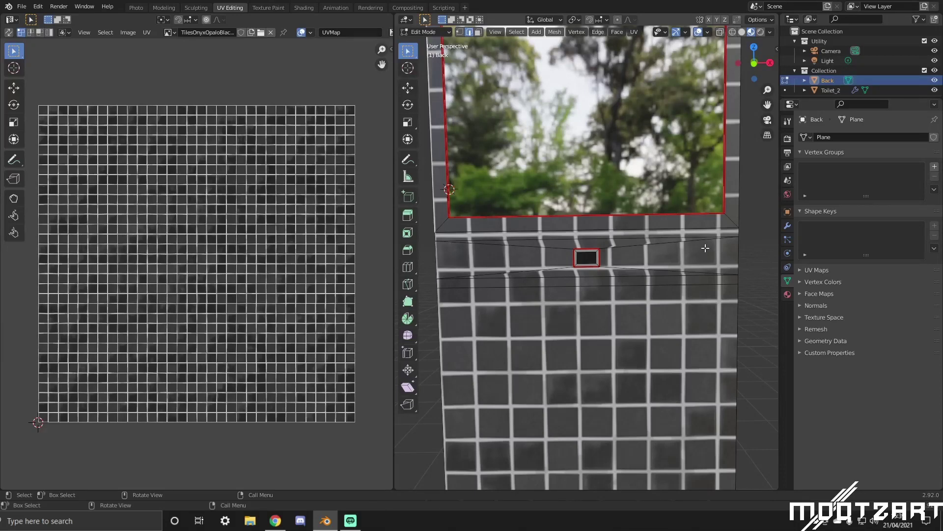
pyautogui.scroll(6, 705, 248)
pyautogui.moveTo(700, 252); pyautogui.dragTo(670, 249, button='middle')
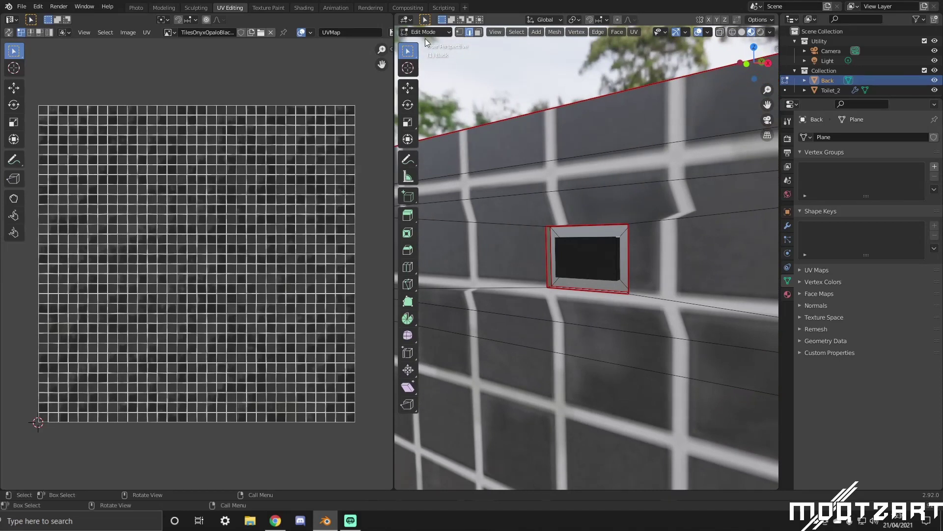
pyautogui.click(479, 32)
# Add a new material slot on the Back panel with a material named Metal_2.
pyautogui.click(605, 230)
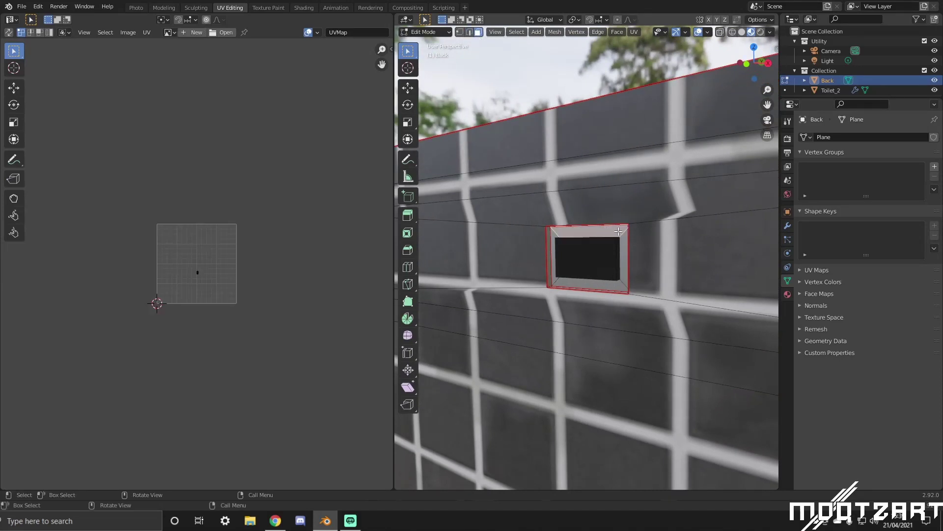
pyautogui.click(787, 294)
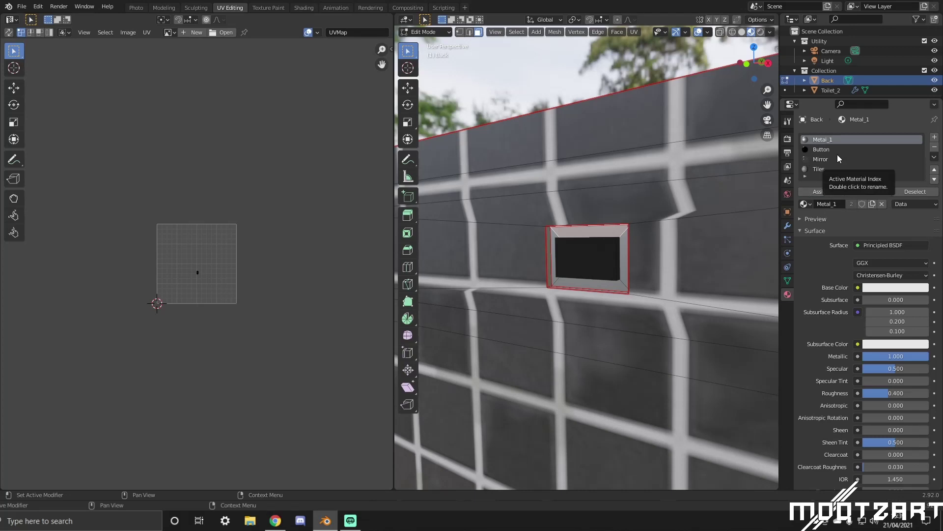
pyautogui.click(936, 138)
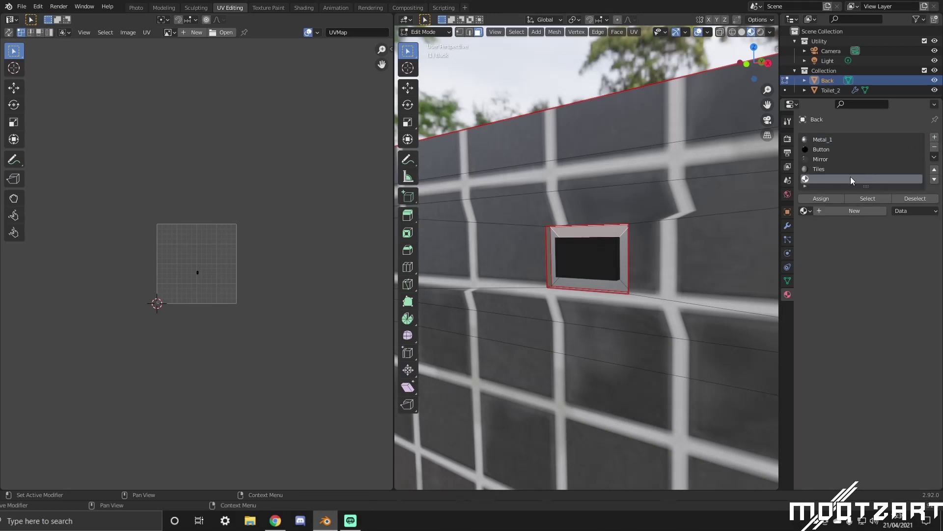
pyautogui.click(831, 211)
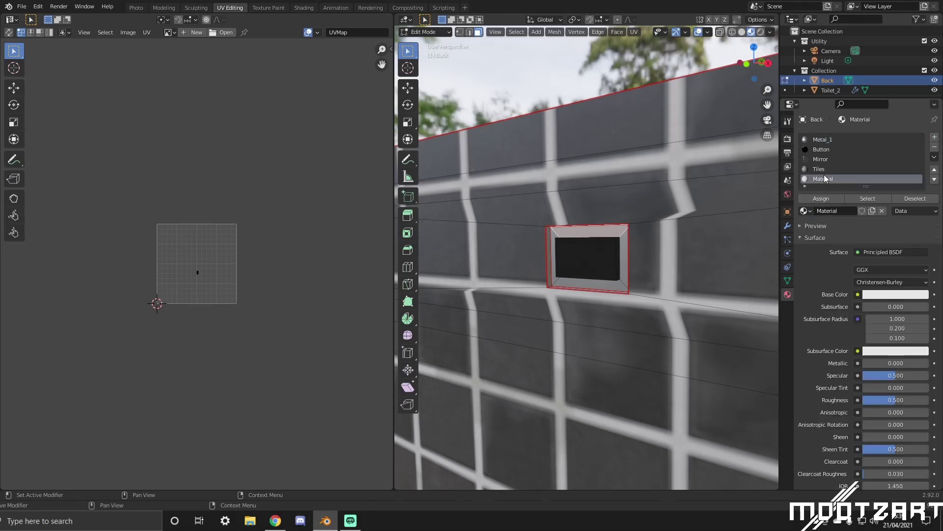
pyautogui.write('Metal_2')
pyautogui.press('Return')
# Make Metal_2 fully metallic with roughness 0.676 and a darker grey base colour.
pyautogui.moveTo(872, 364); pyautogui.dragTo(928, 364)
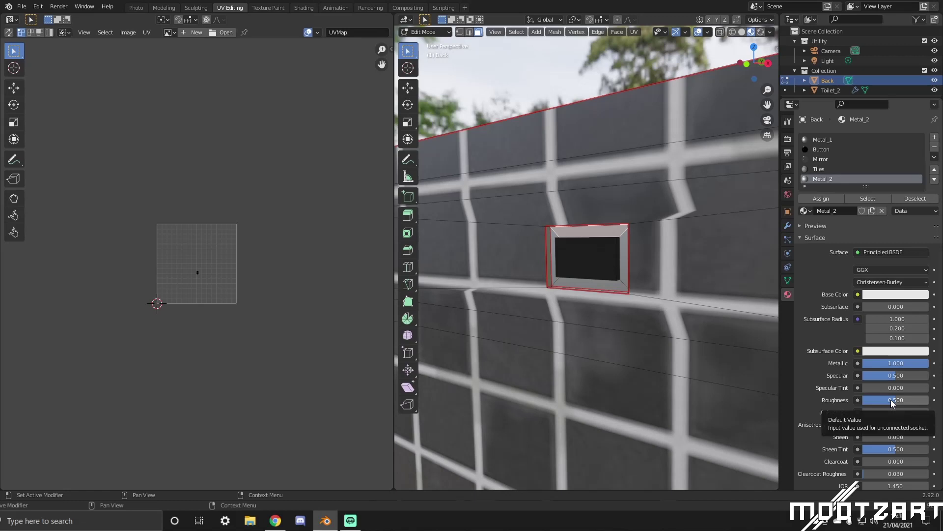
pyautogui.moveTo(892, 400); pyautogui.dragTo(929, 399)
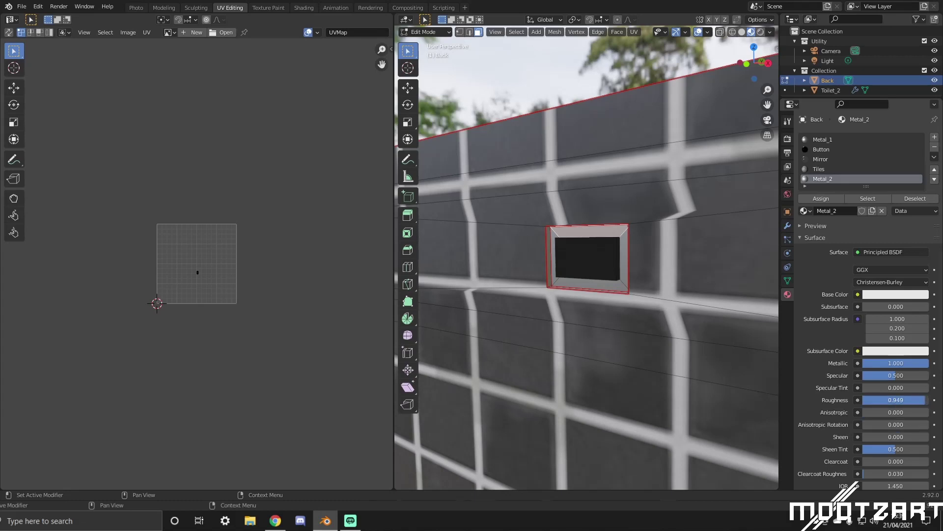
pyautogui.click(913, 294)
pyautogui.moveTo(921, 160); pyautogui.dragTo(922, 179)
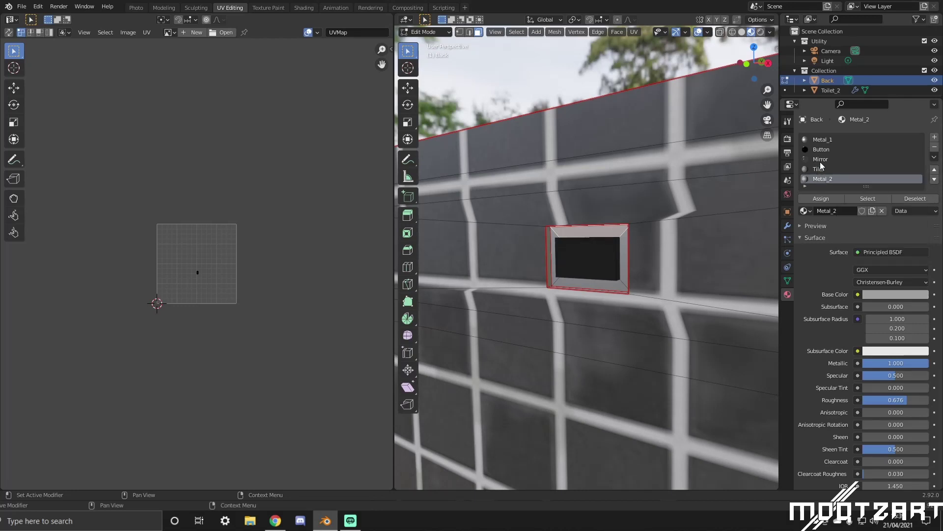
# Move Metal_2 up to second place in the material list and select the button recess rim faces.
pyautogui.click(935, 169)
pyautogui.click(935, 169)
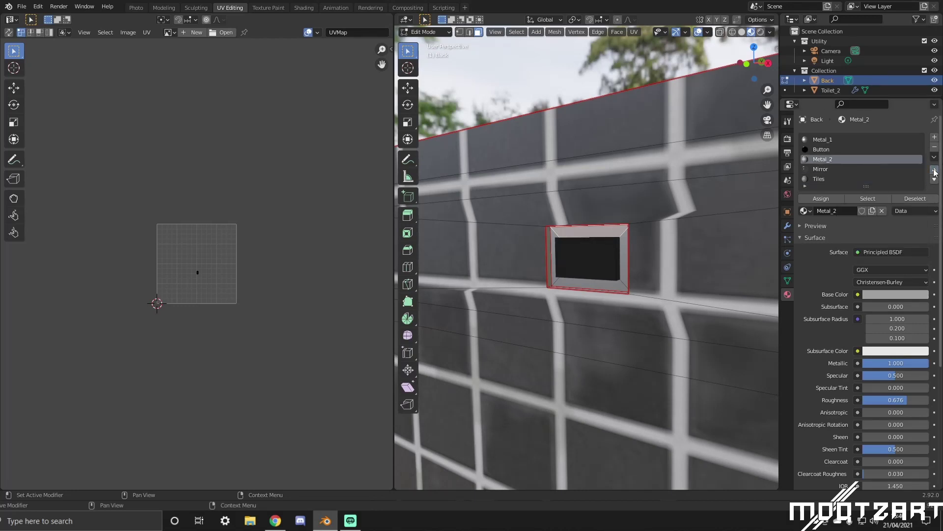
pyautogui.click(935, 170)
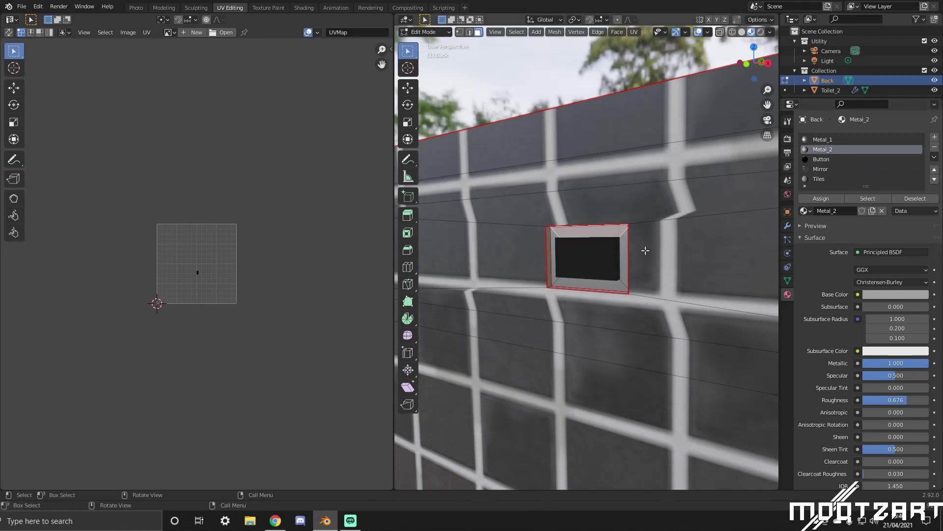
pyautogui.keyDown('ctrl'); pyautogui.click(627, 249); pyautogui.keyUp('ctrl')
pyautogui.keyDown('ctrl'); pyautogui.click(552, 249); pyautogui.keyUp('ctrl')
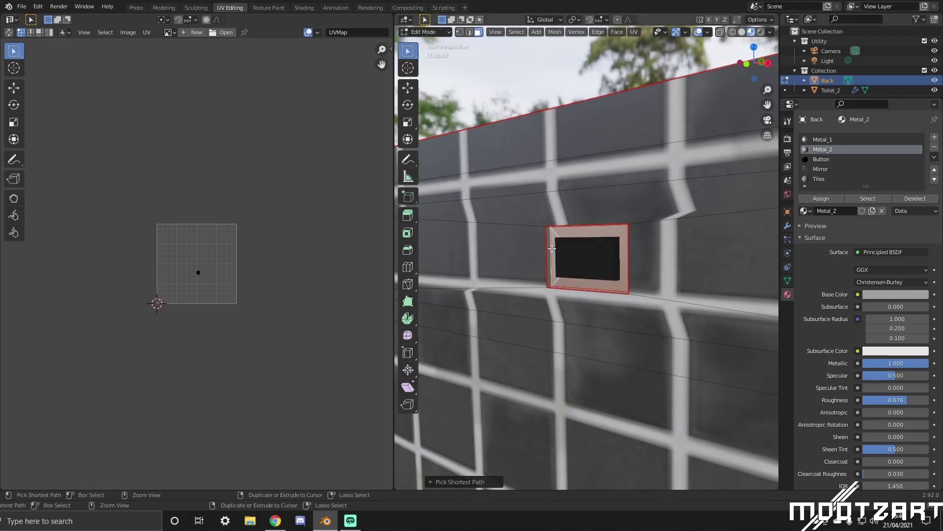
pyautogui.click(576, 285)
pyautogui.keyDown('shift'); pyautogui.click(625, 262); pyautogui.keyUp('shift')
pyautogui.keyDown('shift'); pyautogui.click(587, 236); pyautogui.keyUp('shift')
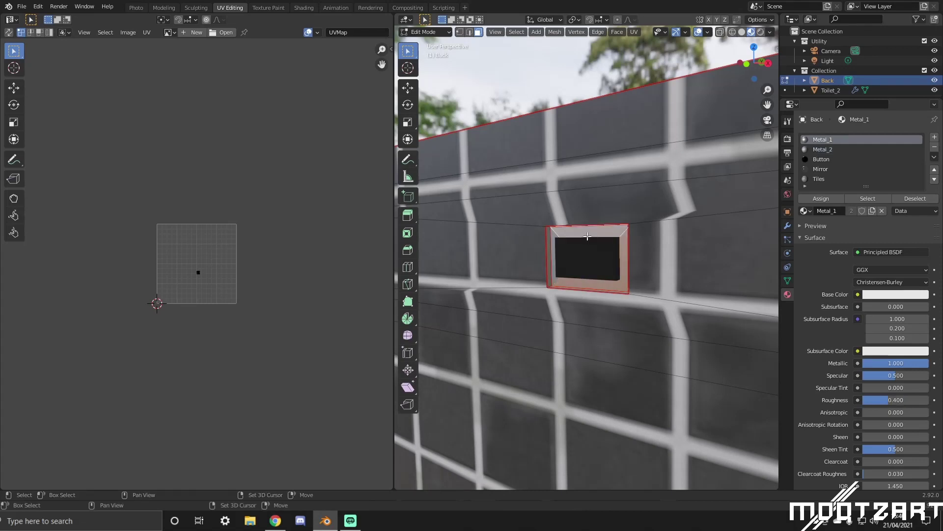
pyautogui.keyDown('shift'); pyautogui.click(551, 237); pyautogui.keyUp('shift')
# Add the rim's bottom face and assign Metal_2 to the selected rim faces.
pyautogui.scroll(3, 564, 255)
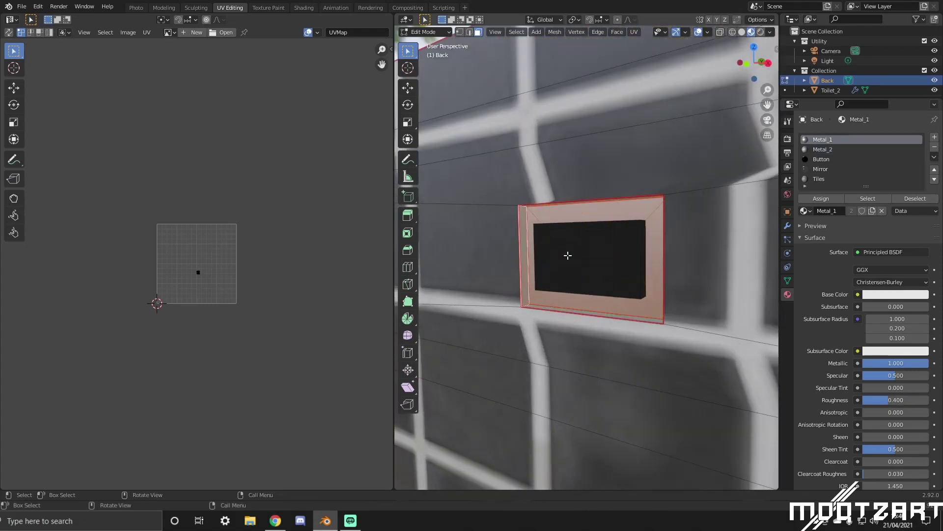
pyautogui.keyDown('shift'); pyautogui.click(573, 307); pyautogui.keyUp('shift')
pyautogui.moveTo(573, 308); pyautogui.dragTo(650, 252, button='middle')
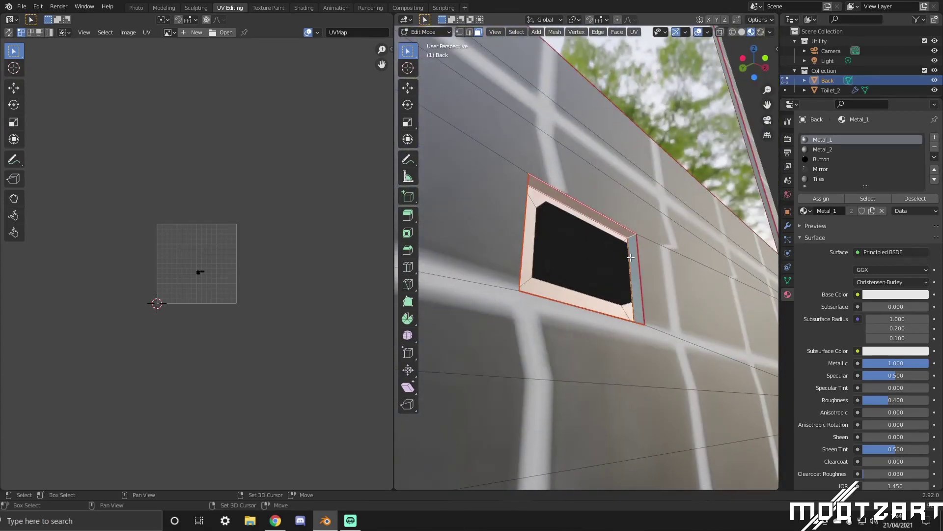
pyautogui.click(842, 149)
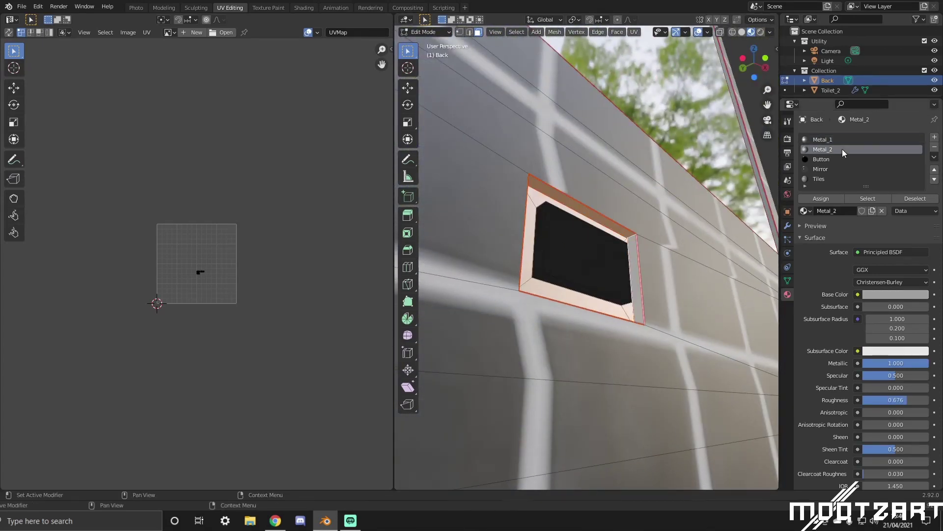
pyautogui.click(836, 197)
# Select the wall's top strip, side edge strip and upper slanted edge, with Metal_2 active.
pyautogui.moveTo(639, 285); pyautogui.dragTo(661, 170, button='middle')
pyautogui.click(673, 187)
pyautogui.moveTo(758, 165); pyautogui.dragTo(591, 134, button='middle')
pyautogui.keyDown('shift'); pyautogui.click(536, 101); pyautogui.keyUp('shift')
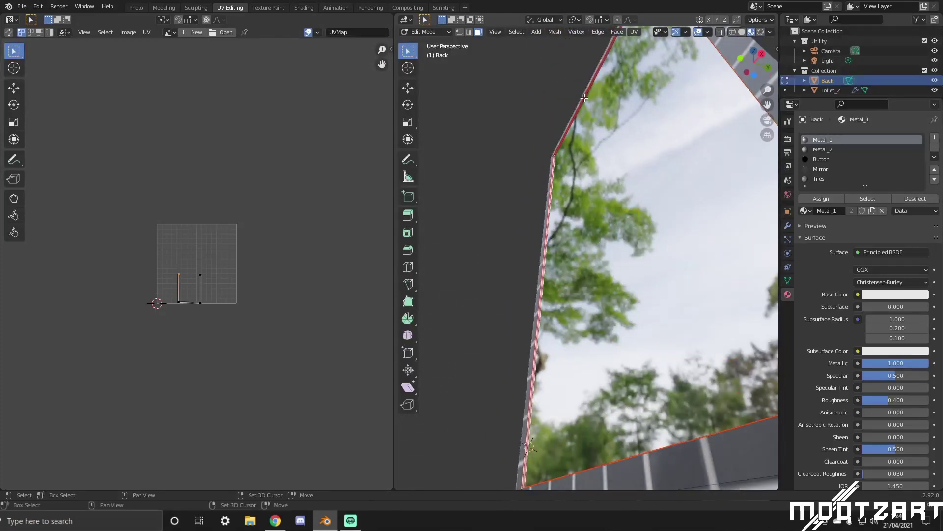
pyautogui.keyDown('shift'); pyautogui.click(584, 98); pyautogui.keyUp('shift')
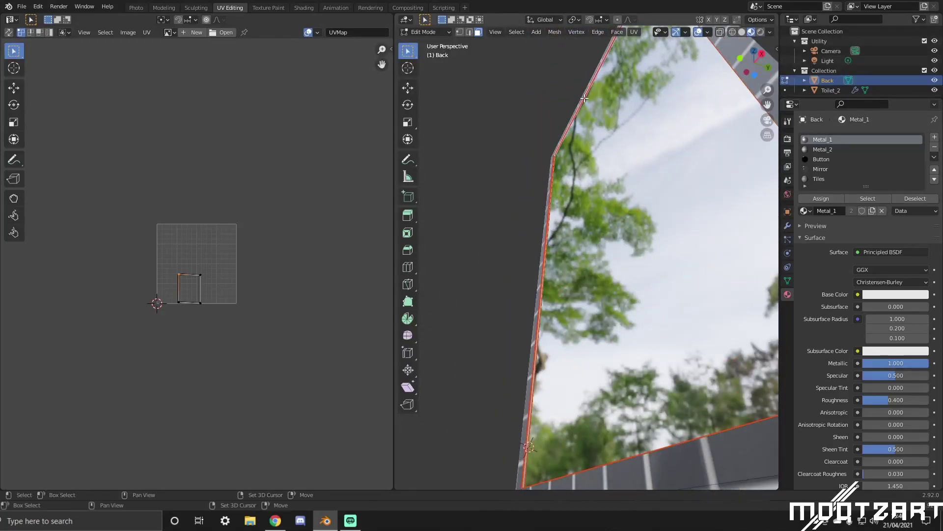
pyautogui.click(839, 150)
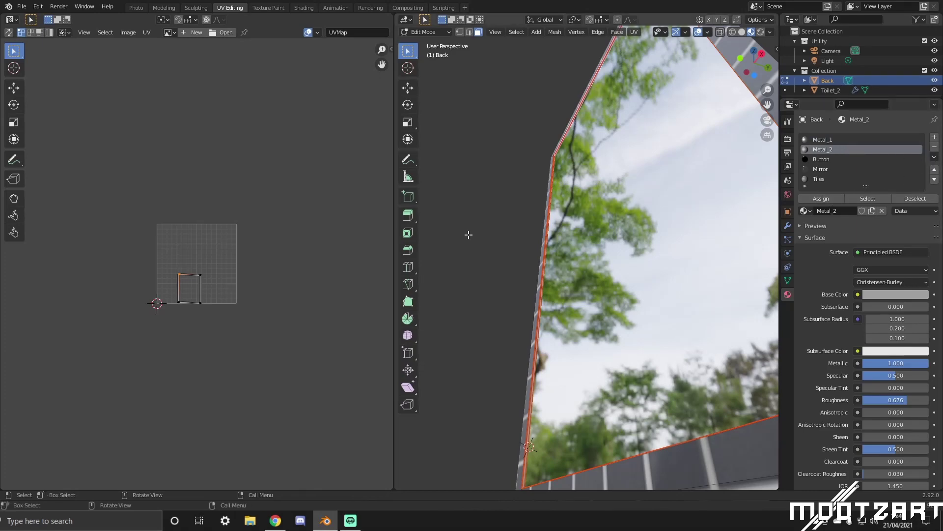
# Deselect the wall edge faces and return the wall to Object Mode.
pyautogui.click(491, 226)
pyautogui.press('Tab')
pyautogui.moveTo(489, 224); pyautogui.dragTo(631, 295, button='middle')
# Darken Metal_2's base colour to a dark grey at value 0.152.
pyautogui.scroll(3, 630, 294)
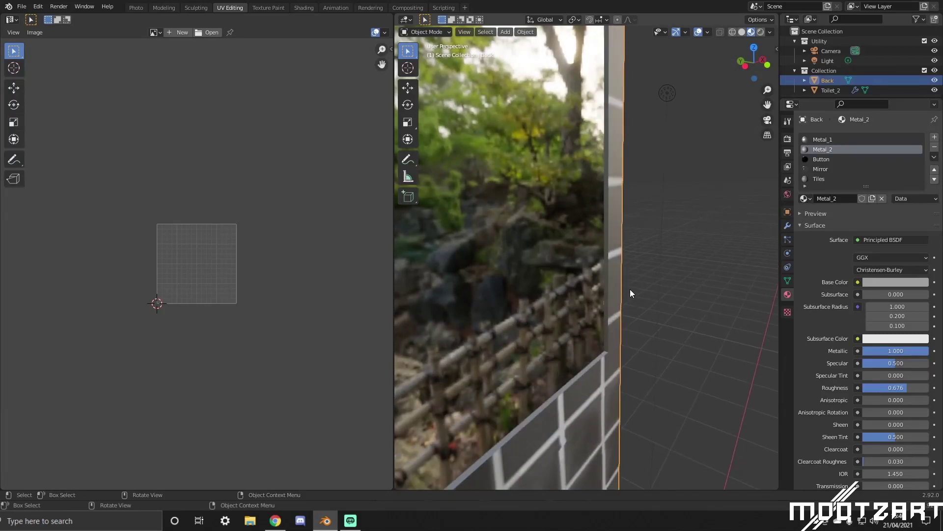
pyautogui.scroll(3, 630, 292)
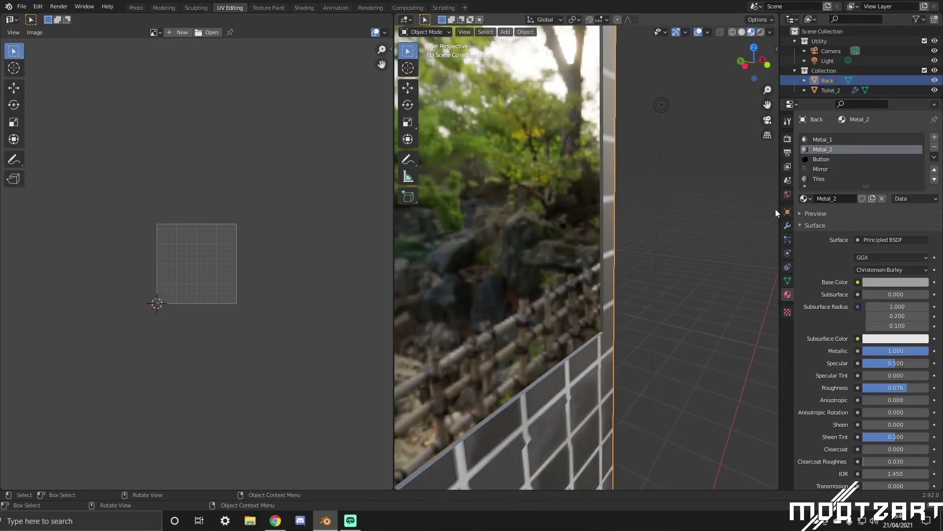
pyautogui.click(889, 281)
pyautogui.moveTo(921, 167)
pyautogui.mouseDown()
pyautogui.moveTo(921, 213)
pyautogui.moveTo(921, 183)
pyautogui.mouseUp()
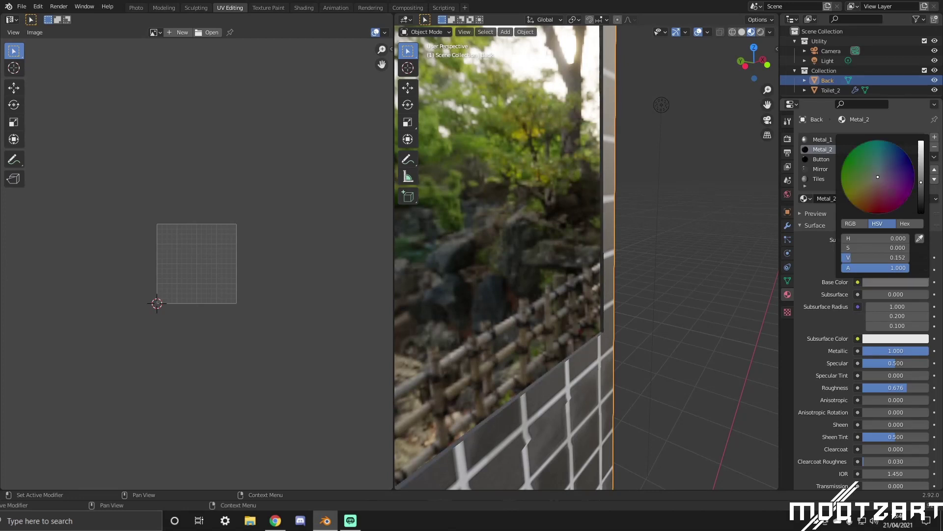
# Make Button the active material slot to show its settings.
pyautogui.moveTo(673, 284); pyautogui.dragTo(632, 262, button='middle')
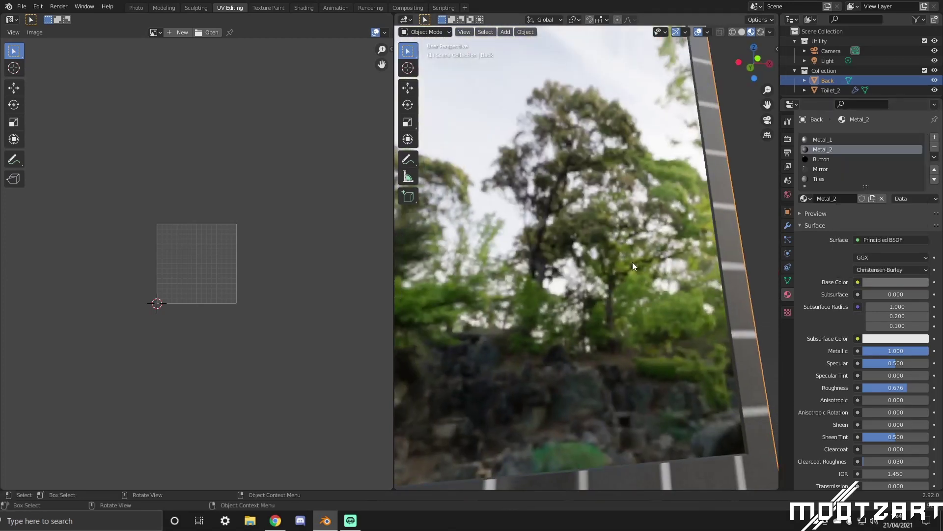
pyautogui.click(821, 159)
pyautogui.moveTo(706, 269); pyautogui.dragTo(629, 280, button='middle')
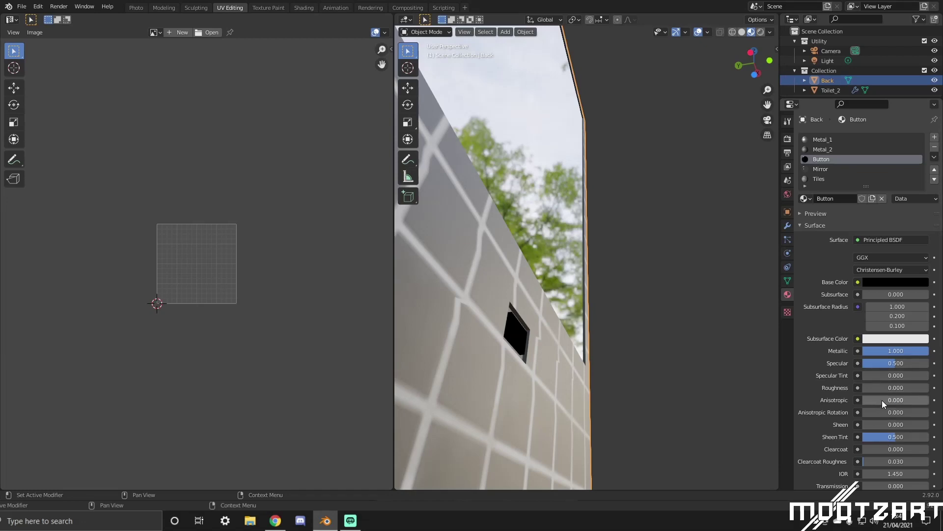
# Set the Button material's roughness to 0.154 and metallic to 0.860.
pyautogui.moveTo(884, 387); pyautogui.dragTo(901, 388)
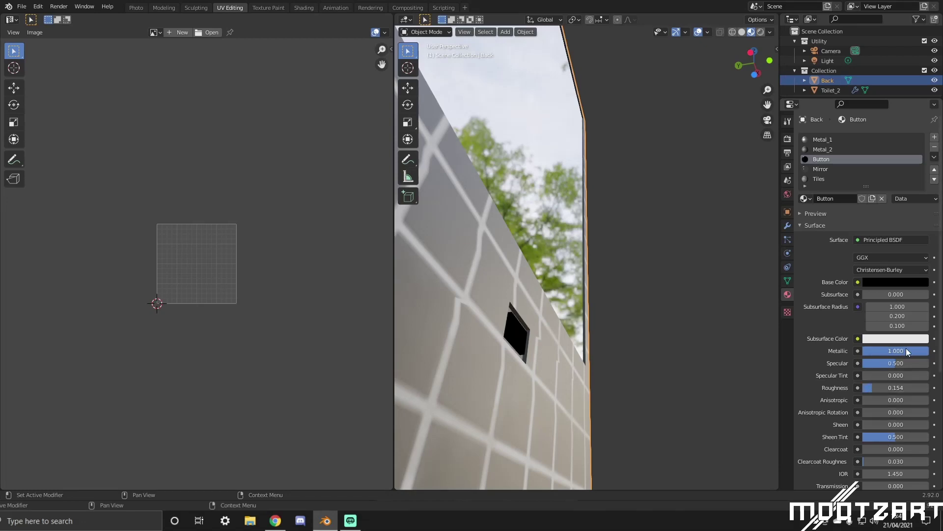
pyautogui.moveTo(919, 350)
pyautogui.mouseDown()
pyautogui.moveTo(900, 350)
pyautogui.moveTo(918, 351)
pyautogui.mouseUp()
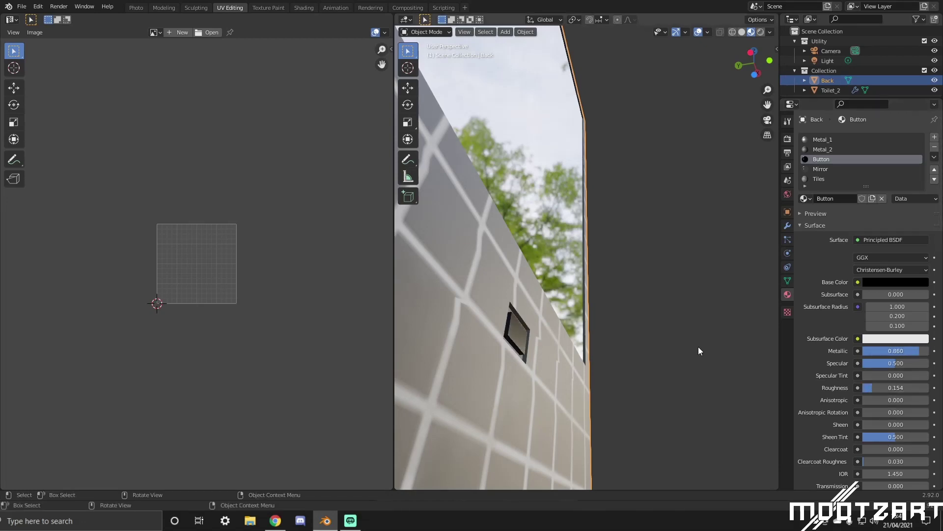
pyautogui.moveTo(698, 346); pyautogui.dragTo(698, 371, button='middle')
pyautogui.scroll(-7, 856, 391)
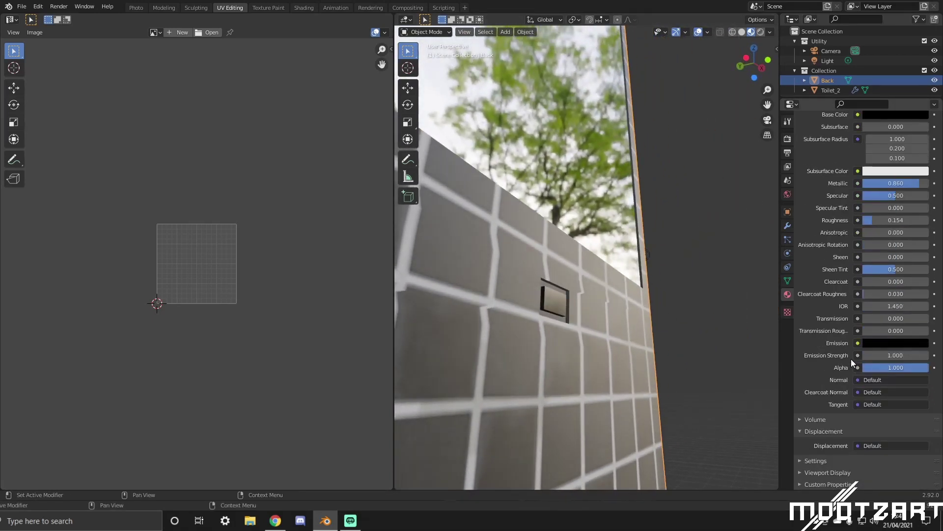
# Give Button a pale cyan emission colour with emission strength 3.000.
pyautogui.click(879, 343)
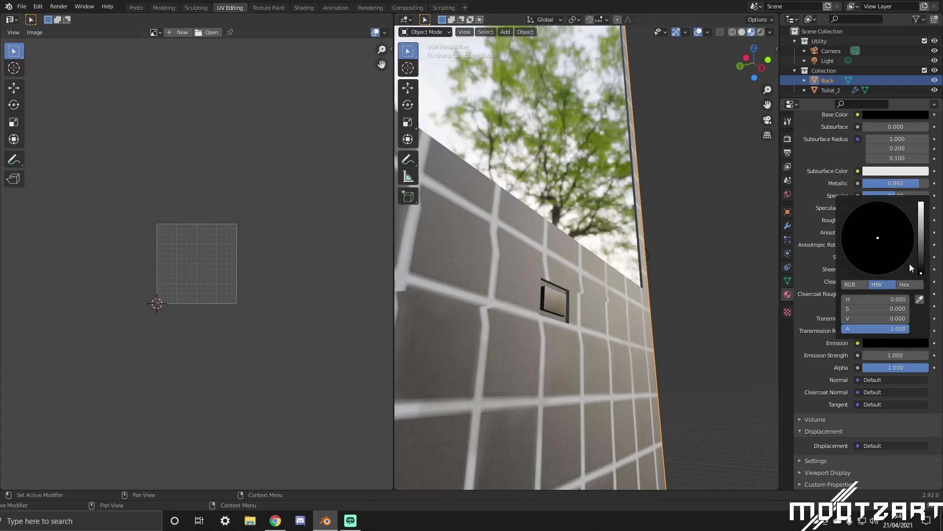
pyautogui.moveTo(921, 271); pyautogui.dragTo(925, 224)
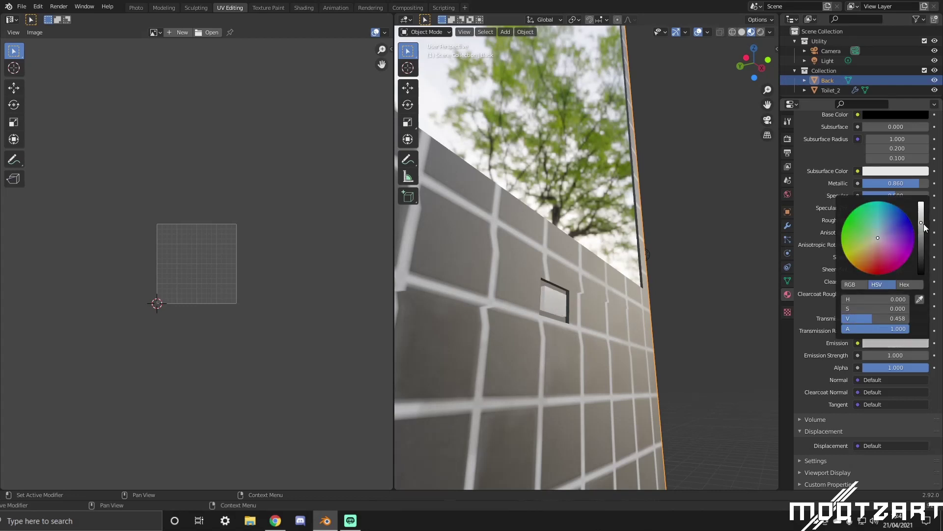
pyautogui.moveTo(877, 245); pyautogui.dragTo(880, 229)
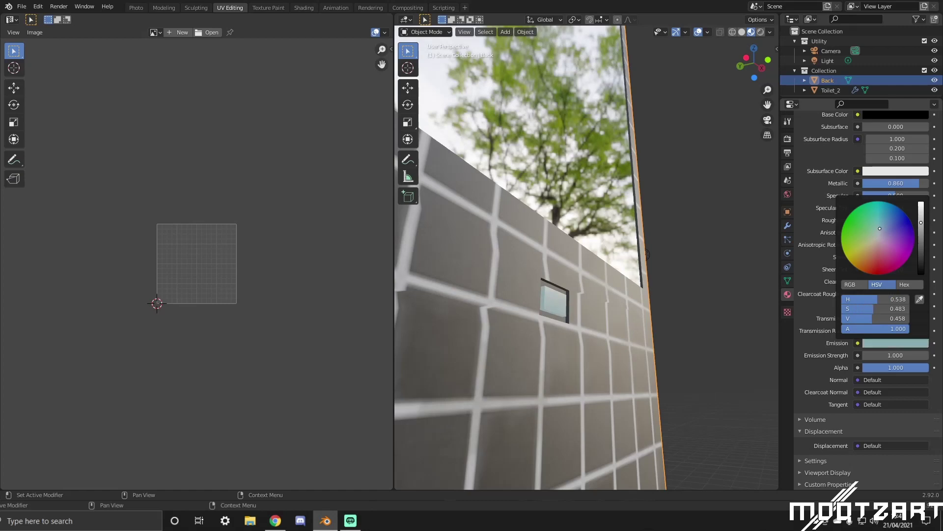
pyautogui.moveTo(663, 280); pyautogui.dragTo(588, 329, button='middle')
pyautogui.moveTo(895, 354); pyautogui.dragTo(900, 355)
# Change the Button base colour to a saturated blue.
pyautogui.scroll(5, 860, 260)
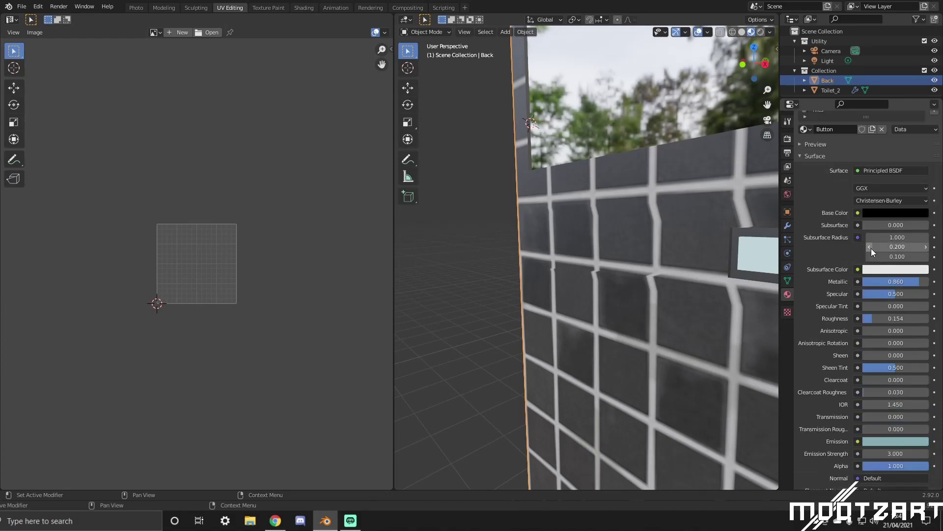
pyautogui.click(889, 212)
pyautogui.moveTo(917, 128); pyautogui.dragTo(925, 72)
pyautogui.moveTo(889, 104); pyautogui.dragTo(903, 80)
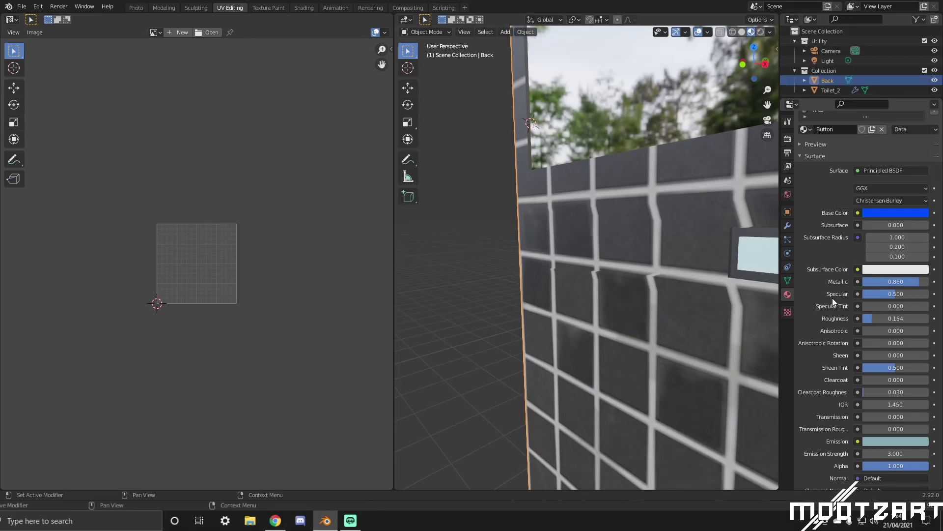
# Fine-tune the Button material to metallic 0.897 and roughness 0.272.
pyautogui.scroll(-2, 836, 293)
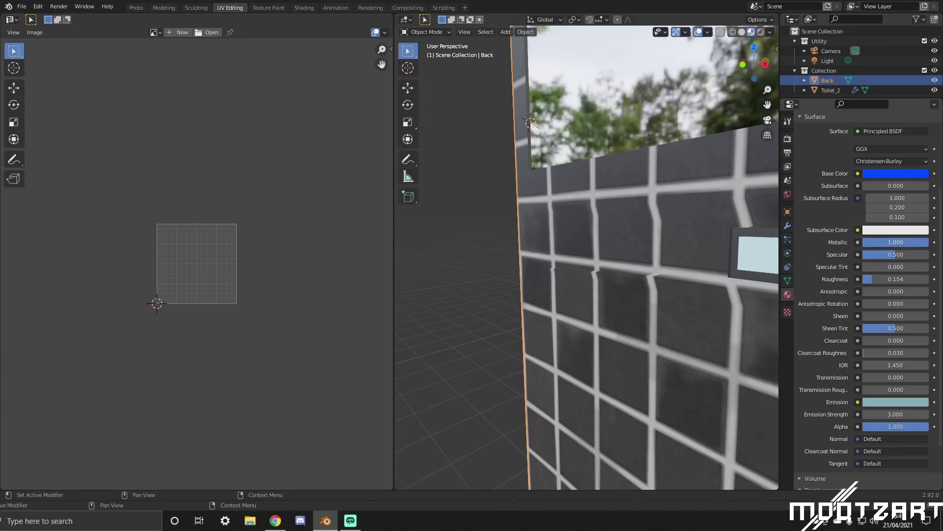
pyautogui.moveTo(928, 243); pyautogui.dragTo(922, 242)
pyautogui.moveTo(874, 279)
pyautogui.mouseDown()
pyautogui.moveTo(857, 279)
pyautogui.moveTo(880, 279)
pyautogui.mouseUp()
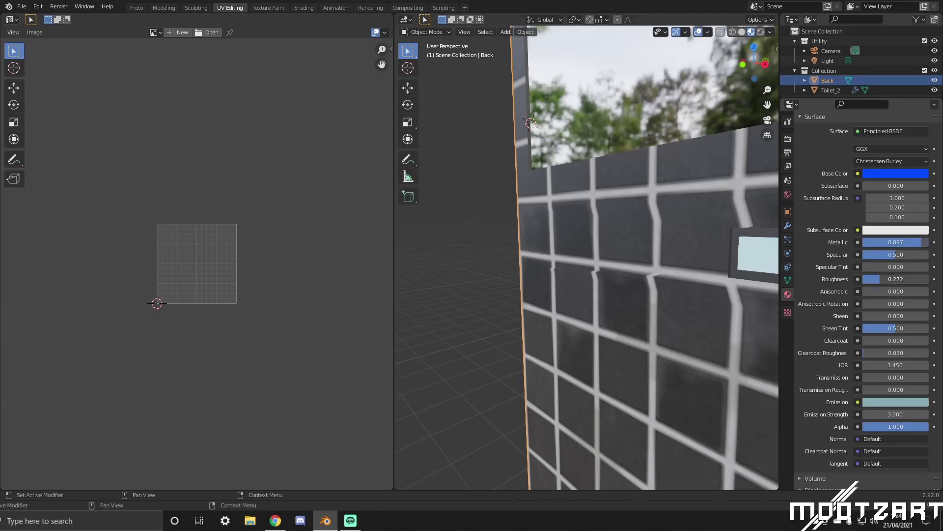
pyautogui.moveTo(685, 289); pyautogui.dragTo(388, 298, button='middle')
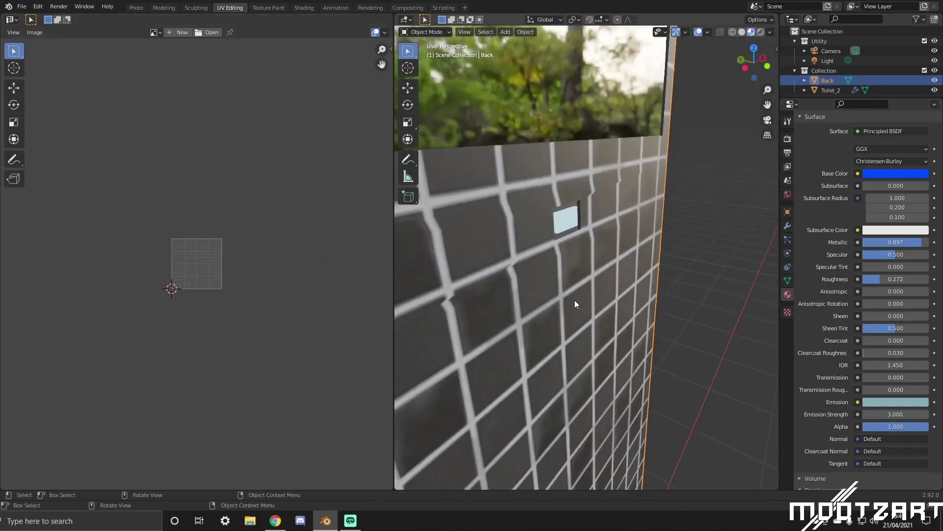
pyautogui.scroll(-5, 576, 299)
pyautogui.moveTo(580, 303); pyautogui.dragTo(492, 310, button='middle')
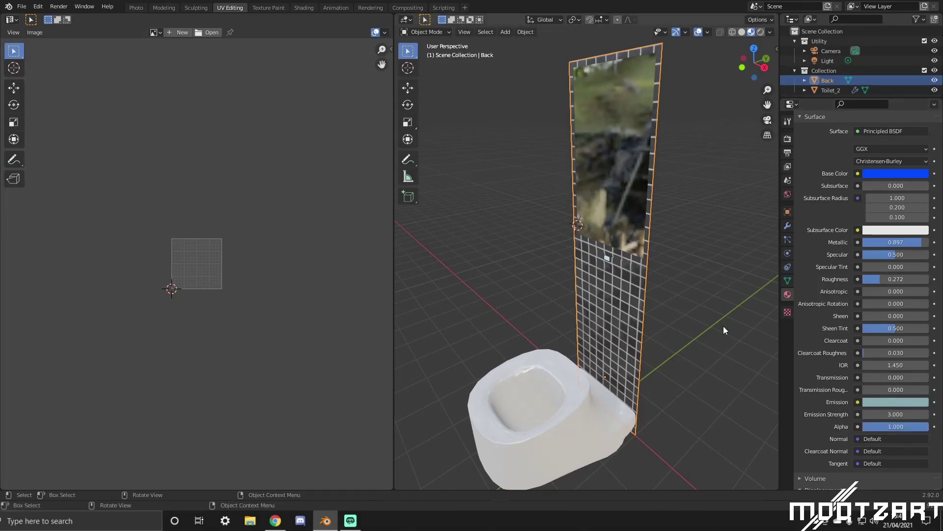
pyautogui.moveTo(723, 326); pyautogui.dragTo(766, 274, button='middle')
pyautogui.scroll(3, 617, 305)
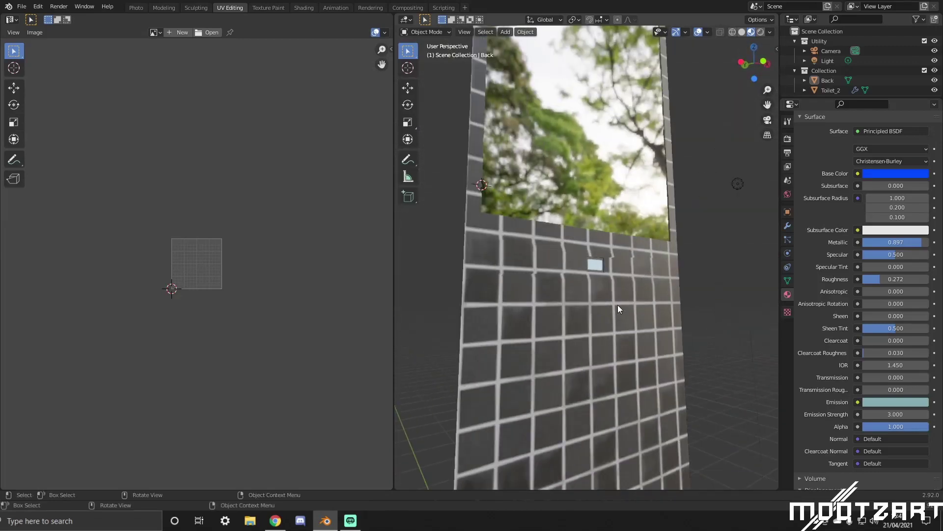
pyautogui.scroll(2, 617, 305)
pyautogui.scroll(2, 538, 300)
# Put the wall in Edit Mode and select the face strip right of the button.
pyautogui.moveTo(538, 300); pyautogui.dragTo(525, 305, button='middle')
pyautogui.press('Tab')
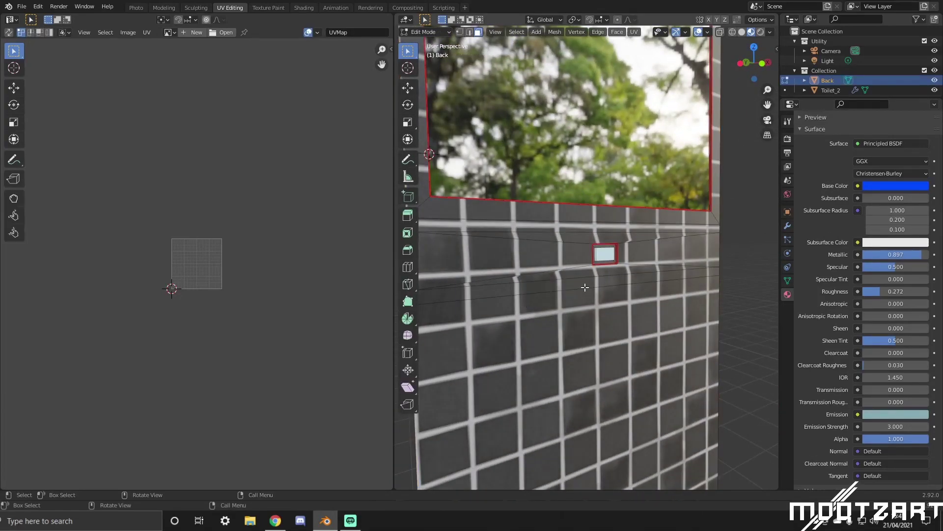
pyautogui.moveTo(585, 288); pyautogui.dragTo(546, 290, button='middle')
pyautogui.scroll(-3, 563, 289)
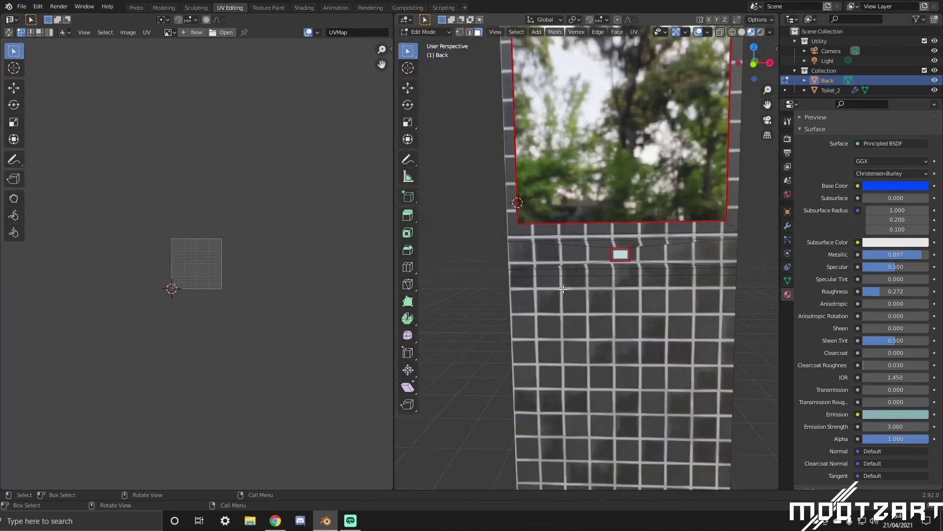
pyautogui.keyDown('shift'); pyautogui.moveTo(618, 288); pyautogui.dragTo(589, 259, button='middle'); pyautogui.keyUp('shift')
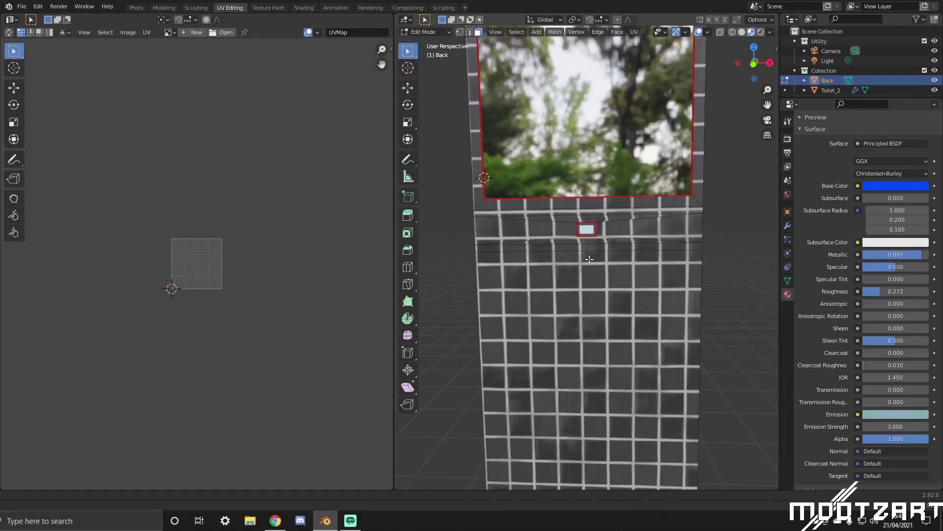
pyautogui.moveTo(590, 259); pyautogui.dragTo(721, 278, button='middle')
pyautogui.click(721, 237)
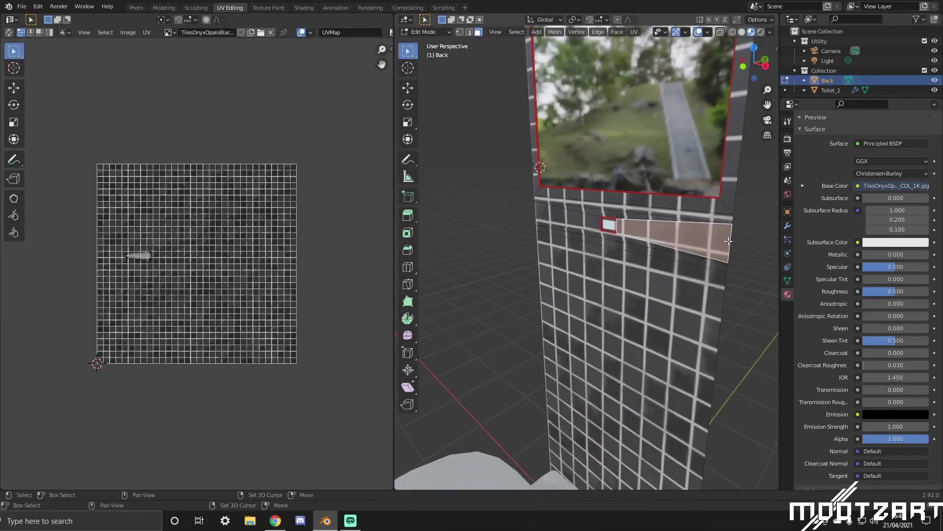
pyautogui.scroll(2, 732, 226)
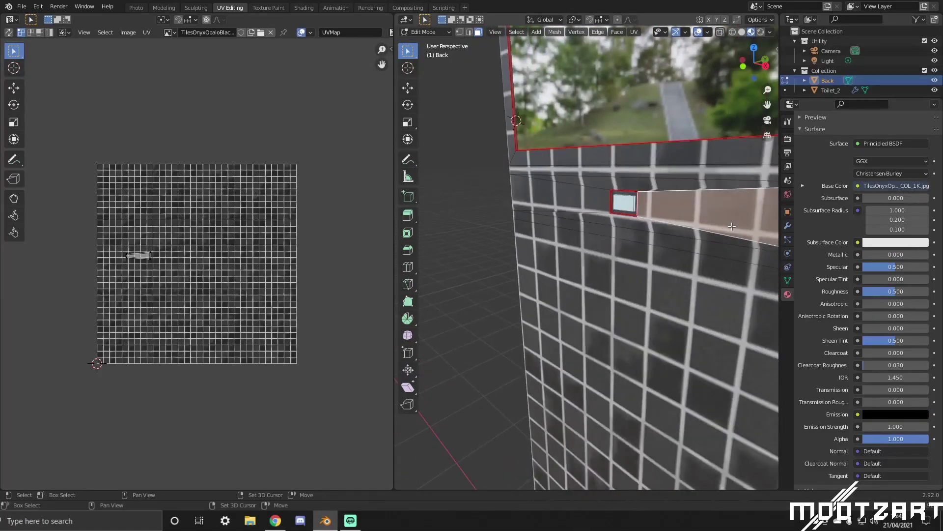
pyautogui.moveTo(732, 226); pyautogui.dragTo(585, 298, button='middle')
# Select the face strip left of the button and add the strip right of it.
pyautogui.scroll(3, 563, 261)
pyautogui.scroll(2, 578, 253)
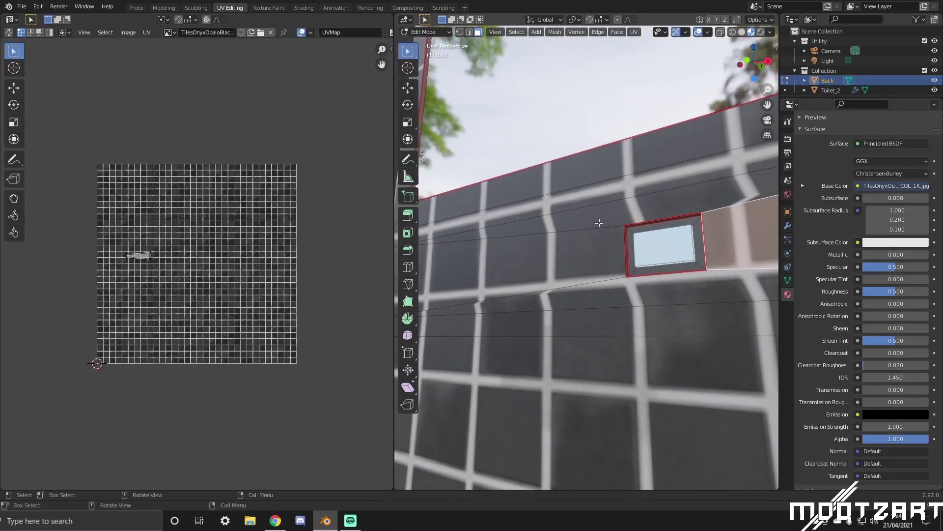
pyautogui.moveTo(606, 241); pyautogui.dragTo(574, 267, button='middle')
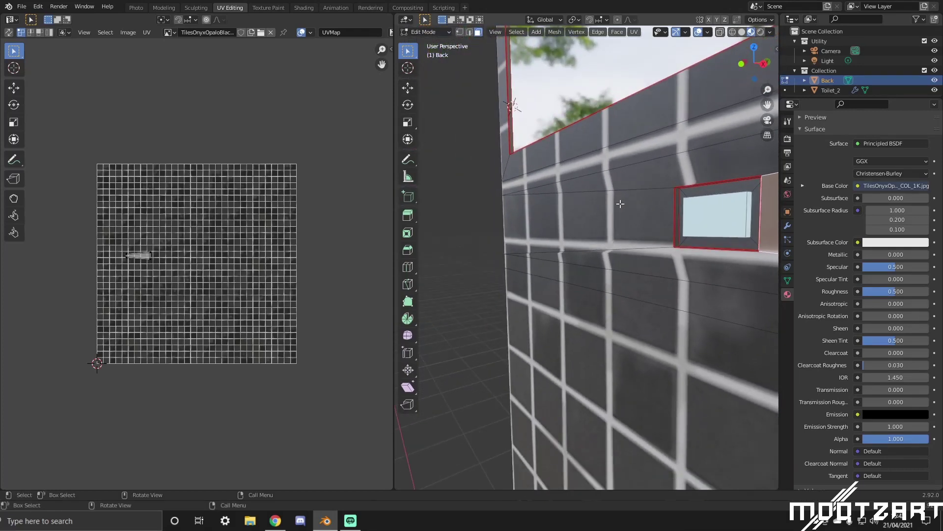
pyautogui.keyDown('alt'); pyautogui.click(643, 198); pyautogui.keyUp('alt')
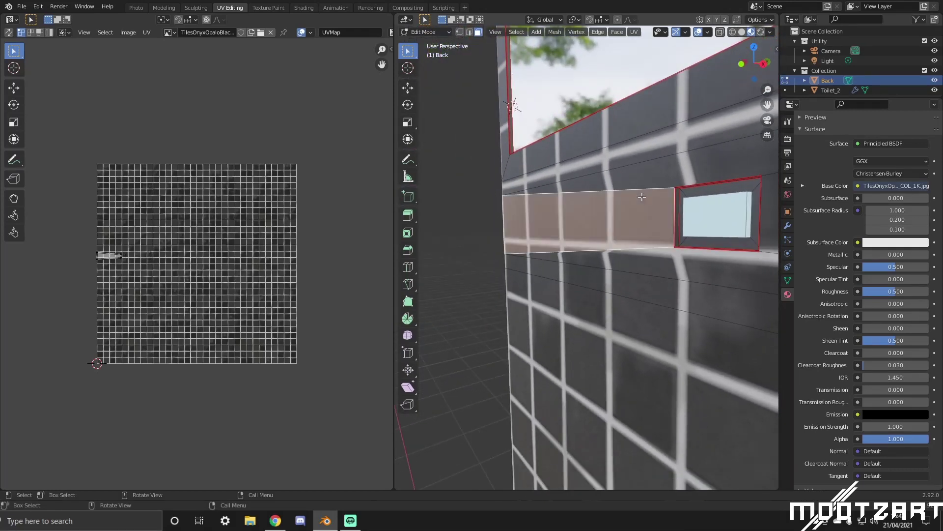
pyautogui.keyDown('alt'); pyautogui.click(675, 182); pyautogui.keyUp('alt')
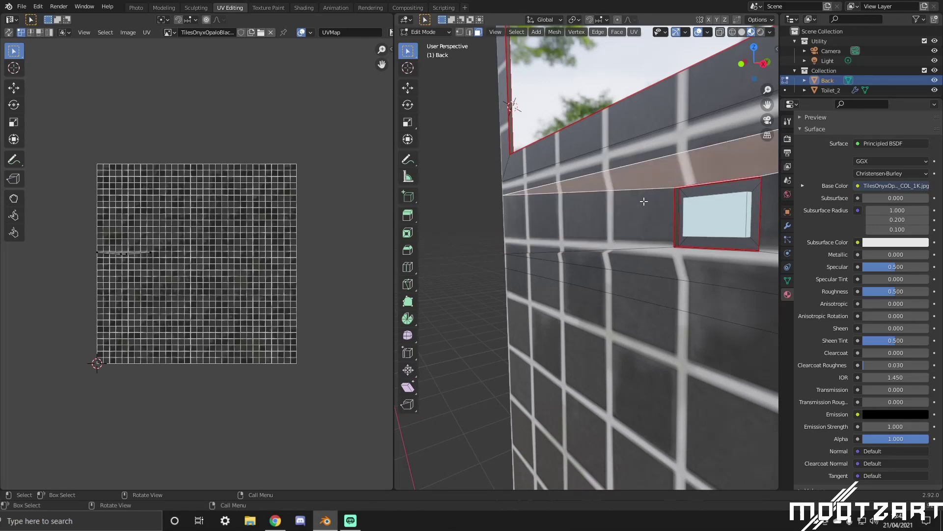
pyautogui.keyDown('alt'); pyautogui.click(644, 203); pyautogui.keyUp('alt')
pyautogui.scroll(-1, 646, 224)
pyautogui.keyDown('alt'); pyautogui.keyDown('shift'); pyautogui.click(722, 215); pyautogui.keyUp('shift'); pyautogui.keyUp('alt')
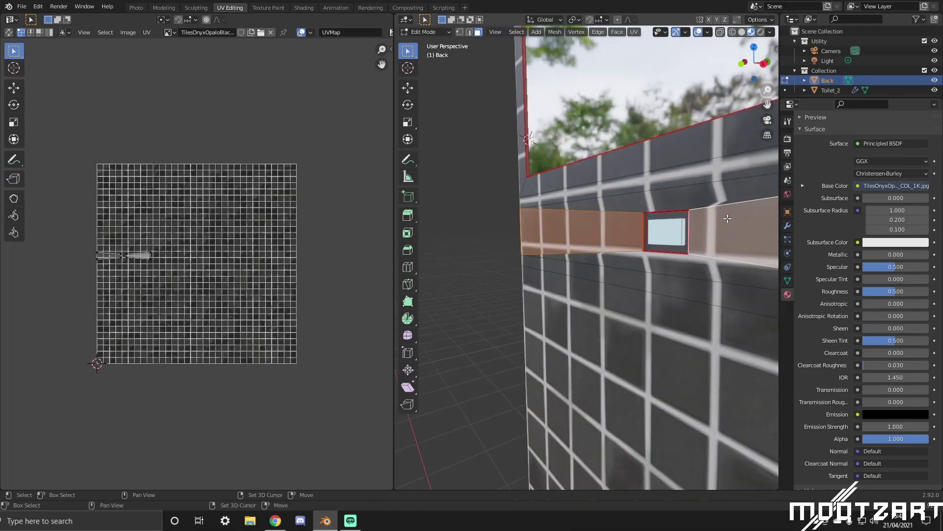
# Frame the selection in front view and scale up the selected UV islands.
pyautogui.press('KP_Decimal')
pyautogui.press('KP_1')
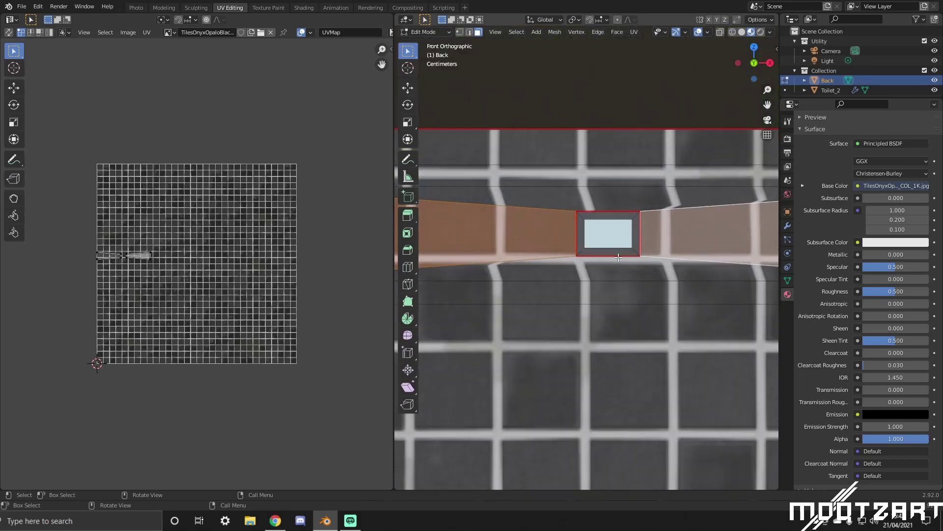
pyautogui.scroll(-1, 534, 234)
pyautogui.scroll(-1, 538, 221)
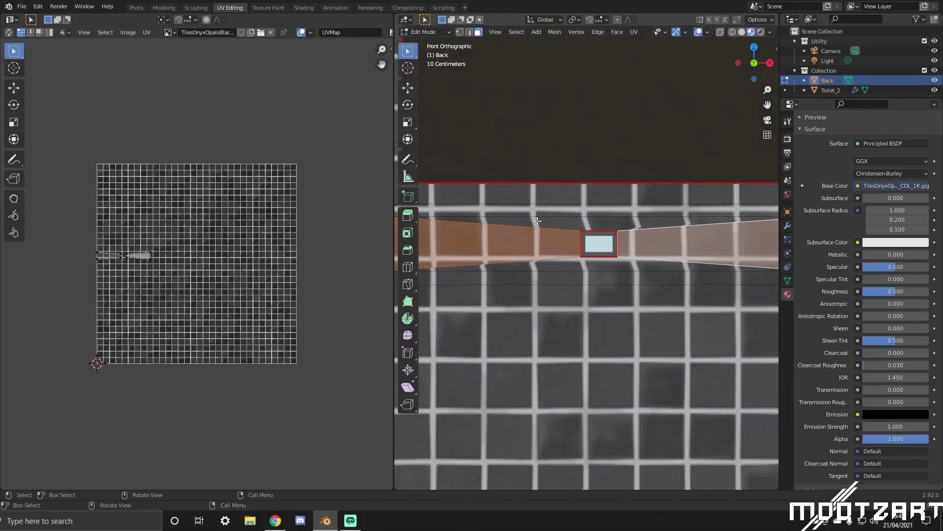
pyautogui.scroll(4, 171, 267)
pyautogui.moveTo(268, 275); pyautogui.dragTo(296, 287, button='middle')
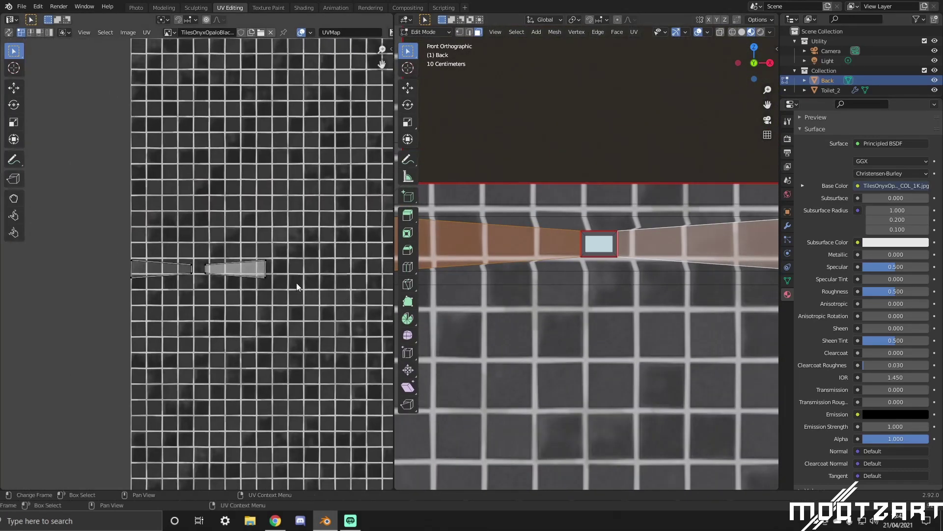
pyautogui.scroll(5, 281, 283)
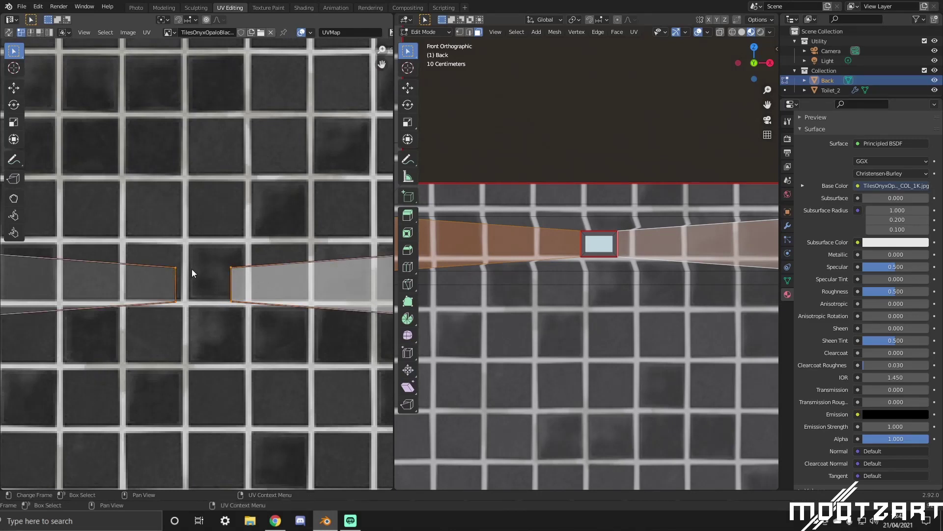
pyautogui.press('s')
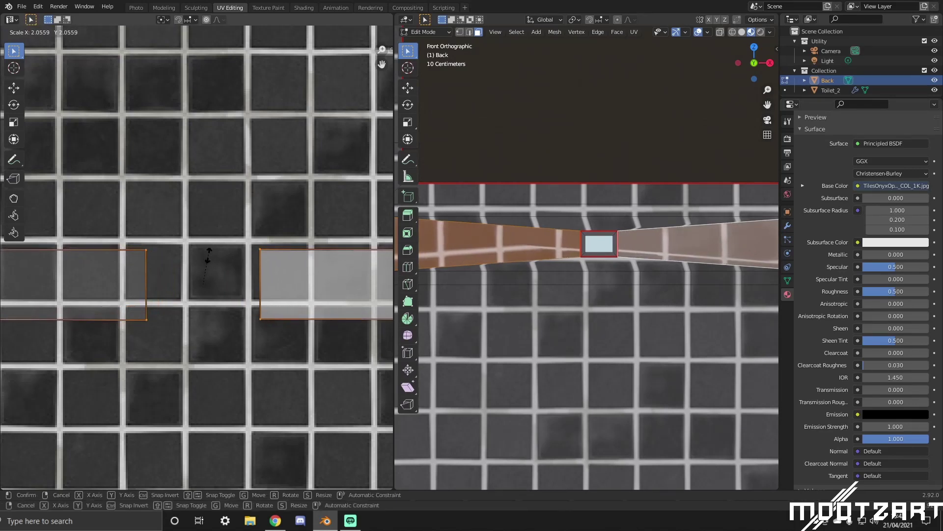
pyautogui.click(211, 279)
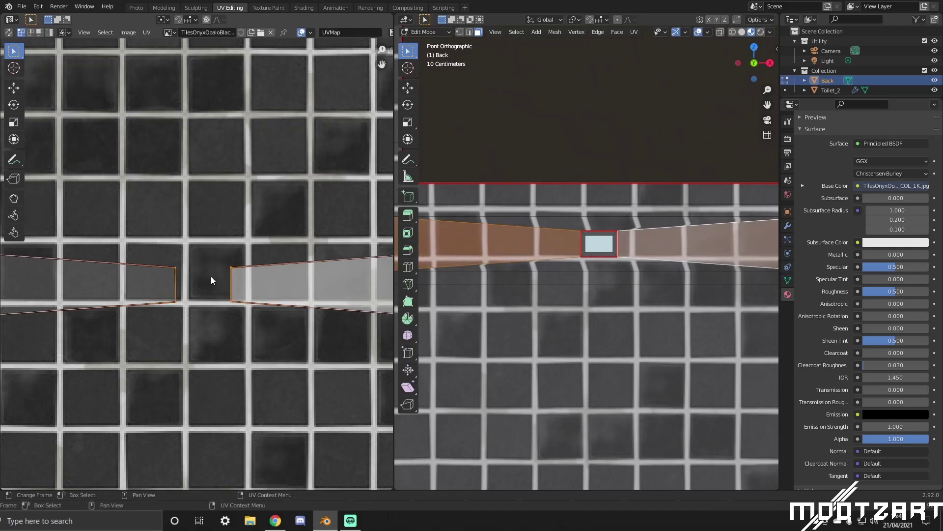
# Add the faces above and below the button, then scale the whole UV strip.
pyautogui.keyDown('shift'); pyautogui.click(566, 223); pyautogui.keyUp('shift')
pyautogui.keyDown('shift'); pyautogui.click(568, 263); pyautogui.keyUp('shift')
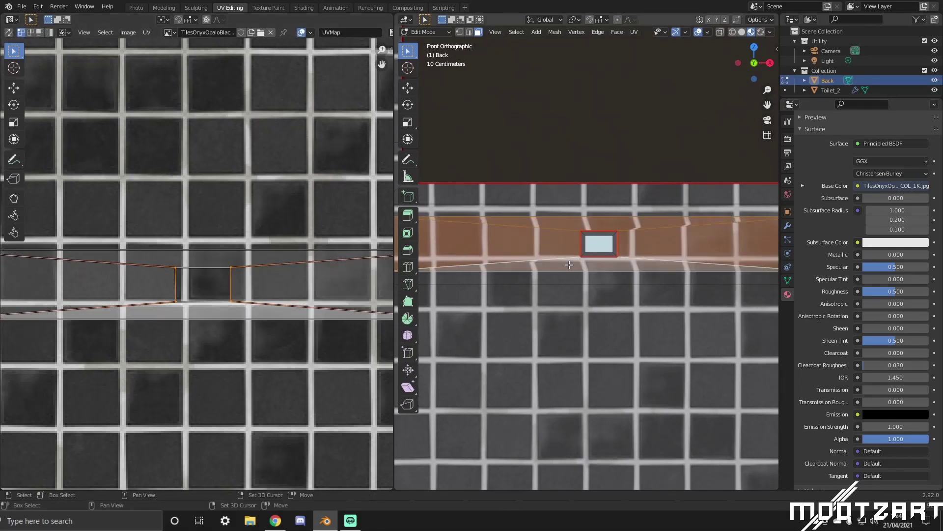
pyautogui.scroll(-2, 263, 281)
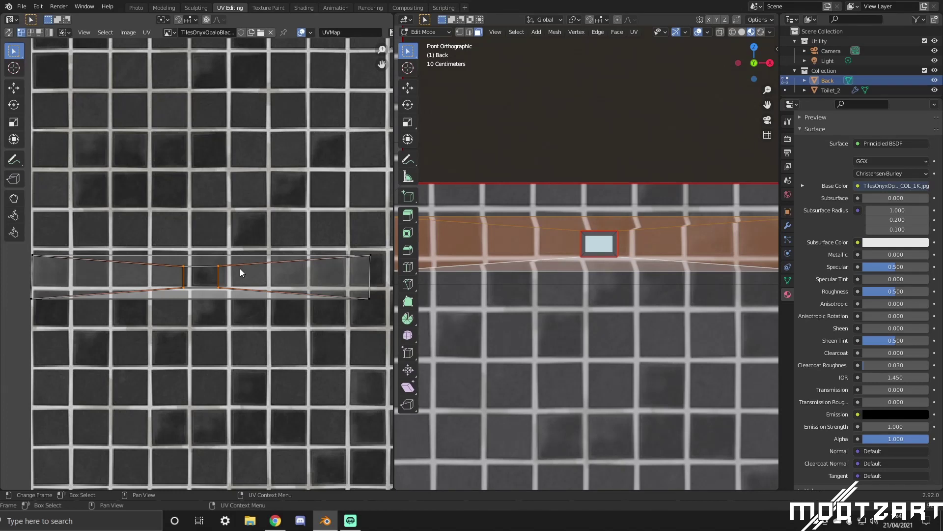
pyautogui.moveTo(24, 247); pyautogui.dragTo(379, 336)
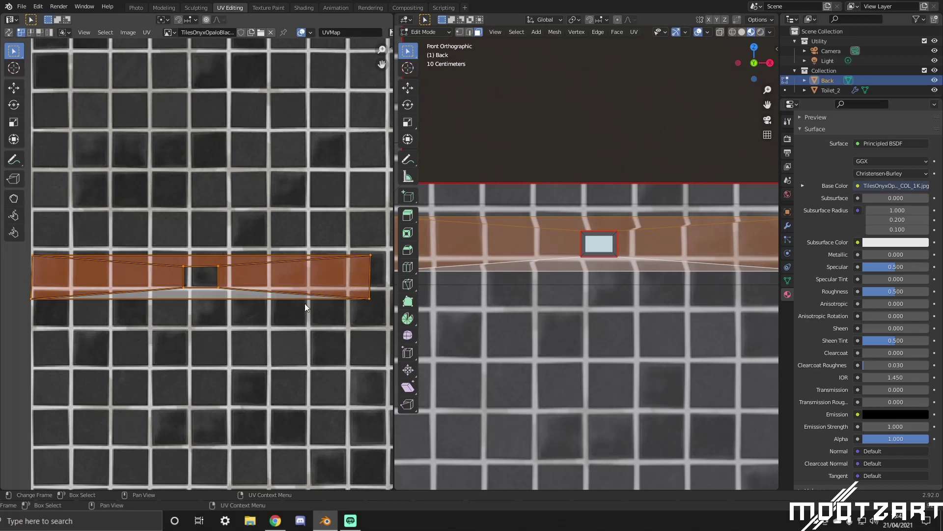
pyautogui.press('s')
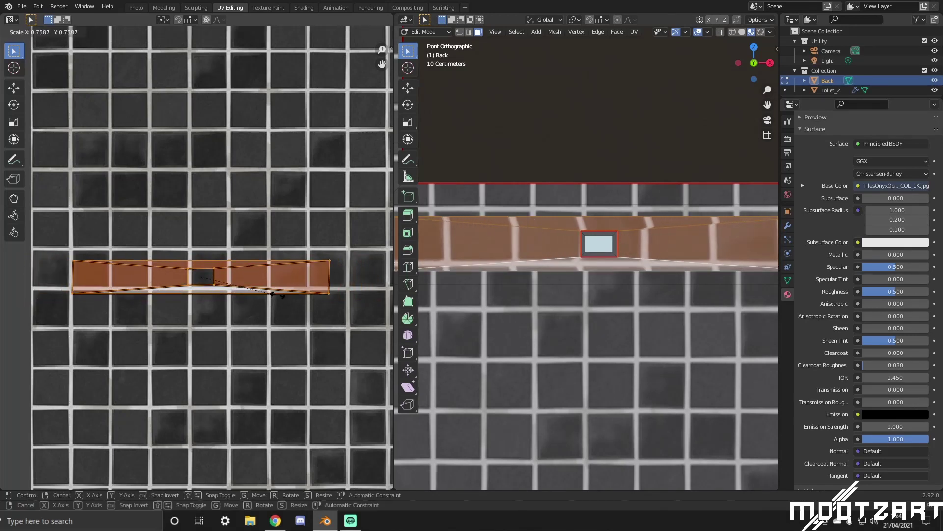
pyautogui.click(291, 294)
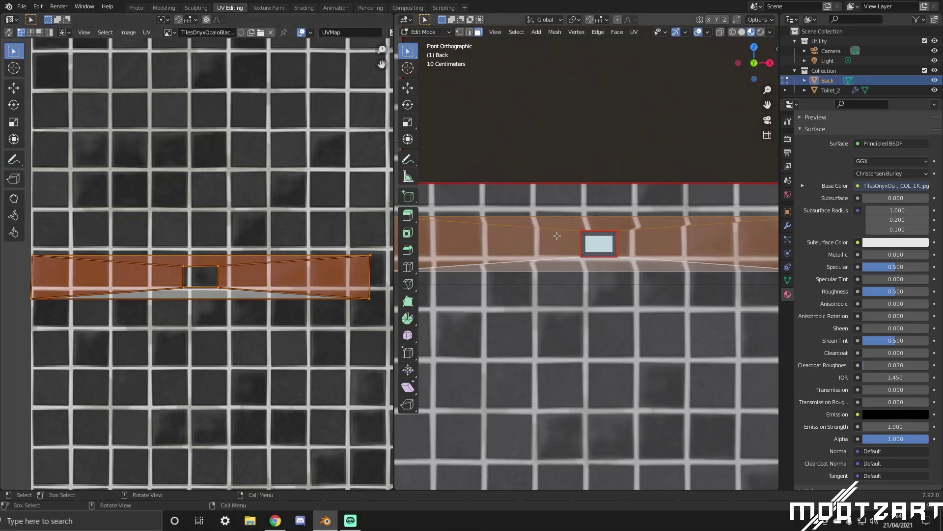
# Select the vertical UV edge beside the button opening and slide it slightly right.
pyautogui.click(219, 265)
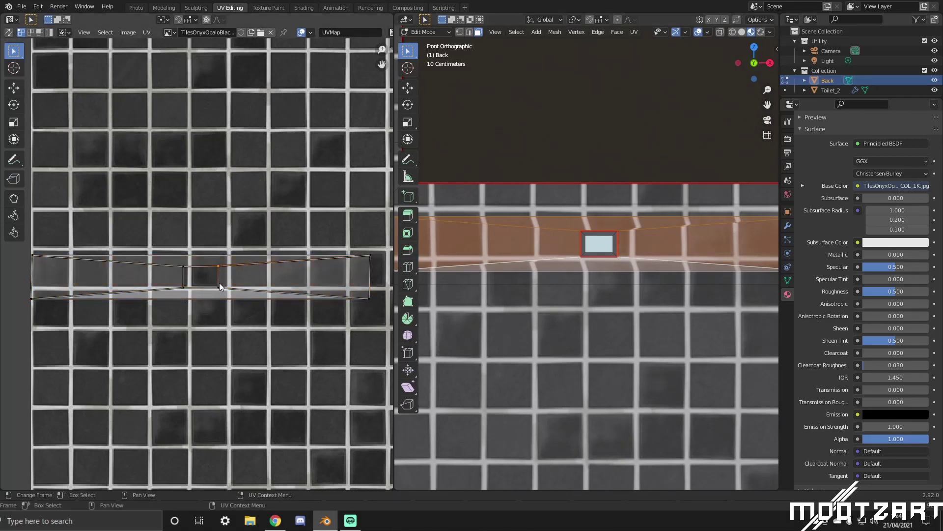
pyautogui.keyDown('shift'); pyautogui.click(219, 283); pyautogui.keyUp('shift')
pyautogui.click(13, 87)
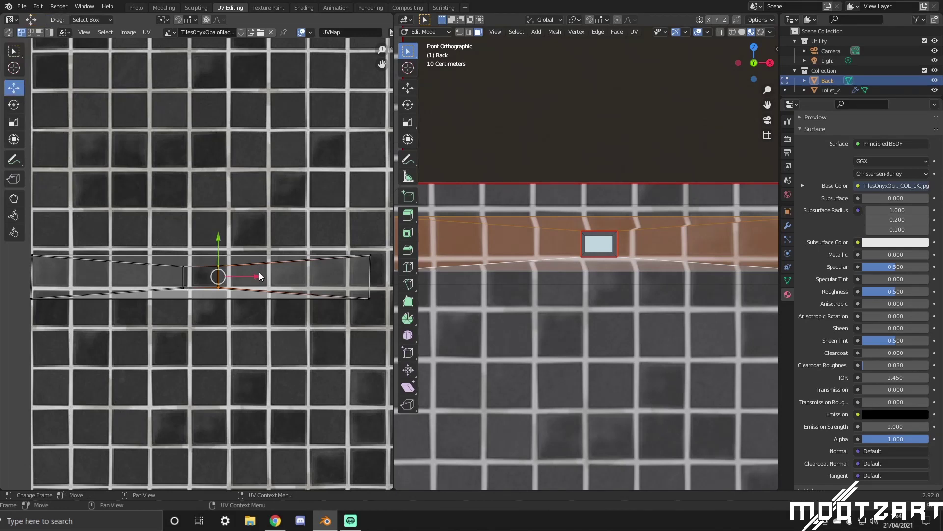
pyautogui.moveTo(259, 277); pyautogui.dragTo(257, 277)
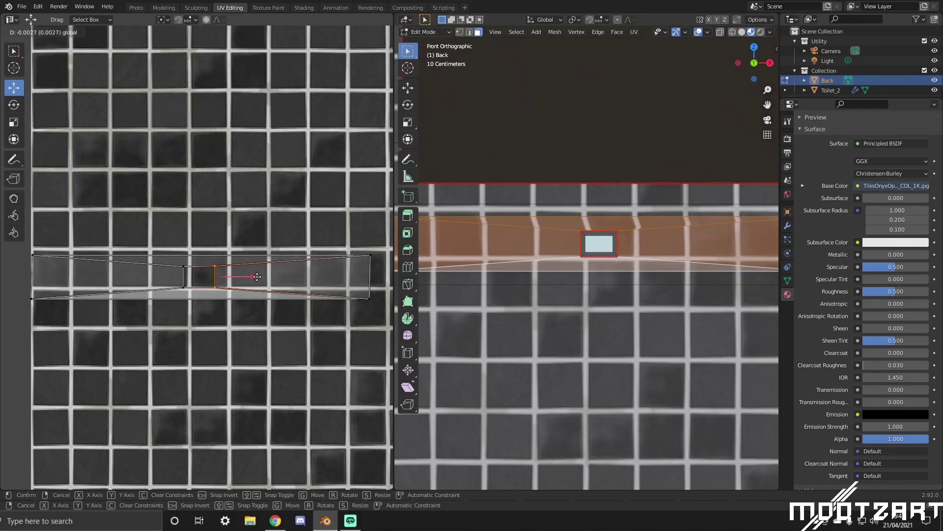
pyautogui.moveTo(257, 276); pyautogui.dragTo(259, 276)
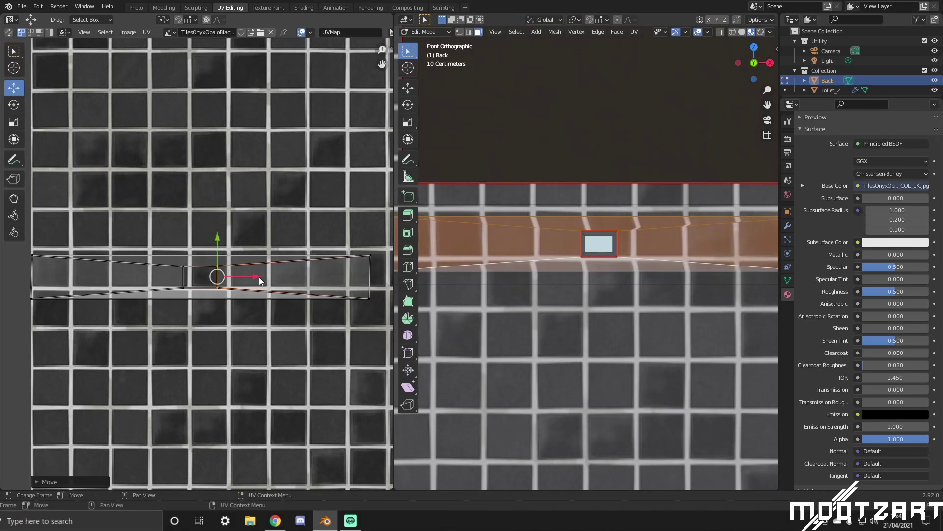
# Add the opposite button edge and scale both edges together to narrow the opening.
pyautogui.keyDown('shift'); pyautogui.click(184, 283); pyautogui.keyUp('shift')
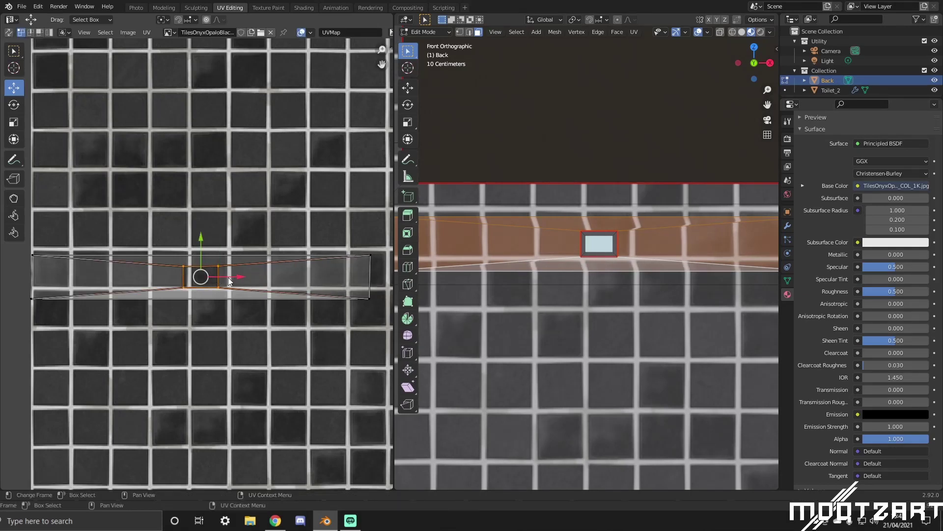
pyautogui.moveTo(228, 277); pyautogui.dragTo(224, 274)
pyautogui.press('s')
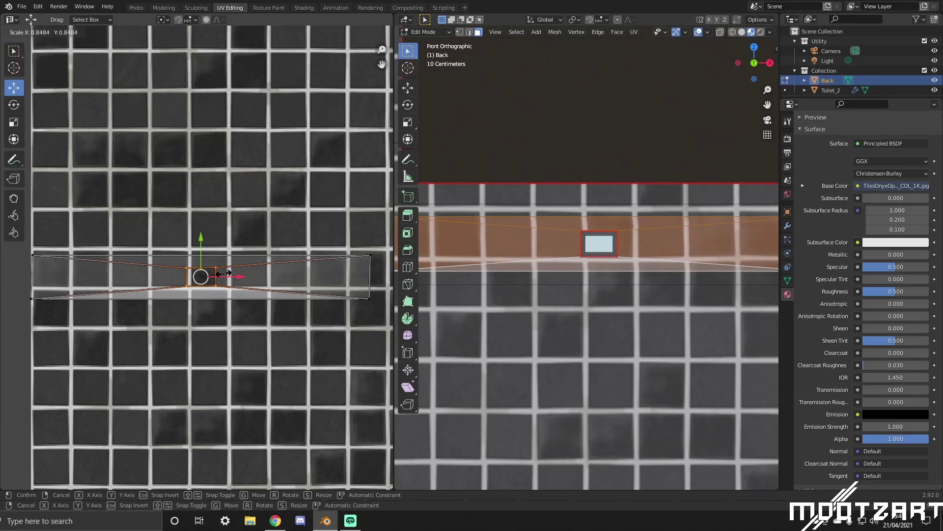
pyautogui.moveTo(224, 273); pyautogui.dragTo(221, 271)
pyautogui.scroll(3, 226, 274)
pyautogui.scroll(3, 238, 278)
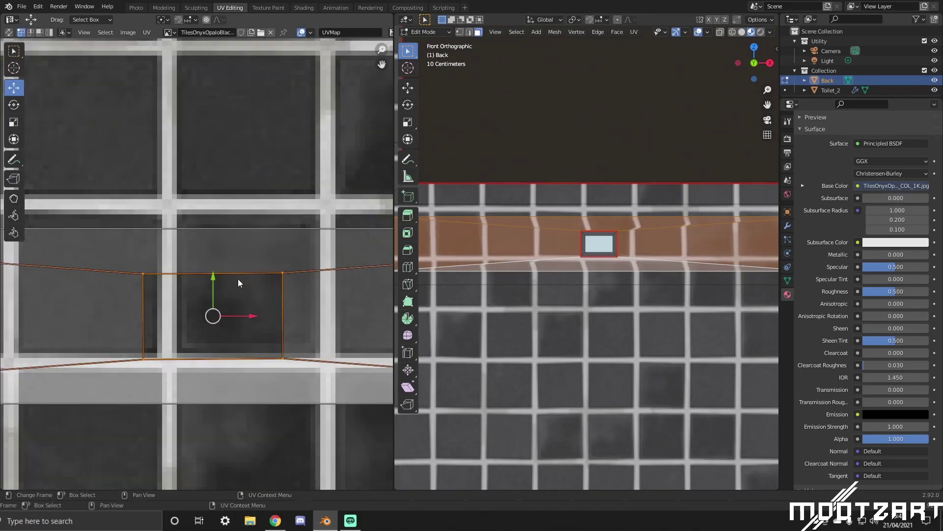
pyautogui.moveTo(256, 294); pyautogui.dragTo(225, 274, button='middle')
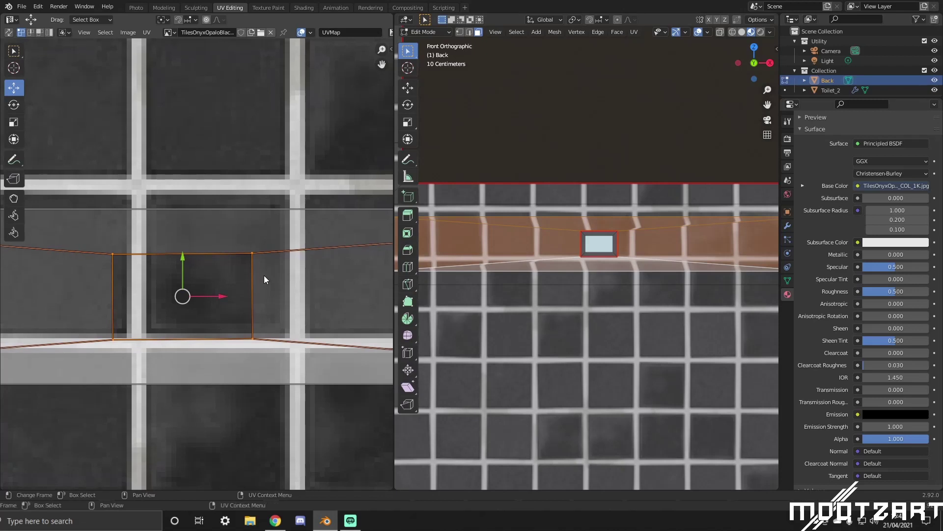
pyautogui.press('s')
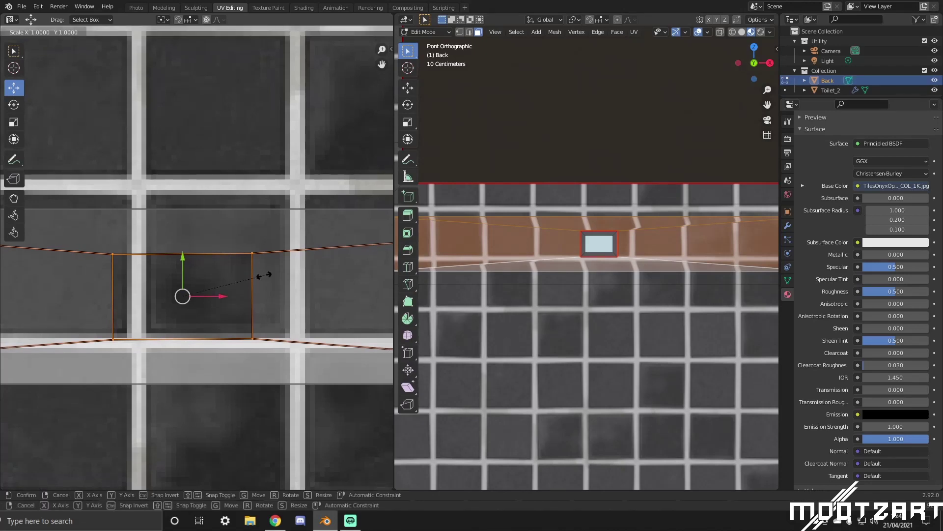
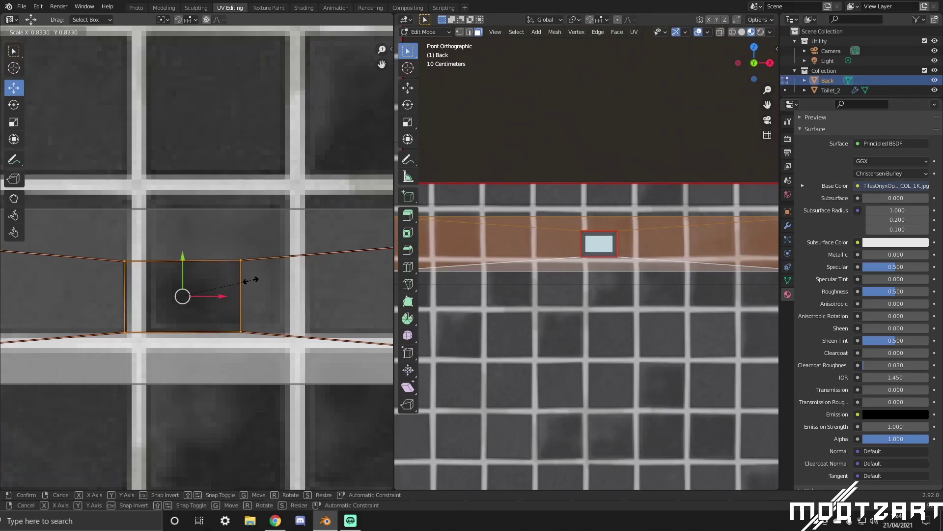
# Confirm the UV face scaling and inspect the tiled wall before returning to Edit Mode.
pyautogui.click(250, 281)
pyautogui.scroll(-4, 497, 275)
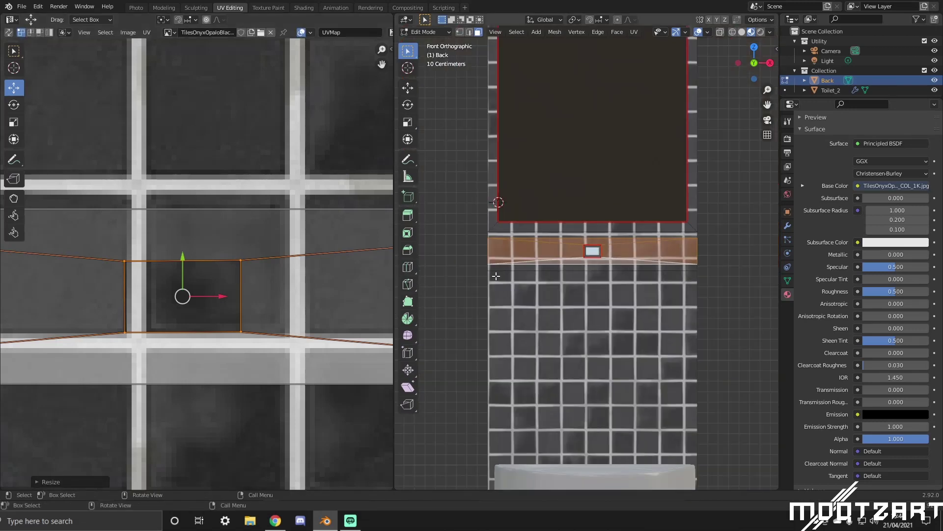
pyautogui.press('Tab')
pyautogui.moveTo(748, 271)
pyautogui.mouseDown(button='middle')
pyautogui.moveTo(718, 273)
pyautogui.moveTo(703, 287)
pyautogui.moveTo(665, 274)
pyautogui.moveTo(731, 282)
pyautogui.moveTo(744, 272)
pyautogui.mouseUp(button='middle')
pyautogui.scroll(3, 702, 287)
pyautogui.press('Tab')
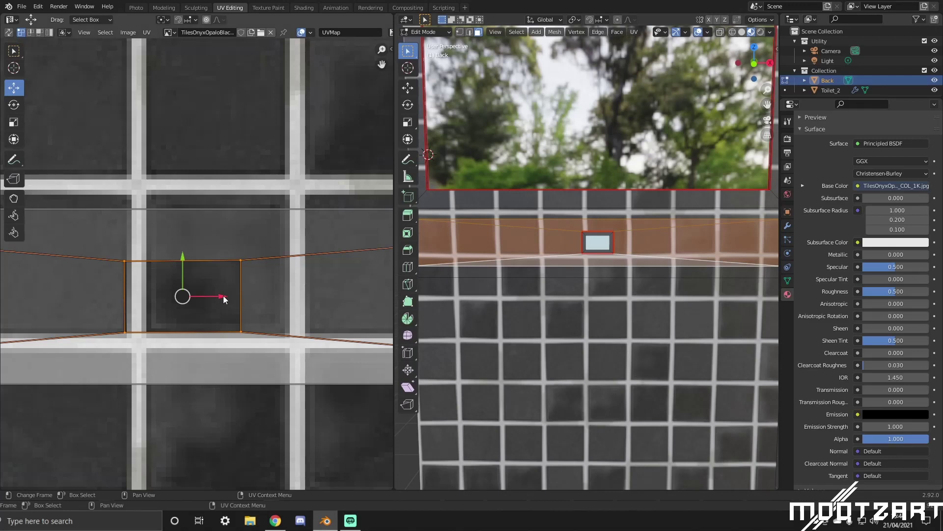
# Slide the face's top UV edge along X onto a tile grout line.
pyautogui.moveTo(223, 296)
pyautogui.mouseDown()
pyautogui.moveTo(209, 296)
pyautogui.moveTo(225, 302)
pyautogui.mouseUp()
pyautogui.click(240, 260)
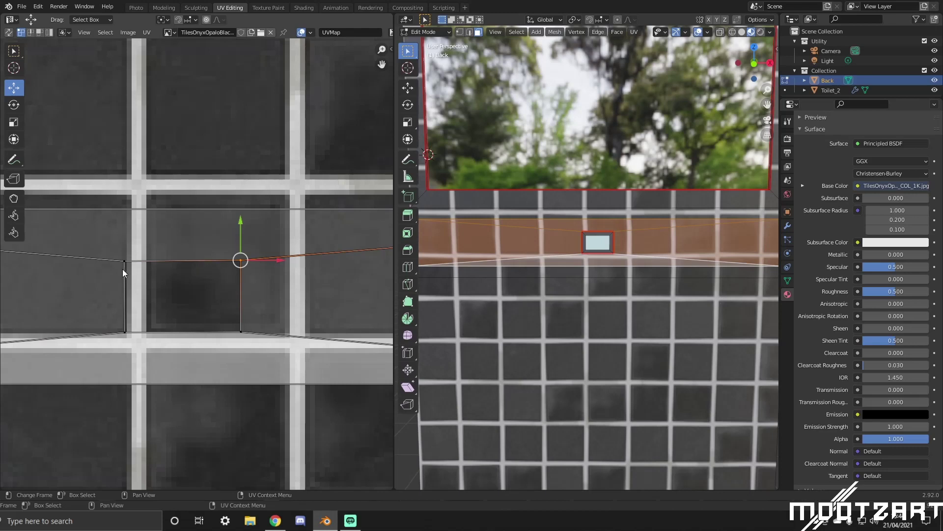
pyautogui.keyDown('shift'); pyautogui.click(123, 259); pyautogui.keyUp('shift')
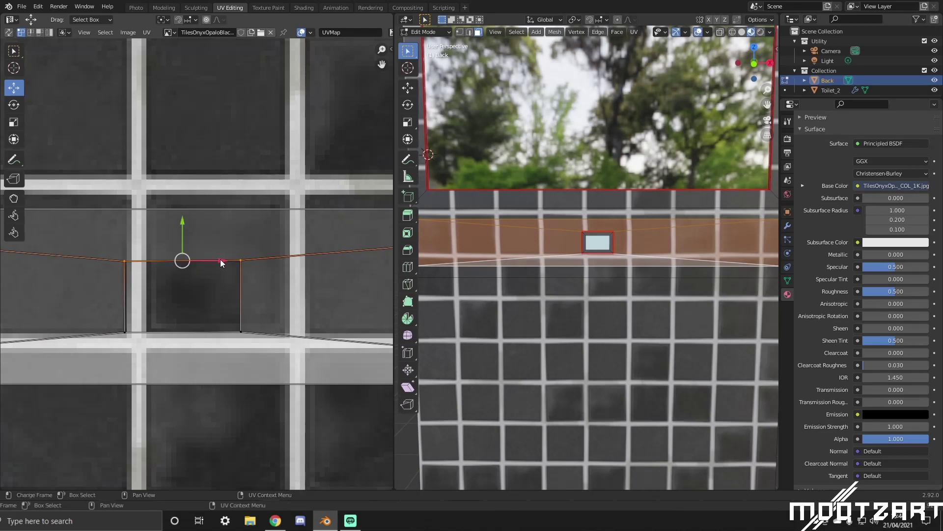
pyautogui.moveTo(220, 258); pyautogui.dragTo(225, 257)
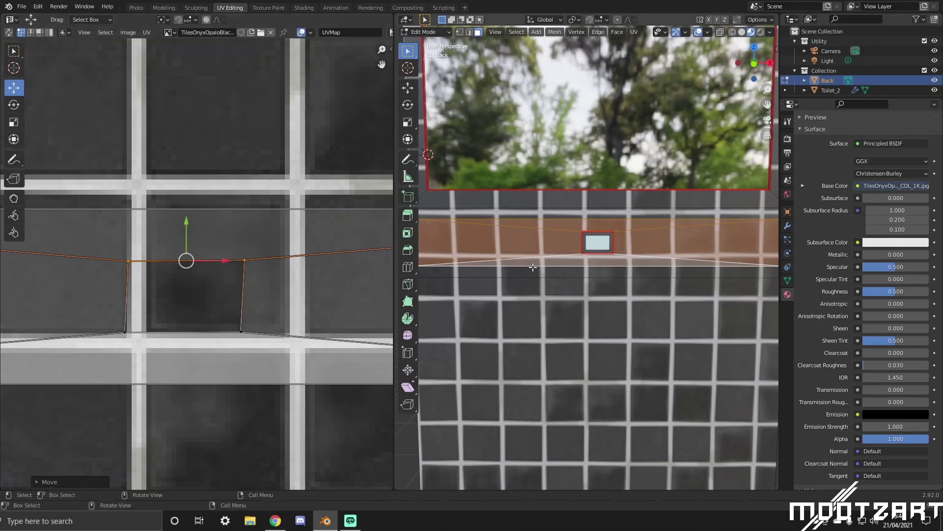
pyautogui.scroll(-3, 536, 267)
pyautogui.scroll(2, 536, 267)
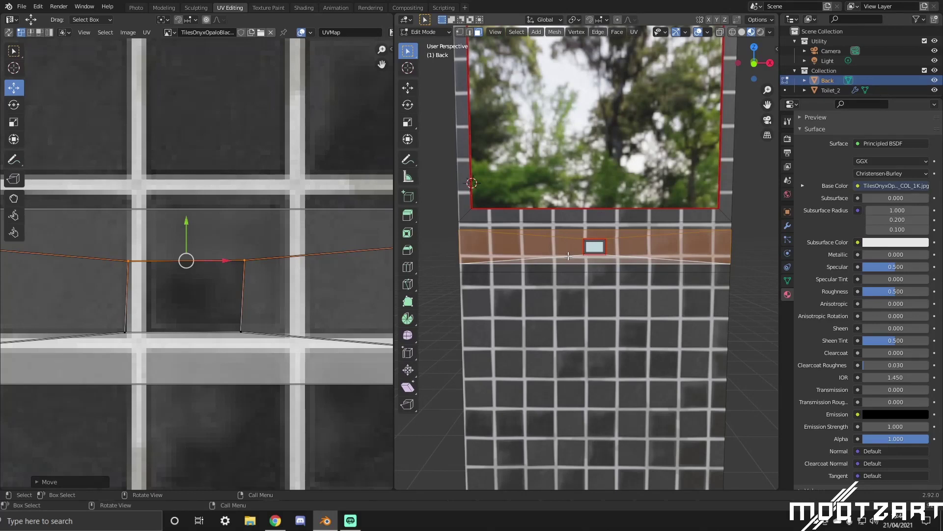
# Slide the face's bottom UV edge along X onto the grout line below.
pyautogui.click(240, 333)
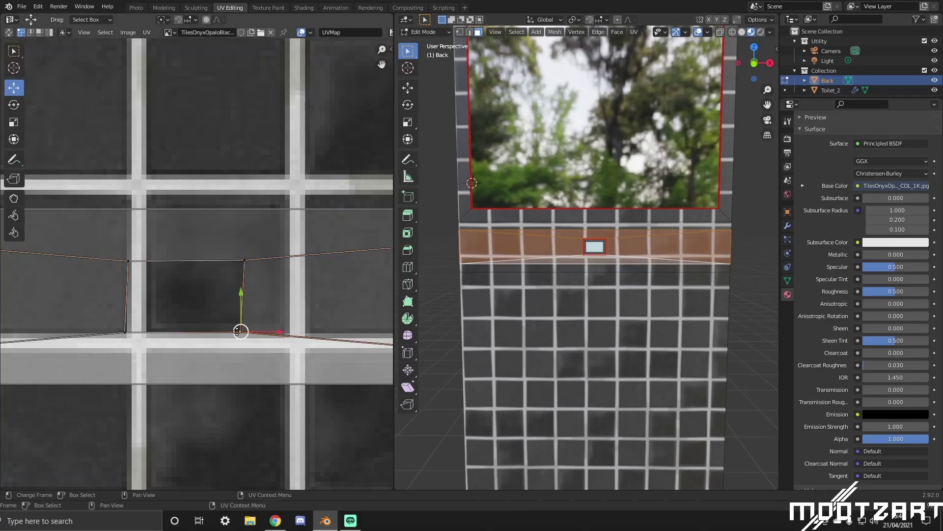
pyautogui.keyDown('shift'); pyautogui.click(126, 332); pyautogui.keyUp('shift')
pyautogui.moveTo(223, 330); pyautogui.dragTo(219, 328)
pyautogui.scroll(5, 552, 258)
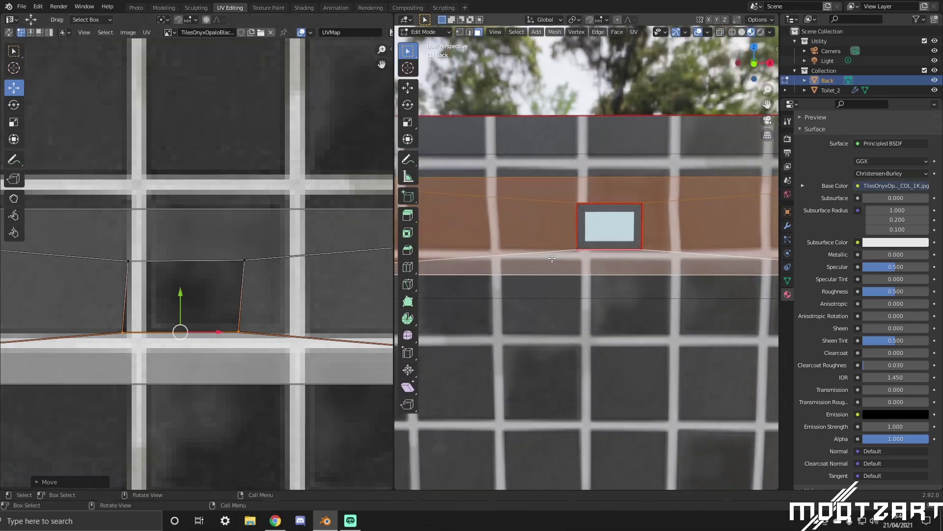
pyautogui.scroll(-2, 554, 244)
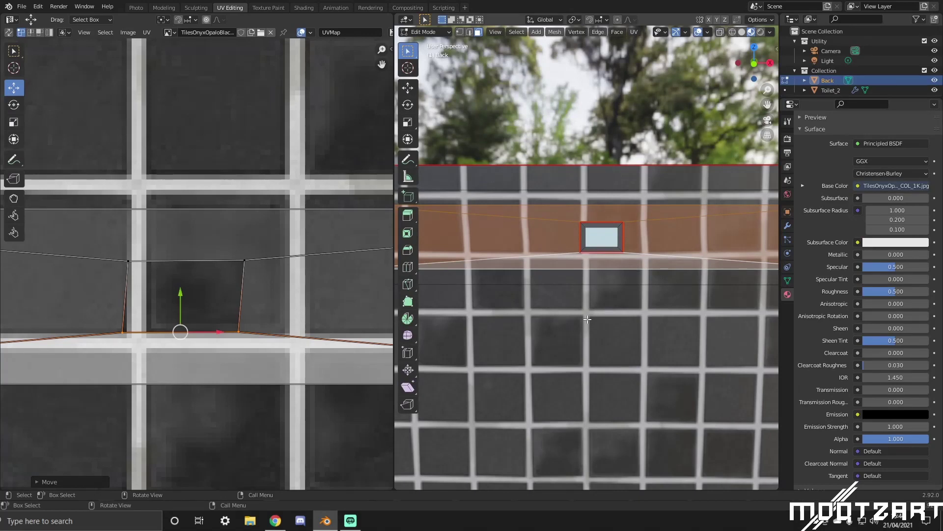
# Switch to front view and select the large upper back wall face.
pyautogui.press('KP_1')
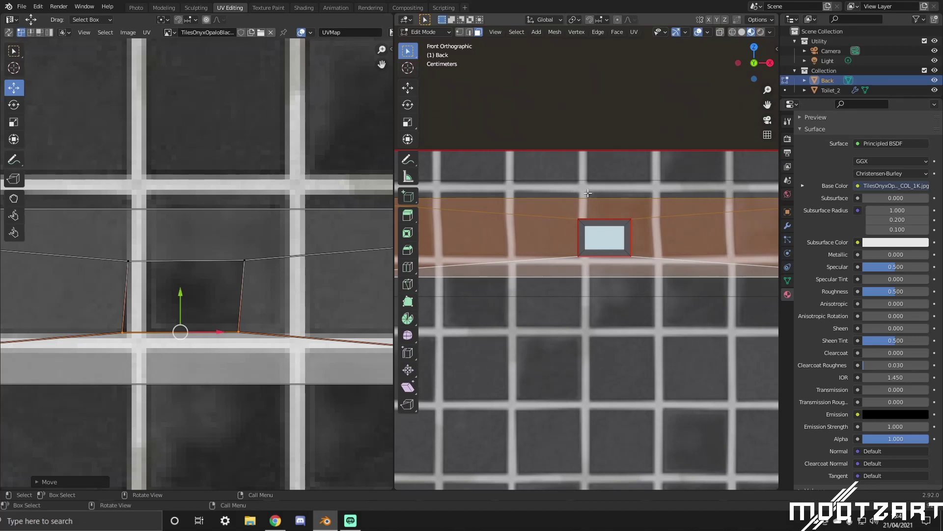
pyautogui.scroll(-4, 589, 197)
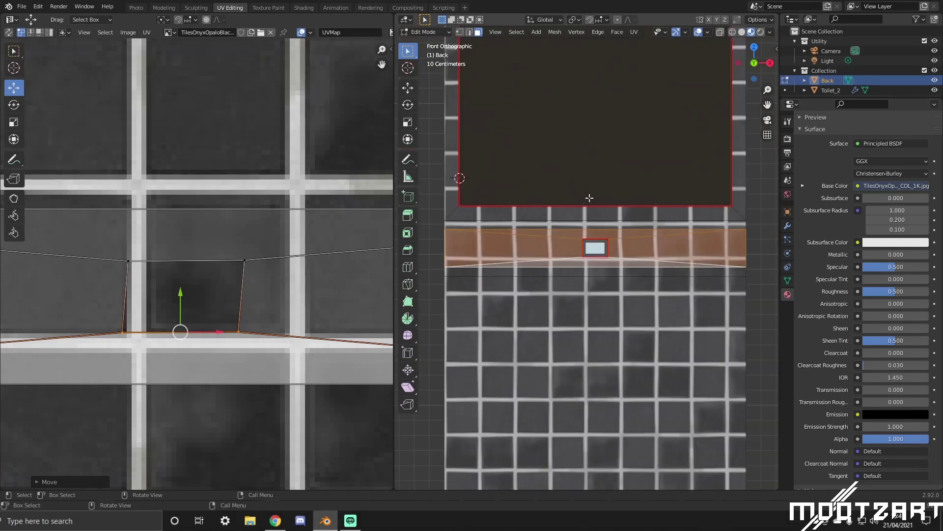
pyautogui.keyDown('shift'); pyautogui.click(589, 197); pyautogui.keyUp('shift')
# Select the lower tiled wall face in the viewport.
pyautogui.scroll(-5, 230, 322)
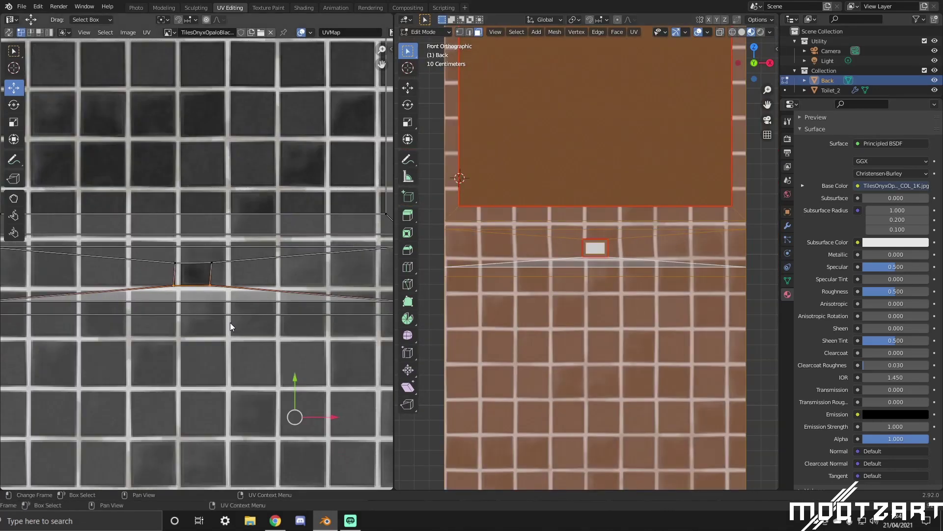
pyautogui.scroll(-3, 276, 288)
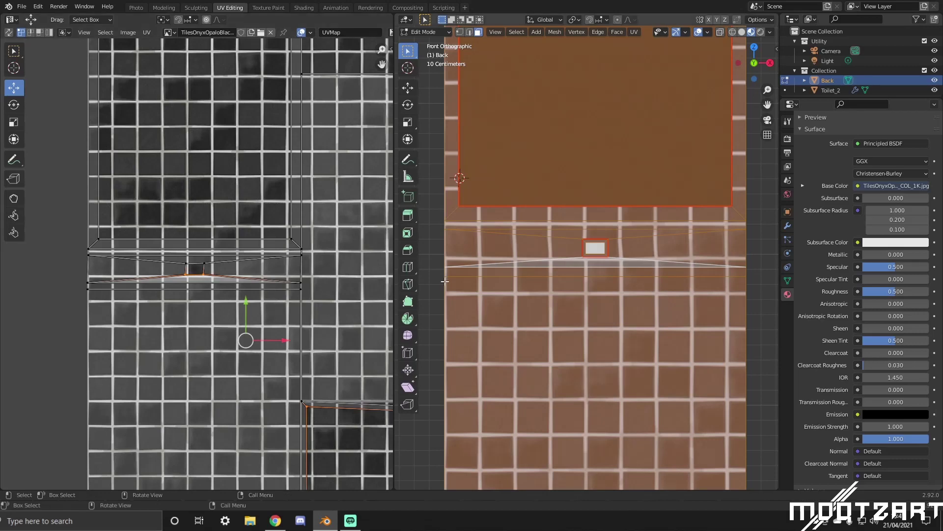
pyautogui.scroll(-3, 515, 317)
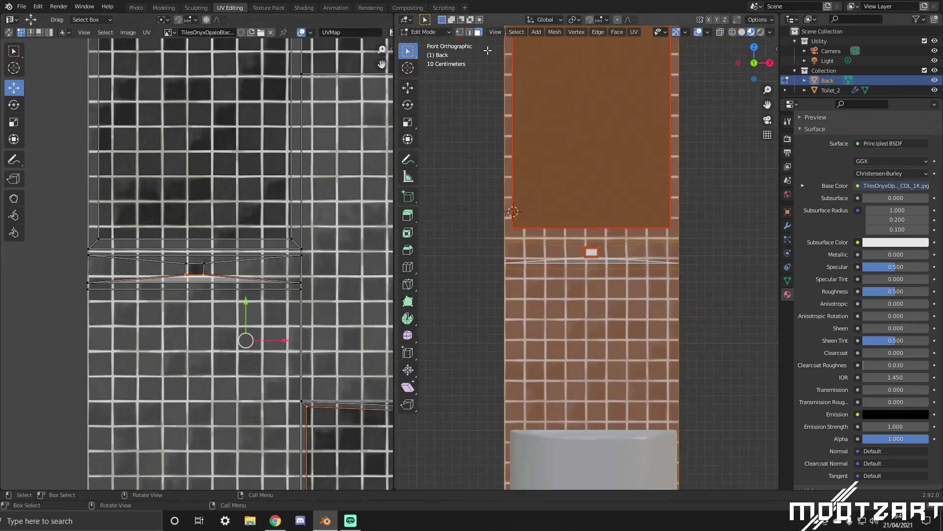
pyautogui.scroll(-3, 574, 326)
pyautogui.click(574, 326)
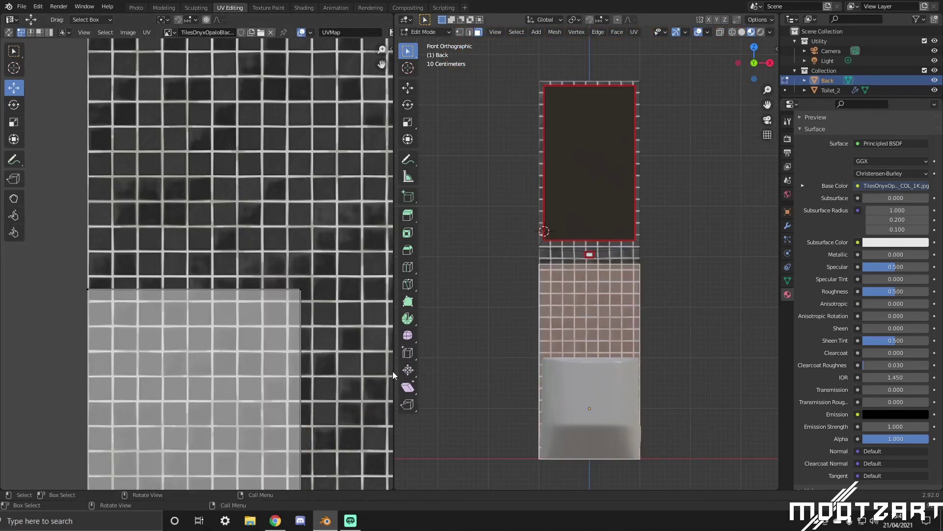
pyautogui.scroll(-5, 259, 367)
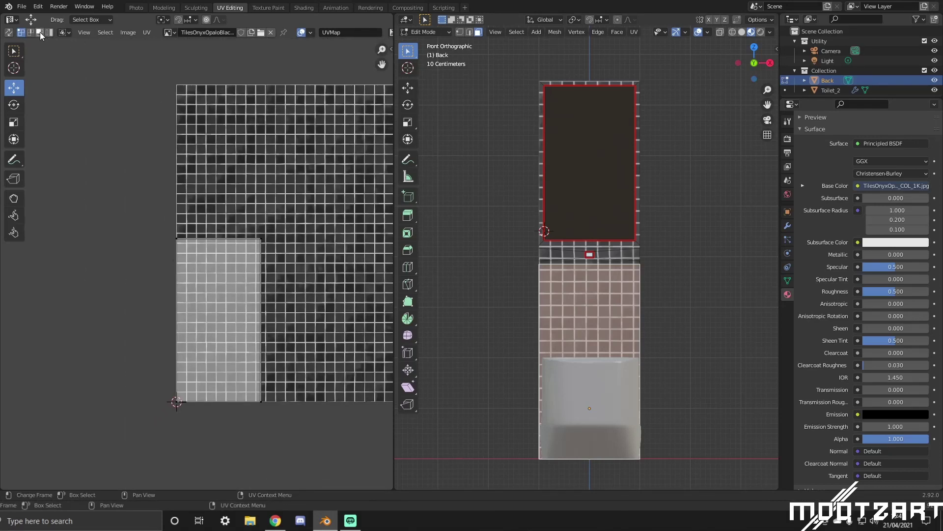
# Shift its UV island right by 0.0006, then add the linked upper wall faces.
pyautogui.click(201, 288)
pyautogui.scroll(5, 220, 311)
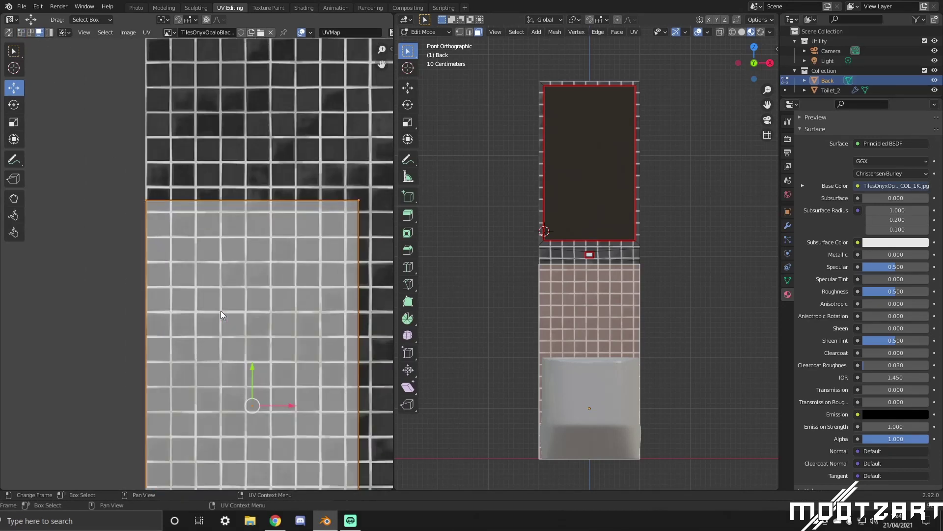
pyautogui.moveTo(293, 404); pyautogui.dragTo(294, 402)
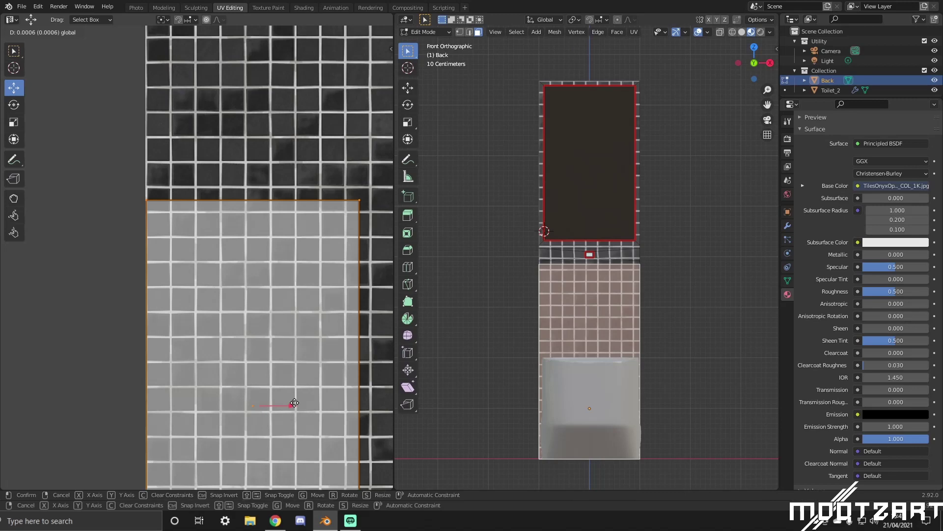
pyautogui.click(294, 403)
pyautogui.scroll(8, 597, 345)
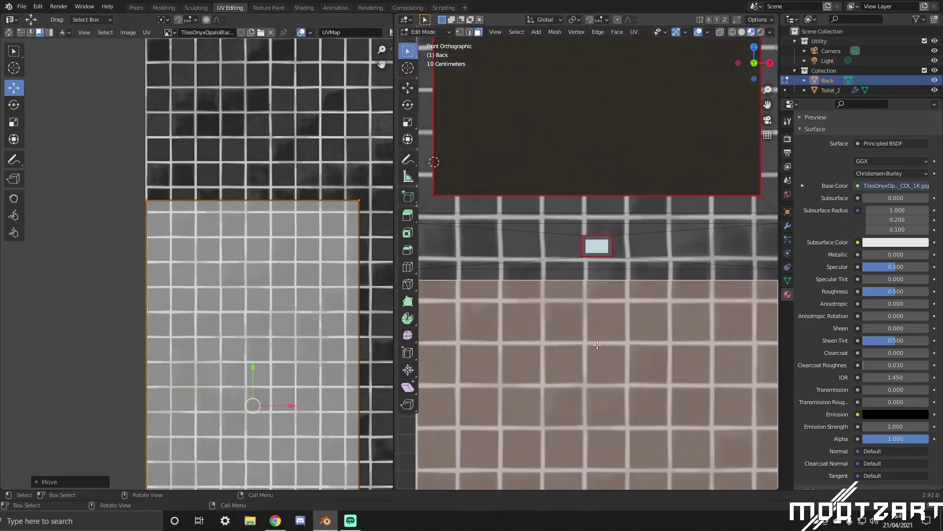
pyautogui.scroll(-6, 597, 345)
pyautogui.hotkey('ctrl', 'l')
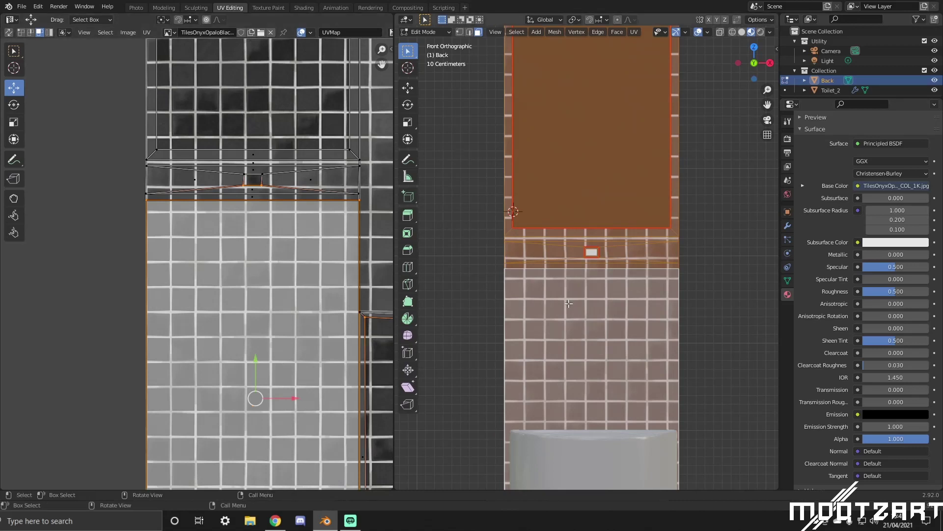
# In vertex select mode, move the thin strip's middle UV vertex about 0.0007 onto the grid.
pyautogui.scroll(5, 569, 304)
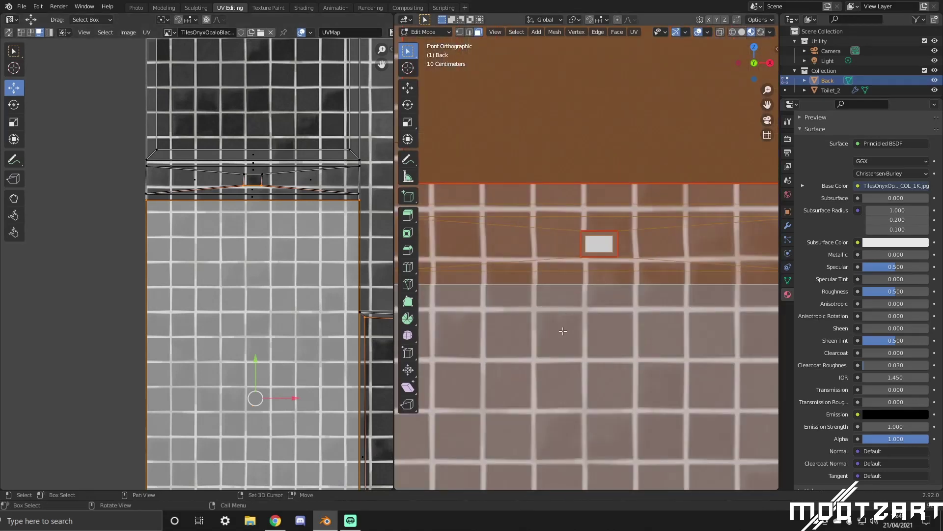
pyautogui.keyDown('shift'); pyautogui.moveTo(563, 331); pyautogui.dragTo(637, 321, button='middle'); pyautogui.keyUp('shift')
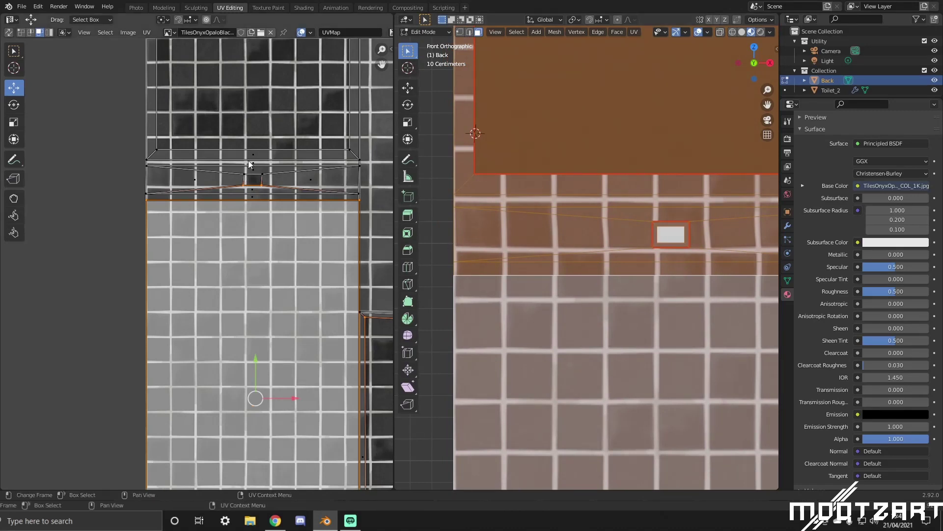
pyautogui.click(243, 184)
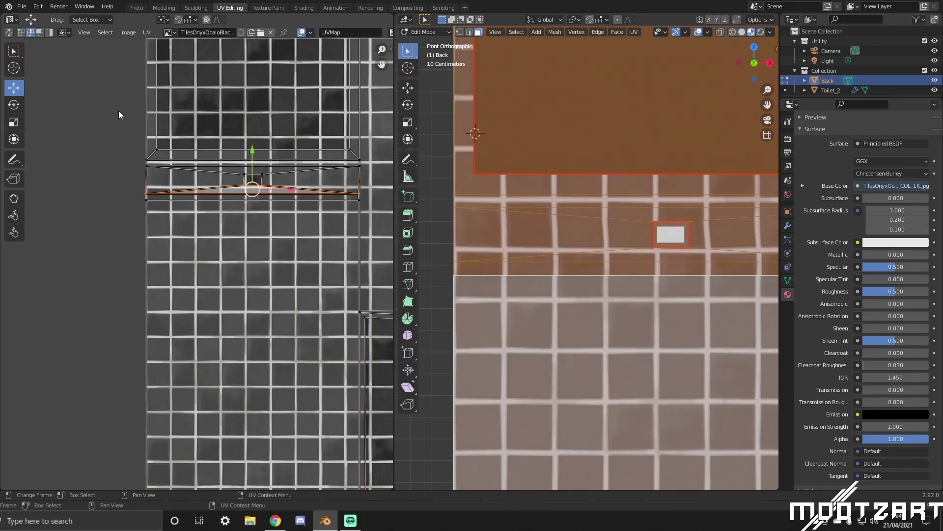
pyautogui.click(245, 185)
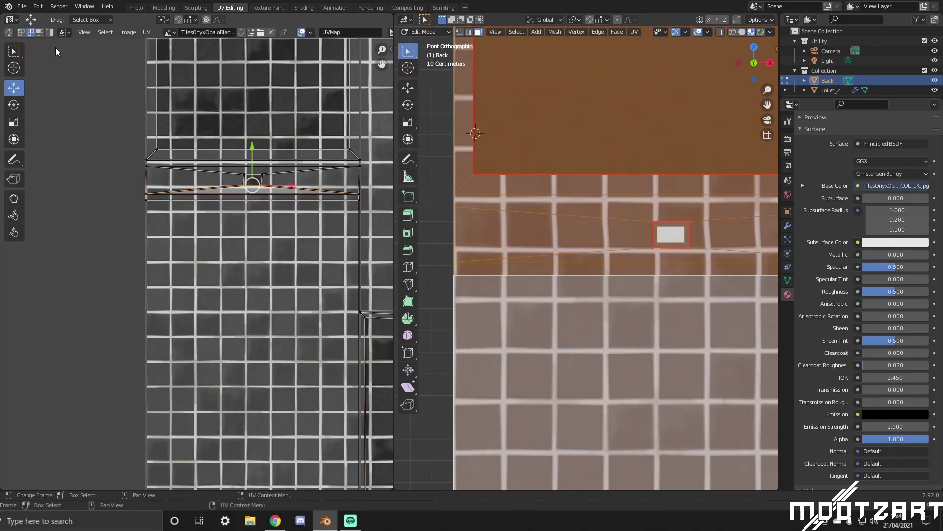
pyautogui.click(21, 33)
pyautogui.scroll(3, 269, 187)
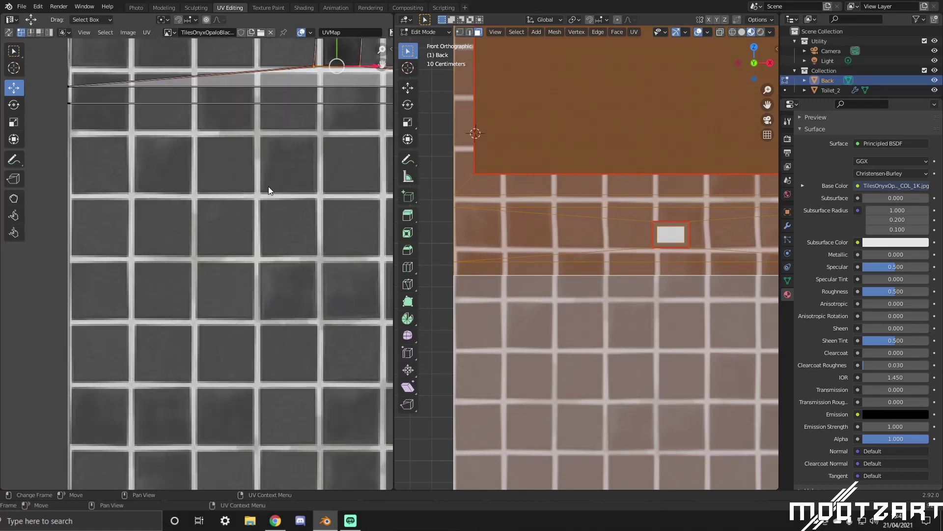
pyautogui.moveTo(268, 187); pyautogui.dragTo(283, 194, button='middle')
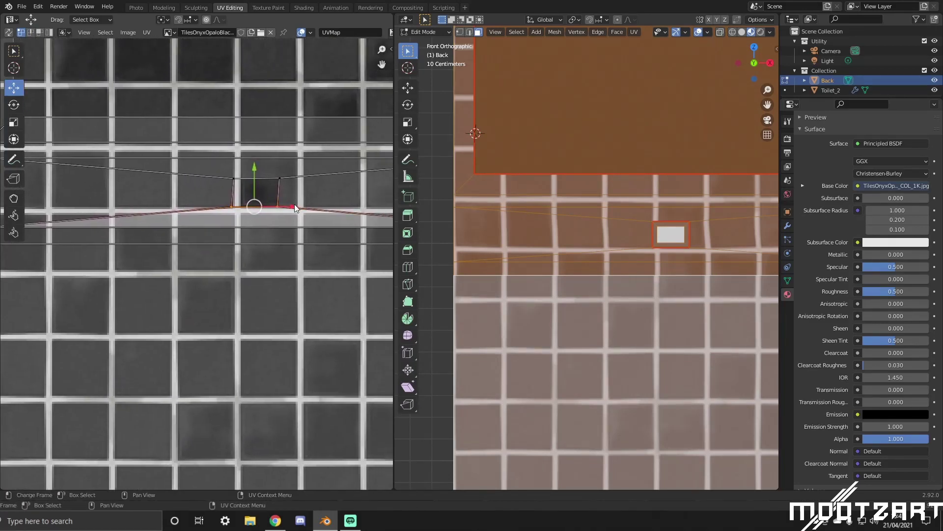
pyautogui.press('g')
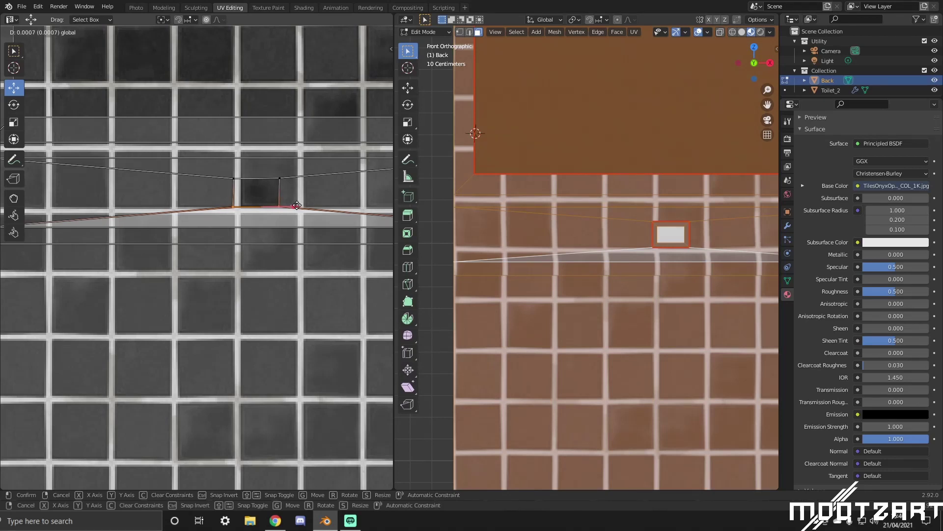
pyautogui.click(297, 205)
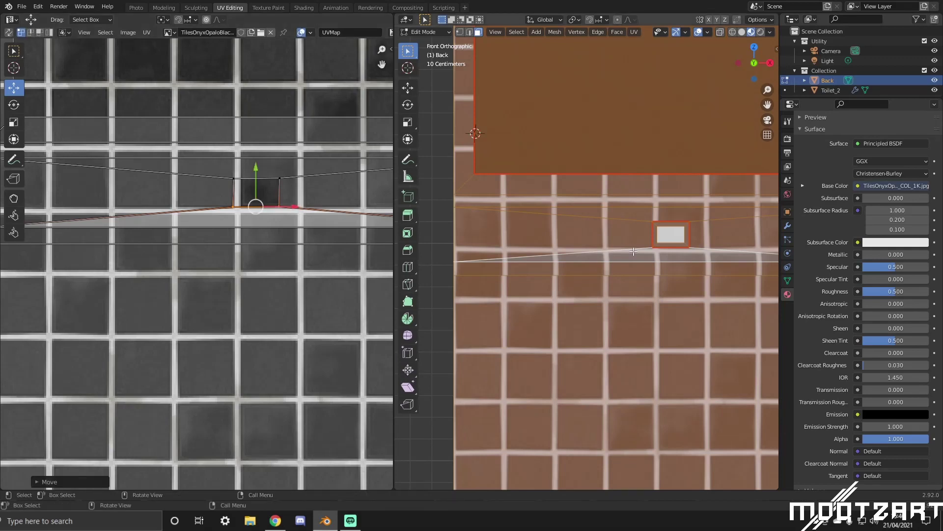
# Select only the thin horizontal face strip.
pyautogui.scroll(-4, 629, 259)
pyautogui.scroll(2, 635, 272)
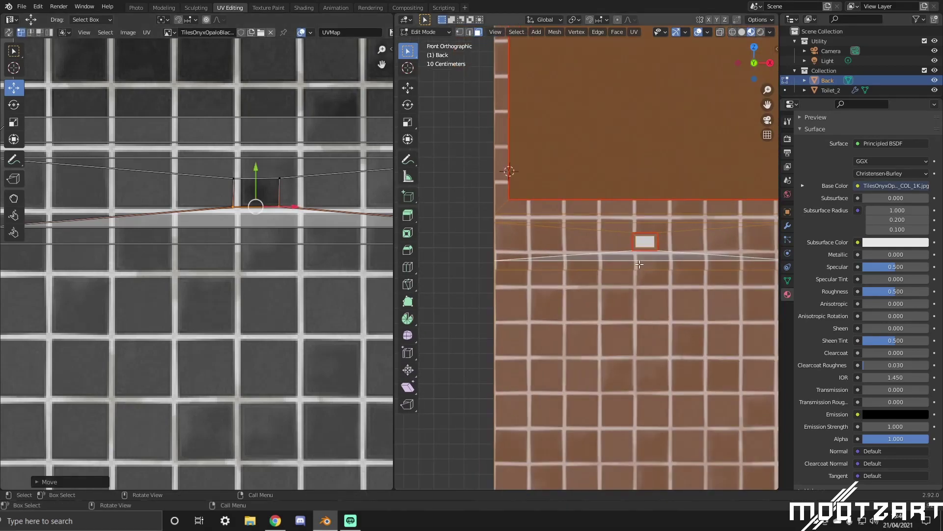
pyautogui.click(640, 264)
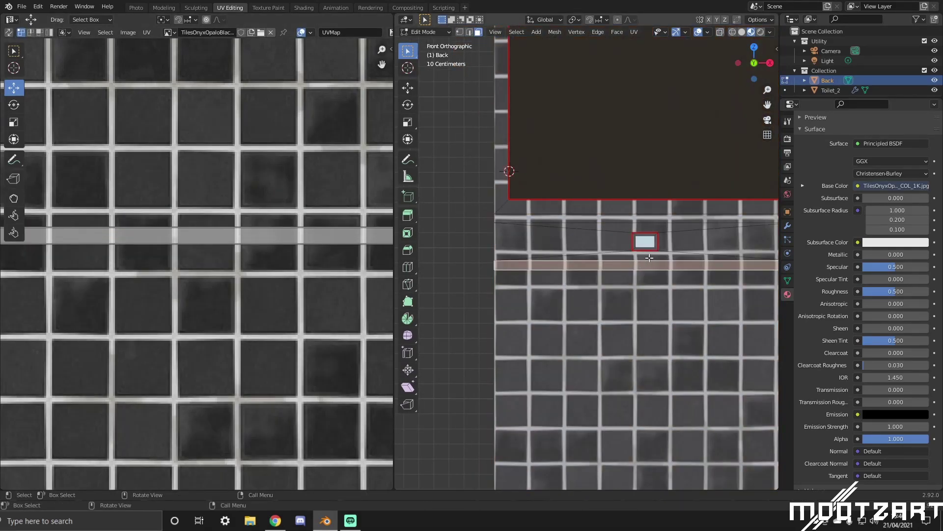
pyautogui.scroll(-5, 297, 268)
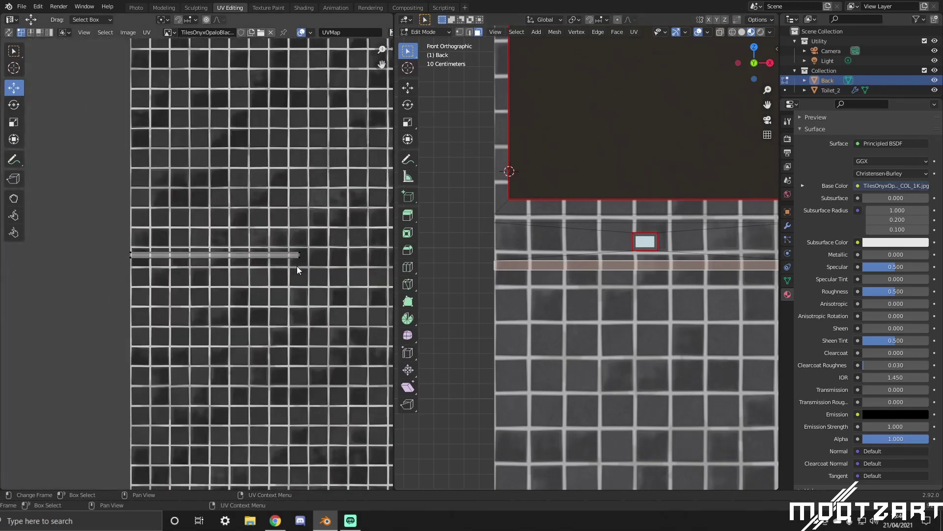
# Select all Back wall faces, re-unwrap their UVs and check the tile result.
pyautogui.press('a')
pyautogui.press('KP_Decimal')
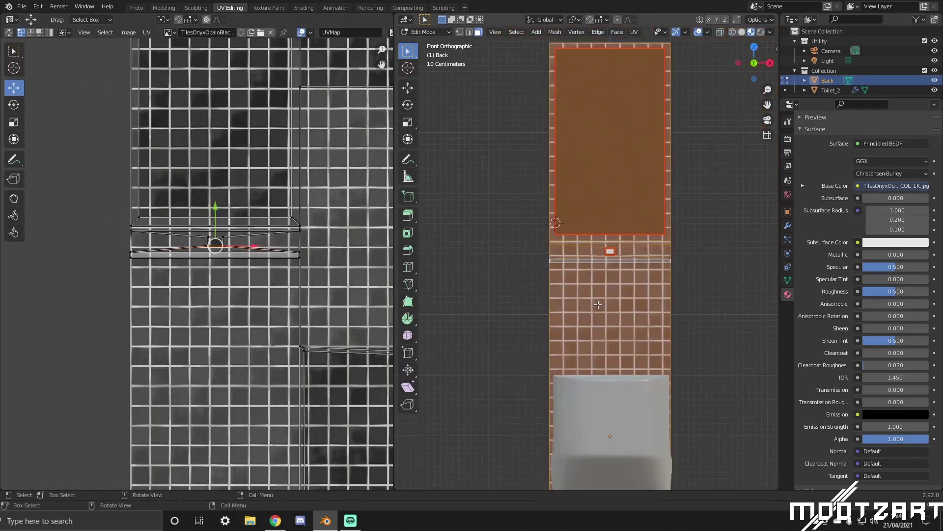
pyautogui.press('u')
pyautogui.click(598, 305)
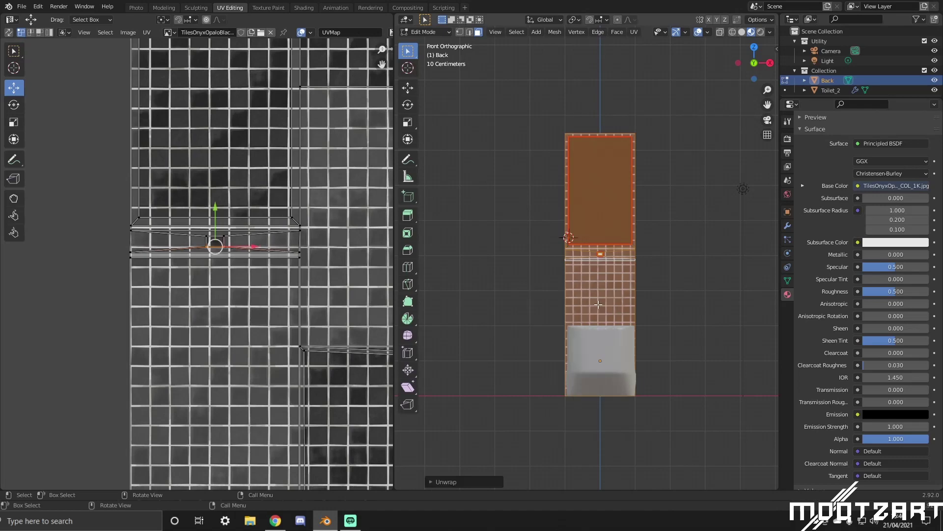
pyautogui.press('Tab')
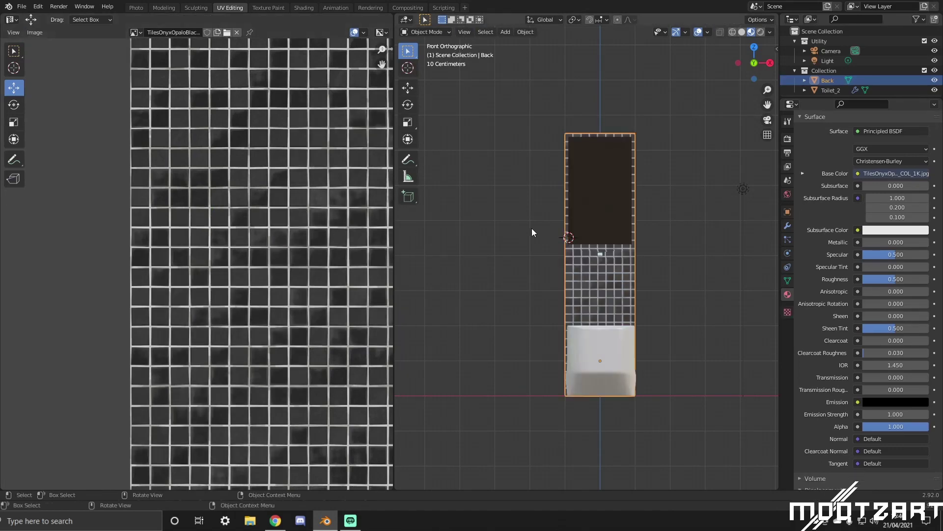
pyautogui.scroll(8, 594, 228)
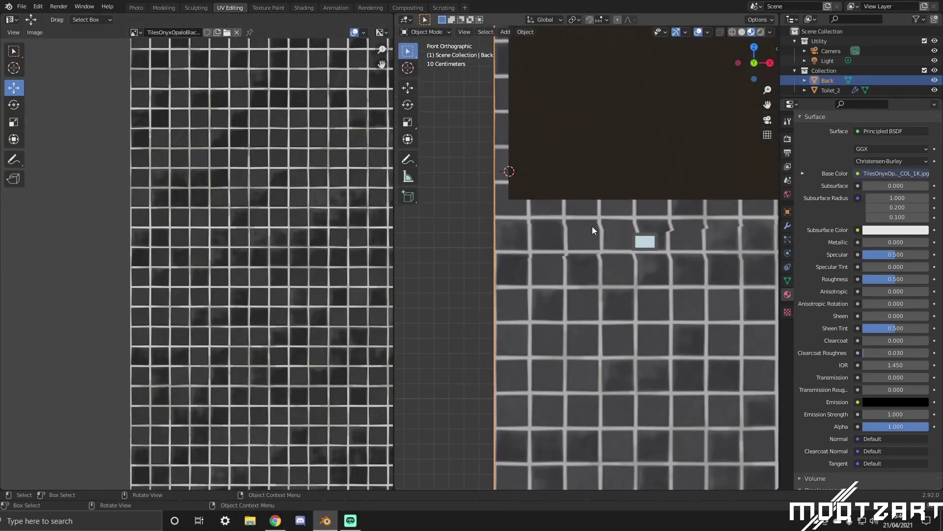
pyautogui.press('Tab')
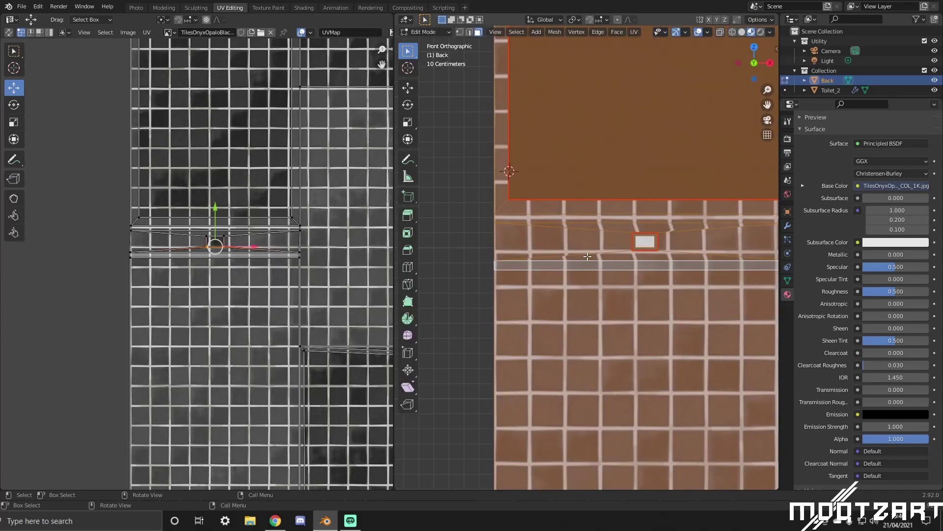
pyautogui.scroll(-3, 219, 261)
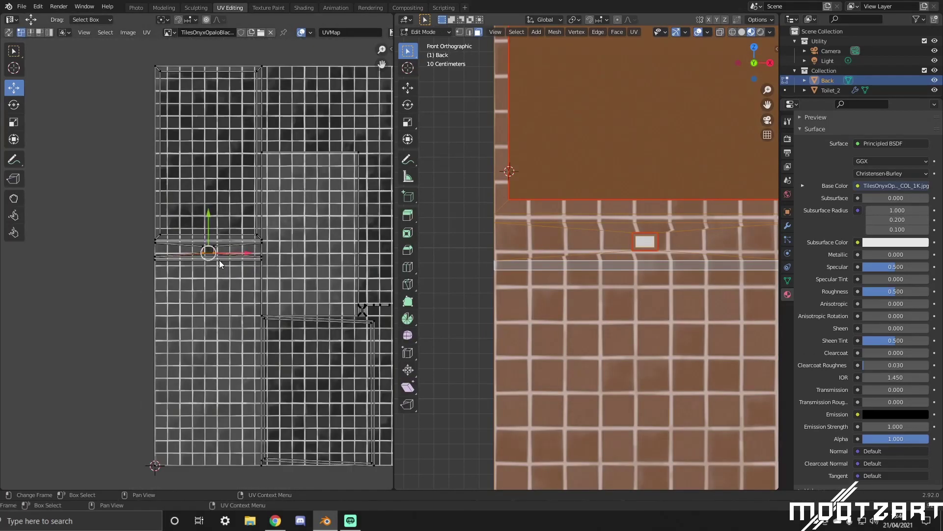
pyautogui.scroll(8, 218, 263)
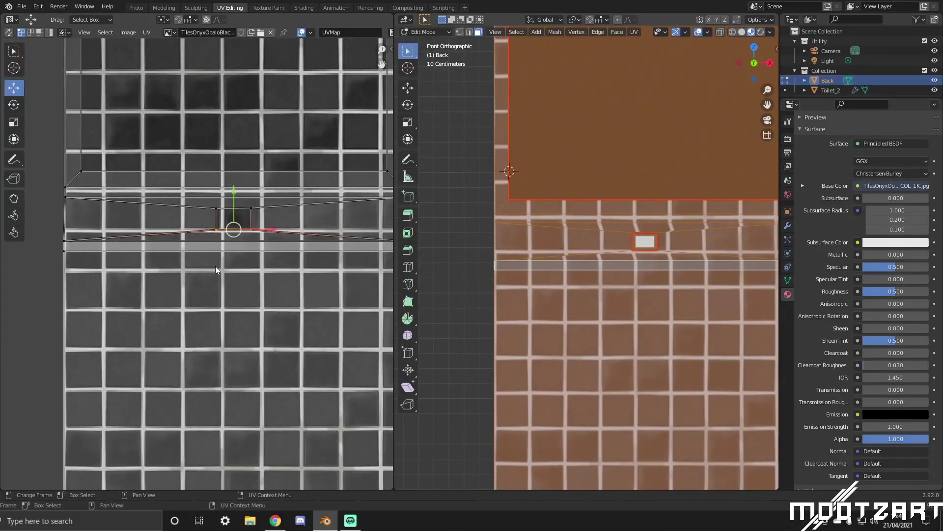
pyautogui.scroll(-3, 566, 267)
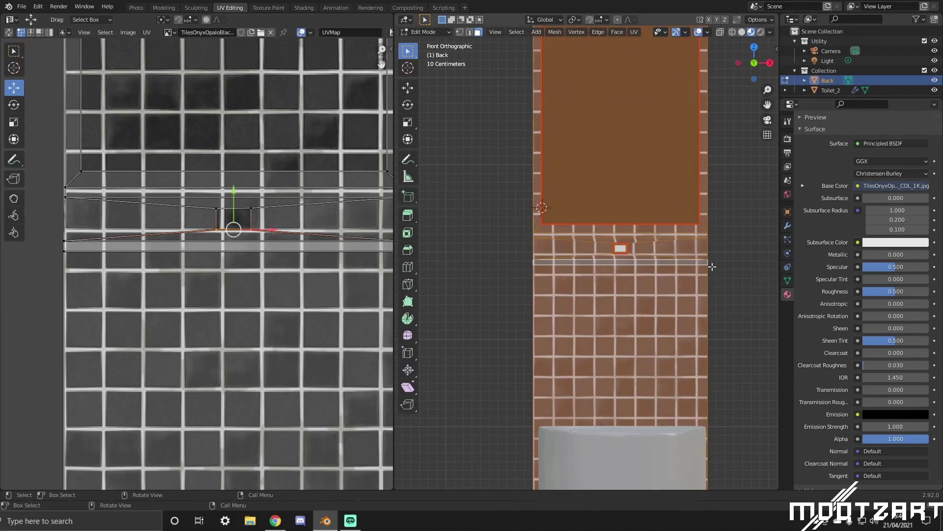
# Select the thin horizontal strip below the mirror and view the wall in perspective.
pyautogui.keyDown('shift'); pyautogui.moveTo(712, 267); pyautogui.dragTo(660, 293, button='middle'); pyautogui.keyUp('shift')
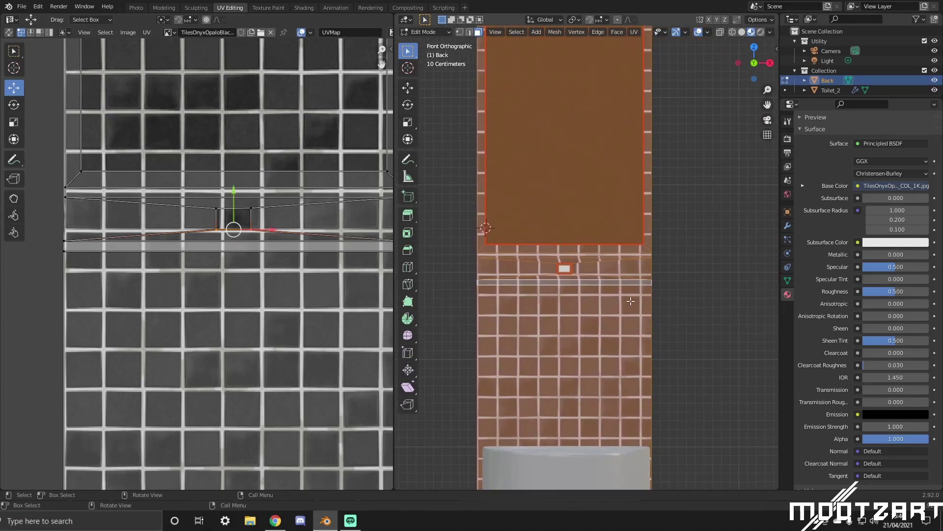
pyautogui.click(620, 282)
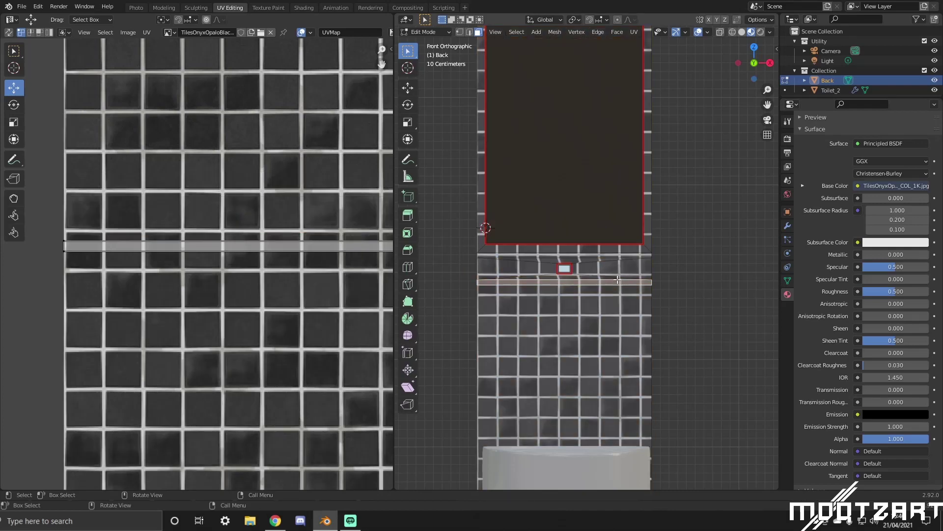
pyautogui.moveTo(617, 279); pyautogui.dragTo(605, 281, button='middle')
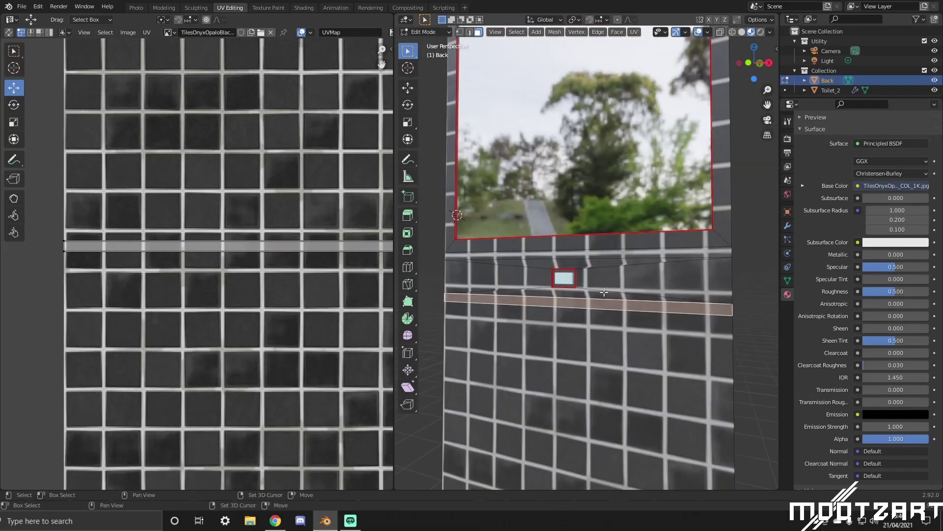
# Assign Metal_1 to the band faces around the button, replacing the tiles.
pyautogui.keyDown('shift'); pyautogui.click(600, 284); pyautogui.keyUp('shift')
pyautogui.keyDown('shift'); pyautogui.click(592, 280); pyautogui.keyUp('shift')
pyautogui.keyDown('shift'); pyautogui.click(585, 294); pyautogui.keyUp('shift')
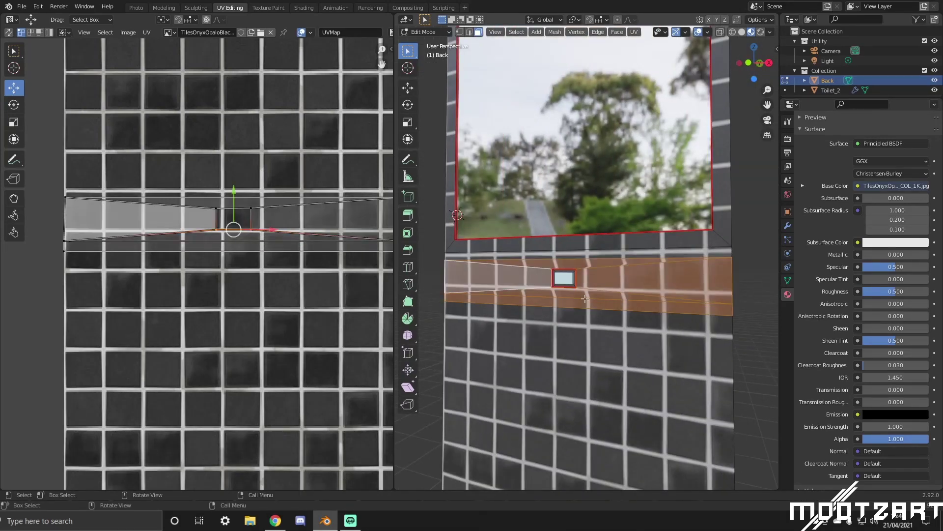
pyautogui.scroll(5, 845, 214)
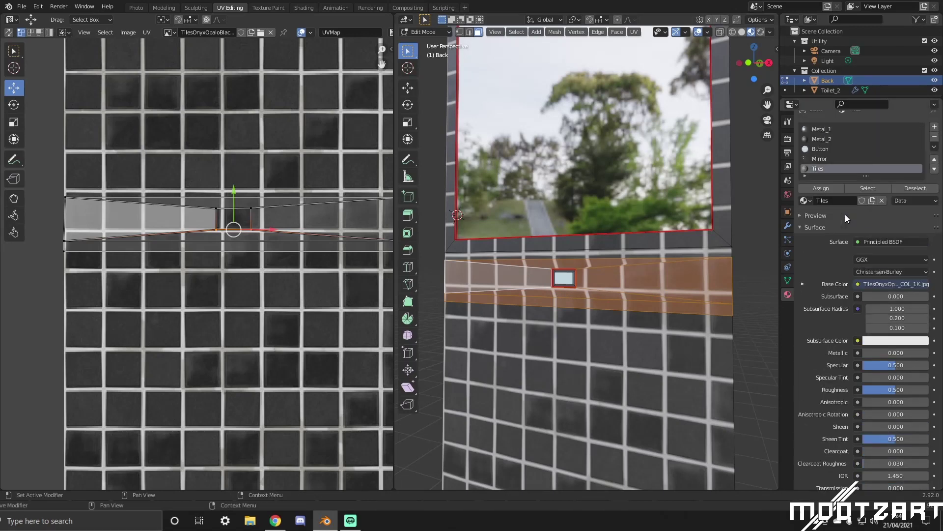
pyautogui.click(829, 151)
pyautogui.click(822, 198)
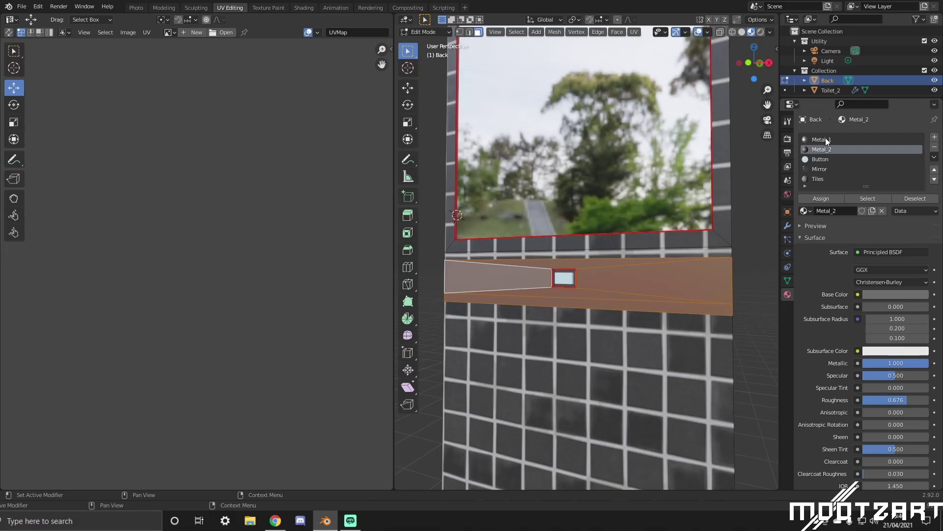
pyautogui.click(826, 140)
pyautogui.click(830, 196)
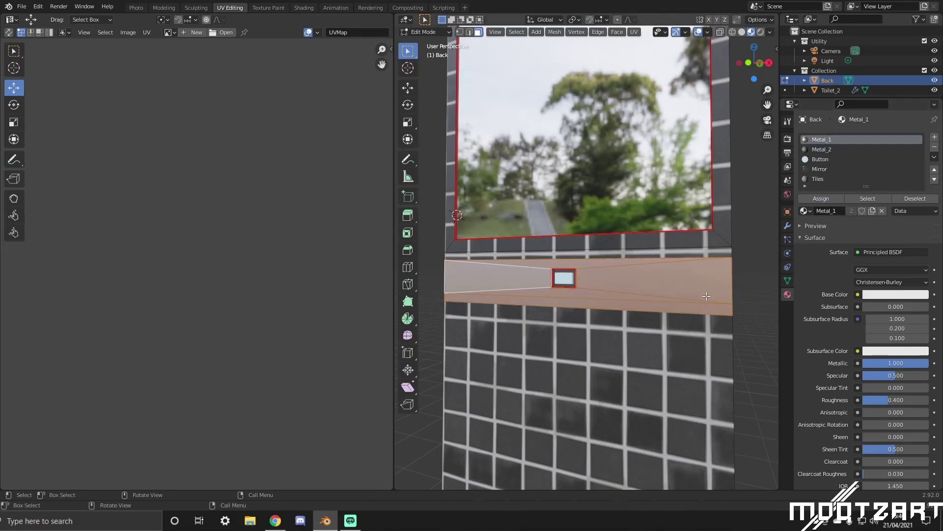
# Set Metal_1's base colour to full white (value 1.0) and roughness to 0.216.
pyautogui.click(888, 297)
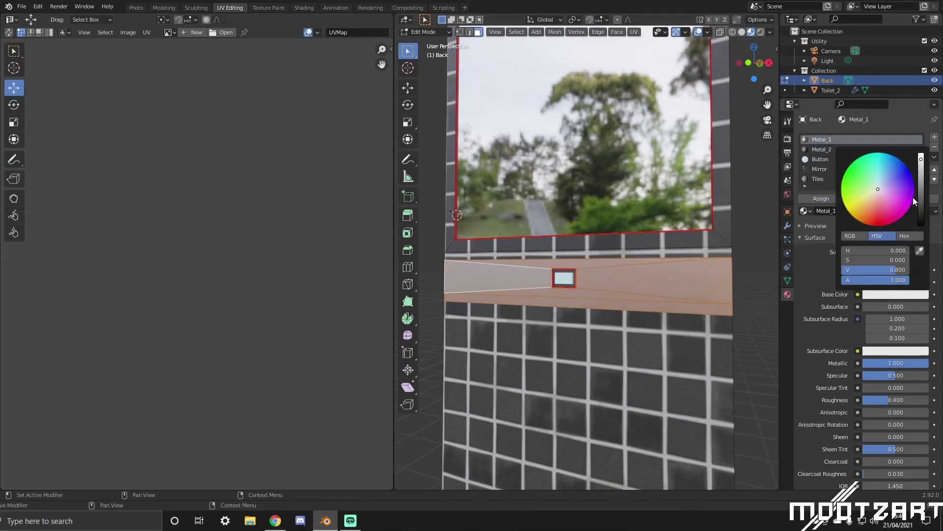
pyautogui.moveTo(922, 177); pyautogui.dragTo(922, 151)
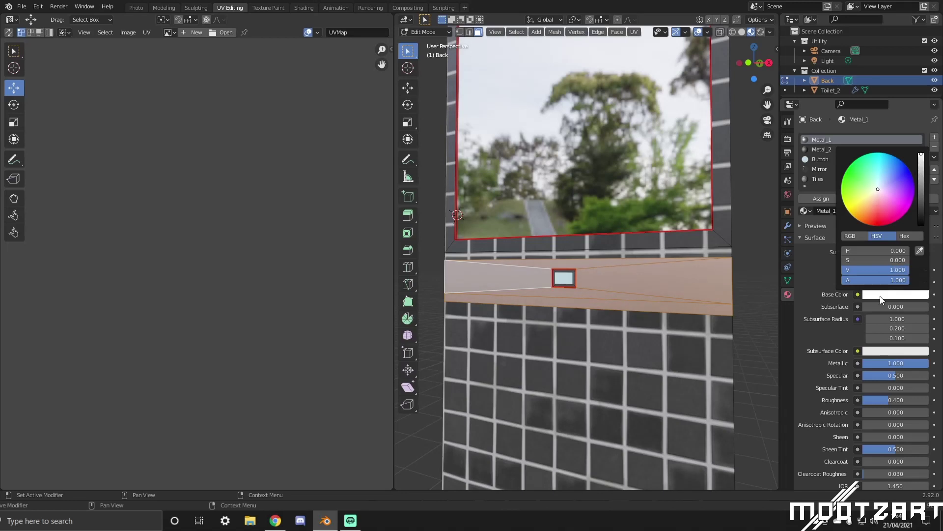
pyautogui.moveTo(887, 400); pyautogui.dragTo(877, 400)
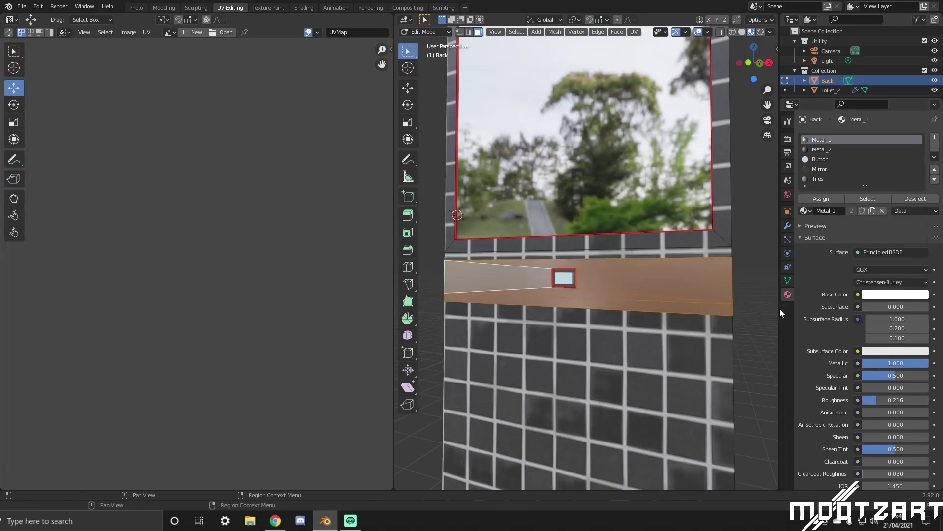
pyautogui.press('Tab')
pyautogui.moveTo(753, 270); pyautogui.dragTo(611, 278, button='middle')
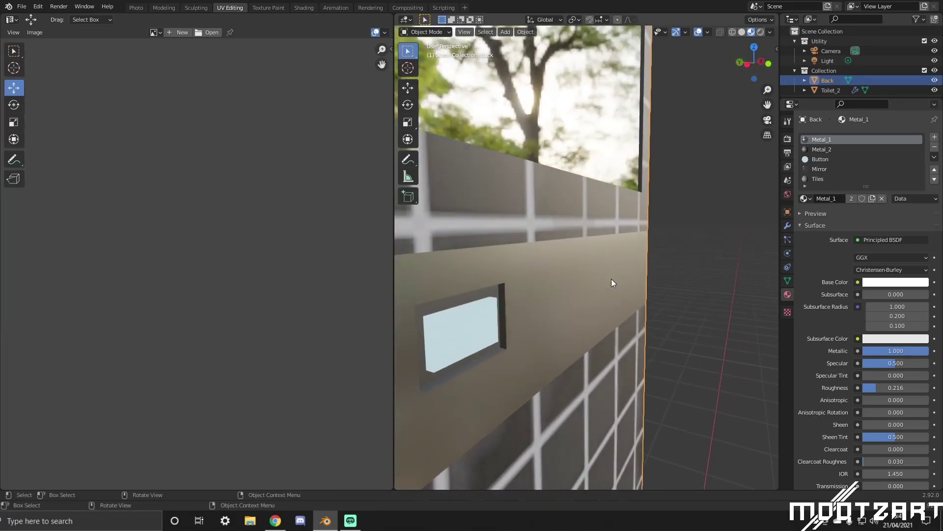
# In the Modeling workspace, assign Metal_1 to the face band above the strip.
pyautogui.click(164, 8)
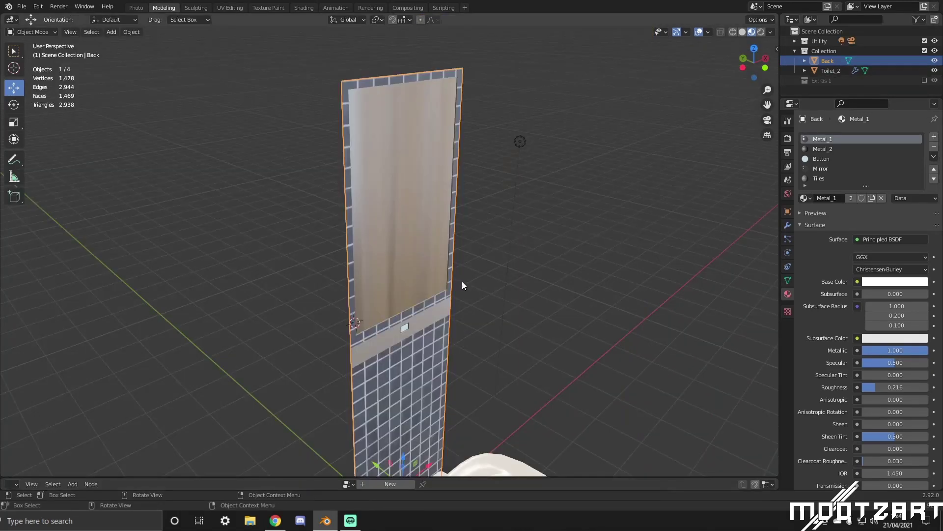
pyautogui.moveTo(462, 281); pyautogui.dragTo(494, 246, button='middle')
pyautogui.press('Tab')
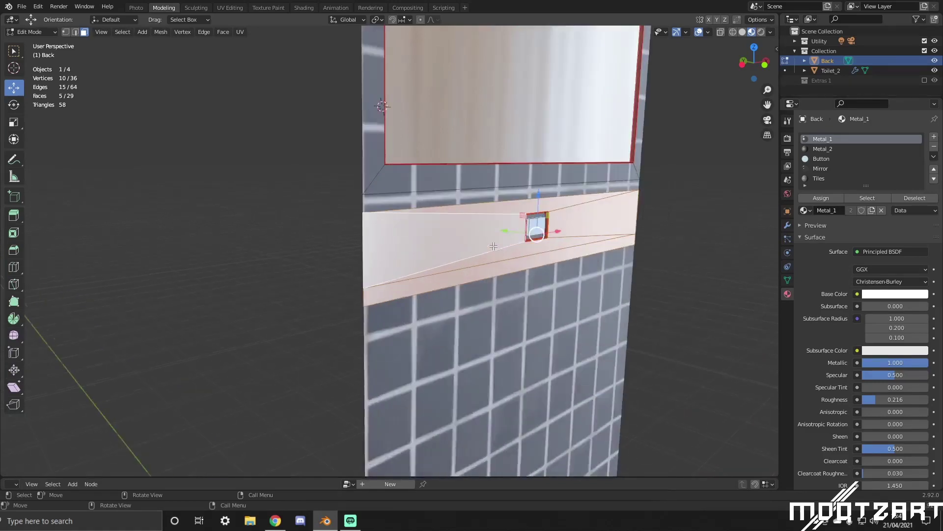
pyautogui.click(472, 194)
pyautogui.moveTo(473, 195); pyautogui.dragTo(499, 200, button='middle')
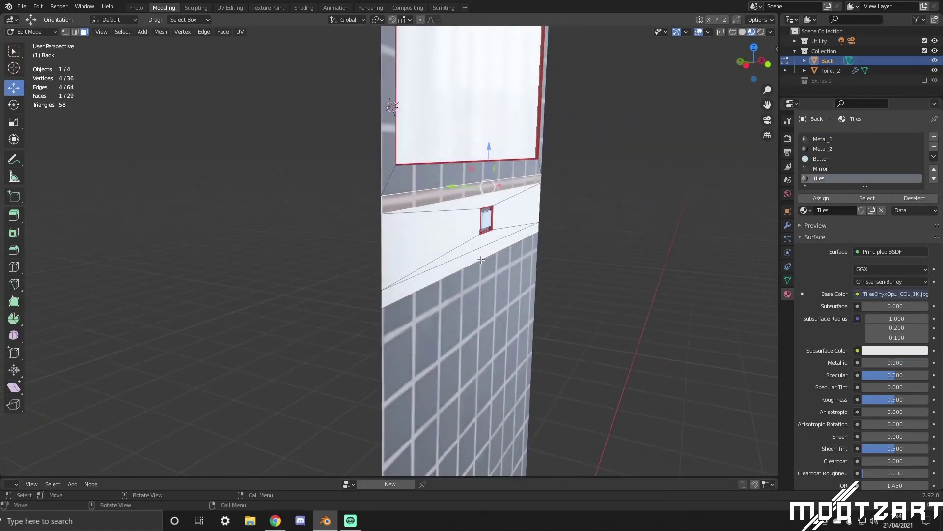
pyautogui.moveTo(482, 260); pyautogui.dragTo(467, 217, button='middle')
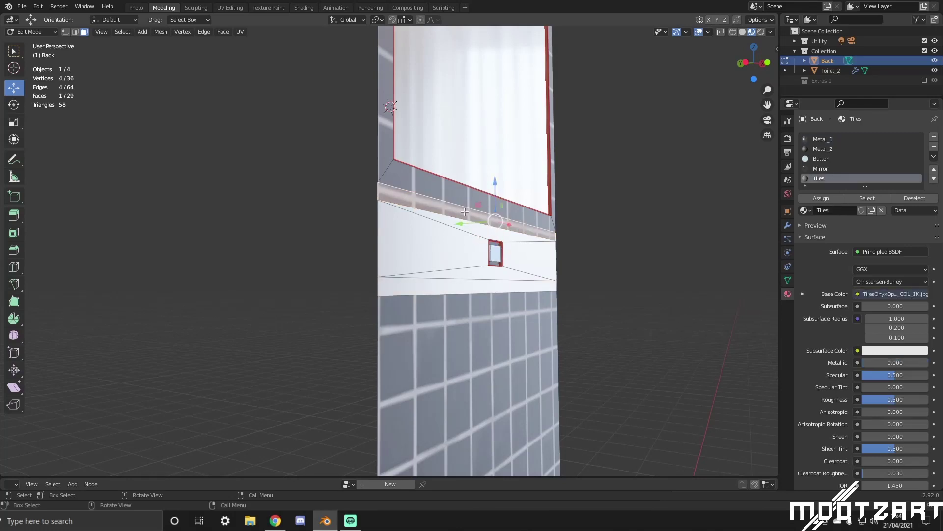
pyautogui.click(835, 149)
pyautogui.click(836, 139)
pyautogui.click(821, 197)
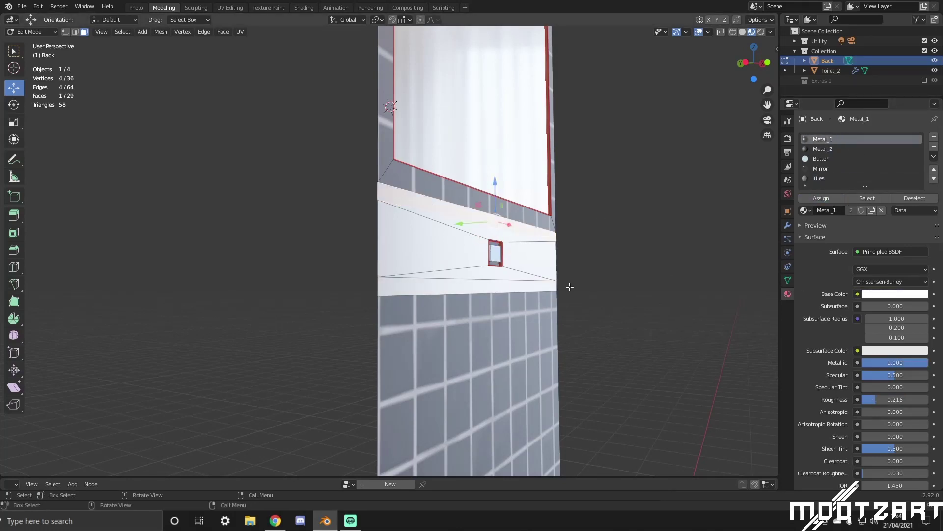
# Extrude the top and bottom edge strips outward as trim, then deselect the panel.
pyautogui.moveTo(568, 285)
pyautogui.mouseDown(button='middle')
pyautogui.moveTo(550, 294)
pyautogui.moveTo(552, 276)
pyautogui.mouseUp(button='middle')
pyautogui.keyDown('shift'); pyautogui.click(538, 276); pyautogui.keyUp('shift')
pyautogui.press('e')
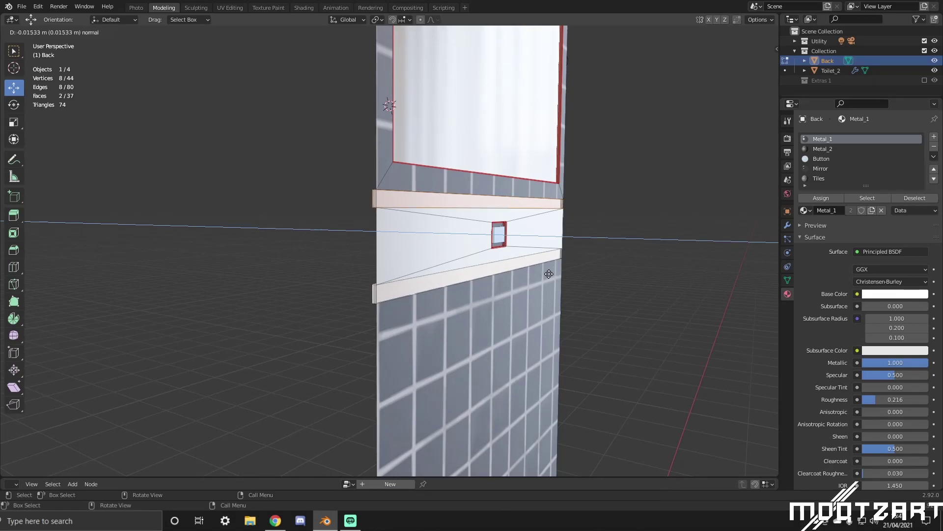
pyautogui.click(549, 273)
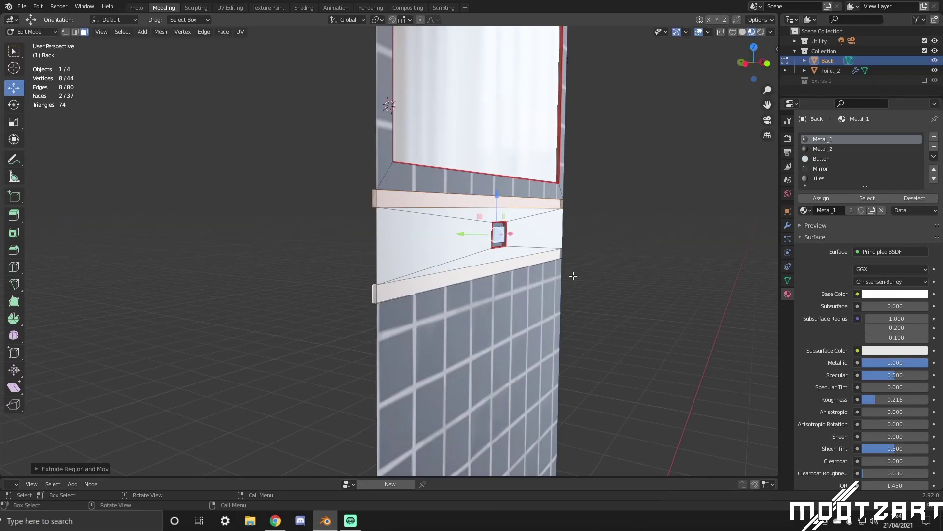
pyautogui.press('Tab')
pyautogui.moveTo(577, 279)
pyautogui.mouseDown(button='middle')
pyautogui.moveTo(616, 276)
pyautogui.moveTo(534, 286)
pyautogui.moveTo(475, 273)
pyautogui.moveTo(417, 282)
pyautogui.moveTo(462, 279)
pyautogui.moveTo(476, 302)
pyautogui.moveTo(443, 275)
pyautogui.moveTo(428, 285)
pyautogui.moveTo(560, 271)
pyautogui.moveTo(612, 293)
pyautogui.moveTo(552, 300)
pyautogui.moveTo(576, 293)
pyautogui.mouseUp(button='middle')
pyautogui.scroll(-2, 463, 290)
pyautogui.click(463, 293)
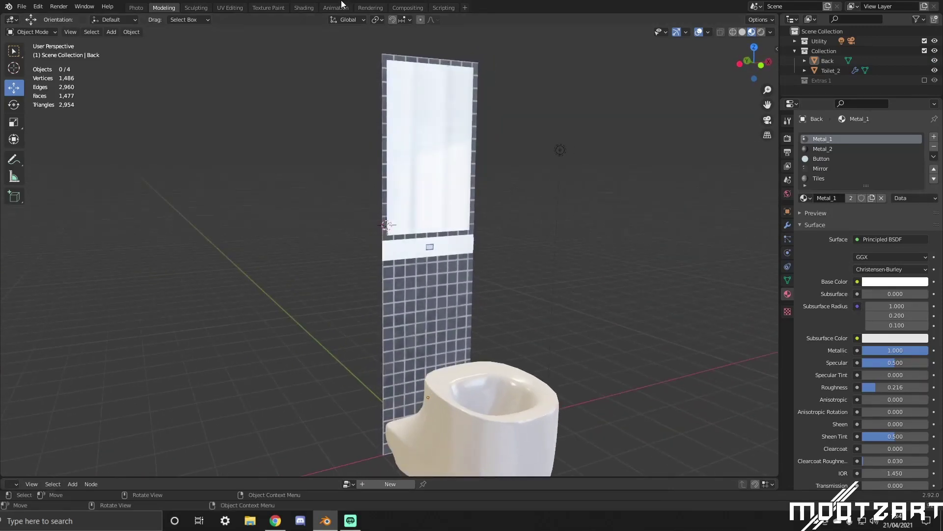
# Select the Tiles material and arrange its Image Texture node in the Shading workspace.
pyautogui.click(828, 178)
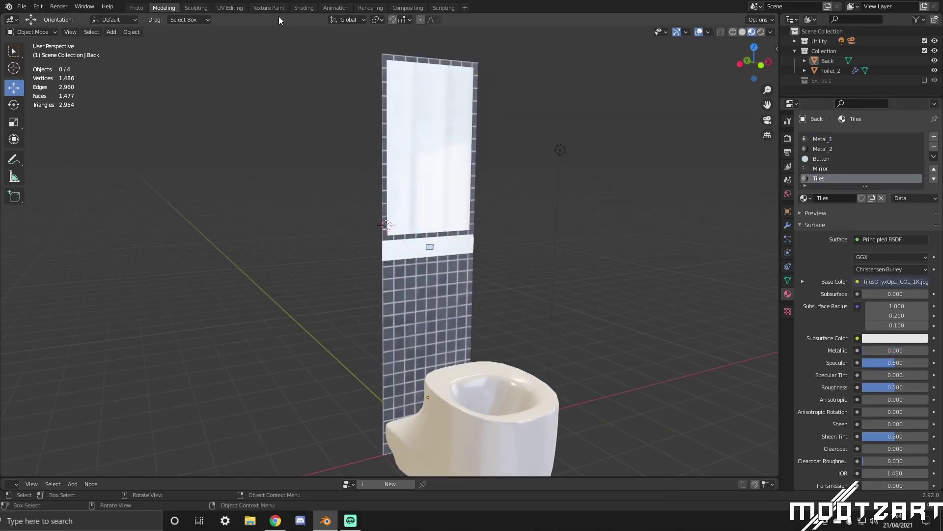
pyautogui.click(304, 8)
pyautogui.moveTo(361, 327); pyautogui.dragTo(380, 334)
pyautogui.click(240, 340)
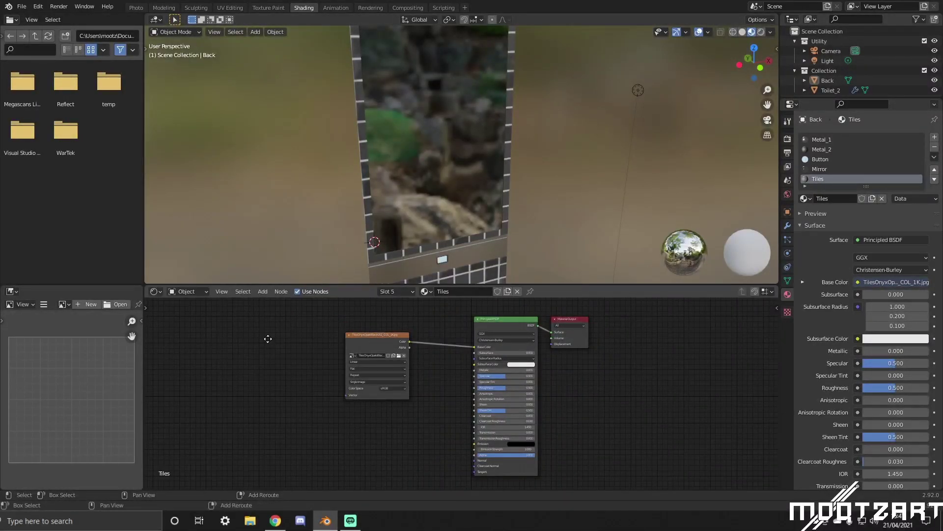
pyautogui.moveTo(265, 337); pyautogui.dragTo(310, 316, button='middle')
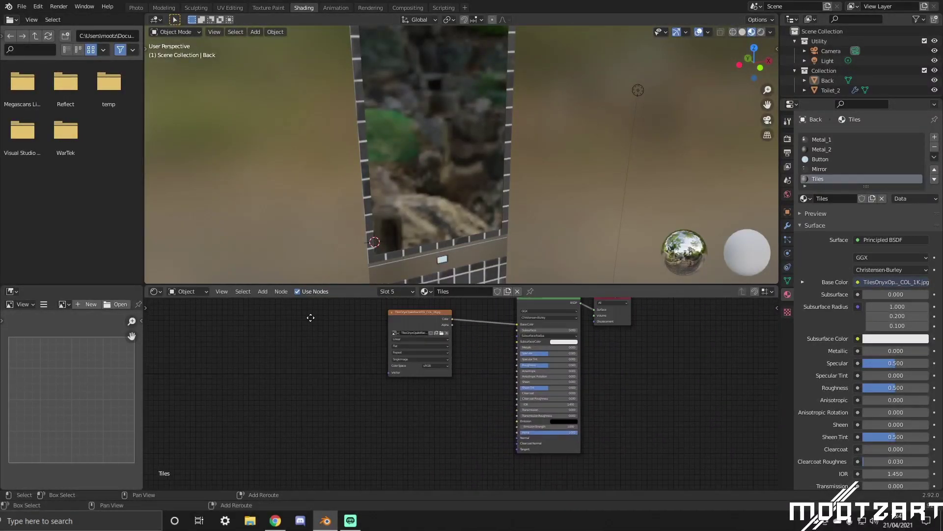
# Add a Mapping node to the left of the Image Texture node.
pyautogui.hotkey('shift', 'a')
pyautogui.click(293, 350)
pyautogui.write('mapp')
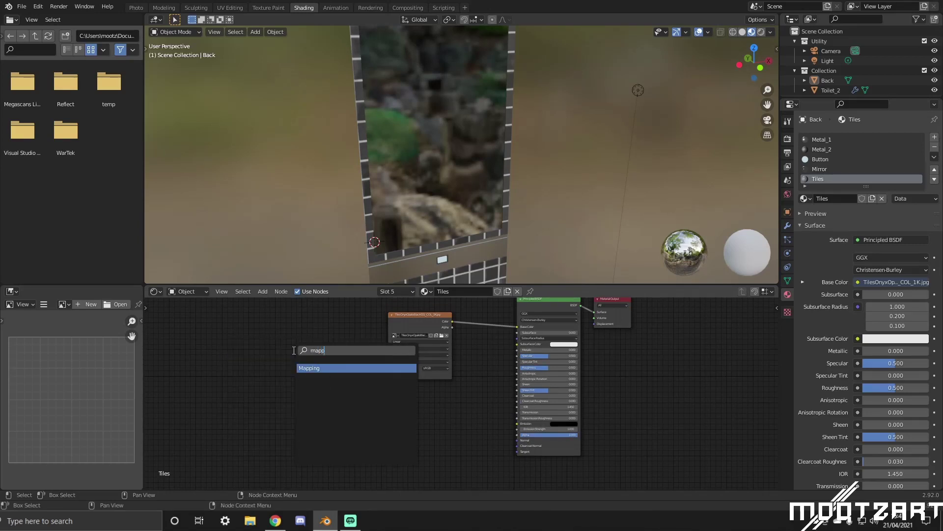
pyautogui.press('Return')
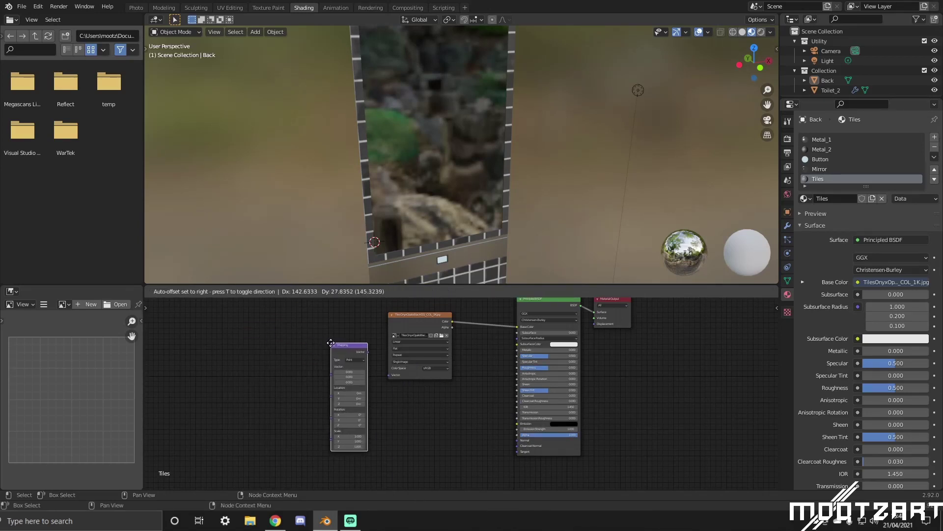
pyautogui.click(380, 355)
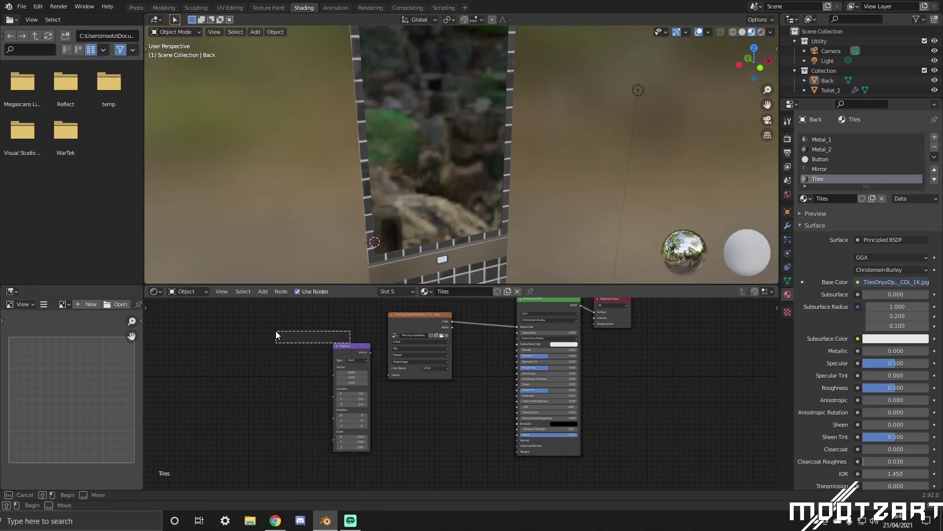
pyautogui.moveTo(349, 343); pyautogui.dragTo(391, 374)
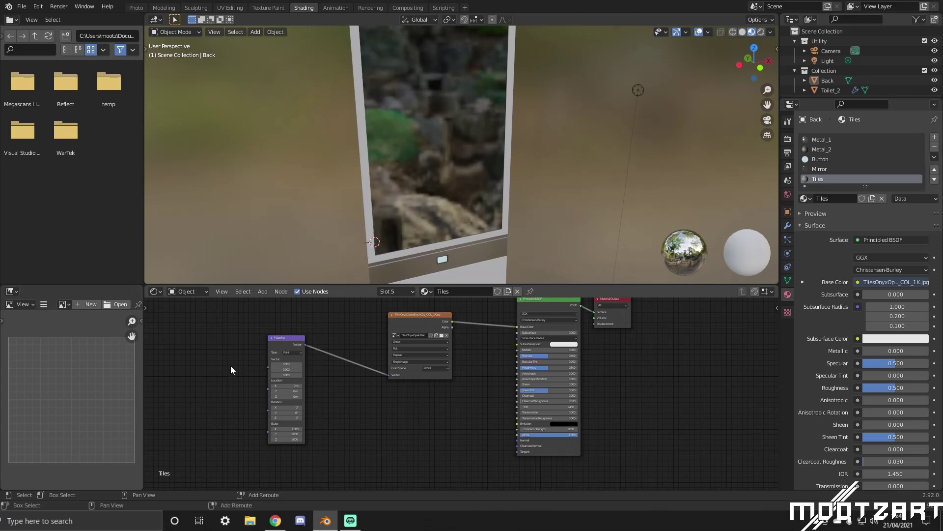
# Add a Texture Coordinate node and link its UV output to Mapping's Vector input.
pyautogui.hotkey('shift', 'a')
pyautogui.click(232, 365)
pyautogui.write('cio')
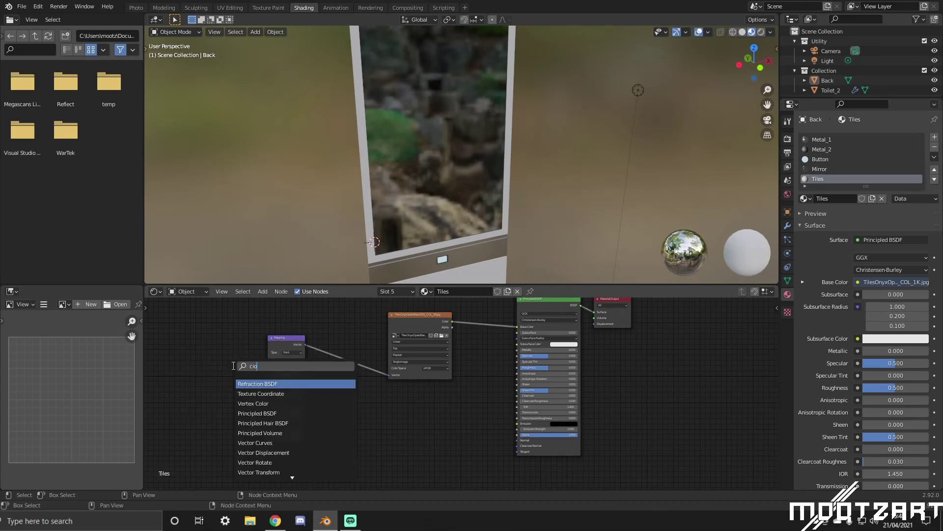
pyautogui.press('BackSpace')
pyautogui.press('BackSpace')
pyautogui.write('o')
pyautogui.press('Return')
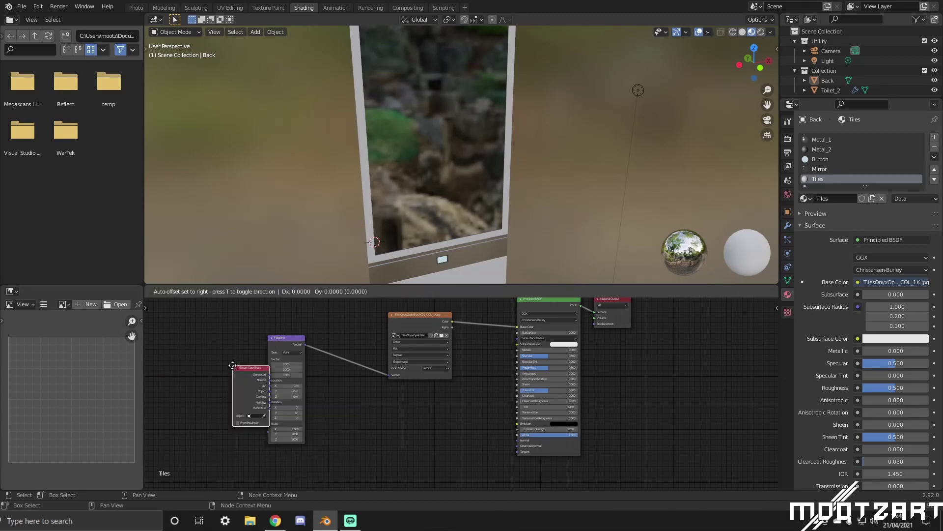
pyautogui.click(165, 312)
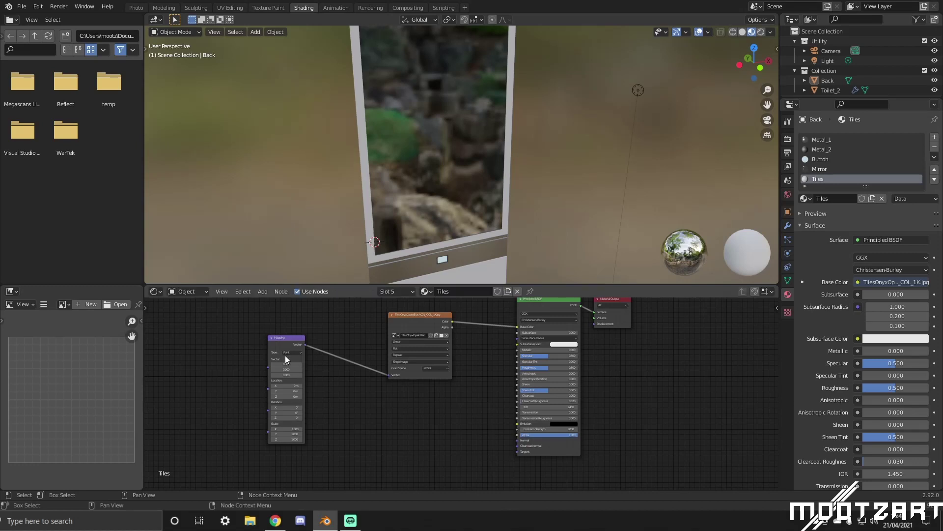
pyautogui.scroll(-5, 448, 352)
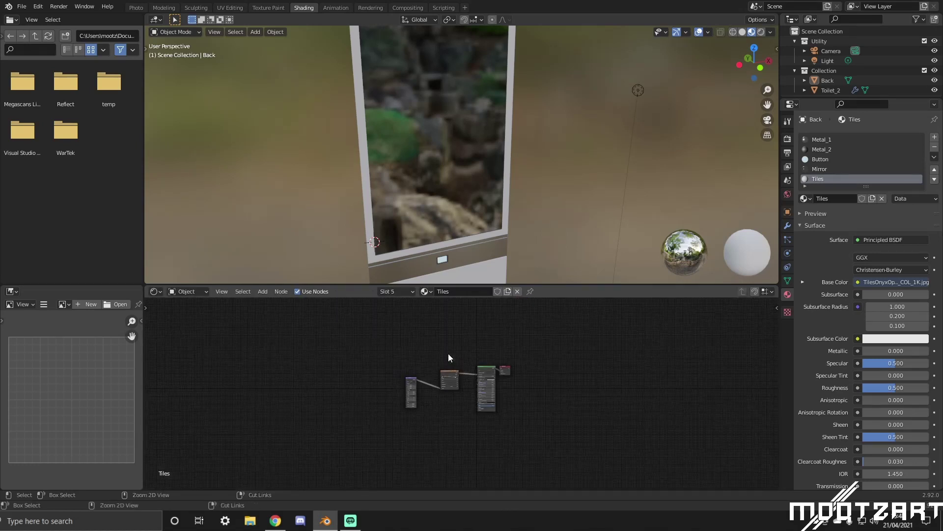
pyautogui.scroll(4, 430, 370)
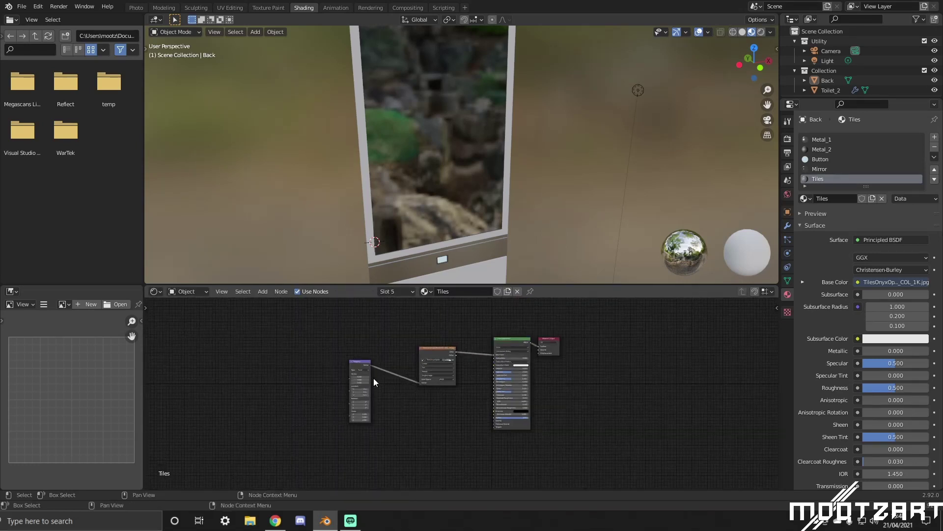
pyautogui.hotkey('shift', 'a')
pyautogui.click(218, 345)
pyautogui.write('tex coord')
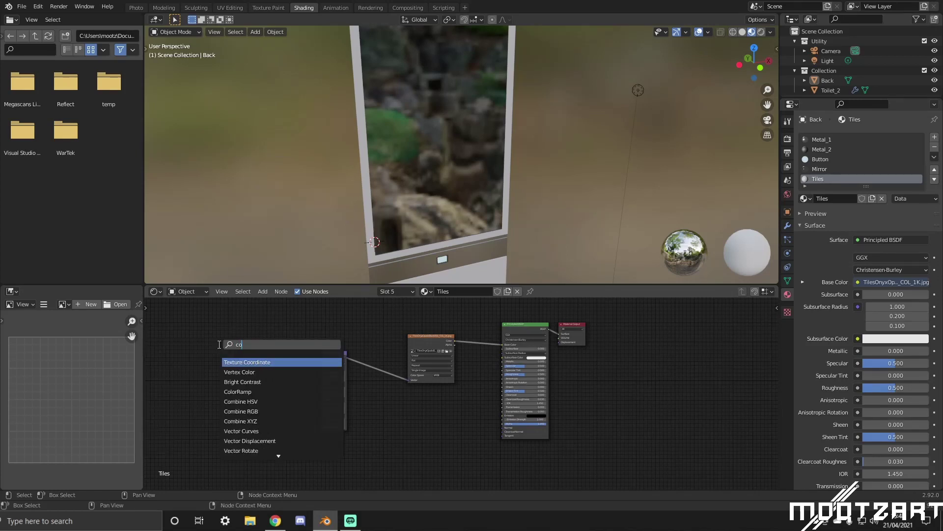
pyautogui.press('Return')
pyautogui.click(217, 343)
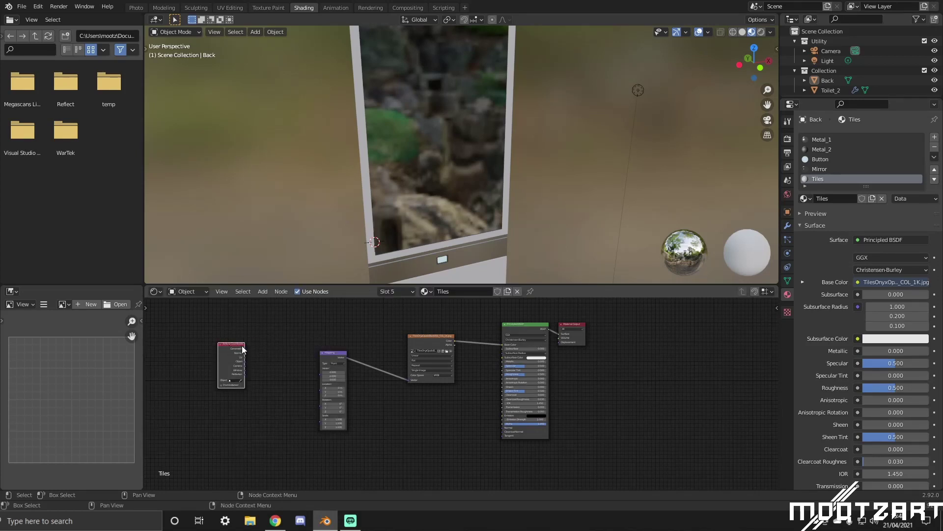
pyautogui.moveTo(245, 357); pyautogui.dragTo(321, 375)
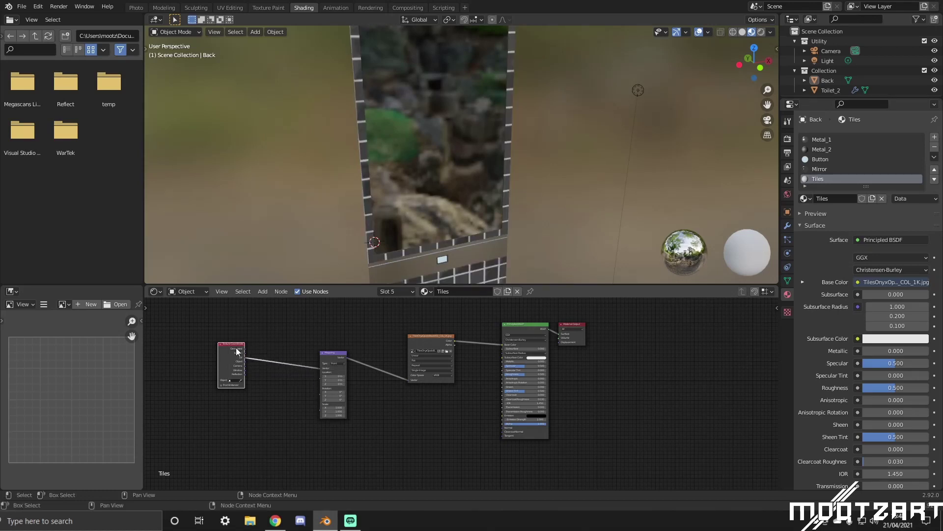
# Collapse the Texture Coordinate, Mapping and Image Texture nodes into compact side-by-side bars.
pyautogui.moveTo(233, 345); pyautogui.dragTo(245, 356)
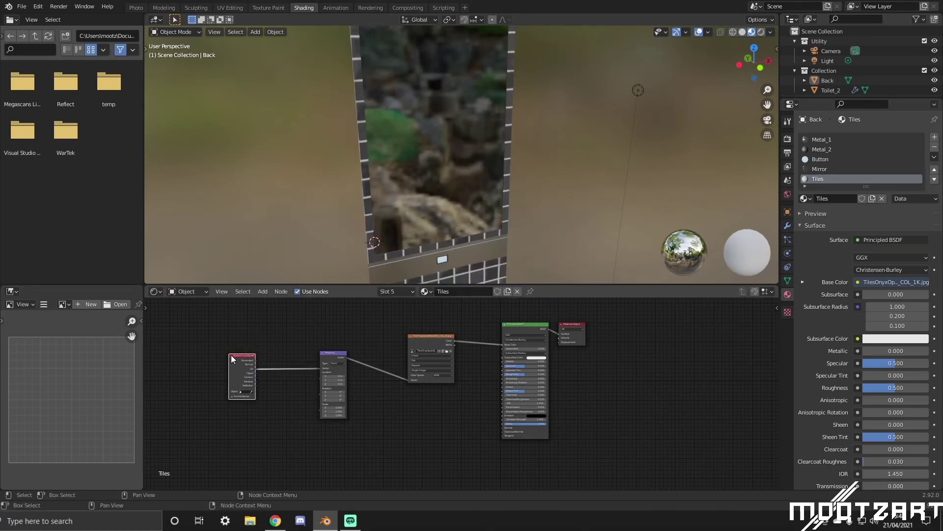
pyautogui.click(231, 355)
pyautogui.click(322, 352)
pyautogui.moveTo(323, 354); pyautogui.dragTo(276, 355)
pyautogui.moveTo(439, 338); pyautogui.dragTo(378, 345)
pyautogui.click(396, 338)
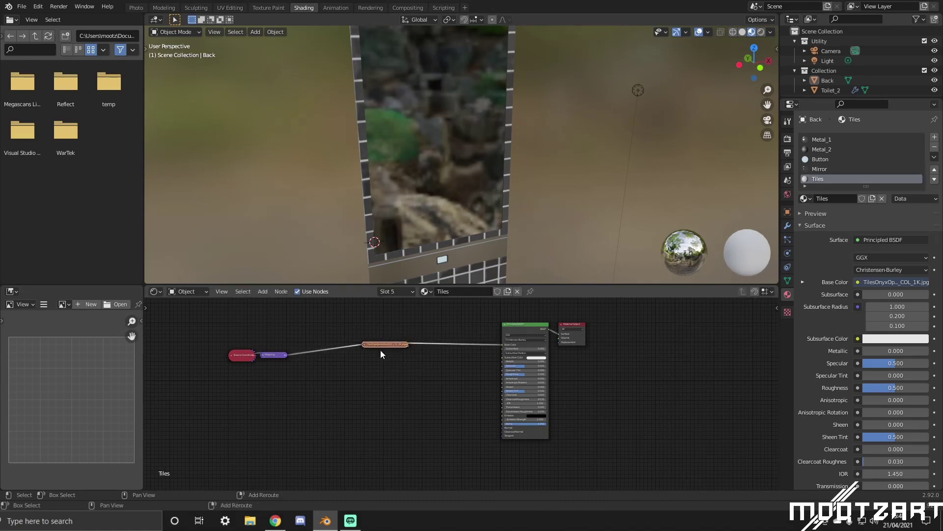
# Duplicate the image texture node and set the copy's color space to Non-Color.
pyautogui.hotkey('shift', 'd')
pyautogui.click(380, 367)
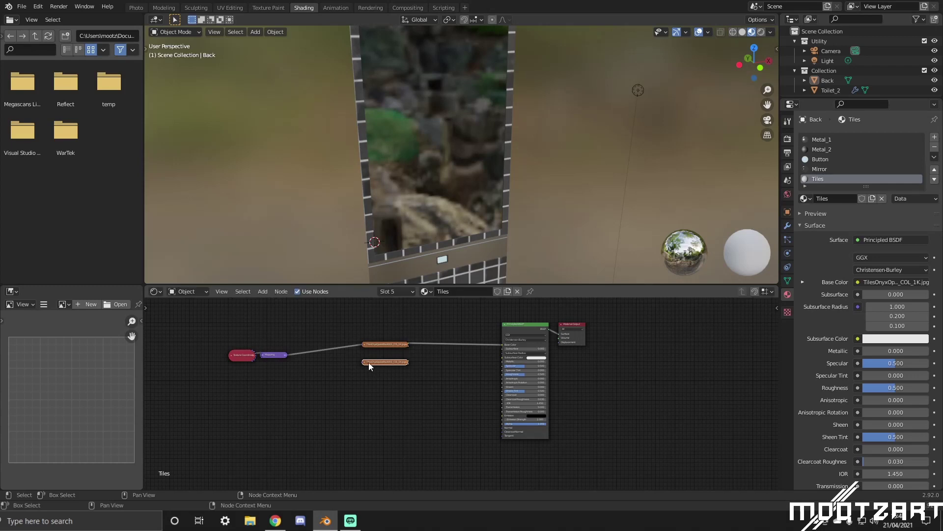
pyautogui.click(366, 362)
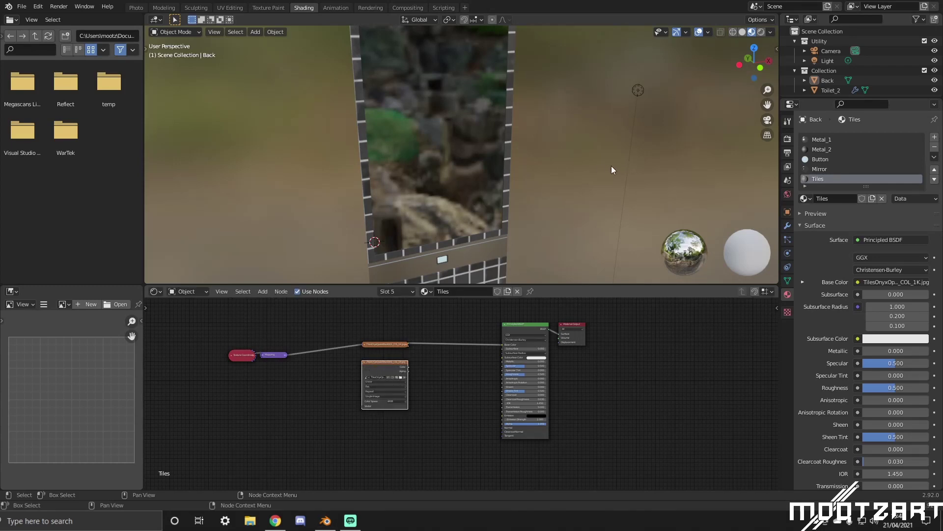
pyautogui.moveTo(434, 373); pyautogui.dragTo(446, 322, button='middle')
pyautogui.scroll(2, 447, 326)
pyautogui.moveTo(464, 330); pyautogui.dragTo(479, 396, button='middle')
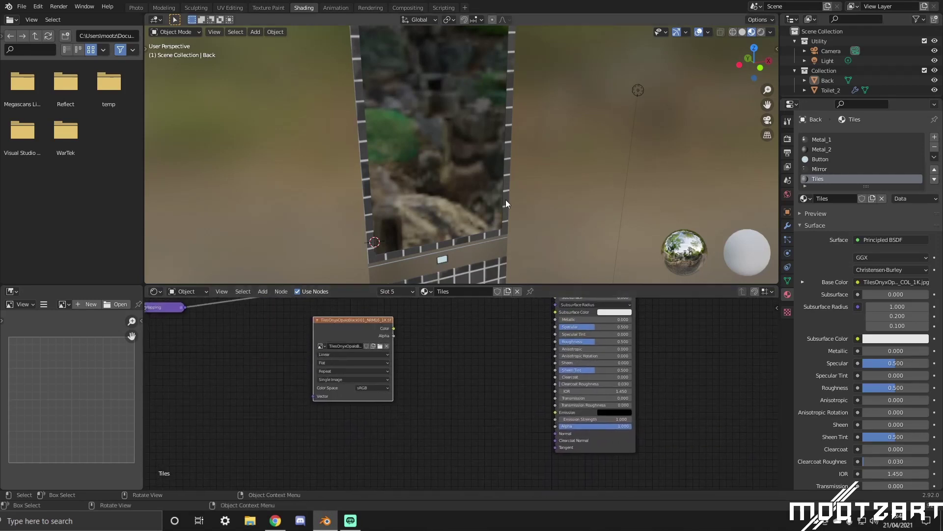
pyautogui.scroll(-3, 527, 154)
pyautogui.moveTo(529, 157)
pyautogui.mouseDown(button='middle')
pyautogui.moveTo(532, 166)
pyautogui.moveTo(569, 137)
pyautogui.moveTo(552, 172)
pyautogui.moveTo(547, 135)
pyautogui.moveTo(545, 156)
pyautogui.mouseUp(button='middle')
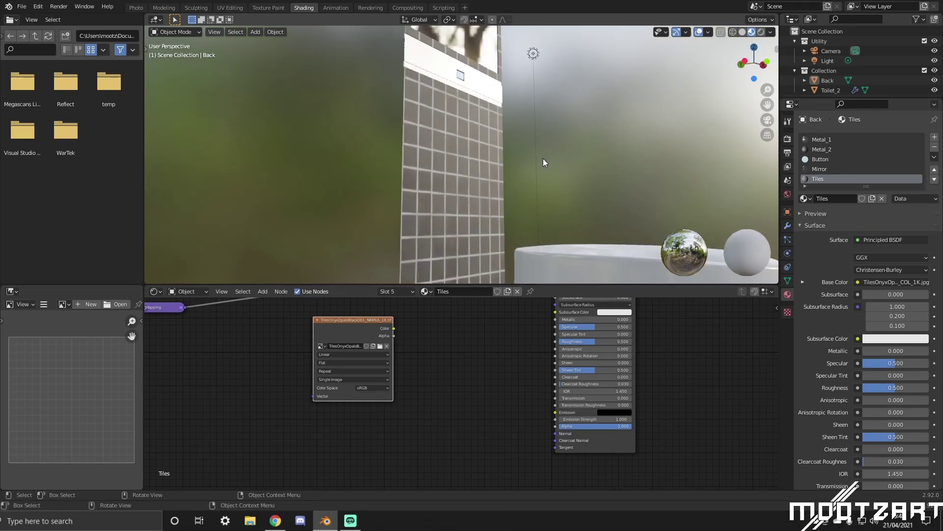
pyautogui.click(379, 387)
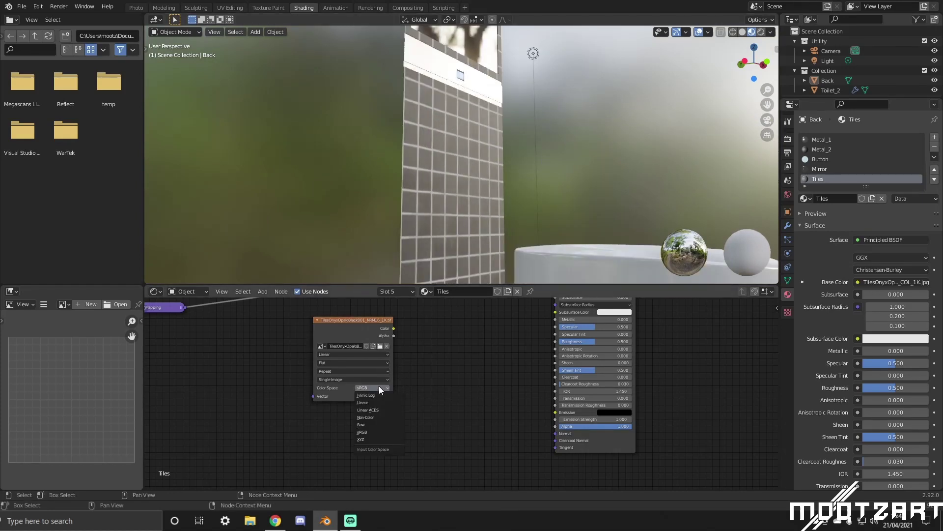
pyautogui.click(372, 418)
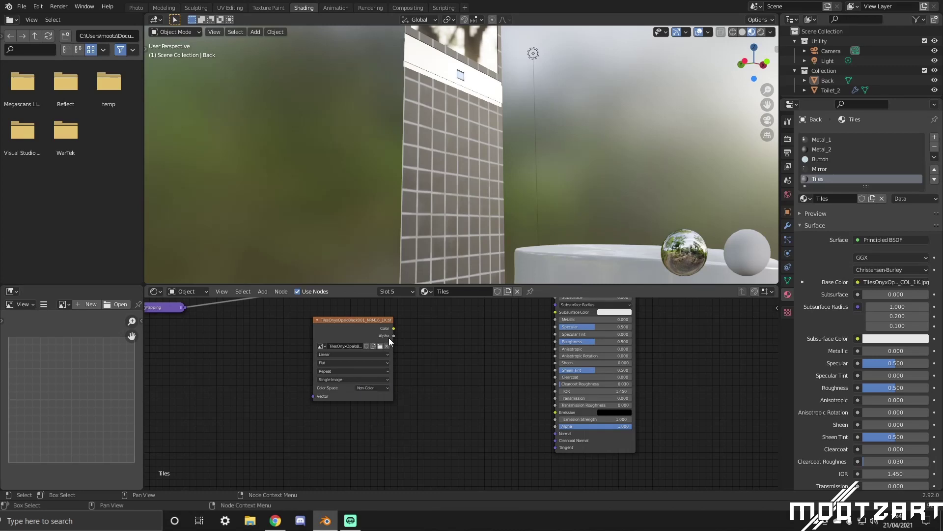
pyautogui.moveTo(375, 318); pyautogui.dragTo(387, 364)
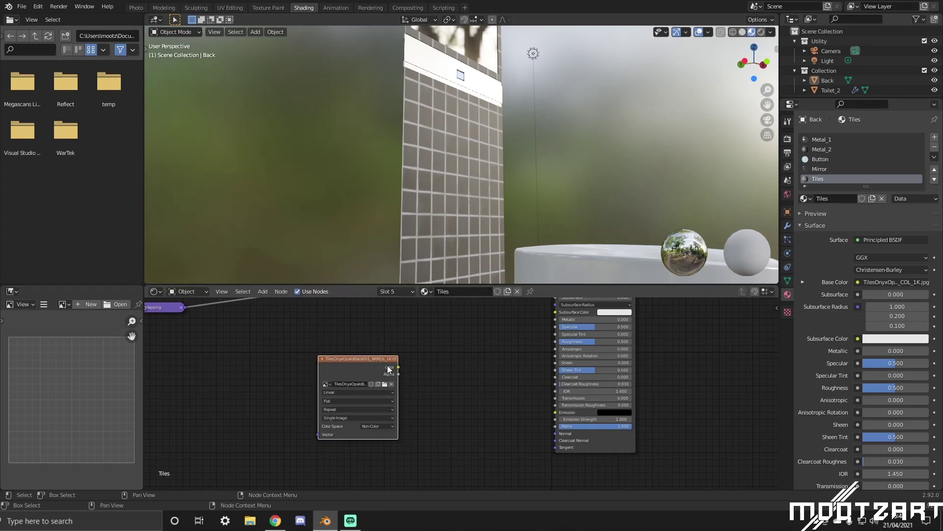
# Add a Normal Map node, feeding the image Color into it and its Normal into the shader.
pyautogui.hotkey('shift', 'a')
pyautogui.click(440, 376)
pyautogui.write('nor')
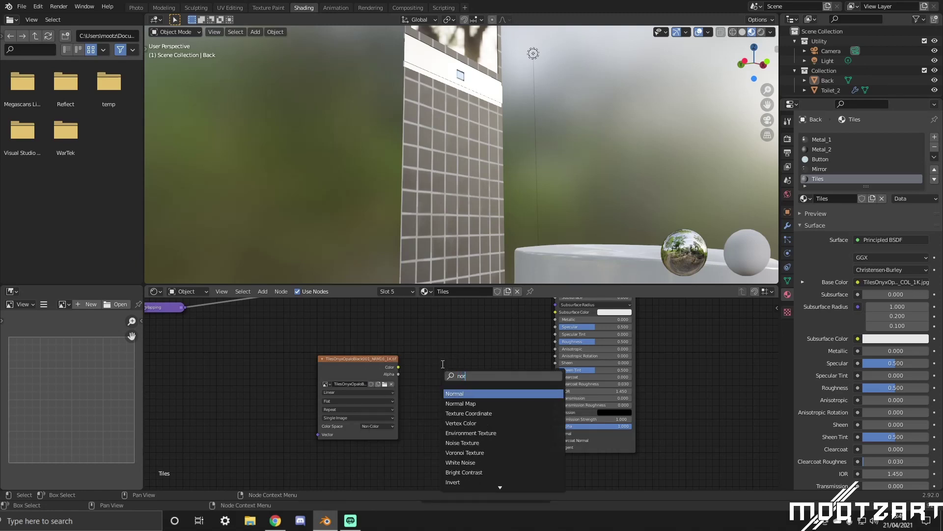
pyautogui.press('Down')
pyautogui.press('Return')
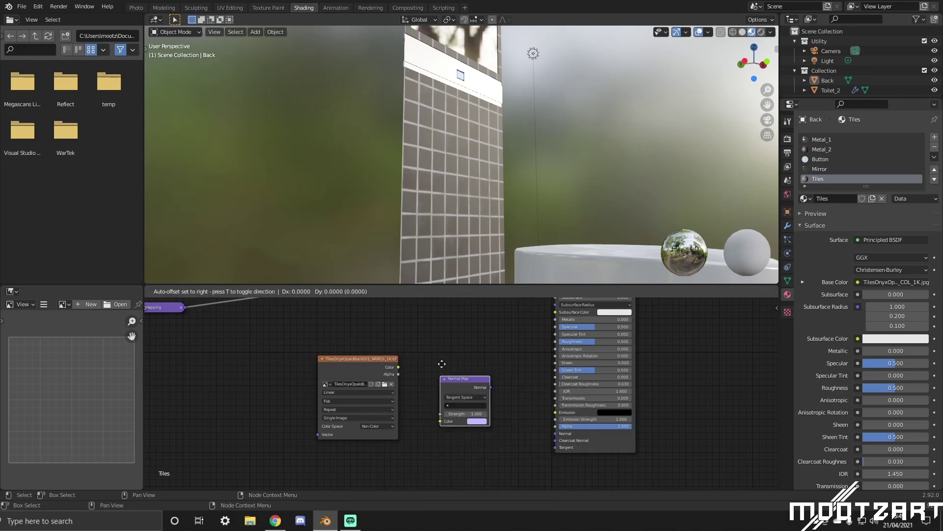
pyautogui.click(441, 364)
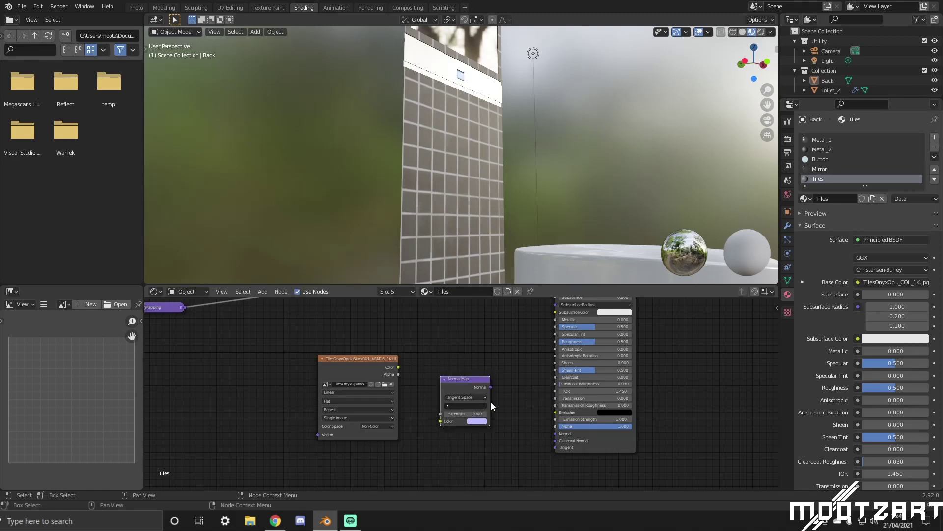
pyautogui.moveTo(490, 387)
pyautogui.mouseDown()
pyautogui.moveTo(524, 428)
pyautogui.moveTo(556, 435)
pyautogui.mouseUp()
pyautogui.moveTo(398, 366); pyautogui.dragTo(437, 420)
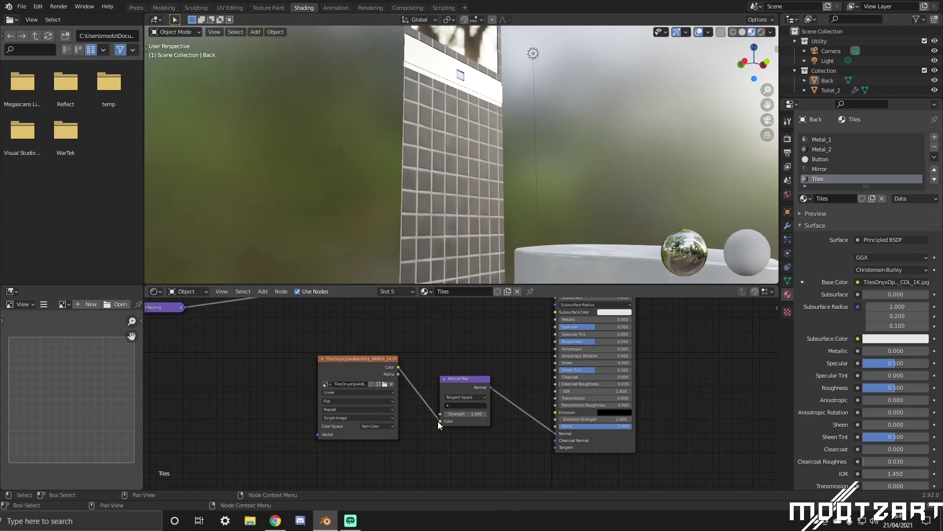
# Set the Normal Map Strength to 2 after briefly trying 4.5.
pyautogui.moveTo(471, 187)
pyautogui.mouseDown(button='middle')
pyautogui.moveTo(491, 192)
pyautogui.moveTo(481, 202)
pyautogui.mouseUp(button='middle')
pyautogui.scroll(4, 481, 201)
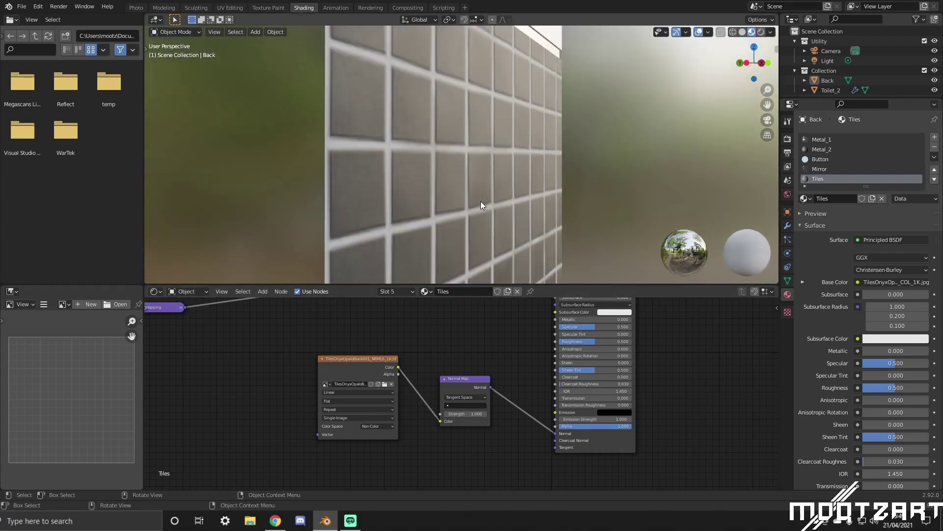
pyautogui.click(465, 414)
pyautogui.write('4.5')
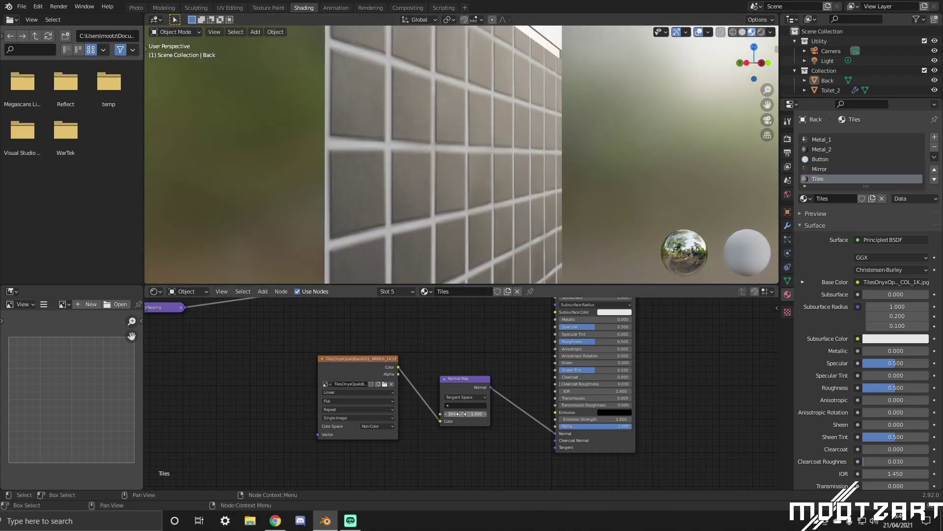
pyautogui.press('Return')
pyautogui.click(464, 414)
pyautogui.write('2')
pyautogui.press('Return')
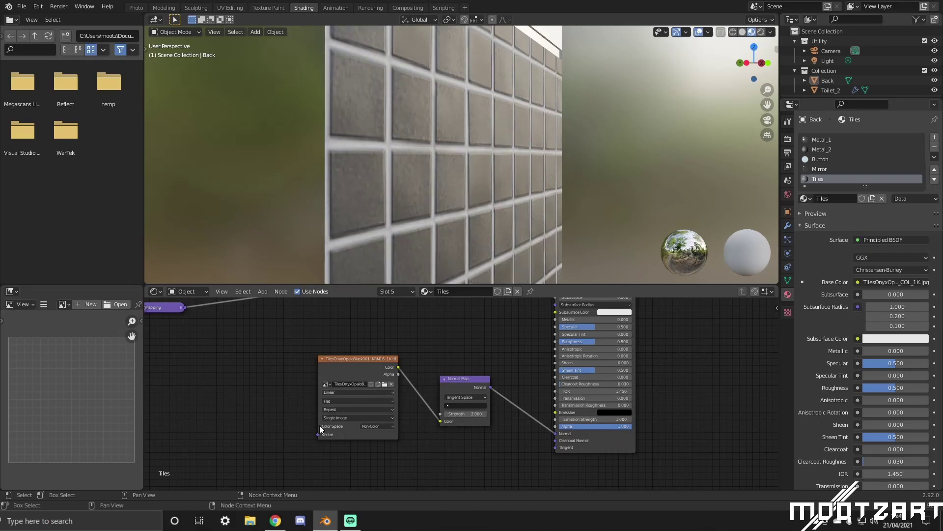
# Link the Mapping node's Vector output into the normal image texture and move that node lower.
pyautogui.moveTo(186, 307); pyautogui.dragTo(320, 436)
pyautogui.scroll(-5, 433, 220)
pyautogui.moveTo(432, 218); pyautogui.dragTo(550, 154, button='middle')
pyautogui.scroll(-2, 464, 375)
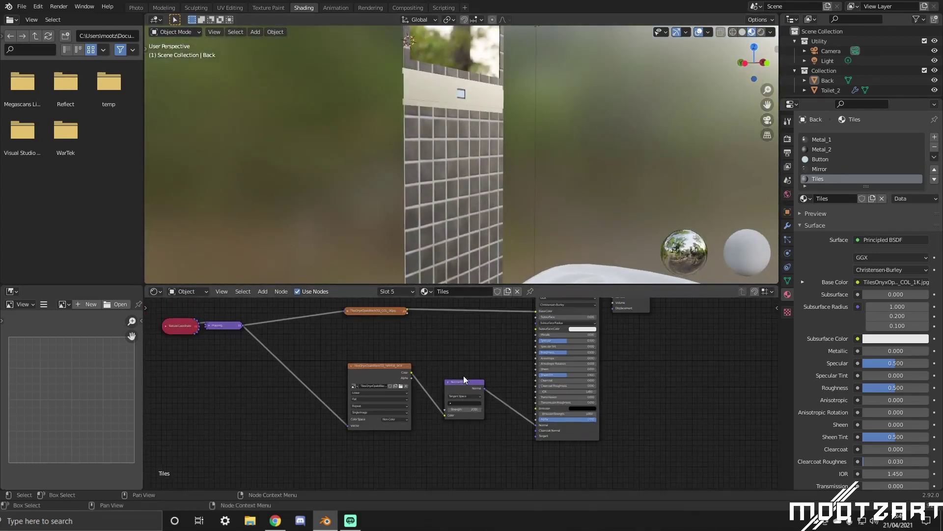
pyautogui.click(351, 365)
pyautogui.moveTo(384, 367); pyautogui.dragTo(386, 414)
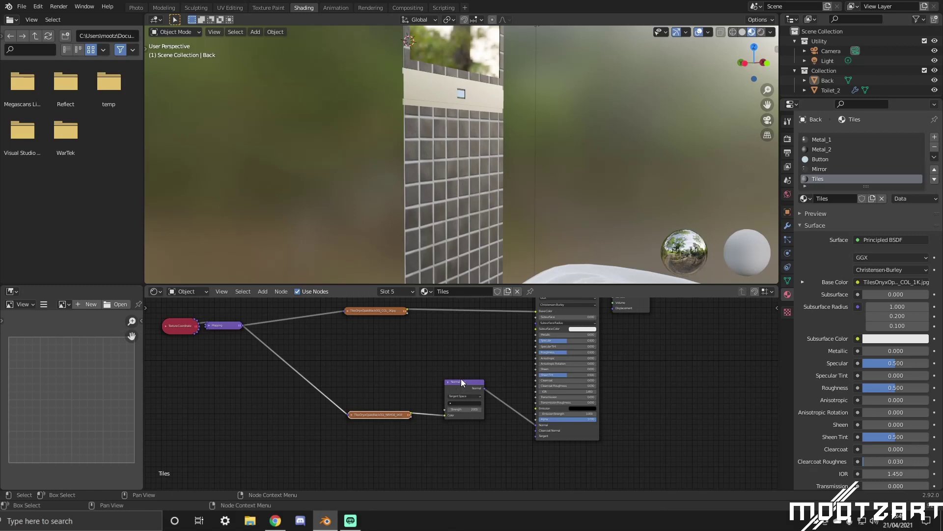
pyautogui.click(352, 414)
# Reconnect the normal texture's output from Strength to the Normal Map's Color input.
pyautogui.moveTo(412, 426); pyautogui.dragTo(444, 408)
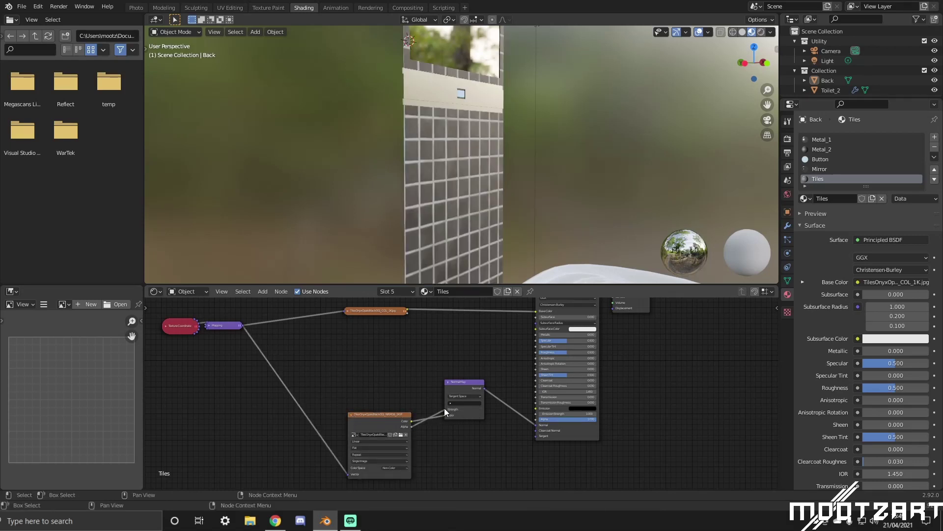
pyautogui.scroll(5, 503, 238)
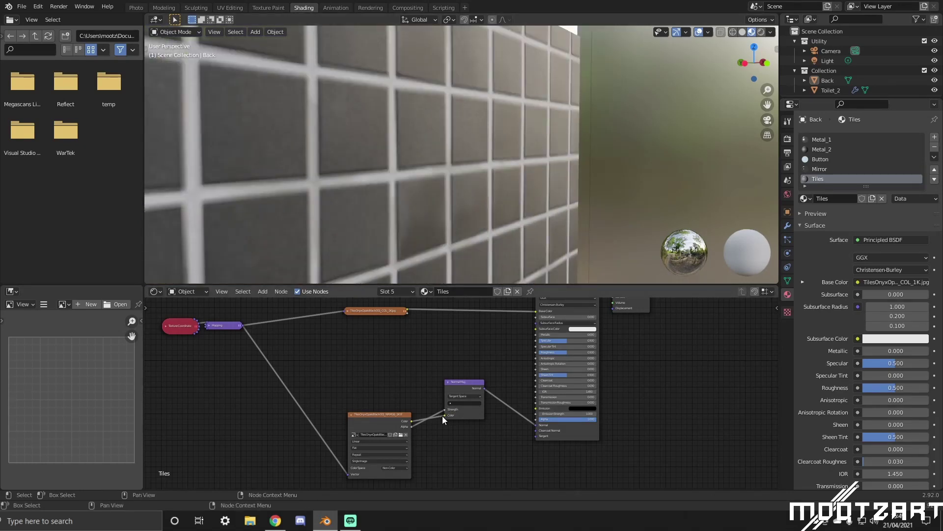
pyautogui.moveTo(444, 416); pyautogui.dragTo(432, 417)
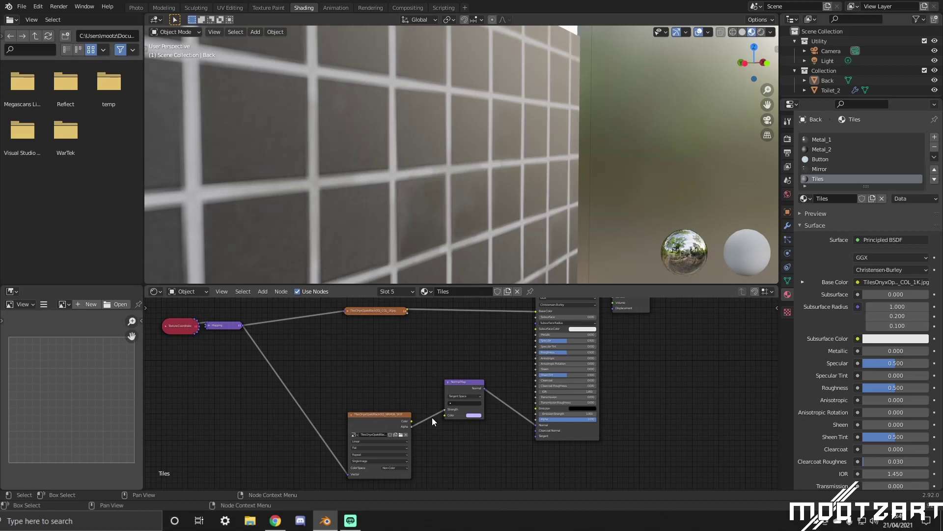
pyautogui.moveTo(445, 409)
pyautogui.mouseDown()
pyautogui.moveTo(412, 420)
pyautogui.moveTo(448, 414)
pyautogui.mouseUp()
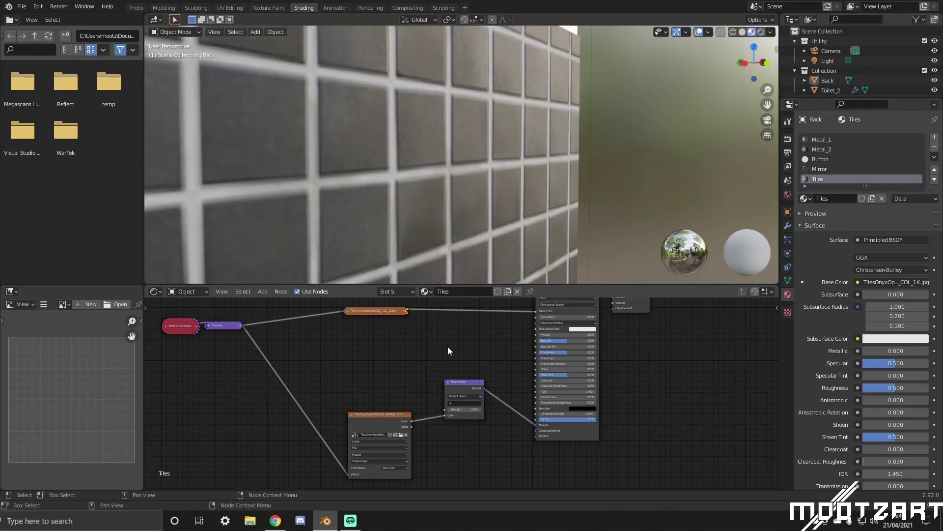
# Collapse and reposition the Normal Map and normal texture nodes, then duplicate the texture node.
pyautogui.click(364, 413)
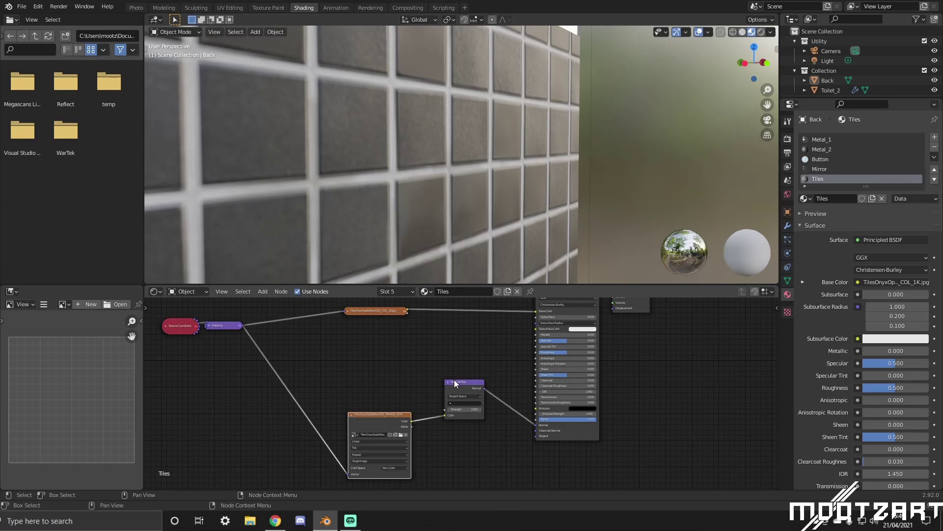
pyautogui.click(447, 382)
pyautogui.moveTo(465, 381); pyautogui.dragTo(508, 429)
pyautogui.click(351, 414)
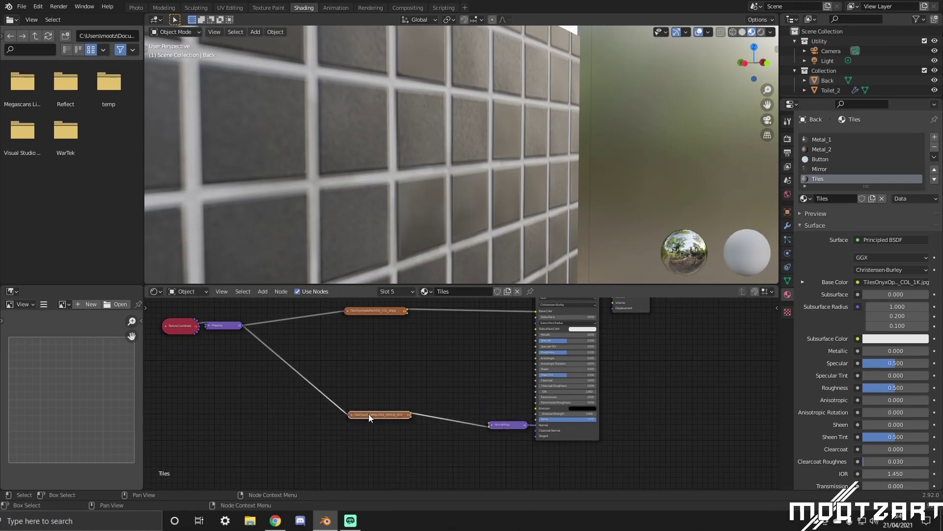
pyautogui.moveTo(369, 414)
pyautogui.mouseDown()
pyautogui.moveTo(360, 421)
pyautogui.moveTo(367, 425)
pyautogui.mouseUp()
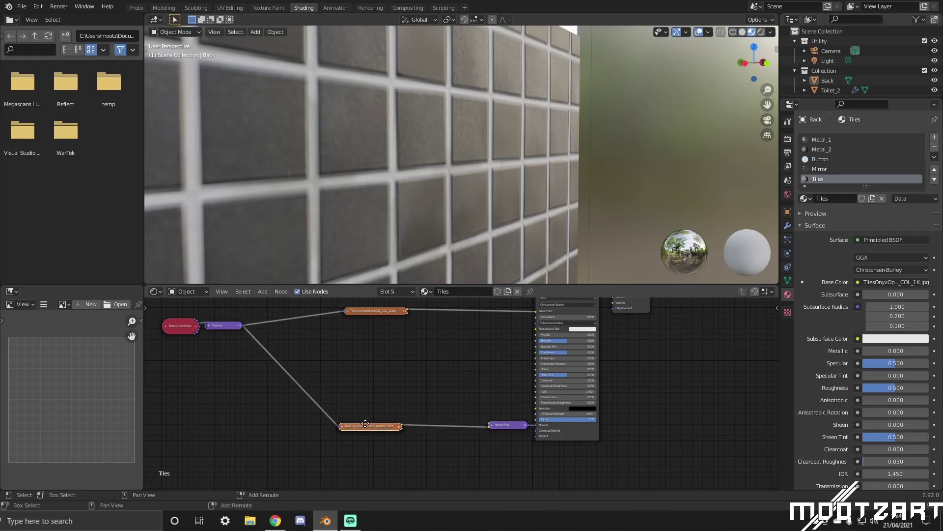
pyautogui.hotkey('shift', 'd')
pyautogui.click(367, 341)
# Make the copy a Non-Color REFL_1K texture fed by Mapping and driving Metallic, then collapse it.
pyautogui.click(345, 345)
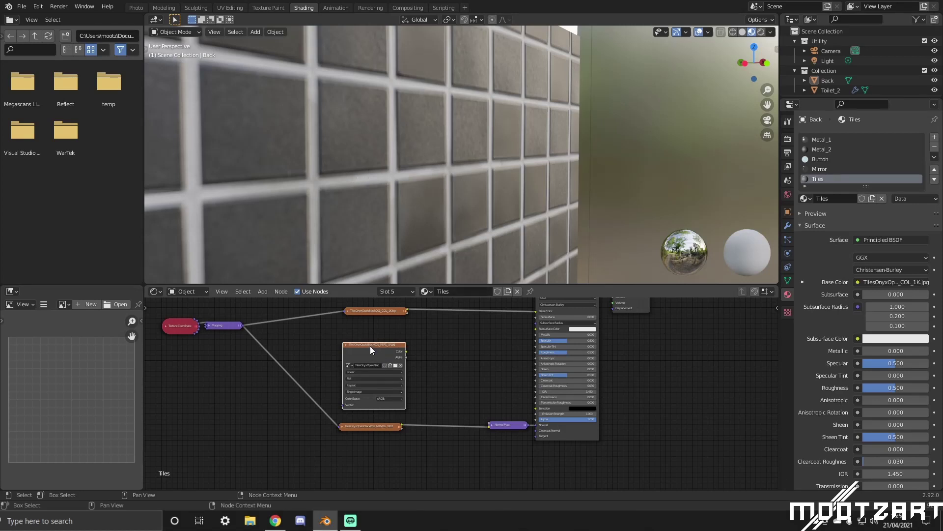
pyautogui.moveTo(370, 346); pyautogui.dragTo(372, 325)
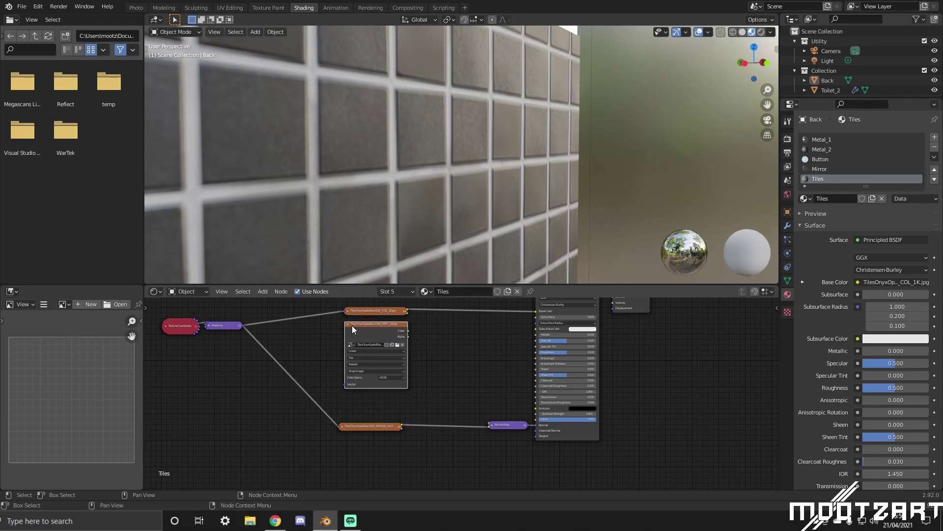
pyautogui.click(391, 377)
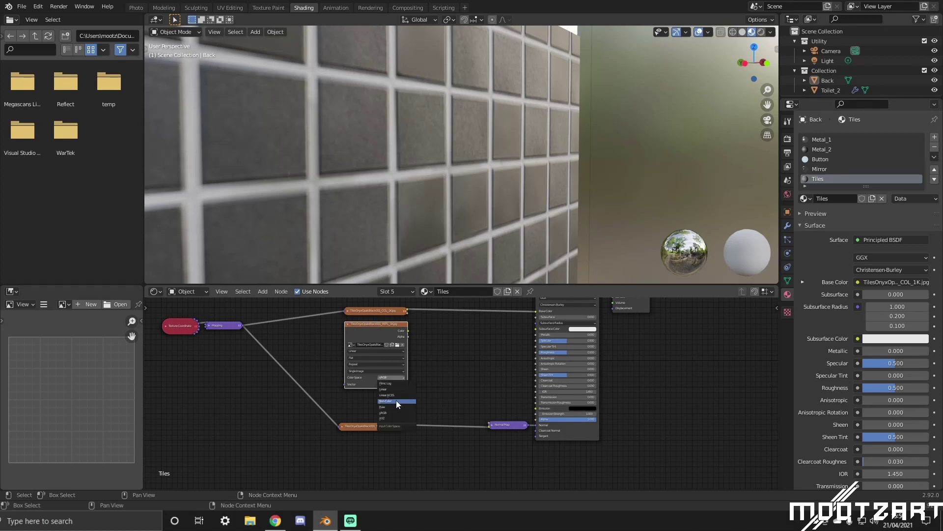
pyautogui.click(396, 400)
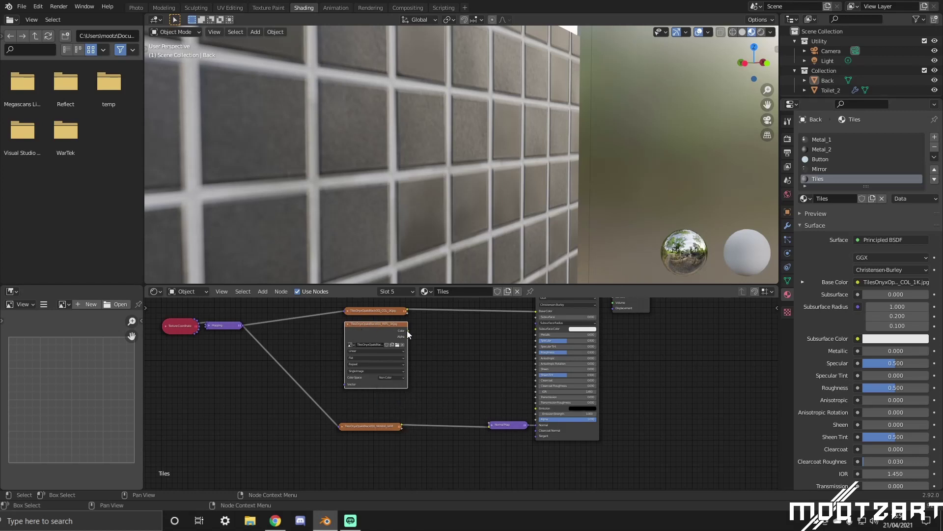
pyautogui.moveTo(408, 336); pyautogui.dragTo(538, 334)
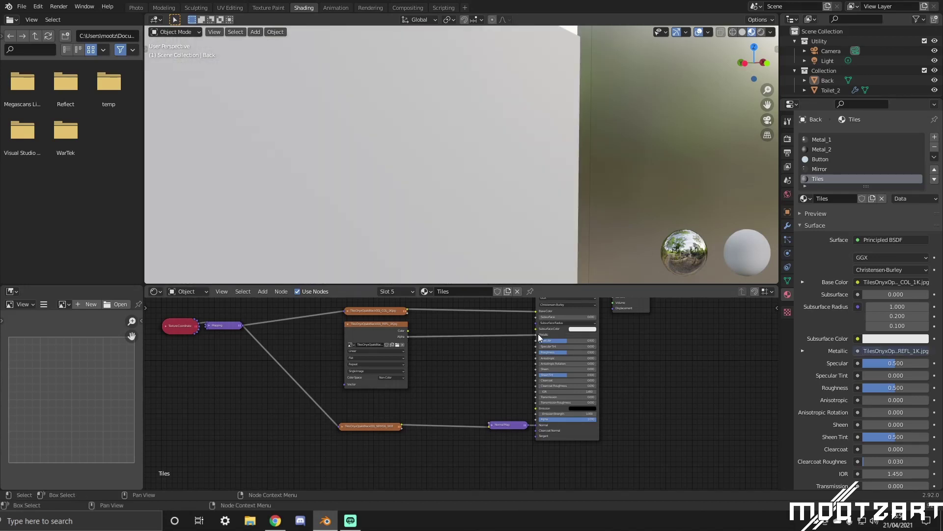
pyautogui.moveTo(438, 191)
pyautogui.mouseDown(button='middle')
pyautogui.moveTo(464, 191)
pyautogui.moveTo(440, 191)
pyautogui.mouseUp(button='middle')
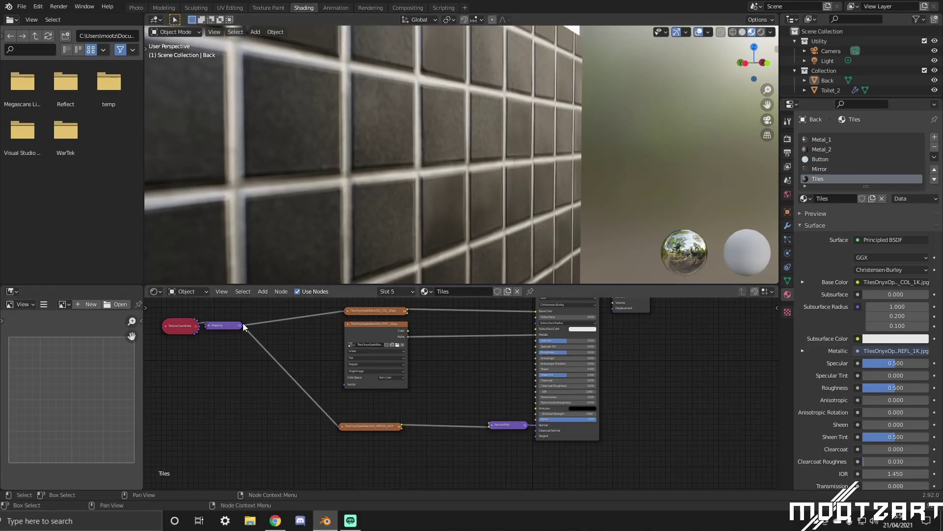
pyautogui.moveTo(245, 326); pyautogui.dragTo(348, 386)
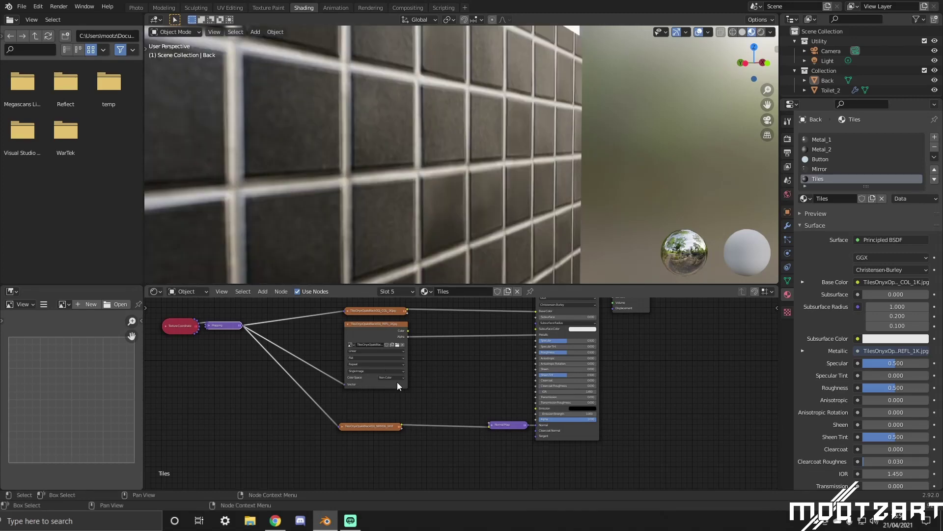
pyautogui.scroll(-6, 408, 251)
pyautogui.moveTo(439, 211)
pyautogui.mouseDown(button='middle')
pyautogui.moveTo(511, 172)
pyautogui.moveTo(397, 172)
pyautogui.moveTo(427, 202)
pyautogui.moveTo(478, 178)
pyautogui.moveTo(477, 168)
pyautogui.moveTo(412, 197)
pyautogui.moveTo(438, 195)
pyautogui.mouseUp(button='middle')
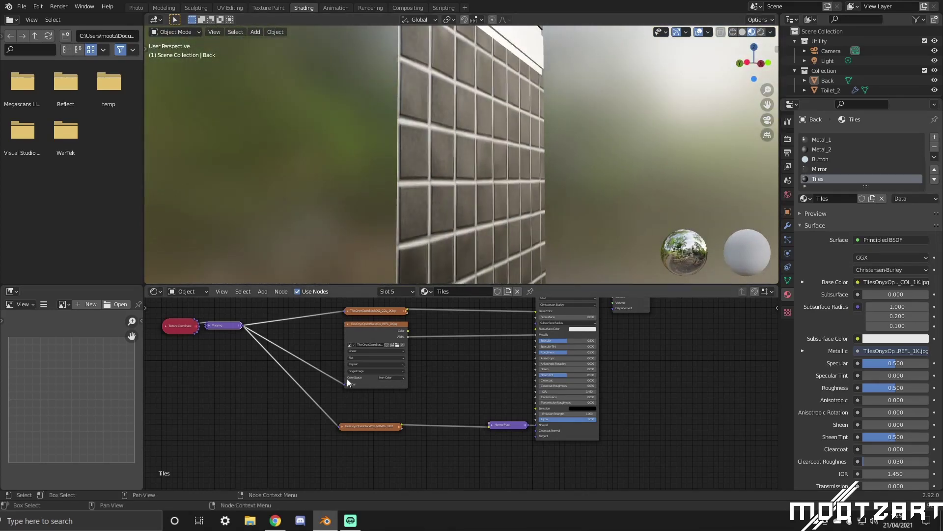
pyautogui.click(347, 324)
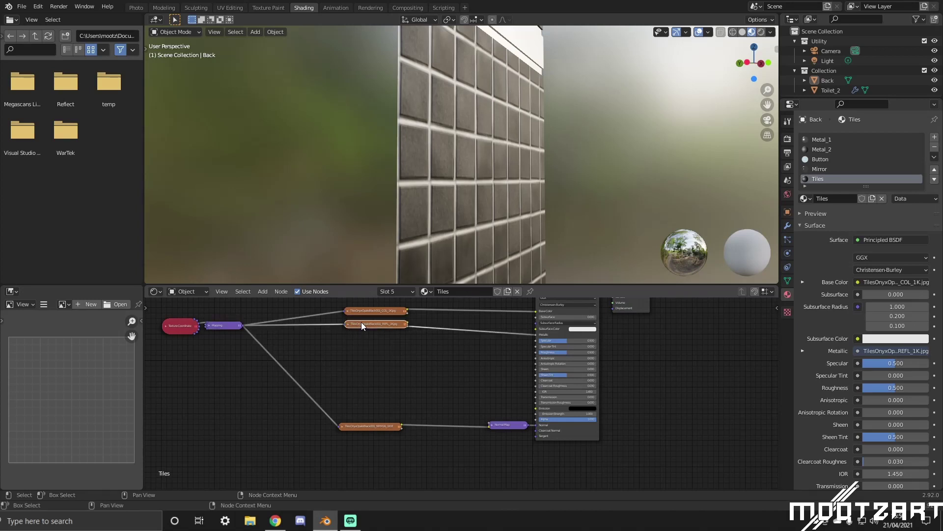
# Duplicate the REFL node, load the GLOSS image into it, and set it to Non-Color.
pyautogui.hotkey('shift', 'd')
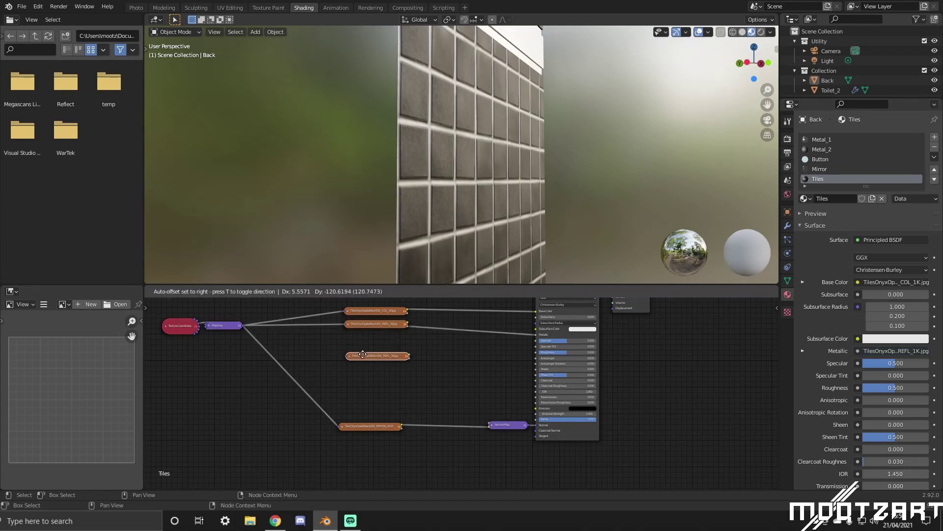
pyautogui.click(361, 356)
pyautogui.click(352, 358)
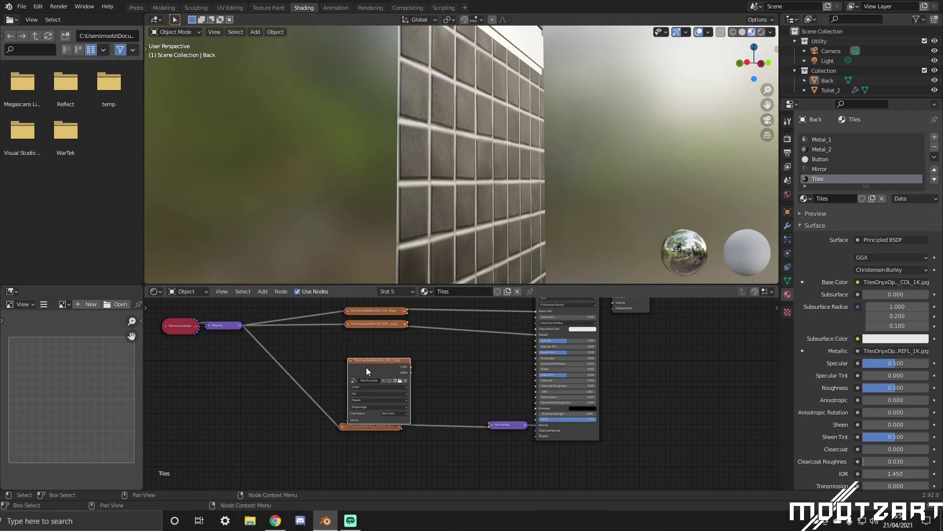
pyautogui.click(396, 378)
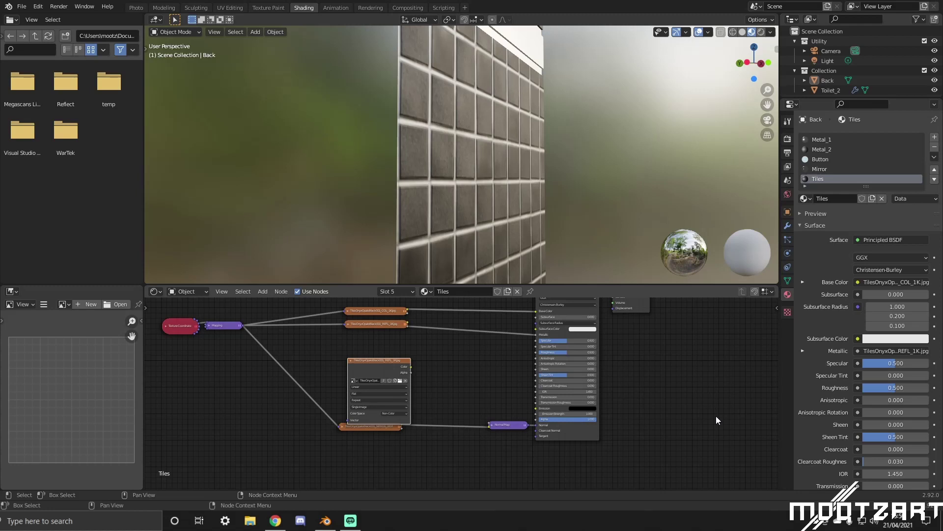
pyautogui.moveTo(383, 362); pyautogui.dragTo(376, 338)
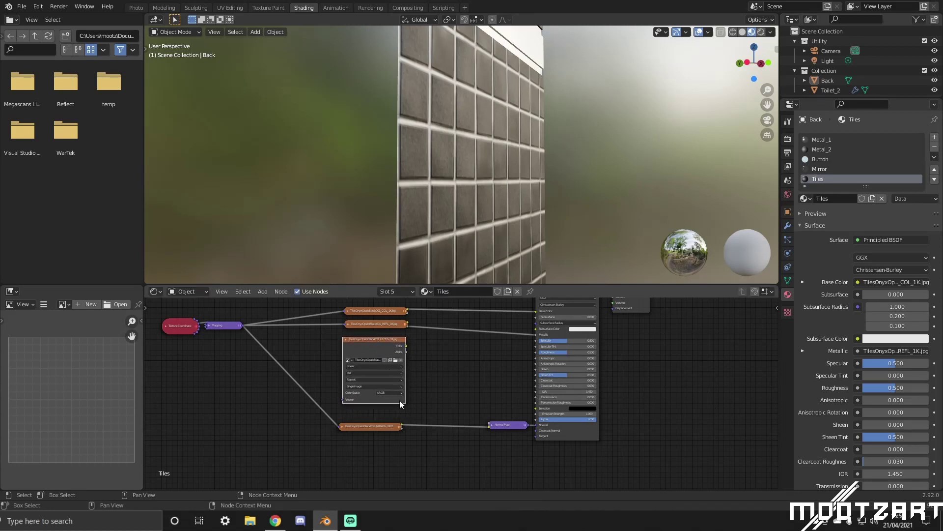
pyautogui.click(399, 392)
pyautogui.click(390, 416)
# Connect the gloss texture to Roughness and feed Mapping into its Vector input.
pyautogui.moveTo(406, 352); pyautogui.dragTo(536, 353)
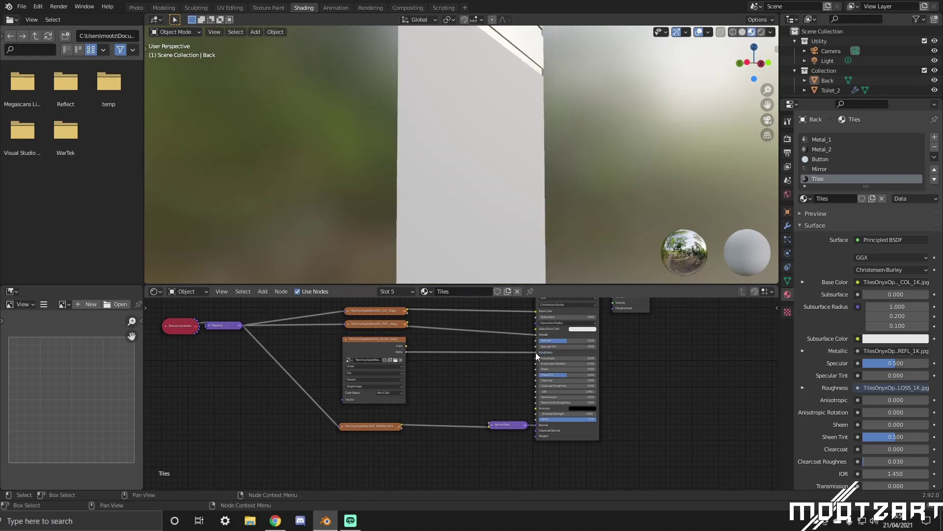
pyautogui.click(244, 325)
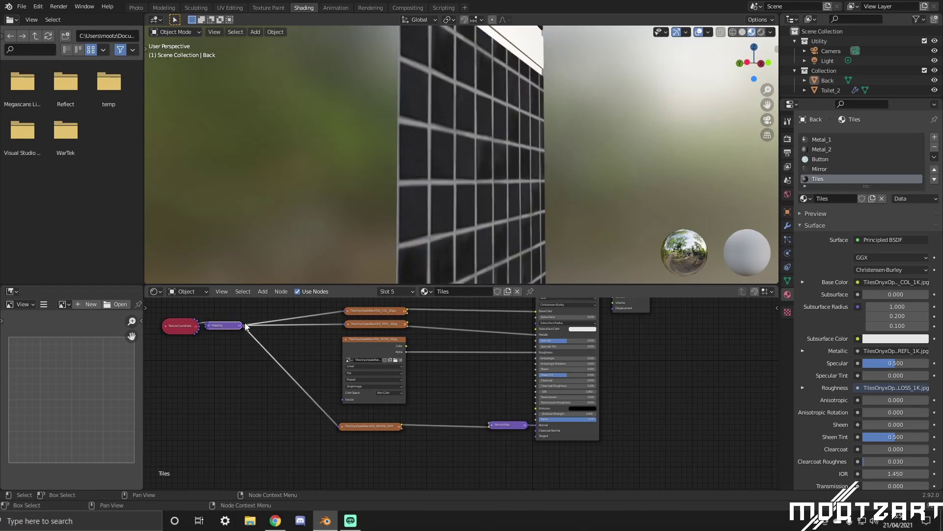
pyautogui.moveTo(244, 326); pyautogui.dragTo(344, 400)
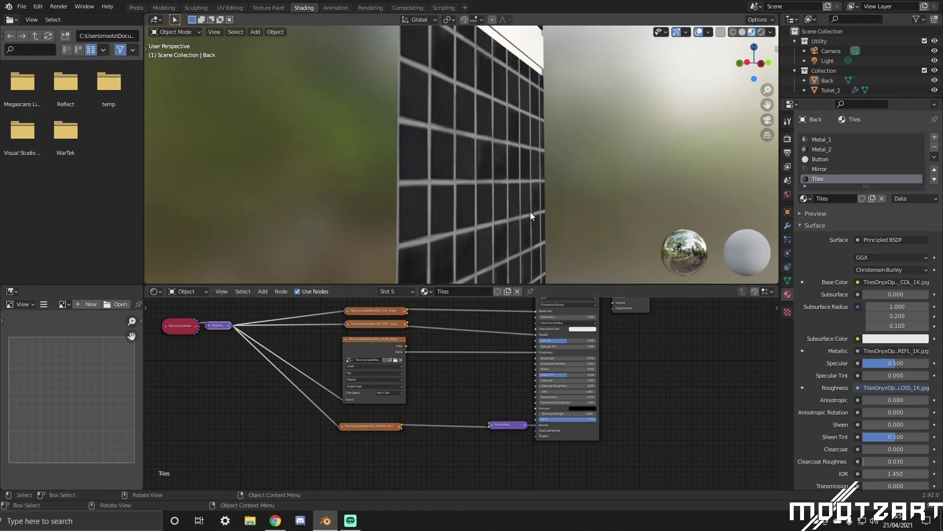
pyautogui.moveTo(530, 213)
pyautogui.mouseDown(button='middle')
pyautogui.moveTo(510, 208)
pyautogui.moveTo(538, 170)
pyautogui.moveTo(488, 213)
pyautogui.moveTo(408, 224)
pyautogui.moveTo(405, 202)
pyautogui.moveTo(445, 221)
pyautogui.moveTo(523, 228)
pyautogui.moveTo(534, 197)
pyautogui.mouseUp(button='middle')
pyautogui.scroll(2, 533, 197)
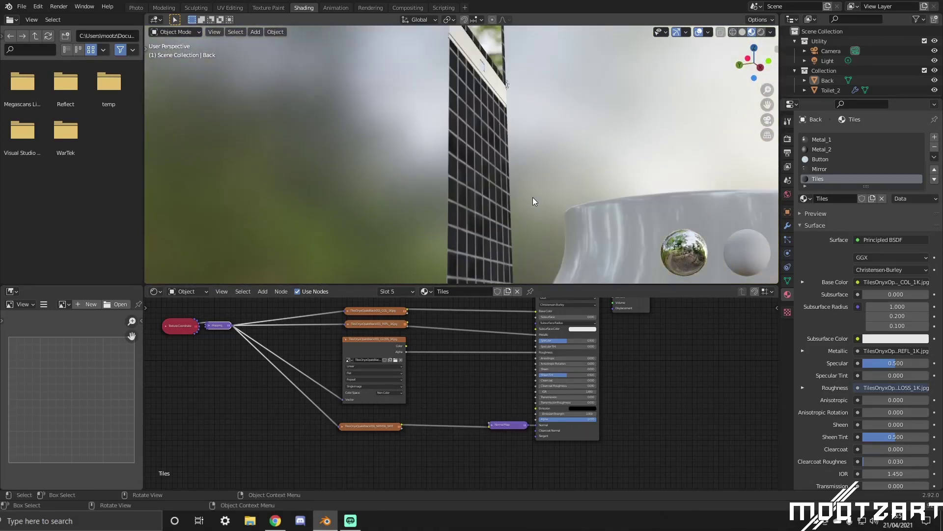
pyautogui.scroll(3, 533, 196)
pyautogui.scroll(-2, 532, 197)
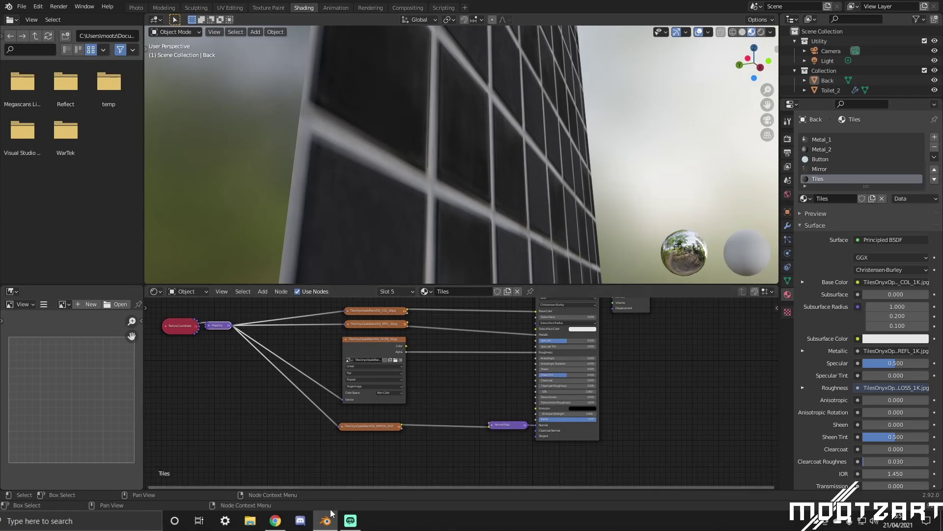
pyautogui.moveTo(275, 519)
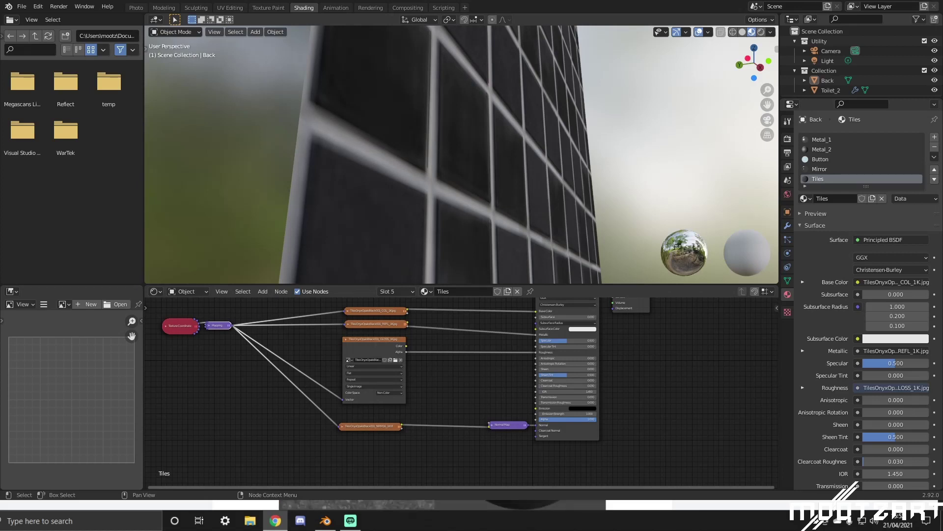
# Relink the REFL_1K texture from Metallic to the Principled BSDF's Specular Tint.
pyautogui.click(363, 323)
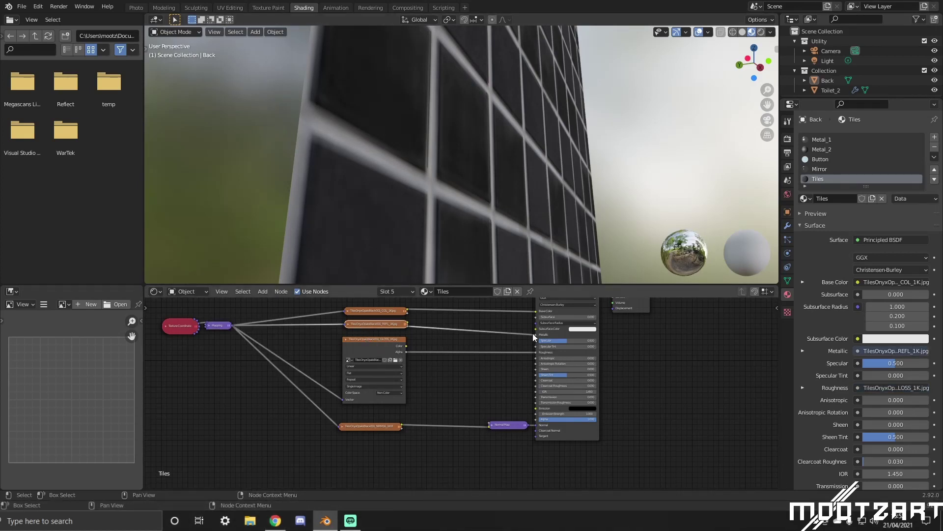
pyautogui.moveTo(534, 334); pyautogui.dragTo(511, 329)
pyautogui.moveTo(508, 187); pyautogui.dragTo(503, 156, button='middle')
pyautogui.scroll(6, 503, 158)
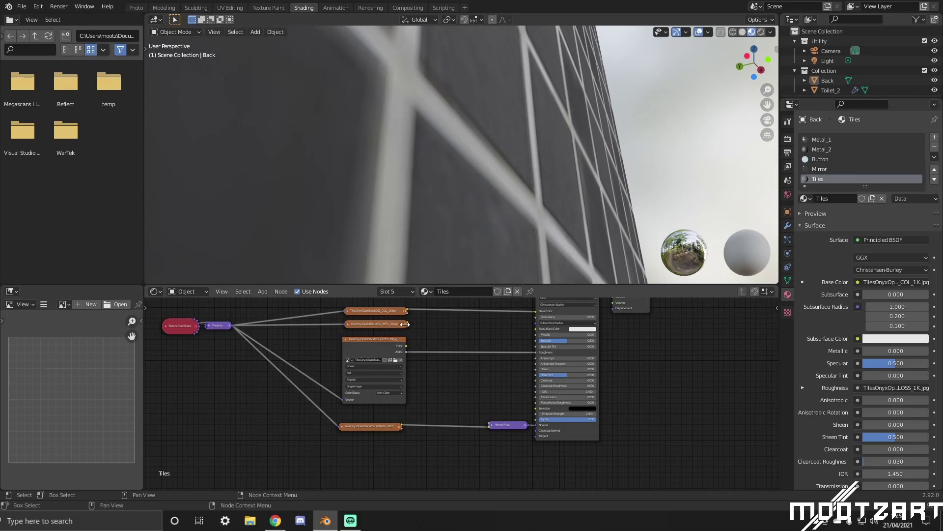
pyautogui.moveTo(407, 324); pyautogui.dragTo(536, 348)
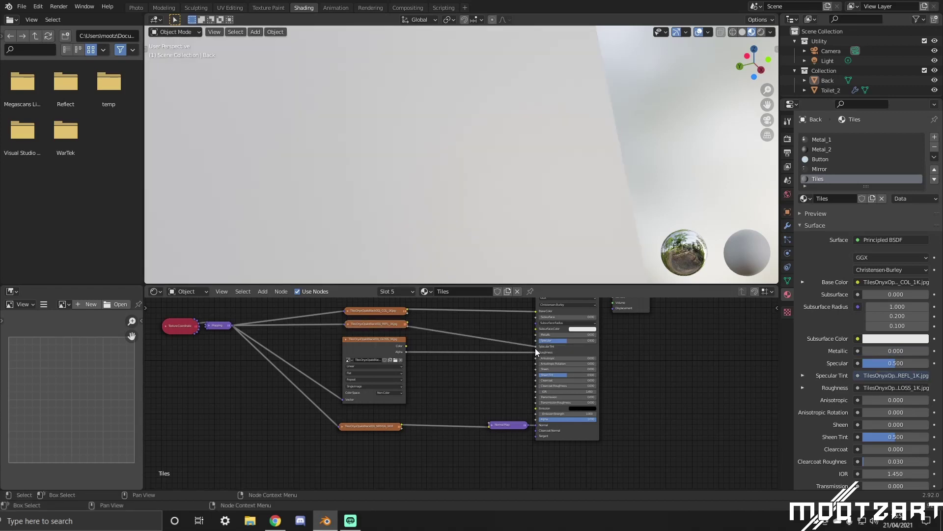
pyautogui.moveTo(529, 220); pyautogui.dragTo(506, 238, button='middle')
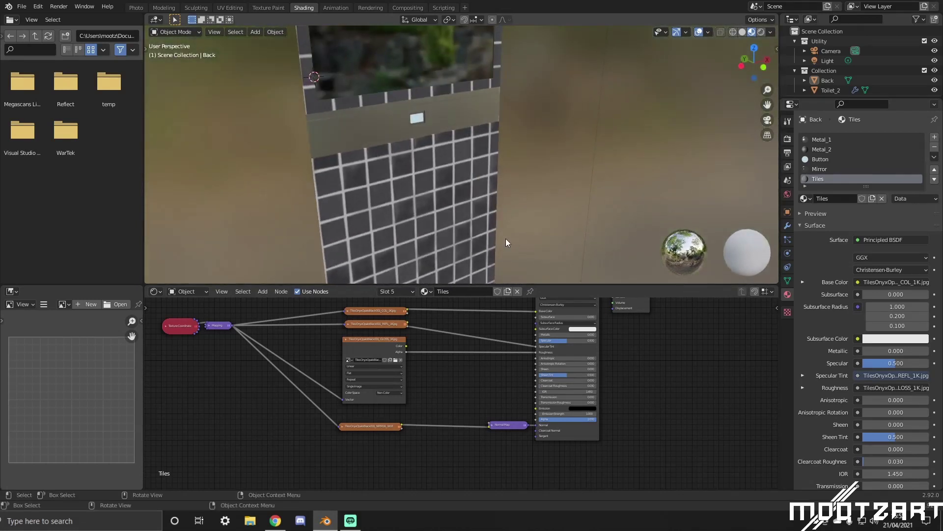
pyautogui.click(352, 522)
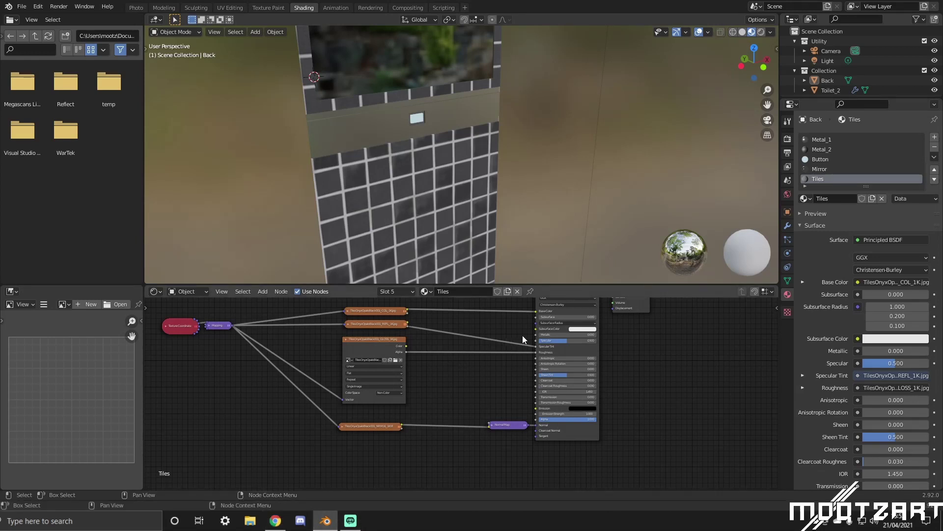
# Delete the reflection texture node and set the tiles' Metallic to 0.705.
pyautogui.moveTo(535, 346); pyautogui.dragTo(498, 334)
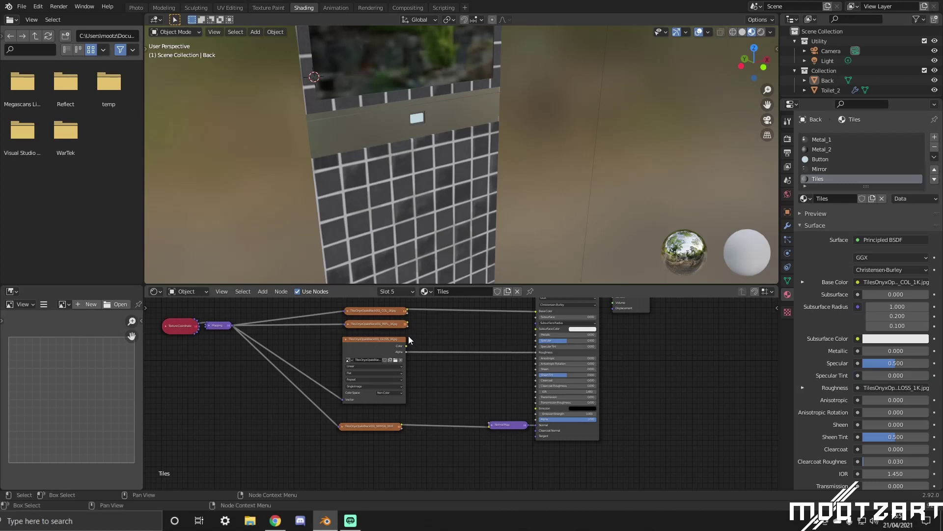
pyautogui.rightClick(379, 323)
pyautogui.click(381, 325)
pyautogui.press('x')
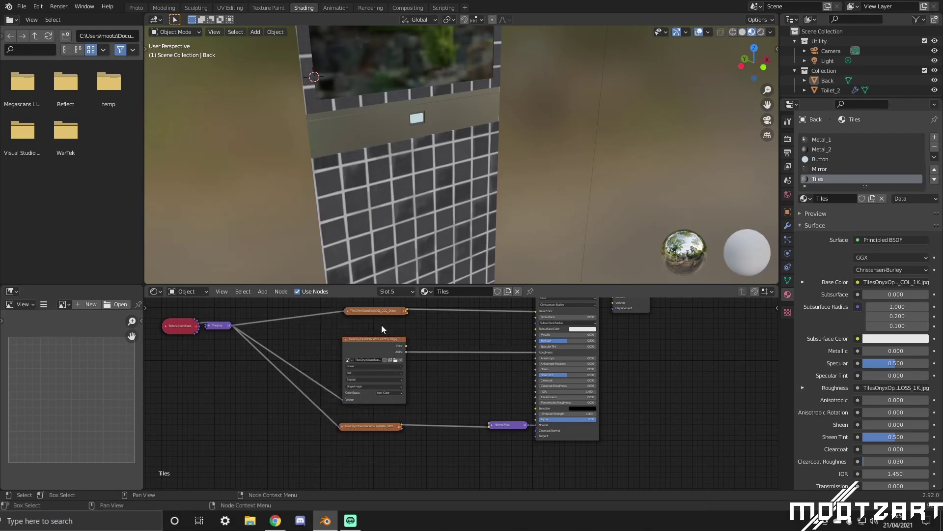
pyautogui.moveTo(550, 335)
pyautogui.mouseDown()
pyautogui.moveTo(587, 335)
pyautogui.moveTo(579, 336)
pyautogui.mouseUp()
pyautogui.moveTo(484, 226); pyautogui.dragTo(613, 328, button='middle')
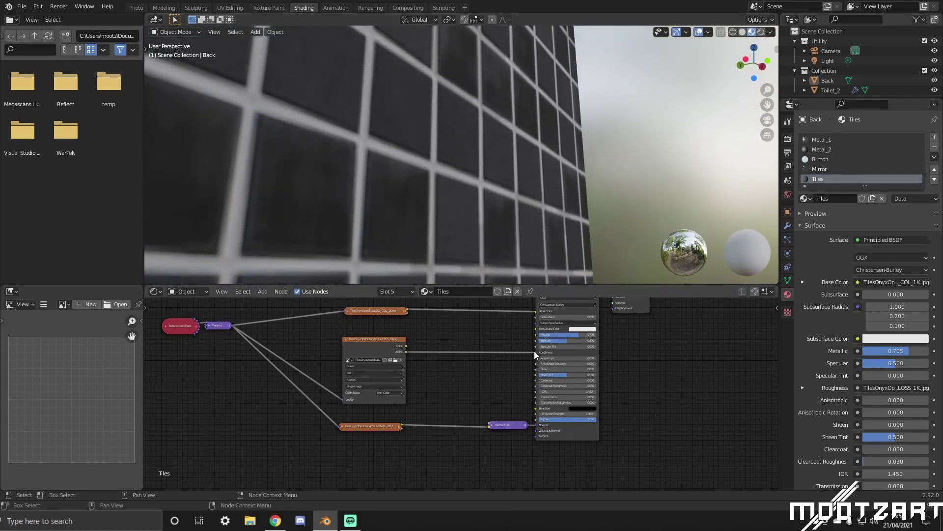
# Unlink the gloss texture from Roughness and set Roughness to 0.073.
pyautogui.moveTo(535, 352); pyautogui.dragTo(467, 346)
pyautogui.moveTo(559, 353)
pyautogui.mouseDown()
pyautogui.moveTo(532, 352)
pyautogui.moveTo(546, 353)
pyautogui.mouseUp()
pyautogui.moveTo(534, 236)
pyautogui.mouseDown(button='middle')
pyautogui.moveTo(524, 258)
pyautogui.moveTo(521, 222)
pyautogui.moveTo(530, 219)
pyautogui.mouseUp(button='middle')
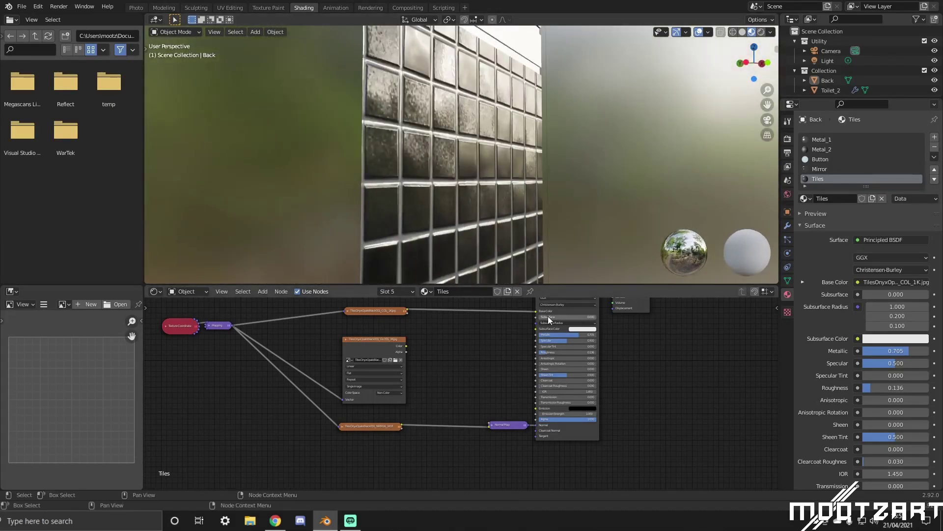
pyautogui.moveTo(544, 352); pyautogui.dragTo(527, 352)
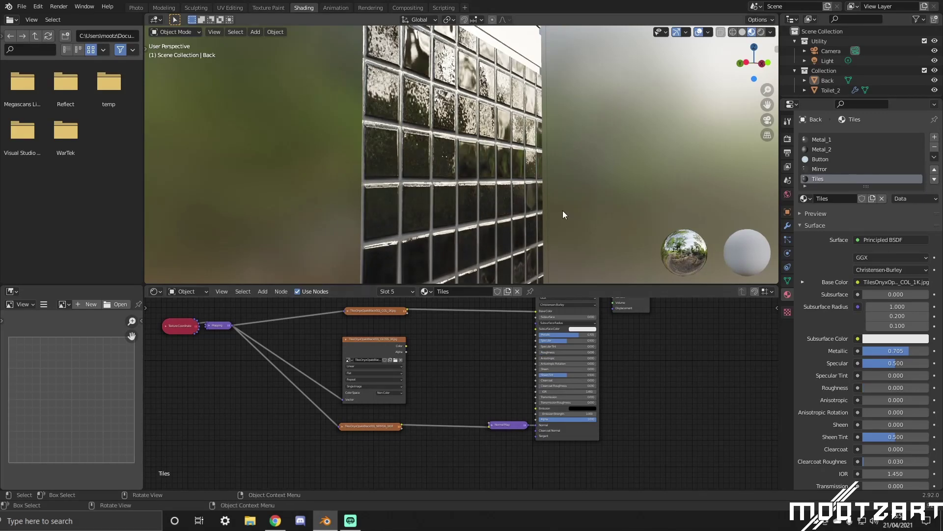
pyautogui.moveTo(563, 211); pyautogui.dragTo(576, 173, button='middle')
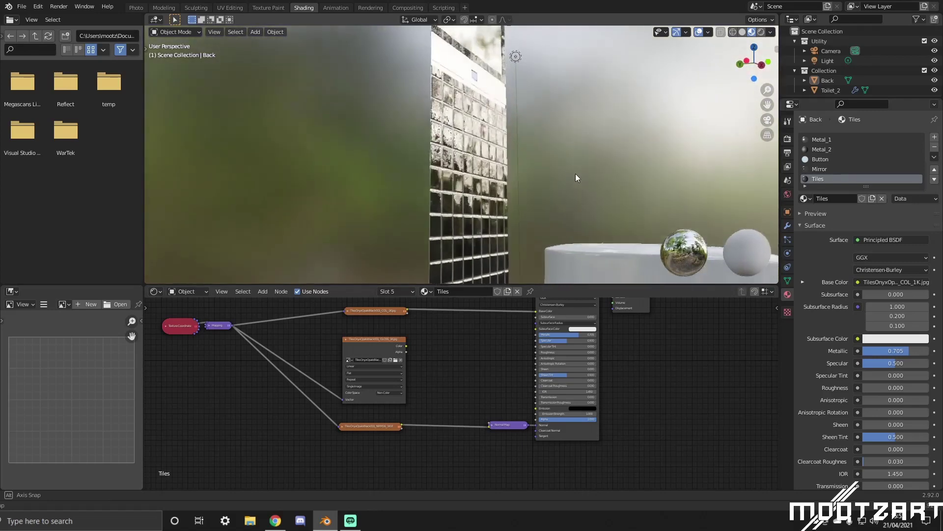
pyautogui.moveTo(549, 352); pyautogui.dragTo(553, 352)
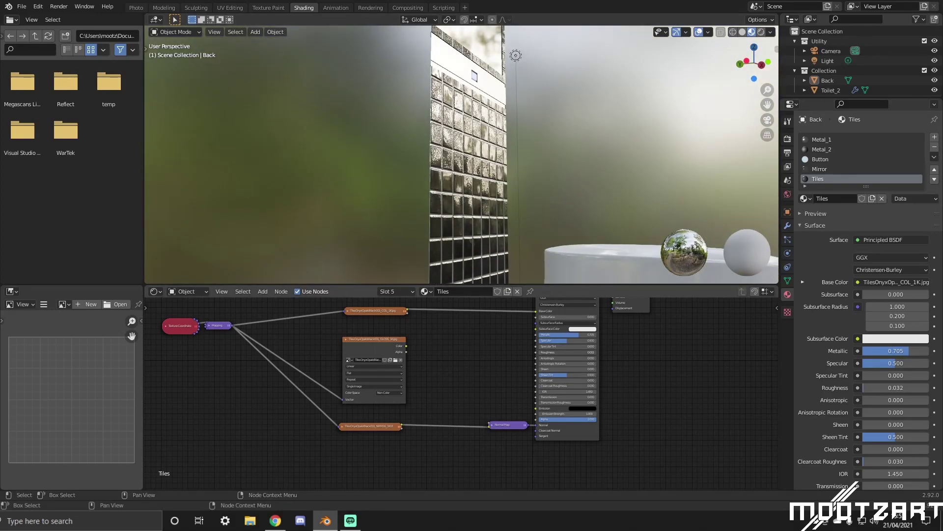
pyautogui.moveTo(592, 219)
pyautogui.mouseDown(button='middle')
pyautogui.moveTo(578, 229)
pyautogui.moveTo(596, 222)
pyautogui.mouseUp(button='middle')
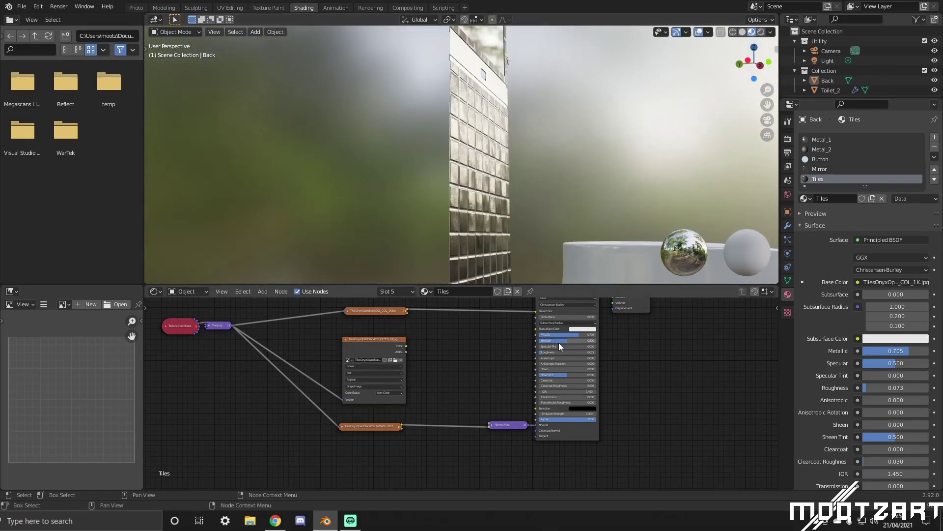
# Delete the unused GLOSS texture node and recentre the node graph.
pyautogui.click(394, 344)
pyautogui.press('x')
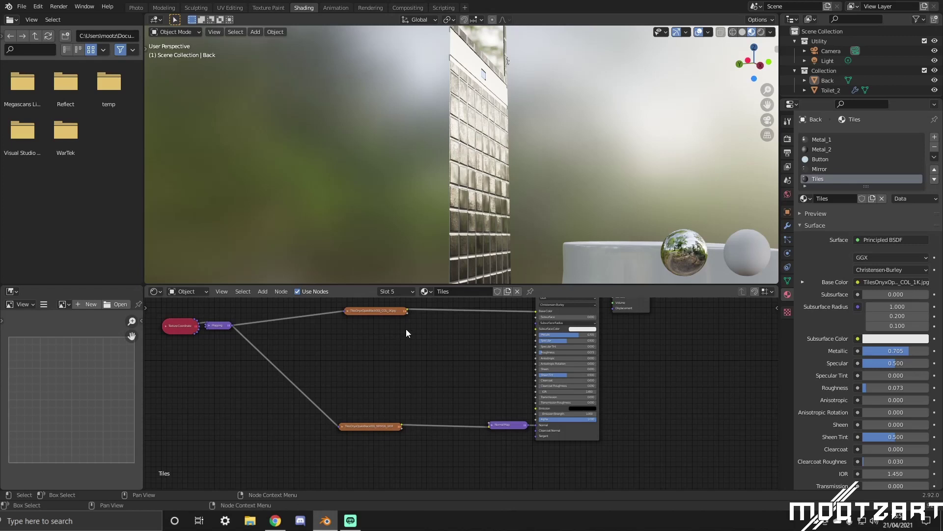
pyautogui.moveTo(407, 333); pyautogui.dragTo(371, 350, button='middle')
pyautogui.moveTo(490, 248)
pyautogui.mouseDown(button='middle')
pyautogui.moveTo(587, 145)
pyautogui.moveTo(569, 143)
pyautogui.moveTo(584, 130)
pyautogui.mouseUp(button='middle')
pyautogui.scroll(-4, 590, 146)
# Switch to solid shading and the Modeling workspace in Object Mode.
pyautogui.click(742, 31)
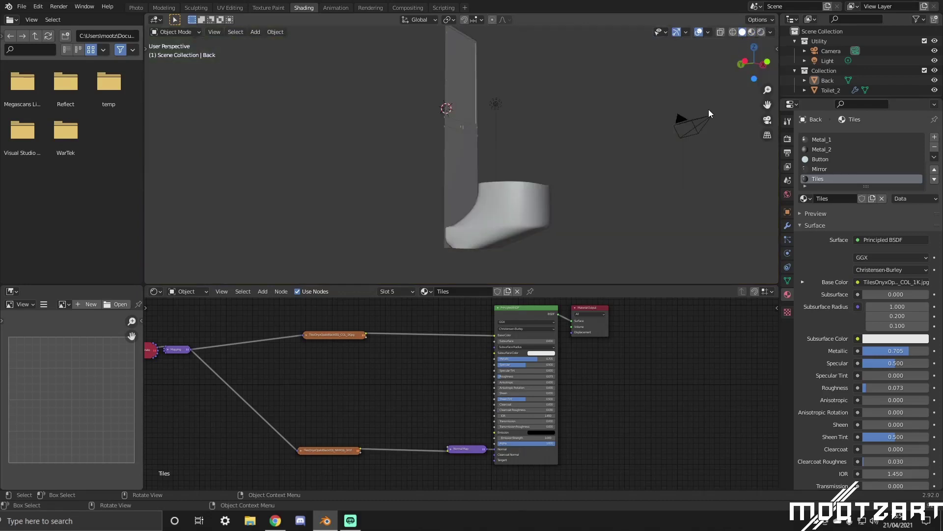
pyautogui.moveTo(709, 110); pyautogui.dragTo(577, 184, button='middle')
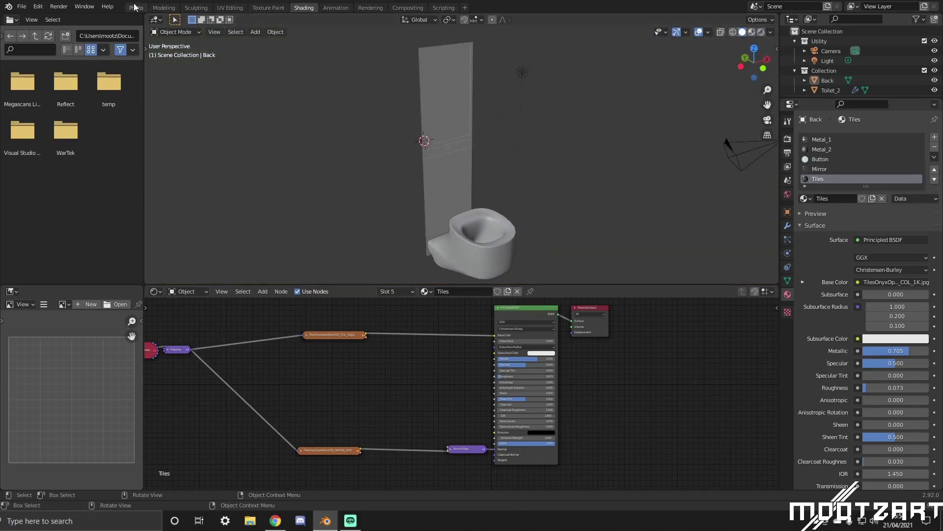
pyautogui.click(163, 8)
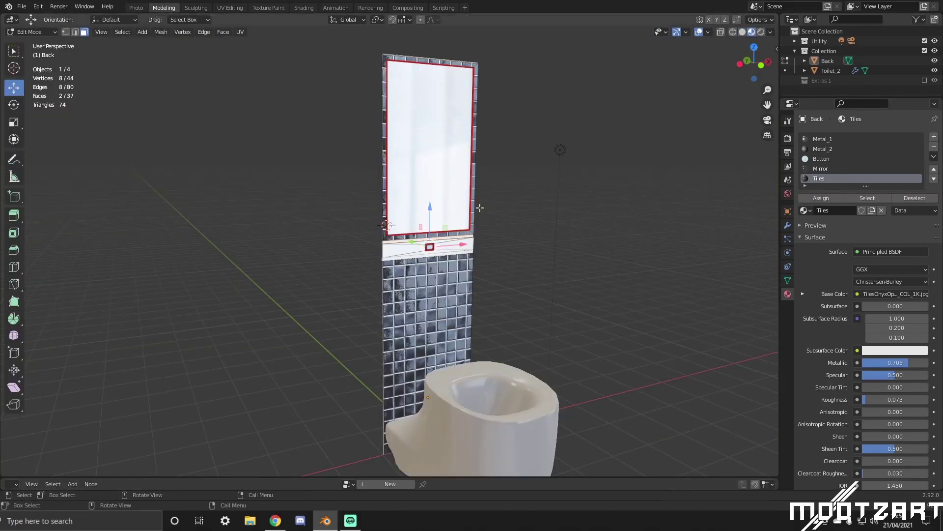
pyautogui.click(553, 205)
pyautogui.moveTo(614, 214); pyautogui.dragTo(507, 217, button='middle')
pyautogui.press('Tab')
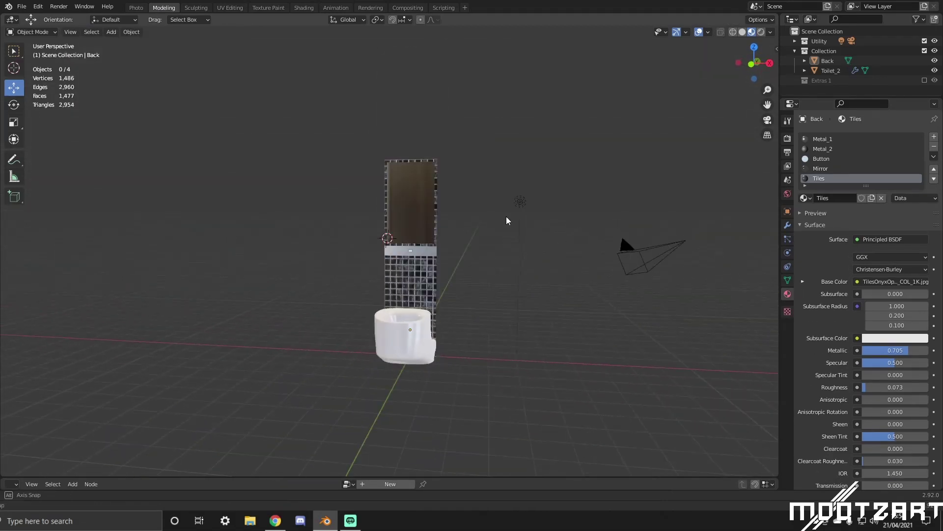
# Select the Light and move it along Y toward the tiled wall.
pyautogui.click(632, 251)
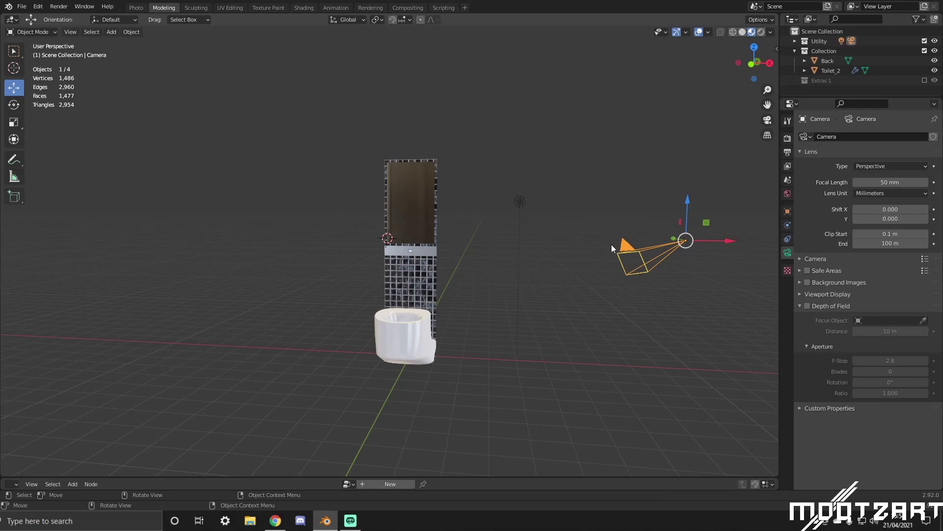
pyautogui.moveTo(544, 250); pyautogui.dragTo(530, 263, button='middle')
pyautogui.click(527, 207)
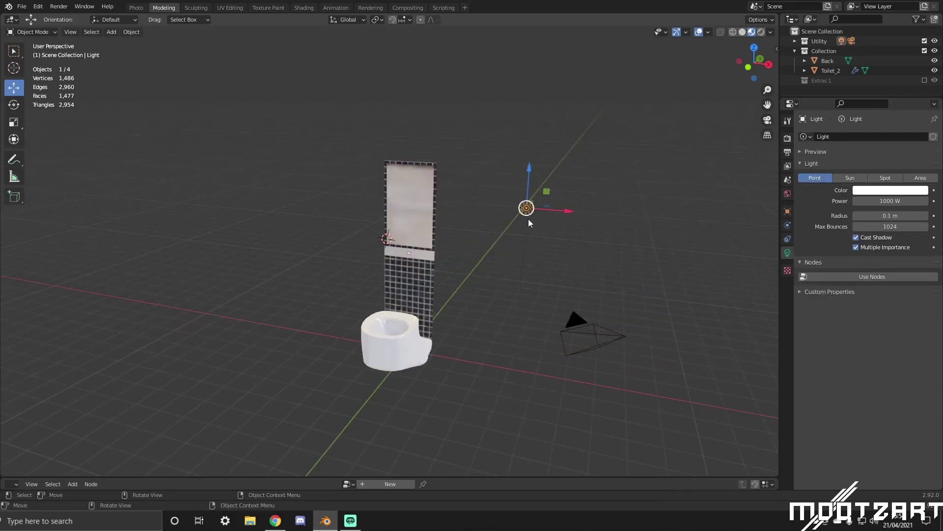
pyautogui.moveTo(536, 185); pyautogui.dragTo(506, 241, button='middle')
pyautogui.press('g')
pyautogui.press('y')
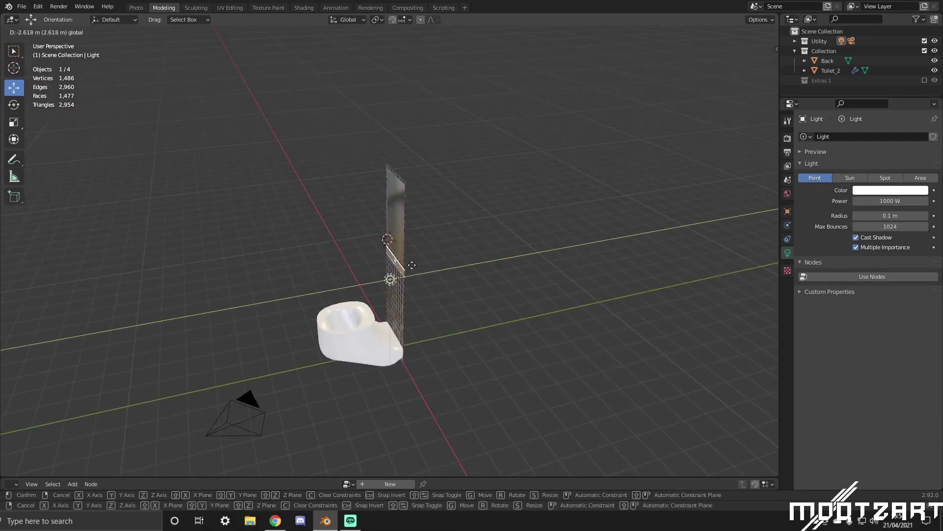
pyautogui.click(299, 280)
pyautogui.moveTo(299, 280); pyautogui.dragTo(385, 265, button='middle')
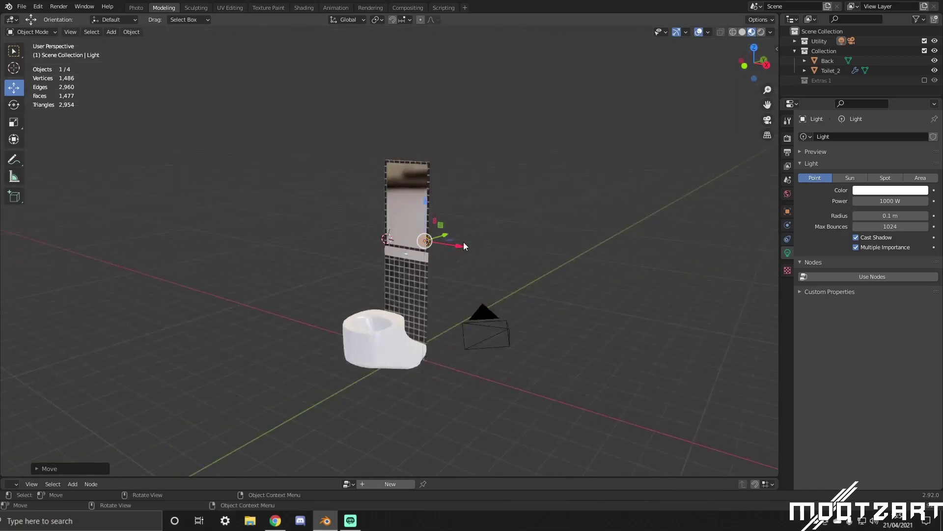
# Reposition the Light along X and Z and change it to an Area light.
pyautogui.moveTo(464, 246); pyautogui.dragTo(340, 224)
pyautogui.moveTo(340, 224); pyautogui.dragTo(491, 235, button='middle')
pyautogui.moveTo(538, 231); pyautogui.dragTo(561, 90)
pyautogui.moveTo(564, 154); pyautogui.dragTo(526, 163, button='middle')
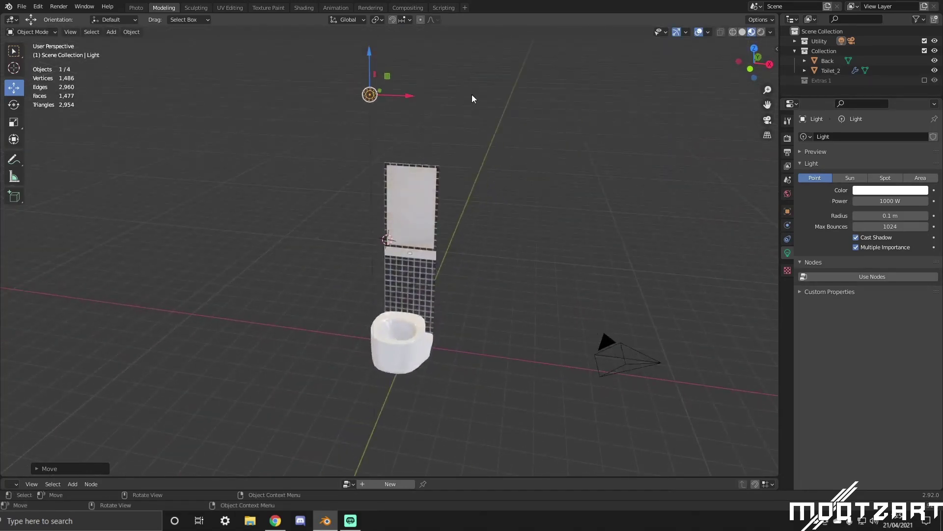
pyautogui.moveTo(472, 94); pyautogui.dragTo(546, 151, button='middle')
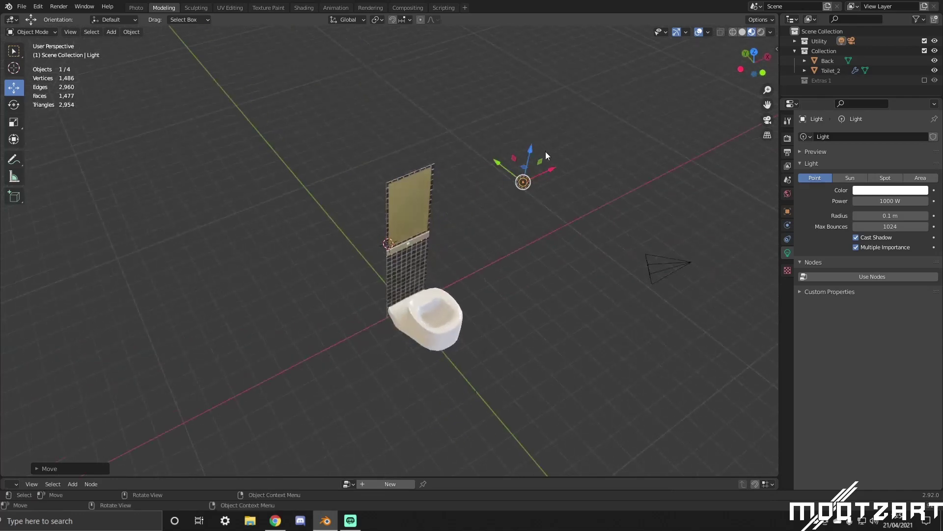
pyautogui.click(920, 177)
pyautogui.moveTo(691, 196); pyautogui.dragTo(542, 178, button='middle')
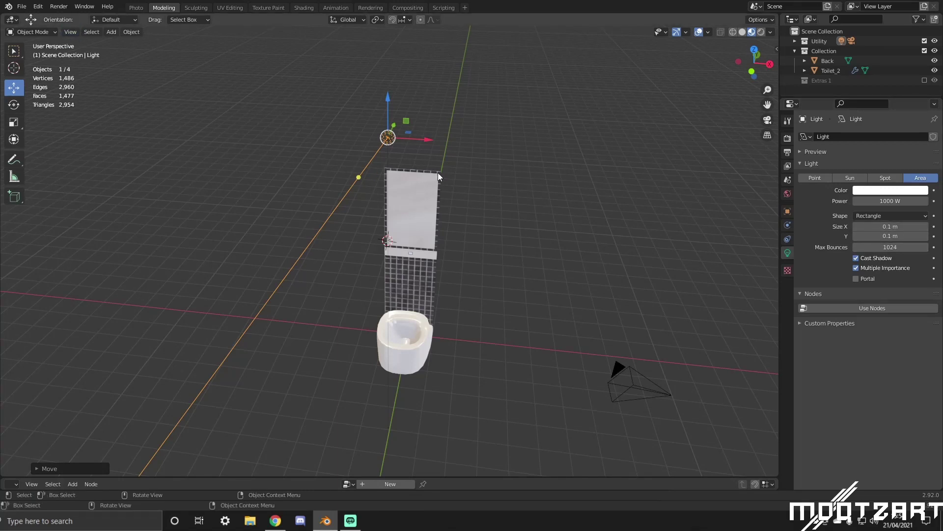
# Zero the X and Y rotation and size the rectangular area light to 3.97 × 0.57 m.
pyautogui.press('n')
pyautogui.click(773, 51)
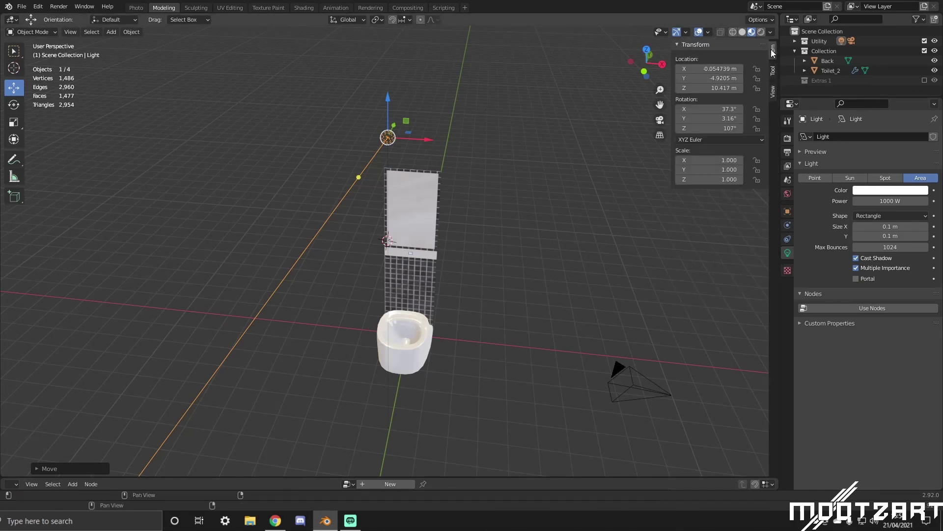
pyautogui.click(712, 110)
pyautogui.write('0')
pyautogui.press('Tab')
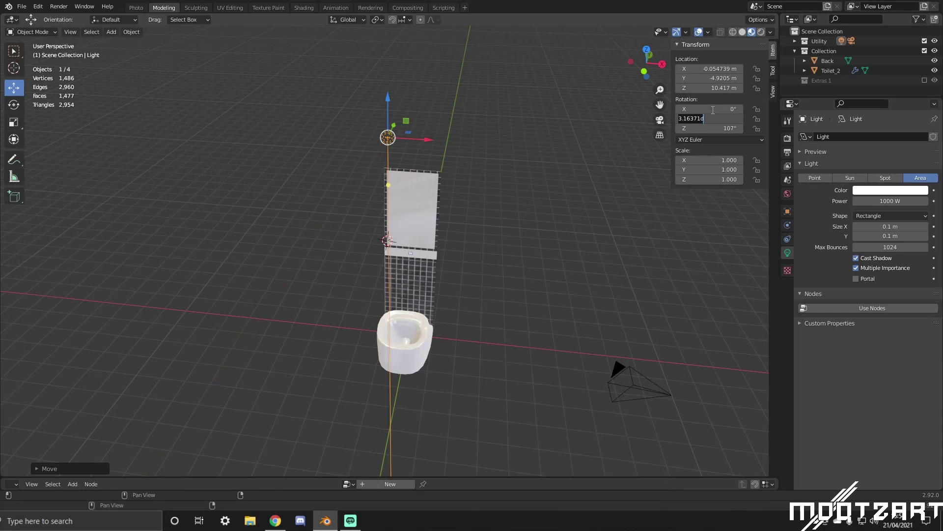
pyautogui.write('0')
pyautogui.press('Return')
pyautogui.moveTo(476, 270); pyautogui.dragTo(510, 303, button='middle')
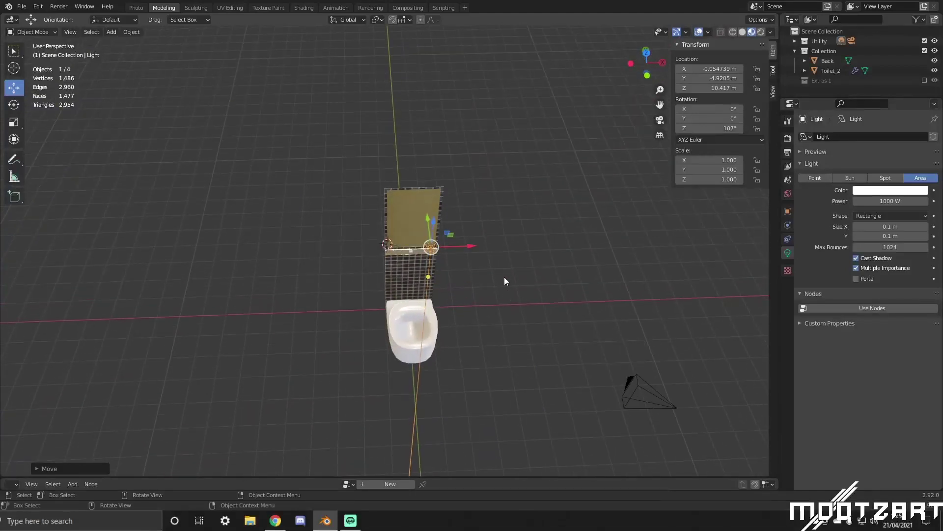
pyautogui.click(889, 214)
pyautogui.click(893, 238)
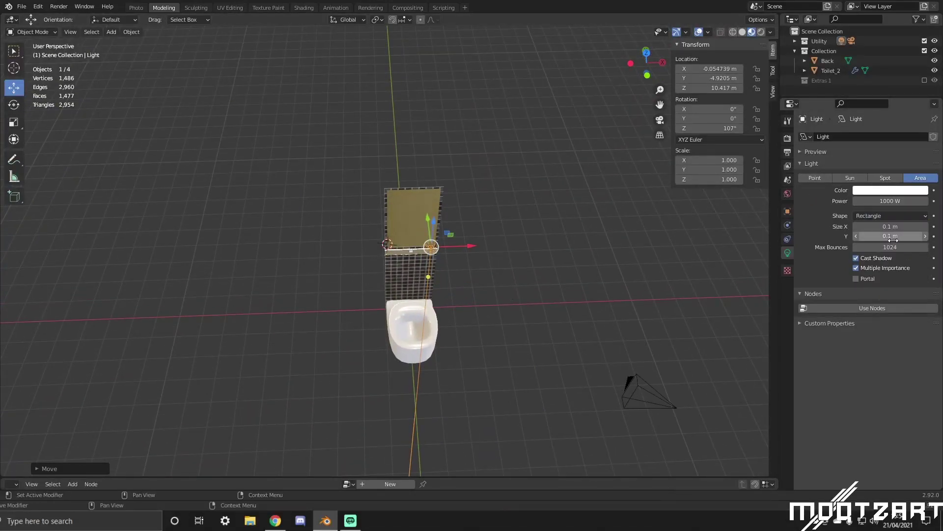
pyautogui.moveTo(890, 226)
pyautogui.mouseDown()
pyautogui.moveTo(926, 226)
pyautogui.moveTo(892, 236)
pyautogui.moveTo(901, 235)
pyautogui.mouseUp()
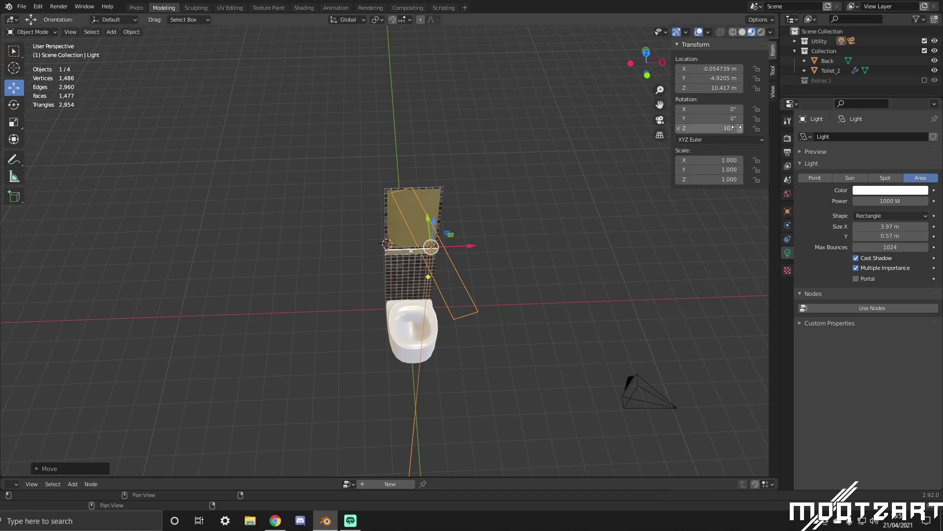
# Reset the Light's Y and Z rotation to 0° and raise it to 11.414 m.
pyautogui.moveTo(718, 118); pyautogui.dragTo(723, 117)
pyautogui.click(723, 118)
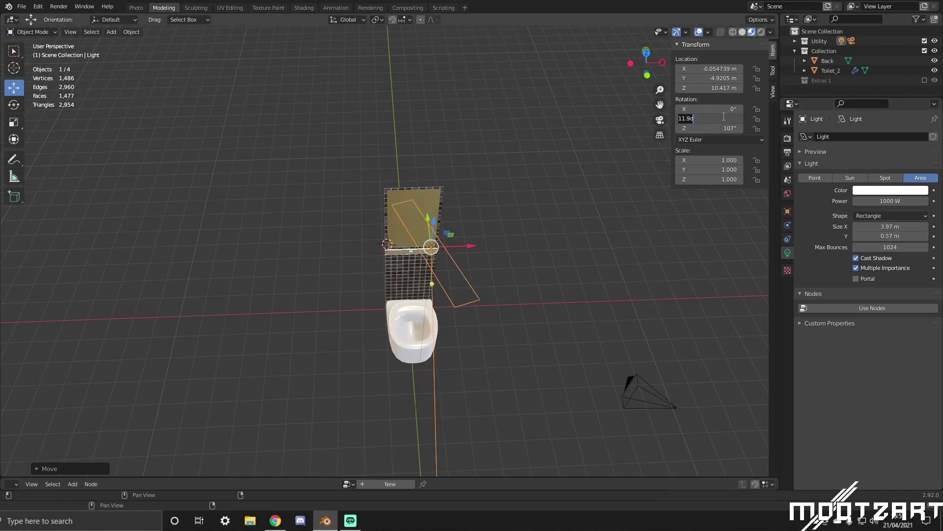
pyautogui.write('0')
pyautogui.press('Tab')
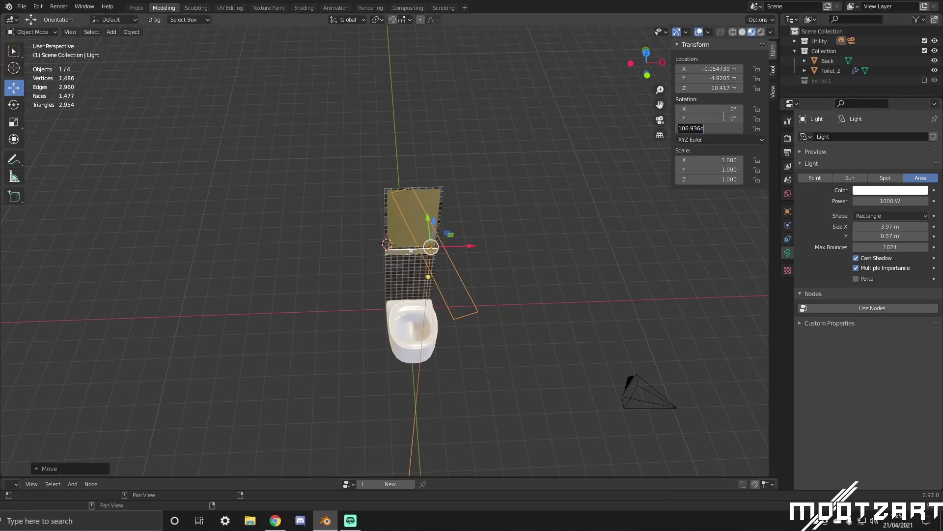
pyautogui.write('0')
pyautogui.press('Return')
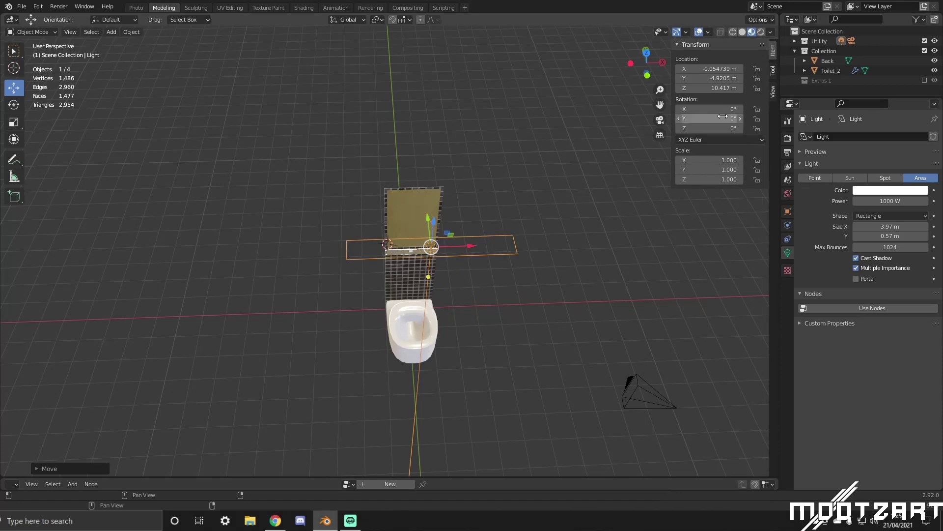
pyautogui.moveTo(596, 282); pyautogui.dragTo(381, 125, button='middle')
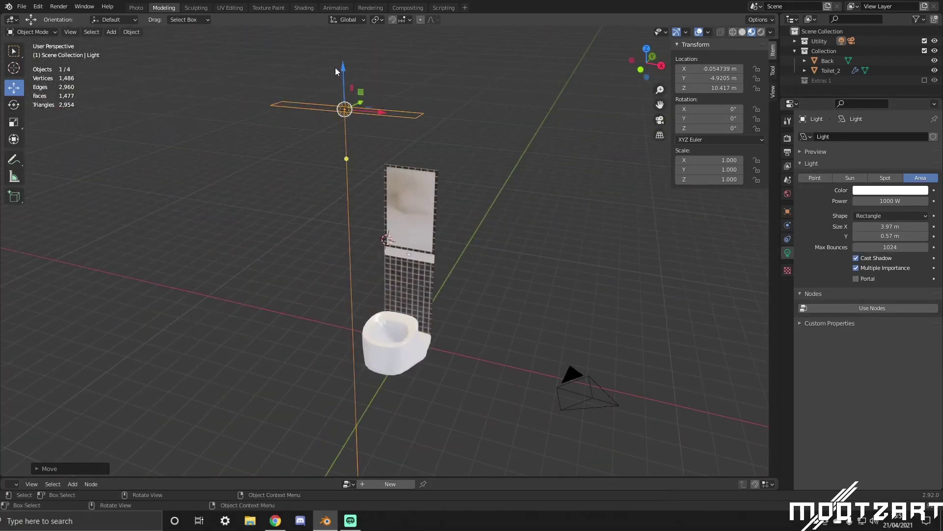
pyautogui.moveTo(335, 71); pyautogui.dragTo(337, 30)
pyautogui.moveTo(525, 424); pyautogui.dragTo(487, 285, button='middle')
# Set the area light to 500 W with a pale blue colour, then clear the selection.
pyautogui.doubleClick(892, 200)
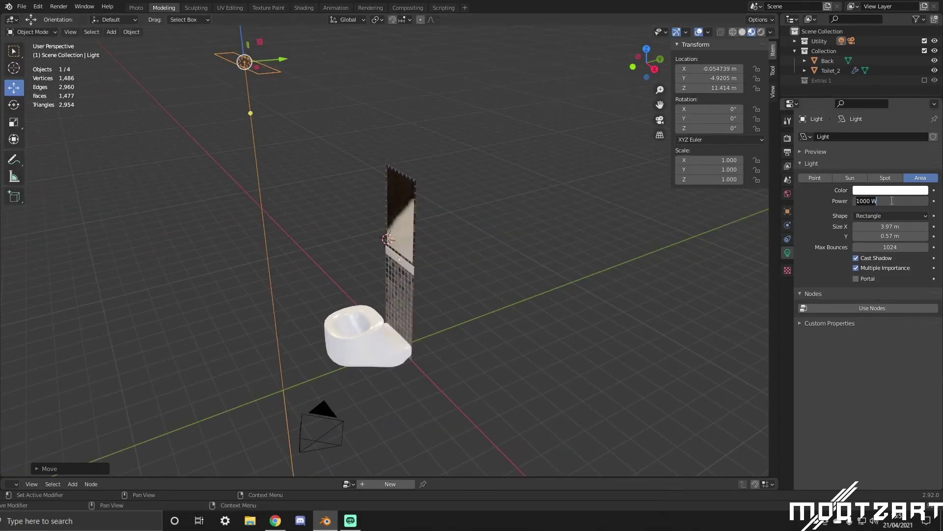
pyautogui.write('500')
pyautogui.press('Return')
pyautogui.click(891, 190)
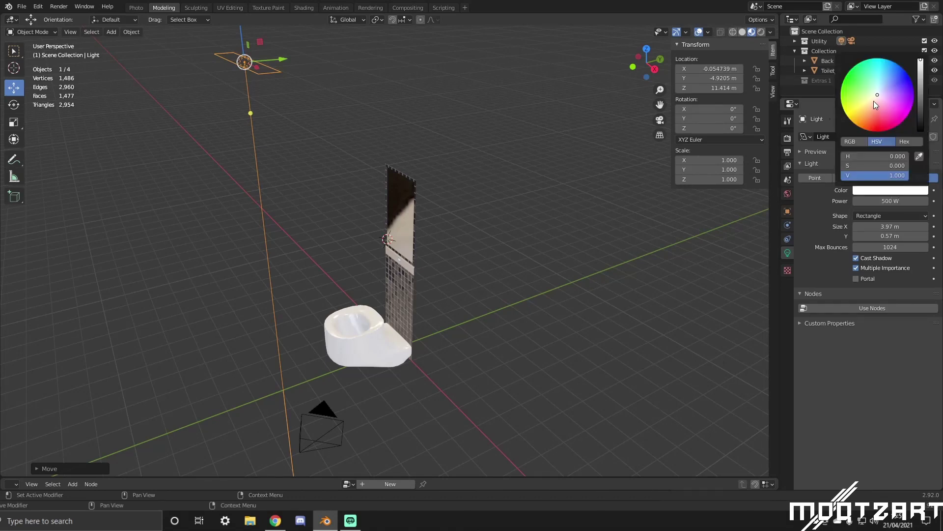
pyautogui.click(873, 99)
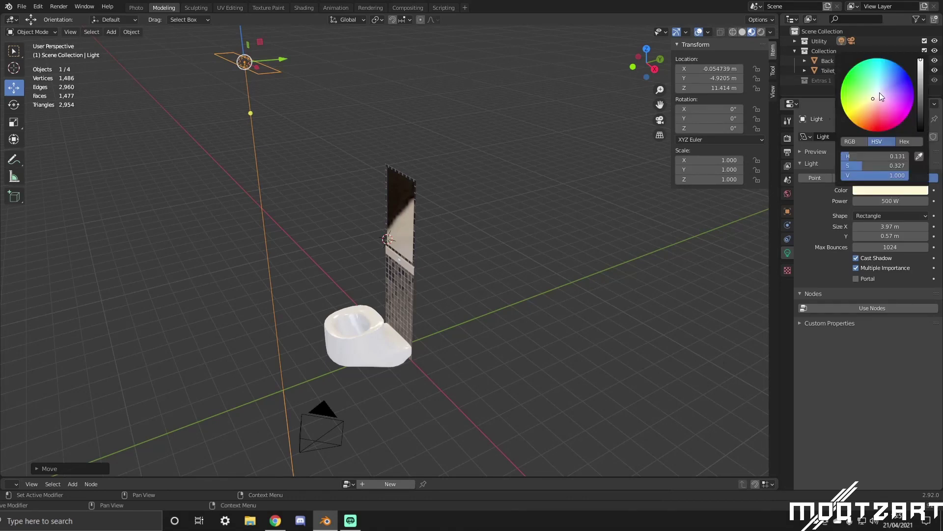
pyautogui.click(879, 92)
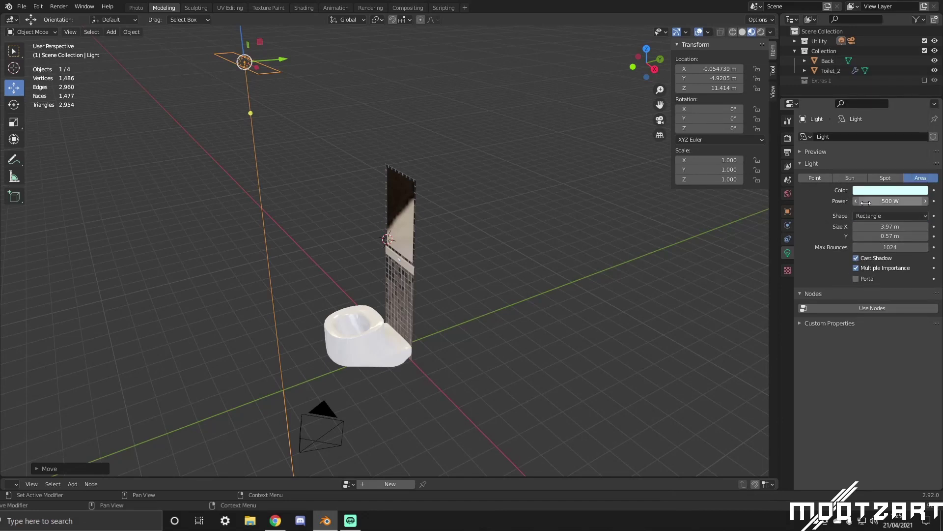
pyautogui.click(527, 278)
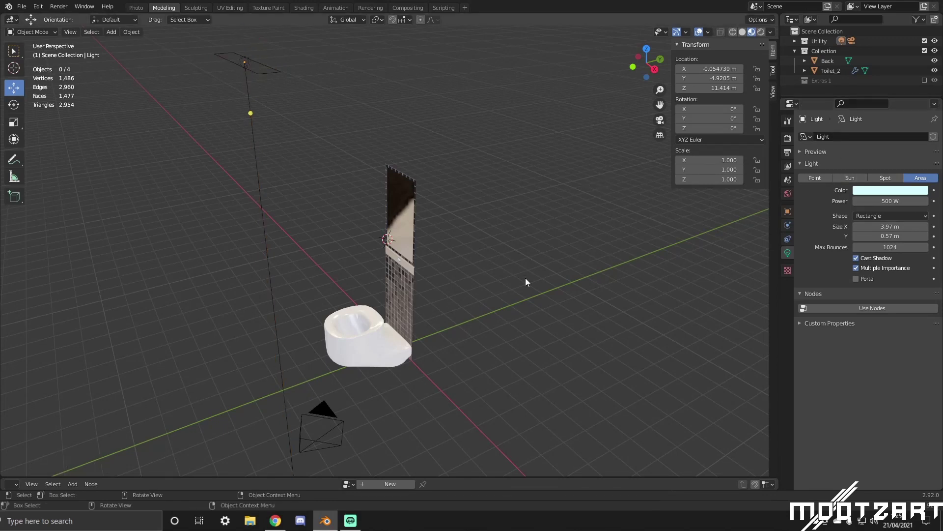
pyautogui.hotkey('shift', 'a')
# Add a mesh plane and place it at location 0, 0, 0.
pyautogui.moveTo(526, 278)
pyautogui.click(570, 277)
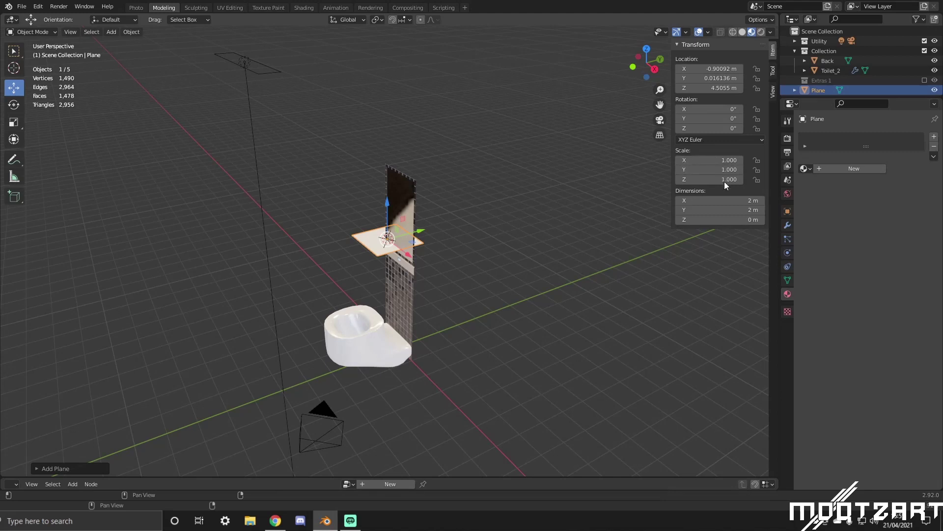
pyautogui.click(714, 69)
pyautogui.write('0')
pyautogui.press('Tab')
pyautogui.write('0')
pyautogui.press('Tab')
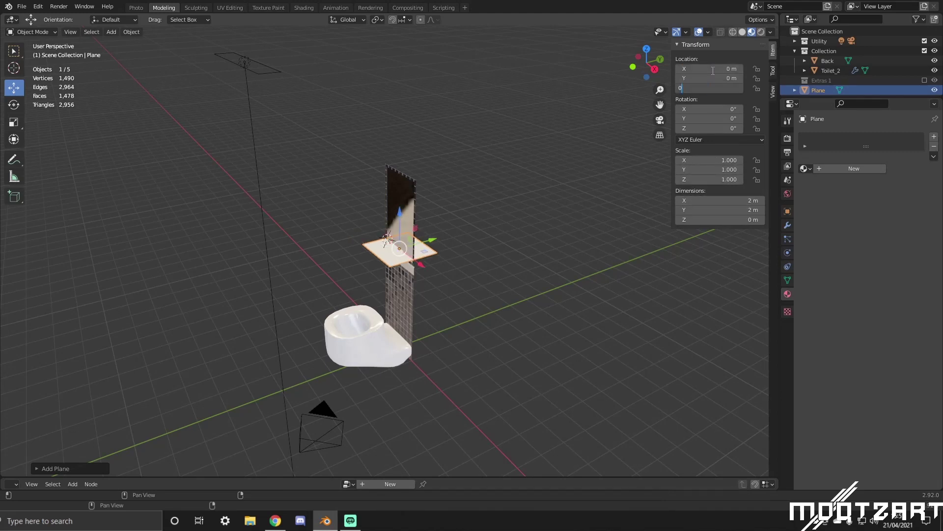
pyautogui.write('0')
pyautogui.press('Return')
# Resize the plane to 40 × 40 m dimensions.
pyautogui.moveTo(452, 325); pyautogui.dragTo(447, 282, button='middle')
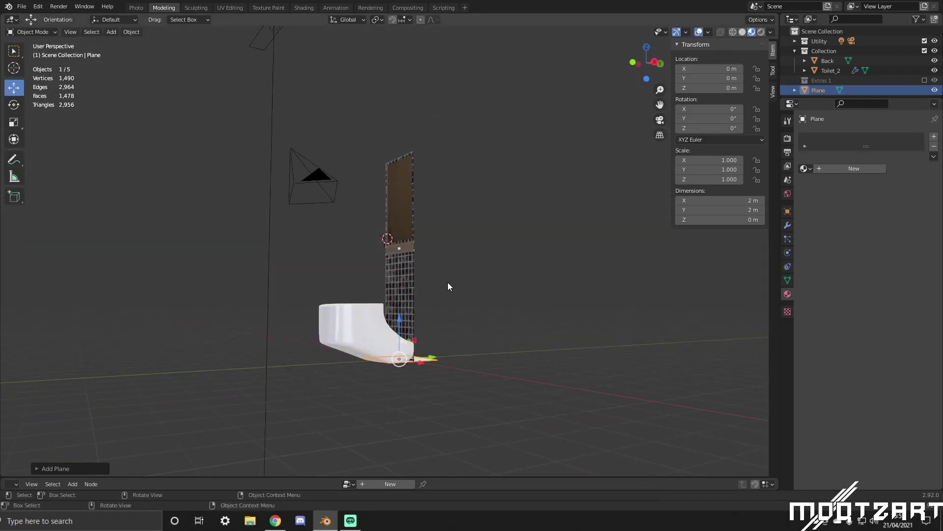
pyautogui.click(736, 200)
pyautogui.write('10')
pyautogui.press('Tab')
pyautogui.write('10')
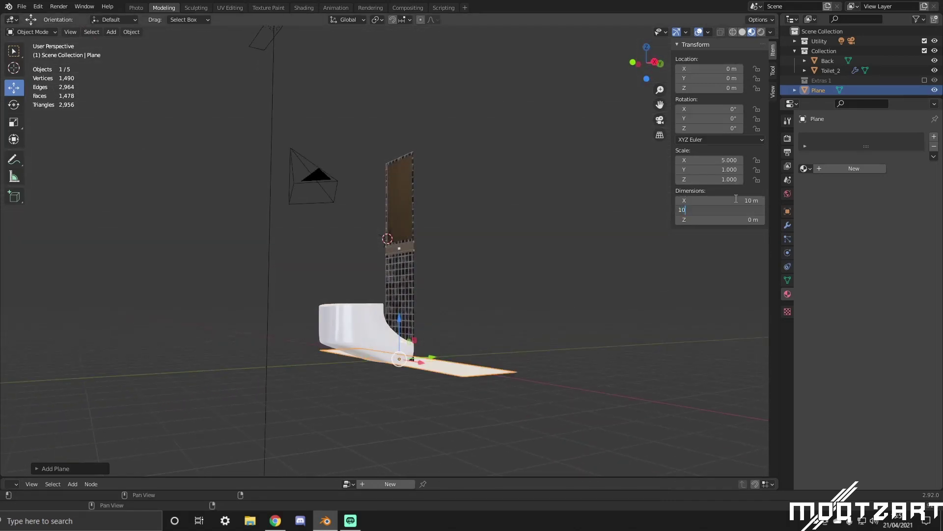
pyautogui.press('Return')
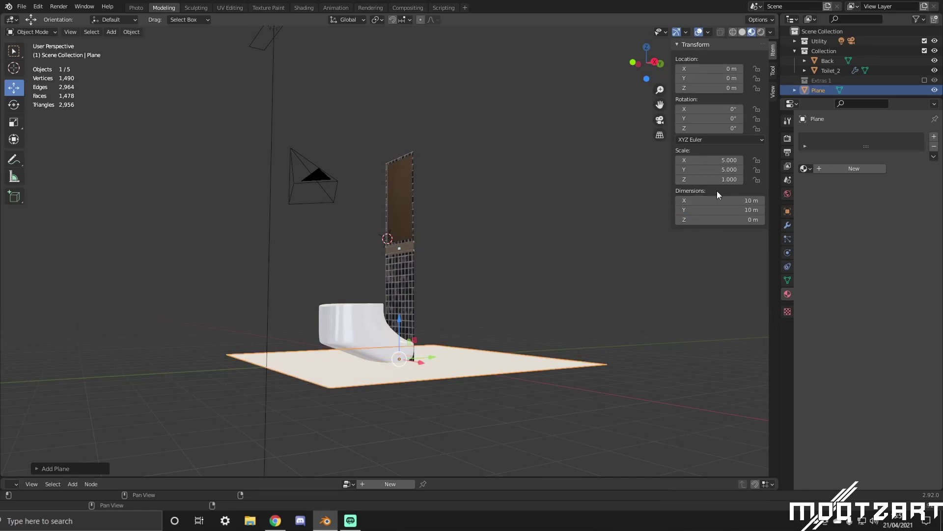
pyautogui.click(746, 200)
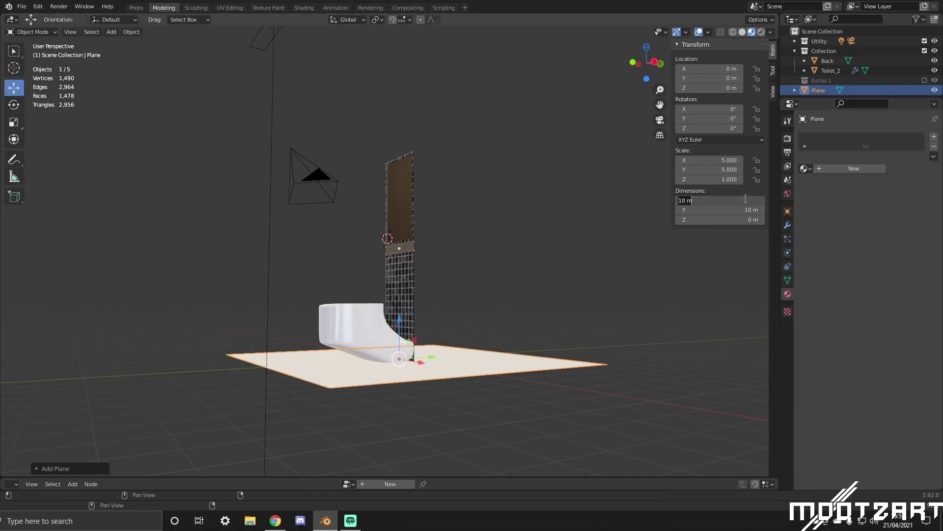
pyautogui.write('40')
pyautogui.press('Tab')
pyautogui.write('40')
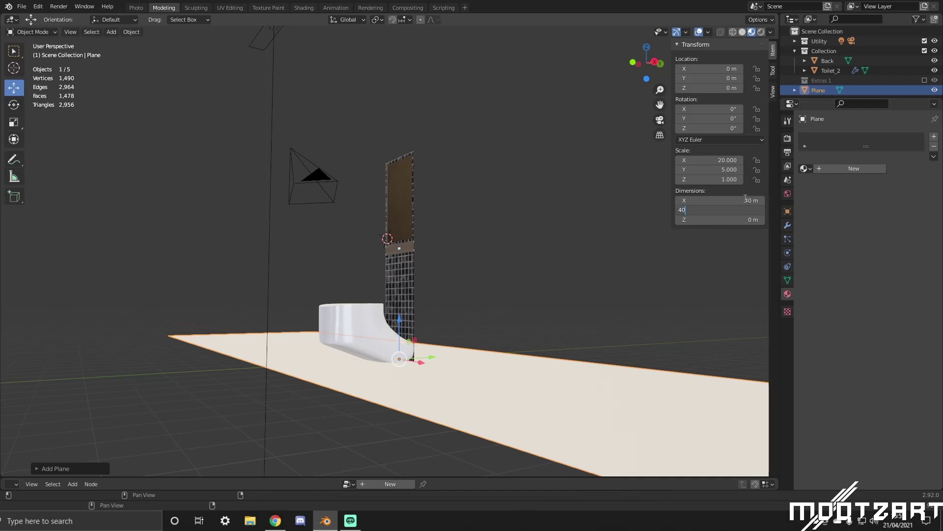
pyautogui.press('Return')
pyautogui.moveTo(467, 417); pyautogui.dragTo(587, 311, button='middle')
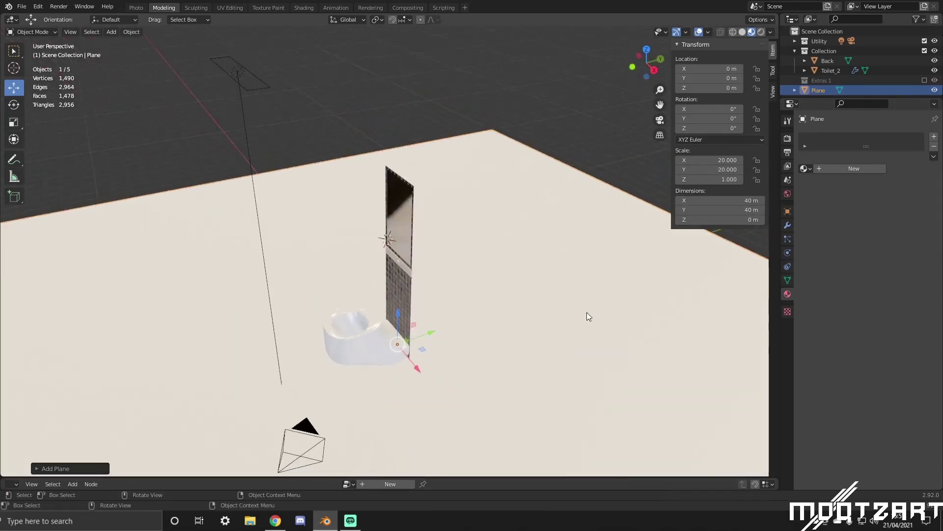
# Create a new material for the floor plane and work in the Shading workspace.
pyautogui.click(808, 169)
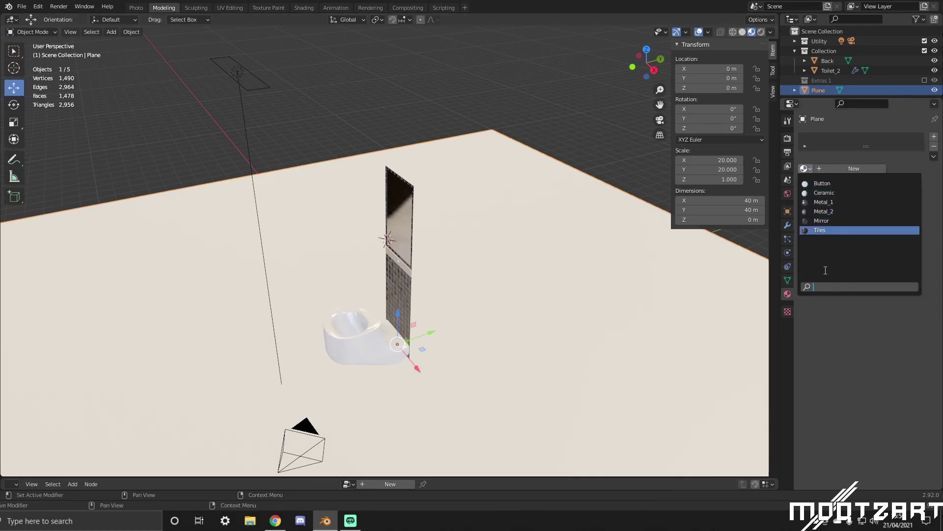
pyautogui.click(836, 169)
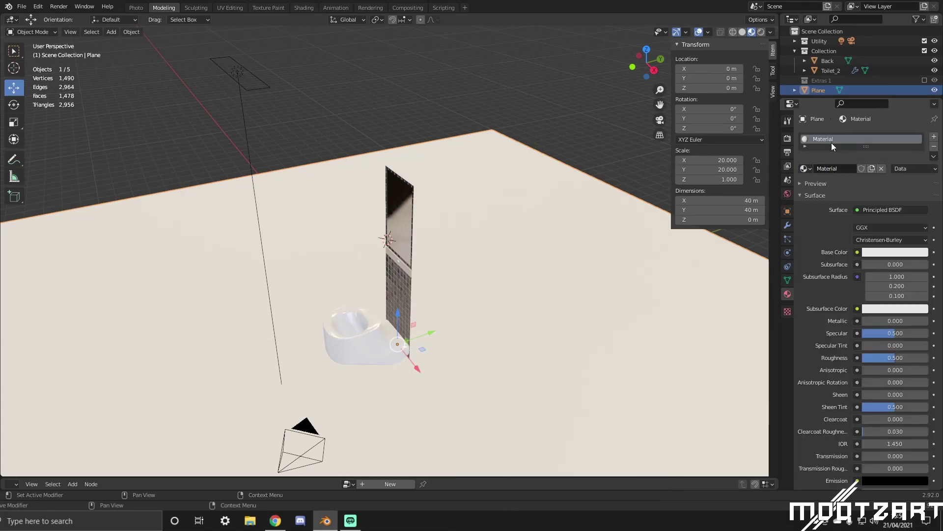
pyautogui.click(304, 7)
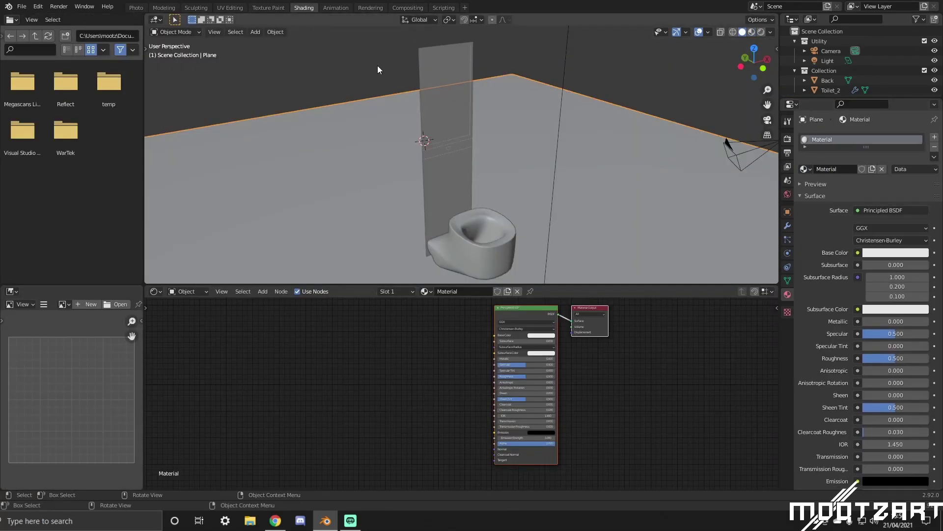
# Add an Image Texture node via search and load the Plaster17 colour image into it.
pyautogui.hotkey('shift', 'a')
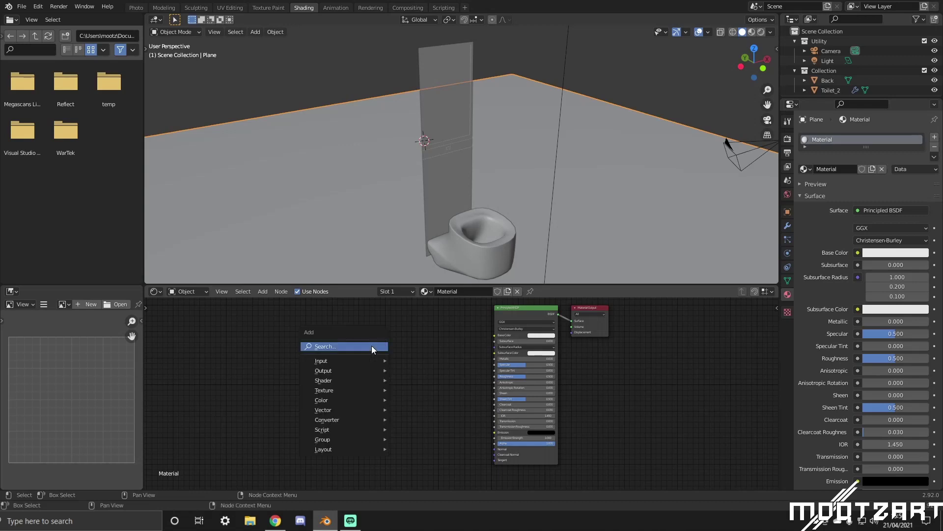
pyautogui.click(372, 346)
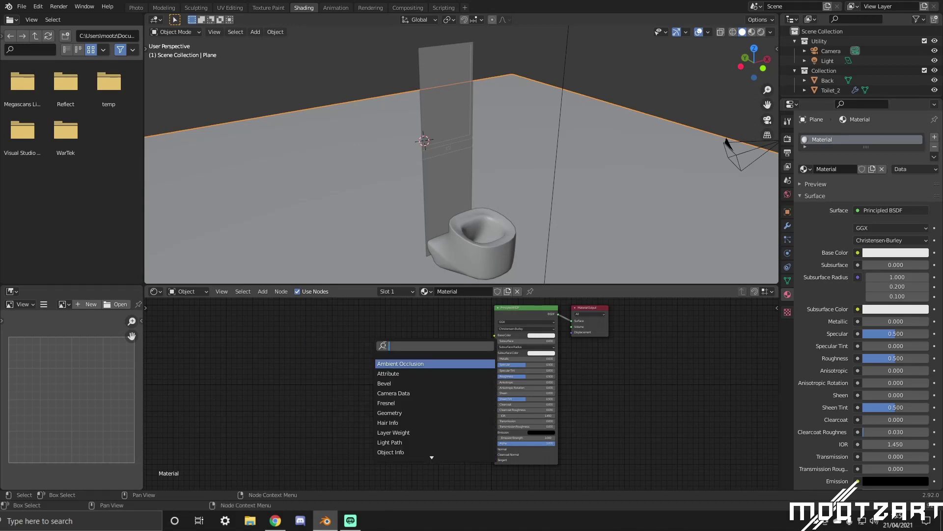
pyautogui.write('image')
pyautogui.press('Return')
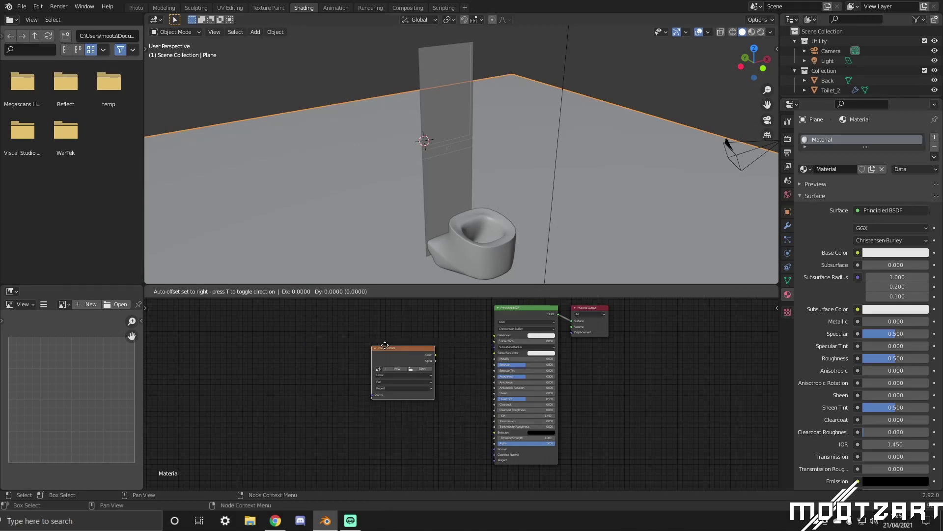
pyautogui.click(375, 313)
pyautogui.click(393, 337)
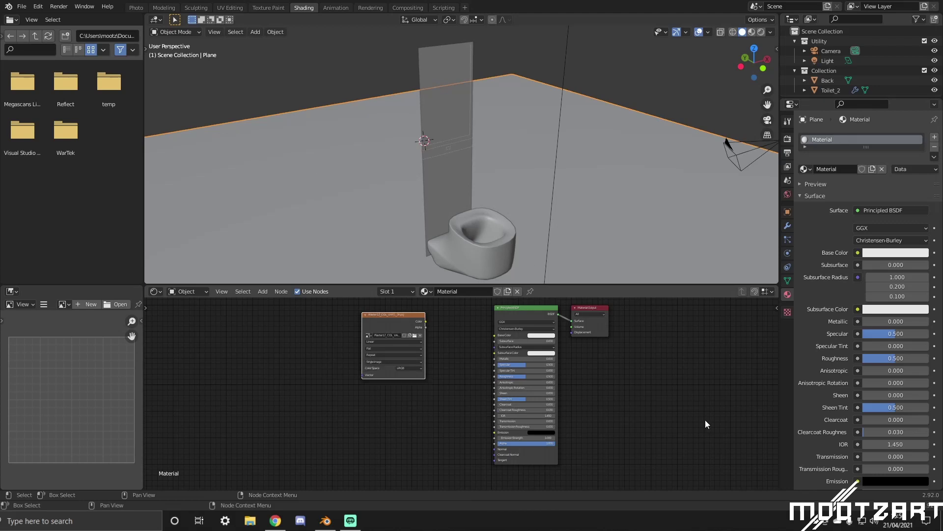
# Link the image Color to Base Color and feed a new Mapping node into its Vector.
pyautogui.moveTo(426, 321); pyautogui.dragTo(496, 336)
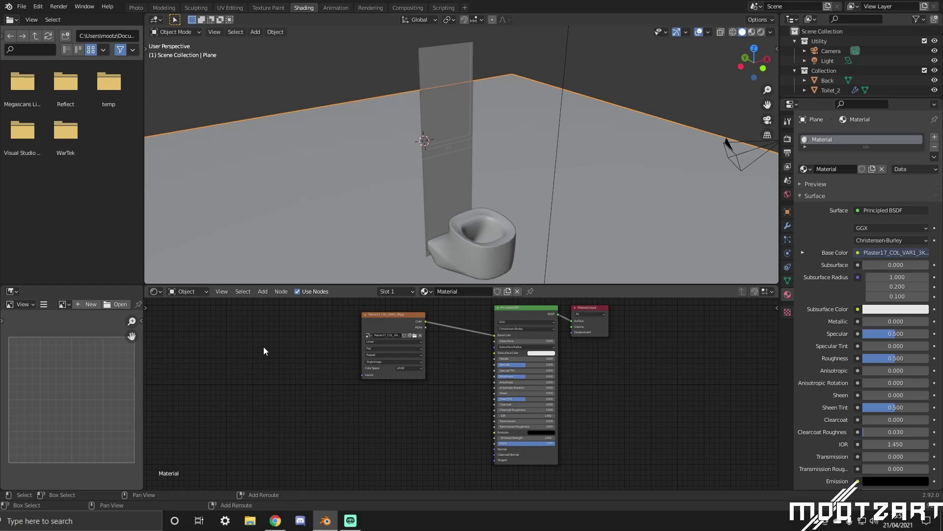
pyautogui.hotkey('shift', 'a')
pyautogui.click(263, 347)
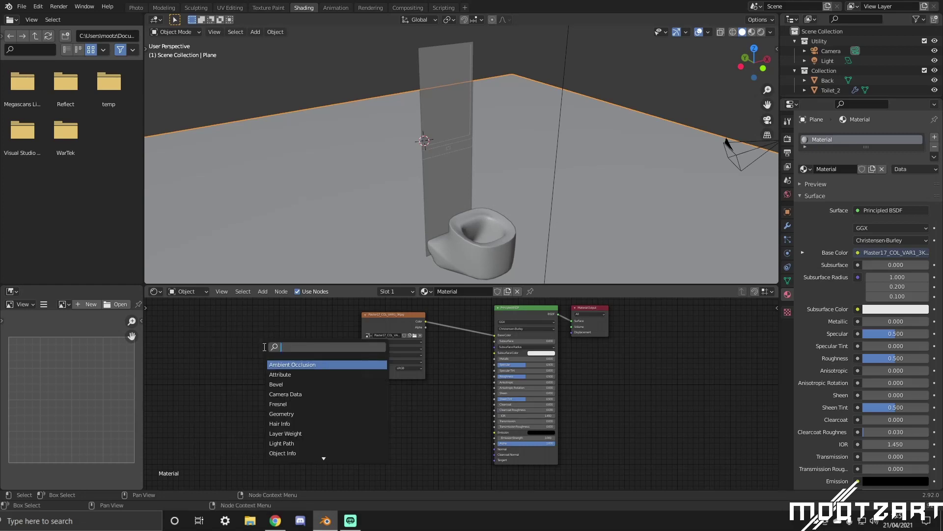
pyautogui.write('mapp')
pyautogui.press('Return')
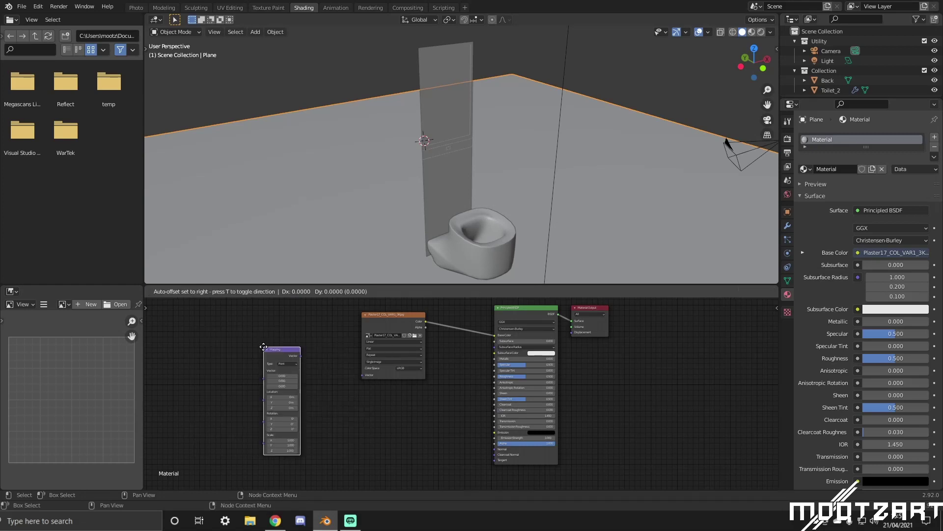
pyautogui.click(269, 337)
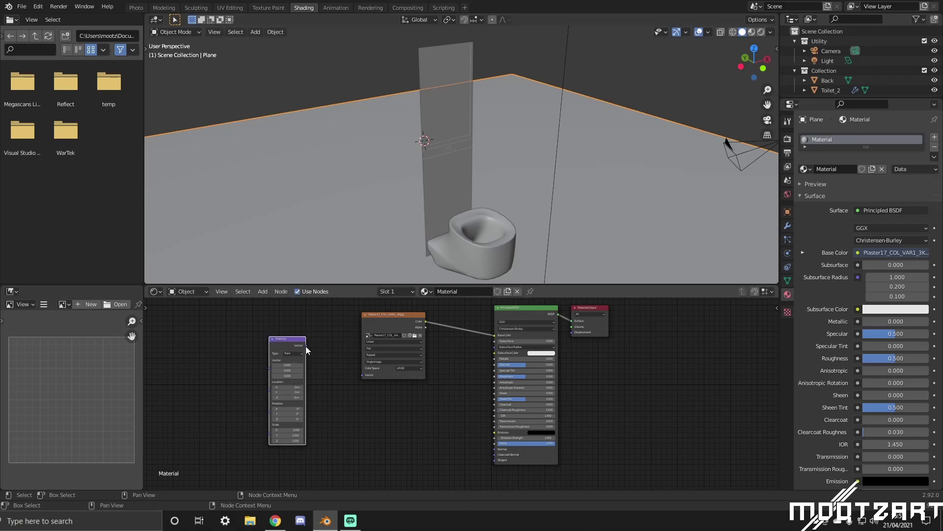
pyautogui.moveTo(305, 346); pyautogui.dragTo(362, 375)
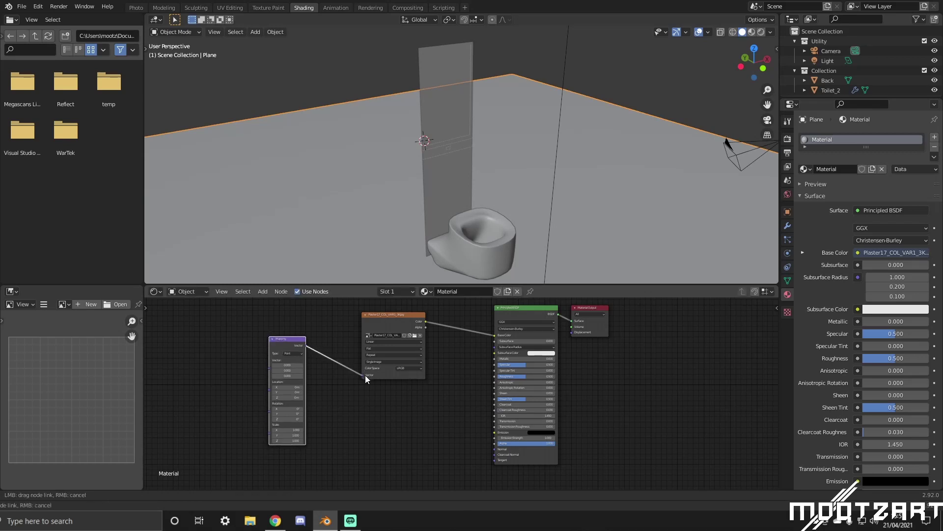
# Add a Texture Coordinate node and connect its UV output into the Mapping node.
pyautogui.hotkey('shift', 'a')
pyautogui.click(208, 345)
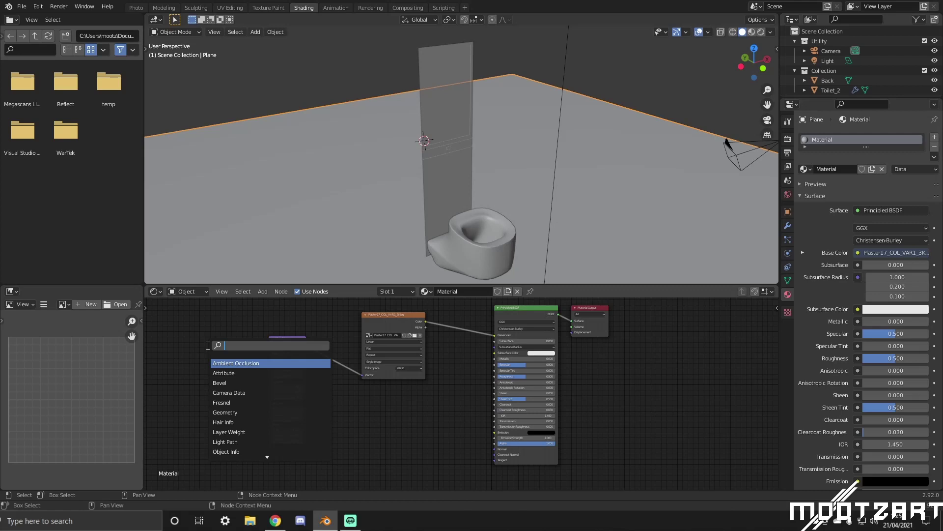
pyautogui.write('tex')
pyautogui.press('Return')
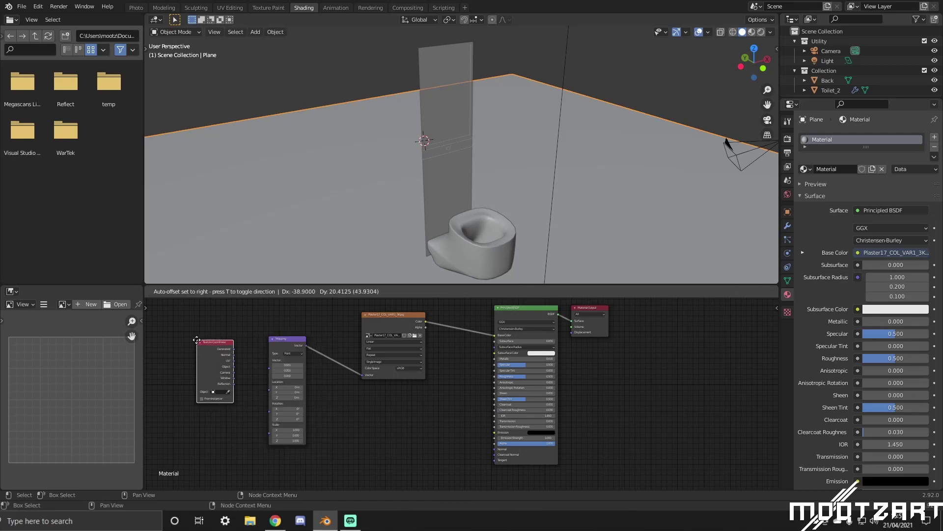
pyautogui.click(188, 340)
pyautogui.moveTo(224, 360); pyautogui.dragTo(243, 345)
pyautogui.click(273, 339)
# Collapse and align the texture nodes, and show the floor in Material Preview.
pyautogui.click(190, 342)
pyautogui.click(366, 314)
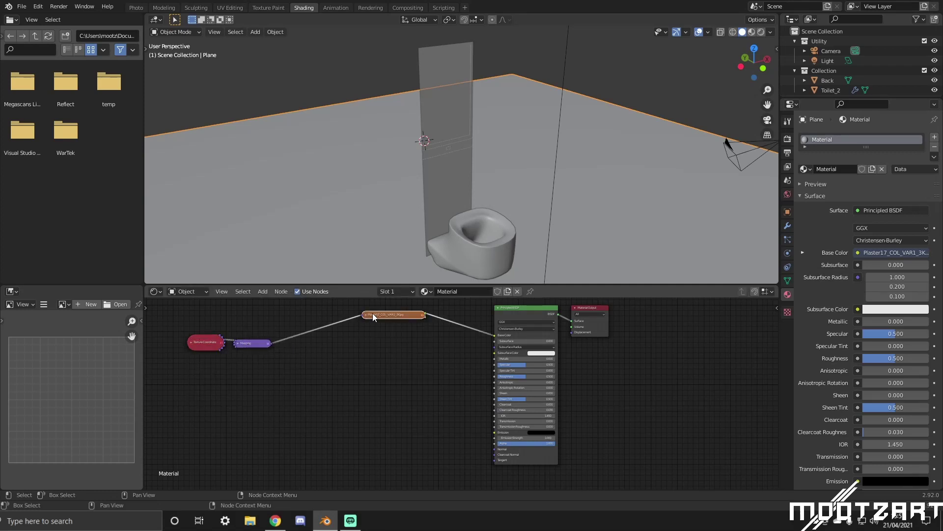
pyautogui.moveTo(380, 315); pyautogui.dragTo(368, 332)
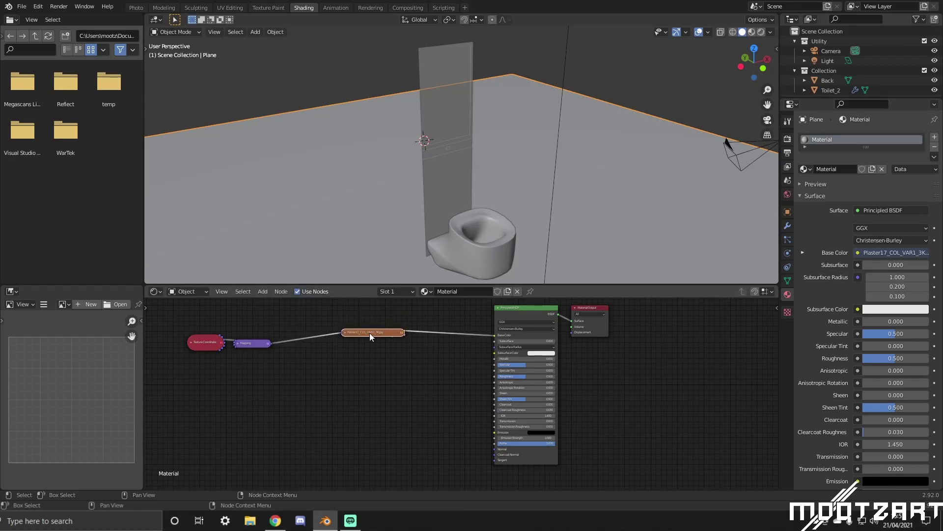
pyautogui.keyDown('shift'); pyautogui.moveTo(642, 145); pyautogui.dragTo(644, 59, button='middle'); pyautogui.keyUp('shift')
pyautogui.click(752, 32)
pyautogui.keyDown('shift'); pyautogui.moveTo(691, 145); pyautogui.dragTo(579, 116, button='middle'); pyautogui.keyUp('shift')
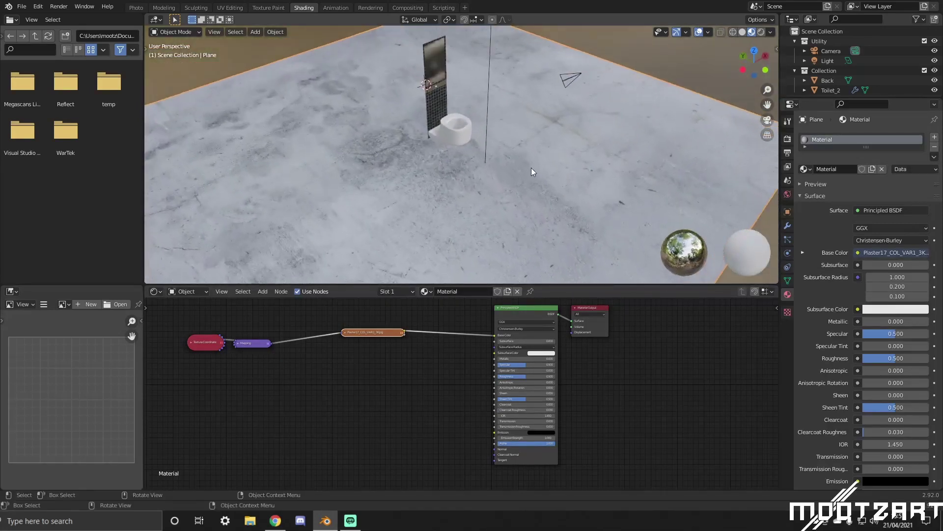
# Drop a duplicated image node onto the Base Color link and delete it, unlinking the plaster image.
pyautogui.scroll(3, 528, 165)
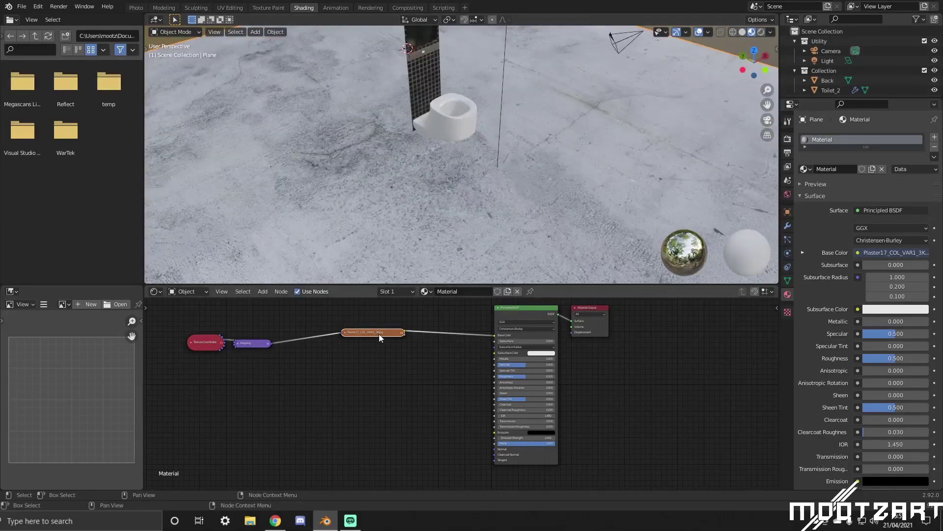
pyautogui.hotkey('shift', 'd')
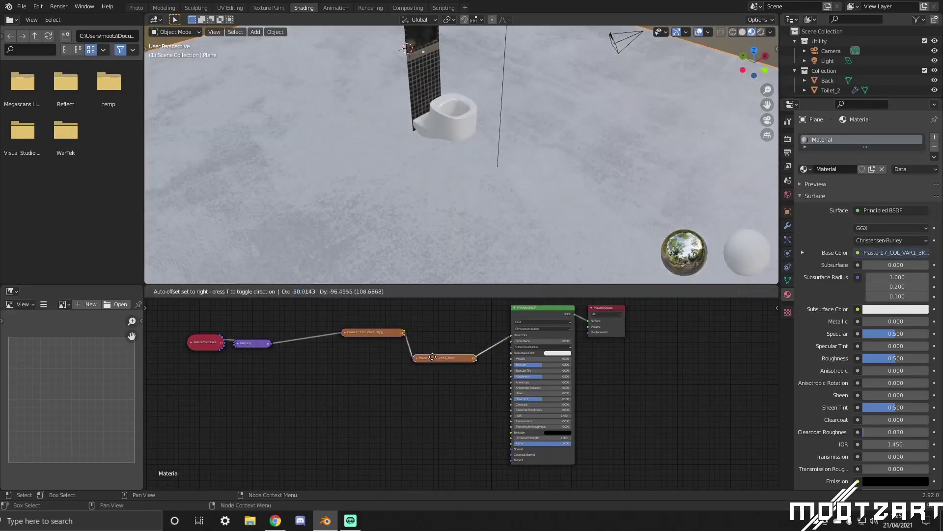
pyautogui.click(431, 336)
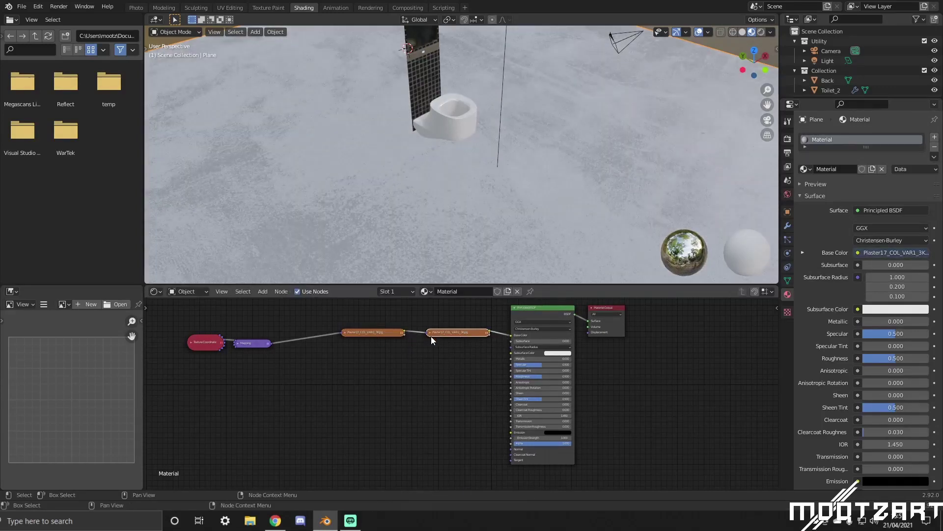
pyautogui.press('x')
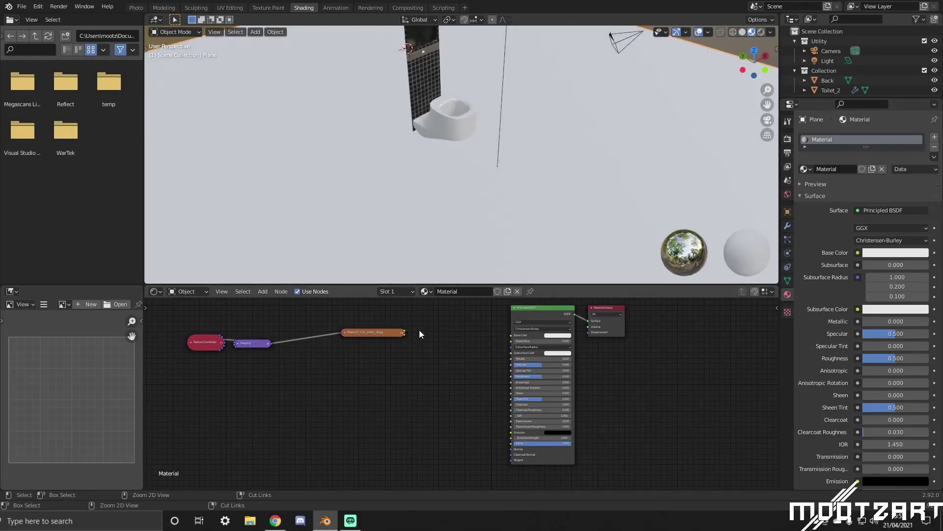
pyautogui.click(373, 334)
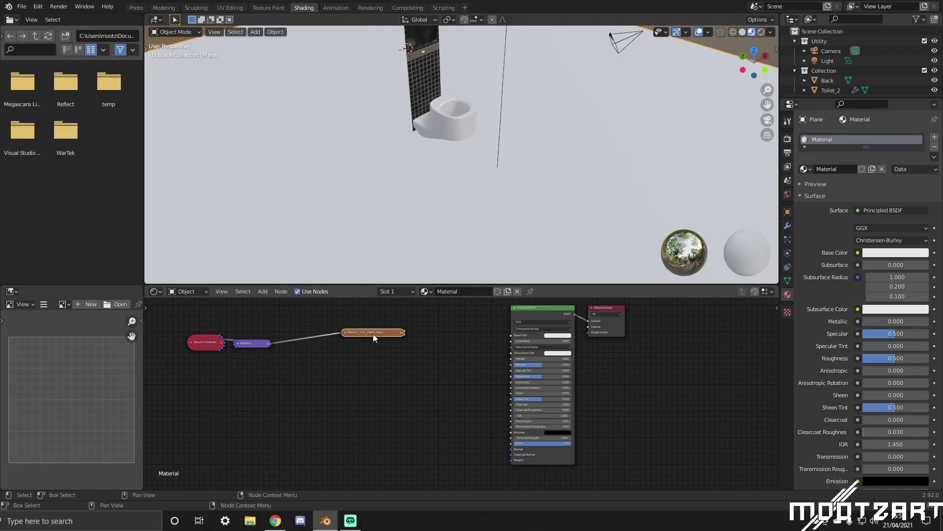
# Reconnect the Plaster17 colour image to Base Color and add a second image node below it.
pyautogui.hotkey('shift', 'd')
pyautogui.click(374, 365)
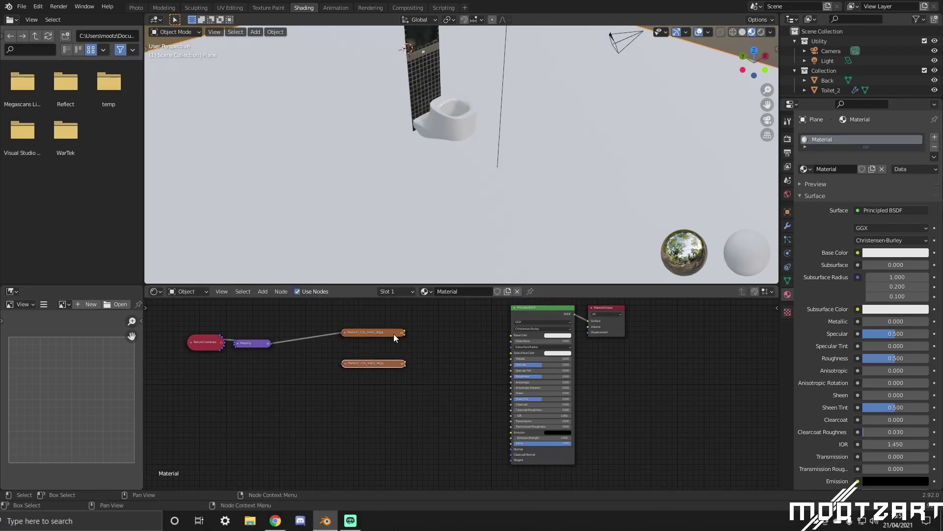
pyautogui.moveTo(403, 332); pyautogui.dragTo(511, 335)
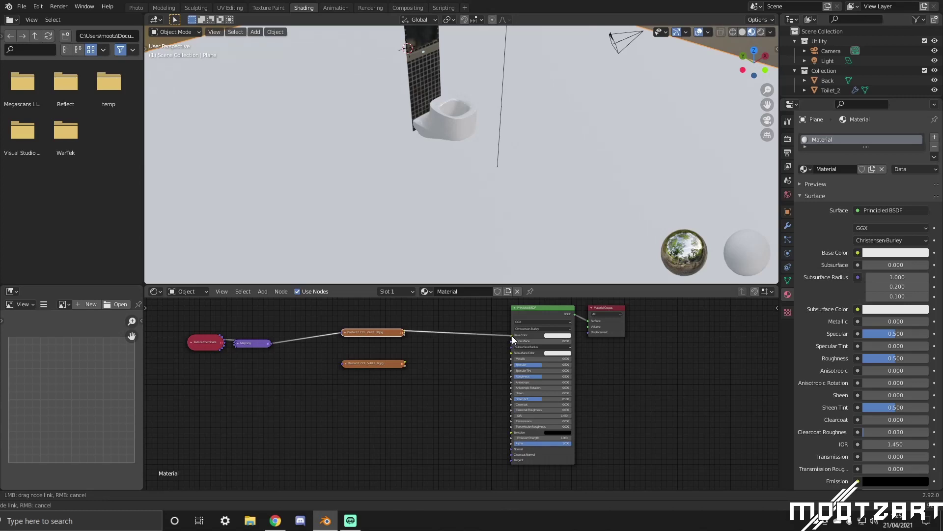
pyautogui.click(346, 363)
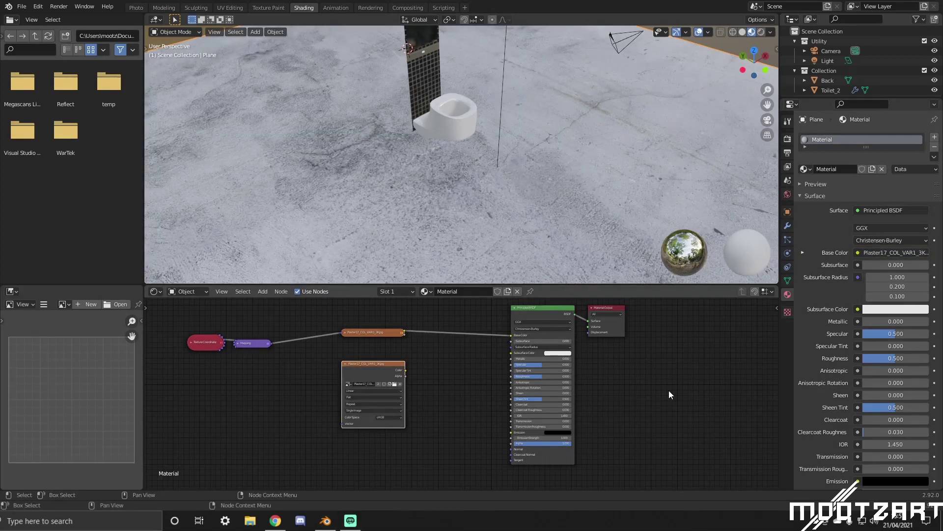
pyautogui.moveTo(373, 367); pyautogui.dragTo(362, 392)
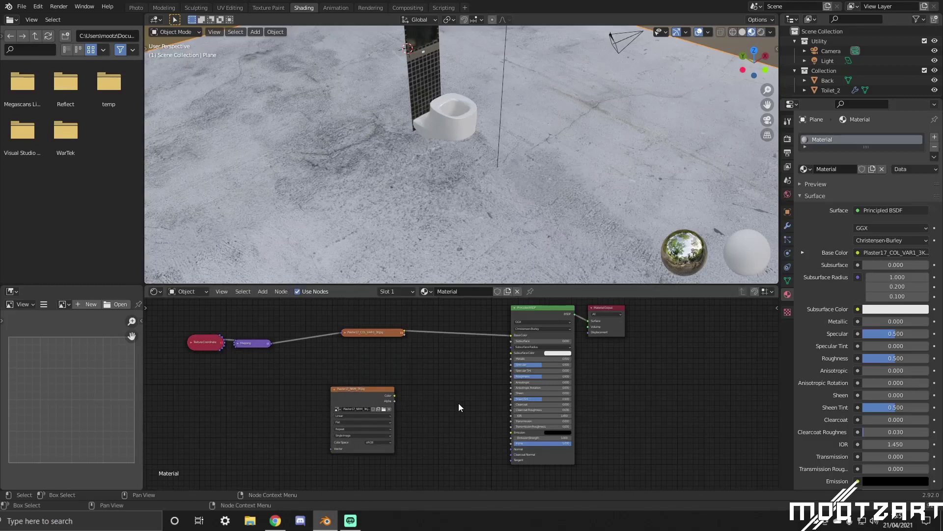
# Add a stray ColorRamp node and remove it again.
pyautogui.hotkey('shift', 'a')
pyautogui.moveTo(414, 458)
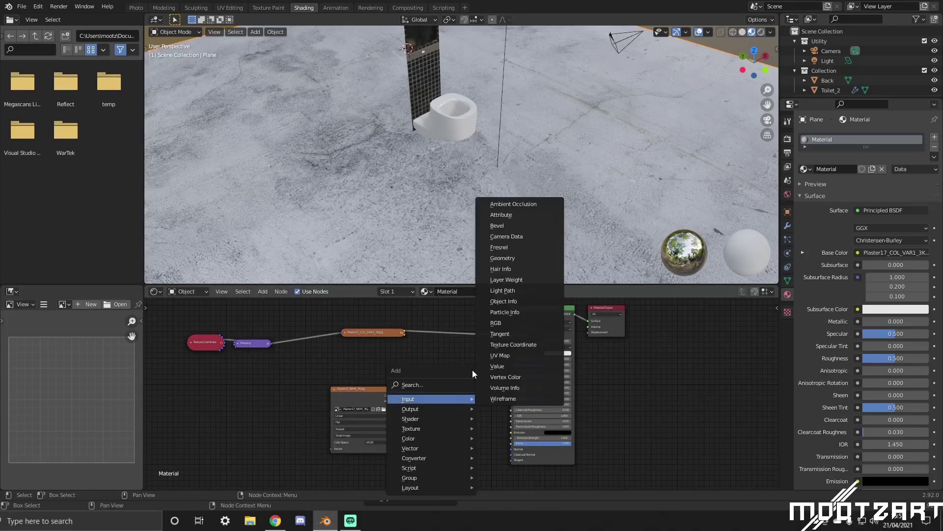
pyautogui.click(473, 370)
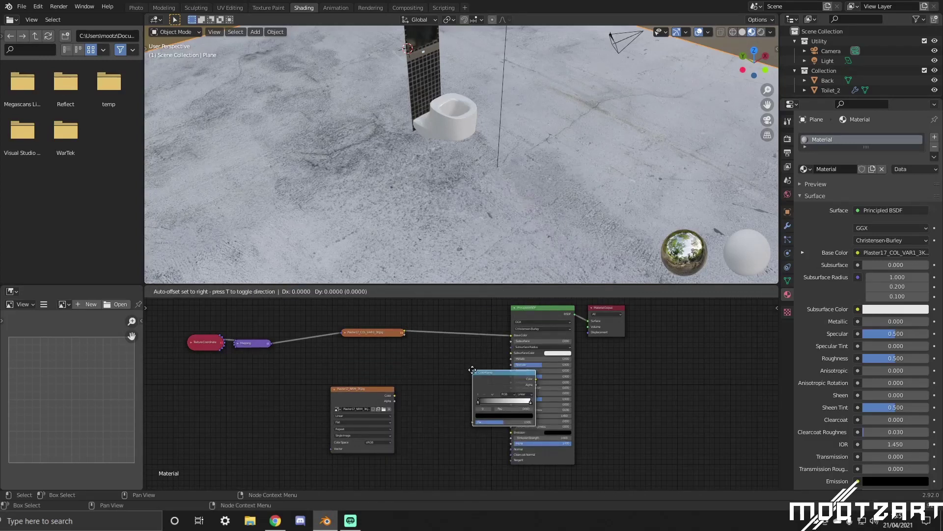
pyautogui.click(447, 373)
pyautogui.press('x')
# Add a Normal Map node and wire it into the shader's Normal input.
pyautogui.hotkey('shift', 'a')
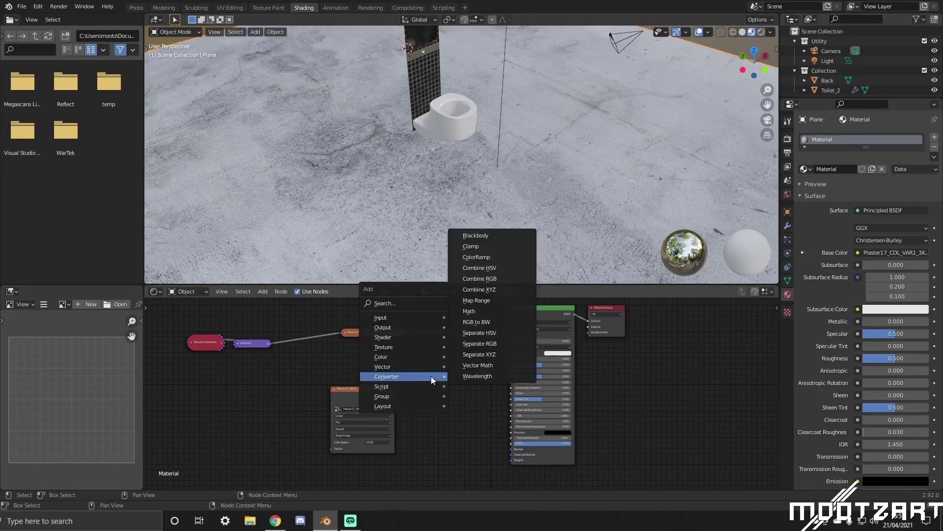
pyautogui.click(415, 304)
pyautogui.write('normal')
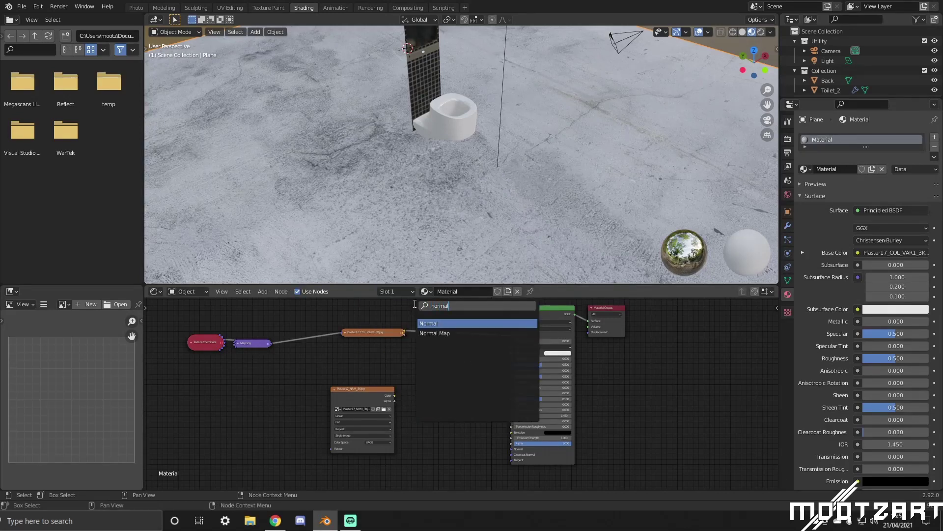
pyautogui.press('Down')
pyautogui.press('Return')
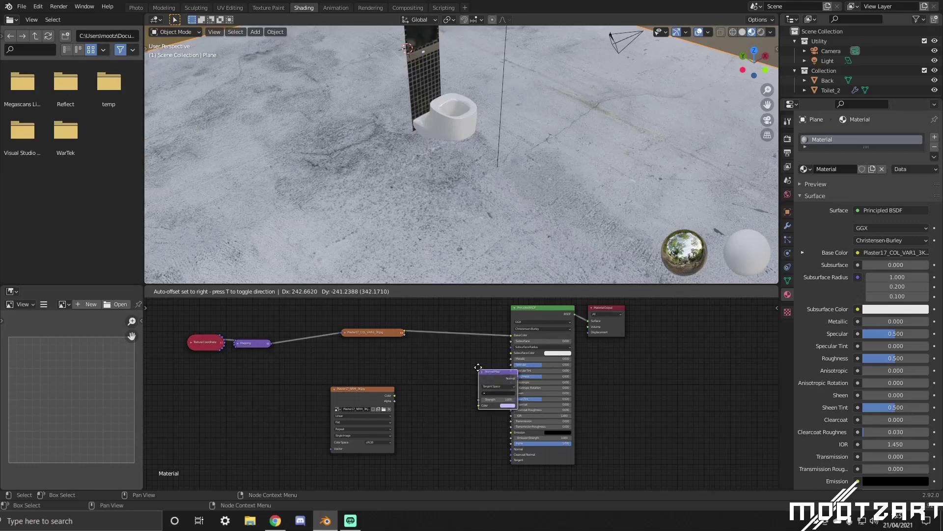
pyautogui.click(432, 398)
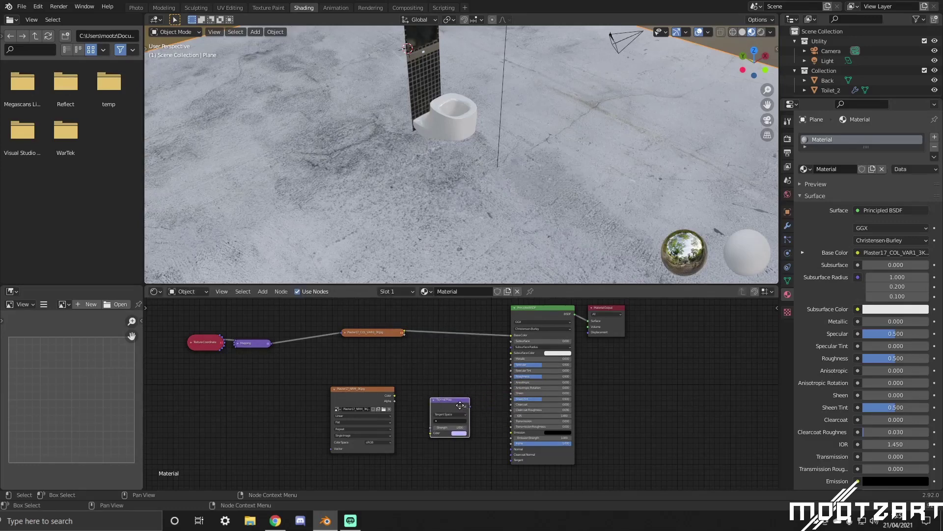
pyautogui.moveTo(457, 404); pyautogui.dragTo(478, 448)
pyautogui.click(440, 447)
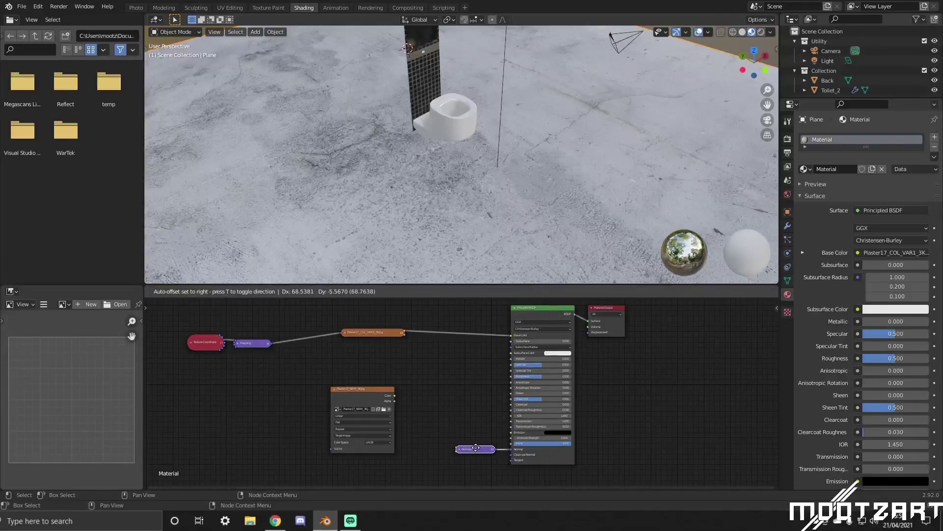
# Feed the Plaster17_NRM image into the Normal Map and raise Strength to about 2.7.
pyautogui.moveTo(394, 396); pyautogui.dragTo(458, 450)
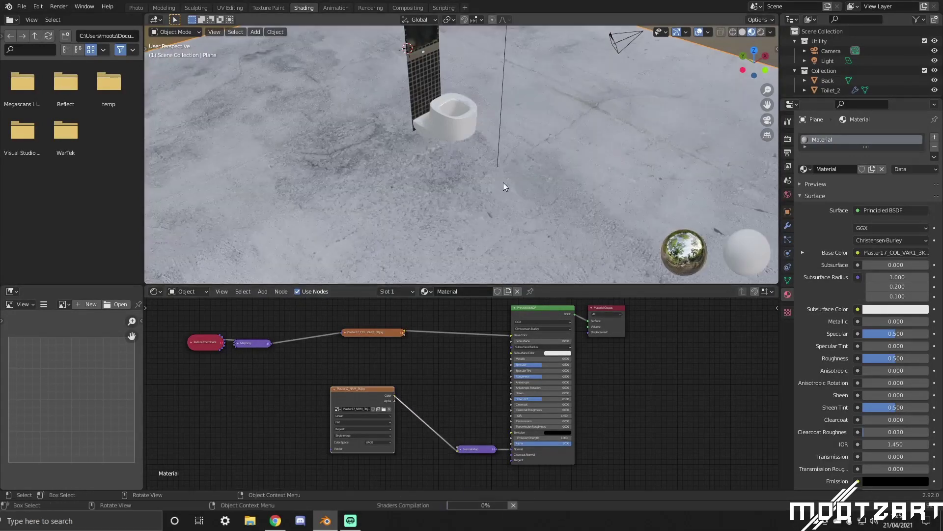
pyautogui.click(460, 449)
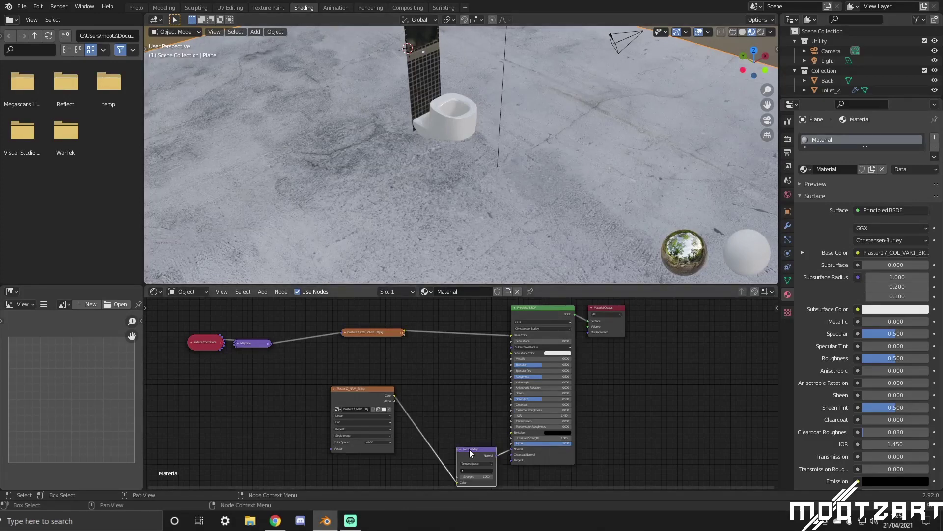
pyautogui.moveTo(476, 476)
pyautogui.mouseDown()
pyautogui.moveTo(506, 477)
pyautogui.moveTo(479, 476)
pyautogui.mouseUp()
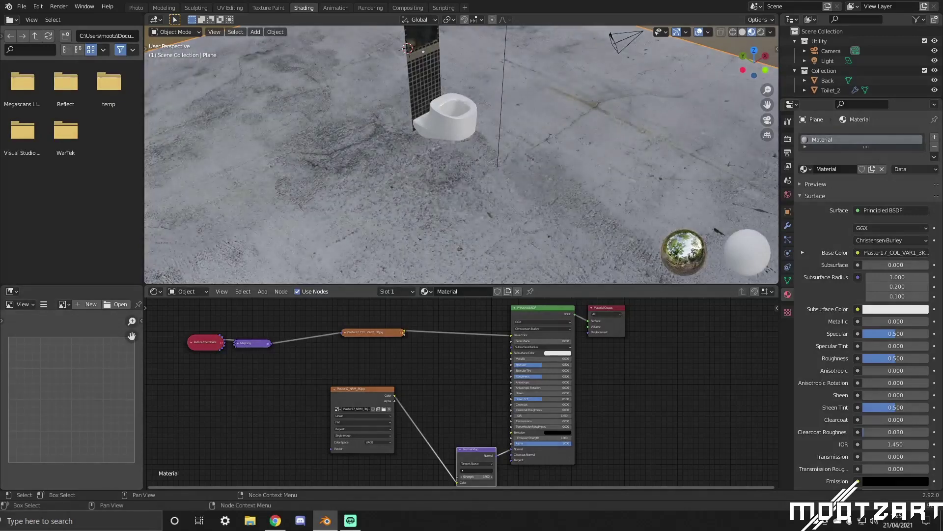
pyautogui.moveTo(472, 147); pyautogui.dragTo(473, 125, button='middle')
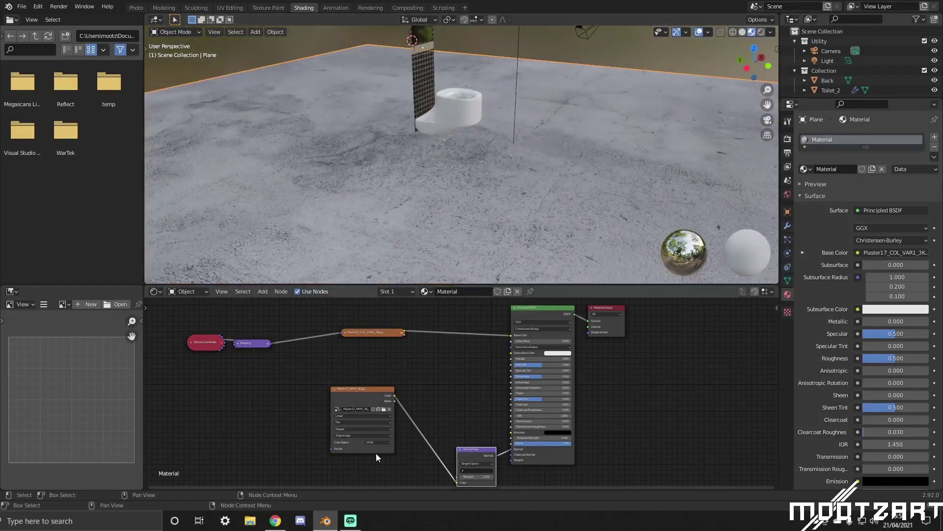
# Set the NRM image to Non-Color and drive it from the shared Mapping node.
pyautogui.moveTo(332, 449); pyautogui.dragTo(270, 343)
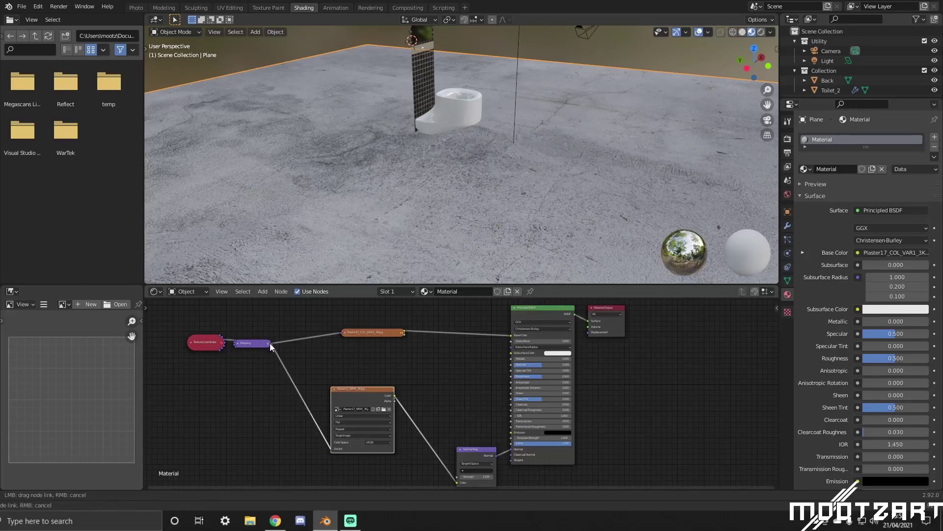
pyautogui.click(379, 441)
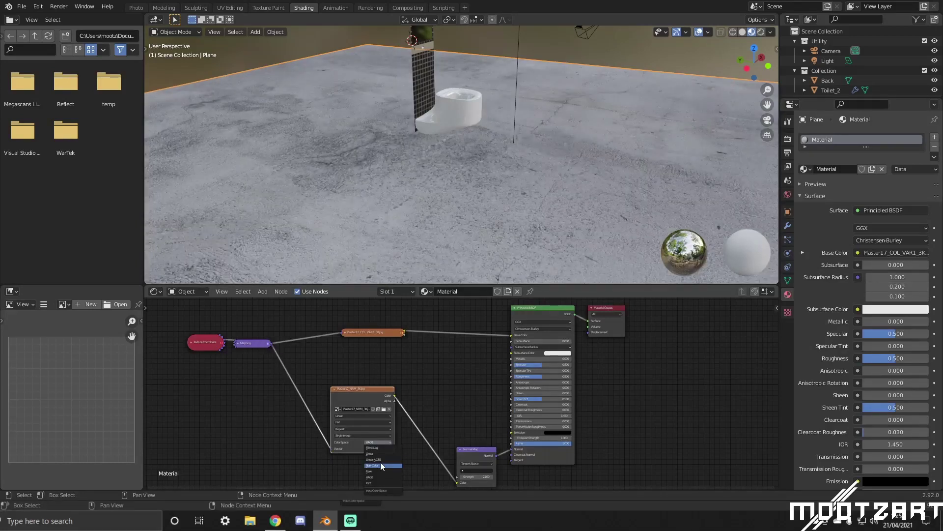
pyautogui.click(379, 465)
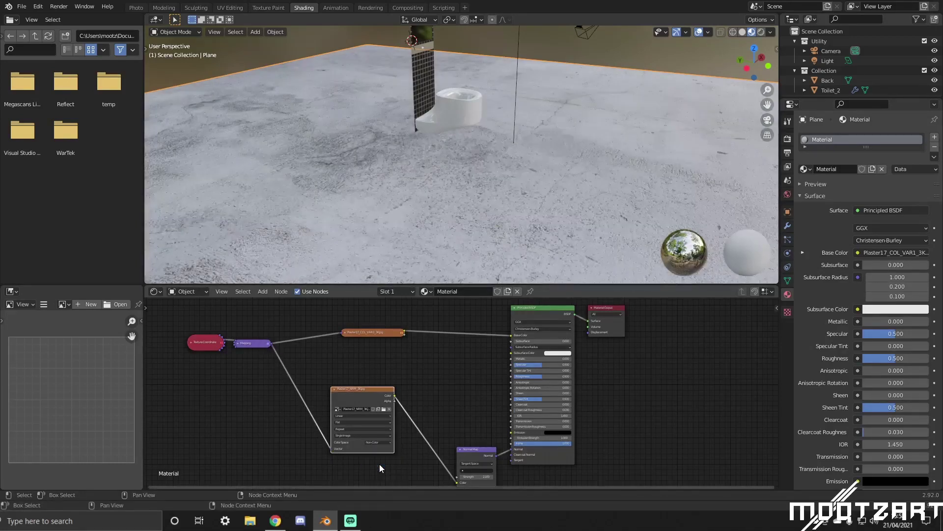
pyautogui.click(334, 391)
pyautogui.moveTo(363, 390); pyautogui.dragTo(378, 479)
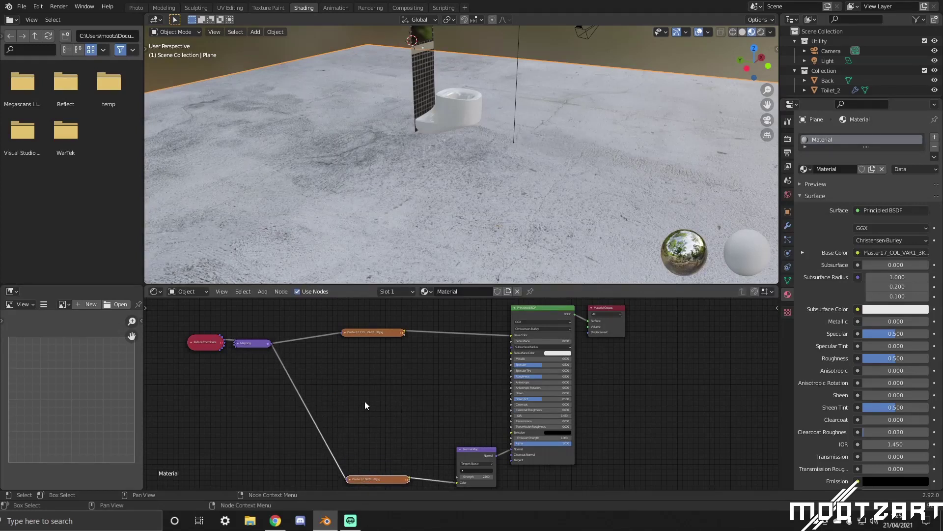
pyautogui.click(371, 332)
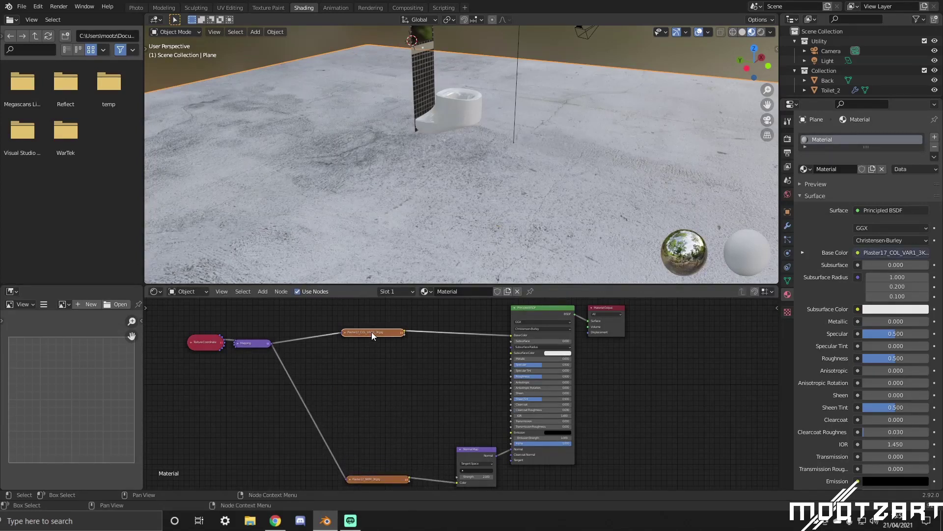
# Add a Non-Color Plaster17_GLOSS_3K image, fed by Mapping, into the shader's Roughness.
pyautogui.hotkey('shift', 'd')
pyautogui.click(373, 389)
pyautogui.click(346, 389)
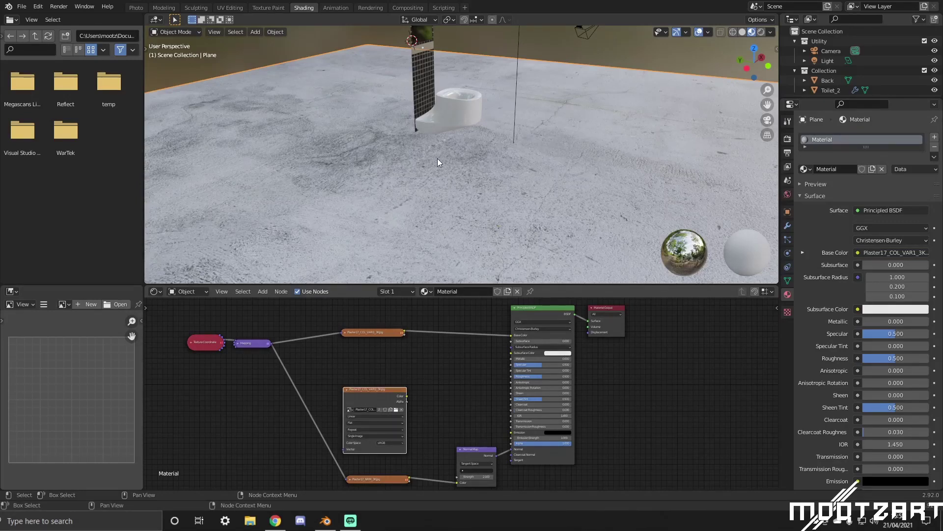
pyautogui.moveTo(712, 415); pyautogui.dragTo(334, 358)
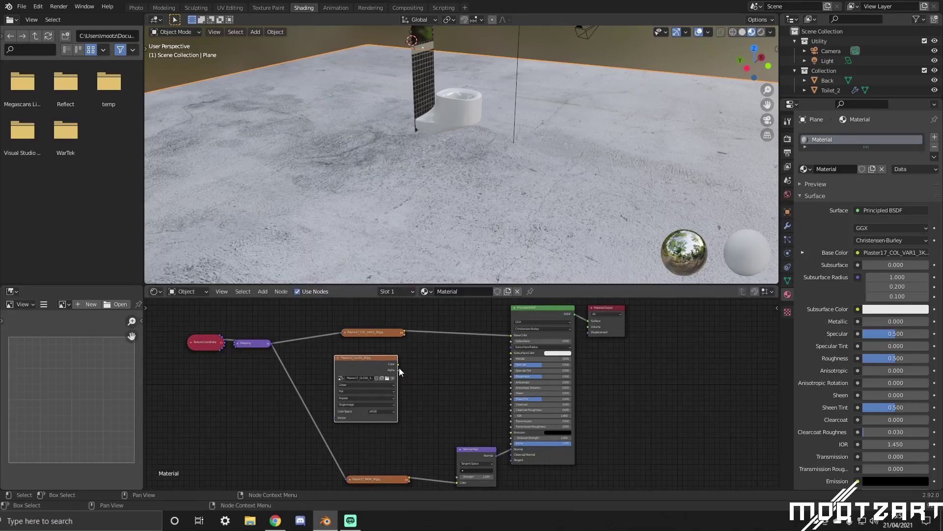
pyautogui.moveTo(397, 369); pyautogui.dragTo(512, 376)
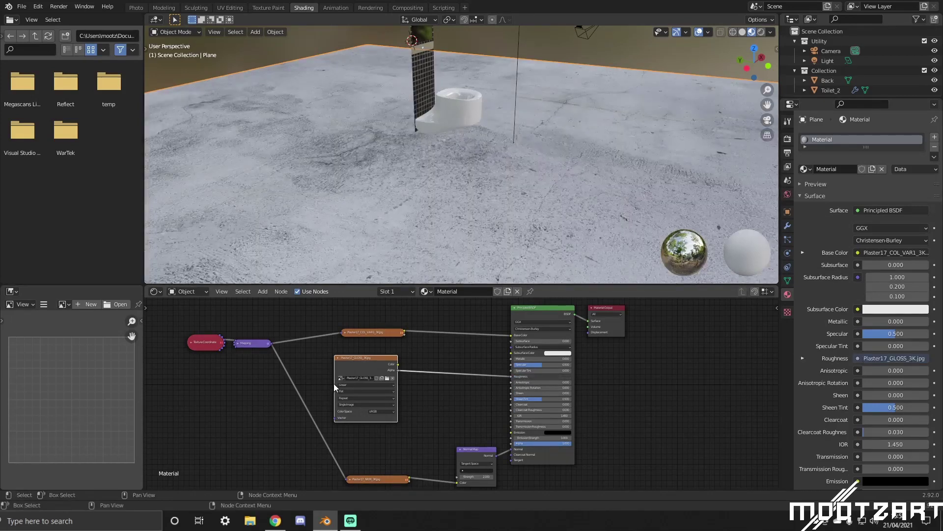
pyautogui.click(378, 411)
pyautogui.moveTo(335, 418); pyautogui.dragTo(272, 344)
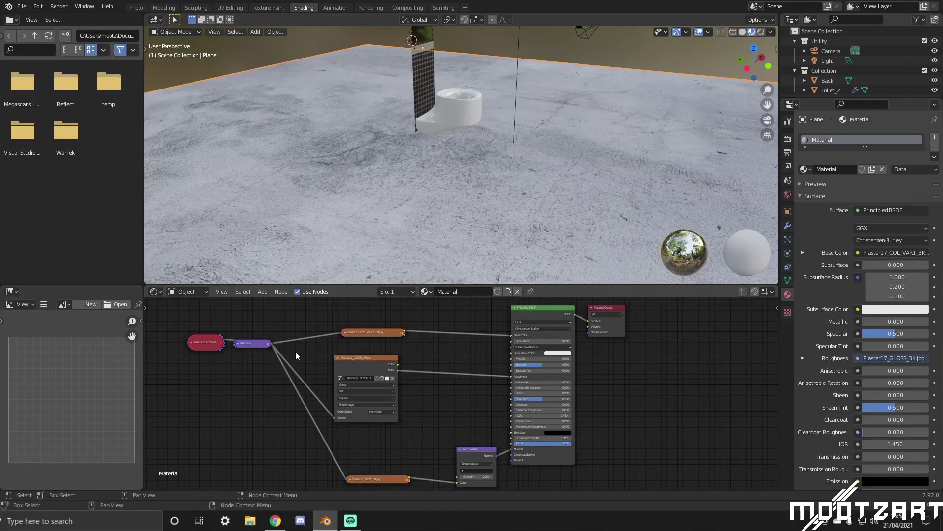
pyautogui.click(338, 358)
pyautogui.moveTo(360, 359); pyautogui.dragTo(363, 377)
pyautogui.click(238, 344)
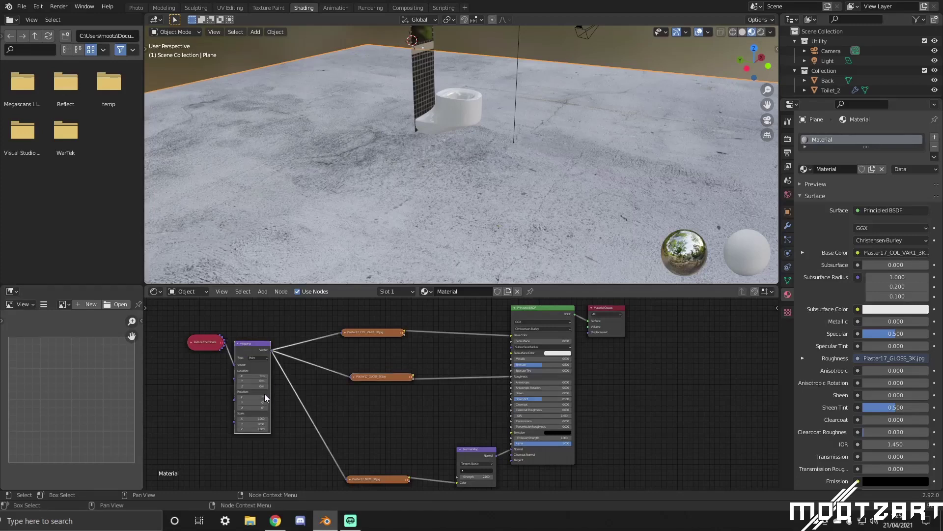
# Set the Mapping node's Scale X and Y to 10.
pyautogui.click(256, 418)
pyautogui.write('10')
pyautogui.press('Tab')
pyautogui.write('10')
pyautogui.press('Return')
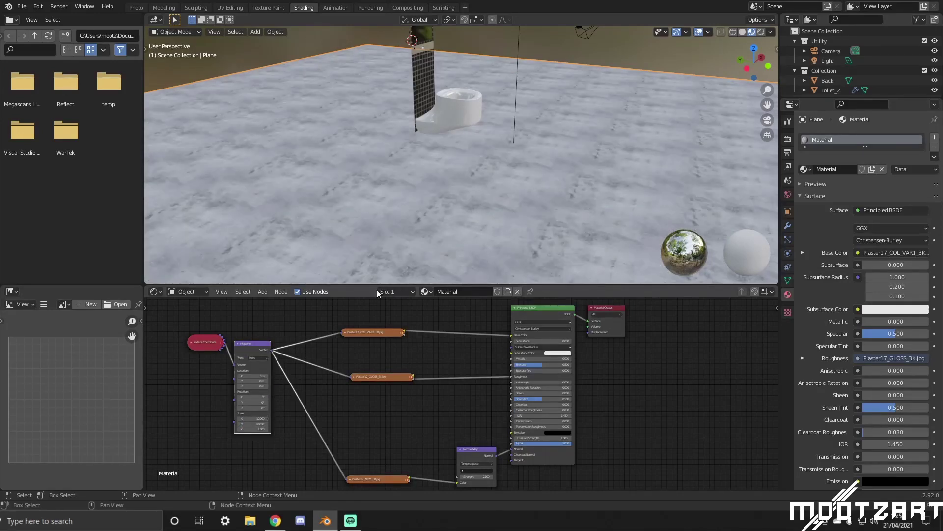
pyautogui.scroll(8, 581, 160)
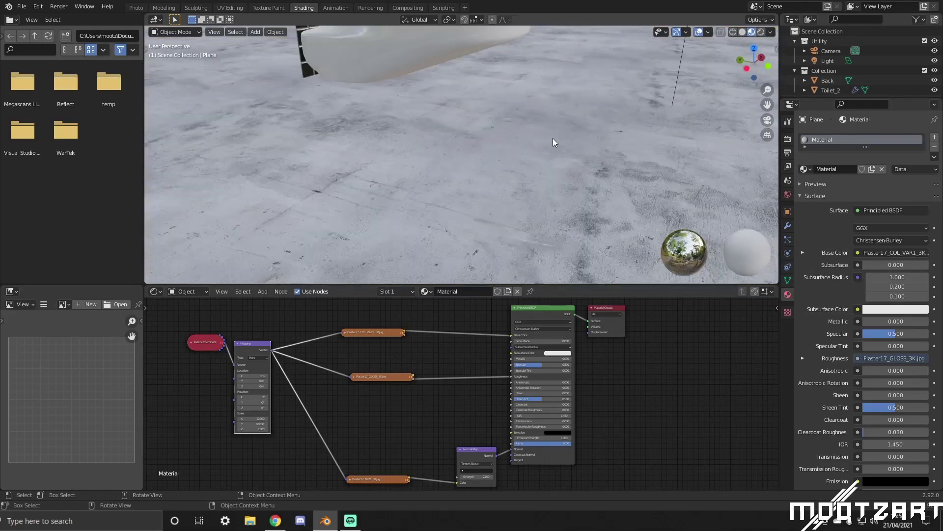
pyautogui.moveTo(530, 143); pyautogui.dragTo(498, 218, button='middle')
pyautogui.scroll(2, 419, 118)
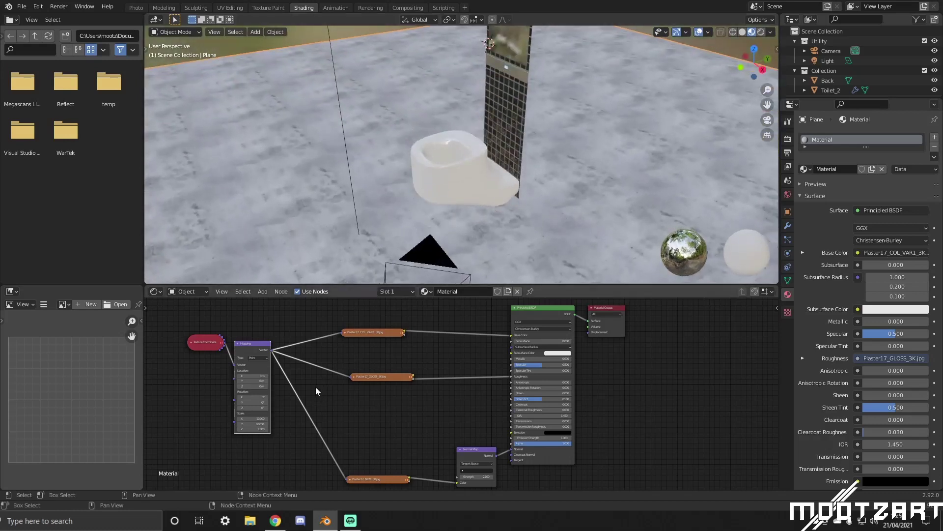
# Change the Mapping Scale to X 100 and Y 5, then check the whole floor.
pyautogui.doubleClick(253, 419)
pyautogui.write('100')
pyautogui.press('Tab')
pyautogui.write('5')
pyautogui.press('Return')
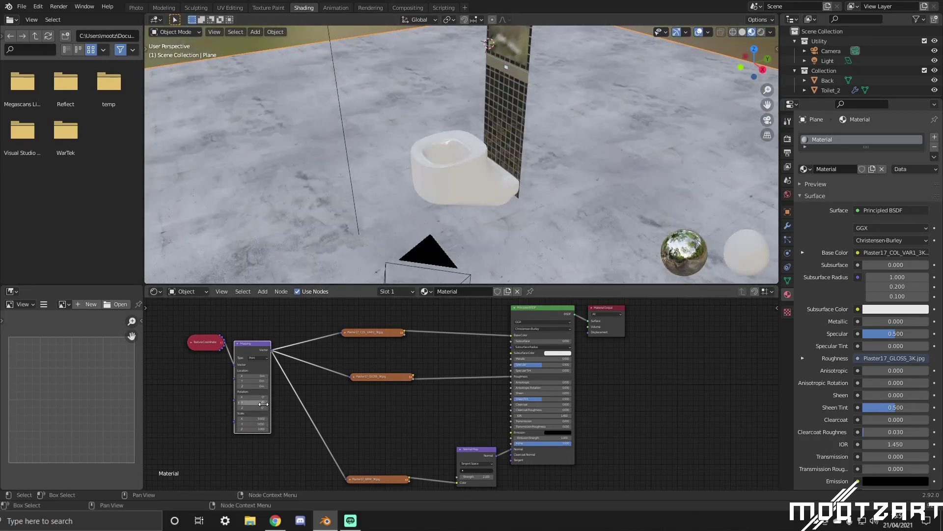
pyautogui.moveTo(458, 135); pyautogui.dragTo(526, 175, button='middle')
pyautogui.scroll(-6, 596, 143)
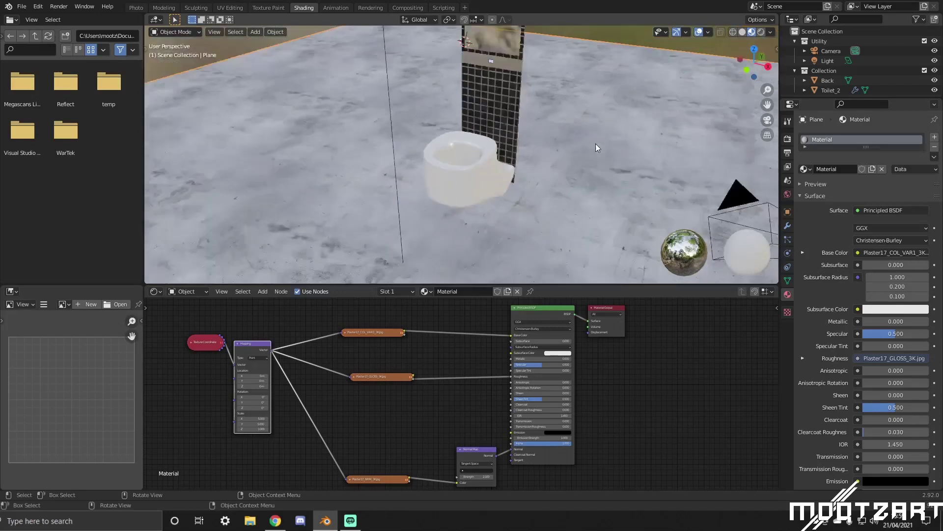
pyautogui.scroll(-6, 593, 137)
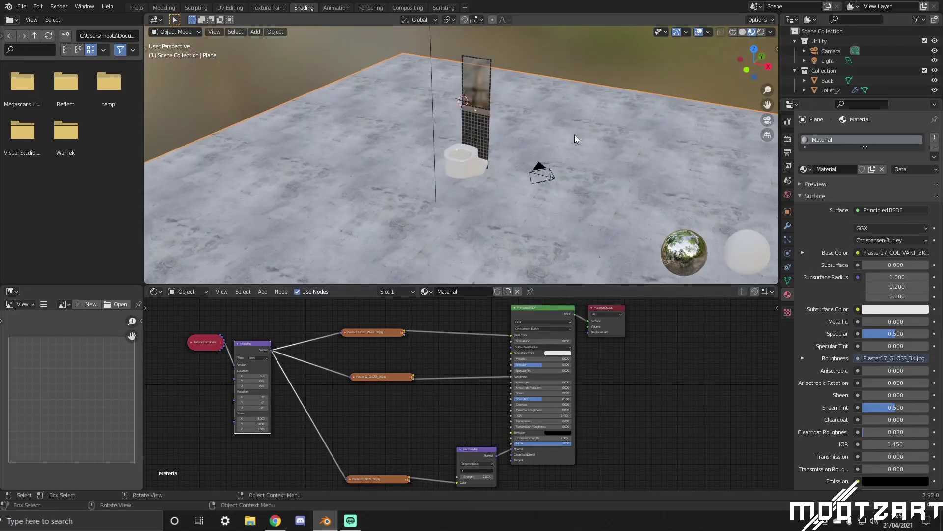
pyautogui.moveTo(574, 142)
pyautogui.mouseDown(button='middle')
pyautogui.moveTo(531, 140)
pyautogui.moveTo(558, 180)
pyautogui.moveTo(555, 173)
pyautogui.mouseUp(button='middle')
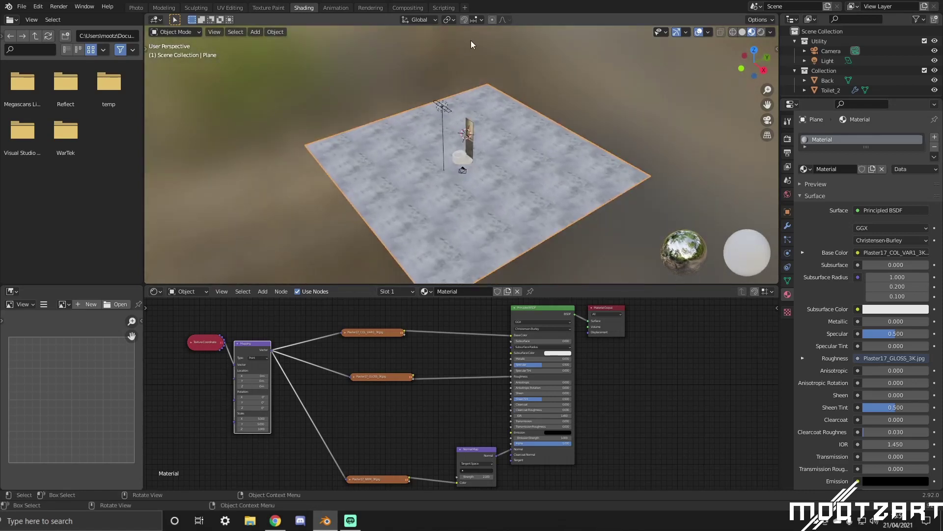
# In Object Mode, stand the plaster plane upright by rotating it 90° about X.
pyautogui.click(164, 8)
pyautogui.press('Tab')
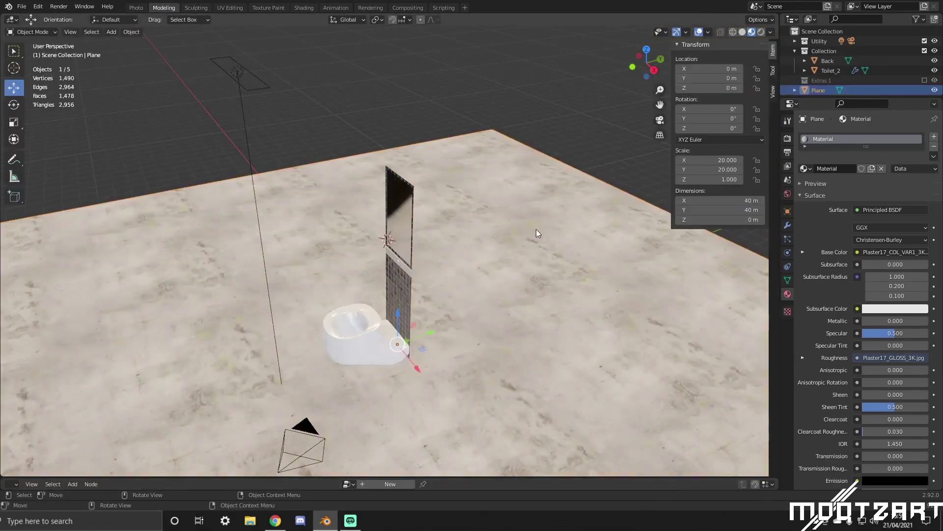
pyautogui.scroll(-3, 526, 286)
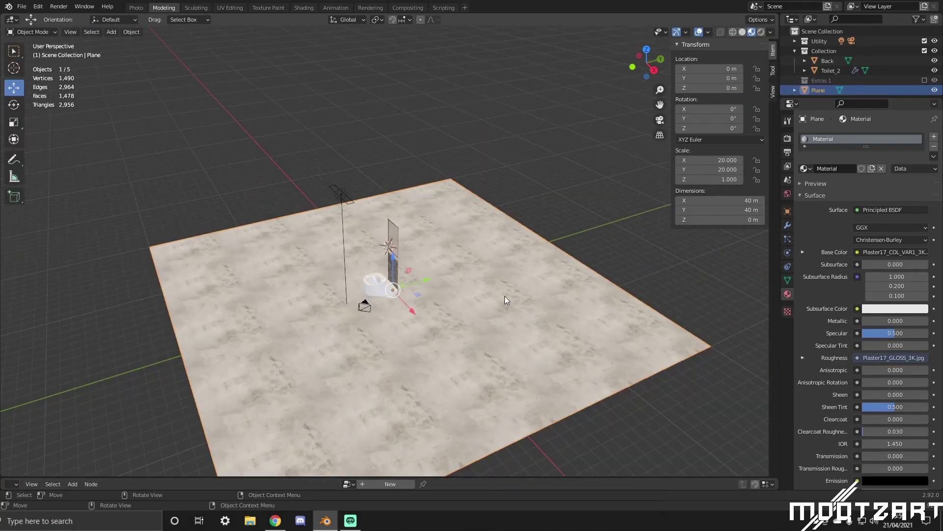
pyautogui.write('r90')
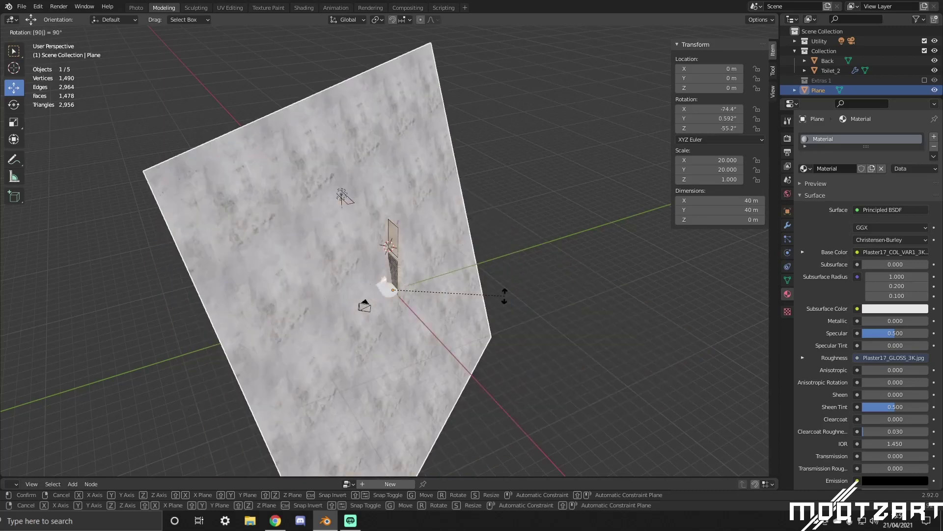
pyautogui.press('Return')
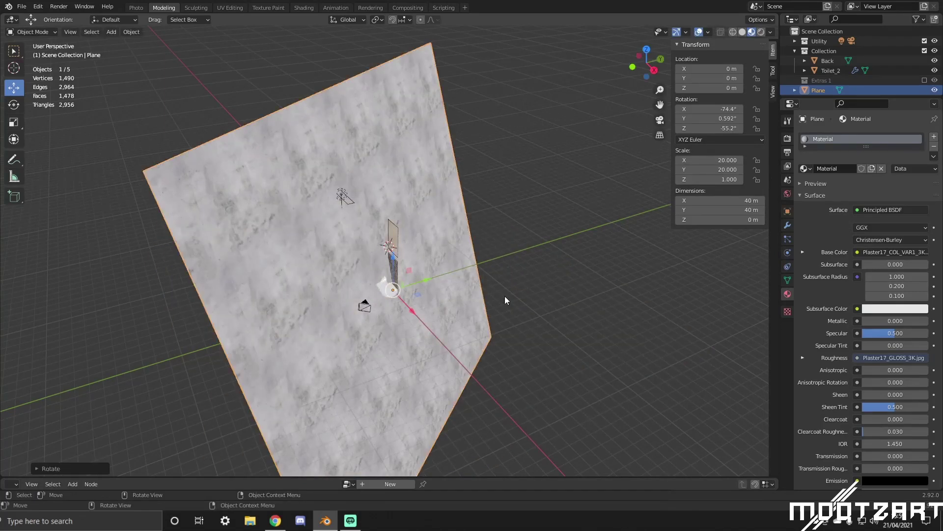
pyautogui.hotkey('ctrl', 'z')
pyautogui.press('r')
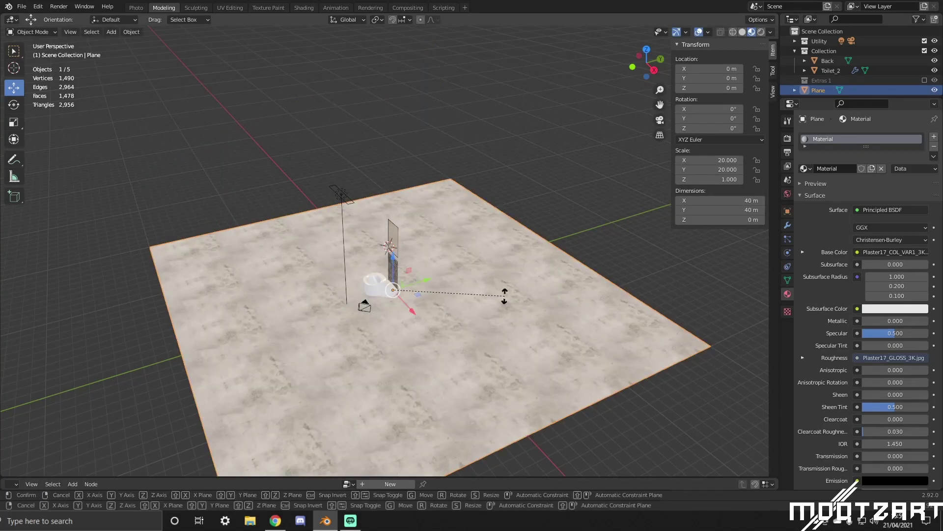
pyautogui.write('y')
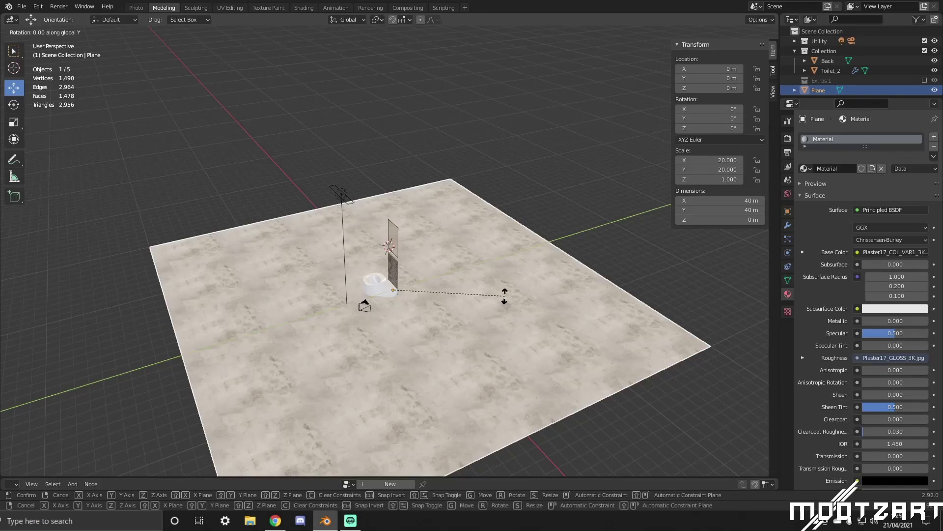
pyautogui.write('90')
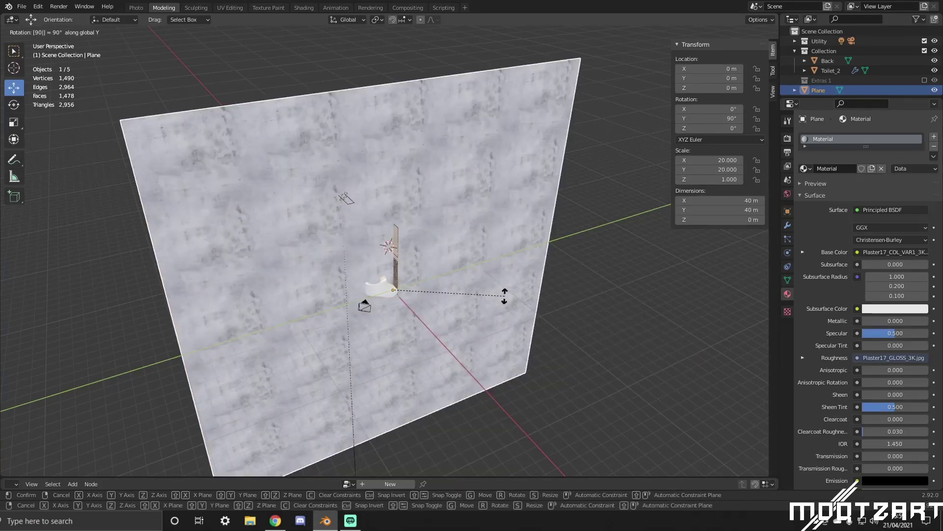
pyautogui.write('x')
pyautogui.press('Return')
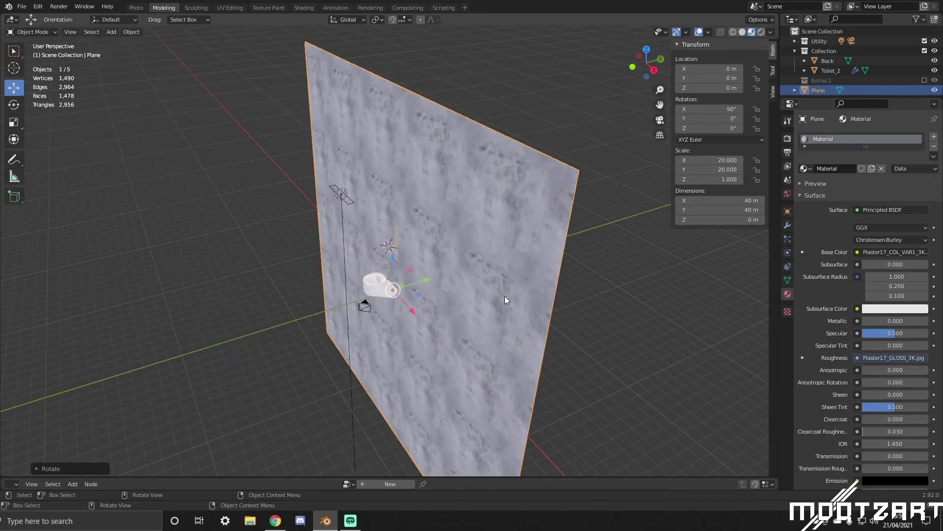
# Nudge the upright plane along Y and scale it down to 13 m.
pyautogui.scroll(3, 447, 265)
pyautogui.scroll(2, 443, 280)
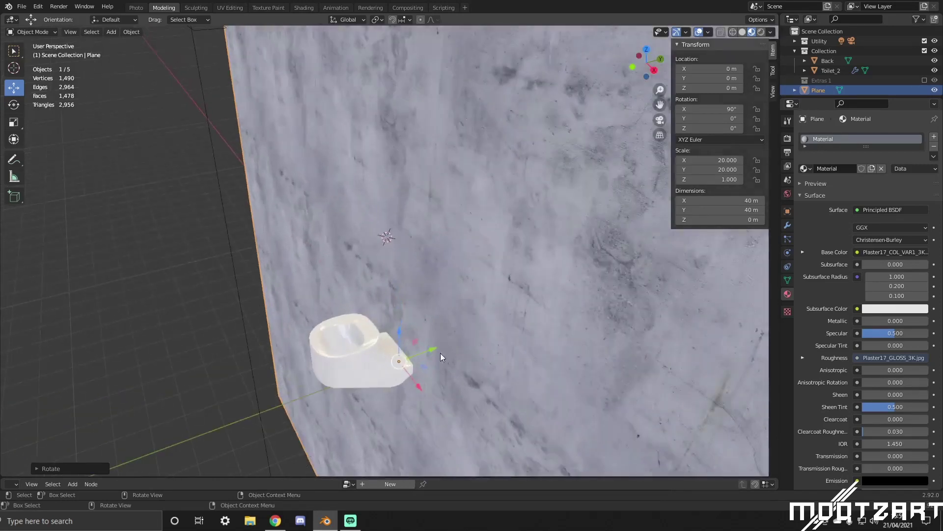
pyautogui.press('g')
pyautogui.press('y')
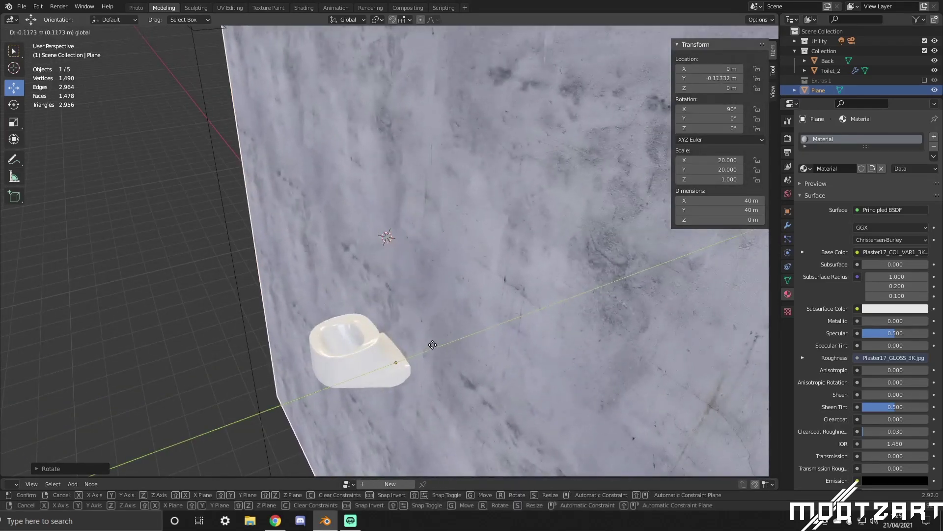
pyautogui.click(501, 308)
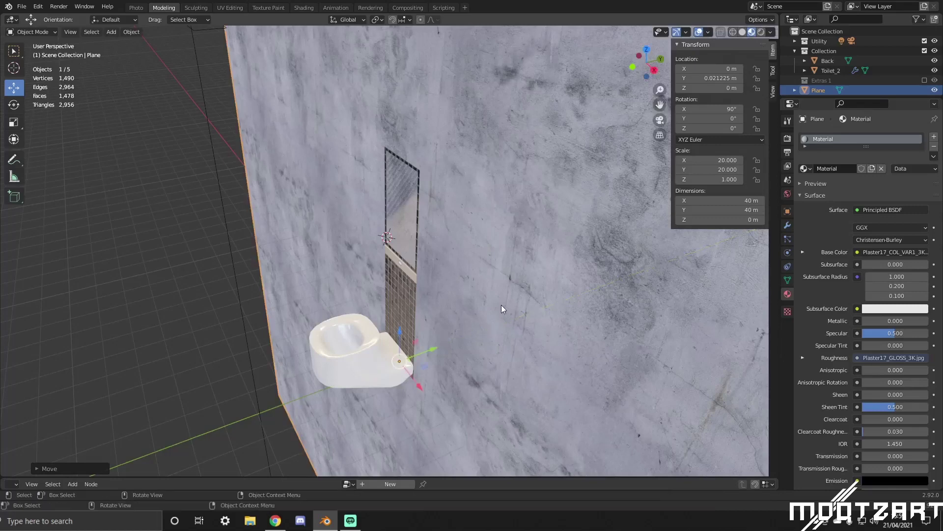
pyautogui.moveTo(501, 308); pyautogui.dragTo(521, 270, button='middle')
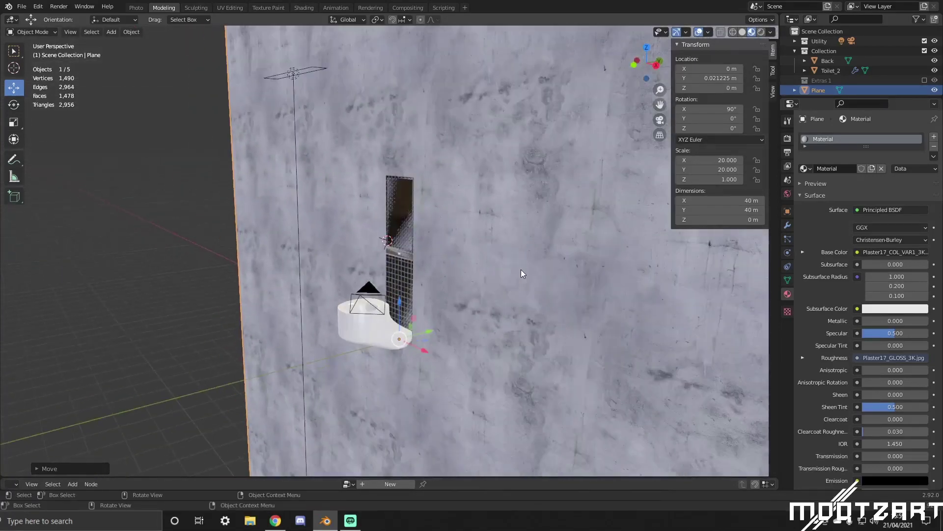
pyautogui.scroll(-3, 521, 270)
pyautogui.scroll(5, 521, 268)
pyautogui.press('s')
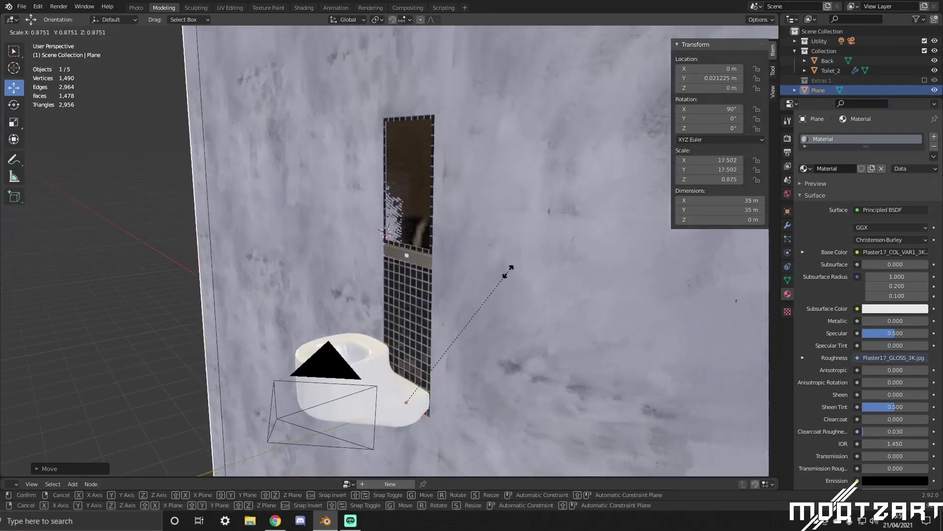
pyautogui.click(413, 353)
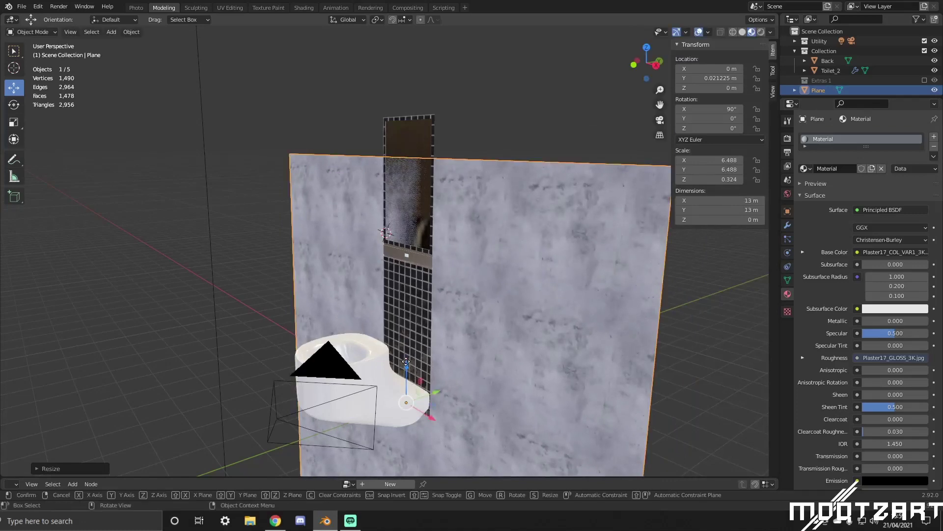
# Raise the wall to 6.5 m so its base meets the ground, then reselect it.
pyautogui.moveTo(406, 362); pyautogui.dragTo(501, 197)
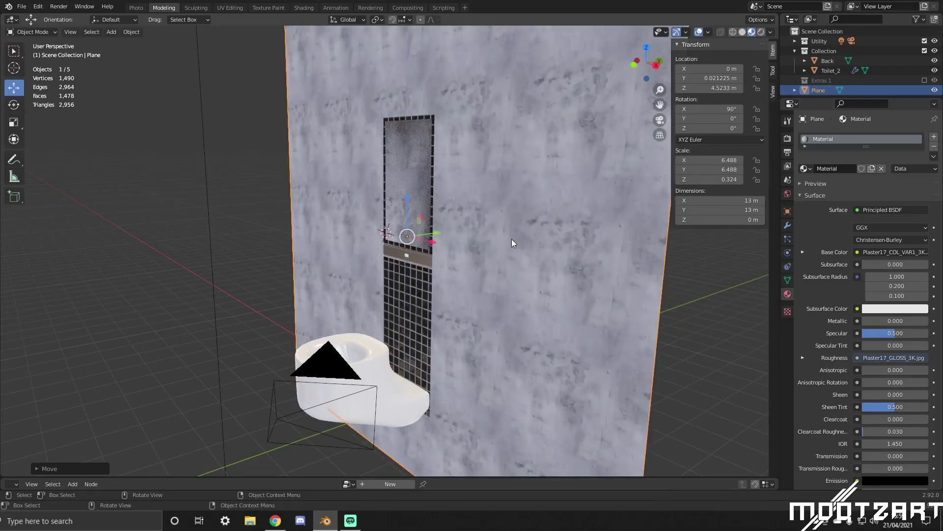
pyautogui.press('KP_1')
pyautogui.moveTo(576, 214); pyautogui.dragTo(594, 247, button='middle')
pyautogui.press('KP_1')
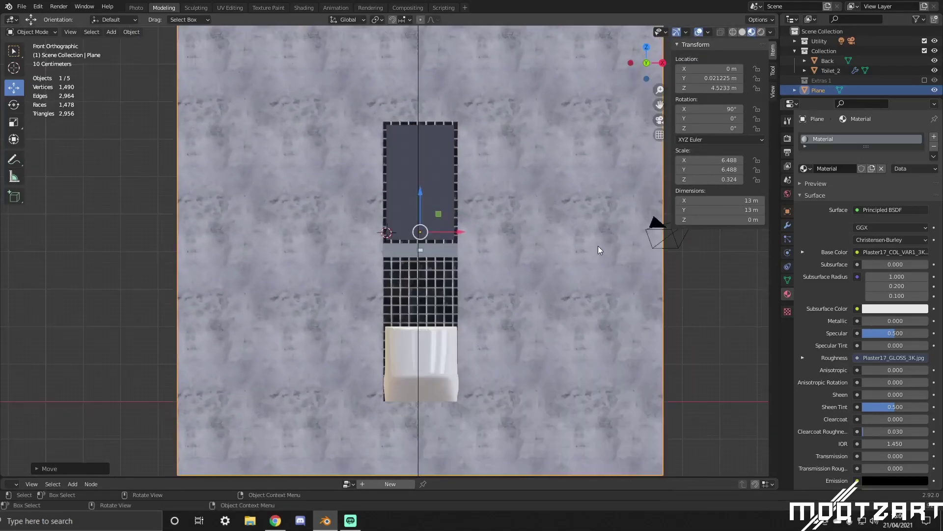
pyautogui.moveTo(421, 191); pyautogui.dragTo(429, 121)
pyautogui.moveTo(429, 126); pyautogui.dragTo(390, 205, button='middle')
pyautogui.scroll(1, 243, 219)
pyautogui.click(243, 219)
pyautogui.scroll(-3, 290, 216)
pyautogui.scroll(3, 285, 225)
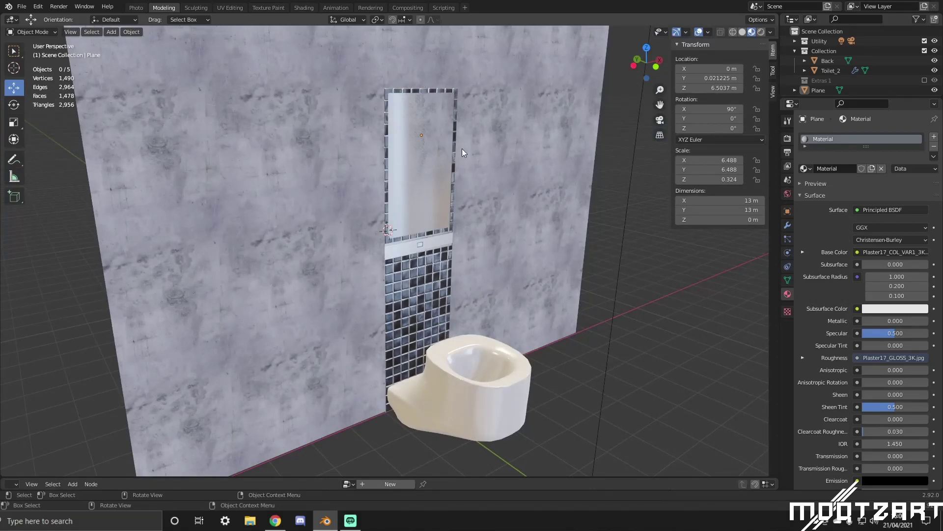
pyautogui.moveTo(464, 371); pyautogui.dragTo(316, 270, button='middle')
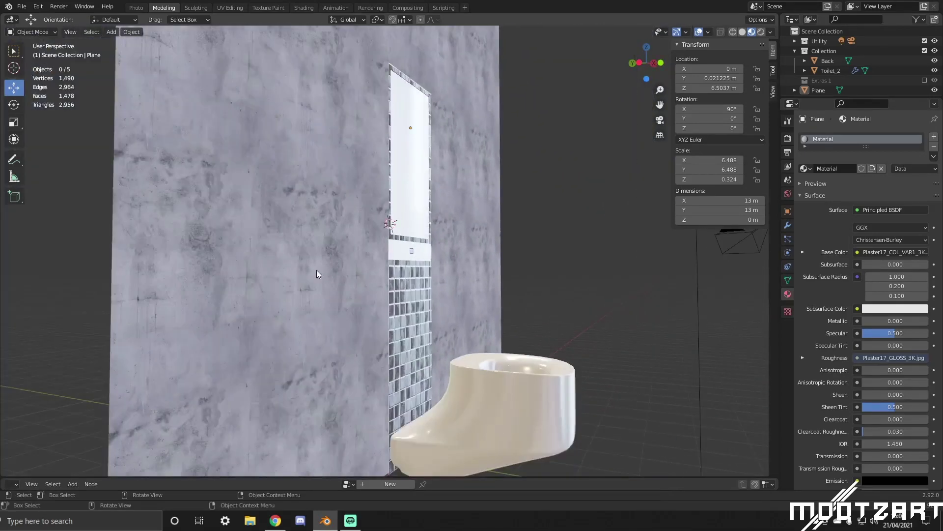
pyautogui.click(319, 269)
# Set the plaster texture's Mapping scale to 2 on both X and Y.
pyautogui.click(303, 7)
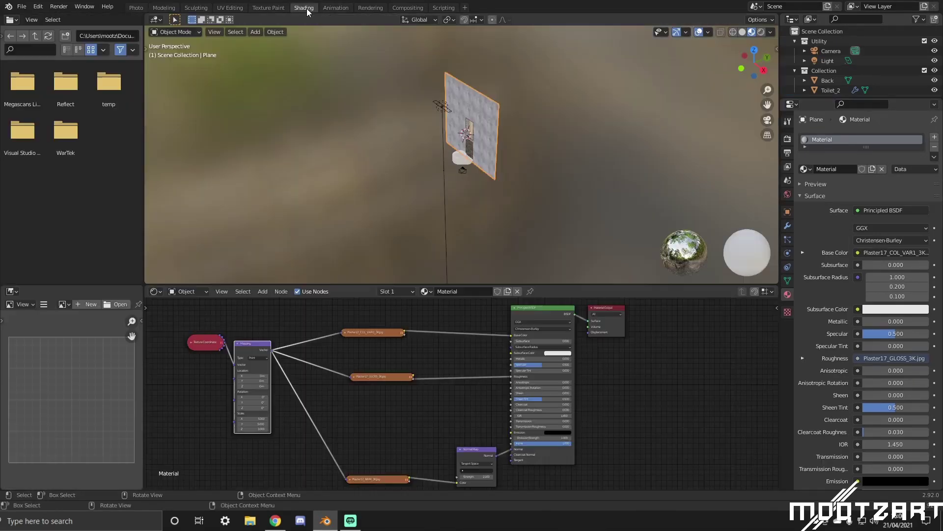
pyautogui.moveTo(439, 189); pyautogui.dragTo(541, 119, button='middle')
pyautogui.scroll(6, 542, 119)
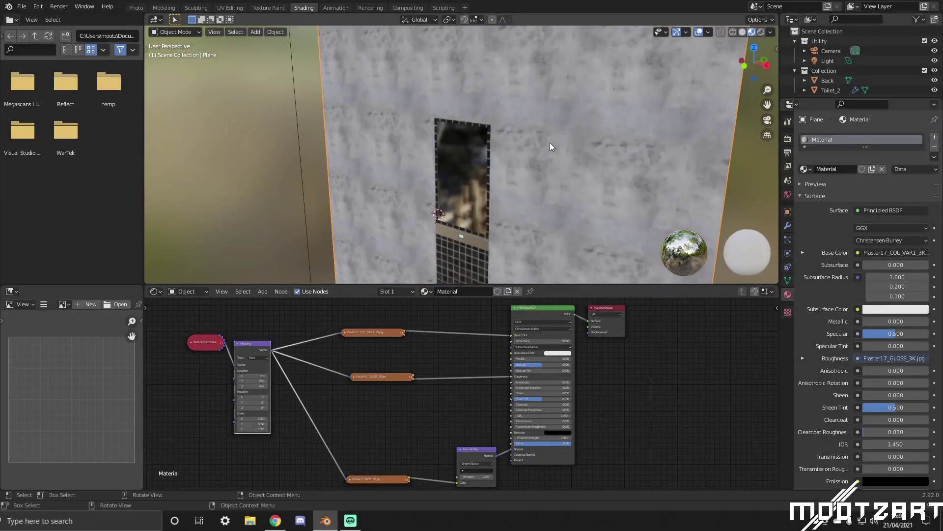
pyautogui.click(256, 418)
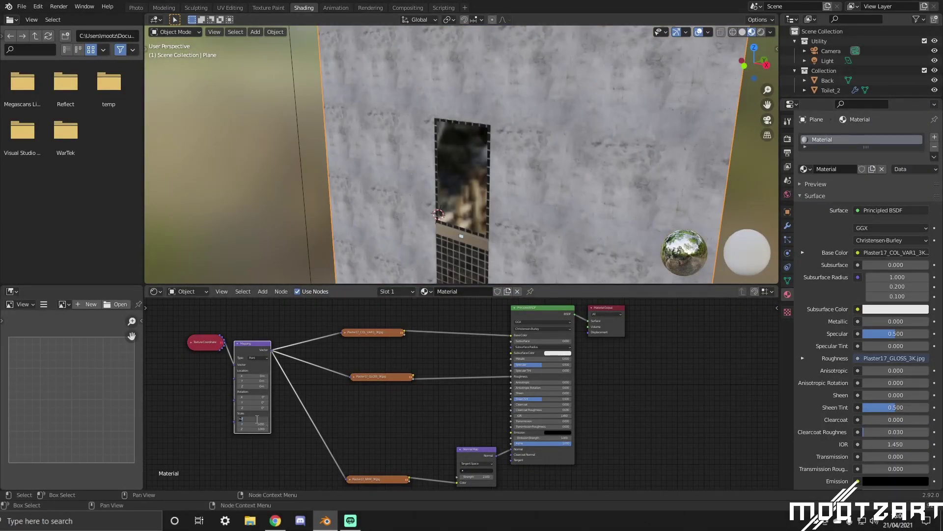
pyautogui.write('2')
pyautogui.press('Tab')
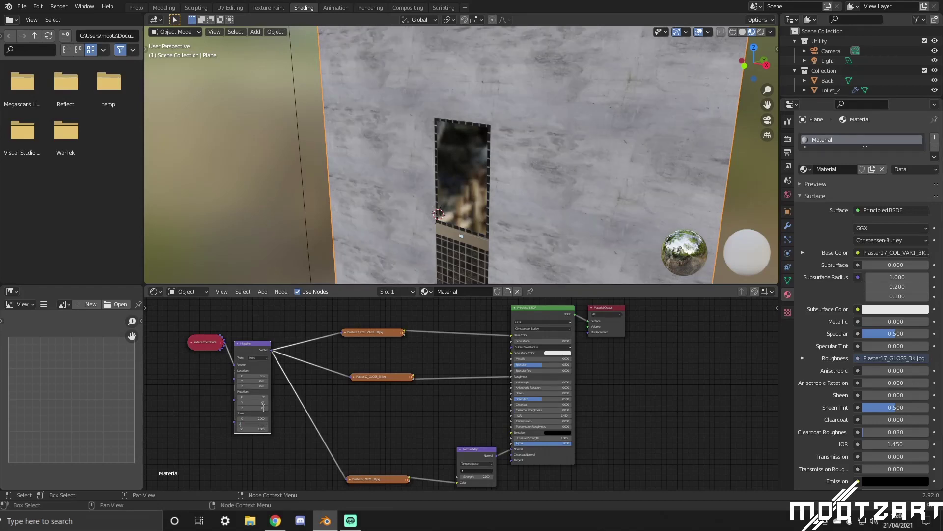
pyautogui.write('2')
pyautogui.press('Return')
# Nudge the GLOSS texture node slightly left in the node editor.
pyautogui.moveTo(441, 62); pyautogui.dragTo(466, 51, button='middle')
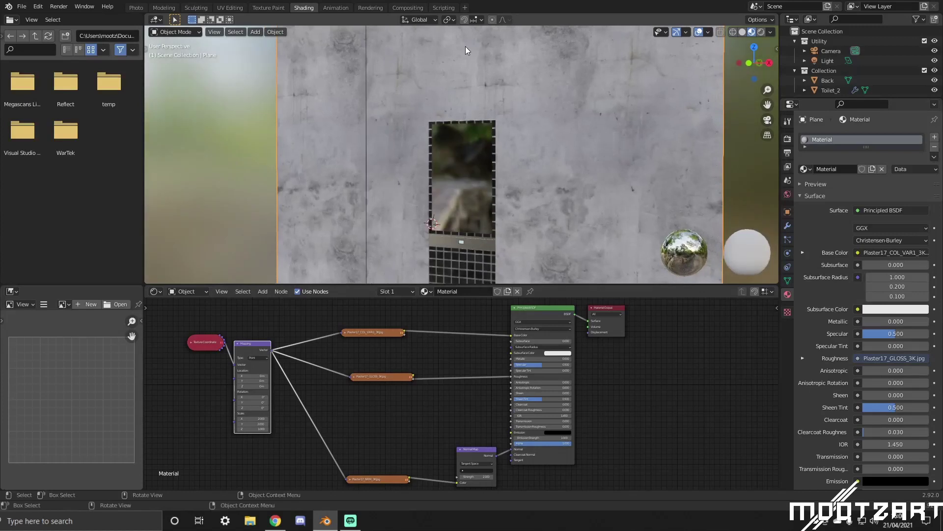
pyautogui.moveTo(391, 166); pyautogui.dragTo(594, 168, button='middle')
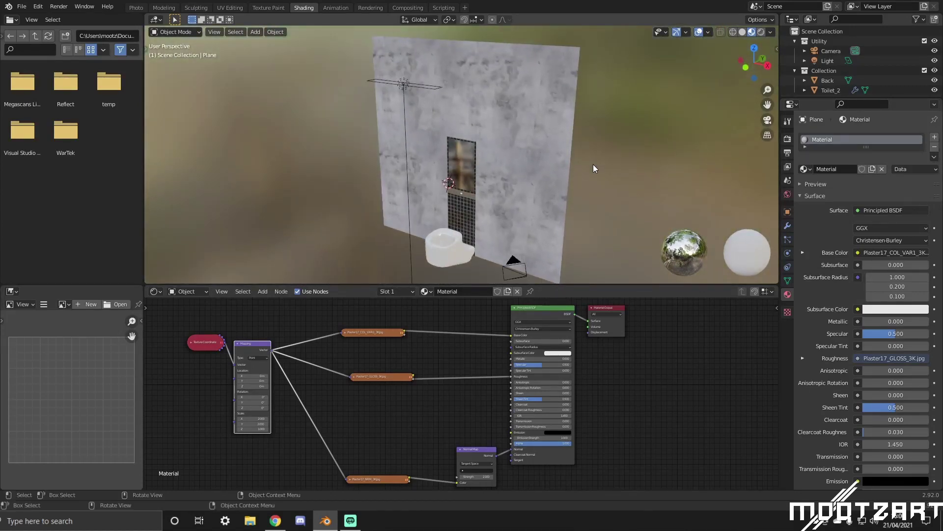
pyautogui.scroll(-3, 544, 147)
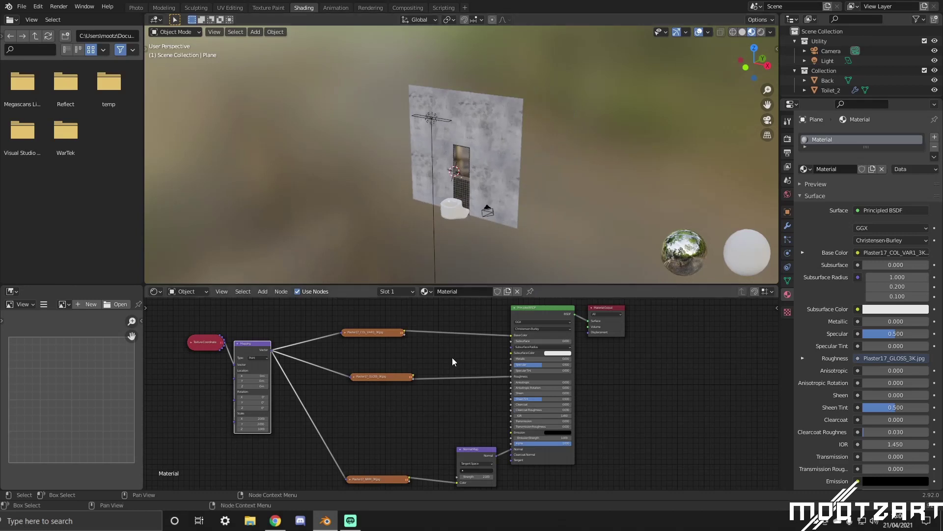
pyautogui.click(377, 376)
pyautogui.moveTo(377, 376); pyautogui.dragTo(366, 376)
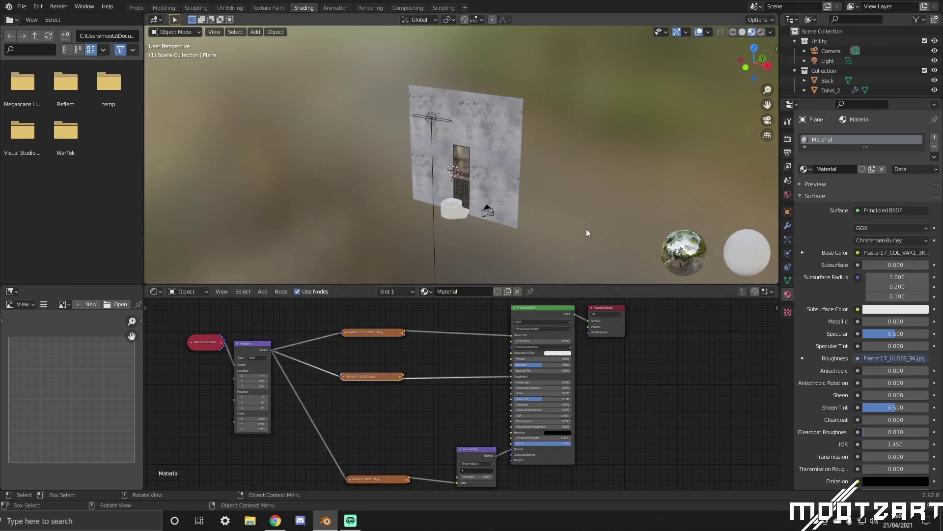
# Rename the material to Wall_Plaster and the Plane object to Wall, then select Toilet_2.
pyautogui.doubleClick(827, 140)
pyautogui.write('Wall')
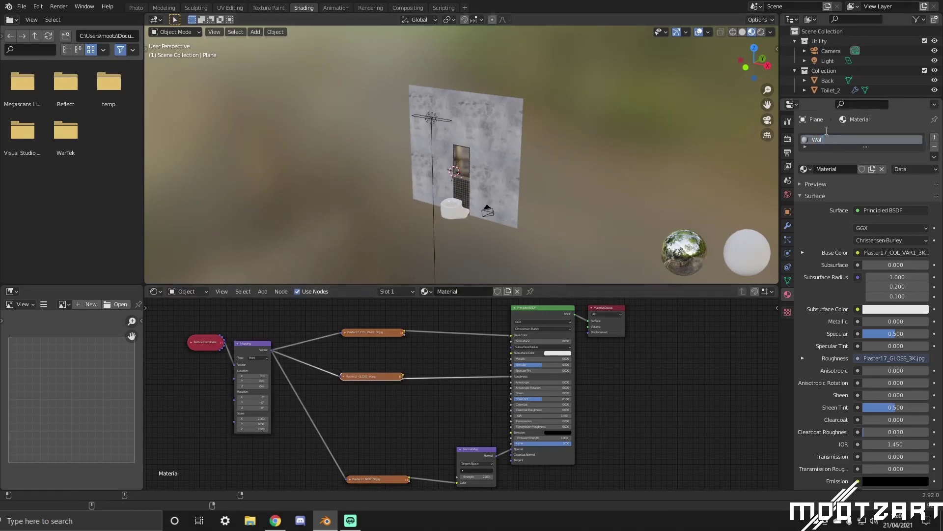
pyautogui.write('_Plaster')
pyautogui.press('Return')
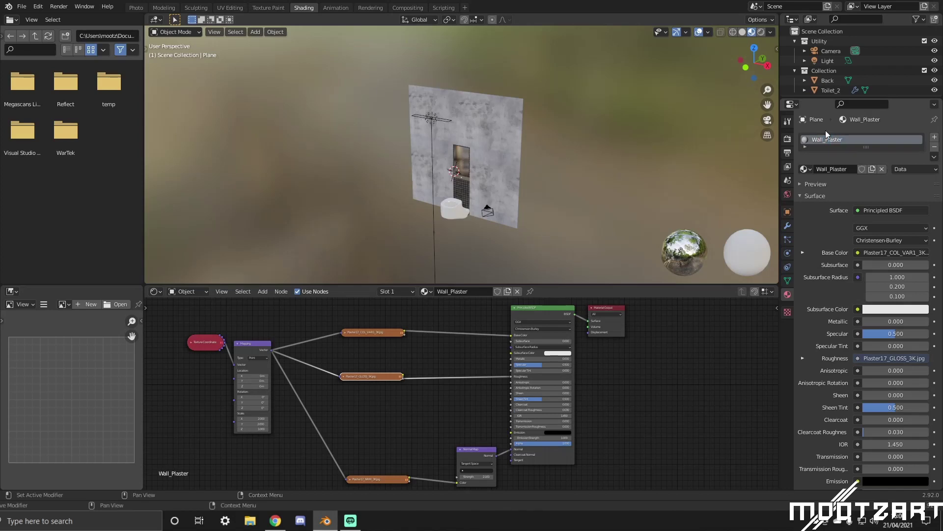
pyautogui.scroll(-2, 801, 69)
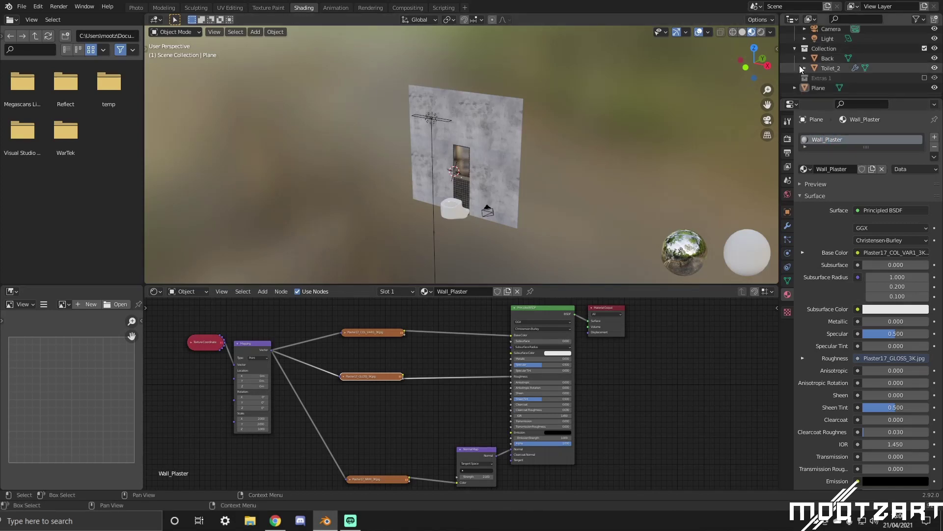
pyautogui.doubleClick(818, 87)
pyautogui.write('Wall')
pyautogui.press('Return')
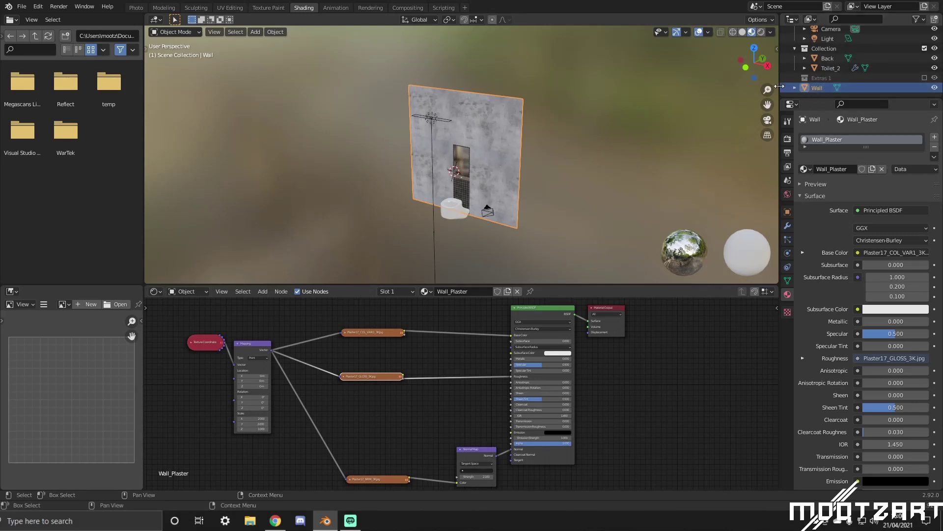
pyautogui.click(469, 217)
pyautogui.click(172, 8)
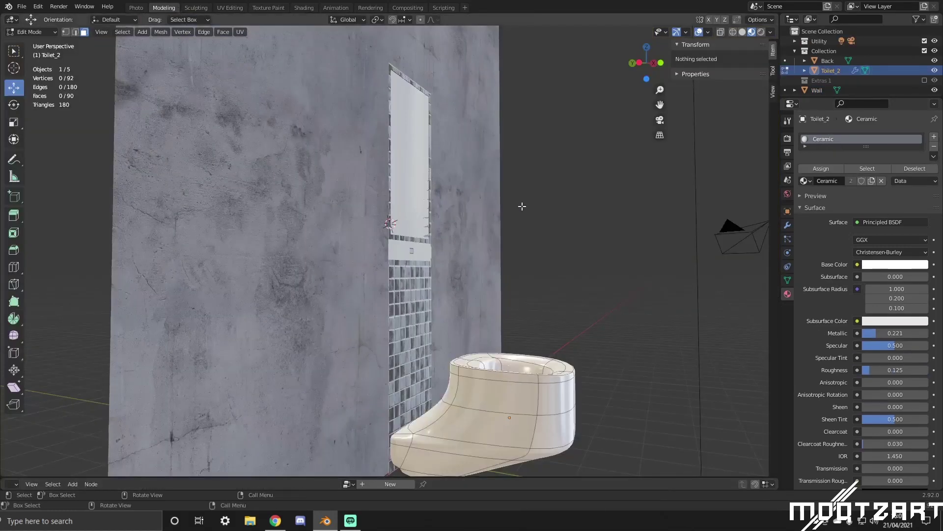
# Add a new plane mesh in Object Mode and zero its location.
pyautogui.moveTo(521, 206); pyautogui.dragTo(514, 177, button='middle')
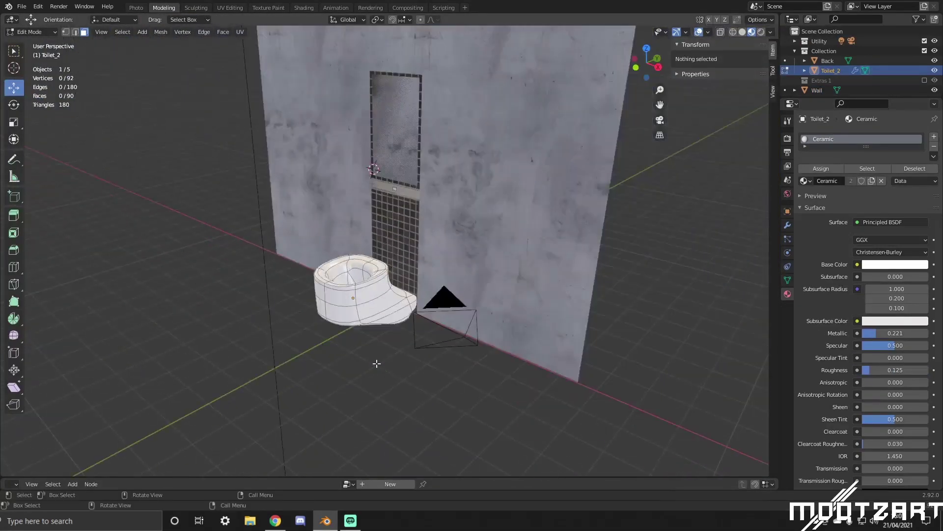
pyautogui.press('Tab')
pyautogui.hotkey('alt', 'a')
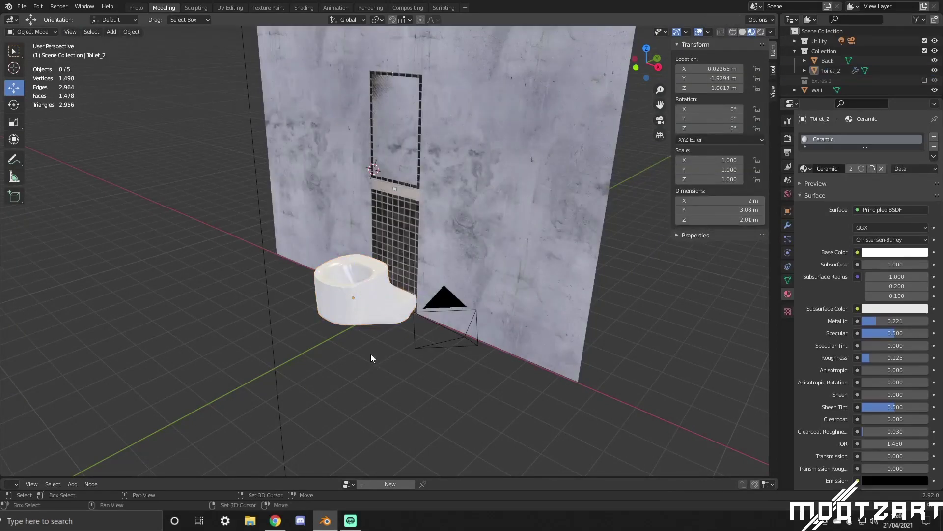
pyautogui.hotkey('shift', 'a')
pyautogui.moveTo(378, 299)
pyautogui.click(431, 299)
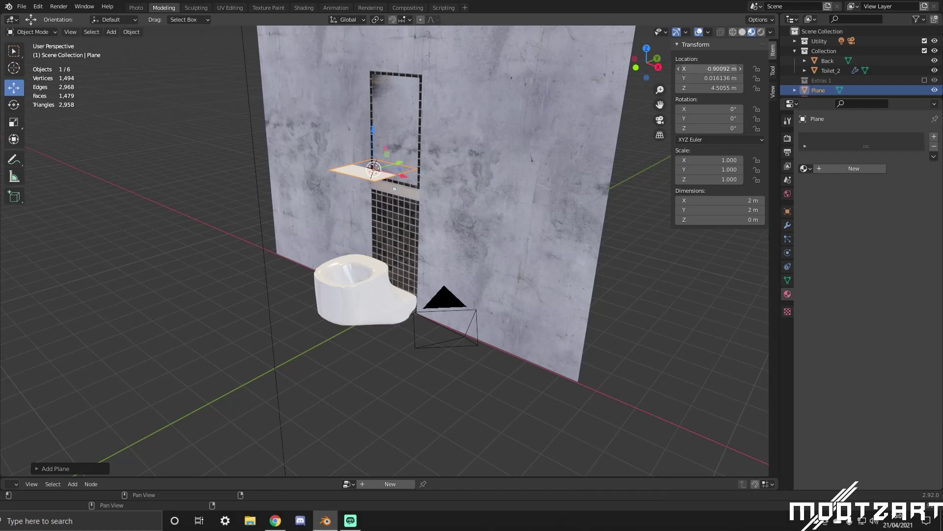
pyautogui.click(718, 68)
pyautogui.write('0')
pyautogui.press('Tab')
pyautogui.write('0')
pyautogui.press('Tab')
pyautogui.write('0')
pyautogui.press('Tab')
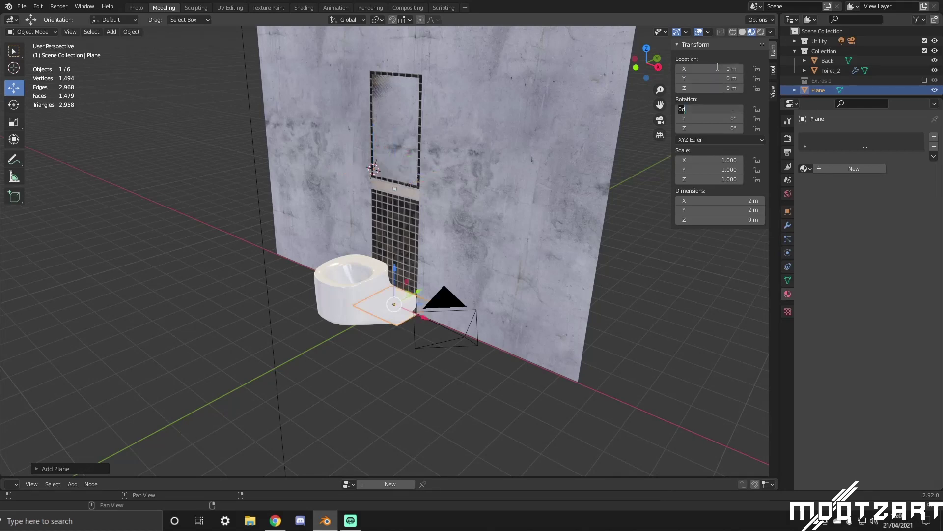
pyautogui.press('Return')
# Reset the plane's scale, then set its dimensions to 13 m × 13 m.
pyautogui.moveTo(452, 158); pyautogui.dragTo(540, 199, button='middle')
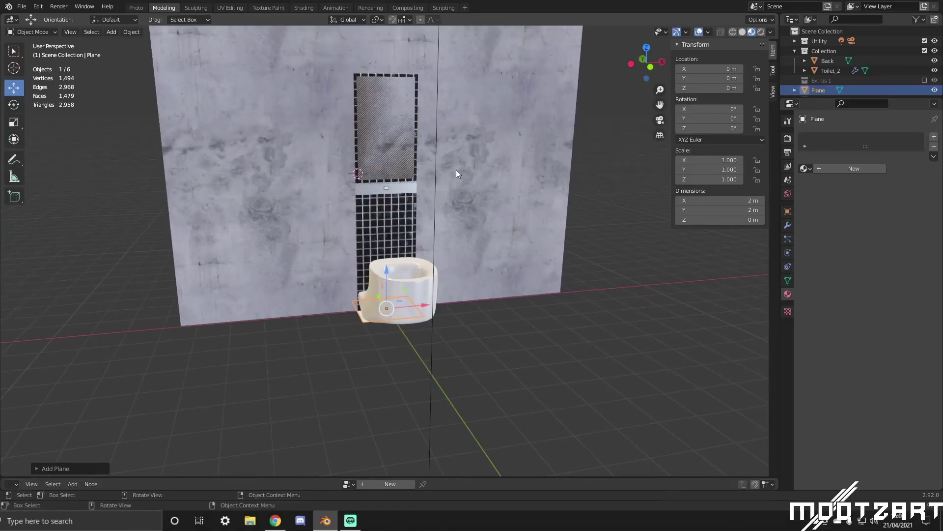
pyautogui.hotkey('alt', 's')
pyautogui.rightClick(458, 266)
pyautogui.moveTo(453, 290)
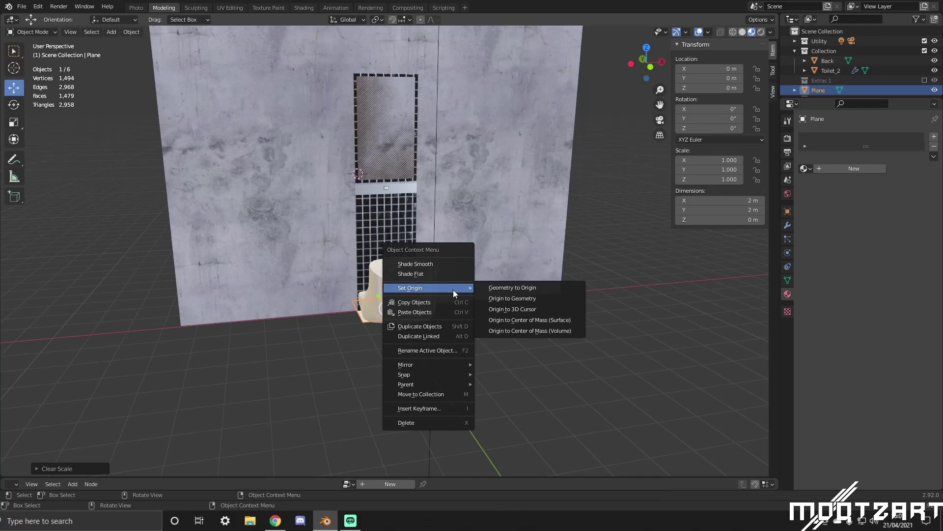
pyautogui.rightClick(272, 359)
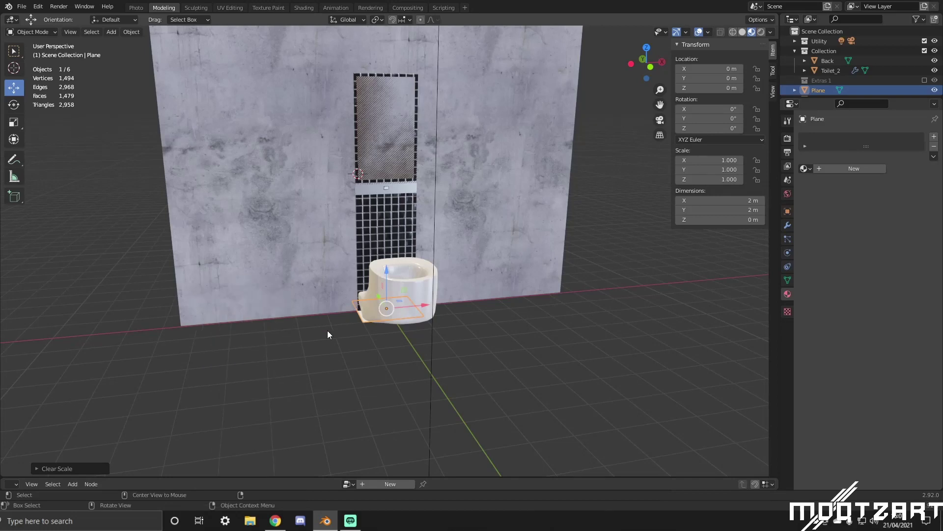
pyautogui.moveTo(328, 335); pyautogui.dragTo(360, 309, button='middle')
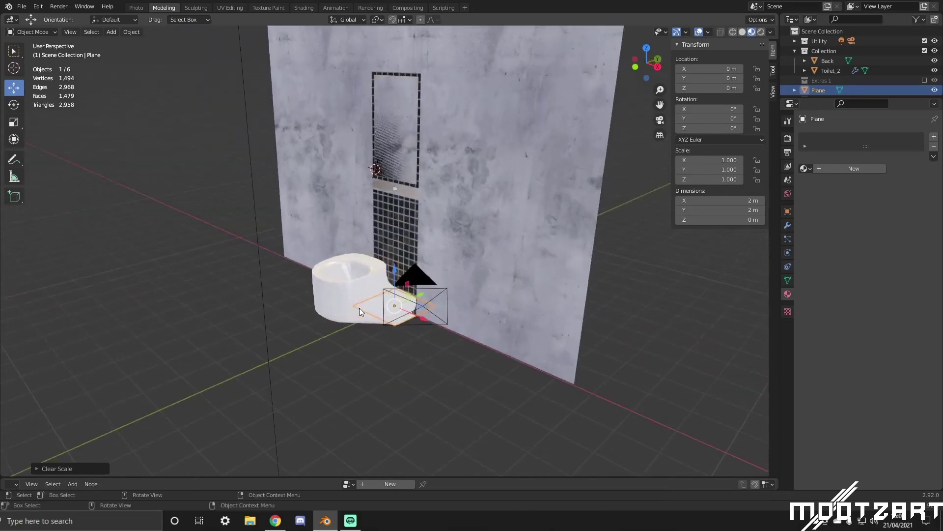
pyautogui.press('s')
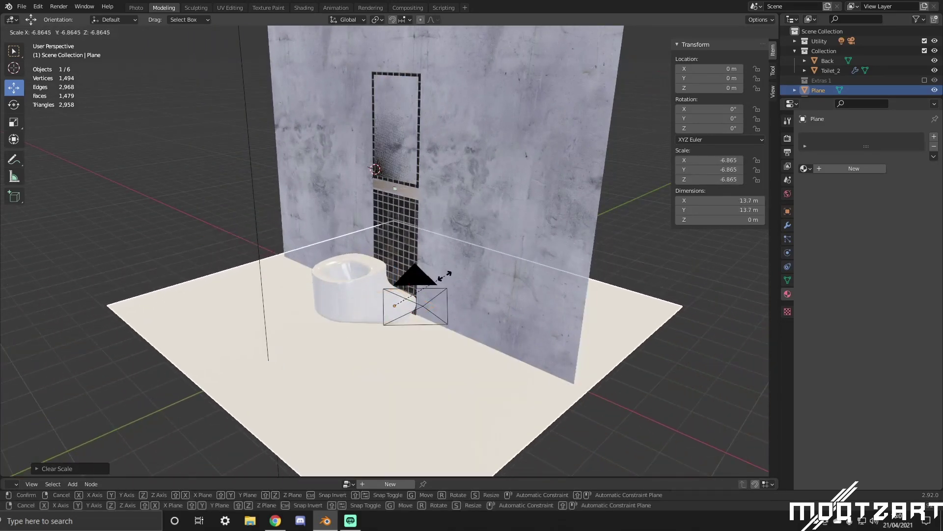
pyautogui.click(444, 278)
pyautogui.click(744, 198)
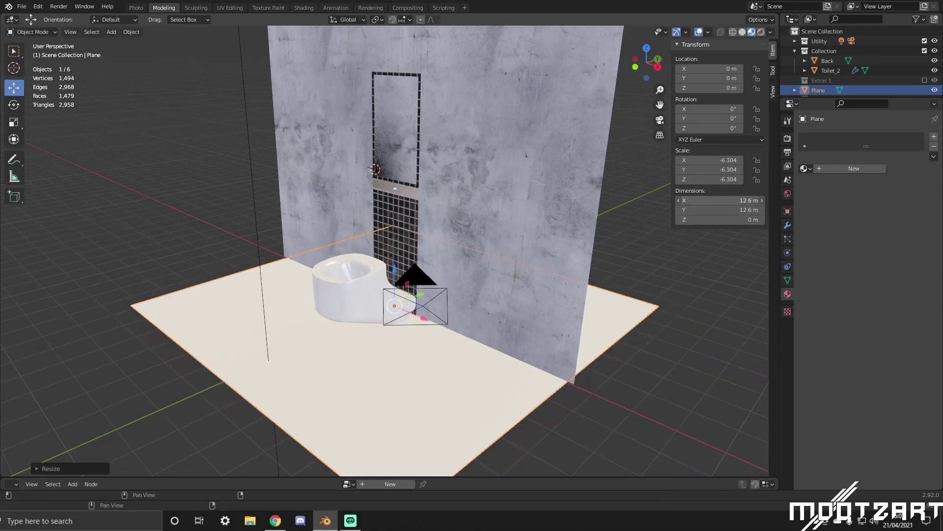
pyautogui.write('13')
pyautogui.press('Tab')
pyautogui.write('13')
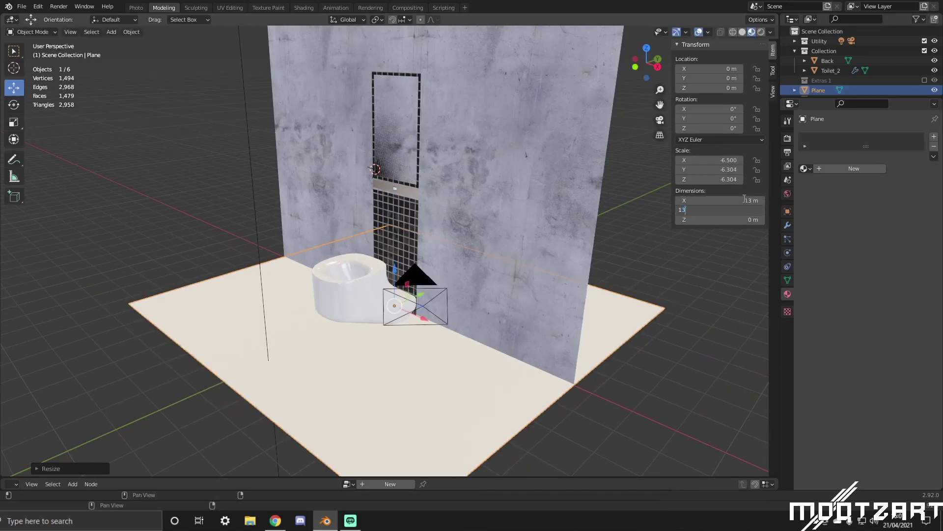
pyautogui.press('Return')
# Slide the floor along Y so it lies under the toilet in front of the wall.
pyautogui.moveTo(499, 314); pyautogui.dragTo(441, 326, button='middle')
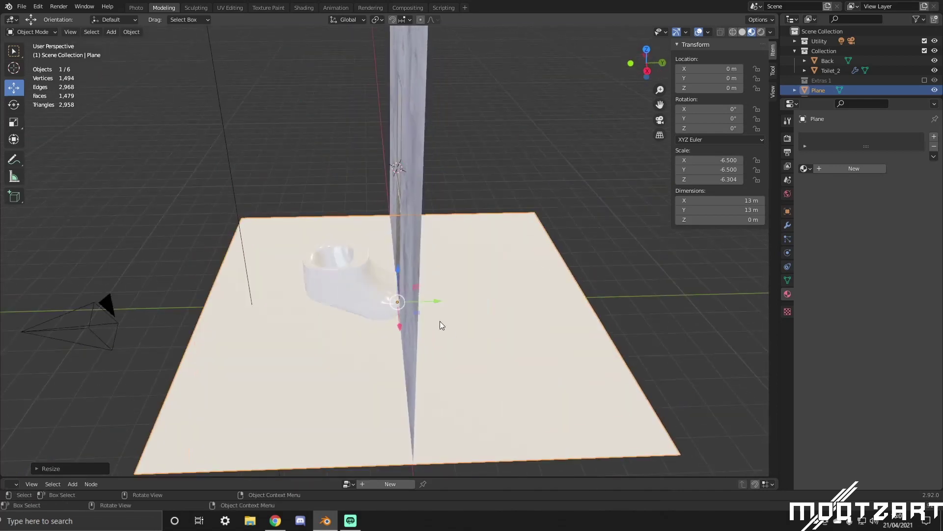
pyautogui.moveTo(438, 305); pyautogui.dragTo(244, 315)
pyautogui.moveTo(364, 315); pyautogui.dragTo(482, 294, button='middle')
pyautogui.click(635, 304)
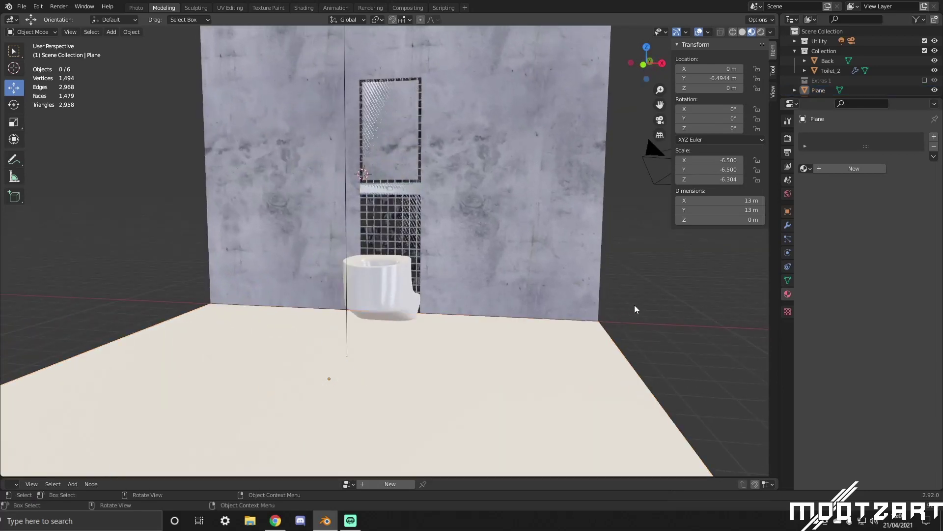
pyautogui.moveTo(635, 305); pyautogui.dragTo(429, 450, button='middle')
pyautogui.scroll(-8, 598, 331)
pyautogui.click(275, 520)
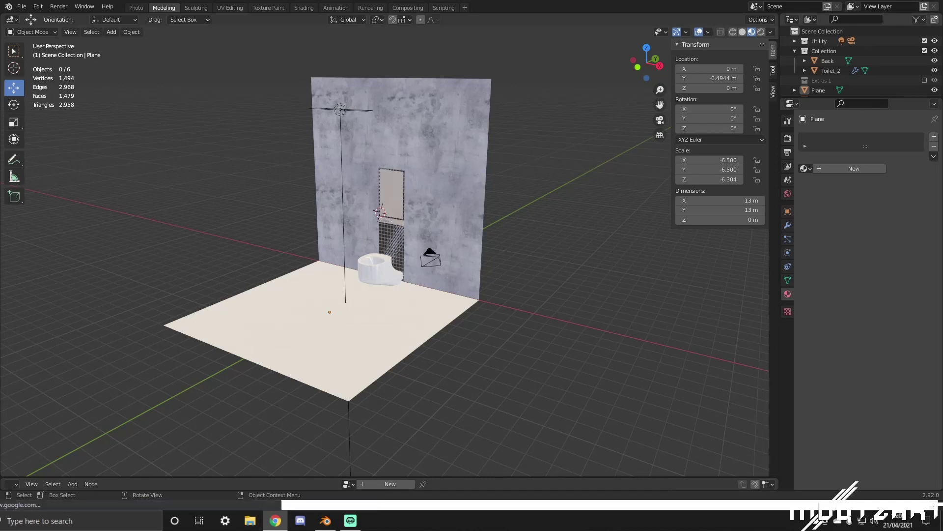
# Back in Blender, use Shift+S Cursor to World Origin, then view the floor and wall.
pyautogui.click(501, 292)
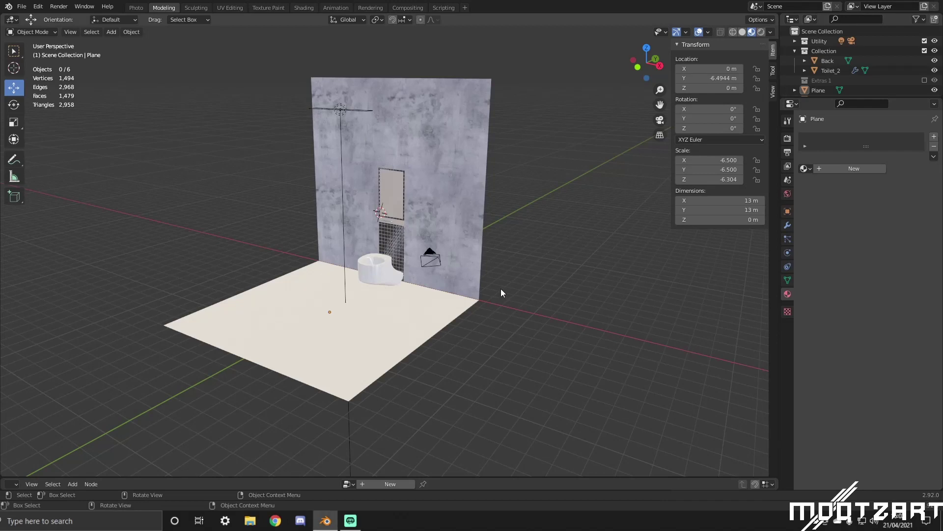
pyautogui.hotkey('shift', 's')
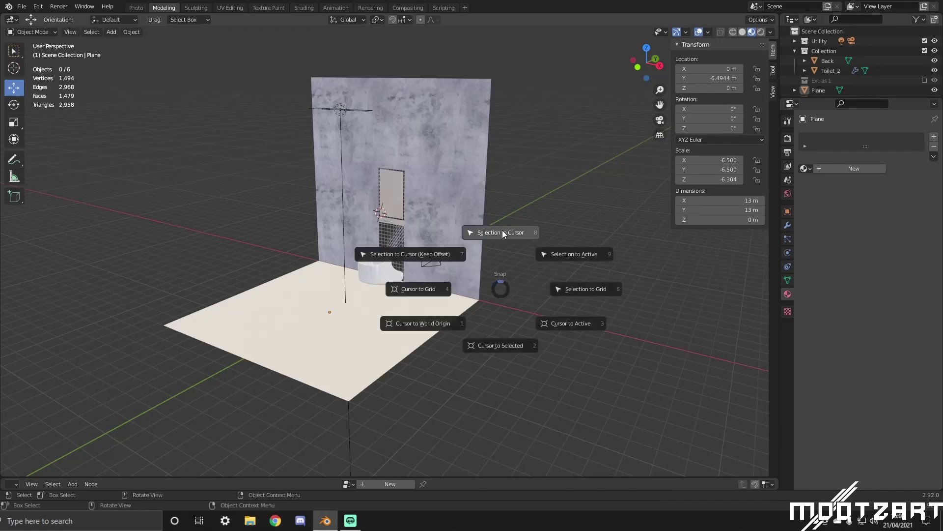
pyautogui.click(442, 324)
pyautogui.moveTo(443, 325); pyautogui.dragTo(552, 258, button='middle')
pyautogui.scroll(5, 457, 244)
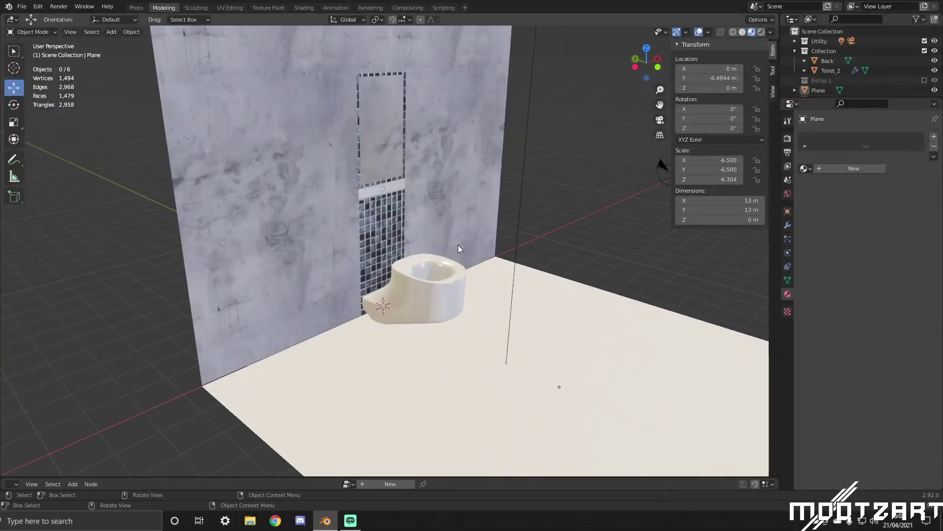
pyautogui.moveTo(489, 249); pyautogui.dragTo(421, 243, button='middle')
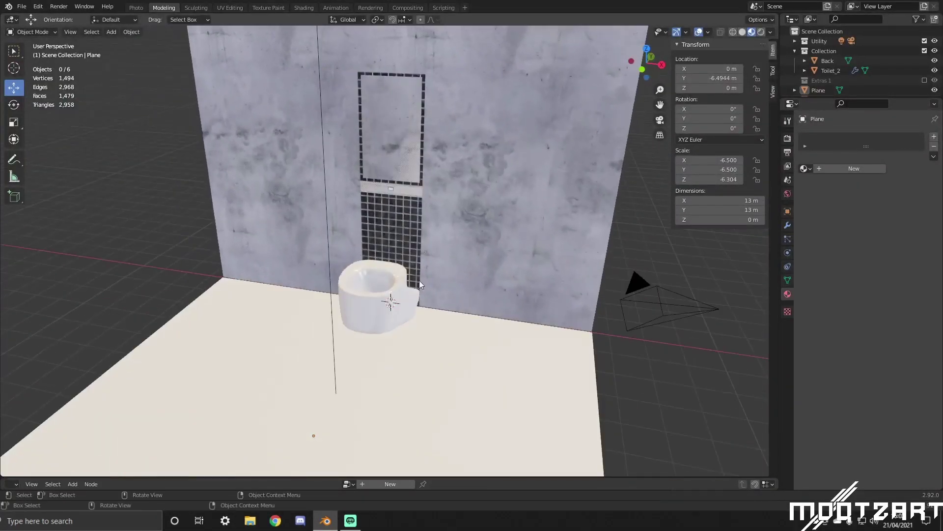
pyautogui.moveTo(420, 280); pyautogui.dragTo(420, 262, button='middle')
pyautogui.scroll(-4, 418, 258)
pyautogui.scroll(5, 410, 259)
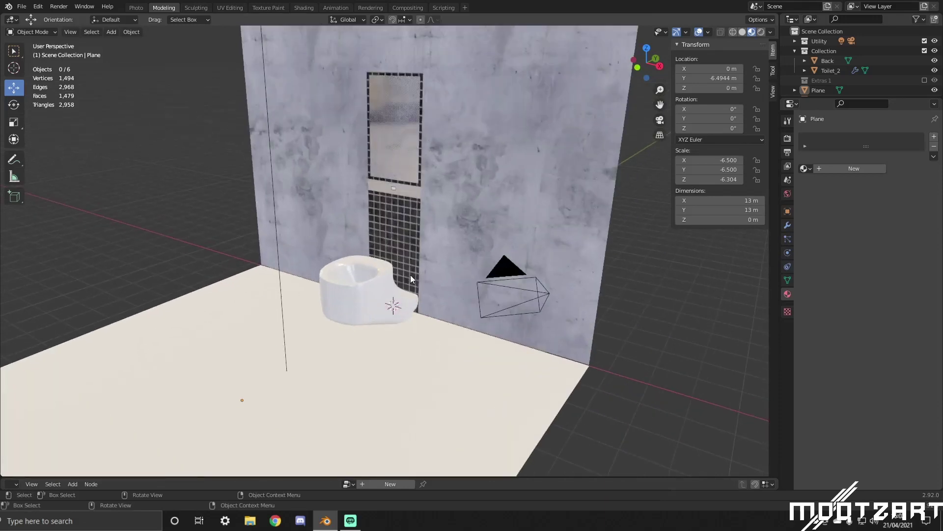
pyautogui.scroll(-2, 411, 275)
pyautogui.moveTo(381, 276); pyautogui.dragTo(446, 243, button='middle')
# Create a new material for the floor plane and place an Image Texture node in its shader.
pyautogui.click(427, 282)
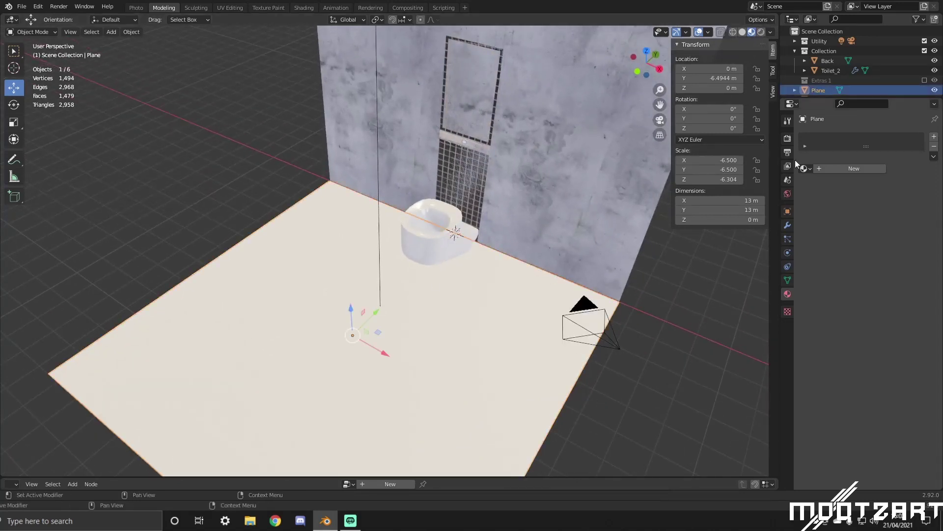
pyautogui.click(833, 169)
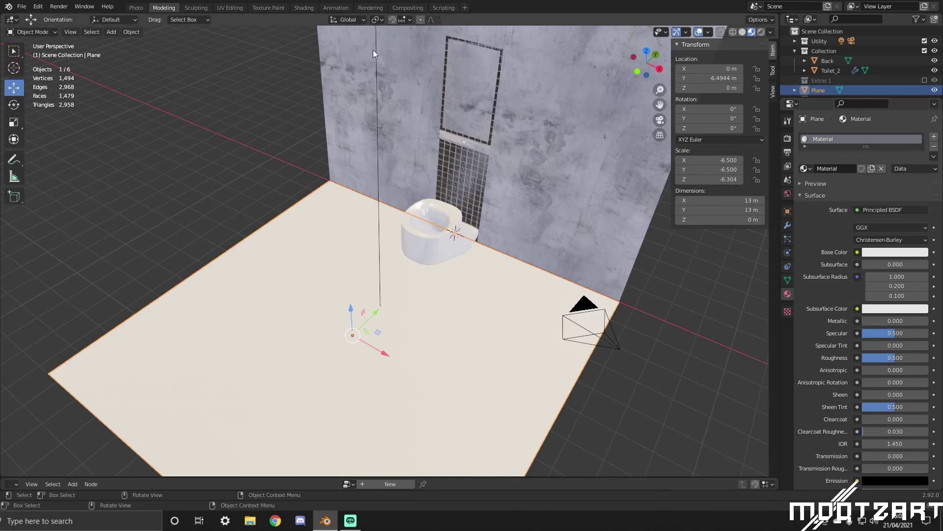
pyautogui.click(304, 8)
pyautogui.moveTo(469, 319)
pyautogui.mouseDown(button='middle')
pyautogui.moveTo(467, 305)
pyautogui.moveTo(468, 338)
pyautogui.mouseUp(button='middle')
pyautogui.hotkey('shift', 'a')
pyautogui.click(343, 349)
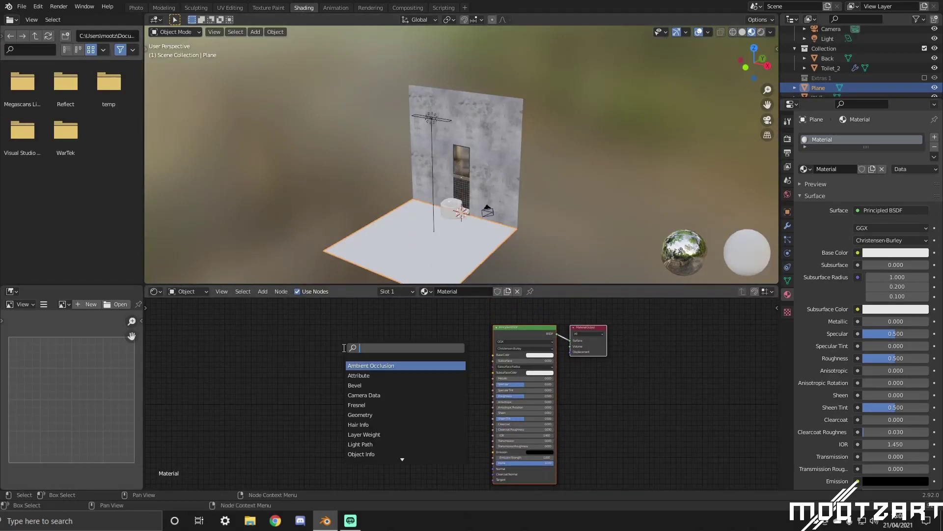
pyautogui.write('image')
pyautogui.press('Return')
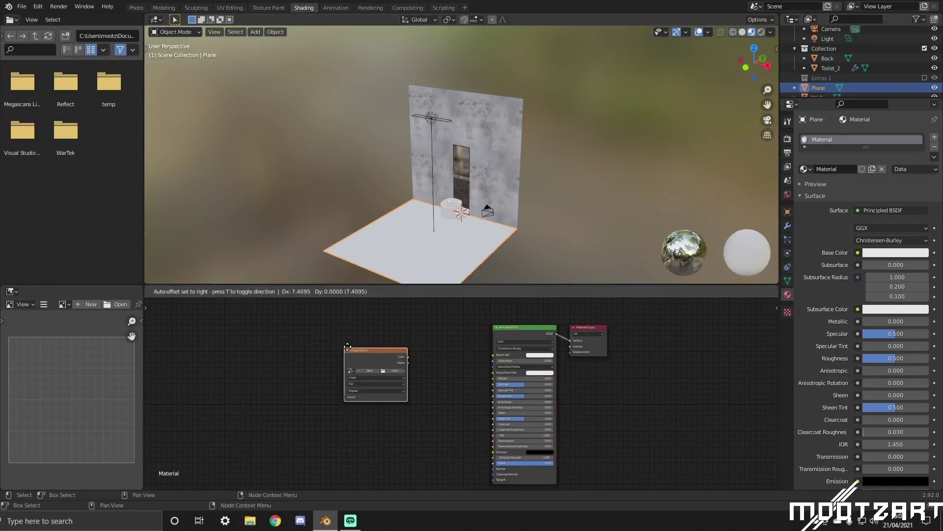
pyautogui.click(367, 332)
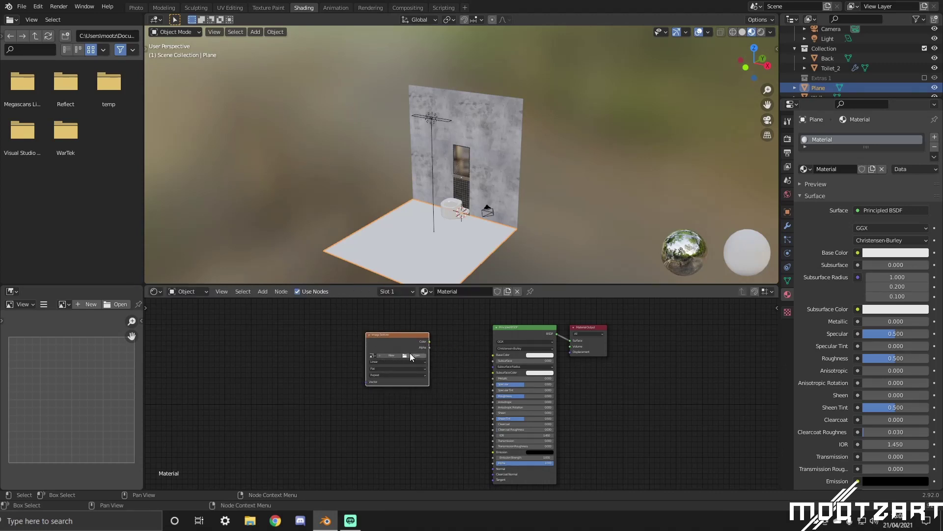
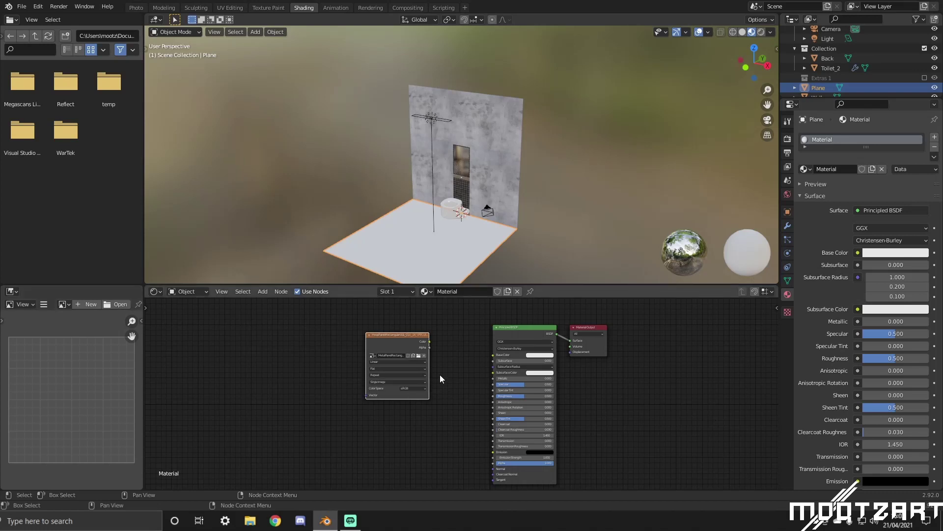
# Wire the metal panel Image Texture's Color into the floor's Principled BSDF Base Color.
pyautogui.moveTo(430, 341); pyautogui.dragTo(493, 355)
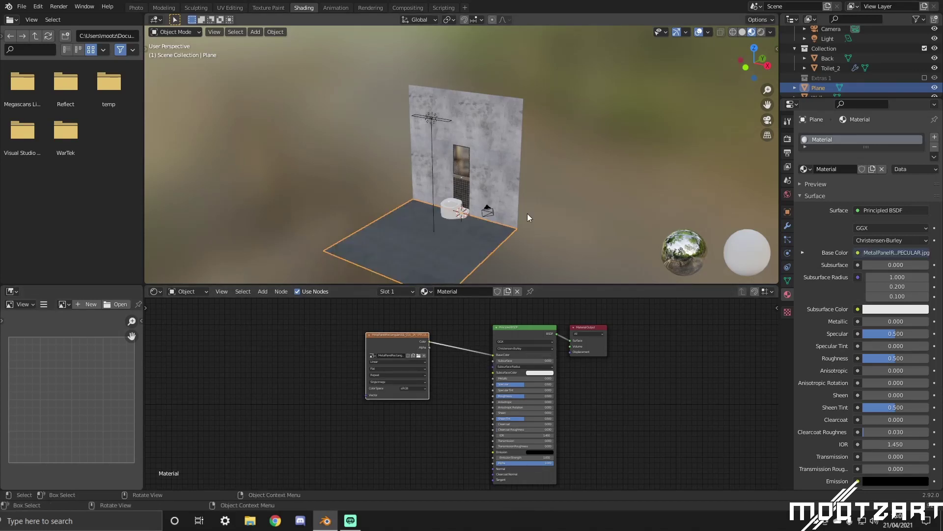
pyautogui.scroll(3, 527, 213)
pyautogui.scroll(4, 526, 168)
pyautogui.moveTo(532, 169); pyautogui.dragTo(547, 133, button='middle')
pyautogui.scroll(-4, 524, 131)
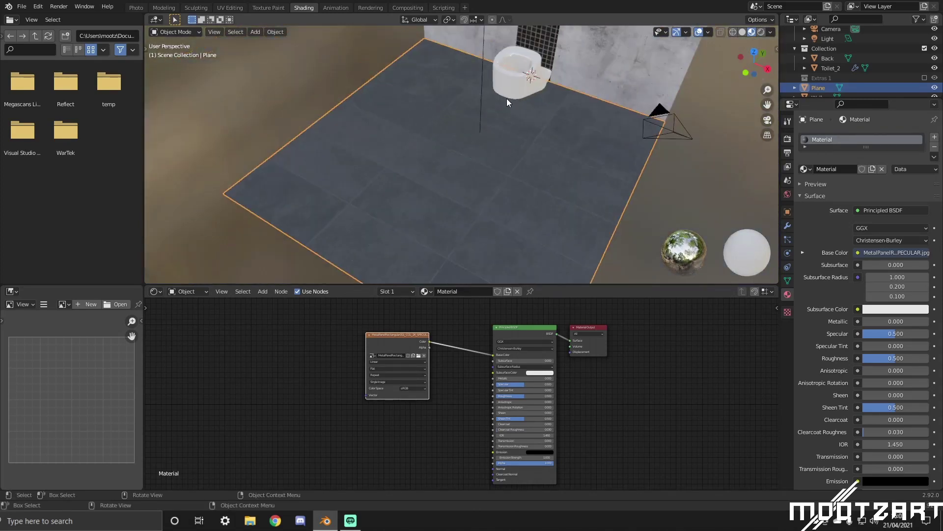
# Add a Mapping node to the floor material via node search.
pyautogui.hotkey('shift', 'a')
pyautogui.click(267, 347)
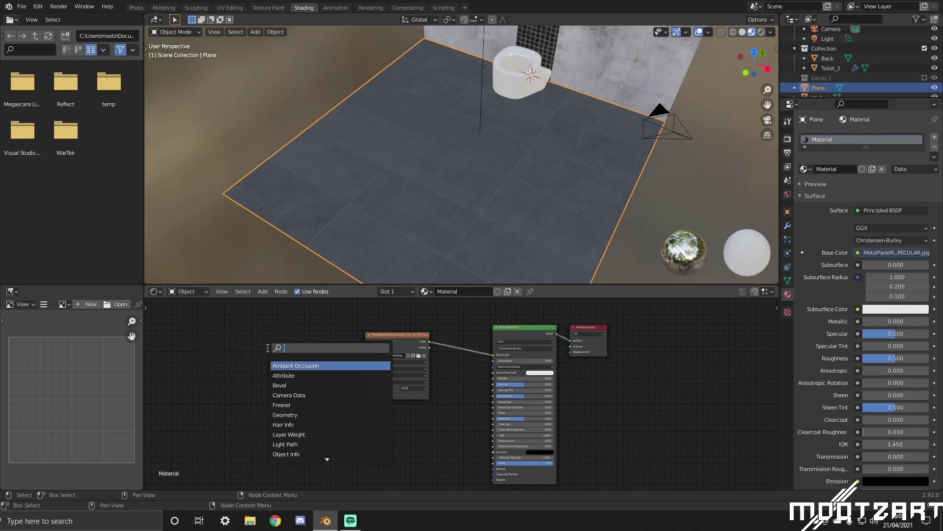
pyautogui.write('mapping')
pyautogui.press('Return')
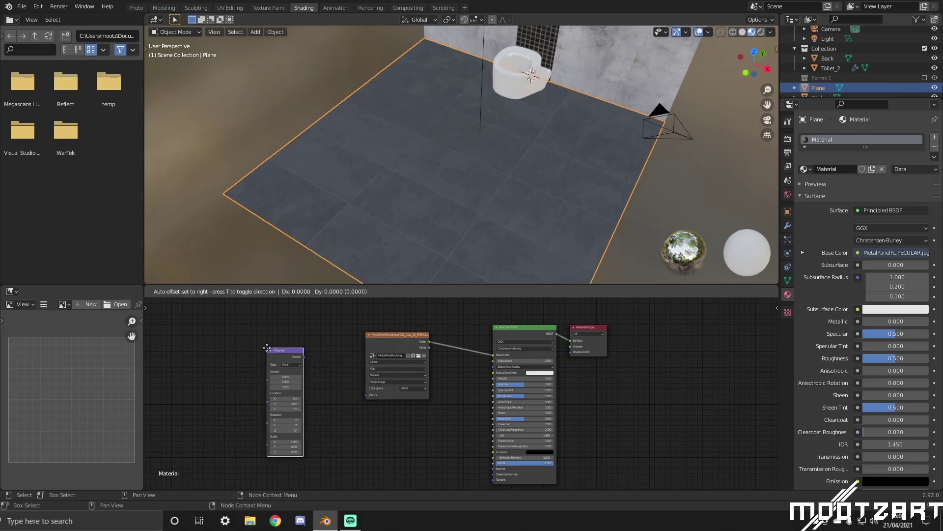
pyautogui.click(262, 346)
# Add a Texture Coordinate node and link its UV output to the Mapping Vector input.
pyautogui.hotkey('shift', 'a')
pyautogui.click(220, 354)
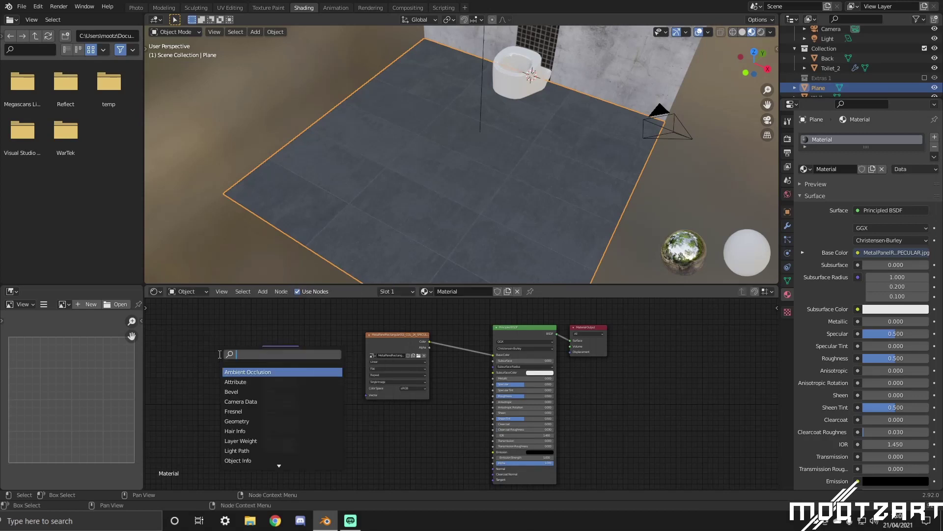
pyautogui.write('texture')
pyautogui.press('Return')
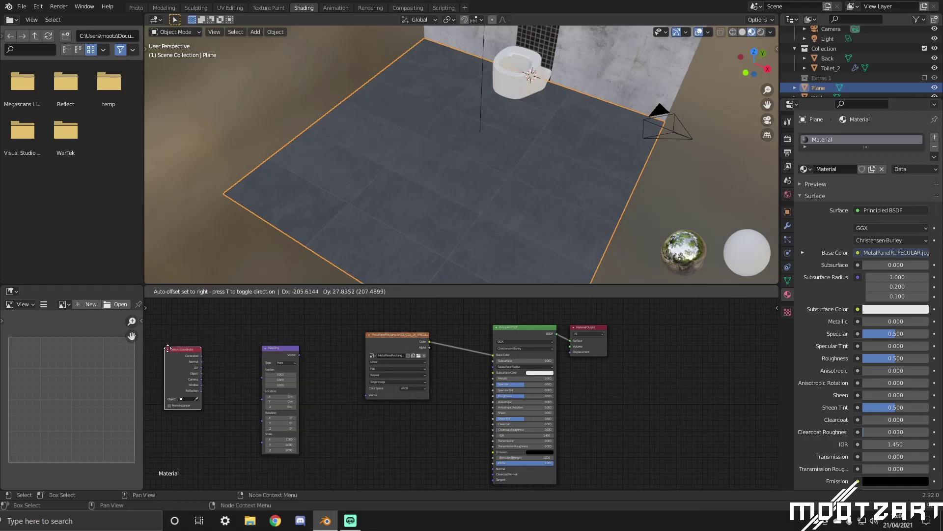
pyautogui.click(217, 372)
pyautogui.moveTo(217, 372); pyautogui.dragTo(366, 395)
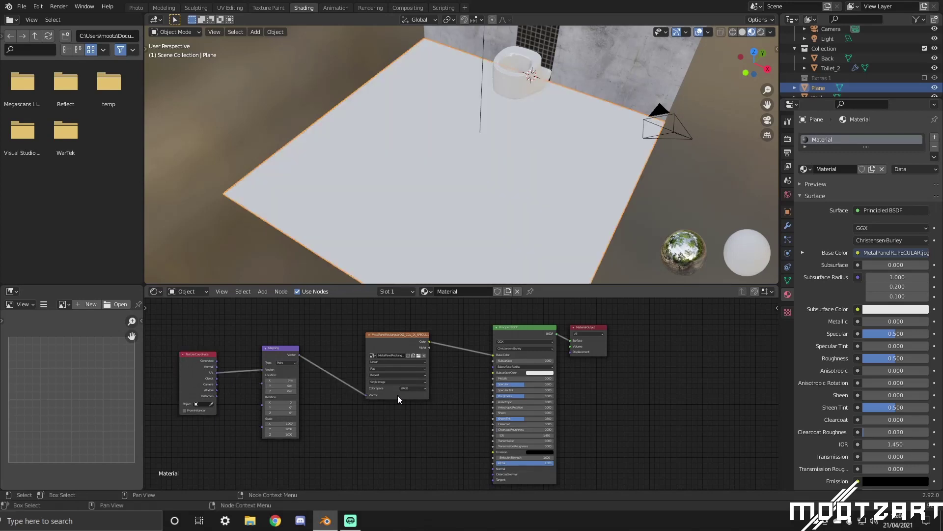
pyautogui.keyDown('shift'); pyautogui.moveTo(564, 206); pyautogui.dragTo(494, 173, button='middle'); pyautogui.keyUp('shift')
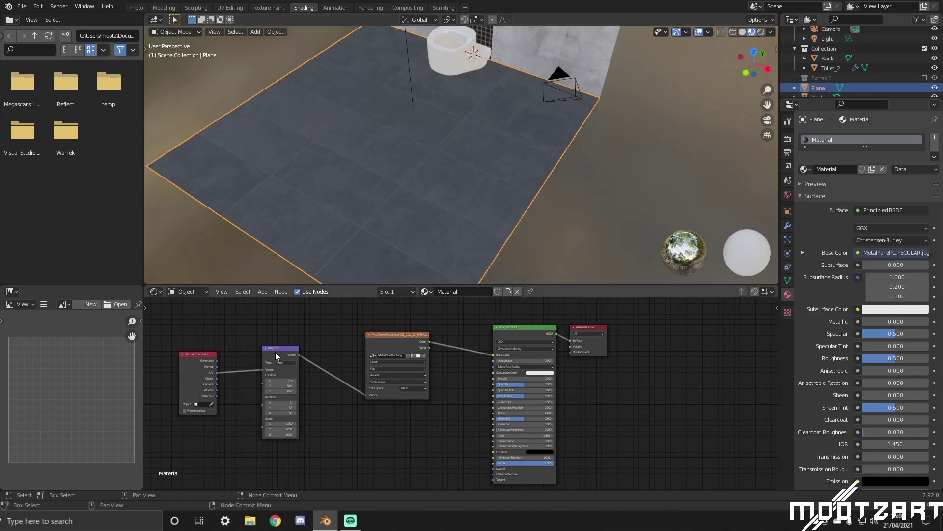
# Move and collapse the Mapping, Texture Coordinate and image texture nodes into compact bars.
pyautogui.moveTo(281, 346); pyautogui.dragTo(202, 349)
pyautogui.click(235, 350)
pyautogui.click(184, 353)
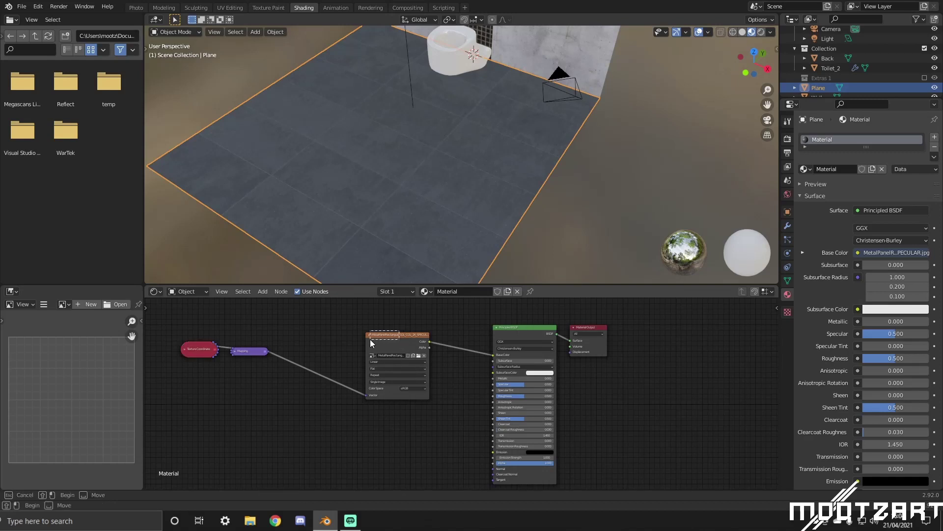
pyautogui.moveTo(370, 339); pyautogui.dragTo(346, 339)
pyautogui.click(342, 335)
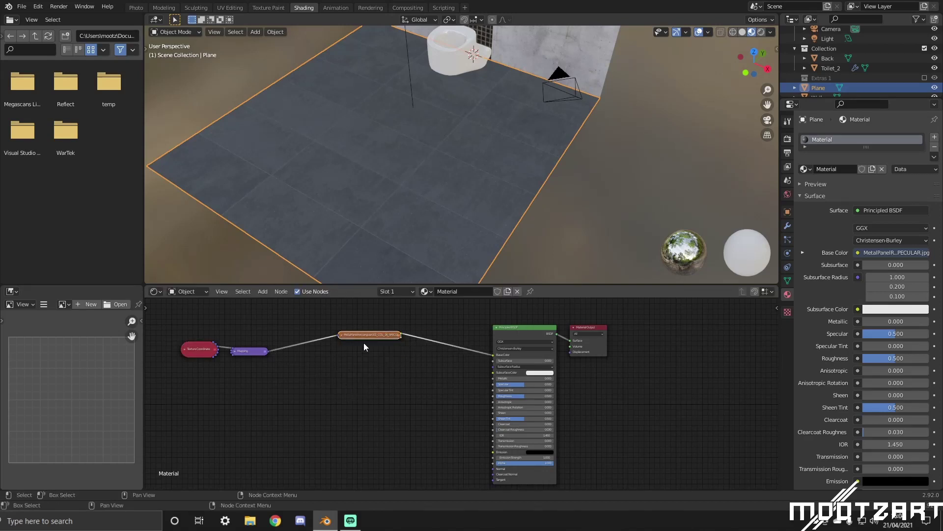
pyautogui.hotkey('shift', 'd')
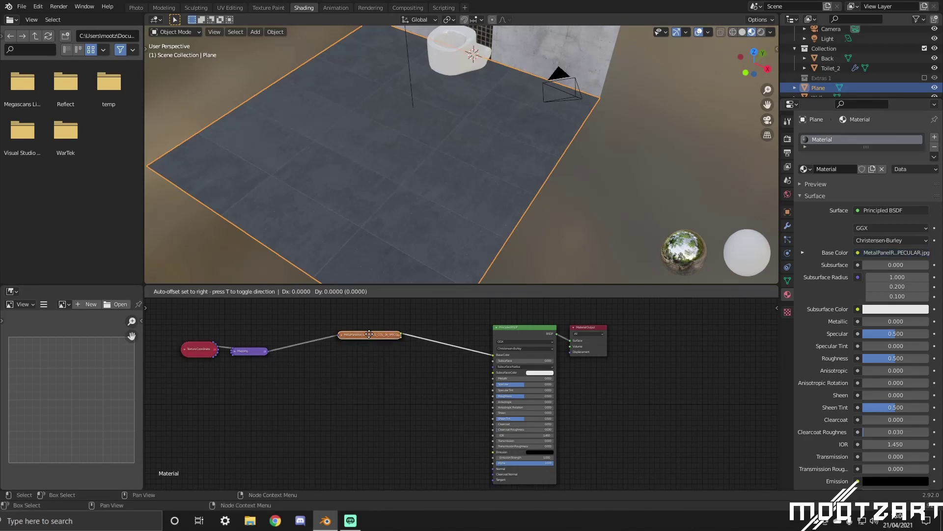
# Place the duplicated image texture below the original and set its colour space to Non-Color.
pyautogui.click(368, 371)
pyautogui.click(343, 369)
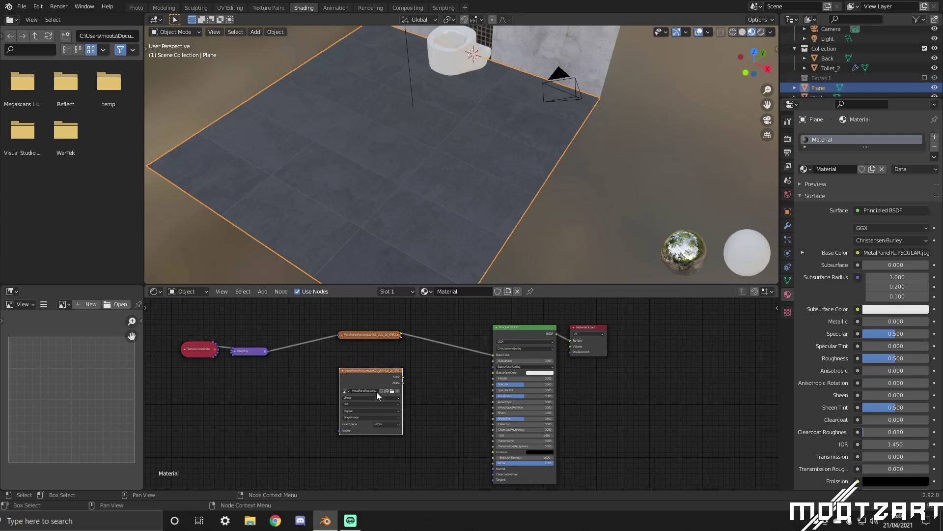
pyautogui.moveTo(367, 369); pyautogui.dragTo(361, 412)
pyautogui.moveTo(461, 379); pyautogui.dragTo(453, 314, button='middle')
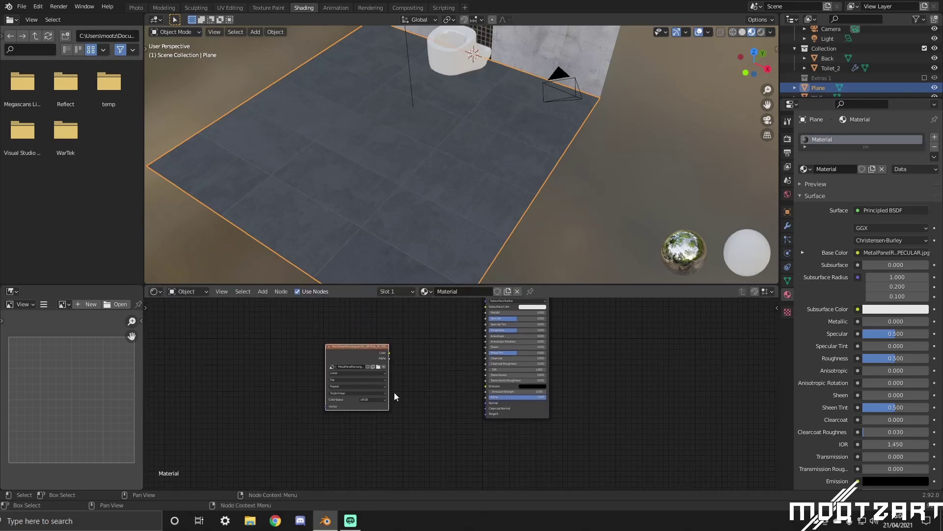
pyautogui.click(374, 399)
pyautogui.click(375, 420)
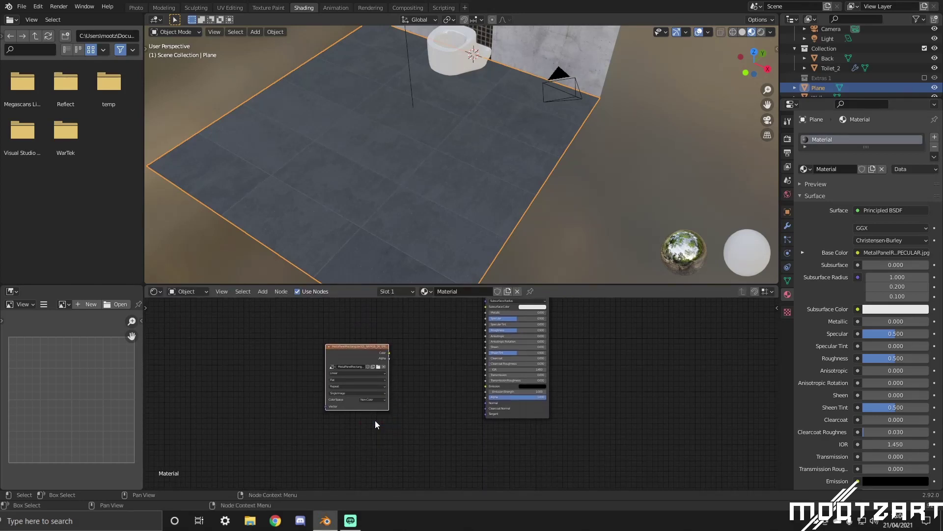
# Add a Normal Map node between the second image's Color and the BSDF Normal.
pyautogui.hotkey('shift', 'a')
pyautogui.click(411, 368)
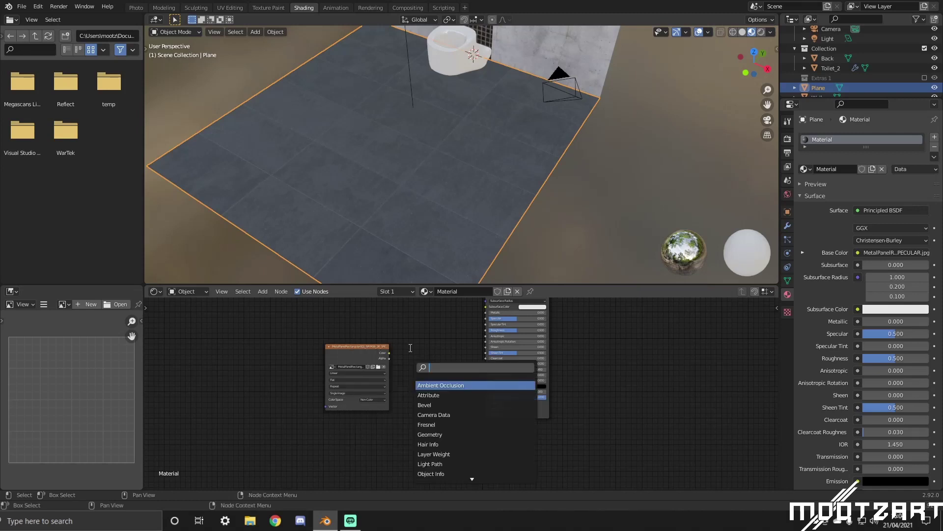
pyautogui.write('normal')
pyautogui.press('Return')
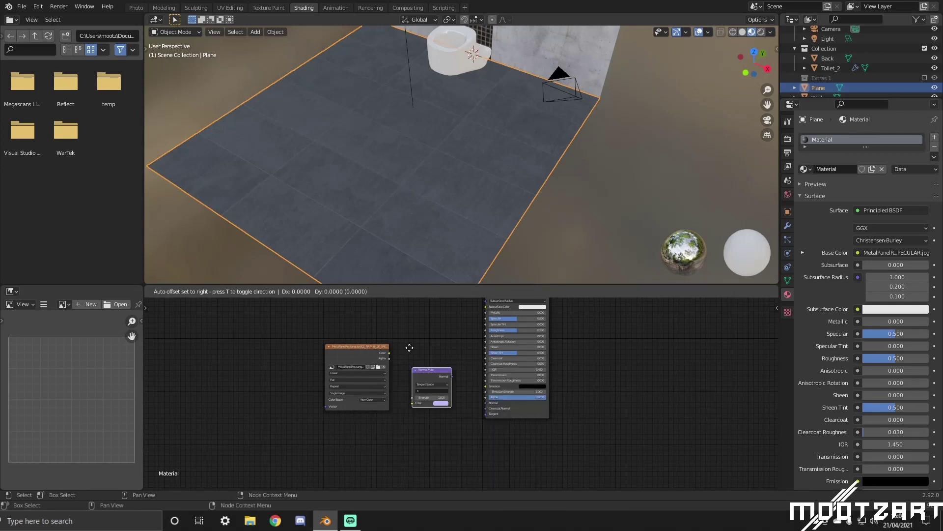
pyautogui.click(414, 338)
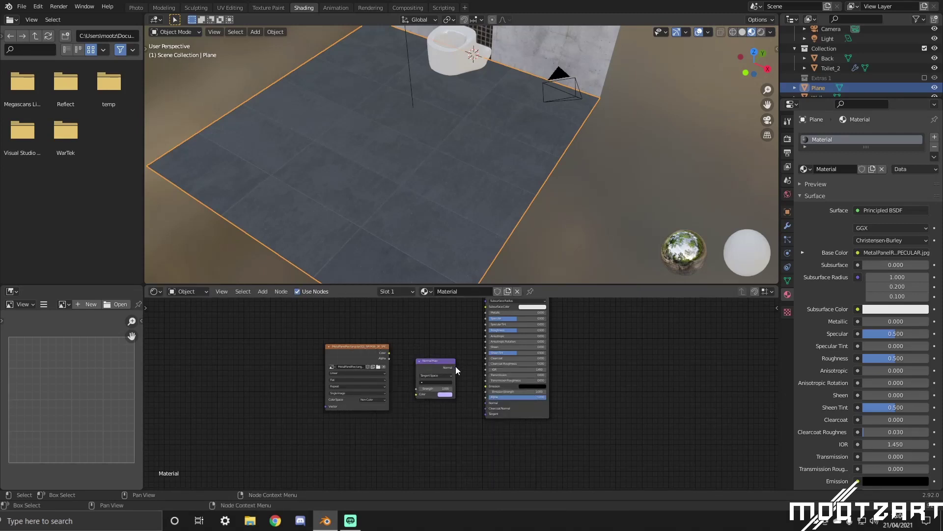
pyautogui.moveTo(455, 367); pyautogui.dragTo(485, 403)
pyautogui.moveTo(391, 355); pyautogui.dragTo(418, 394)
# Connect the Mapping node to the second image texture's Vector input.
pyautogui.moveTo(360, 328); pyautogui.dragTo(455, 363, button='middle')
pyautogui.moveTo(354, 319); pyautogui.dragTo(419, 440)
pyautogui.moveTo(528, 422); pyautogui.dragTo(538, 422)
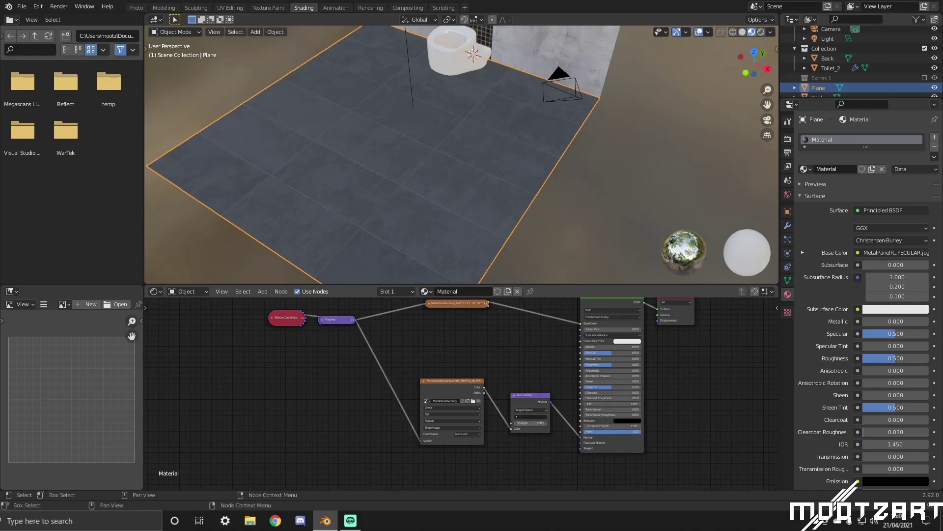
pyautogui.moveTo(407, 173); pyautogui.dragTo(430, 139, button='middle')
pyautogui.scroll(3, 436, 146)
pyautogui.scroll(-3, 449, 162)
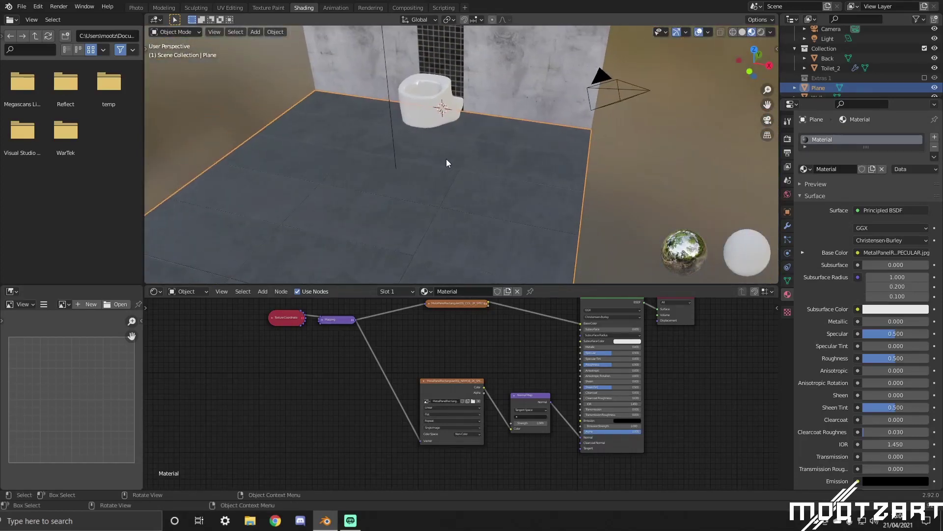
pyautogui.scroll(-2, 445, 159)
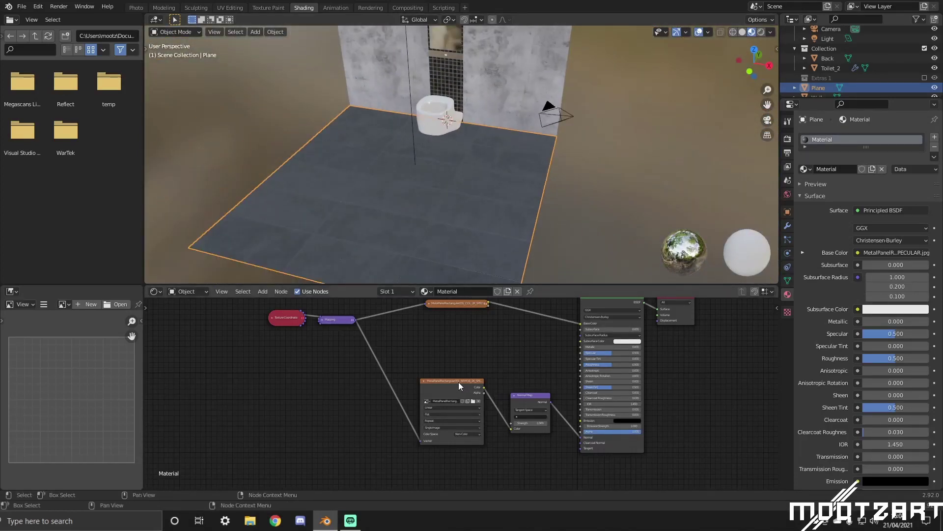
# Collapse and rearrange the texture and Normal Map nodes, placing a third texture copy between them.
pyautogui.click(424, 381)
pyautogui.moveTo(483, 353); pyautogui.dragTo(467, 373, button='middle')
pyautogui.moveTo(447, 411); pyautogui.dragTo(453, 462)
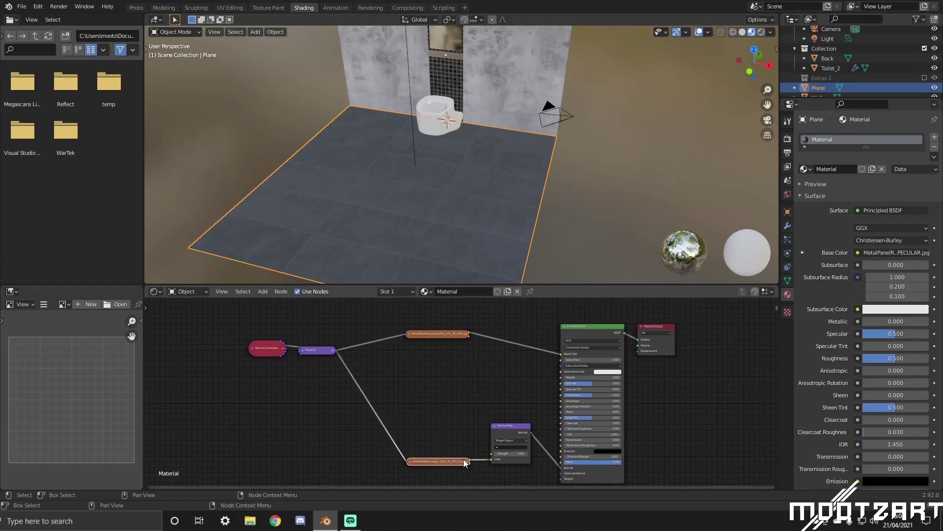
pyautogui.click(495, 426)
pyautogui.moveTo(502, 431); pyautogui.dragTo(504, 467)
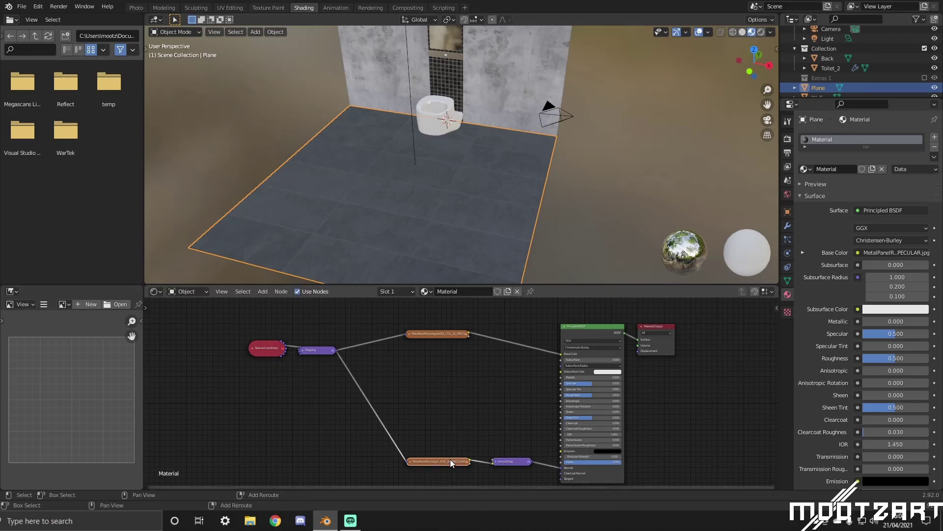
pyautogui.hotkey('shift', 'd')
pyautogui.click(449, 375)
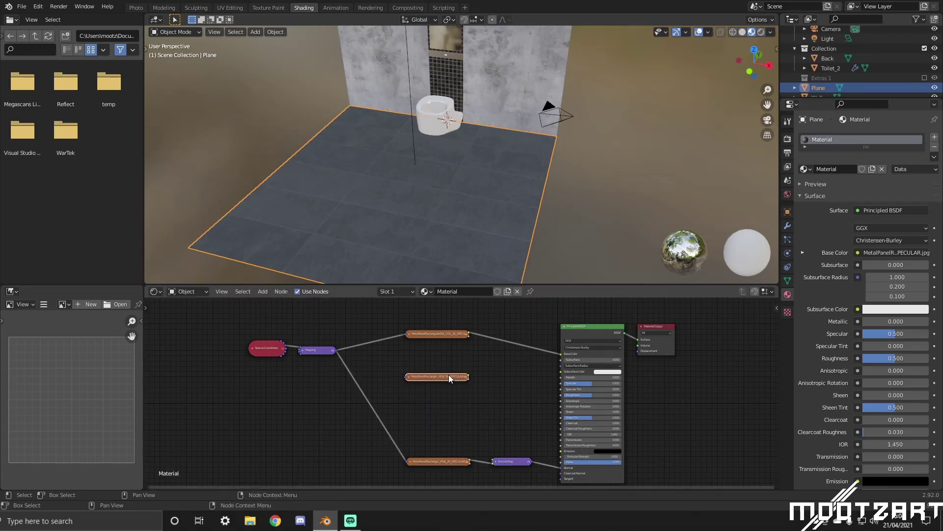
# Load the specular reflection map into the middle texture node, then delete that node.
pyautogui.click(409, 376)
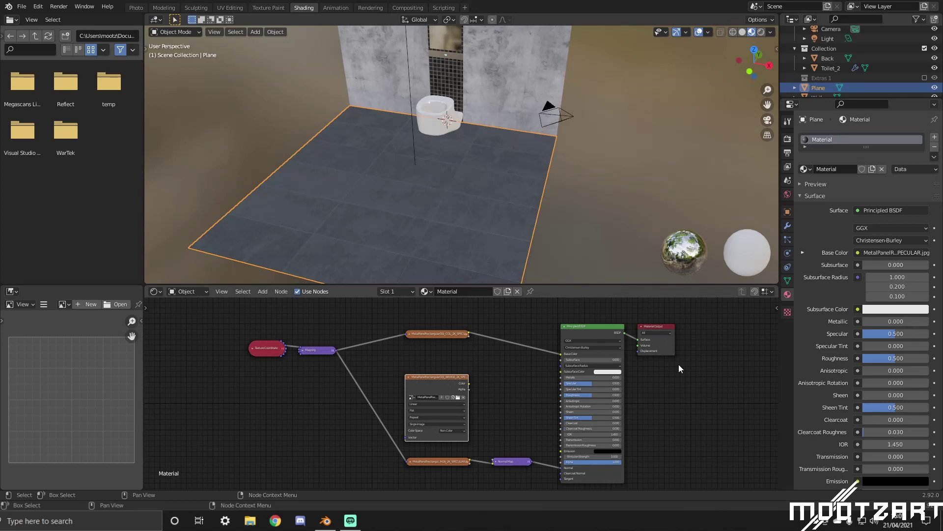
pyautogui.moveTo(716, 415); pyautogui.dragTo(432, 382)
pyautogui.moveTo(705, 423); pyautogui.dragTo(438, 429)
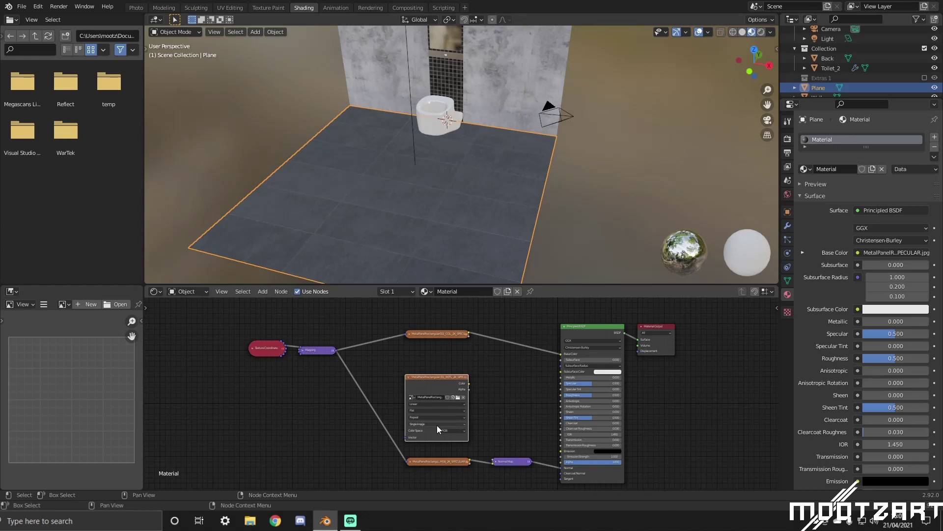
pyautogui.moveTo(429, 377); pyautogui.dragTo(421, 357)
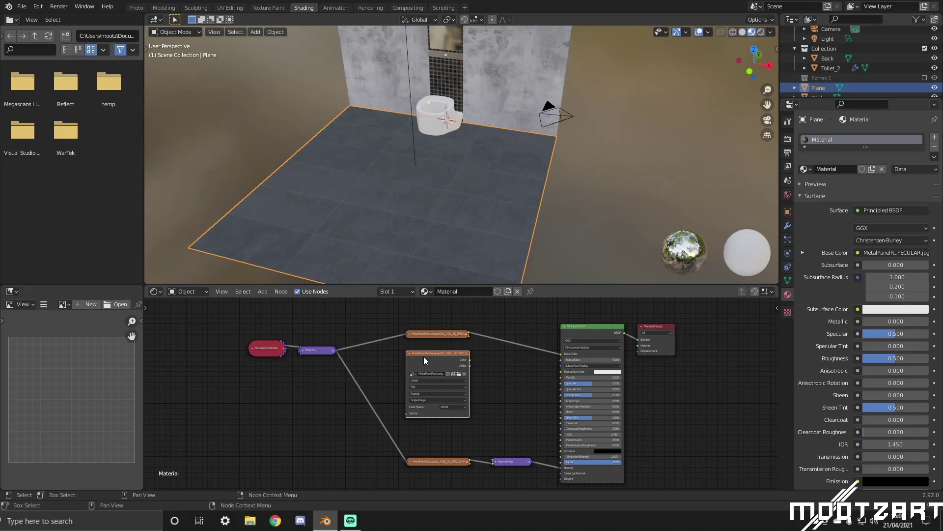
pyautogui.press('x')
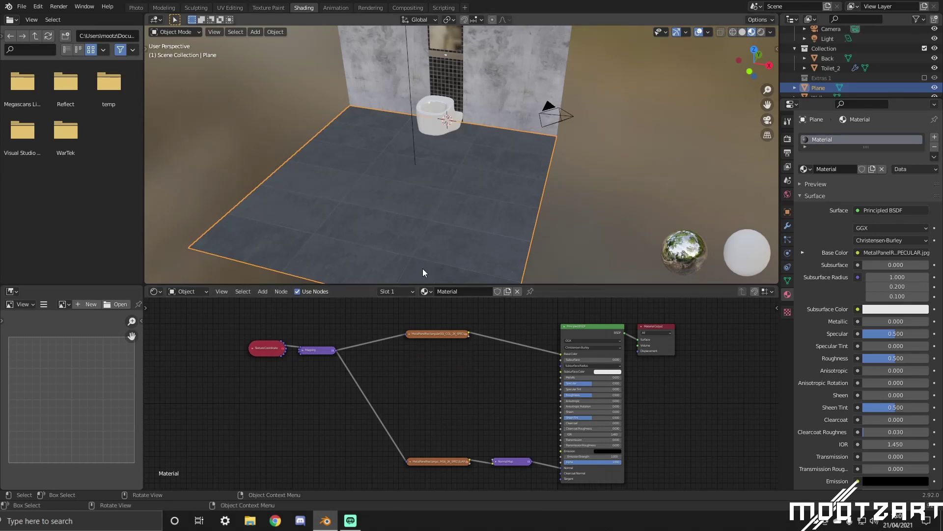
# Raise the floor's Principled BSDF Roughness to 0.905, leaving Metallic at 0.000.
pyautogui.moveTo(423, 269); pyautogui.dragTo(469, 235, button='middle')
pyautogui.scroll(5, 440, 223)
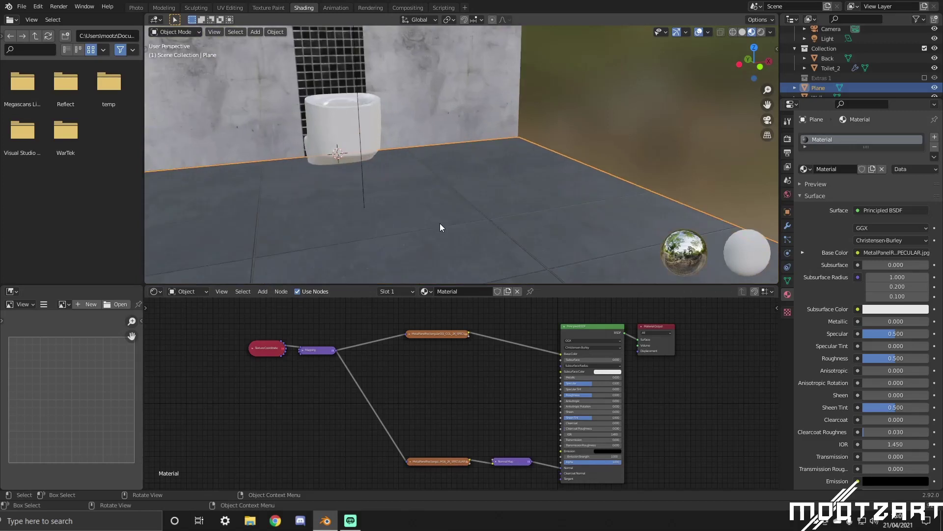
pyautogui.moveTo(585, 395); pyautogui.dragTo(617, 396)
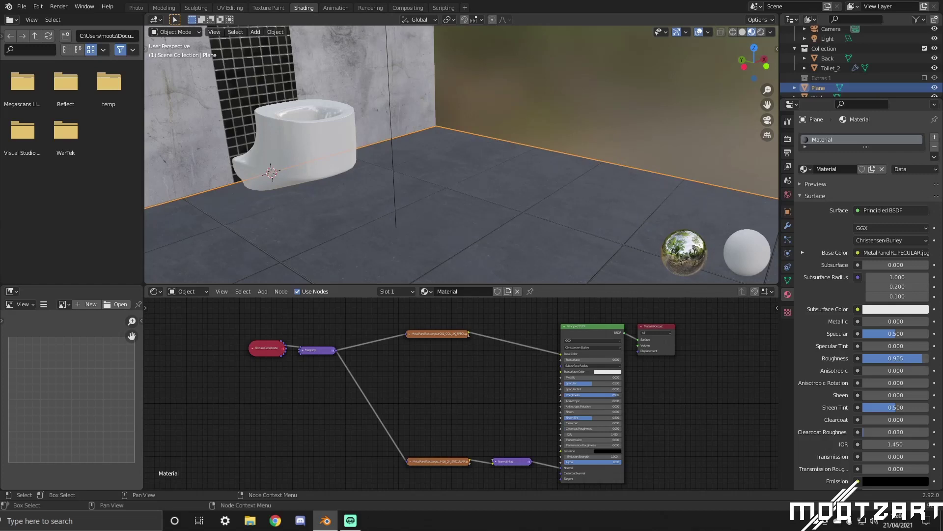
pyautogui.moveTo(585, 377)
pyautogui.mouseDown()
pyautogui.moveTo(620, 377)
pyautogui.moveTo(567, 377)
pyautogui.mouseUp()
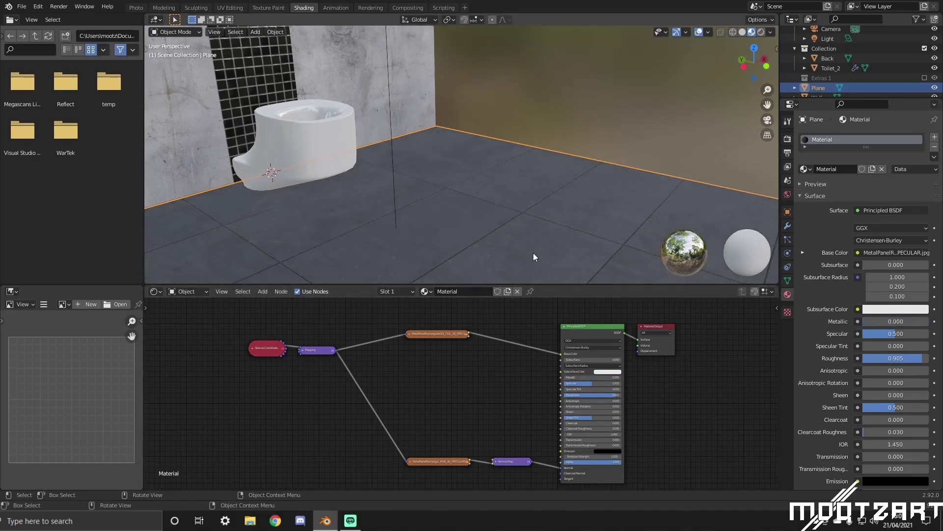
# Drop a ColorRamp node onto the texture-to-Base Color link.
pyautogui.hotkey('shift', 'a')
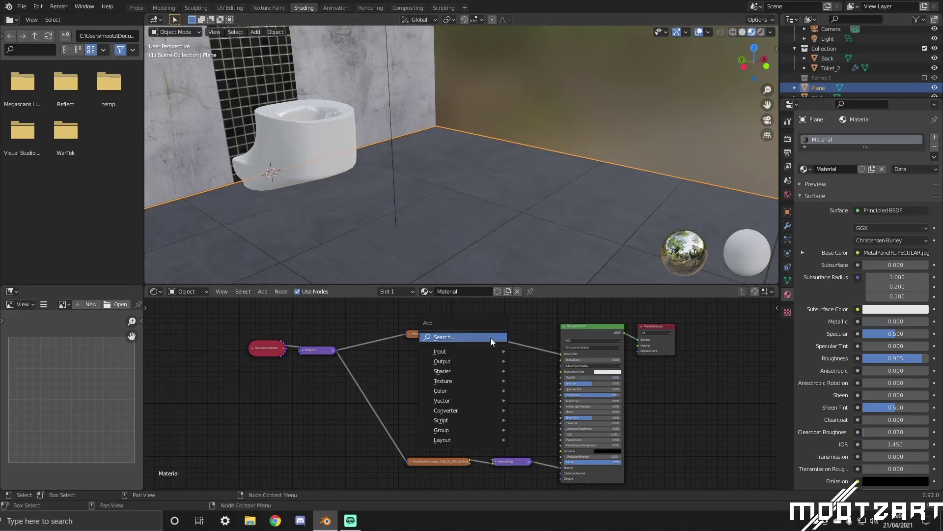
pyautogui.click(490, 338)
pyautogui.write('ramp')
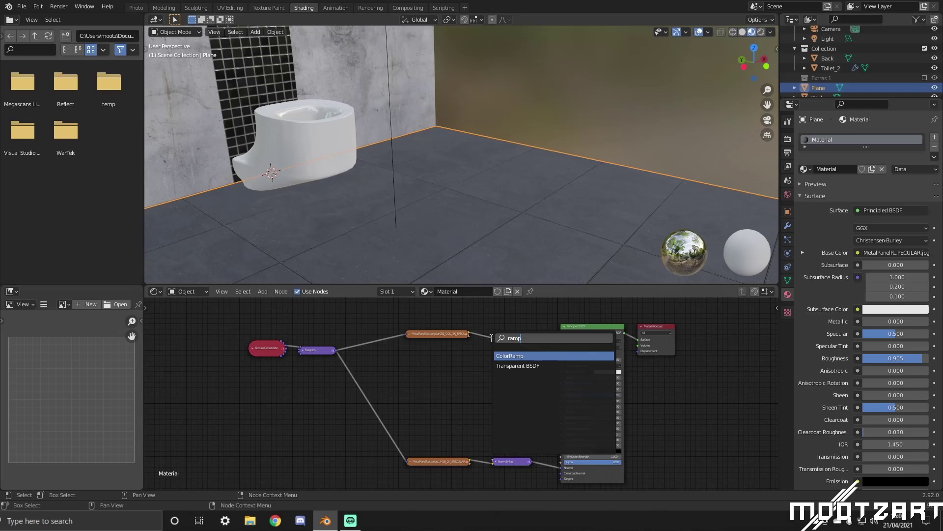
pyautogui.press('Return')
pyautogui.click(491, 336)
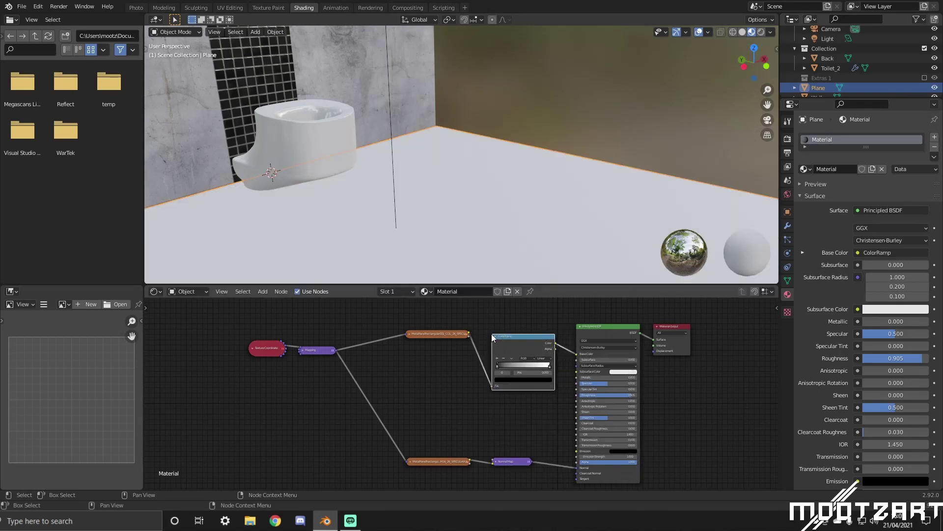
# Slide the ColorRamp's black and white stops inward to brighten the floor tiles.
pyautogui.moveTo(497, 370); pyautogui.dragTo(478, 367)
pyautogui.moveTo(549, 366); pyautogui.dragTo(509, 366)
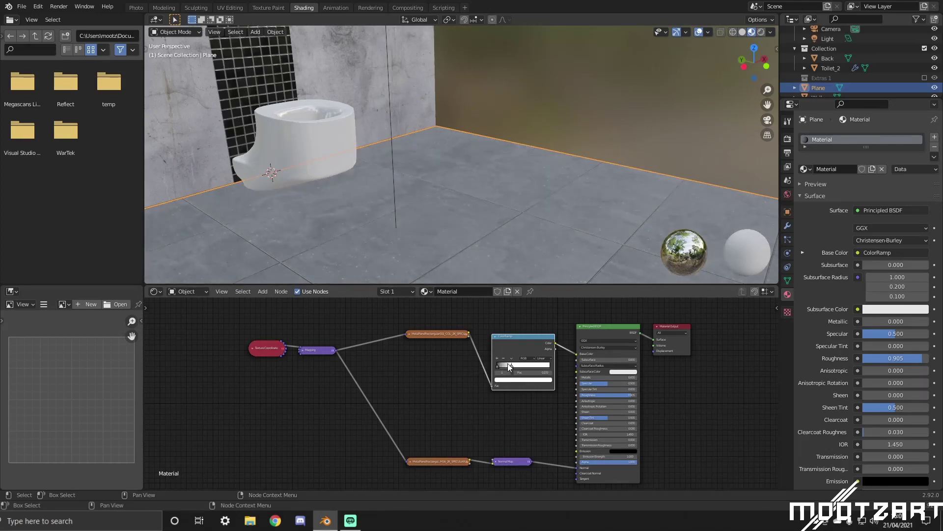
pyautogui.moveTo(492, 196); pyautogui.dragTo(292, 99, button='middle')
pyautogui.click(293, 99)
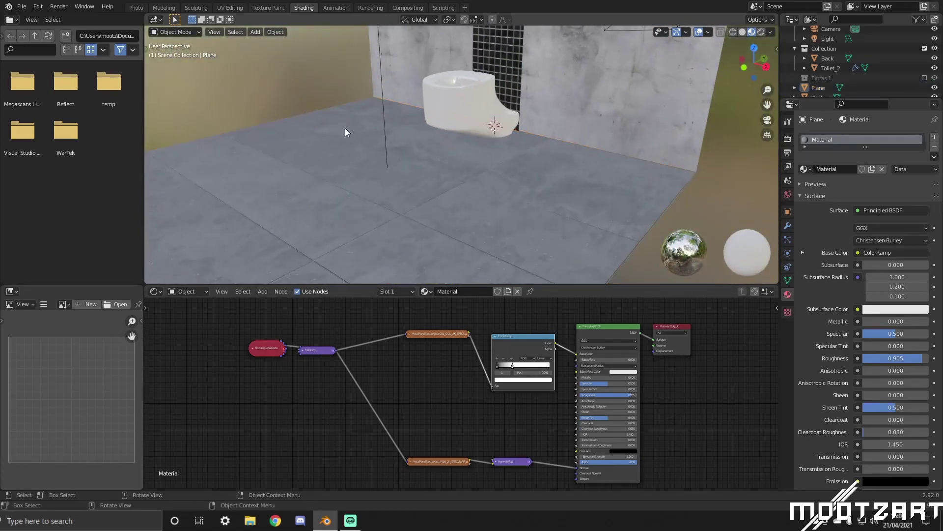
pyautogui.moveTo(345, 128); pyautogui.dragTo(400, 158, button='middle')
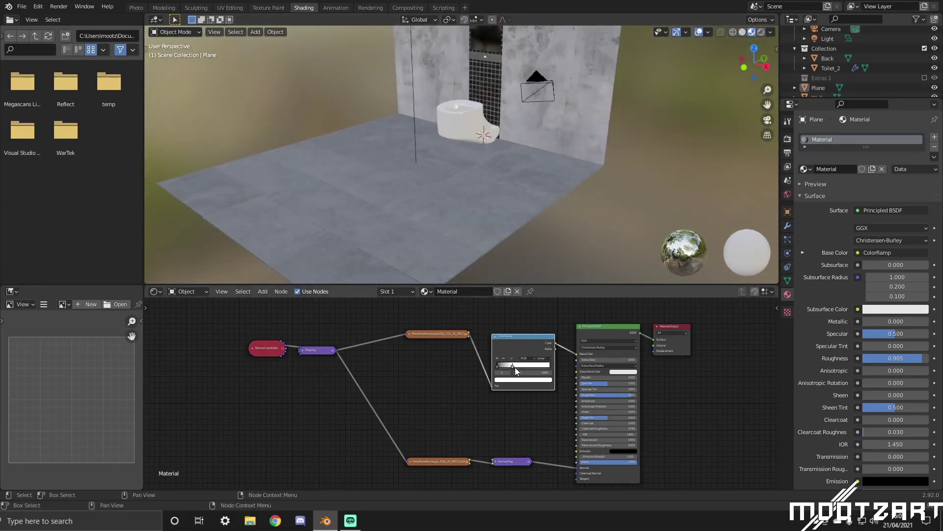
pyautogui.moveTo(509, 366); pyautogui.dragTo(517, 366)
pyautogui.moveTo(641, 168); pyautogui.dragTo(548, 182, button='middle')
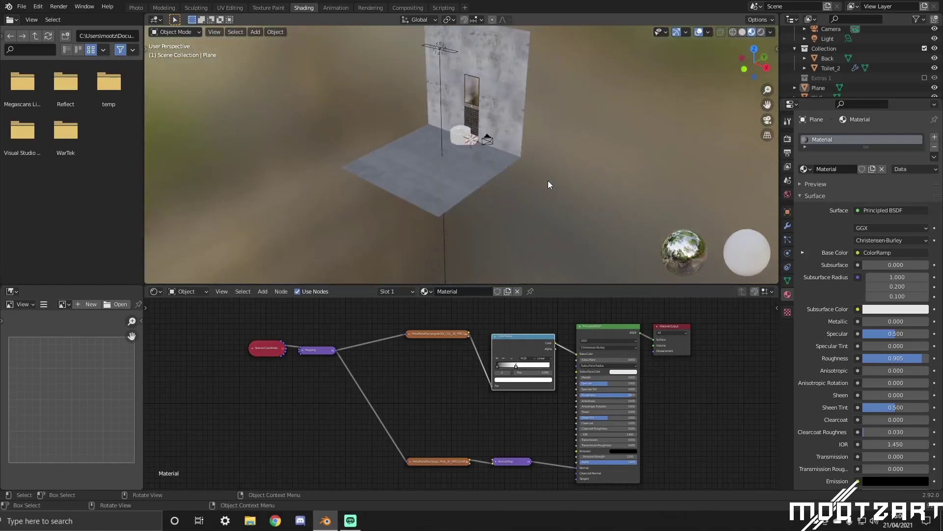
pyautogui.moveTo(600, 144); pyautogui.dragTo(582, 155, button='middle')
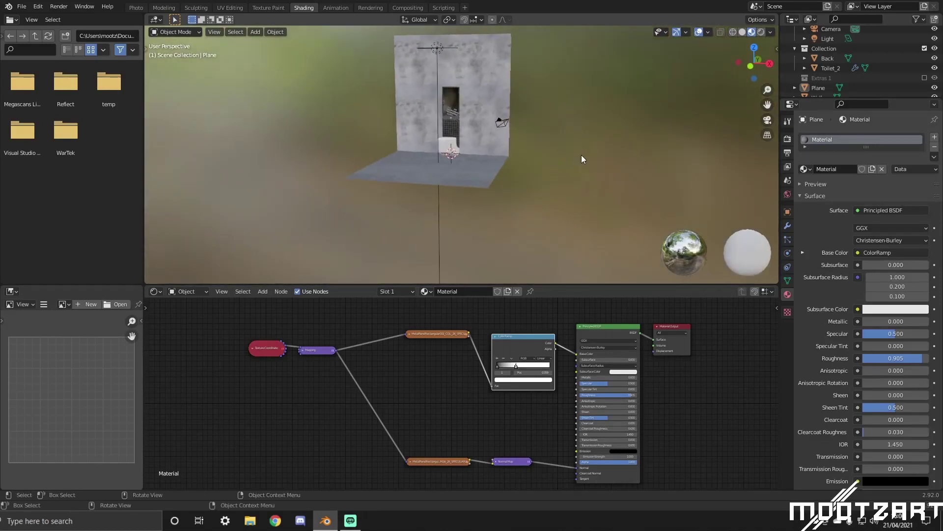
# Set the floor Mapping node's Scale X and Scale Y to 10.
pyautogui.click(164, 8)
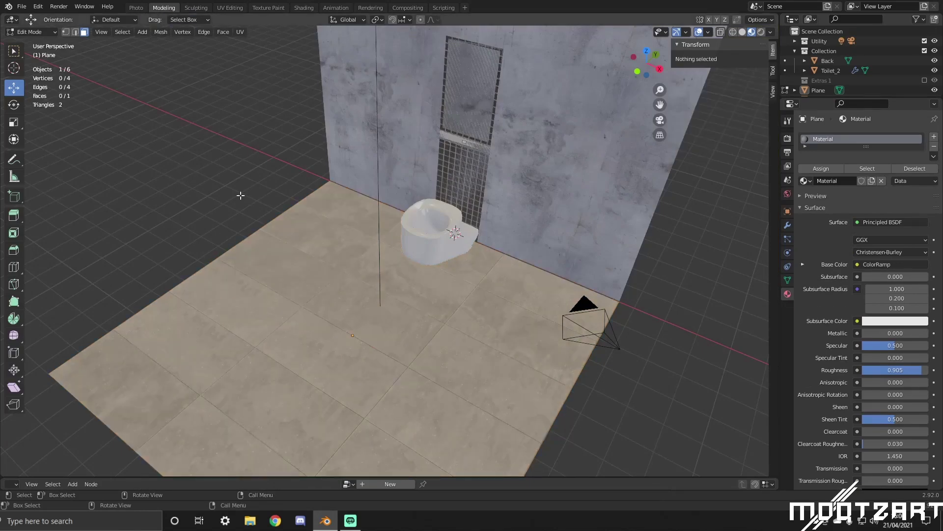
pyautogui.click(304, 8)
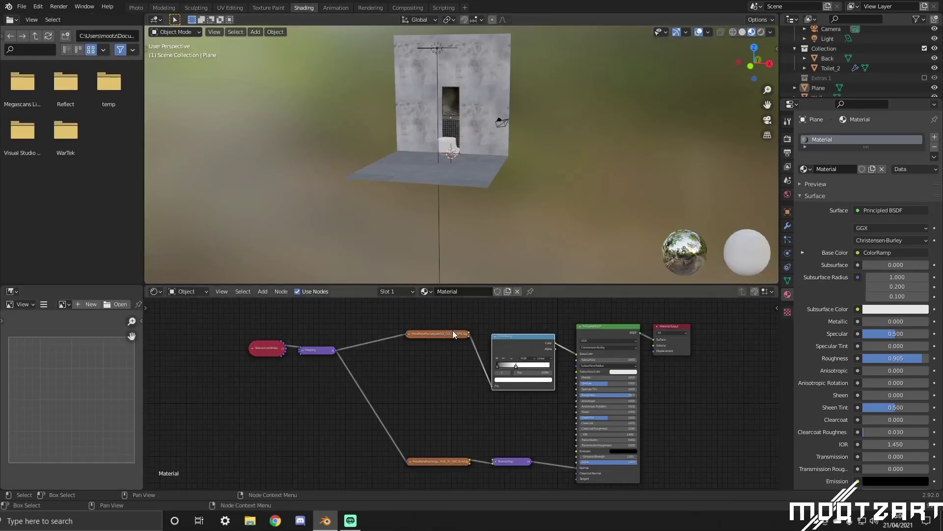
pyautogui.click(303, 349)
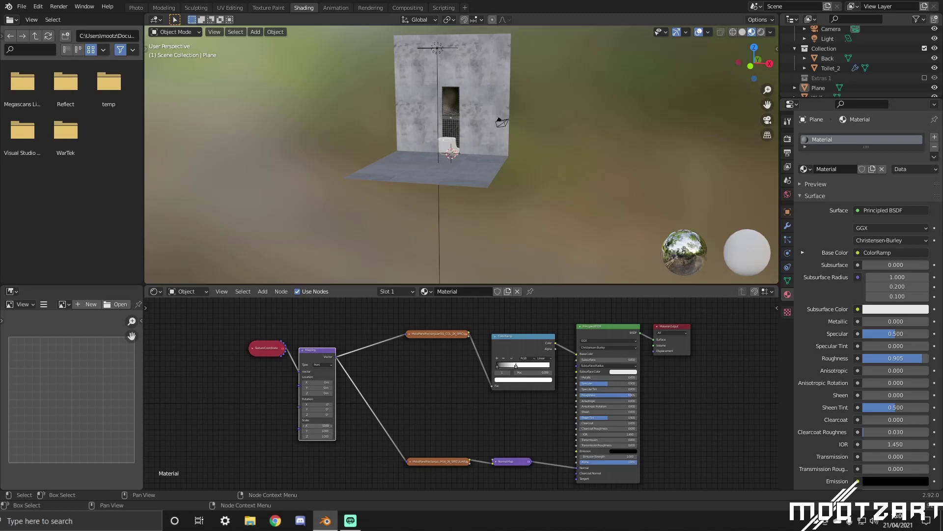
pyautogui.scroll(6, 509, 202)
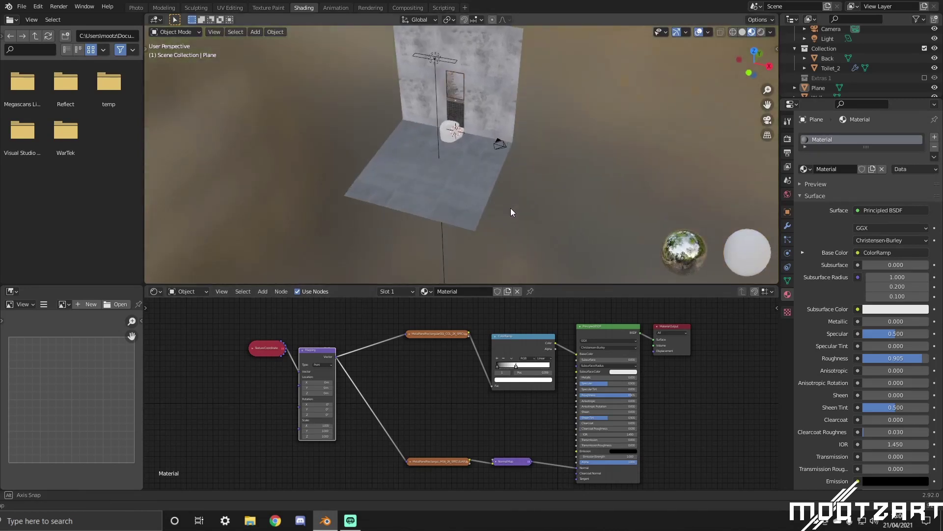
pyautogui.click(324, 426)
pyautogui.write('10')
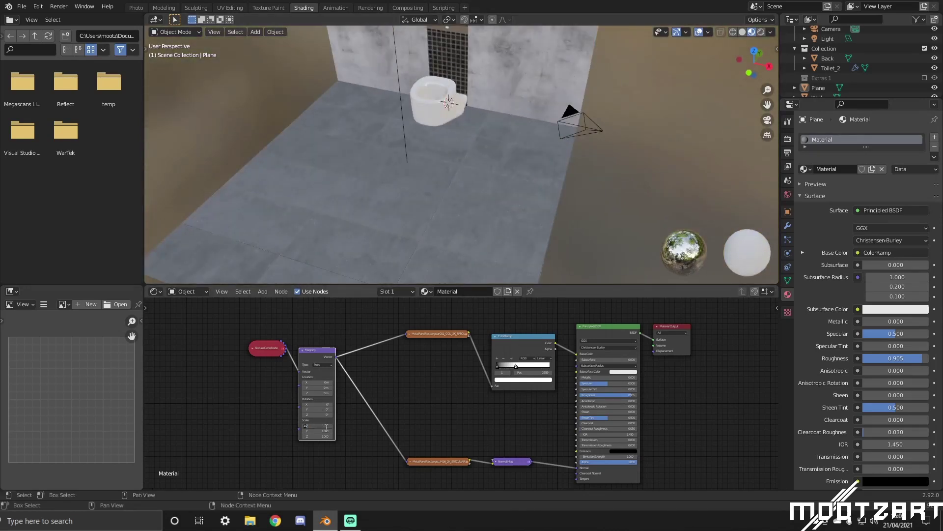
pyautogui.press('Tab')
pyautogui.write('10')
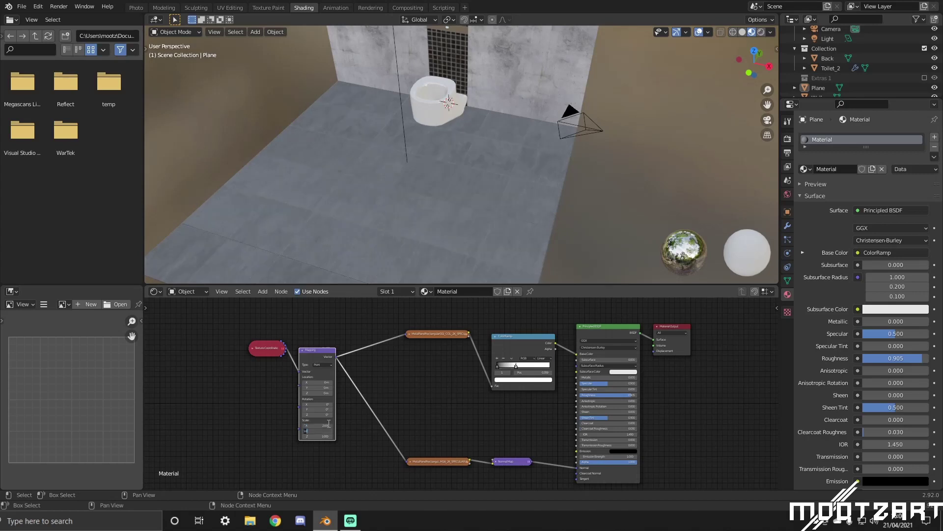
pyautogui.press('Return')
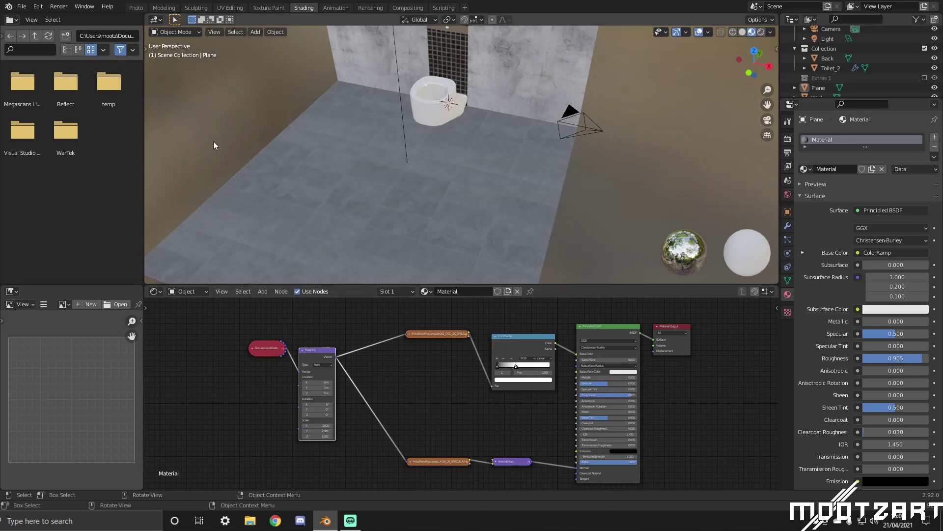
# Orbit around the room to inspect the denser floor tiling.
pyautogui.scroll(5, 340, 143)
pyautogui.moveTo(337, 143); pyautogui.dragTo(396, 144, button='middle')
pyautogui.scroll(-8, 397, 143)
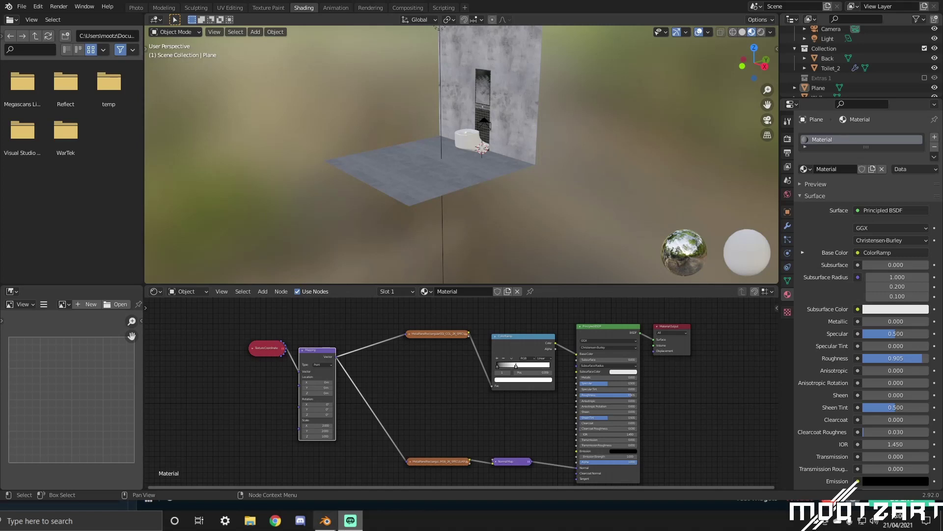
pyautogui.moveTo(355, 176); pyautogui.dragTo(399, 176, button='middle')
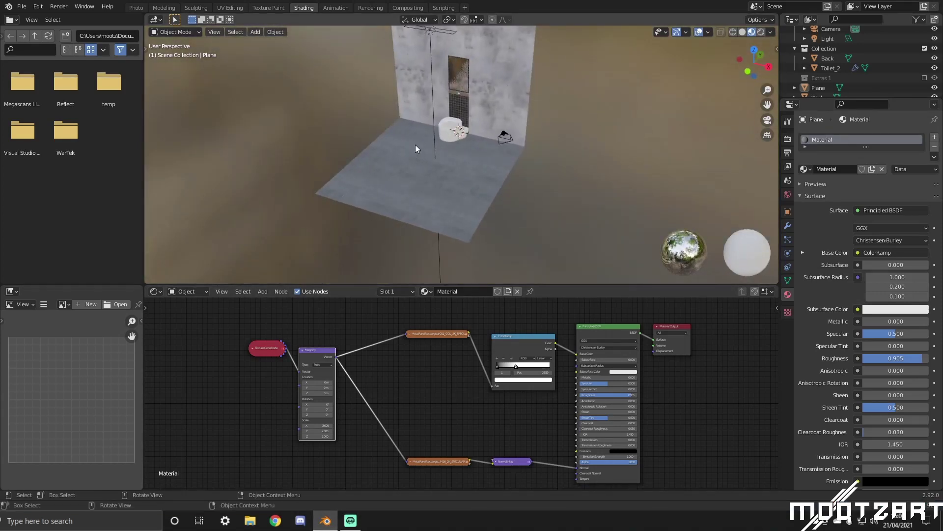
pyautogui.moveTo(415, 145); pyautogui.dragTo(429, 164, button='middle')
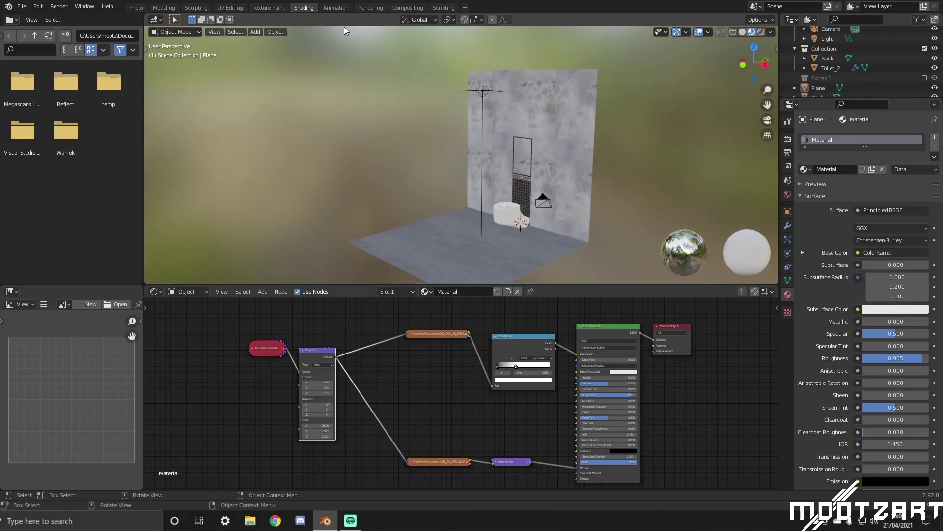
pyautogui.click(163, 8)
# Rename the Plane object to 'Floor' in object mode.
pyautogui.moveTo(354, 159); pyautogui.dragTo(268, 147, button='middle')
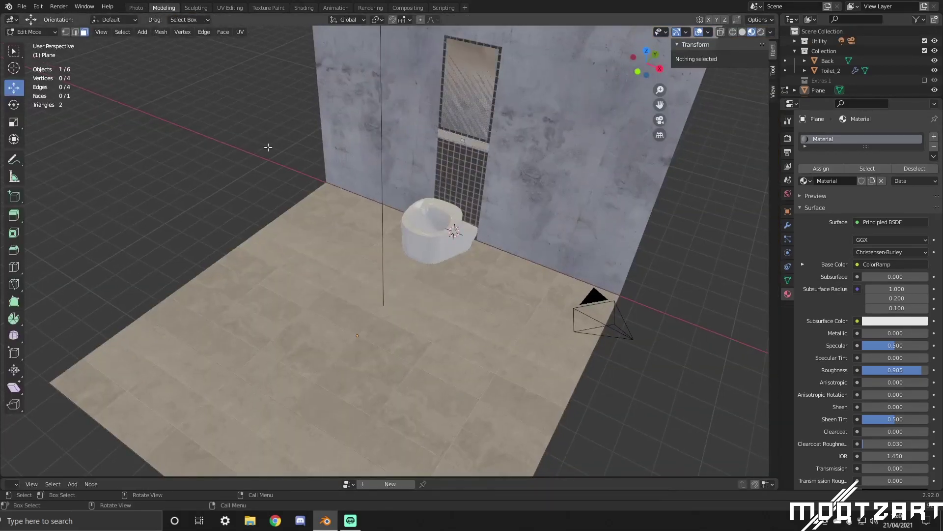
pyautogui.press('Tab')
pyautogui.scroll(-1, 824, 78)
pyautogui.click(825, 77)
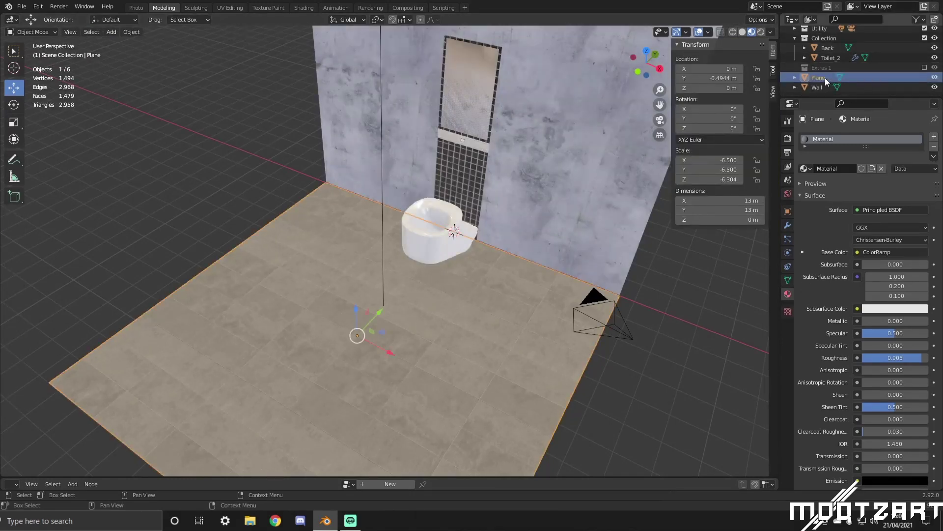
pyautogui.doubleClick(824, 78)
pyautogui.write('Floor')
pyautogui.press('Return')
# Rotate the wall copy 90° around Y and 90° around Z.
pyautogui.moveTo(638, 158); pyautogui.dragTo(311, 253, button='middle')
pyautogui.click(286, 170)
pyautogui.moveTo(286, 170); pyautogui.dragTo(236, 237, button='middle')
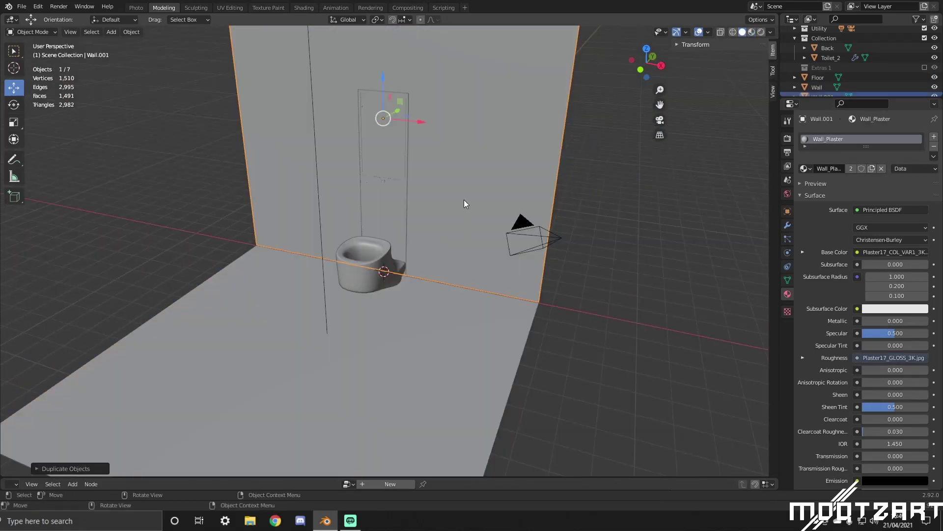
pyautogui.write('r')
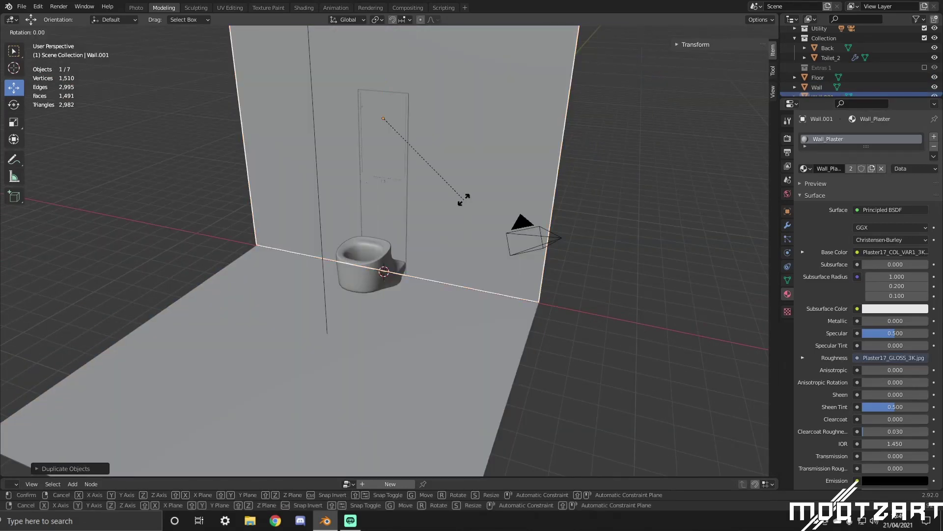
pyautogui.write('y90')
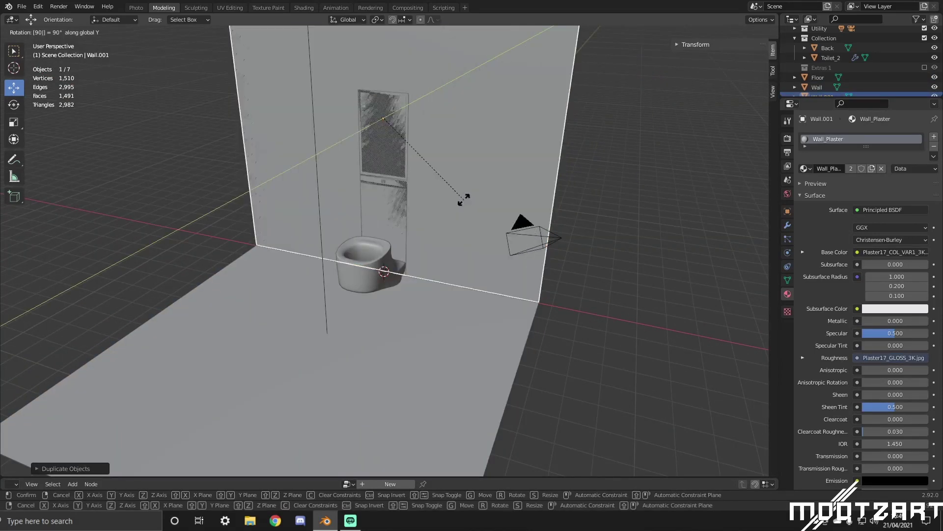
pyautogui.press('Return')
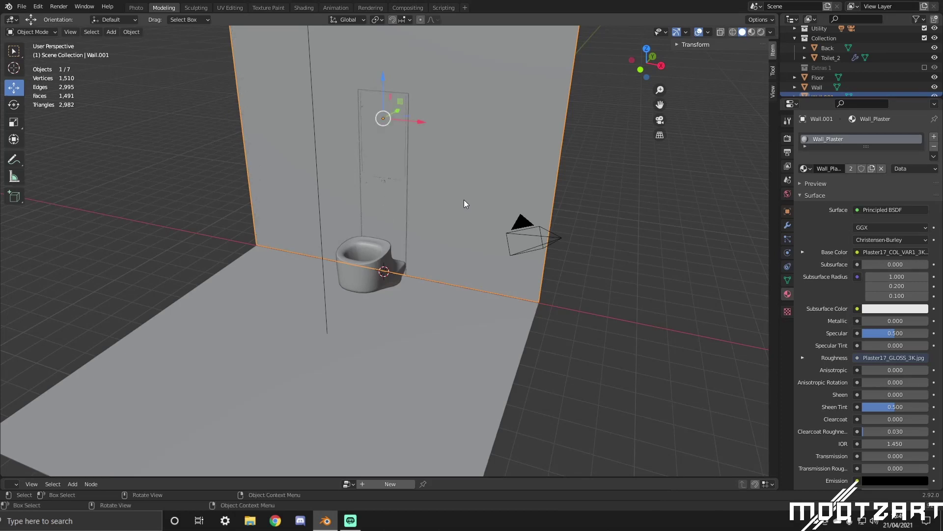
pyautogui.write('rx')
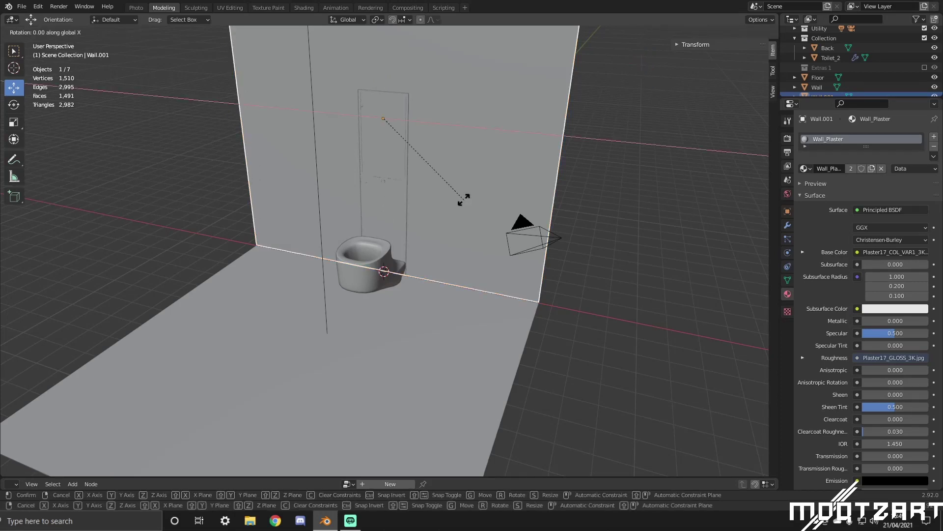
pyautogui.write('90')
pyautogui.press('BackSpace')
pyautogui.press('BackSpace')
pyautogui.write('z')
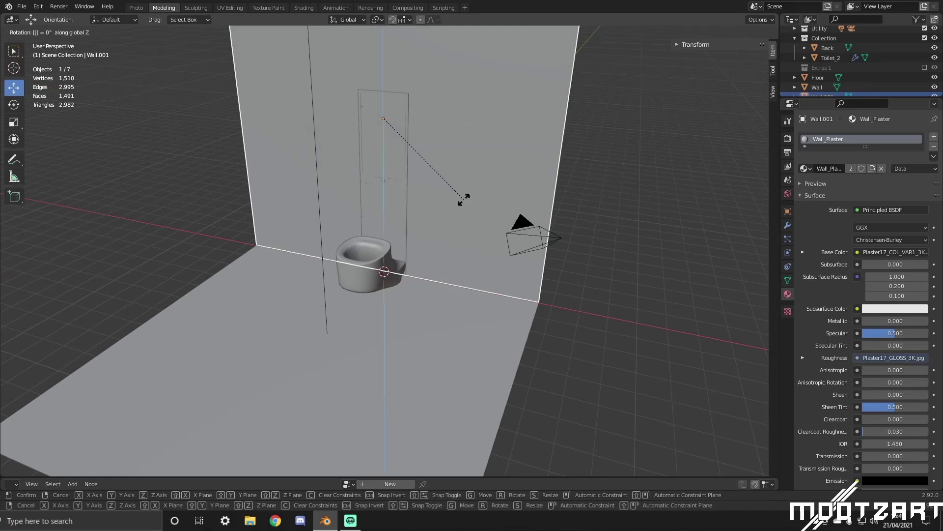
pyautogui.write('90')
pyautogui.press('Return')
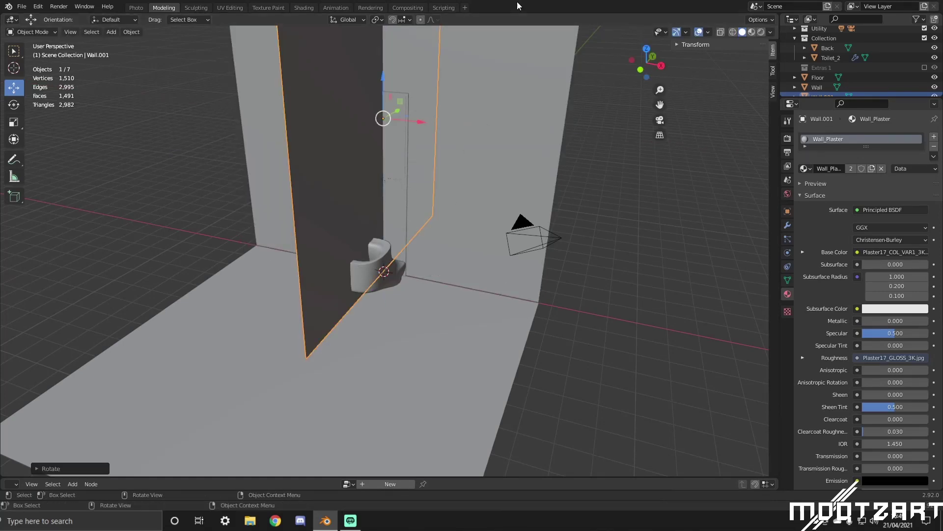
# In material preview, slide the wall copy along the Y axis into place.
pyautogui.click(750, 31)
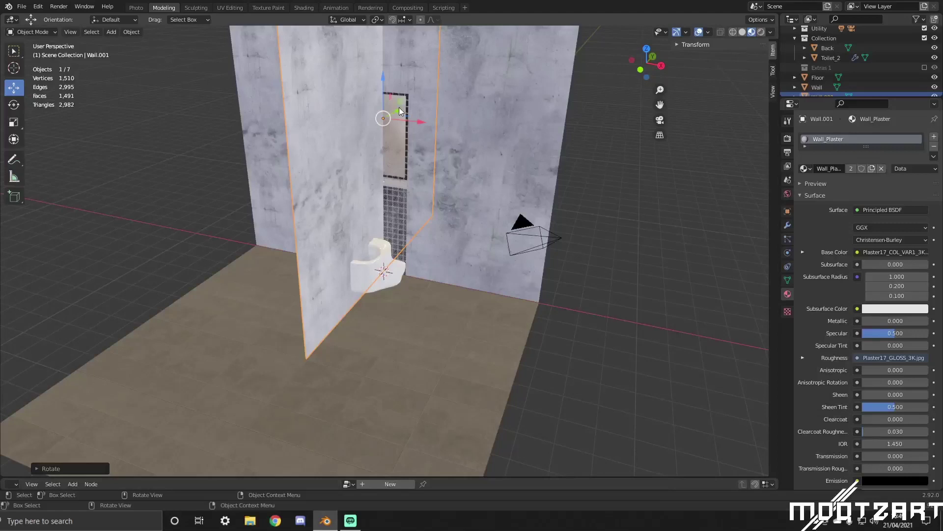
pyautogui.moveTo(396, 112); pyautogui.dragTo(381, 136, button='middle')
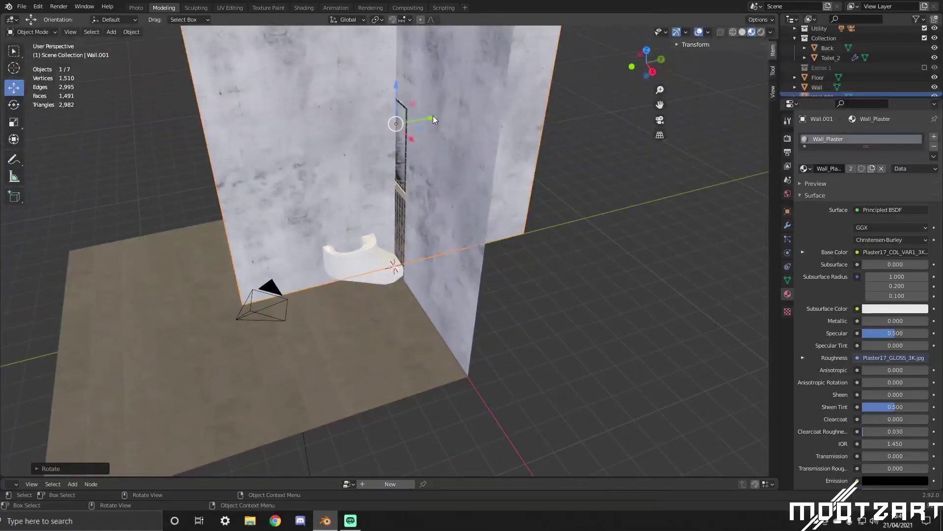
pyautogui.moveTo(432, 119); pyautogui.dragTo(246, 158)
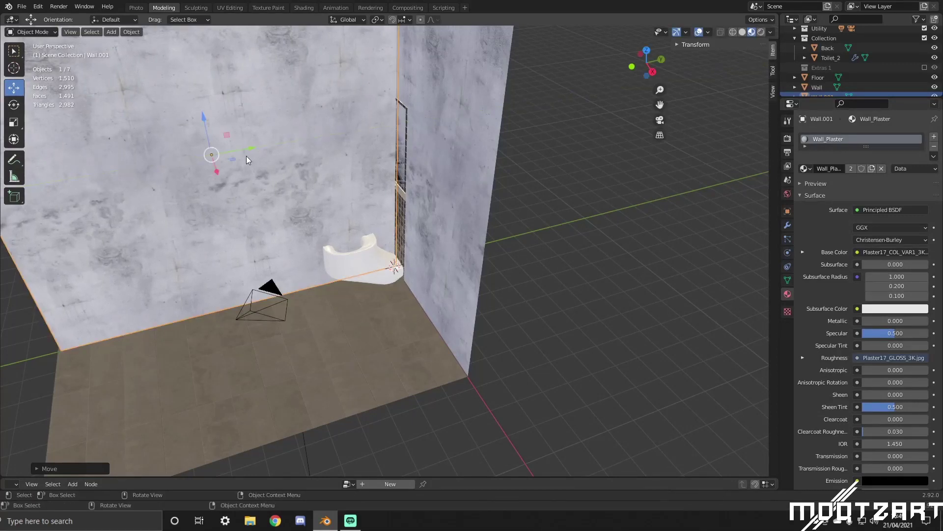
pyautogui.moveTo(217, 173); pyautogui.dragTo(324, 221, button='middle')
pyautogui.click(660, 188)
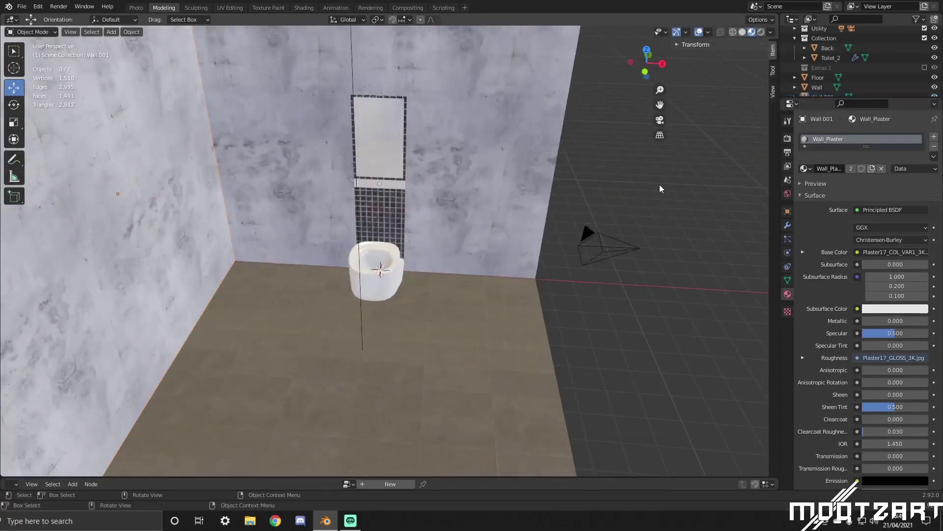
pyautogui.moveTo(650, 189); pyautogui.dragTo(606, 187, button='middle')
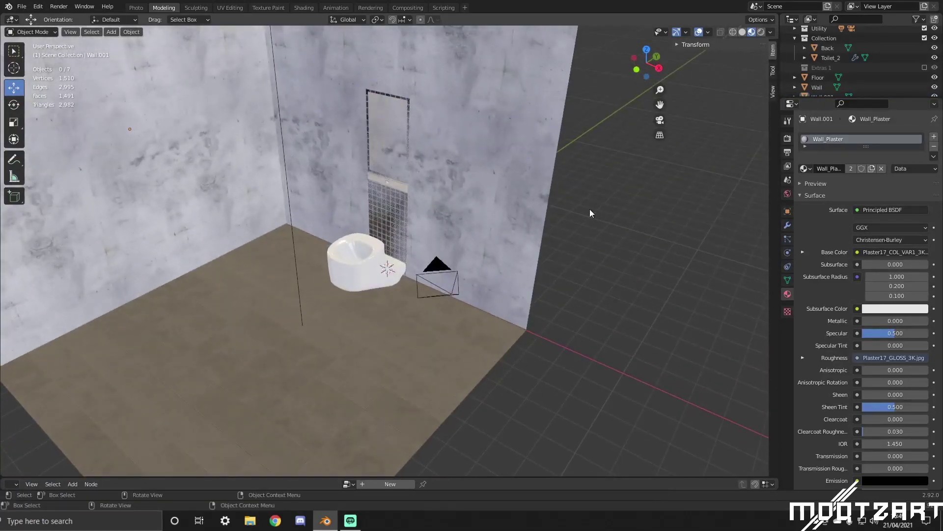
# Slide the left wall Wall.001 along the X axis and check its position.
pyautogui.click(190, 185)
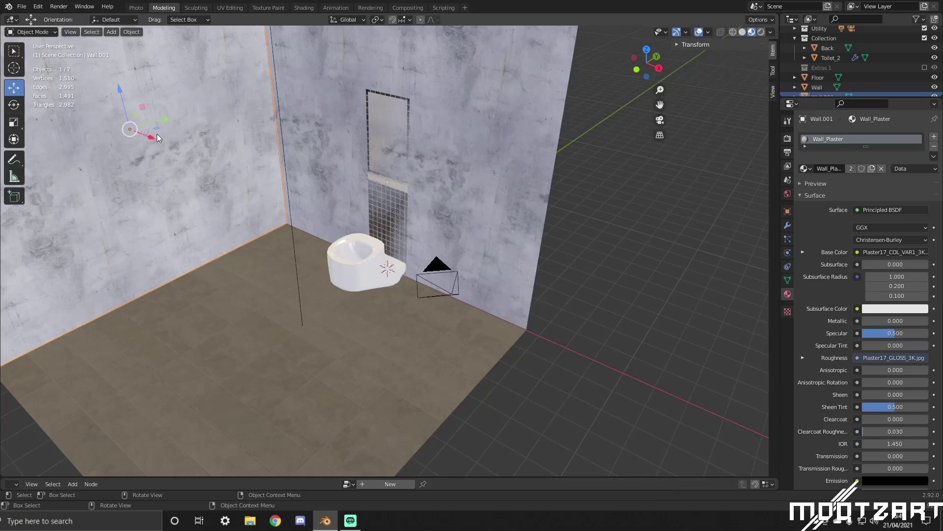
pyautogui.moveTo(152, 137); pyautogui.dragTo(226, 169)
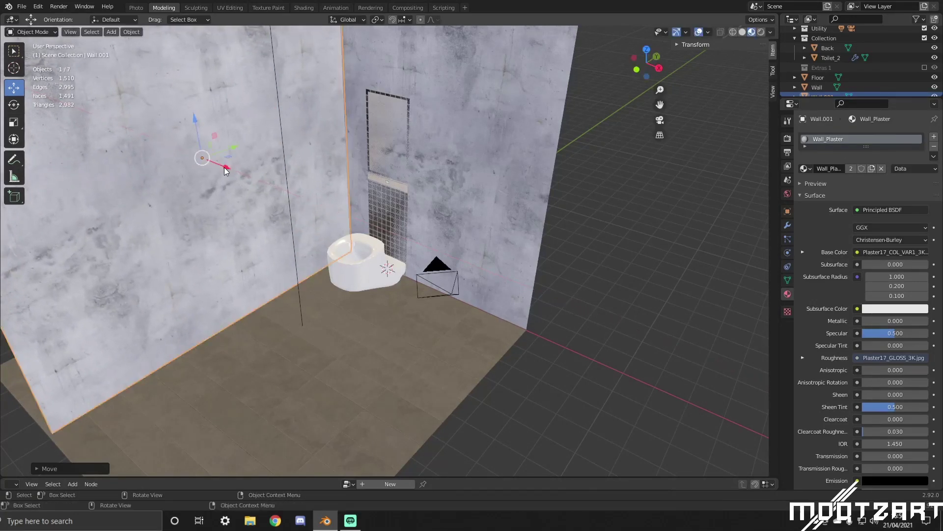
pyautogui.scroll(-6, 236, 172)
pyautogui.moveTo(267, 178)
pyautogui.mouseDown(button='middle')
pyautogui.moveTo(307, 201)
pyautogui.moveTo(281, 190)
pyautogui.moveTo(267, 166)
pyautogui.mouseUp(button='middle')
pyautogui.scroll(6, 368, 190)
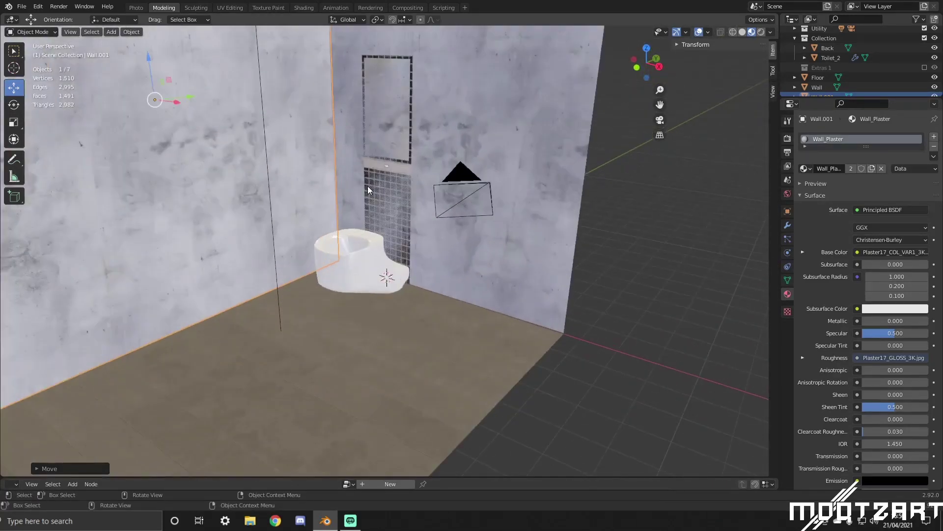
pyautogui.scroll(4, 368, 190)
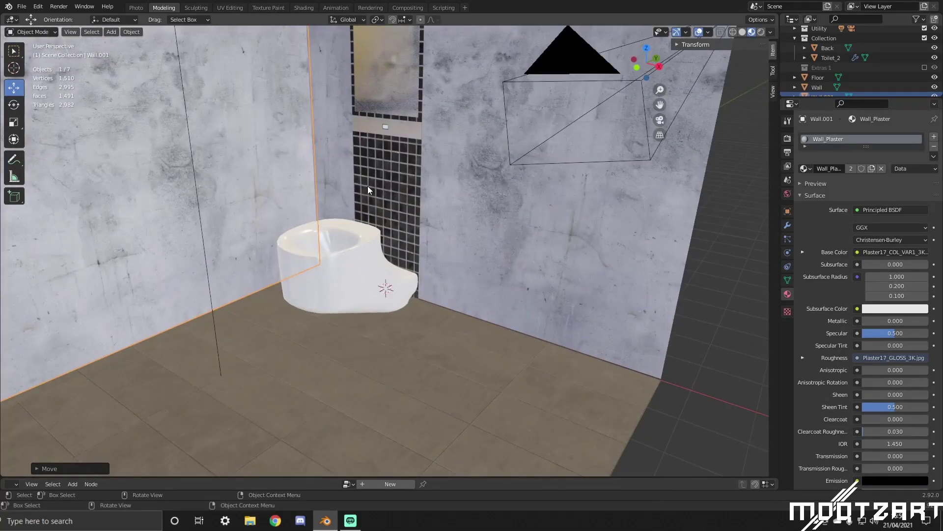
pyautogui.moveTo(358, 173); pyautogui.dragTo(290, 184, button='middle')
pyautogui.scroll(-3, 385, 183)
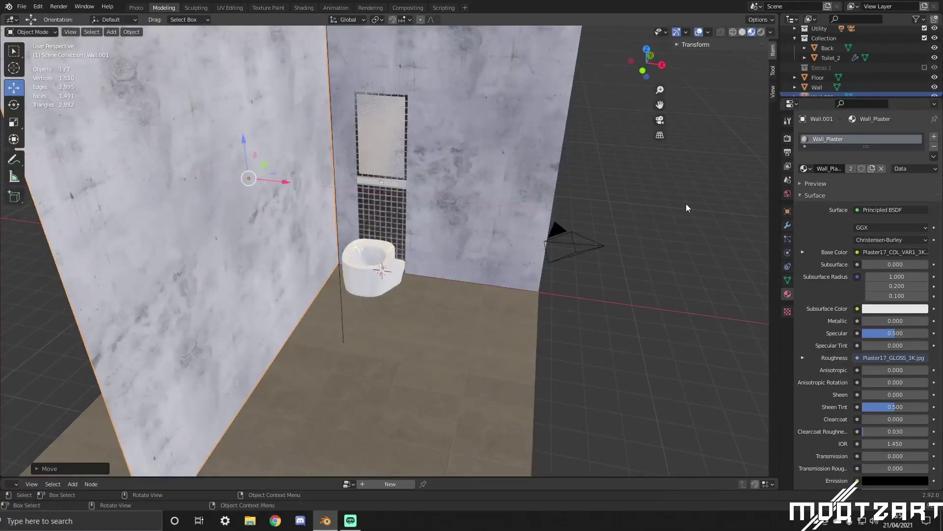
pyautogui.click(673, 213)
# Select the camera and set the output resolution to 2000 × 2000 px.
pyautogui.click(556, 230)
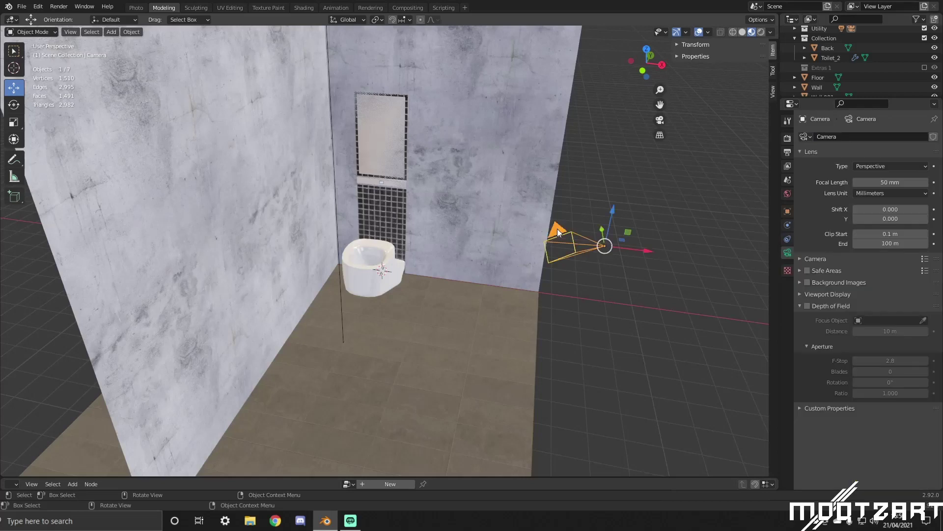
pyautogui.click(137, 8)
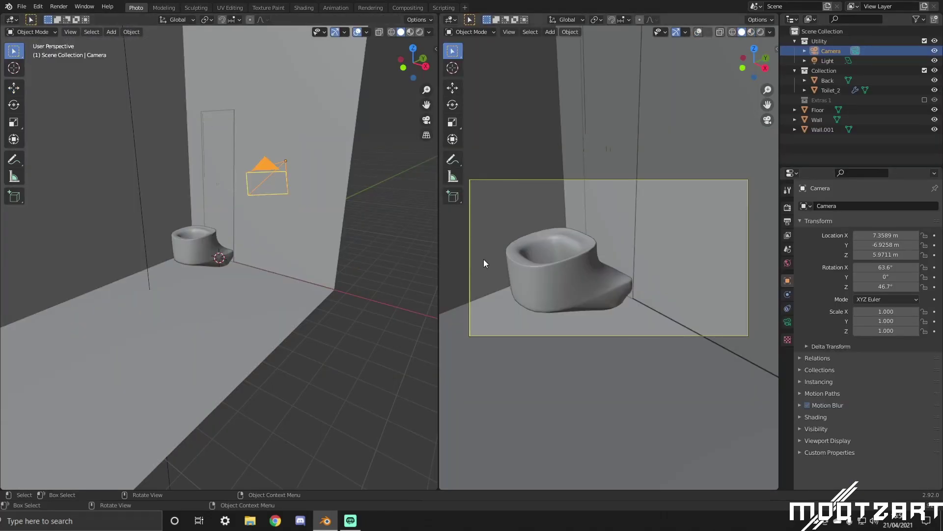
pyautogui.click(790, 190)
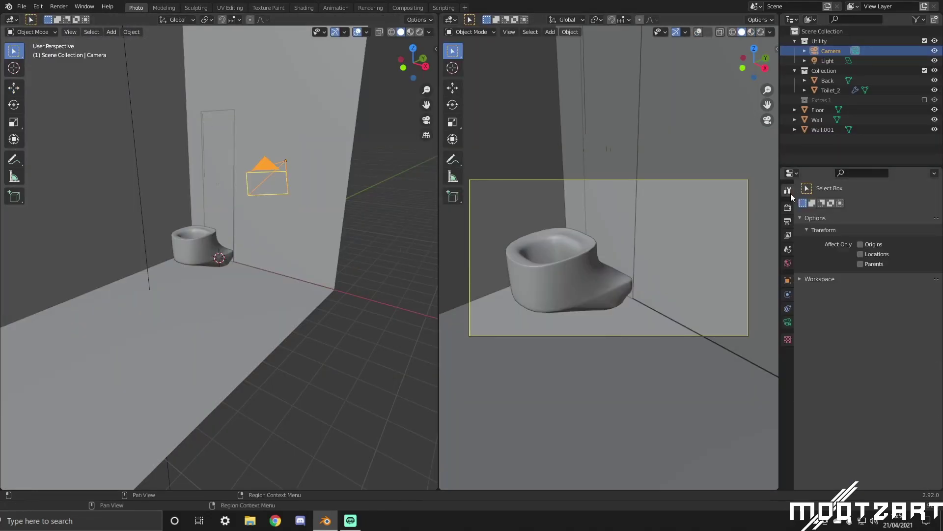
pyautogui.click(789, 210)
pyautogui.click(787, 222)
pyautogui.doubleClick(882, 217)
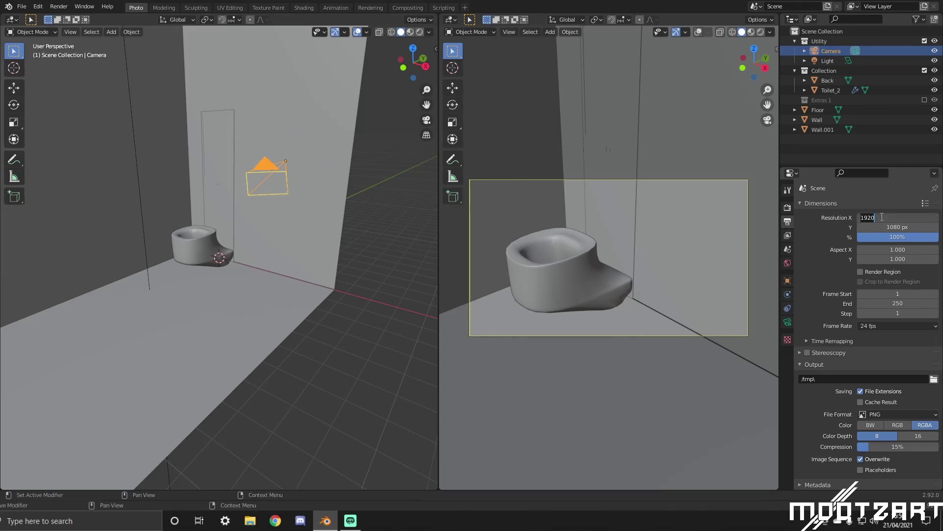
pyautogui.write('2000')
pyautogui.press('Tab')
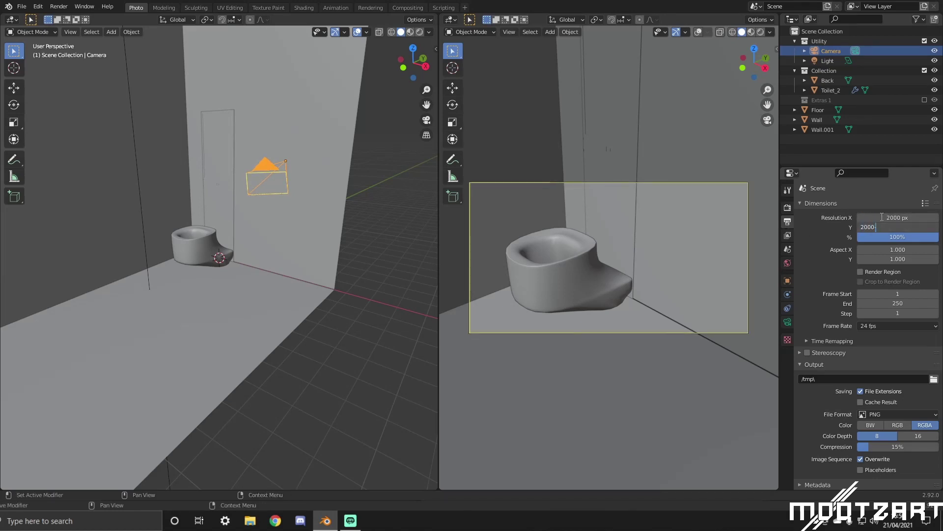
pyautogui.press('Return')
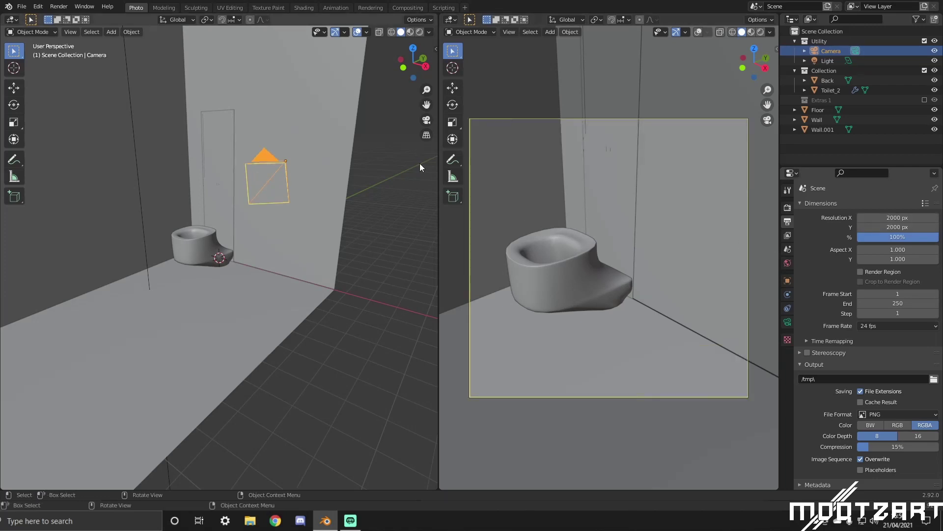
# Move the camera along X and raise it higher above the floor.
pyautogui.moveTo(293, 178); pyautogui.dragTo(309, 203, button='middle')
pyautogui.click(15, 88)
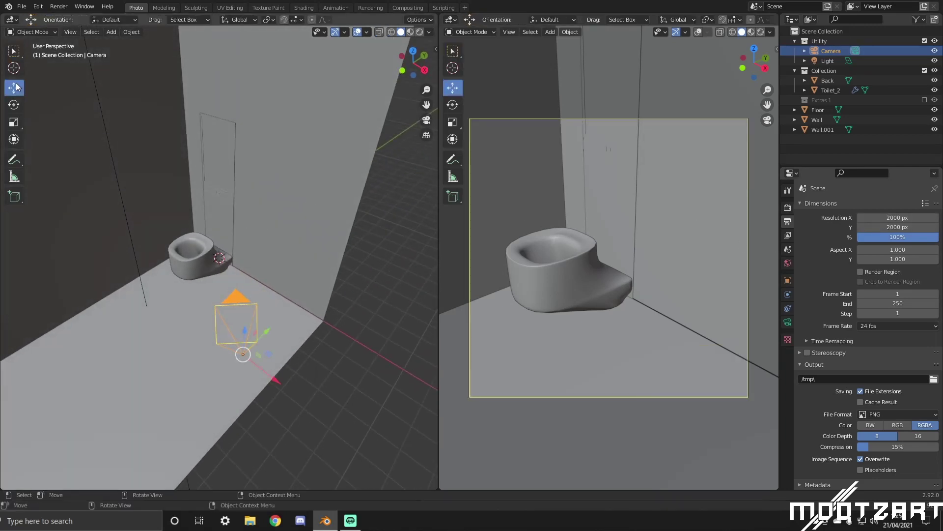
pyautogui.moveTo(269, 389); pyautogui.dragTo(218, 326)
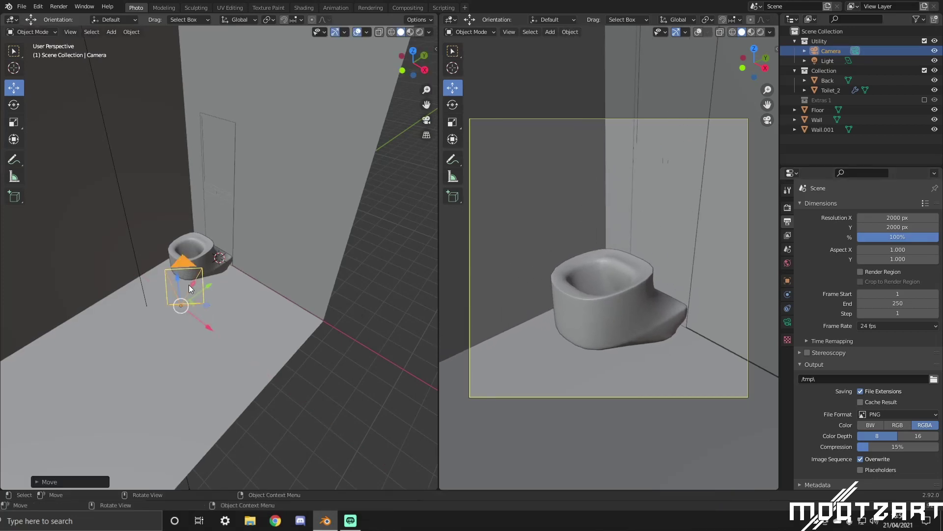
pyautogui.moveTo(176, 277); pyautogui.dragTo(180, 244)
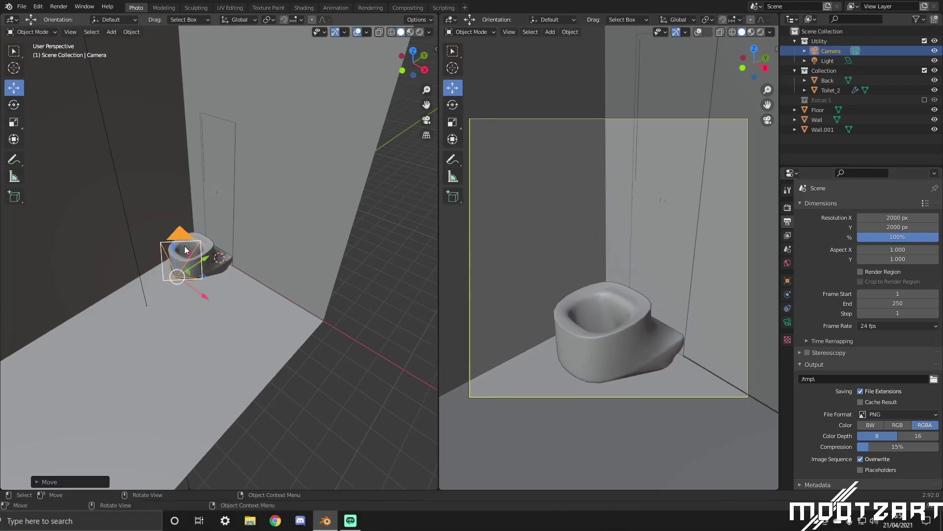
pyautogui.moveTo(189, 279); pyautogui.dragTo(164, 277, button='middle')
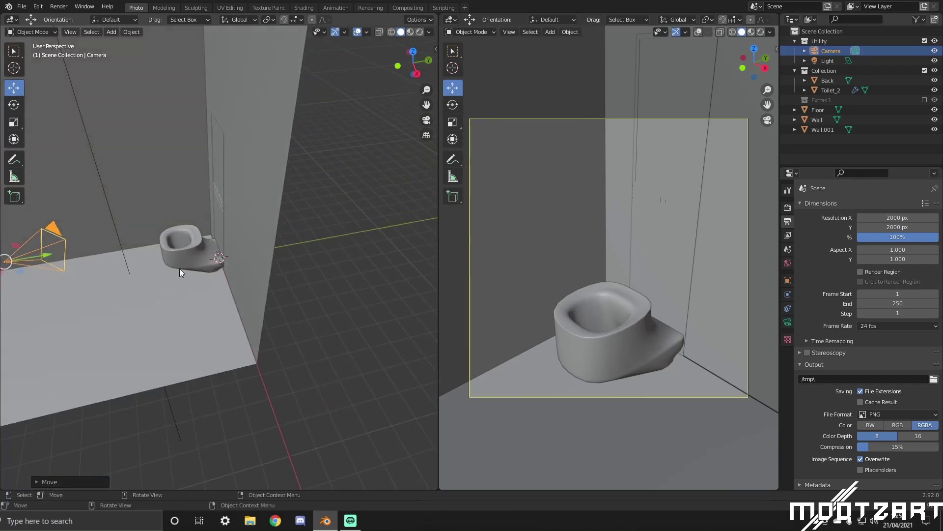
# Rotate the camera to 47.6° Z and 66.1° X, shifting it to centre the toilet.
pyautogui.press('n')
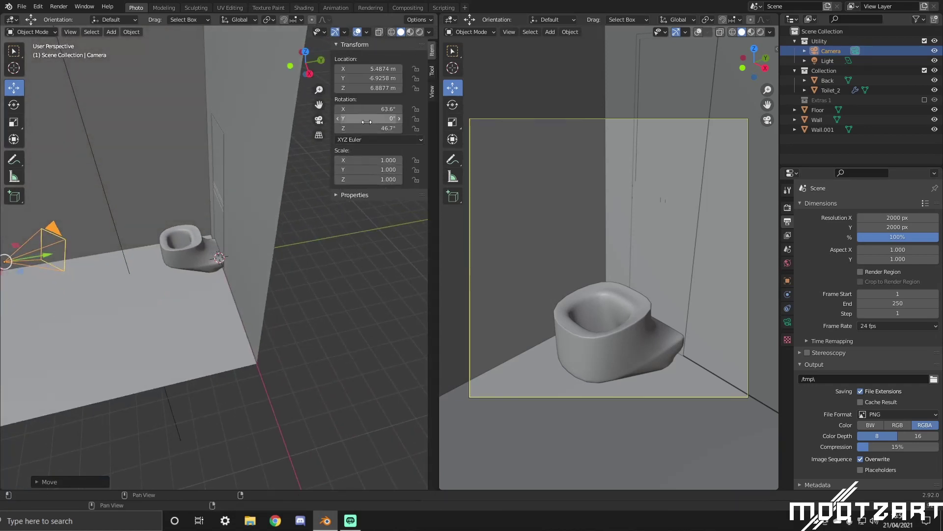
pyautogui.moveTo(370, 128); pyautogui.dragTo(370, 130)
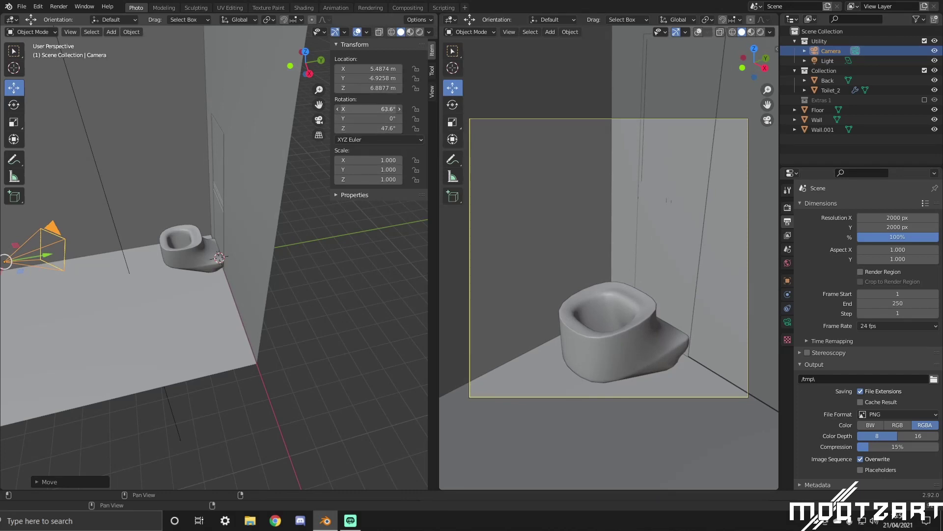
pyautogui.moveTo(368, 108); pyautogui.dragTo(379, 108)
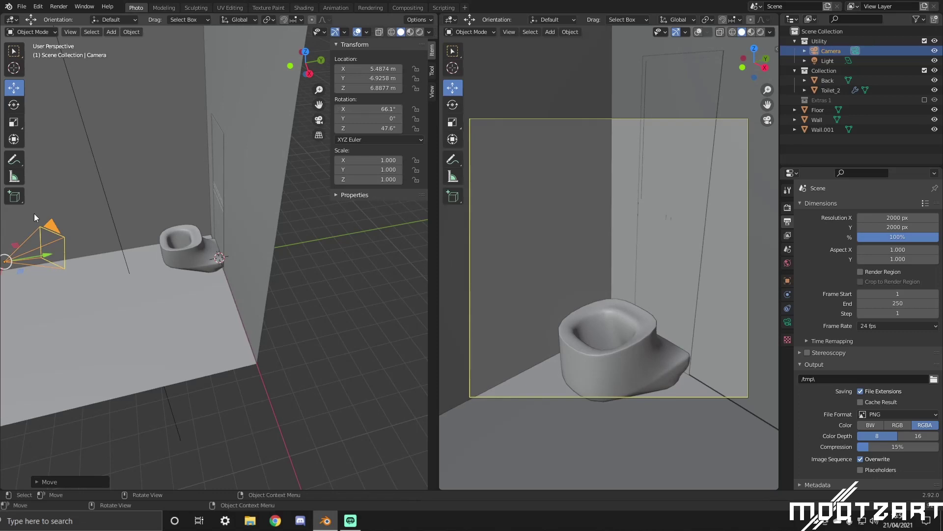
pyautogui.moveTo(34, 213); pyautogui.dragTo(111, 277, button='middle')
pyautogui.moveTo(155, 294); pyautogui.dragTo(212, 337)
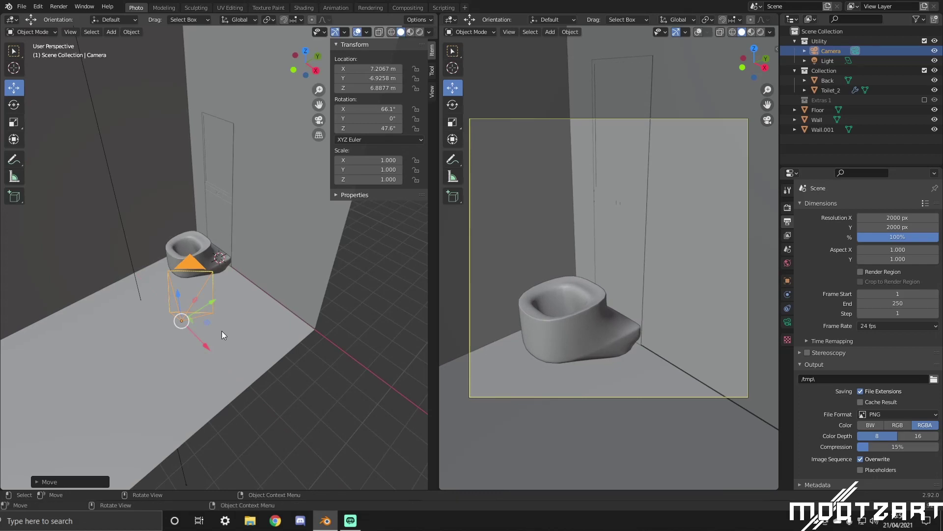
# Lower the Wall slightly along the Z axis, then deselect it.
pyautogui.moveTo(264, 315); pyautogui.dragTo(269, 280, button='middle')
pyautogui.scroll(5, 269, 280)
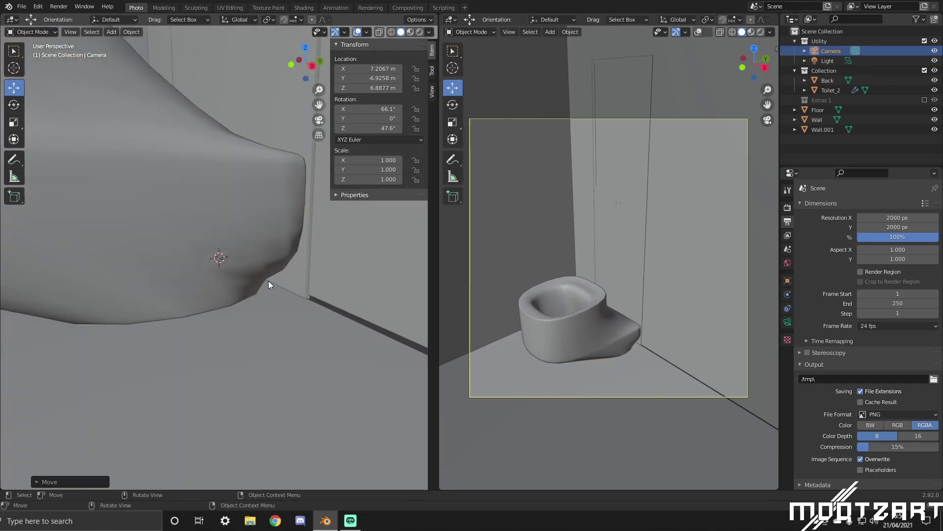
pyautogui.moveTo(310, 302); pyautogui.dragTo(259, 204, button='middle')
pyautogui.click(311, 282)
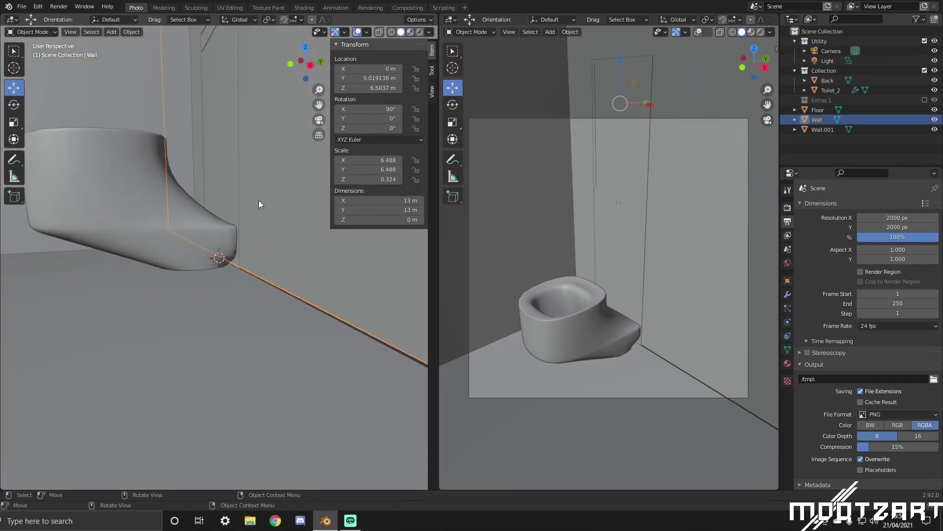
pyautogui.scroll(-5, 259, 204)
pyautogui.press('g')
pyautogui.press('z')
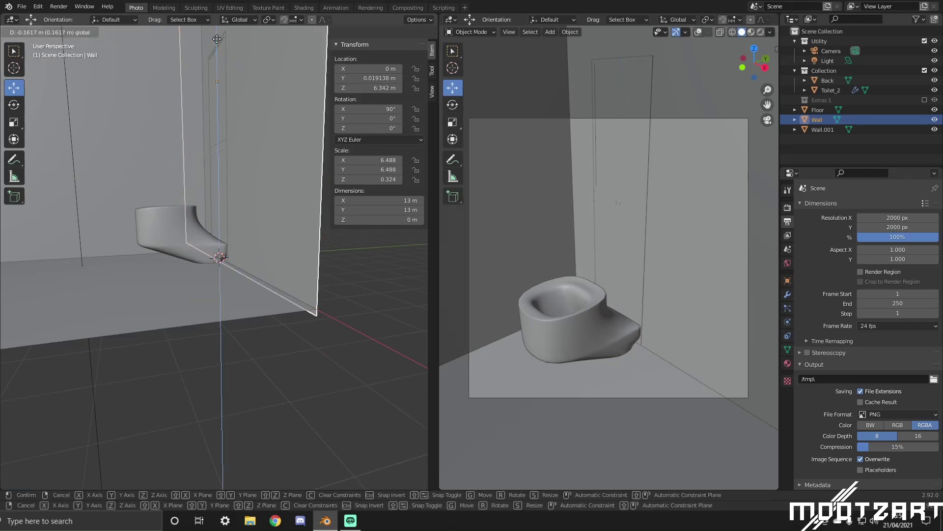
pyautogui.click(217, 36)
pyautogui.click(356, 293)
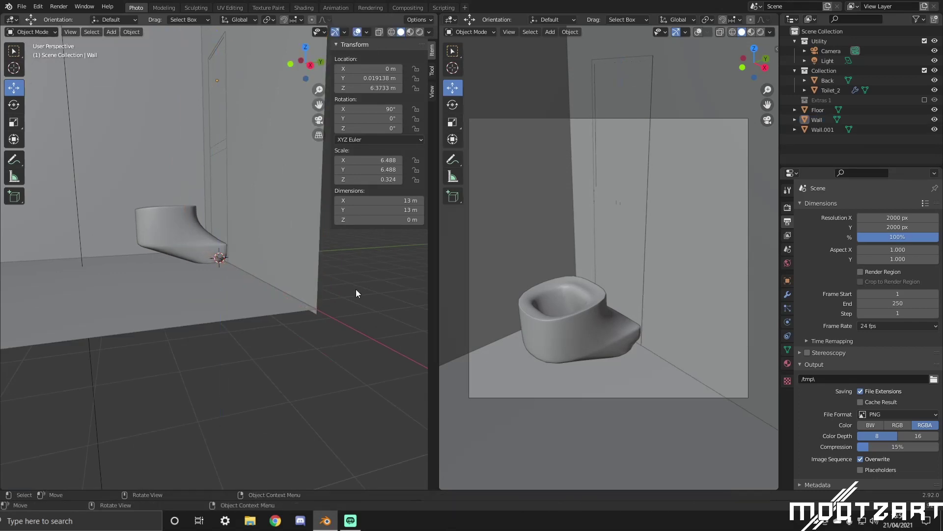
# Hide the transform panel and return to the textured modeling layout.
pyautogui.scroll(-5, 356, 293)
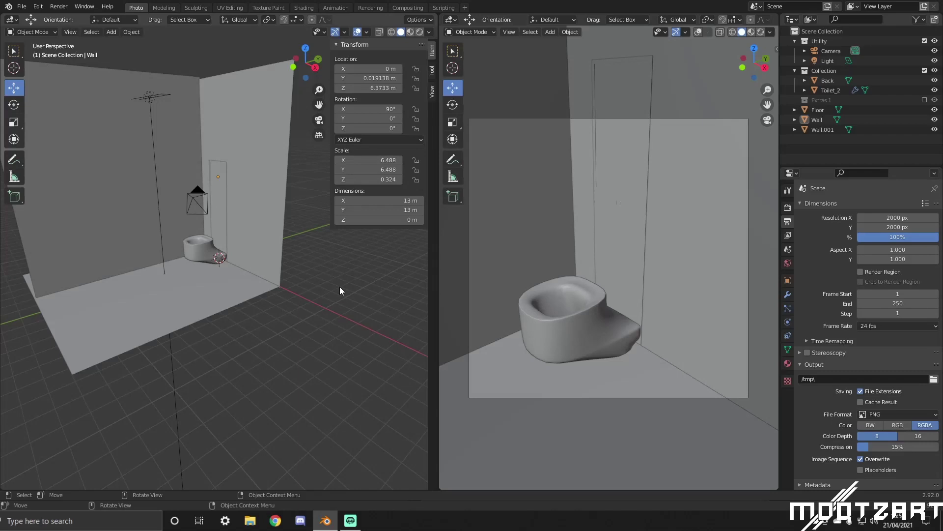
pyautogui.scroll(6, 308, 253)
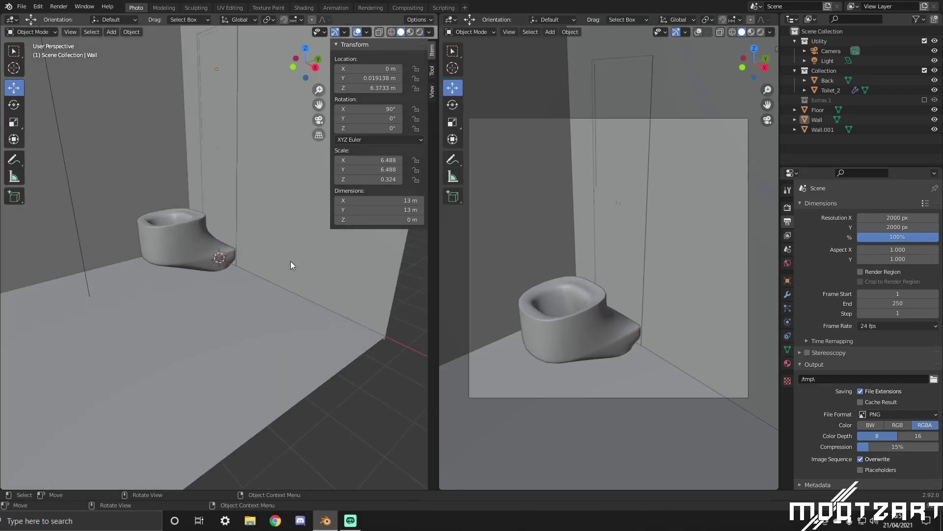
pyautogui.moveTo(284, 262); pyautogui.dragTo(317, 268, button='middle')
pyautogui.press('n')
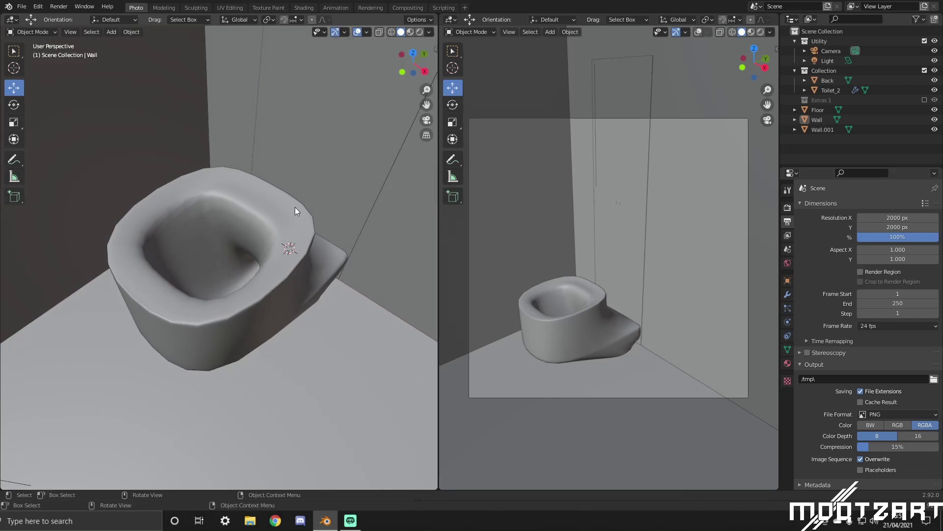
pyautogui.click(163, 7)
pyautogui.scroll(8, 403, 280)
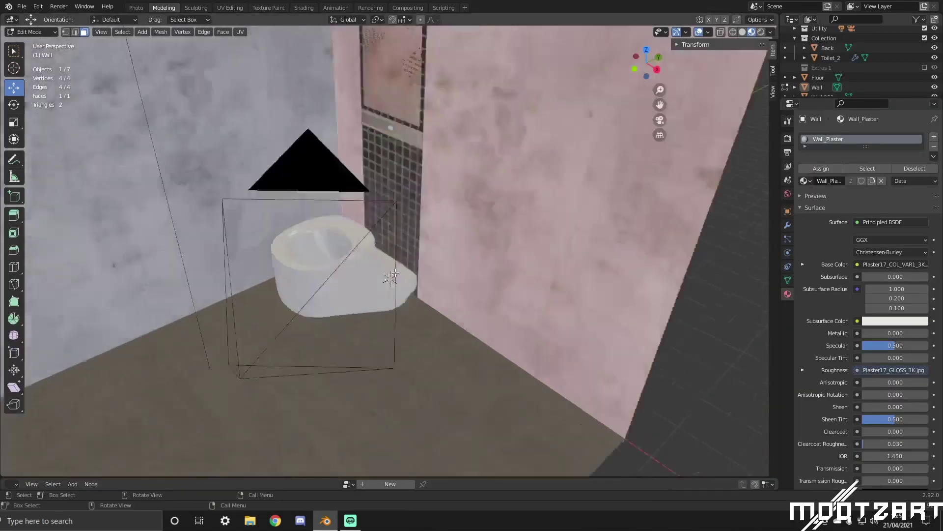
pyautogui.moveTo(403, 283); pyautogui.dragTo(413, 286, button='middle')
# Add a plane and place it inside the toilet bowl, then return to Object Mode.
pyautogui.hotkey('shift', 'a')
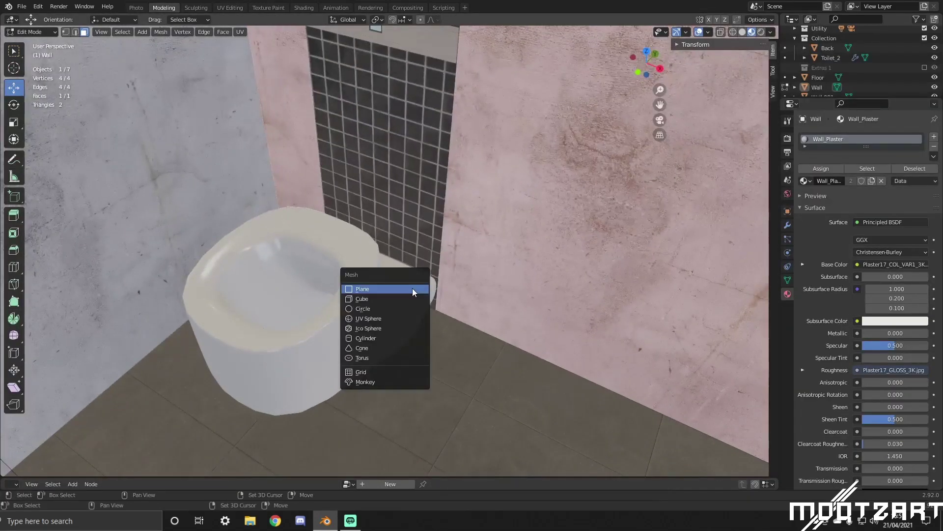
pyautogui.click(414, 288)
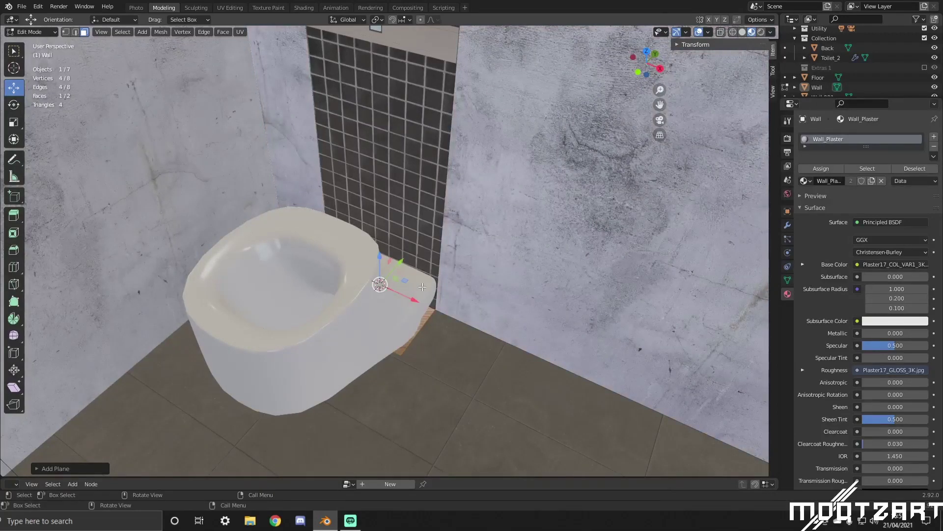
pyautogui.moveTo(422, 287)
pyautogui.mouseDown(button='middle')
pyautogui.moveTo(433, 293)
pyautogui.moveTo(421, 296)
pyautogui.mouseUp(button='middle')
pyautogui.moveTo(428, 258); pyautogui.dragTo(331, 315)
pyautogui.moveTo(331, 315); pyautogui.dragTo(315, 339, button='middle')
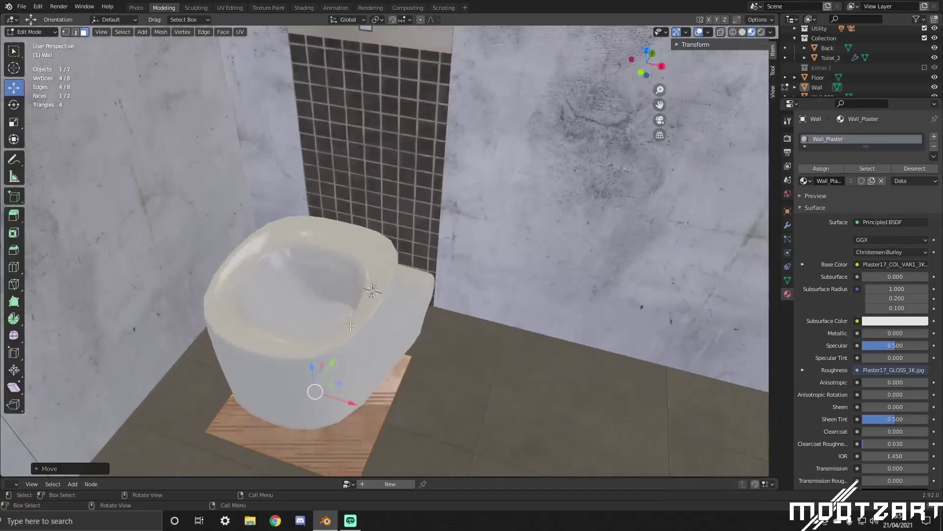
pyautogui.press('g')
pyautogui.click(307, 296)
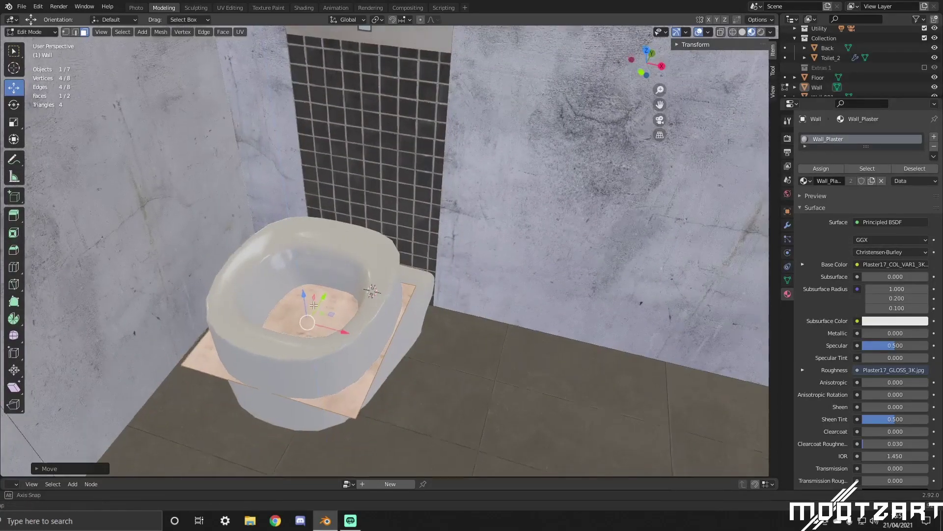
pyautogui.moveTo(308, 295); pyautogui.dragTo(357, 296, button='middle')
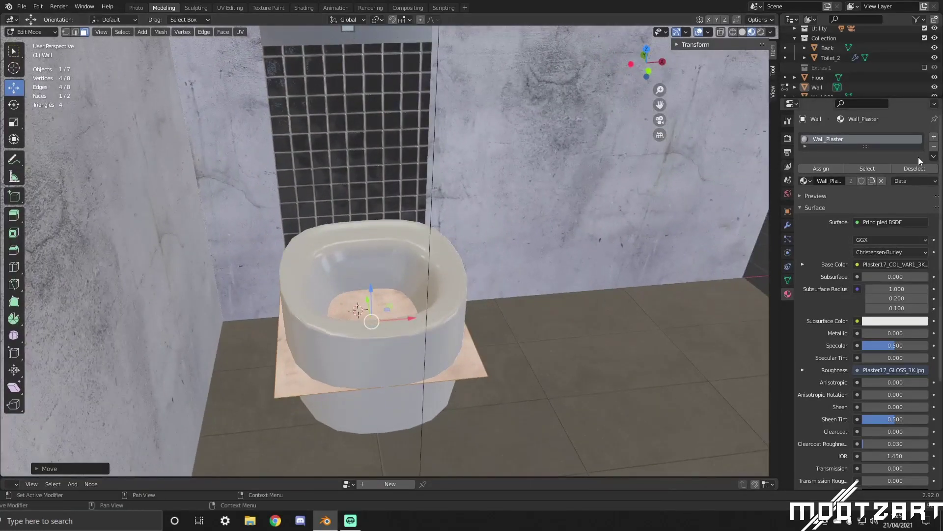
pyautogui.click(934, 150)
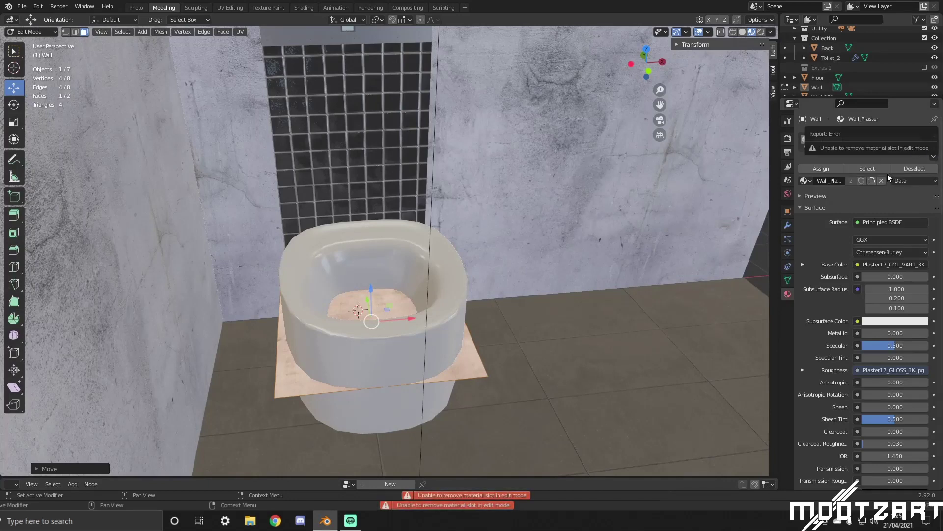
pyautogui.press('Tab')
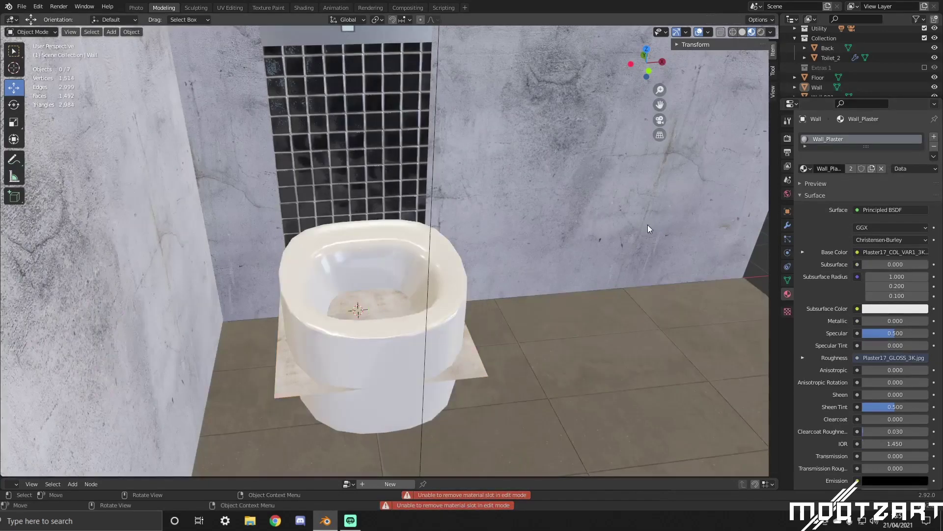
# On the Wall mesh, delete the stray floor-patch face, keeping only the right wall face.
pyautogui.click(463, 360)
pyautogui.moveTo(463, 360); pyautogui.dragTo(682, 270, button='middle')
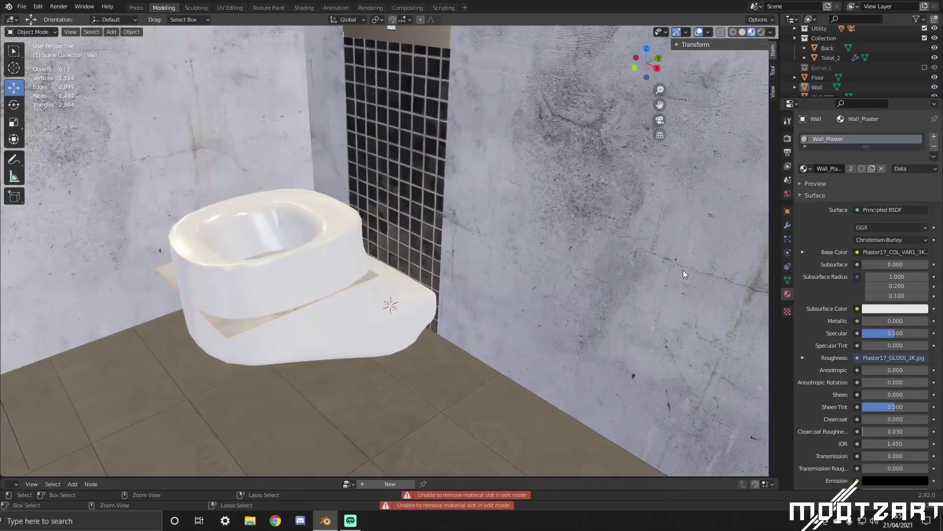
pyautogui.press('Tab')
pyautogui.hotkey('ctrl', 'x')
pyautogui.click(565, 318)
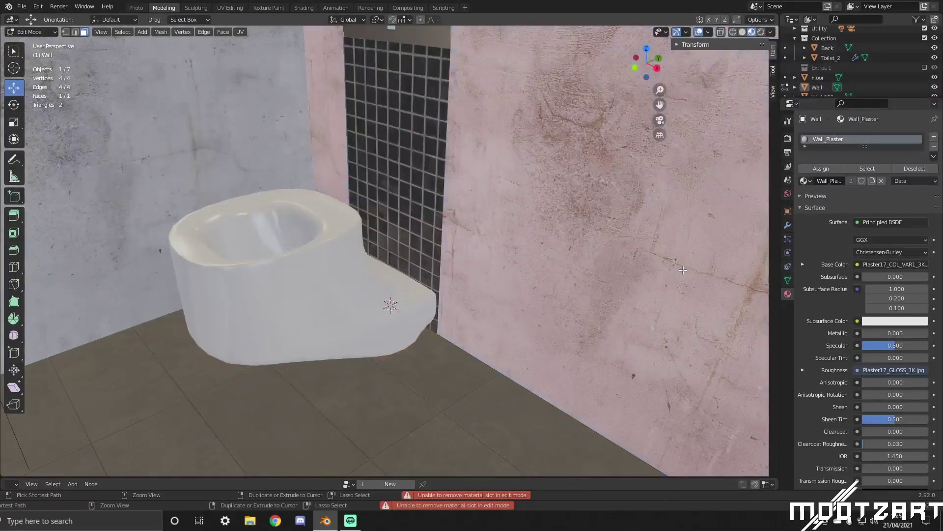
pyautogui.press('Tab')
pyautogui.hotkey('alt', 'a')
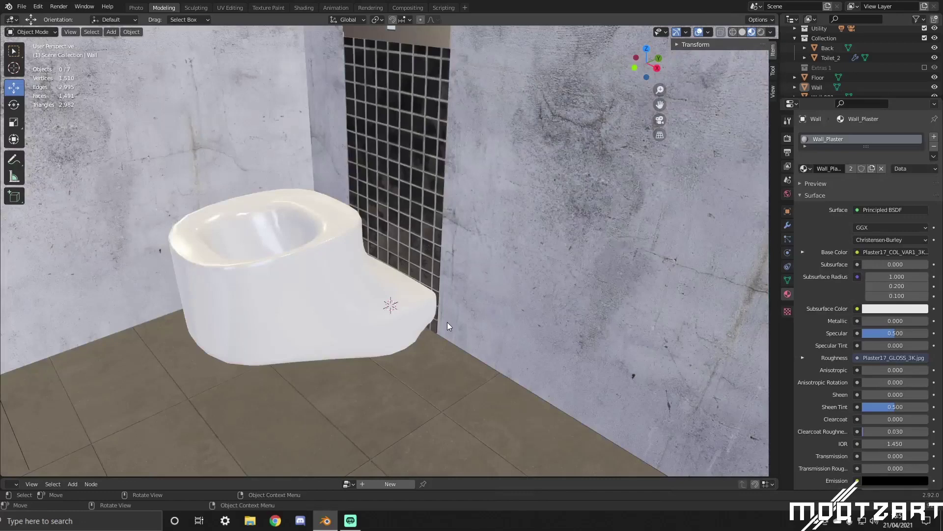
pyautogui.hotkey('shift', 'a')
pyautogui.moveTo(443, 309)
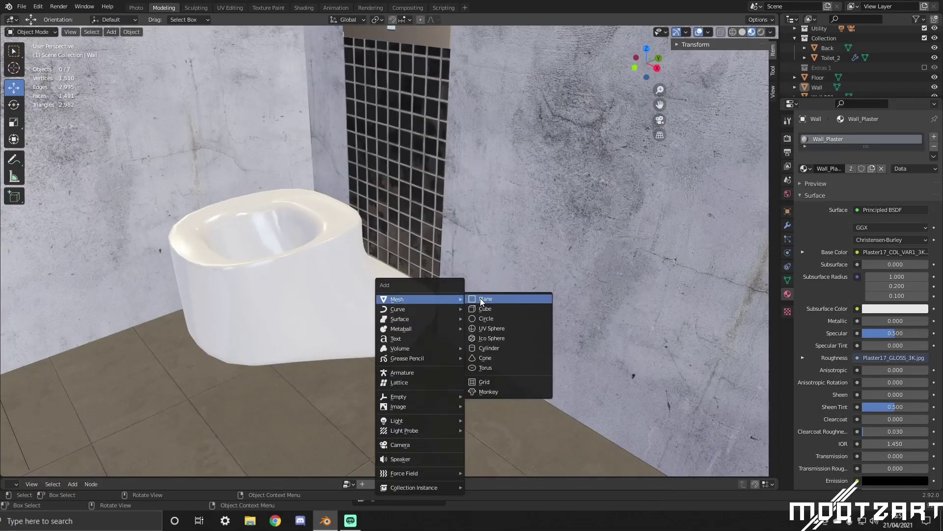
# Add a new plane, move it along Y, raise it along Z and scale it down.
pyautogui.click(481, 300)
pyautogui.moveTo(467, 305); pyautogui.dragTo(428, 324, button='middle')
pyautogui.press('g')
pyautogui.press('y')
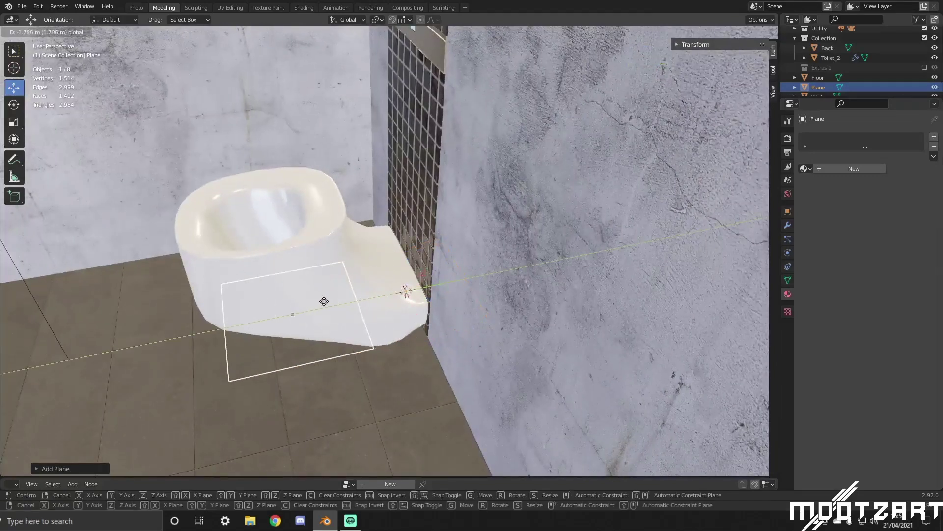
pyautogui.click(292, 310)
pyautogui.moveTo(293, 310); pyautogui.dragTo(334, 394, button='middle')
pyautogui.press('g')
pyautogui.press('z')
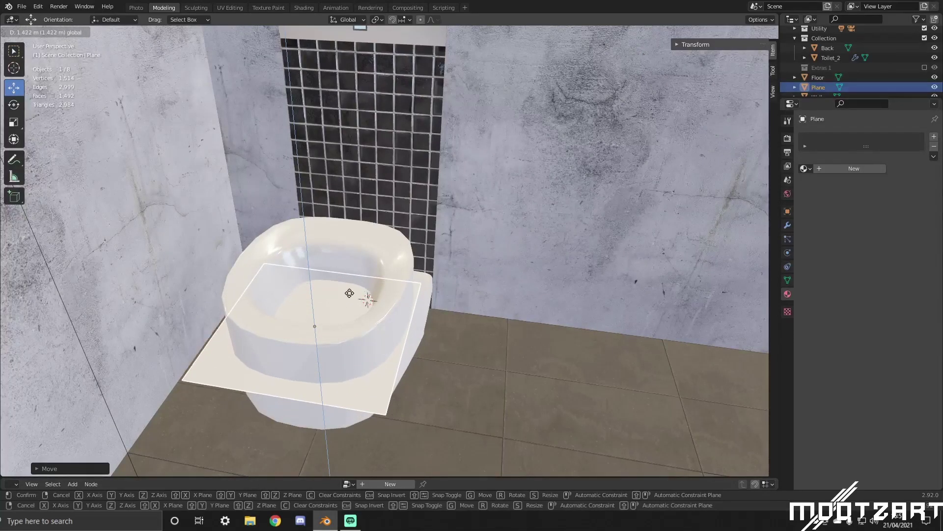
pyautogui.click(349, 293)
pyautogui.moveTo(349, 293); pyautogui.dragTo(389, 343, button='middle')
pyautogui.press('s')
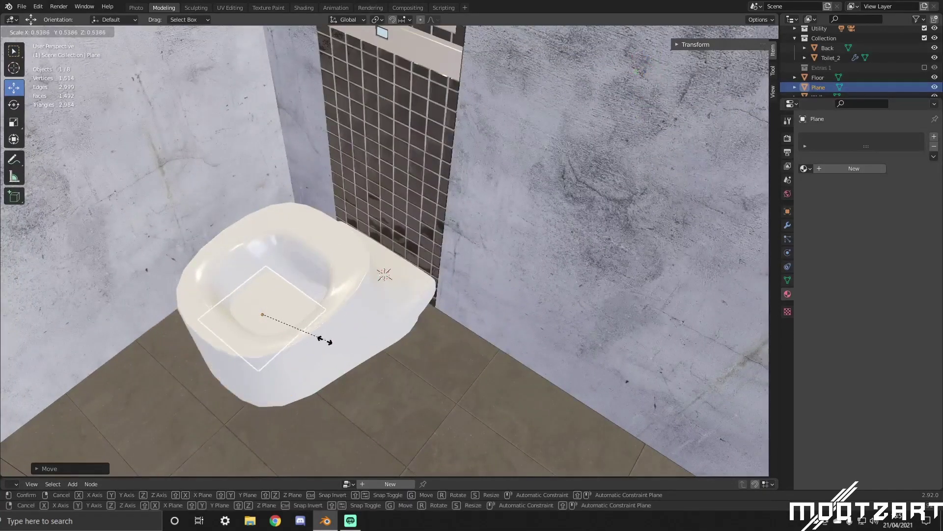
pyautogui.click(334, 332)
# Slide the plane into the bowl, check it from top view, and lower it slightly along Z.
pyautogui.moveTo(291, 287); pyautogui.dragTo(309, 284)
pyautogui.moveTo(309, 284); pyautogui.dragTo(363, 310, button='middle')
pyautogui.press('KP_7')
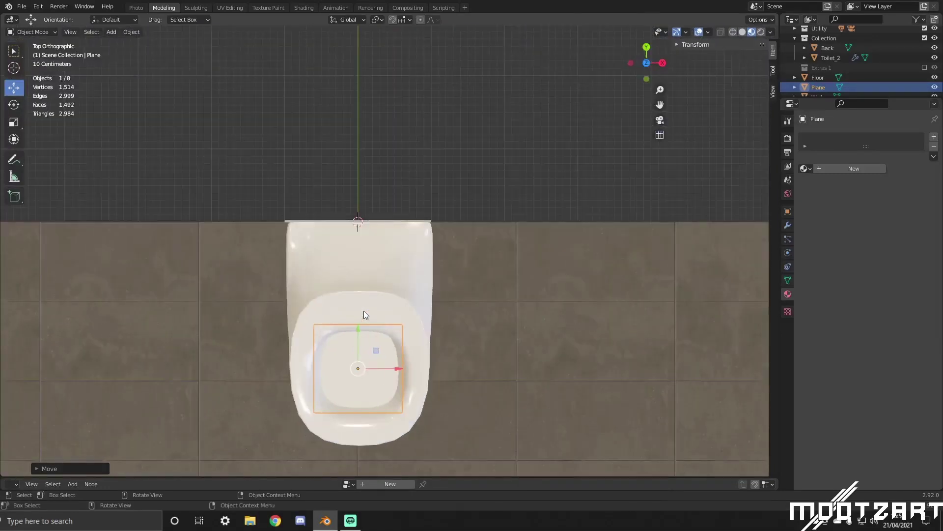
pyautogui.scroll(3, 377, 300)
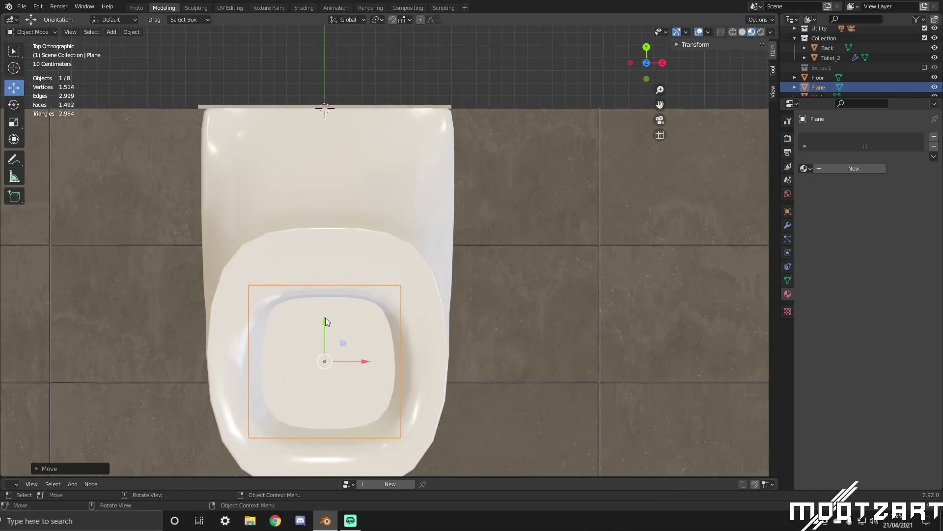
pyautogui.moveTo(330, 326); pyautogui.dragTo(391, 249, button='middle')
pyautogui.press('g')
pyautogui.press('z')
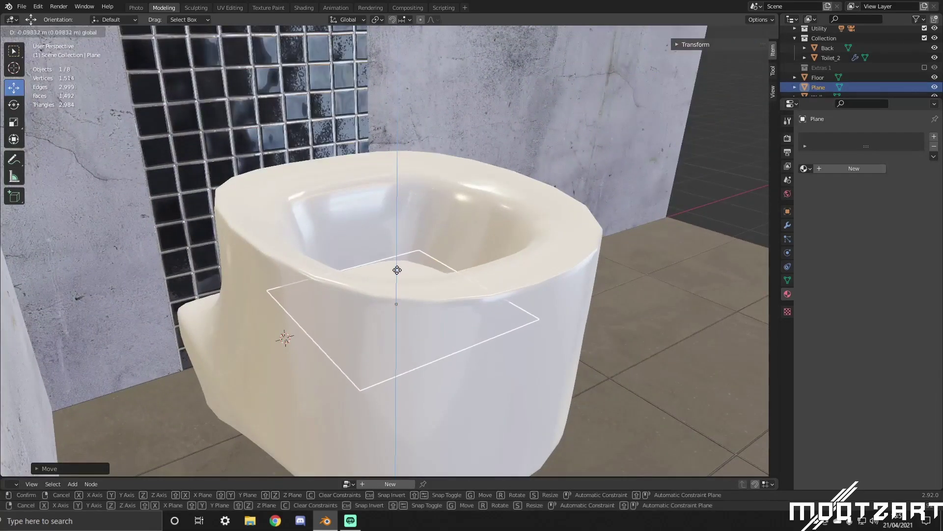
pyautogui.click(397, 274)
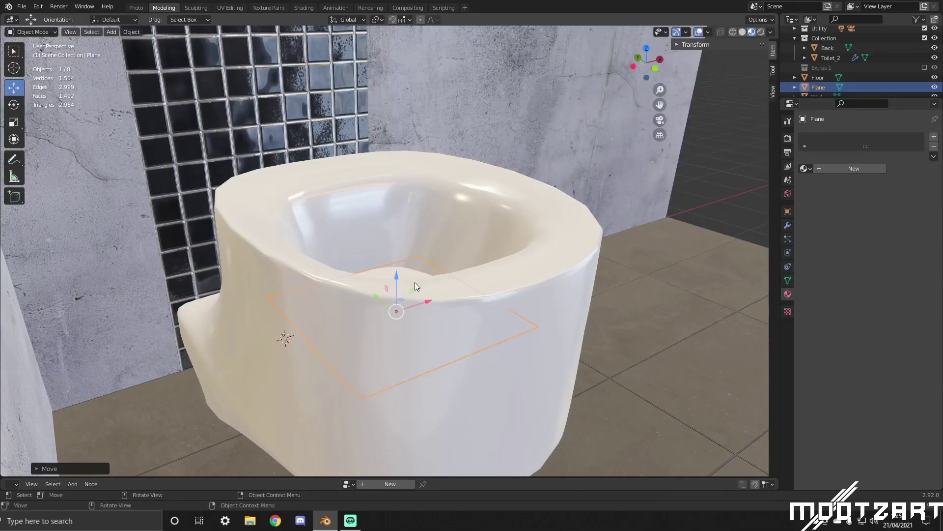
pyautogui.moveTo(415, 282); pyautogui.dragTo(310, 308, button='middle')
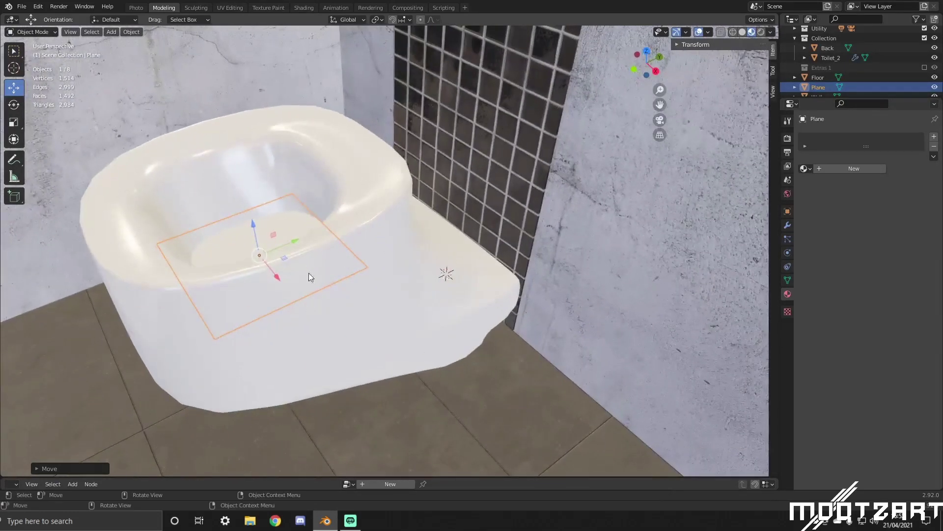
pyautogui.moveTo(310, 273); pyautogui.dragTo(420, 284, button='middle')
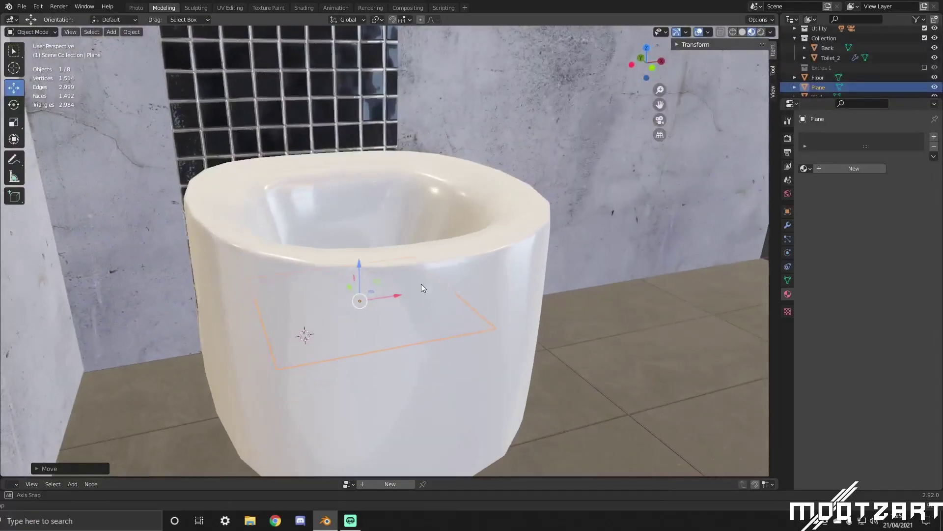
pyautogui.moveTo(627, 301); pyautogui.dragTo(604, 323, button='middle')
pyautogui.scroll(-3, 605, 323)
pyautogui.click(755, 240)
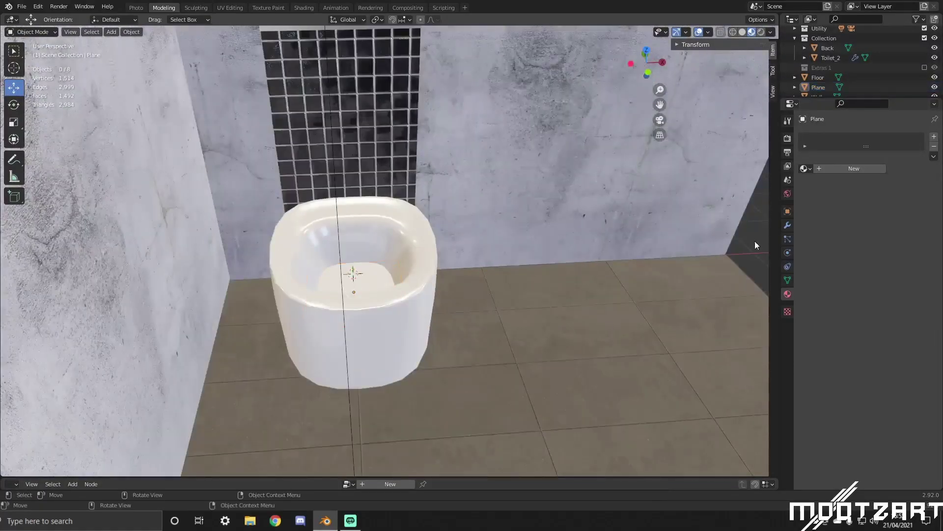
pyautogui.moveTo(755, 240); pyautogui.dragTo(656, 288, button='middle')
# Create a new material on the bowl plane and name it 'Water'.
pyautogui.click(353, 265)
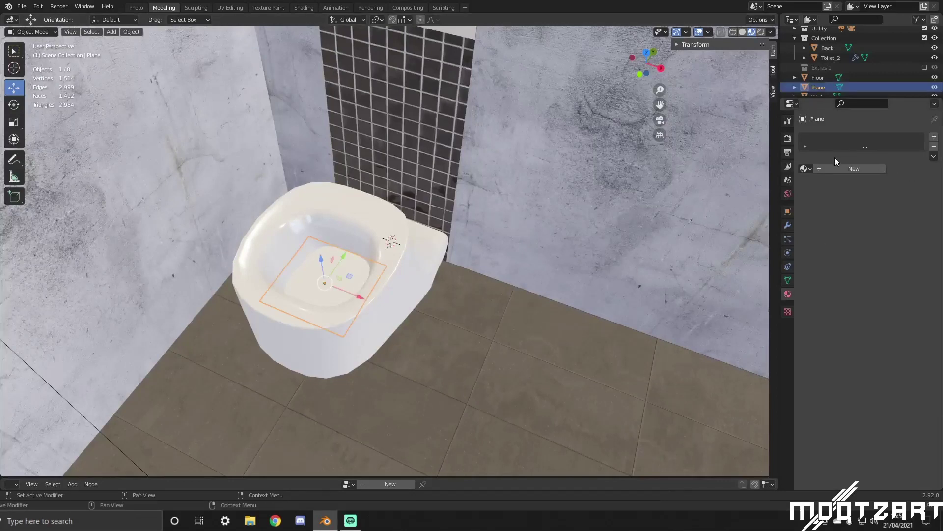
pyautogui.click(853, 169)
pyautogui.doubleClick(849, 142)
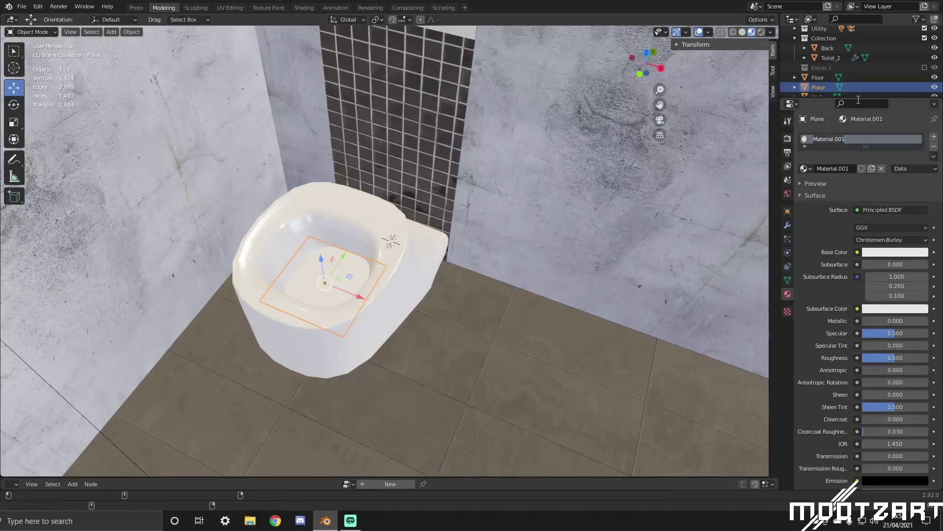
pyautogui.write('Water')
pyautogui.press('Return')
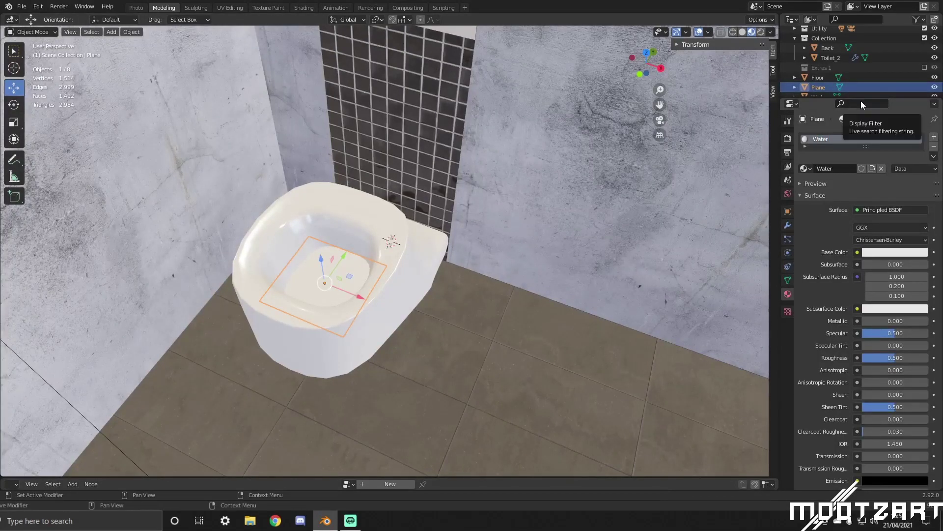
# Give the Water material a pale blue base colour and full Transmission of 1.0.
pyautogui.click(884, 252)
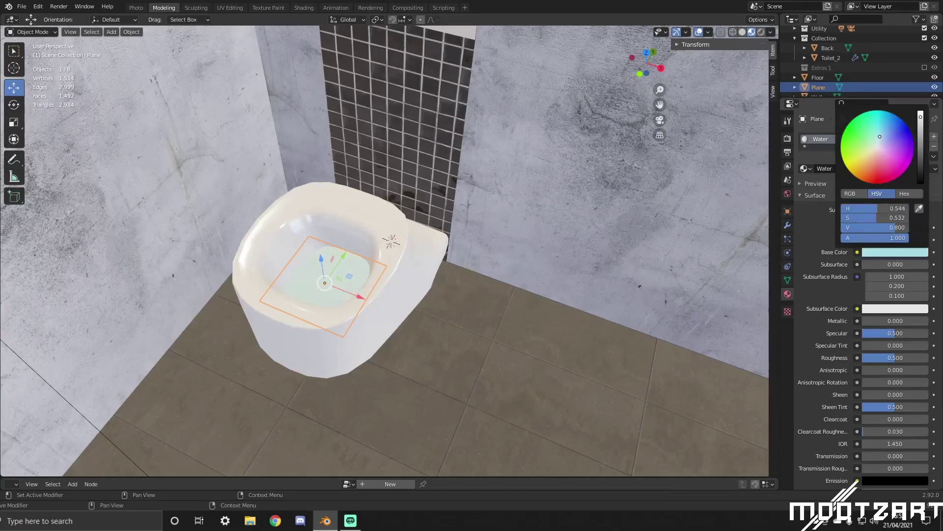
pyautogui.moveTo(881, 137); pyautogui.dragTo(883, 132)
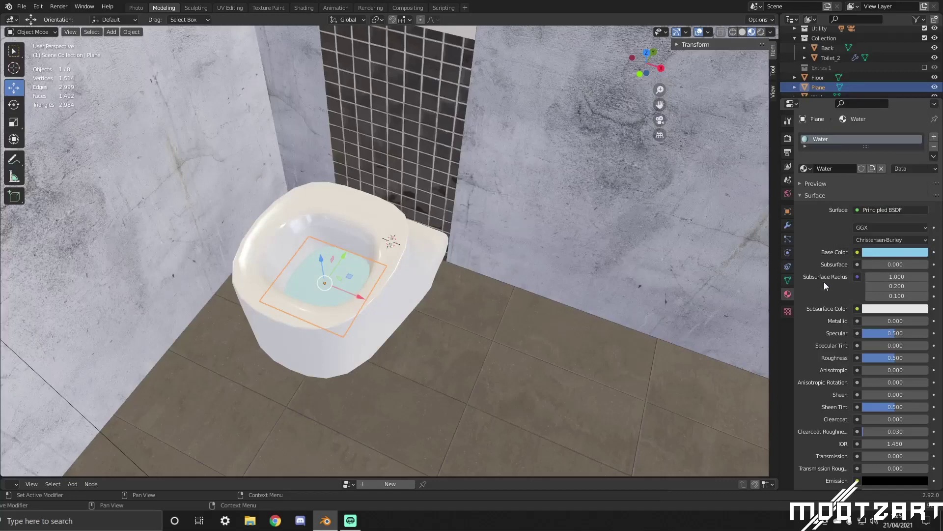
pyautogui.scroll(-6, 824, 281)
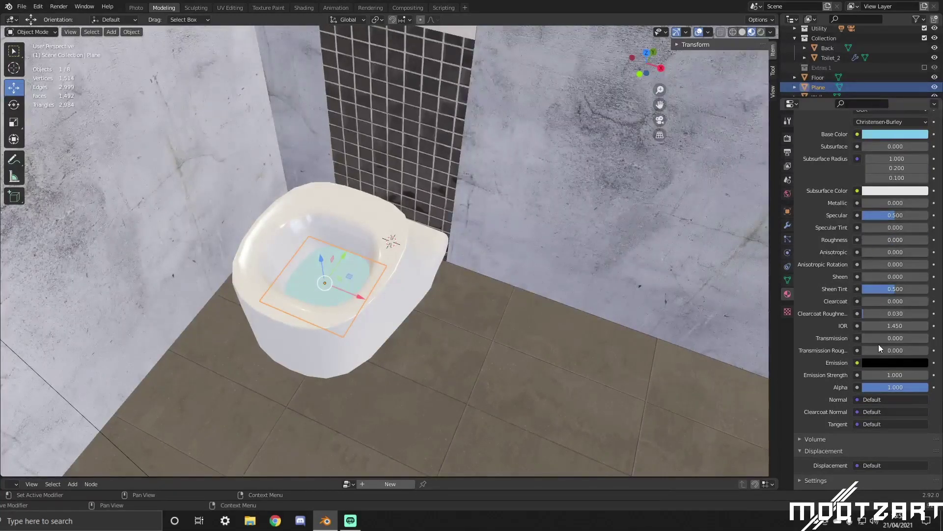
pyautogui.moveTo(867, 337); pyautogui.dragTo(931, 342)
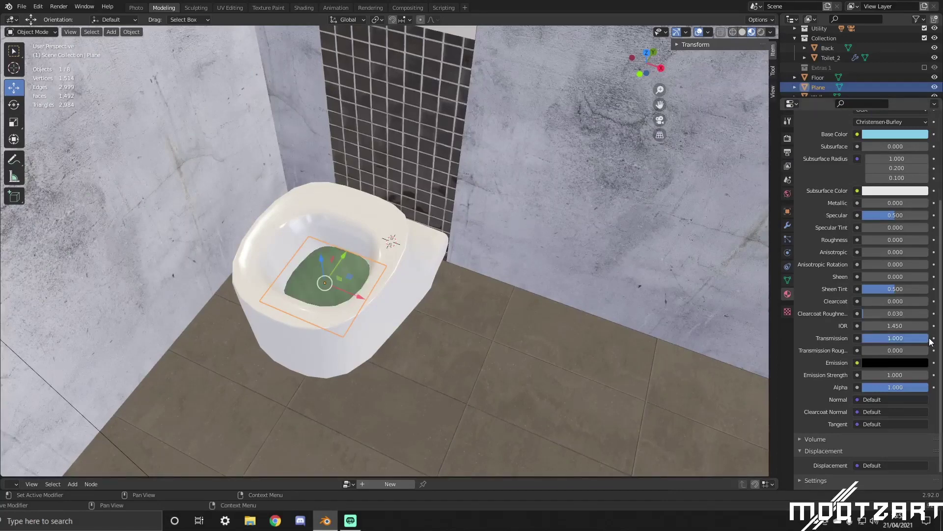
pyautogui.scroll(5, 441, 269)
pyautogui.moveTo(385, 278); pyautogui.dragTo(450, 270, button='middle')
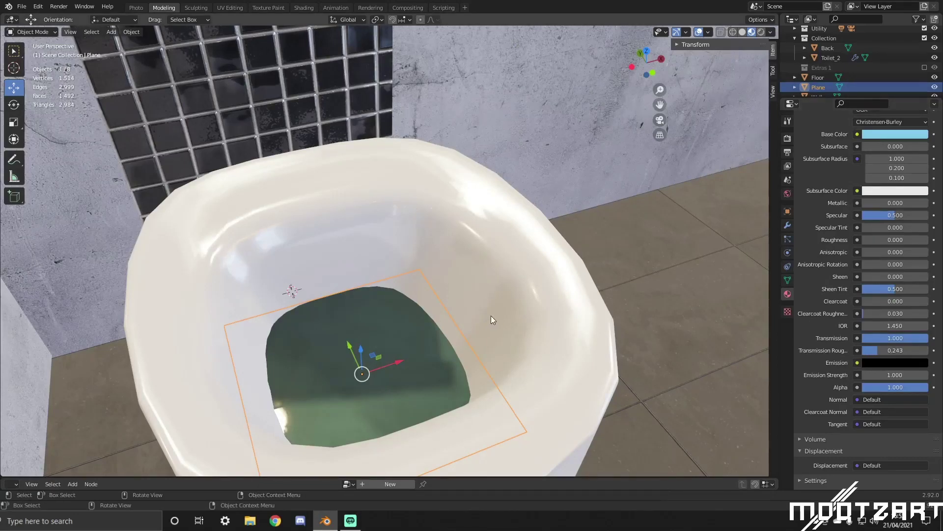
# From the Modifier tab add a Physics > Ocean modifier and set Spatial Size to 2.
pyautogui.click(787, 225)
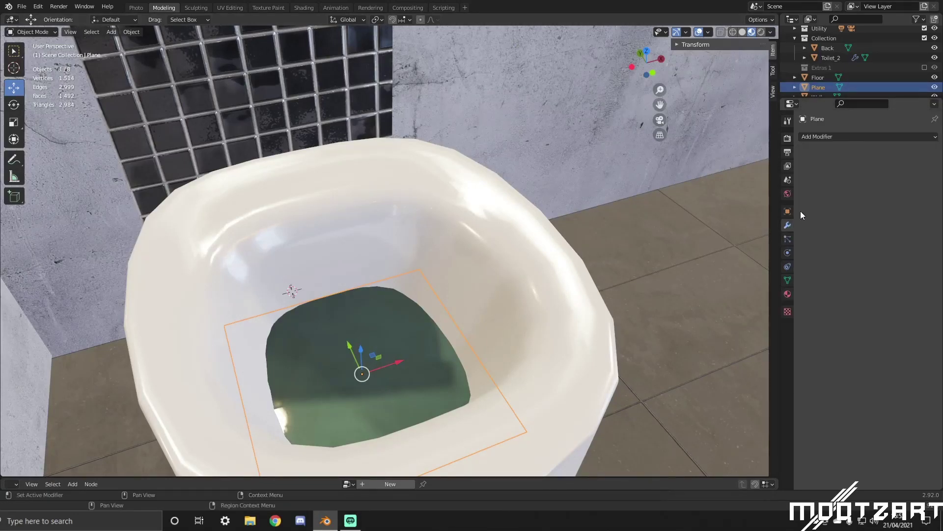
pyautogui.click(835, 137)
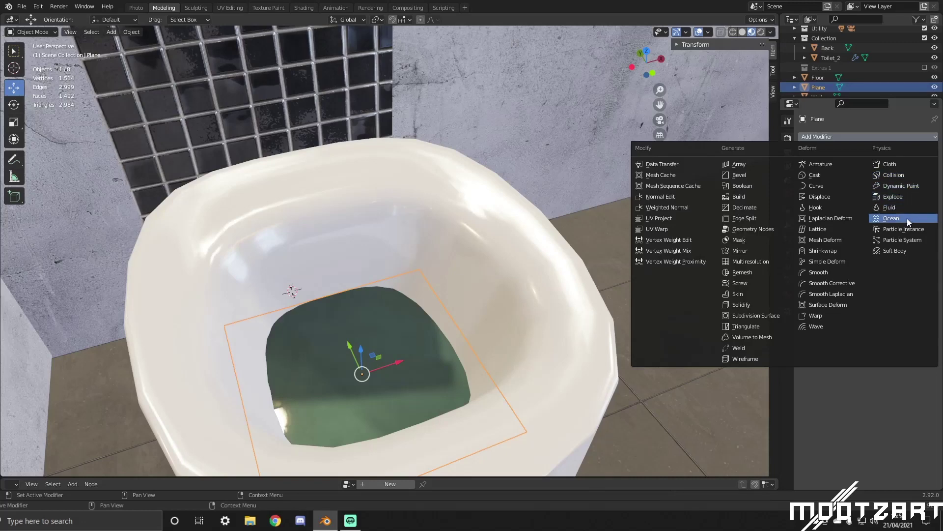
pyautogui.click(892, 218)
pyautogui.moveTo(708, 293); pyautogui.dragTo(558, 258, button='middle')
pyautogui.scroll(6, 567, 255)
pyautogui.scroll(-8, 565, 255)
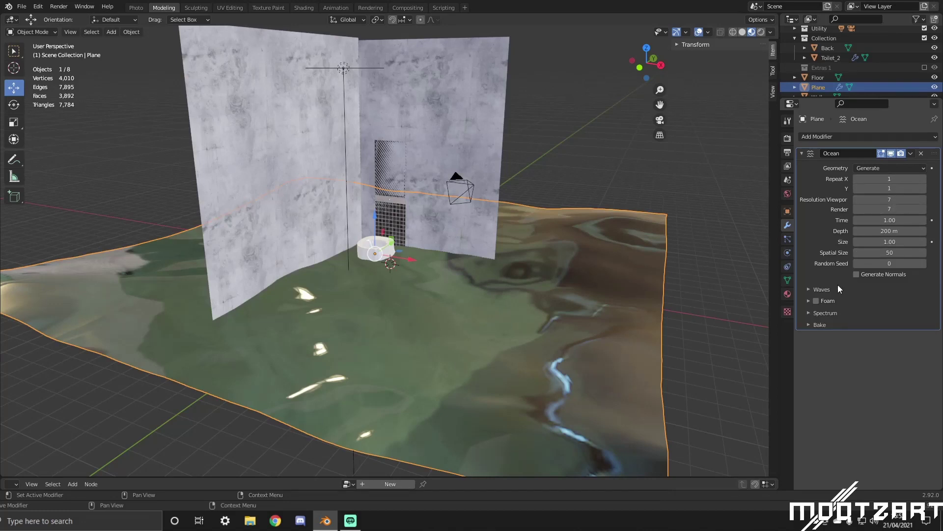
pyautogui.moveTo(855, 252); pyautogui.dragTo(814, 253)
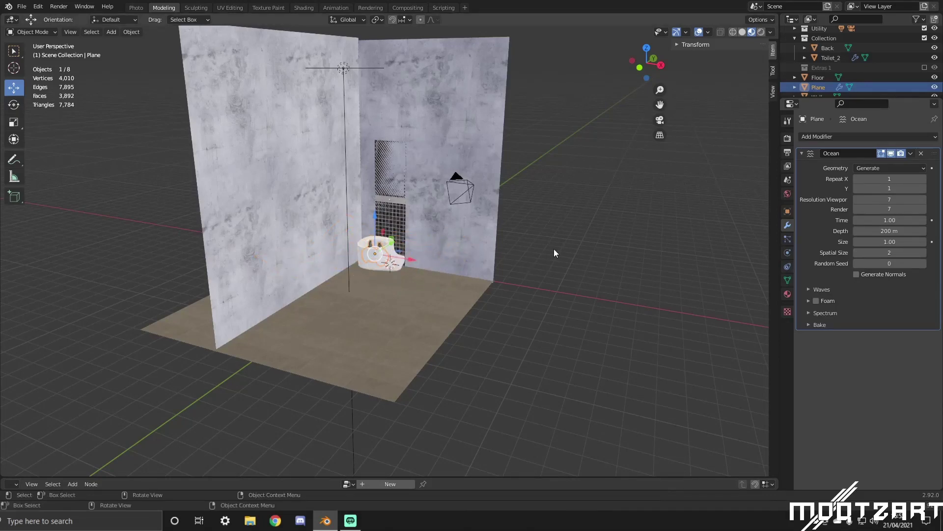
pyautogui.scroll(8, 553, 249)
pyautogui.moveTo(554, 249); pyautogui.dragTo(521, 237, button='middle')
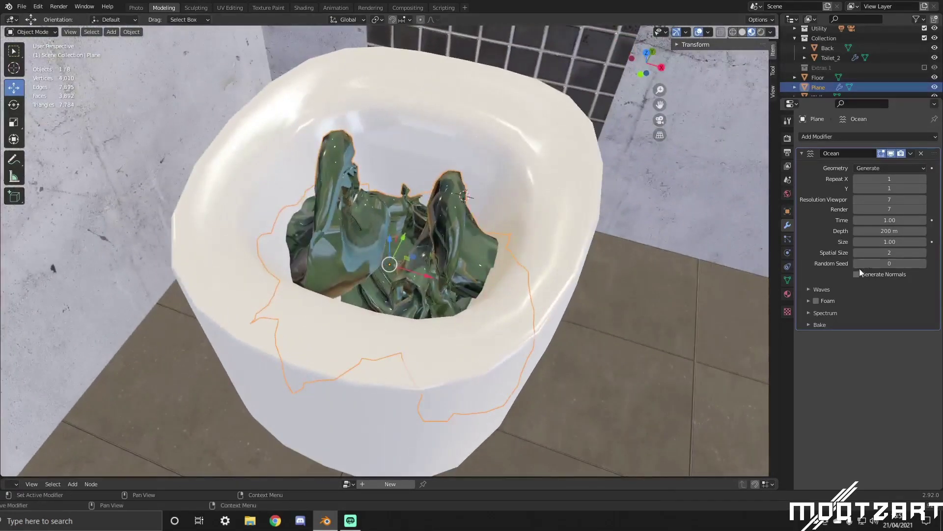
# Expand the Ocean Waves settings and set Waves Scale to 0.01.
pyautogui.click(811, 288)
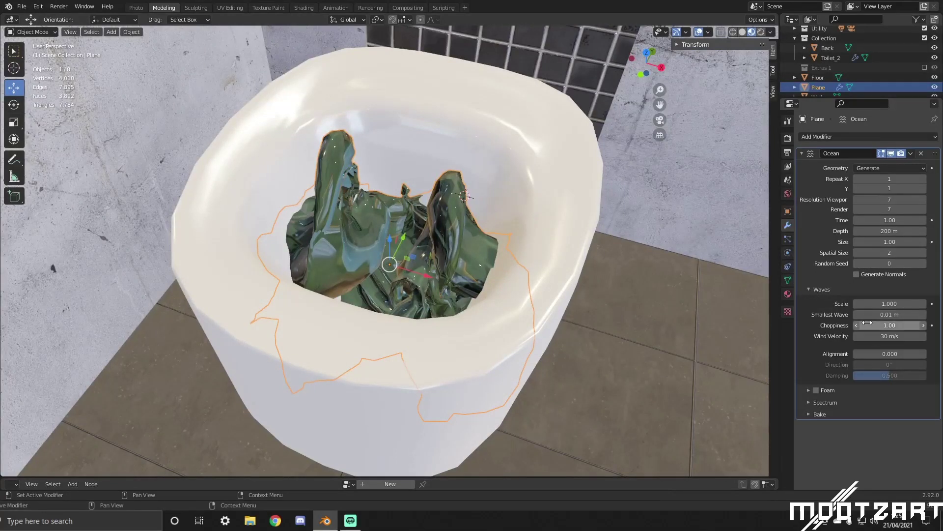
pyautogui.click(889, 304)
pyautogui.write('0')
pyautogui.press('Return')
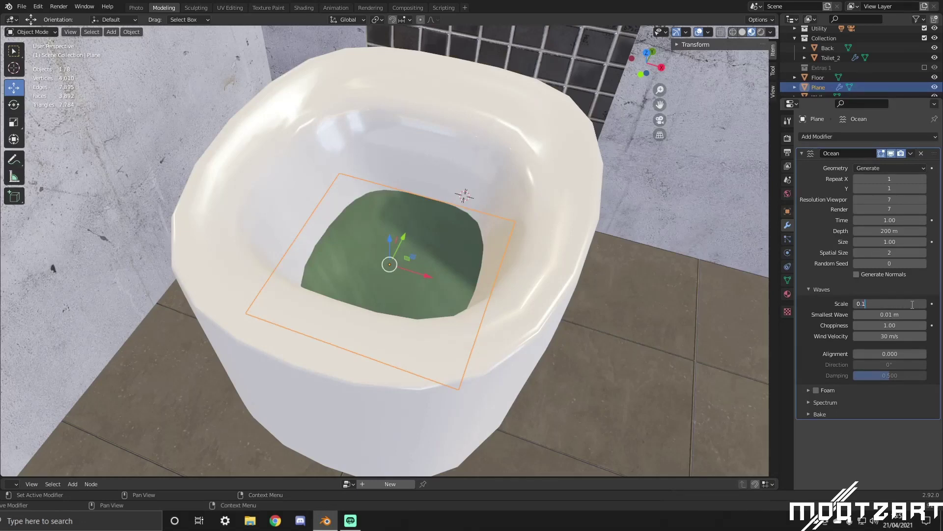
pyautogui.press('Return')
pyautogui.moveTo(635, 323); pyautogui.dragTo(556, 313, button='middle')
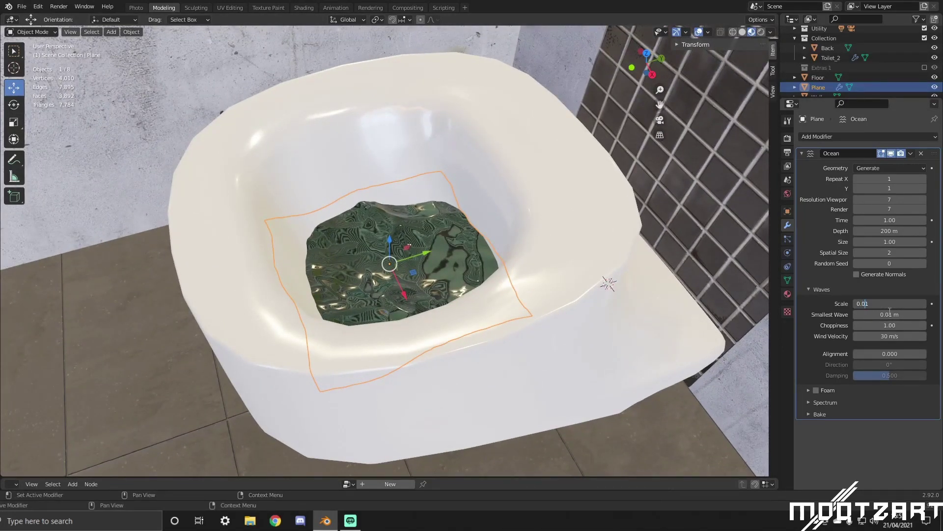
pyautogui.press('Return')
pyautogui.moveTo(545, 253); pyautogui.dragTo(524, 261, button='middle')
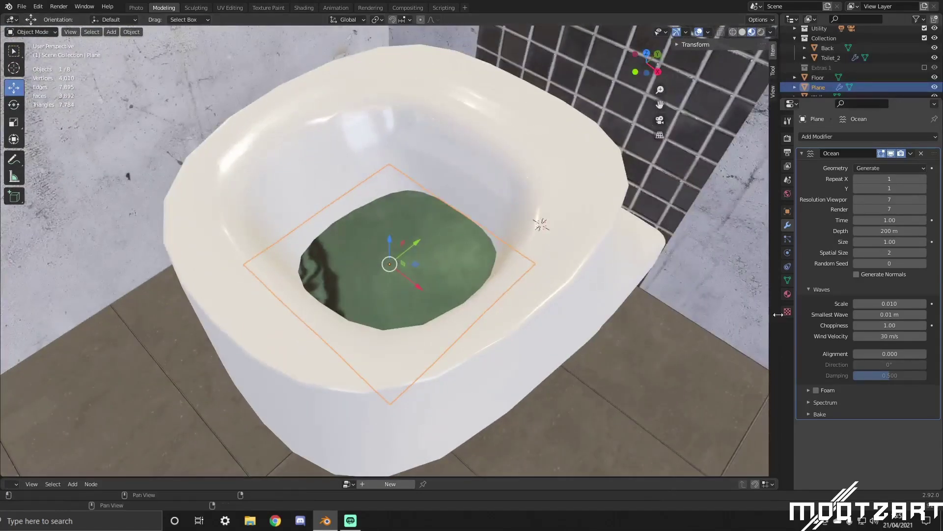
pyautogui.click(909, 304)
pyautogui.press('Return')
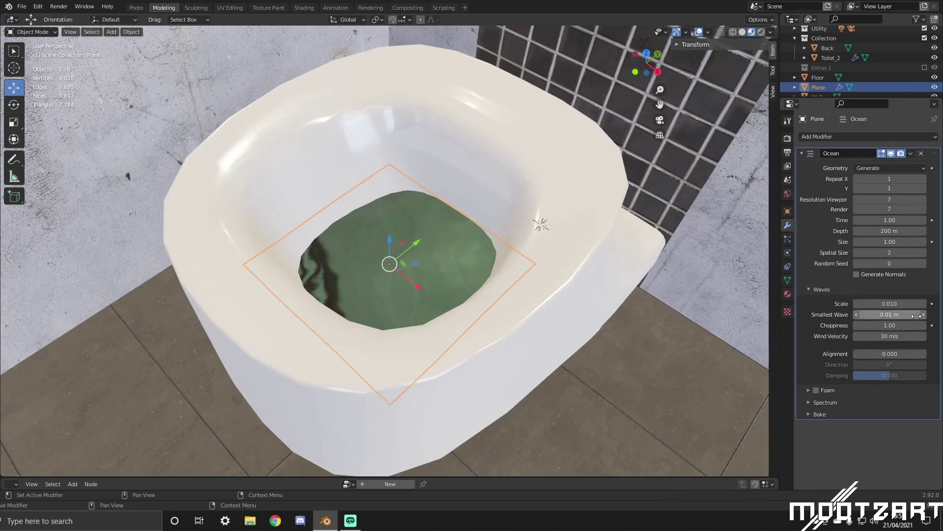
# Try Smallest Wave values of 0.02 and 0.05 m, settling on 0.01 m.
pyautogui.click(903, 315)
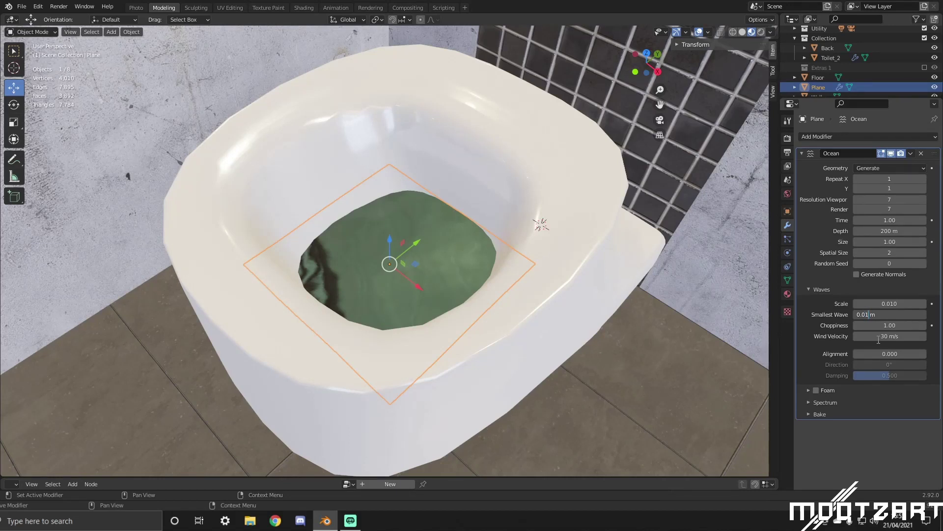
pyautogui.press('Return')
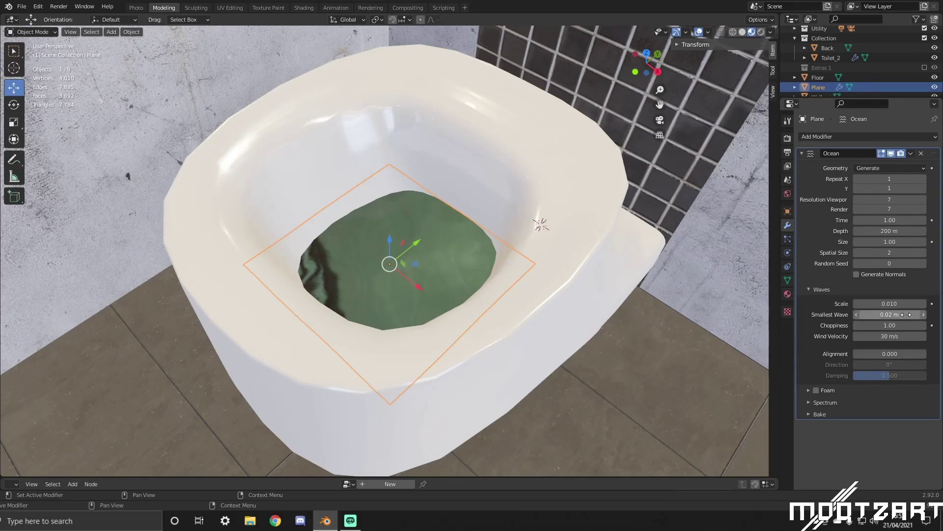
pyautogui.click(877, 315)
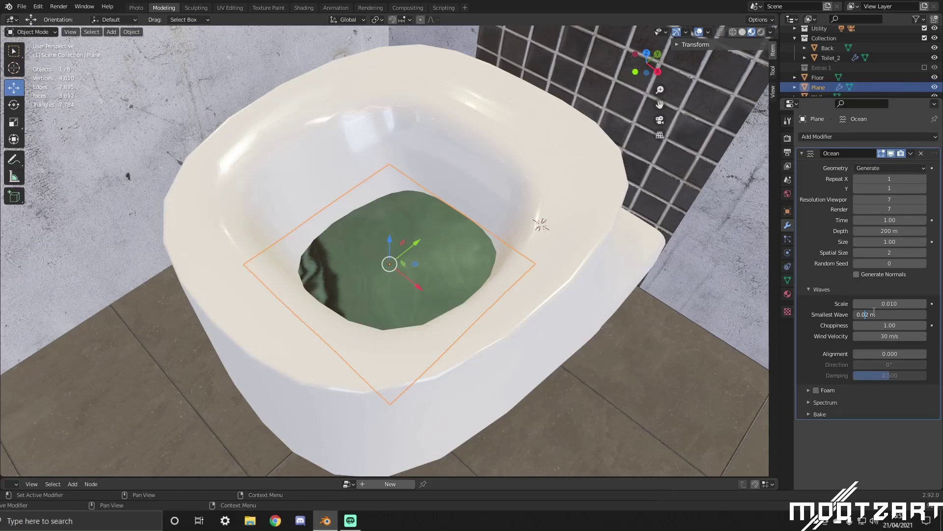
pyautogui.press('Return')
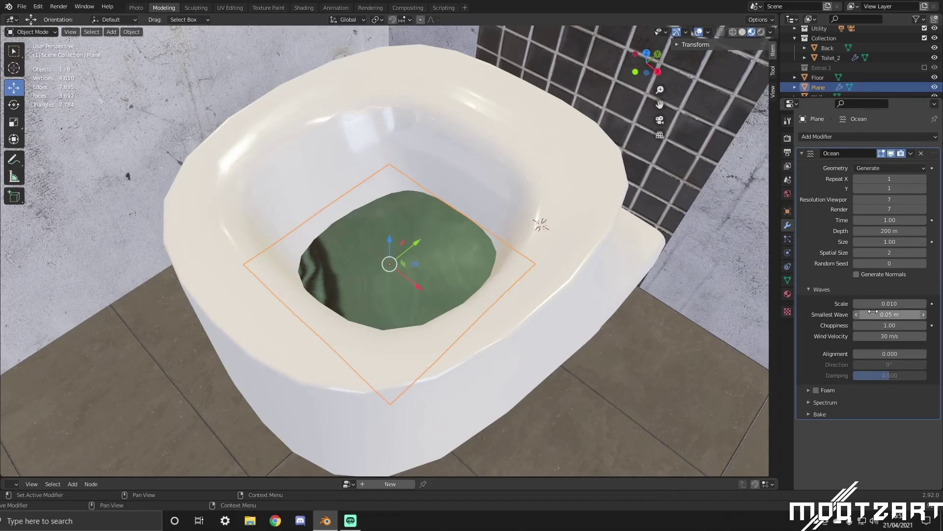
pyautogui.moveTo(487, 252); pyautogui.dragTo(509, 259, button='middle')
pyautogui.scroll(6, 381, 245)
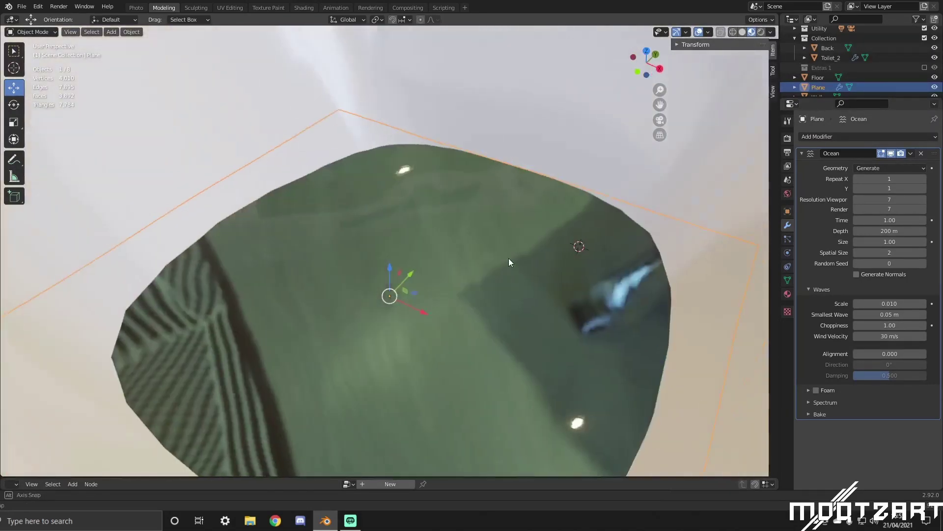
pyautogui.scroll(-8, 509, 260)
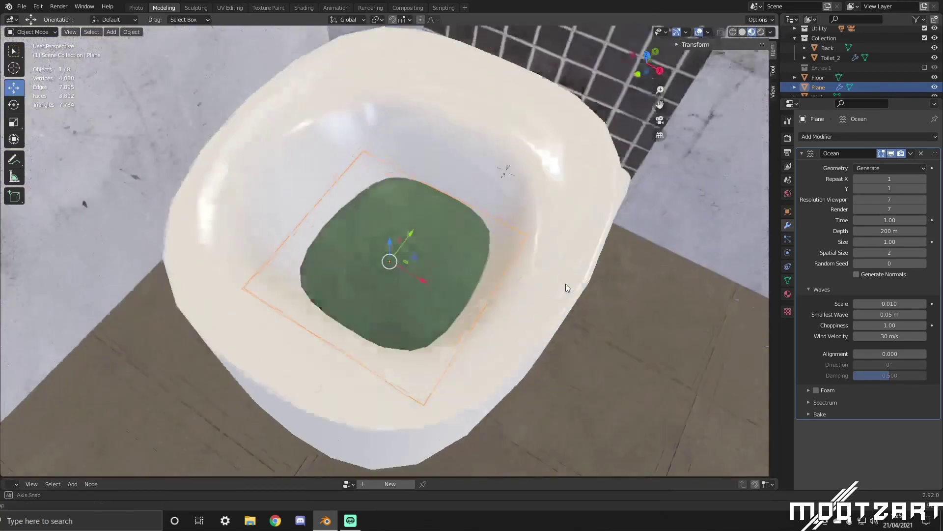
pyautogui.scroll(-10, 565, 286)
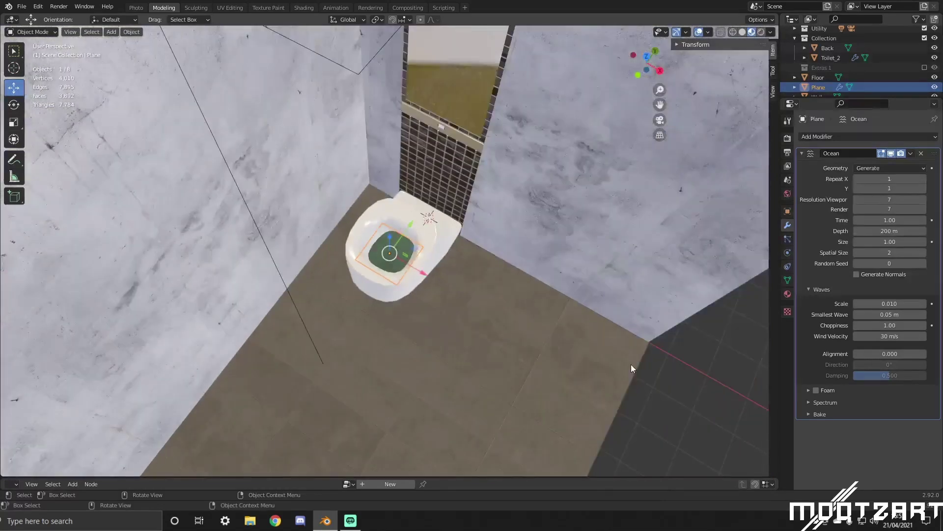
pyautogui.click(673, 368)
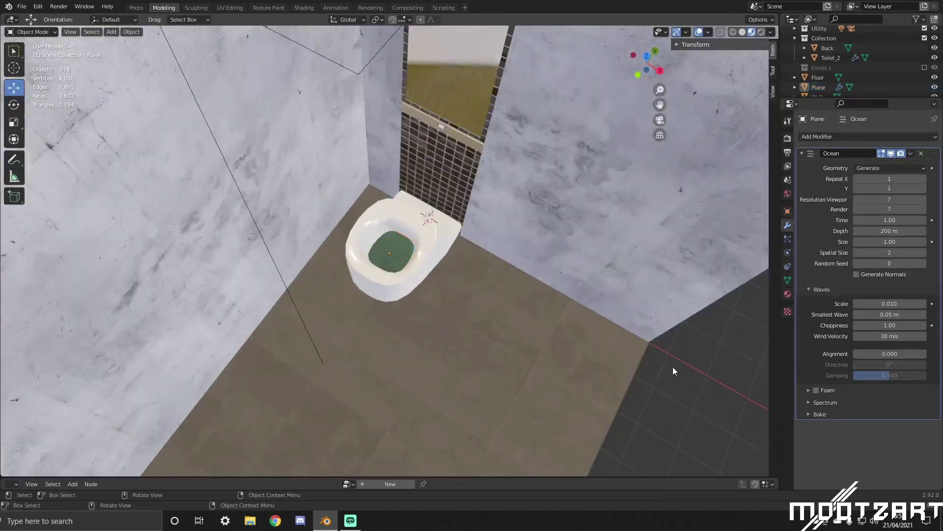
pyautogui.moveTo(673, 368); pyautogui.dragTo(664, 348, button='middle')
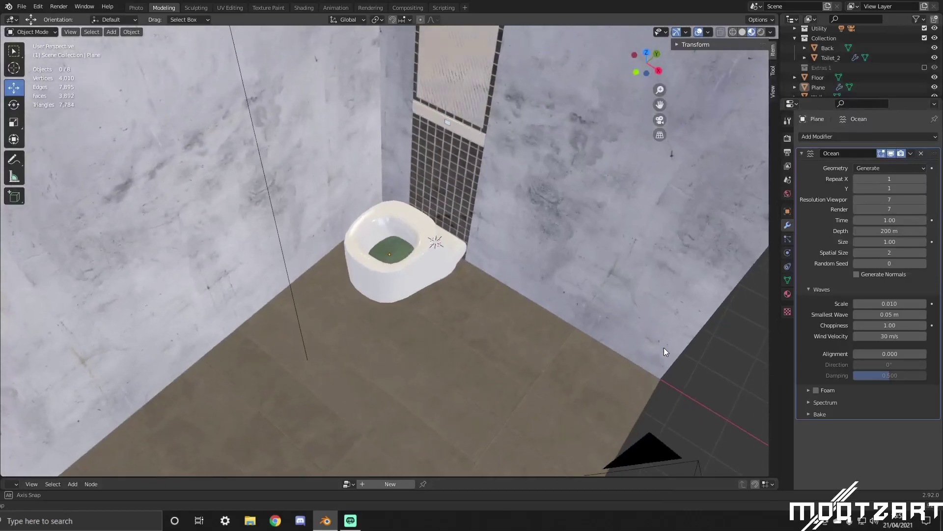
pyautogui.scroll(10, 661, 353)
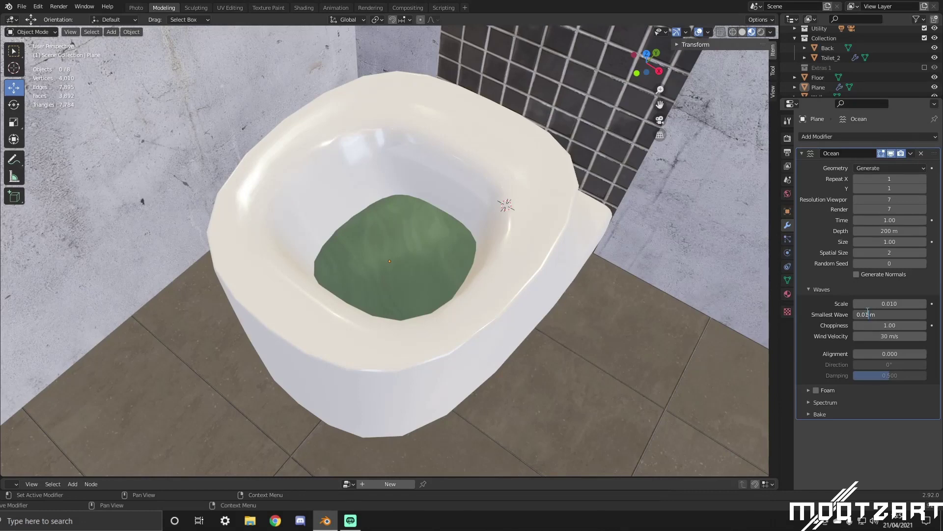
pyautogui.press('Return')
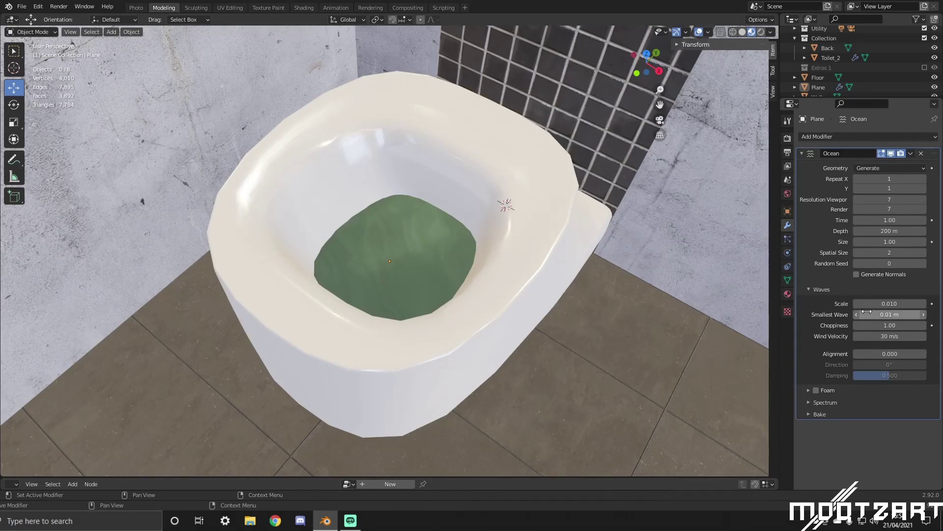
# Test a higher Choppiness, return it to 1.00, and collapse the Waves panel.
pyautogui.moveTo(472, 393); pyautogui.dragTo(474, 358, button='middle')
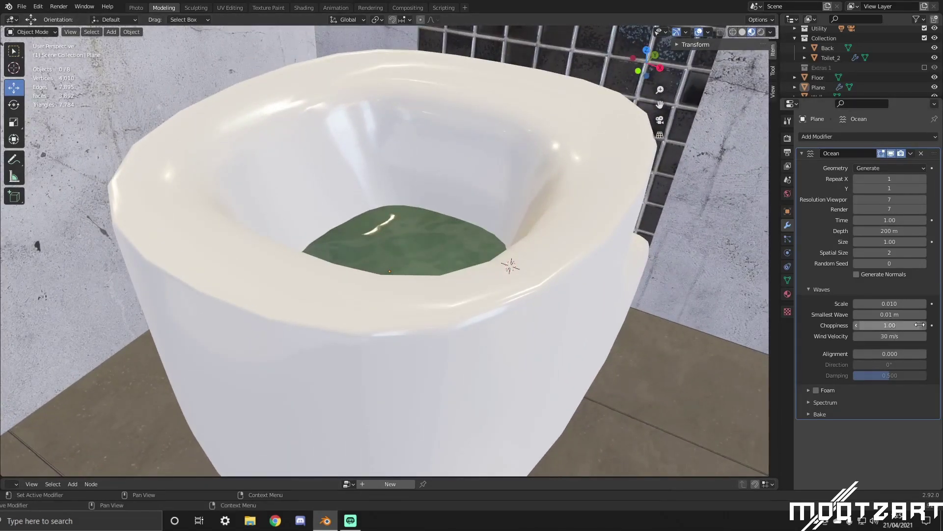
pyautogui.moveTo(924, 328); pyautogui.dragTo(922, 329)
pyautogui.moveTo(864, 325); pyautogui.dragTo(860, 327)
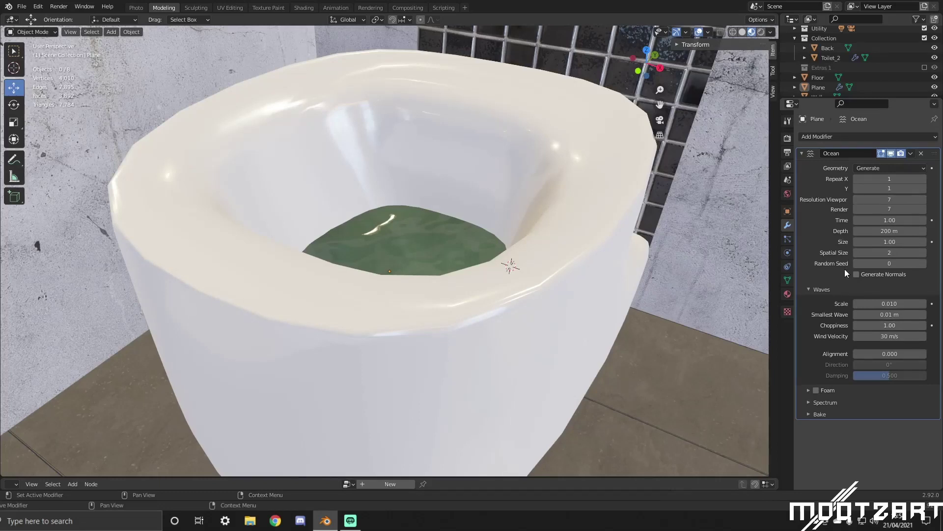
pyautogui.click(808, 290)
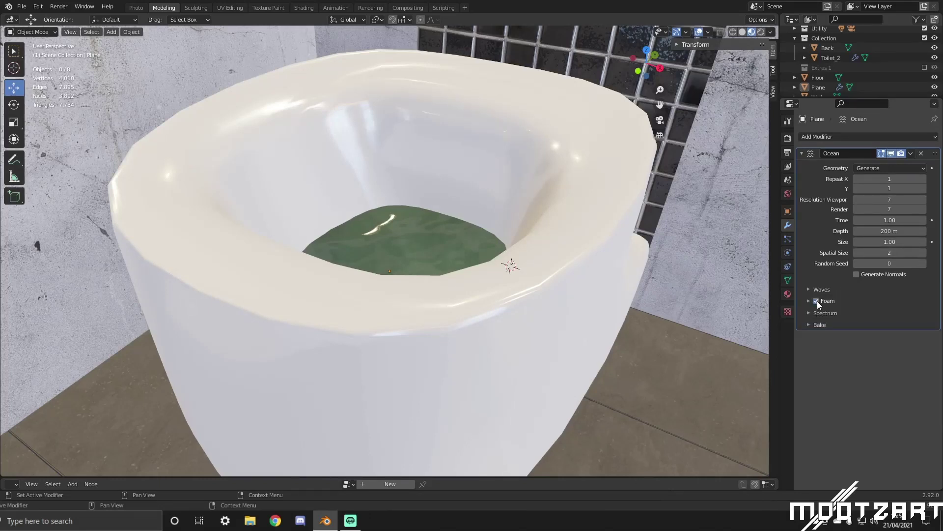
# Try Repeat X of 2, revert to a single tile, and switch to Camera Perspective.
pyautogui.moveTo(589, 305); pyautogui.dragTo(632, 316, button='middle')
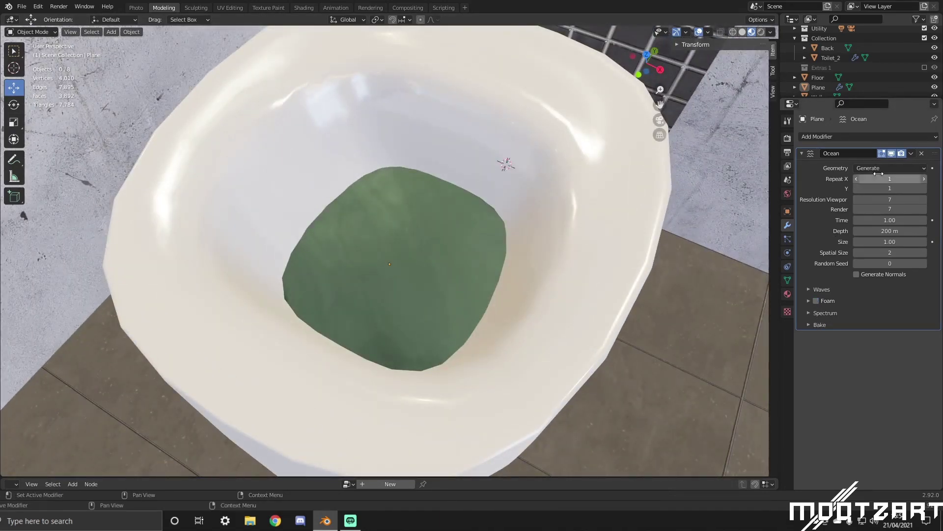
pyautogui.click(925, 179)
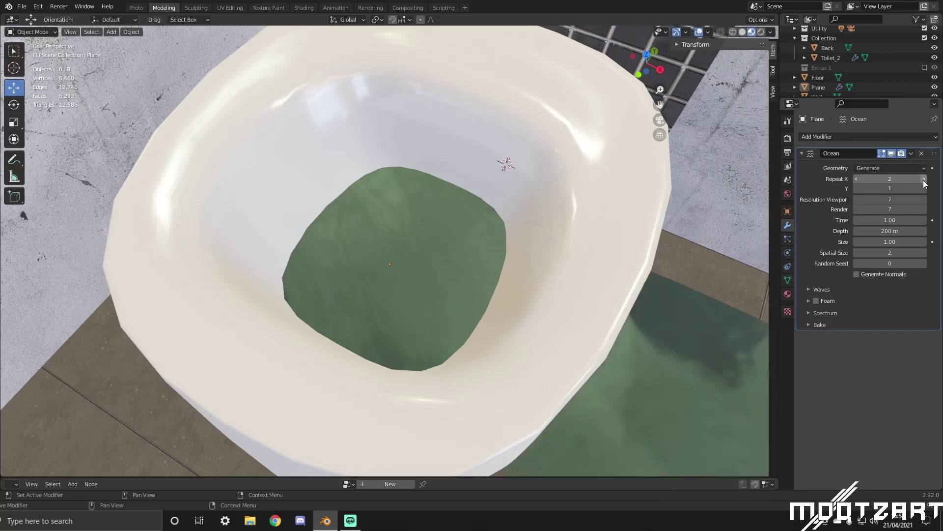
pyautogui.click(857, 179)
pyautogui.scroll(-8, 605, 252)
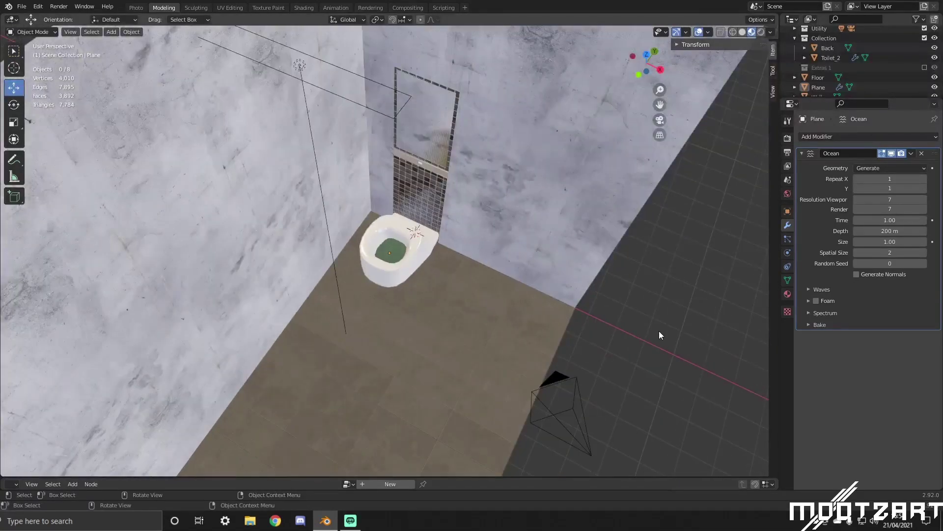
pyautogui.moveTo(659, 332); pyautogui.dragTo(650, 264, button='middle')
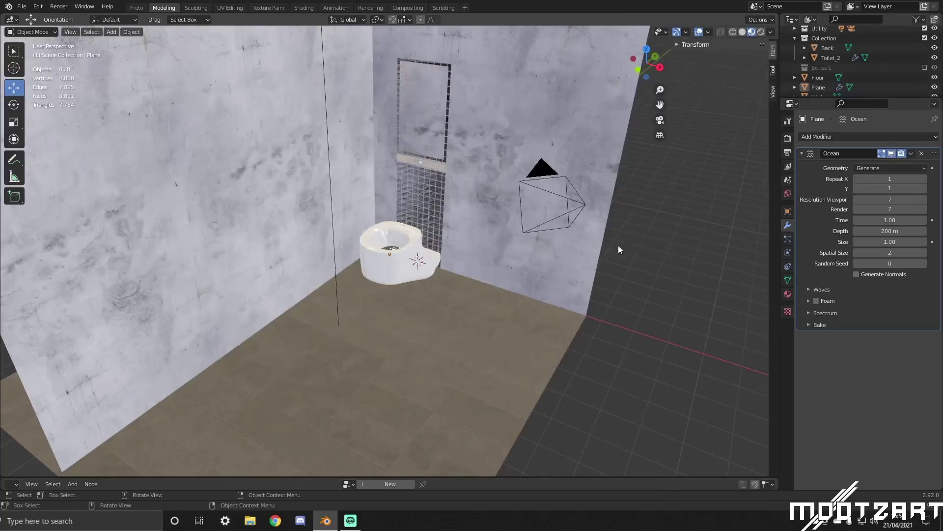
pyautogui.scroll(6, 599, 267)
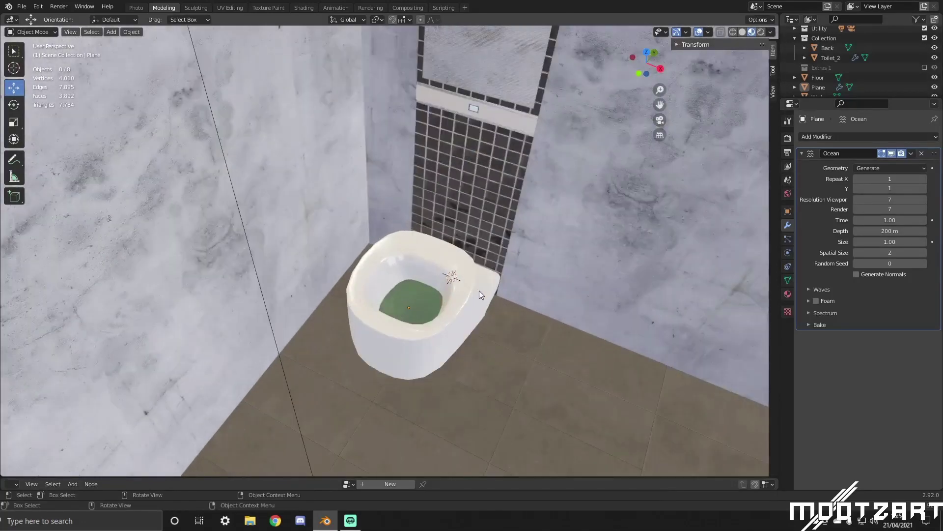
pyautogui.click(661, 120)
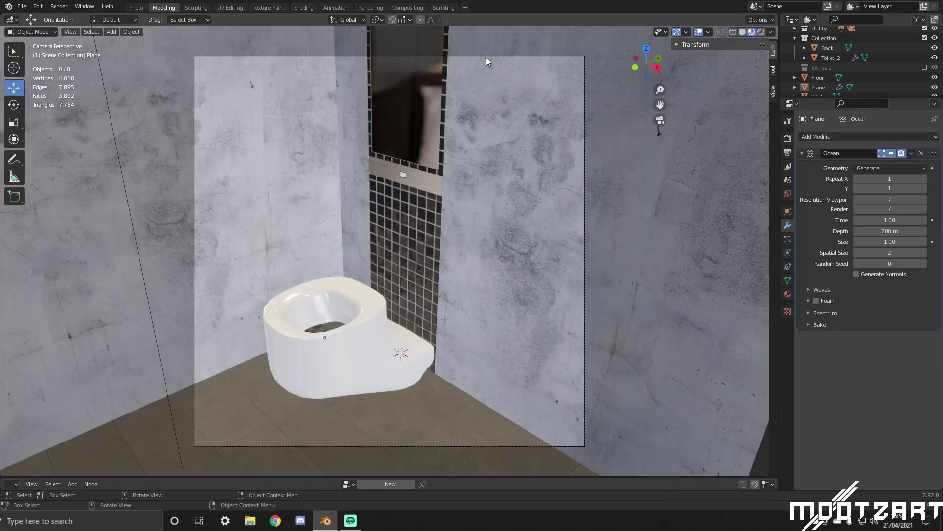
# In the Photo workspace, select the camera and move it to a new position.
pyautogui.click(134, 8)
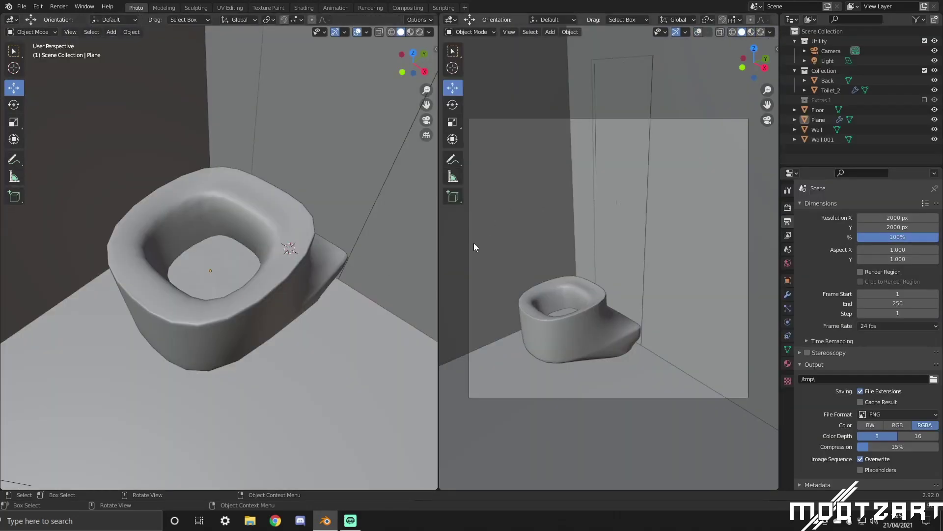
pyautogui.scroll(-6, 359, 259)
pyautogui.moveTo(359, 265); pyautogui.dragTo(236, 319, button='middle')
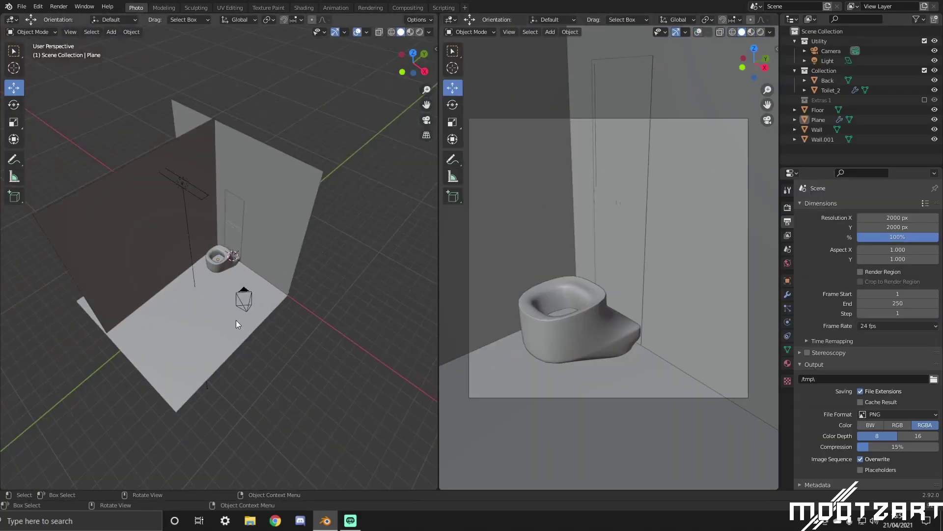
pyautogui.click(245, 297)
pyautogui.moveTo(277, 289); pyautogui.dragTo(261, 295)
pyautogui.moveTo(261, 295); pyautogui.dragTo(283, 270, button='middle')
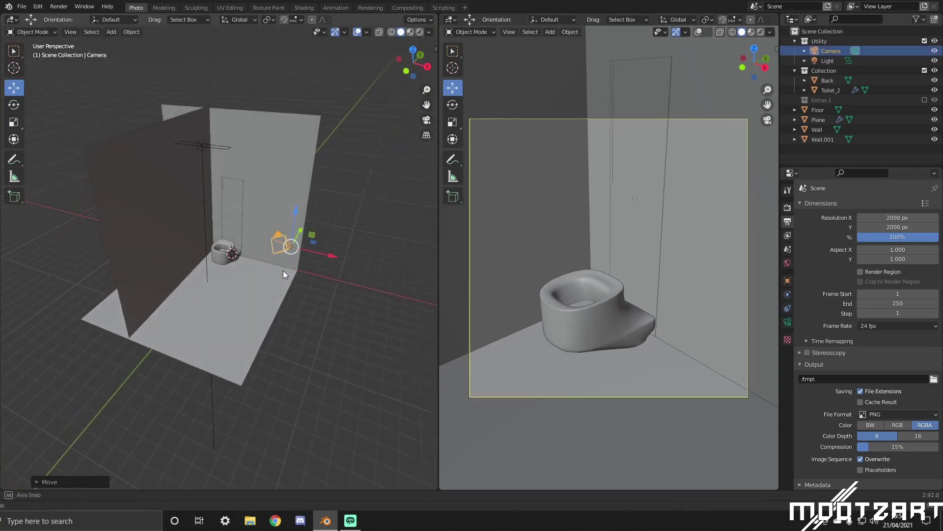
pyautogui.press('g')
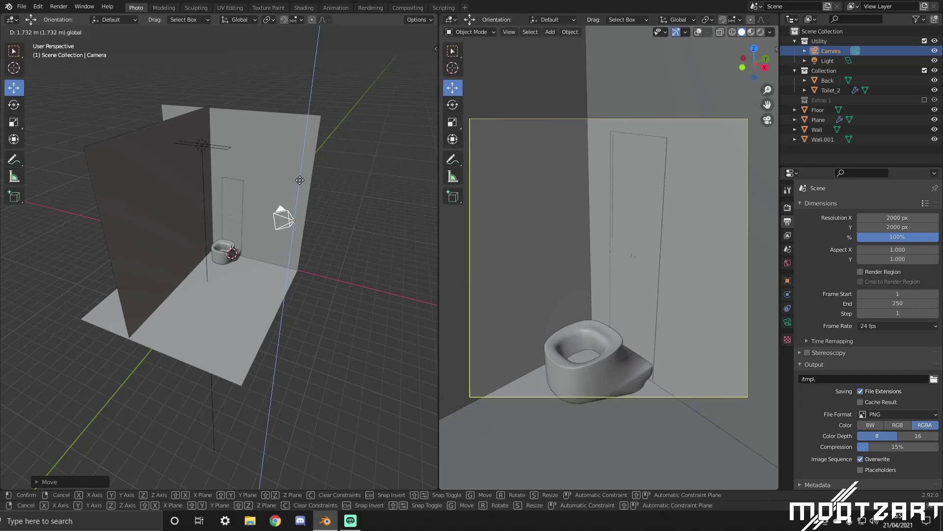
pyautogui.click(299, 183)
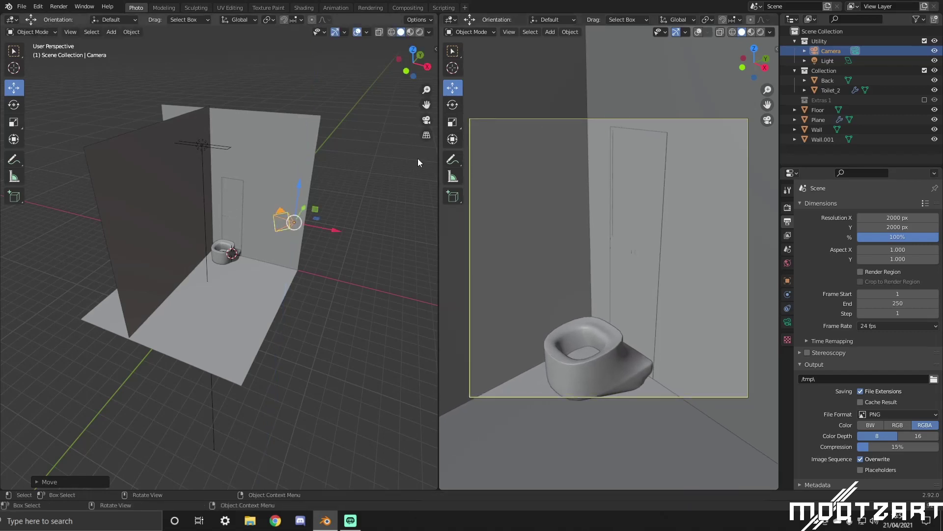
# Set the camera's X rotation to 63.3° and adjust its height along Z.
pyautogui.press('n')
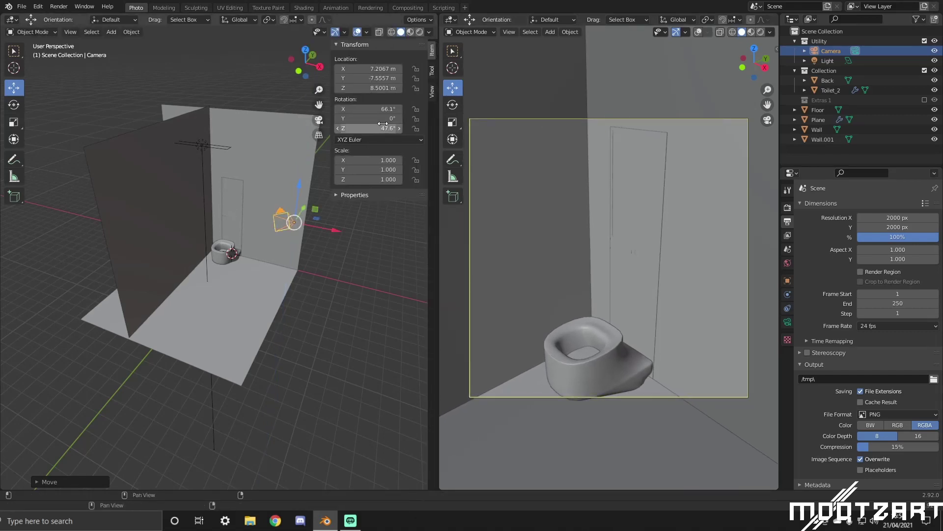
pyautogui.moveTo(369, 109); pyautogui.dragTo(365, 109)
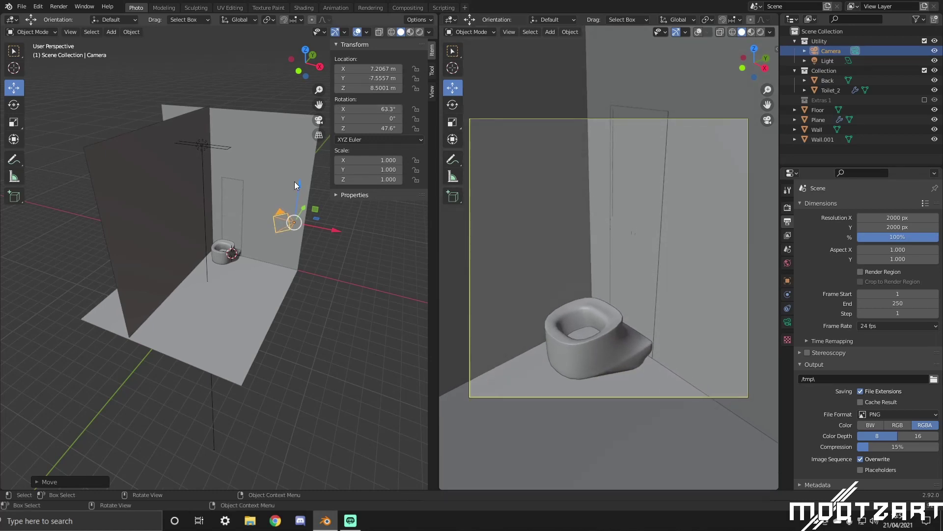
pyautogui.press('g')
pyautogui.press('z')
pyautogui.click(307, 189)
# Hide overlays and navigation gizmos and switch the camera view to Rendered shading.
pyautogui.click(698, 31)
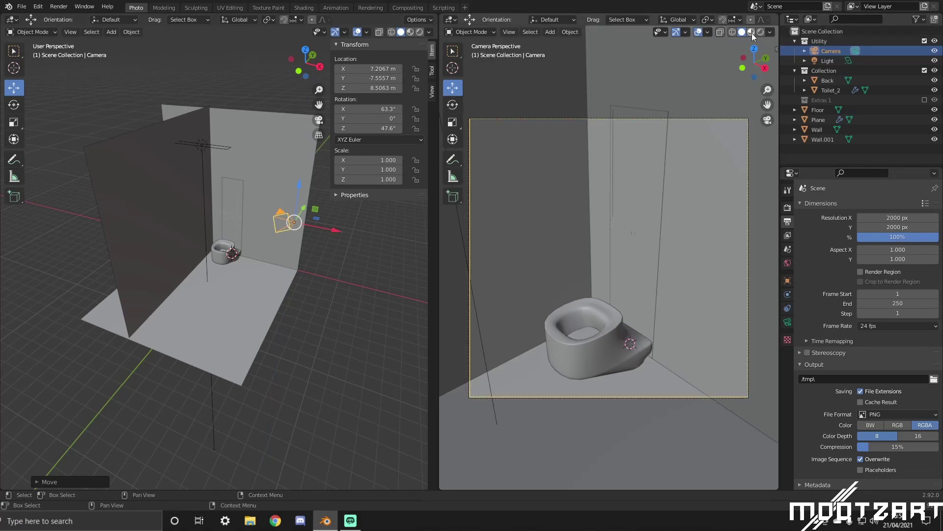
pyautogui.click(697, 32)
pyautogui.click(677, 31)
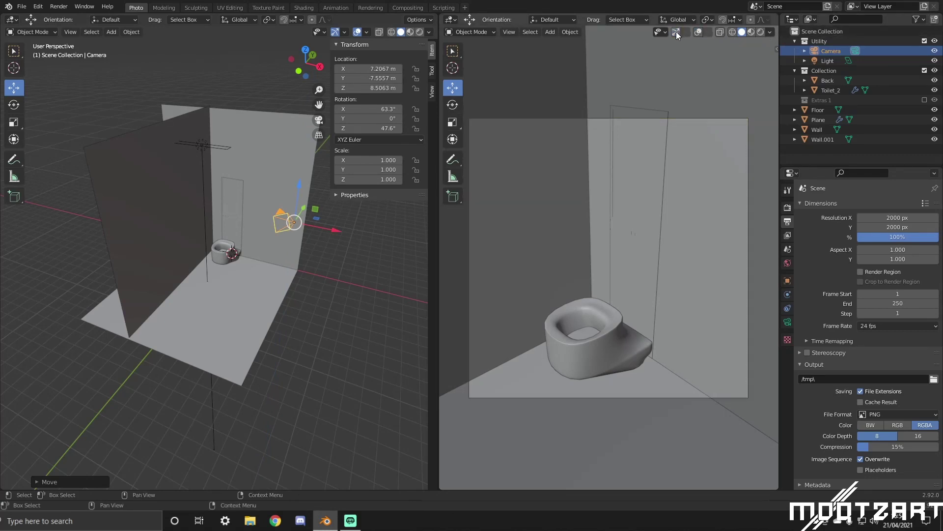
pyautogui.click(759, 32)
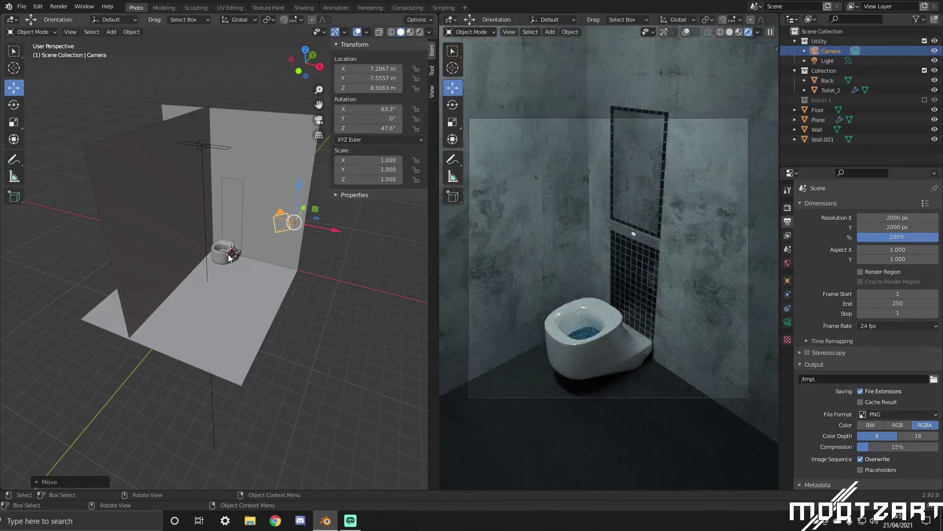
# Select the bowl's water plane and tint its base colour toward green.
pyautogui.scroll(10, 229, 255)
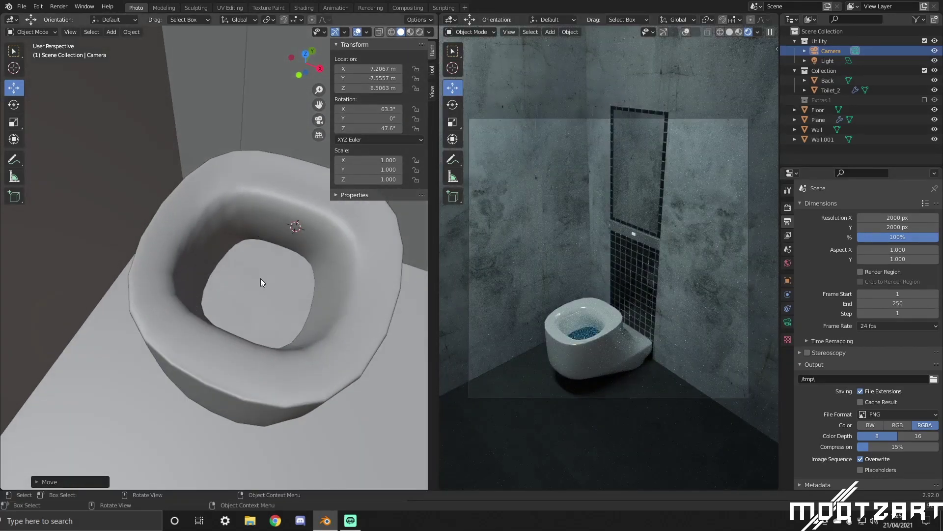
pyautogui.click(261, 280)
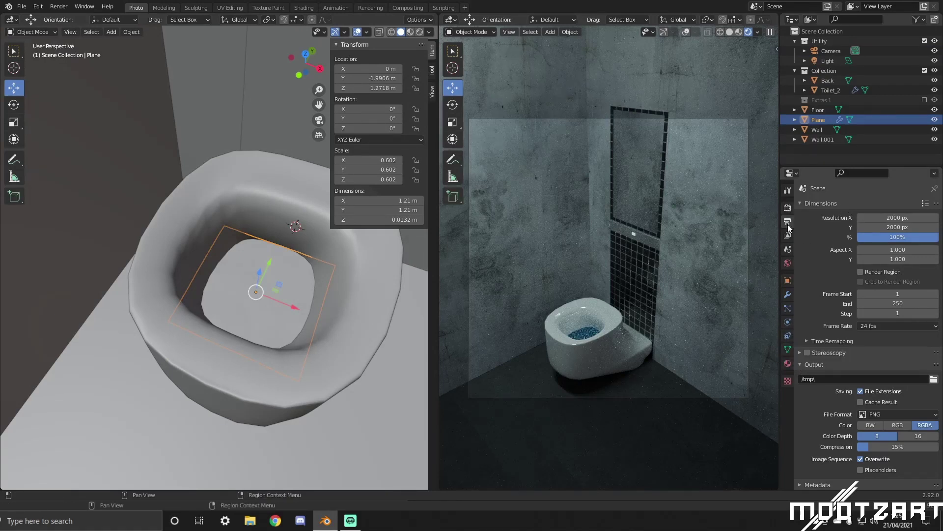
pyautogui.click(788, 363)
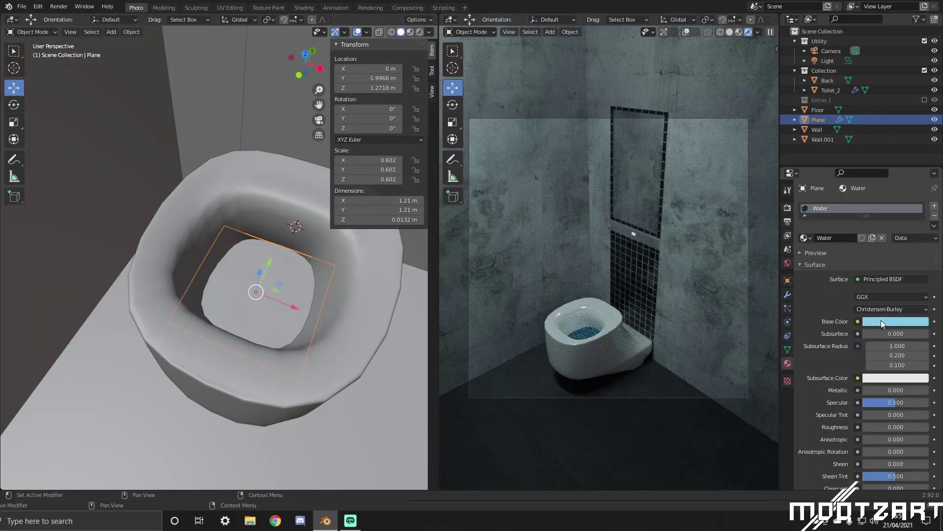
pyautogui.click(880, 320)
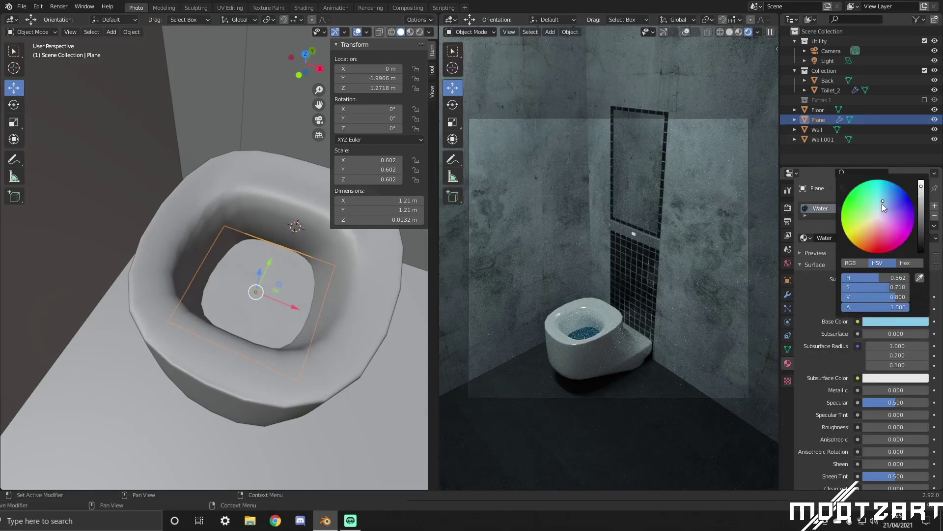
pyautogui.moveTo(883, 203)
pyautogui.mouseDown()
pyautogui.moveTo(884, 195)
pyautogui.moveTo(870, 197)
pyautogui.mouseUp()
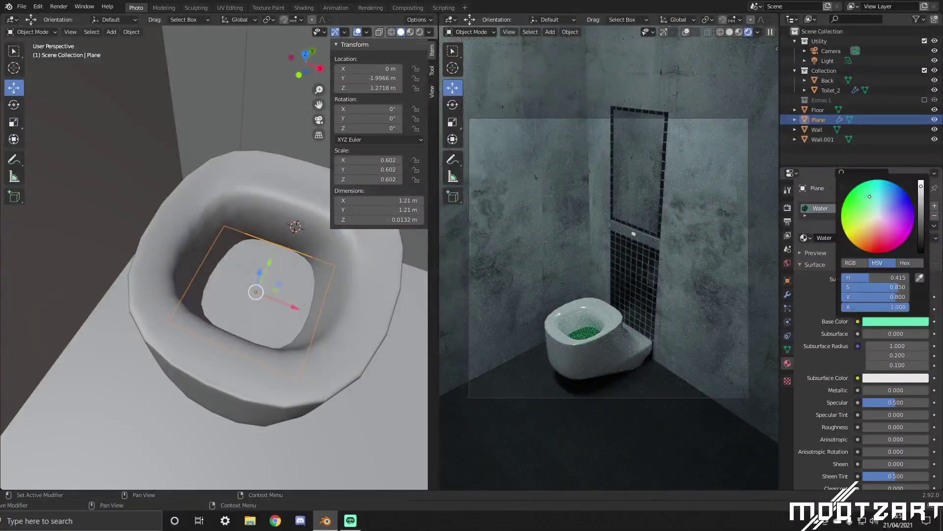
pyautogui.moveTo(870, 197); pyautogui.dragTo(863, 193)
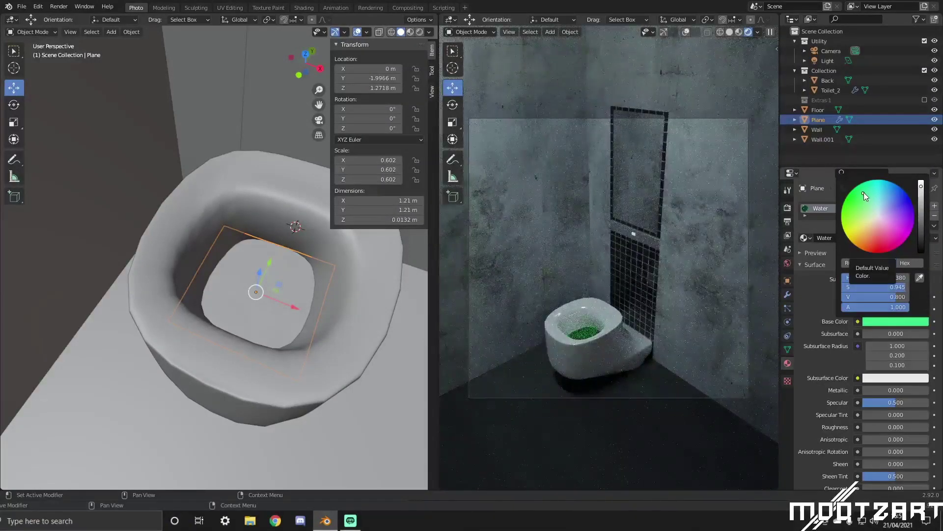
pyautogui.click(869, 192)
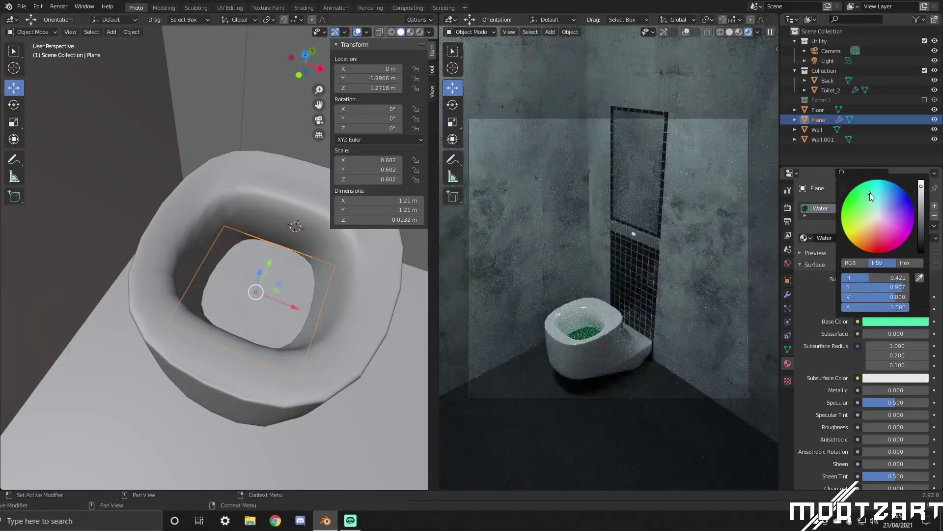
pyautogui.click(813, 302)
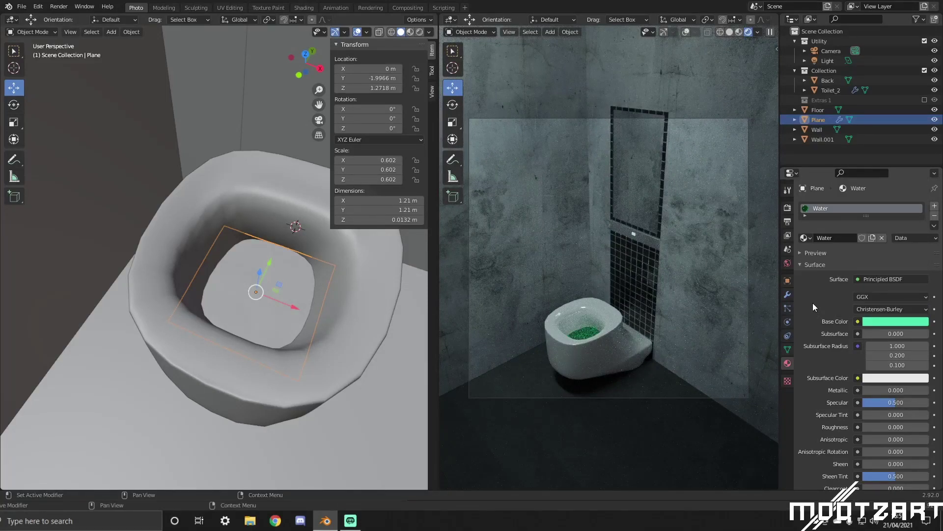
# Lower the water's Transmission Roughness to 0.098.
pyautogui.scroll(-2, 831, 268)
pyautogui.scroll(-4, 831, 269)
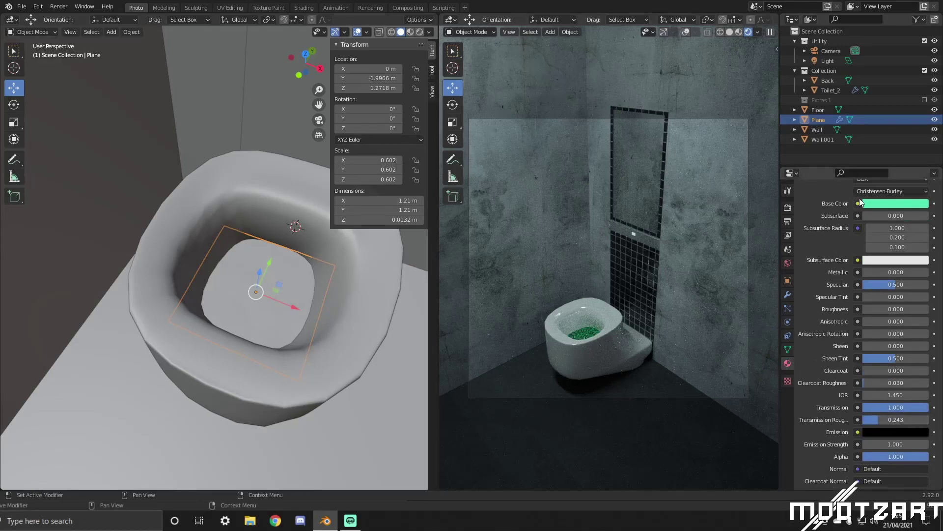
pyautogui.moveTo(881, 420); pyautogui.dragTo(924, 420)
# Refine the water colour to a pale mint (hue 0.446, saturation 0.435).
pyautogui.scroll(6, 821, 334)
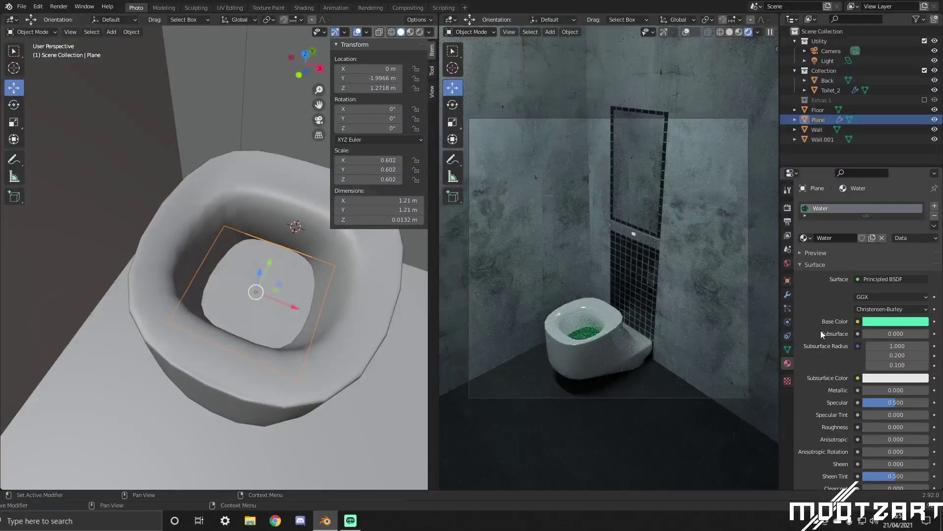
pyautogui.click(888, 323)
pyautogui.click(921, 185)
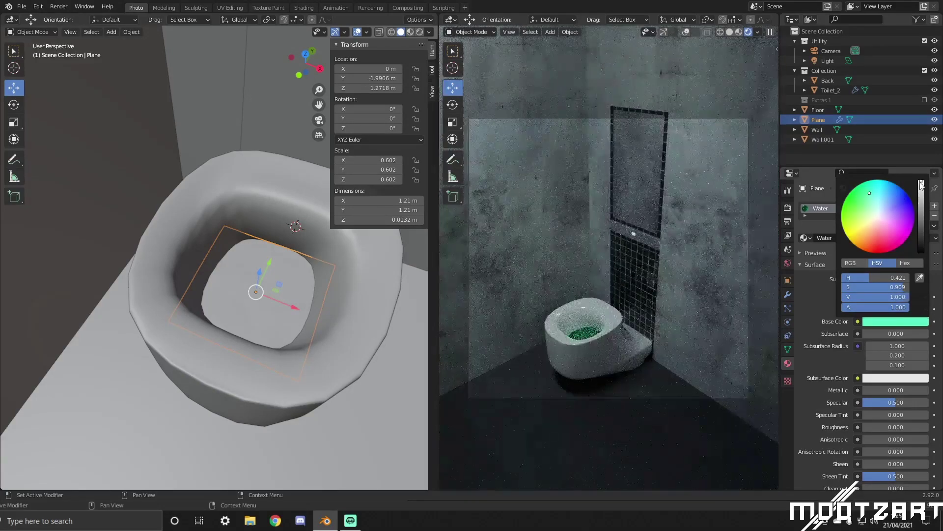
pyautogui.click(873, 202)
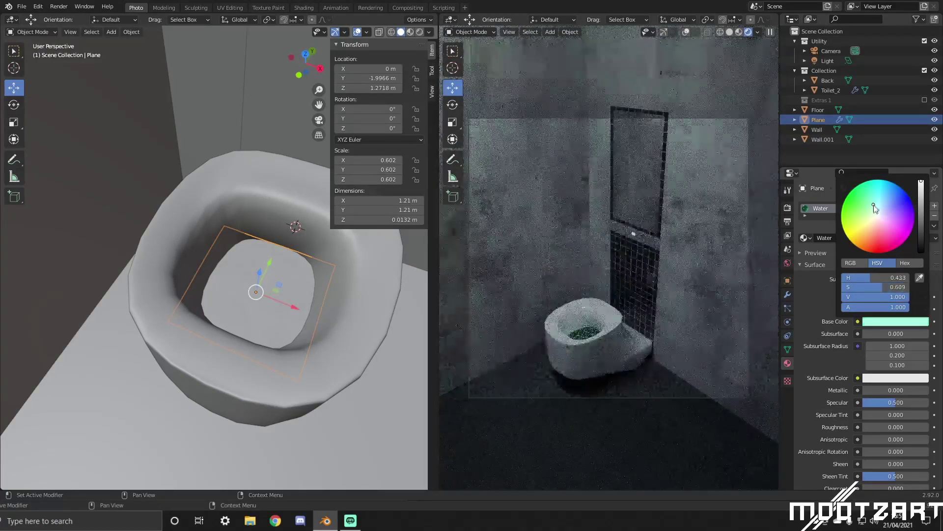
pyautogui.click(874, 209)
pyautogui.click(877, 214)
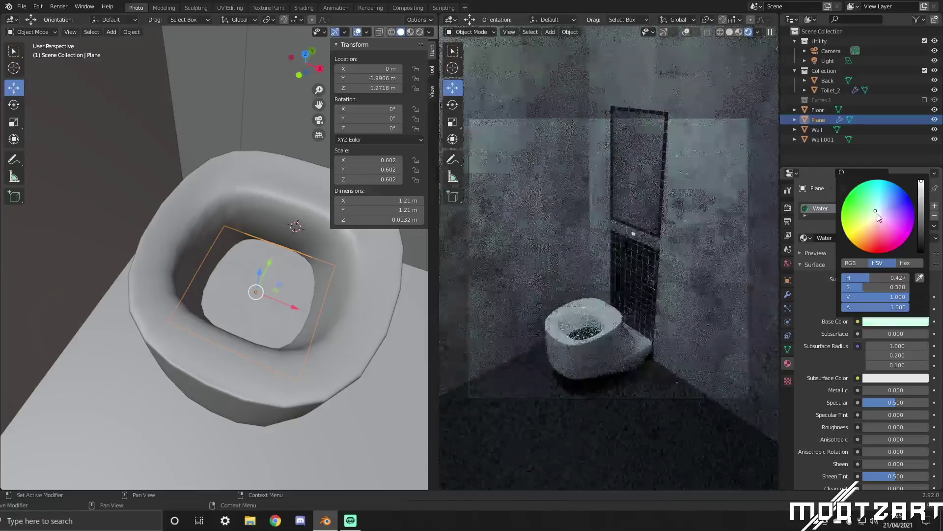
pyautogui.click(875, 209)
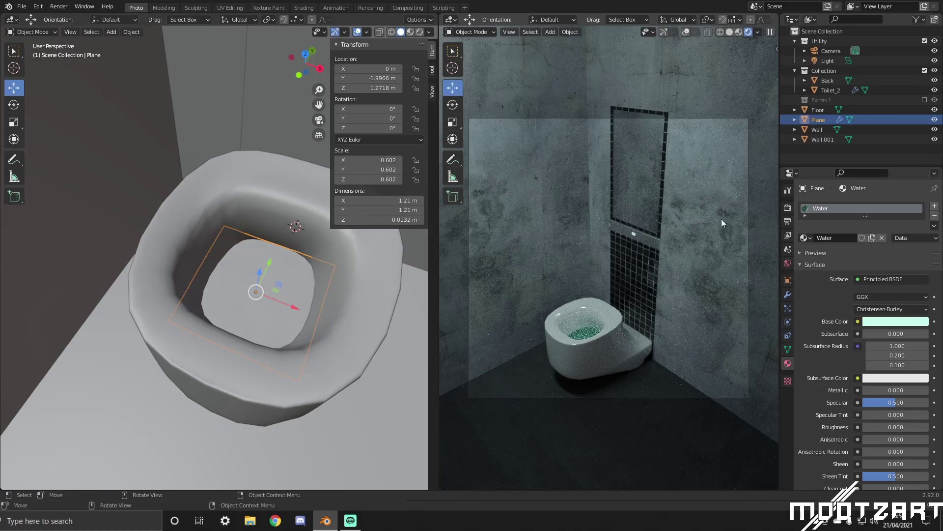
# Select the area light and set its power to 1000 W.
pyautogui.click(829, 62)
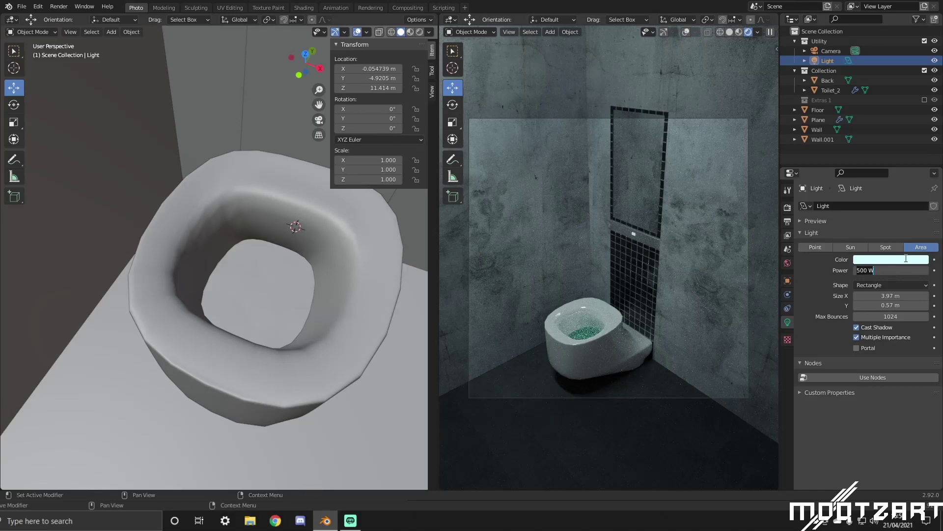
pyautogui.write('1000')
pyautogui.press('Return')
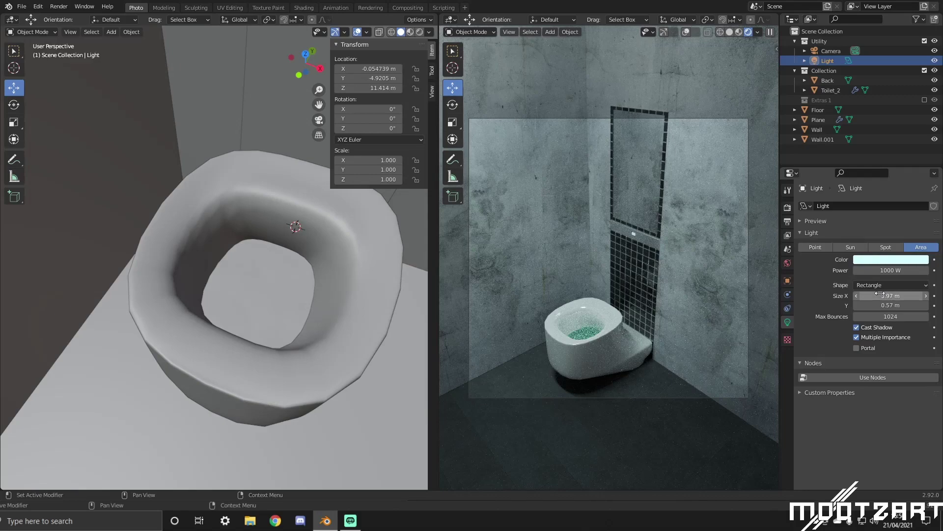
# Give the light a pale cyan colour (hue 0.493, saturation 0.314, value 1.0).
pyautogui.click(881, 261)
pyautogui.click(878, 159)
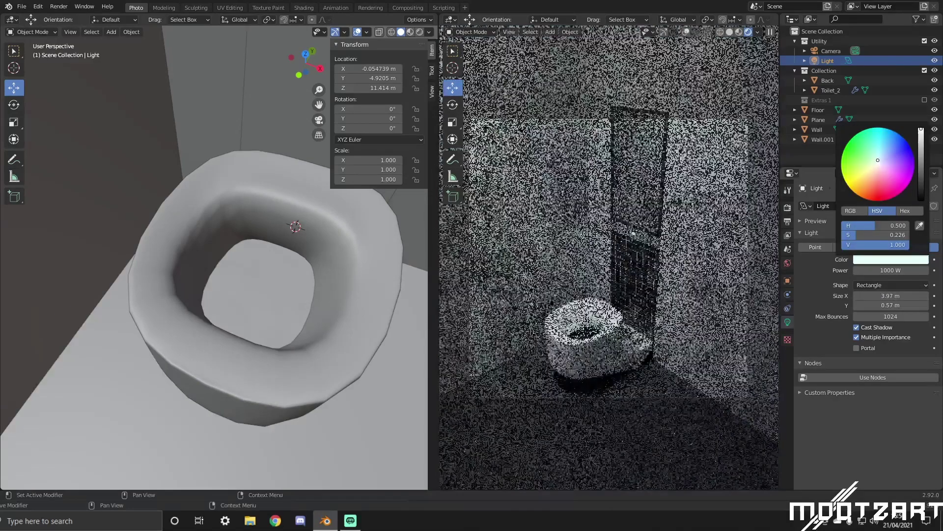
pyautogui.moveTo(878, 159); pyautogui.dragTo(878, 158)
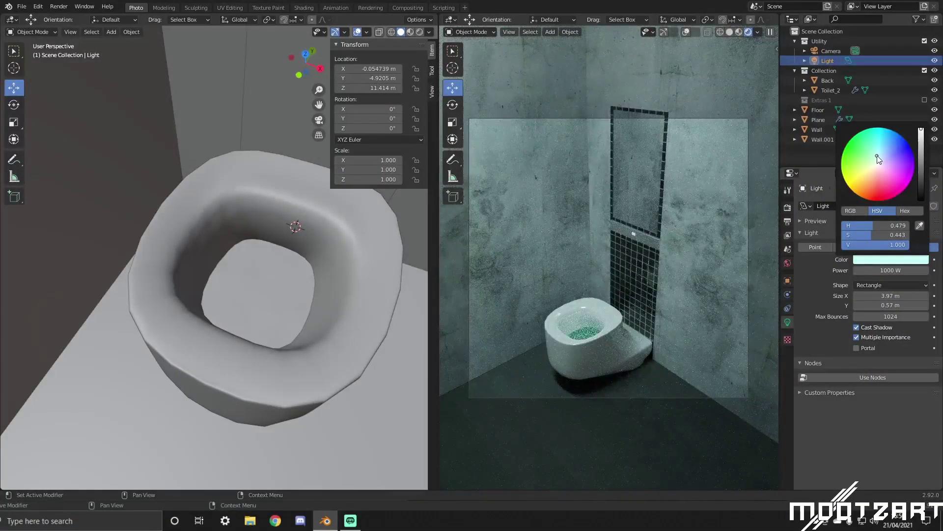
pyautogui.click(880, 262)
pyautogui.moveTo(868, 228); pyautogui.dragTo(862, 234)
pyautogui.click(870, 258)
pyautogui.moveTo(866, 234); pyautogui.dragTo(865, 234)
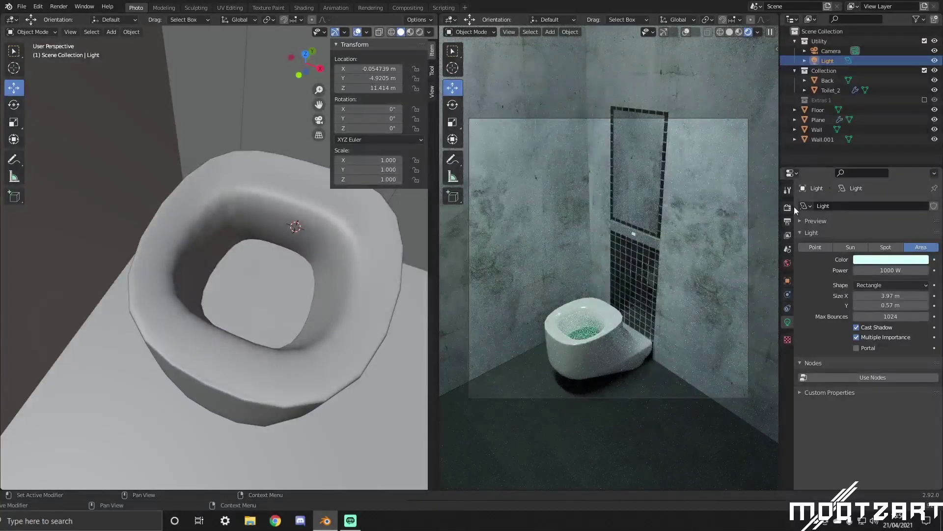
# Set the Cycles render samples to 500 in Render Properties.
pyautogui.click(788, 190)
pyautogui.click(788, 207)
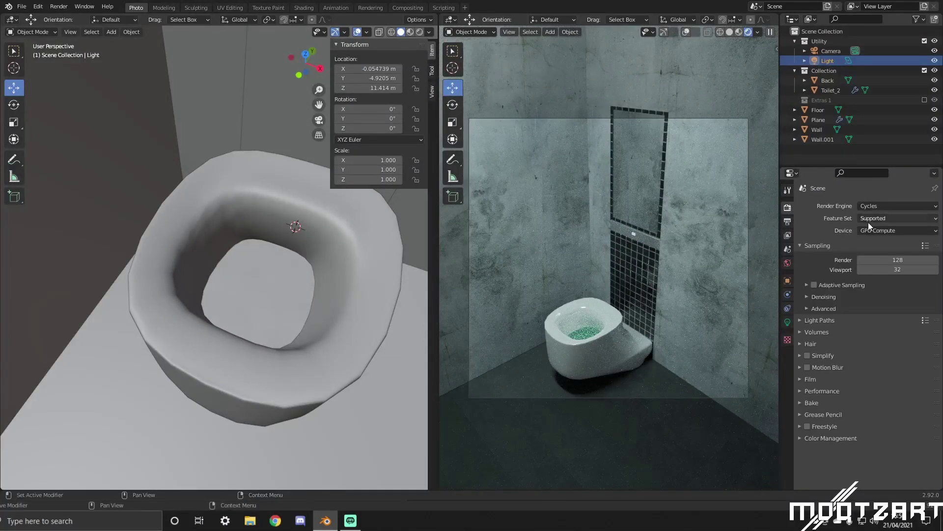
pyautogui.click(899, 260)
pyautogui.write('500')
pyautogui.press('Return')
# Switch on Adaptive Sampling.
pyautogui.click(808, 285)
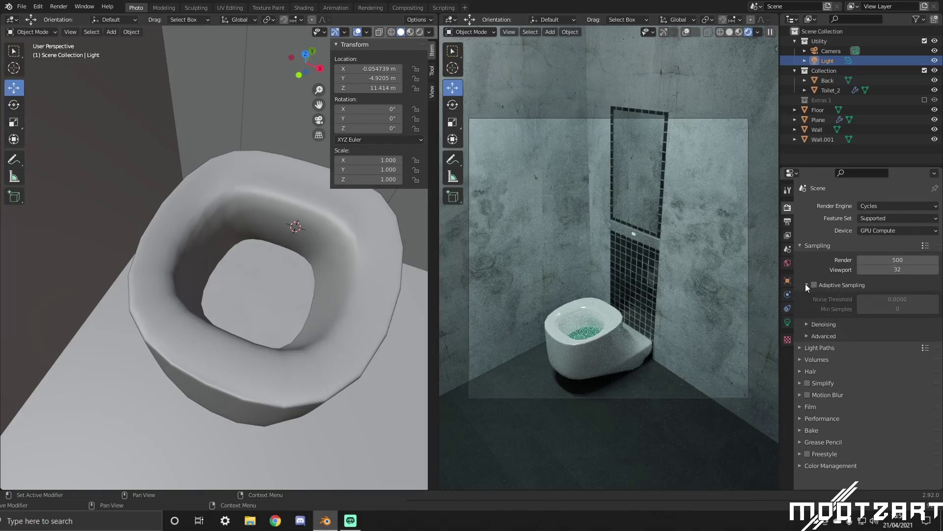
pyautogui.click(807, 284)
pyautogui.click(814, 284)
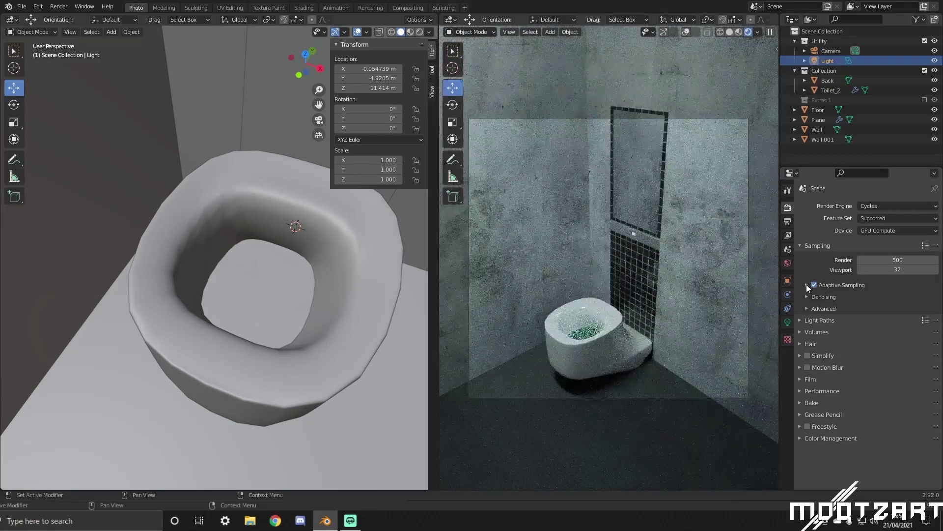
pyautogui.click(806, 284)
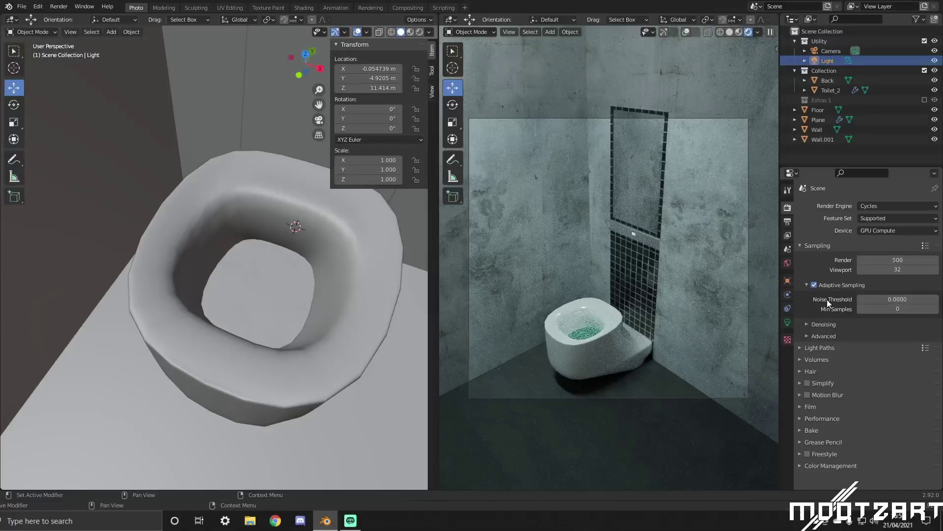
pyautogui.click(805, 284)
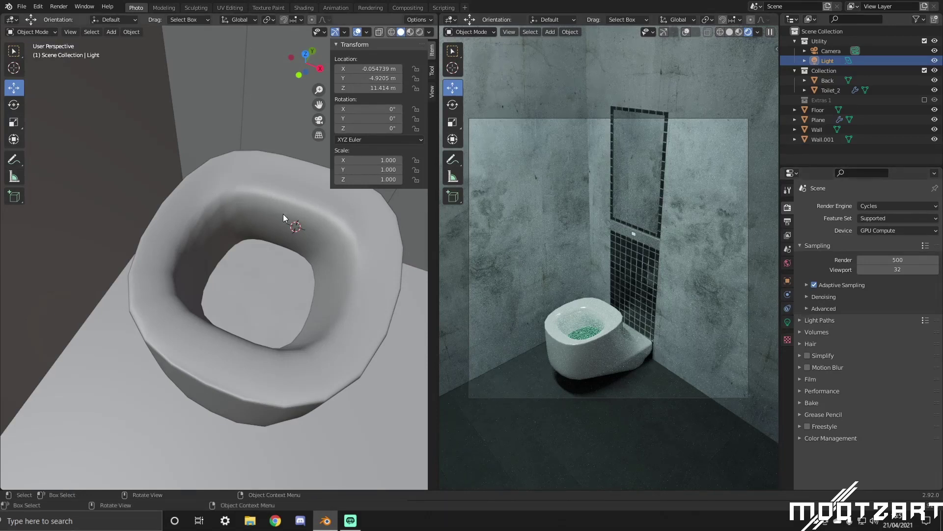
# On the Back panel's Button material, set the emission colour to full-brightness red.
pyautogui.scroll(10, 283, 214)
pyautogui.scroll(-4, 271, 109)
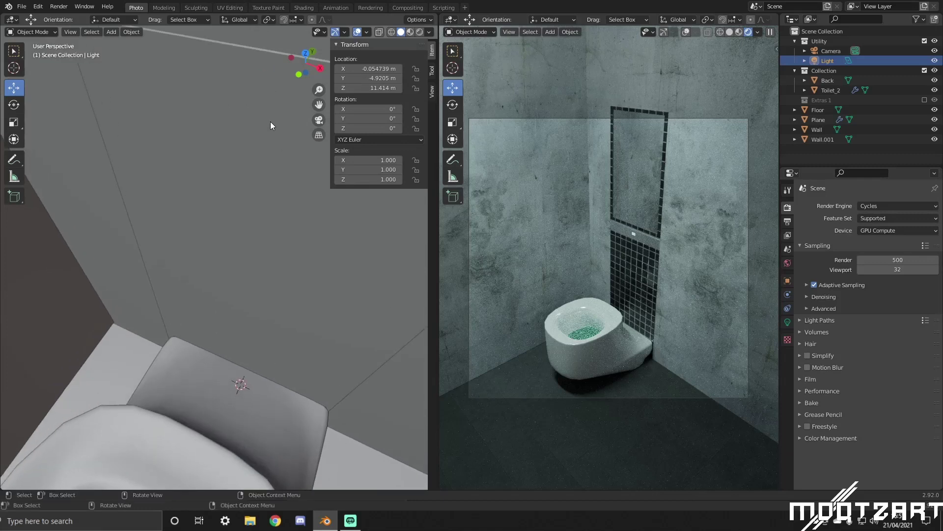
pyautogui.scroll(3, 282, 142)
pyautogui.click(299, 136)
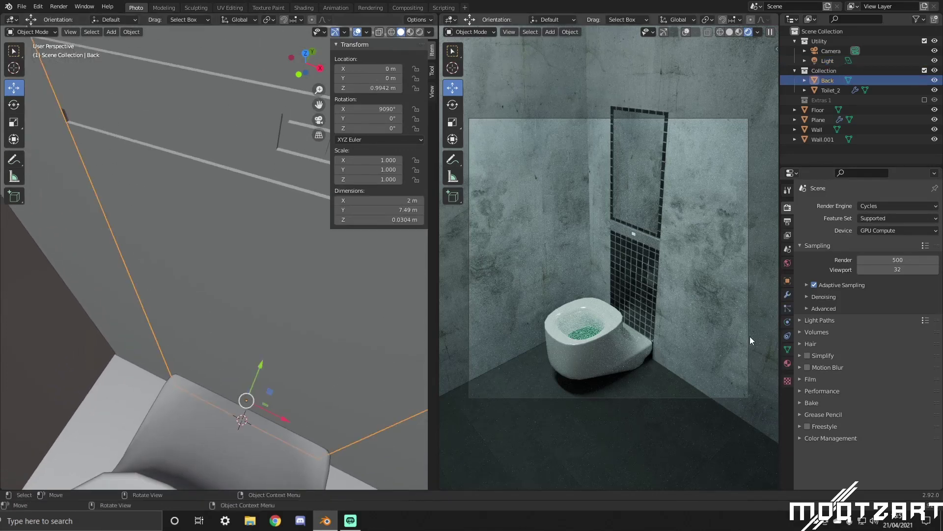
pyautogui.click(788, 362)
pyautogui.click(827, 228)
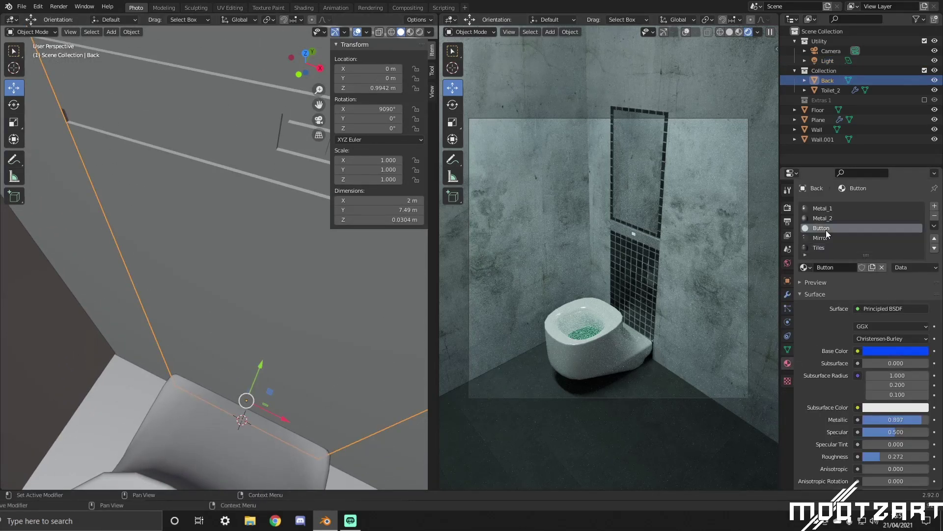
pyautogui.scroll(-10, 892, 359)
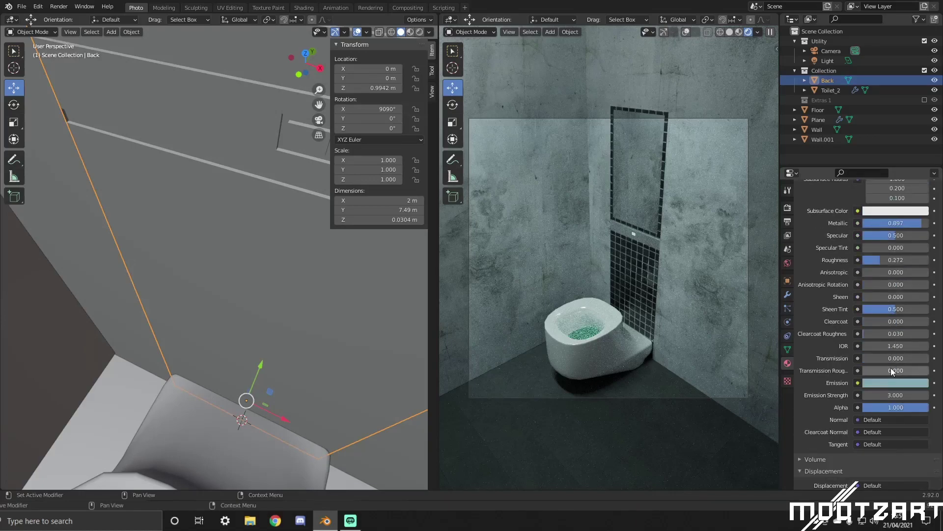
pyautogui.click(895, 381)
pyautogui.moveTo(922, 263); pyautogui.dragTo(922, 244)
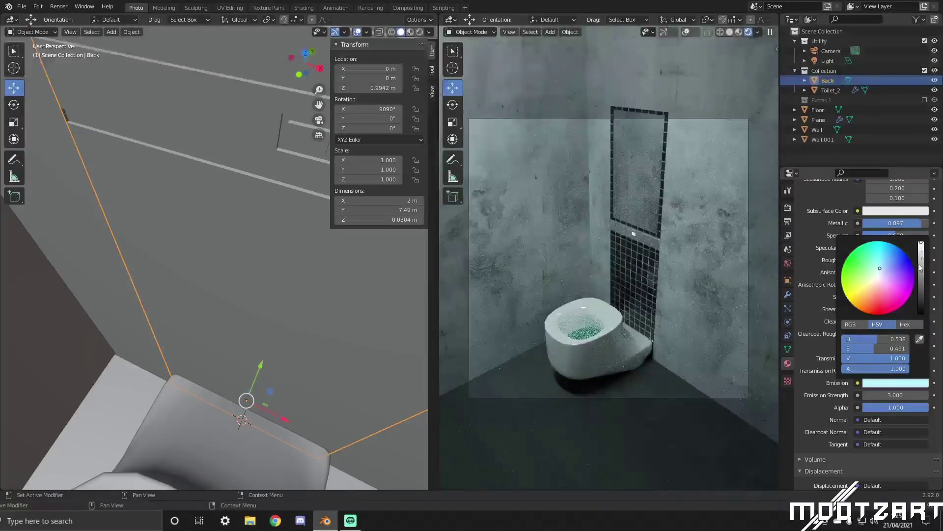
pyautogui.click(877, 305)
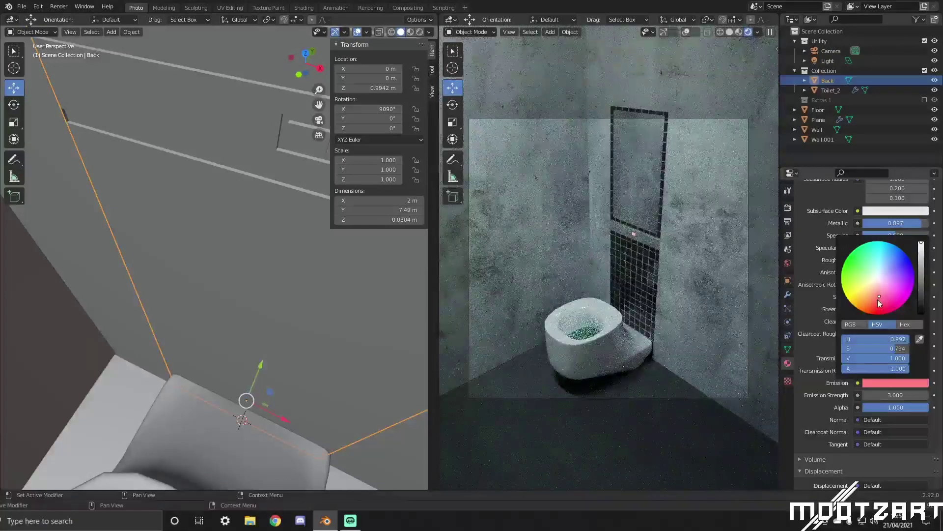
pyautogui.click(913, 267)
pyautogui.click(907, 272)
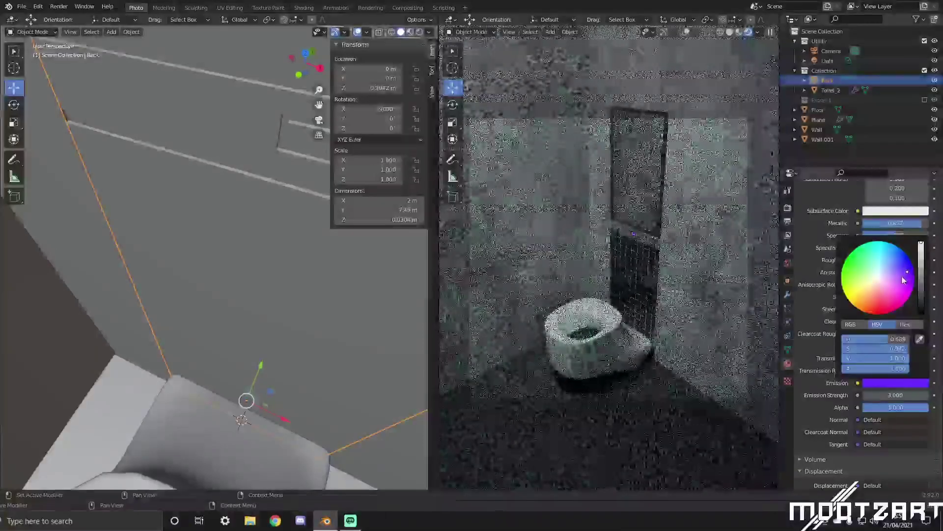
pyautogui.click(875, 312)
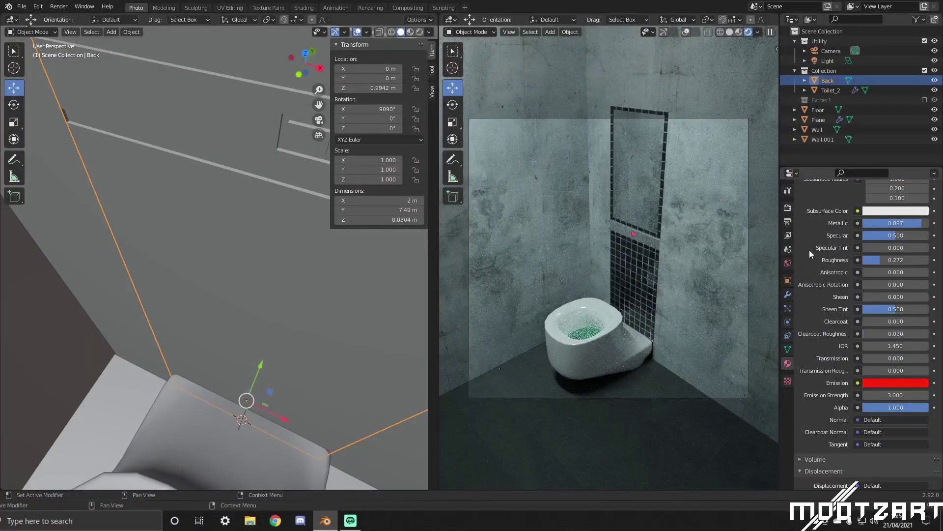
# Set the Button material's base colour to red.
pyautogui.scroll(4, 810, 245)
pyautogui.click(884, 234)
pyautogui.click(875, 164)
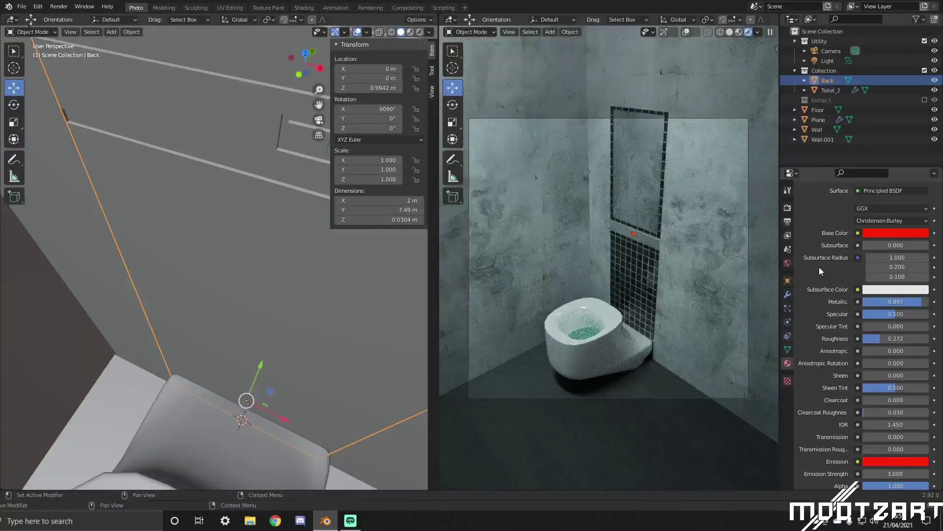
# Desaturate the Button's base colour to white.
pyautogui.click(877, 235)
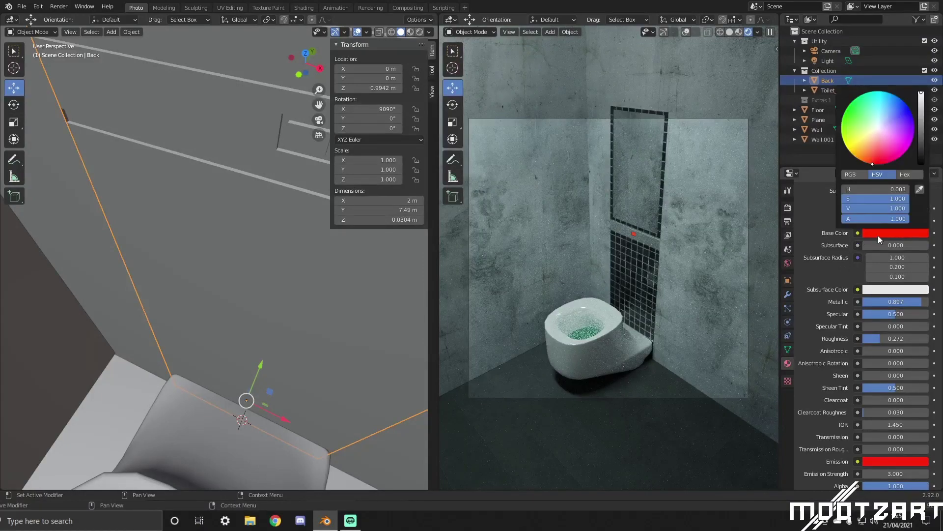
pyautogui.click(876, 122)
pyautogui.click(873, 112)
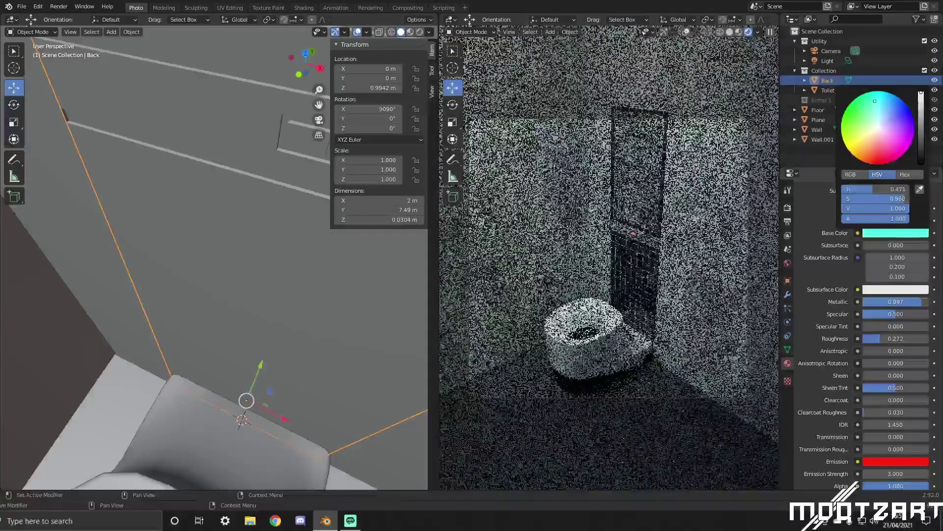
pyautogui.click(874, 460)
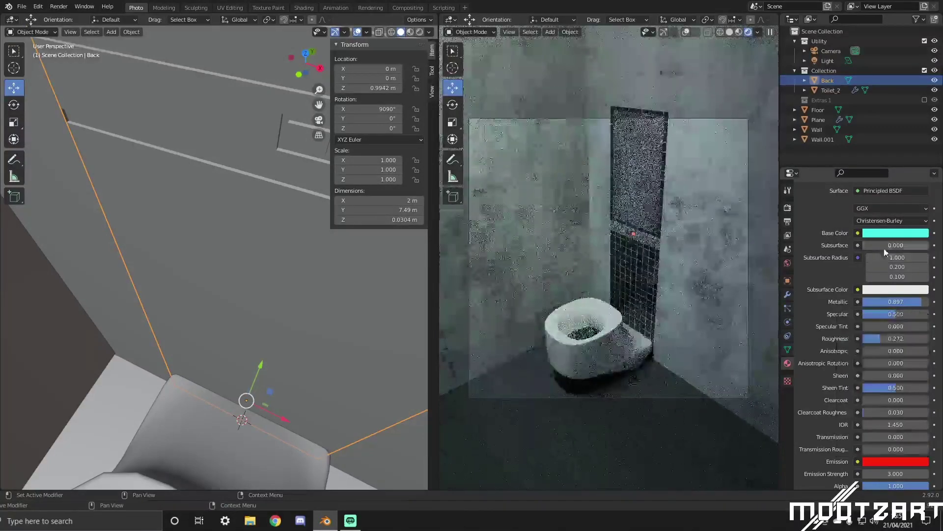
pyautogui.click(875, 234)
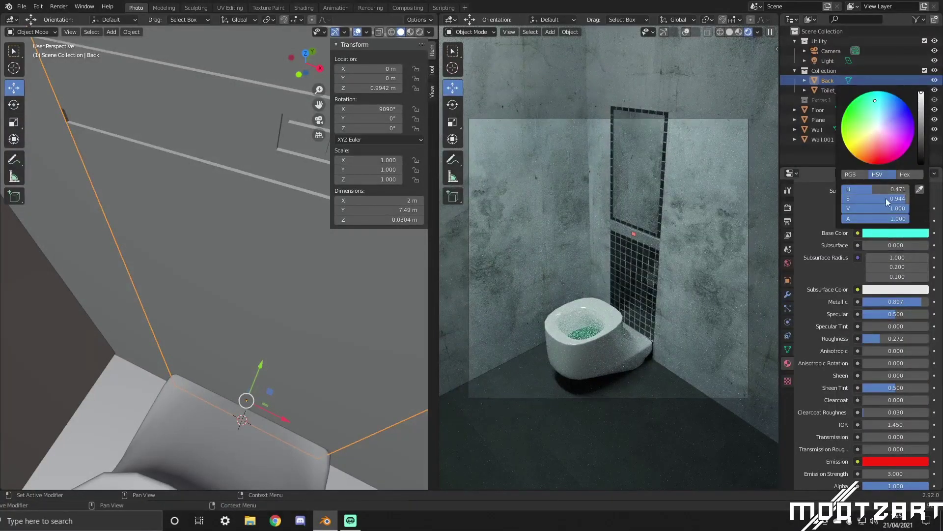
pyautogui.moveTo(886, 199); pyautogui.dragTo(852, 200)
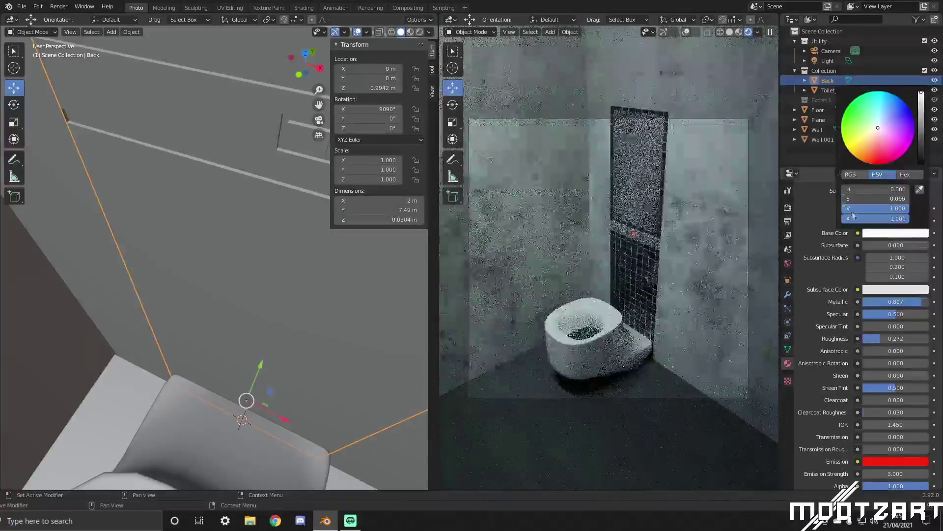
# Change the emission colour from red to a light pale blue.
pyautogui.click(889, 462)
pyautogui.click(892, 332)
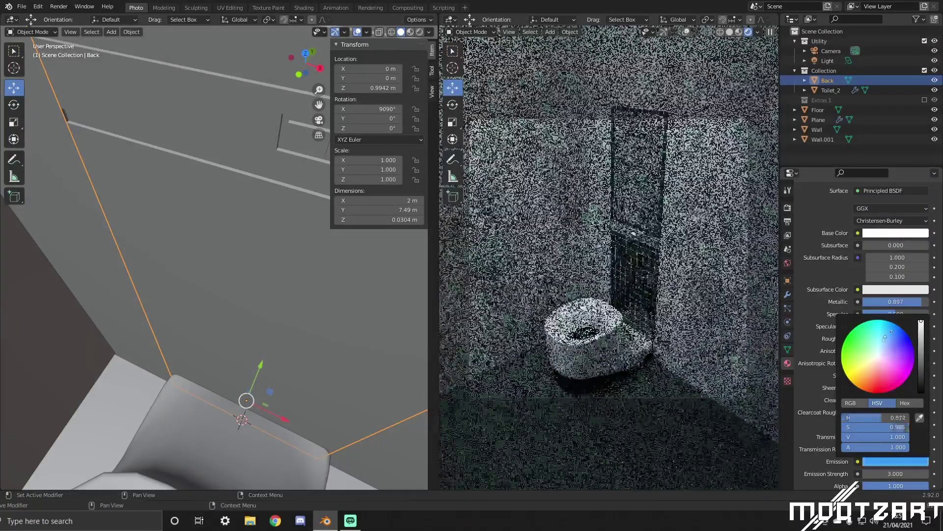
pyautogui.click(895, 335)
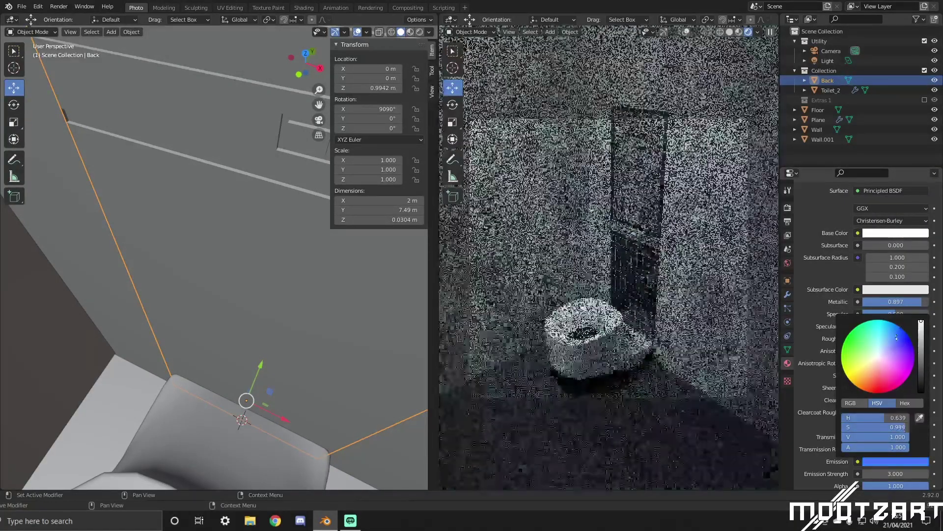
pyautogui.click(910, 337)
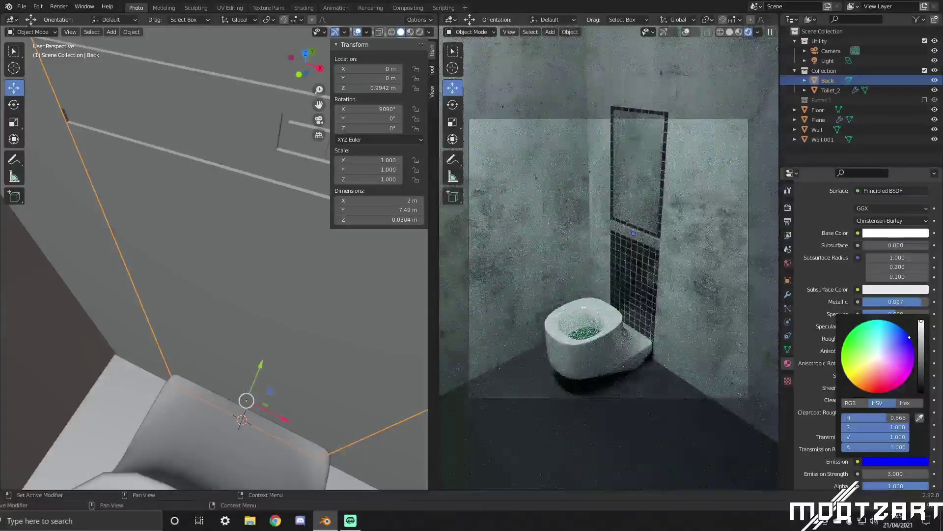
pyautogui.moveTo(910, 337); pyautogui.dragTo(897, 347)
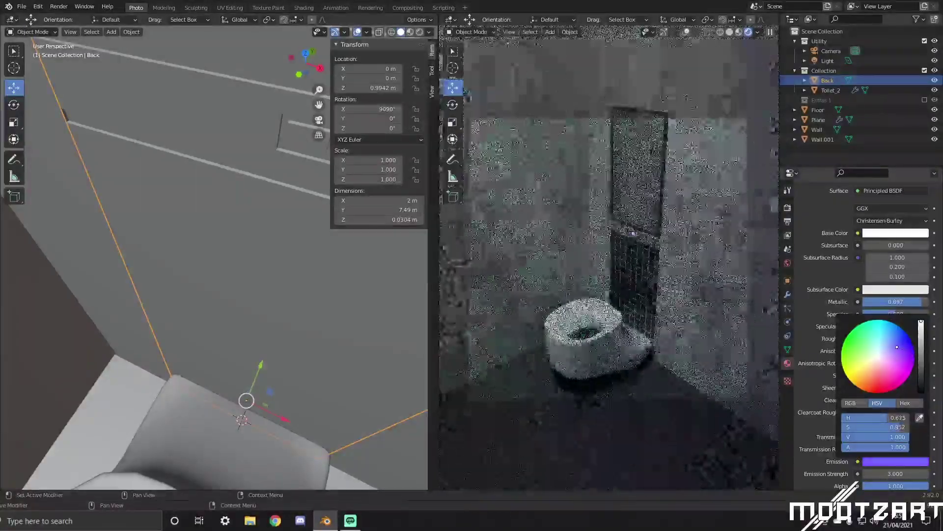
pyautogui.click(900, 339)
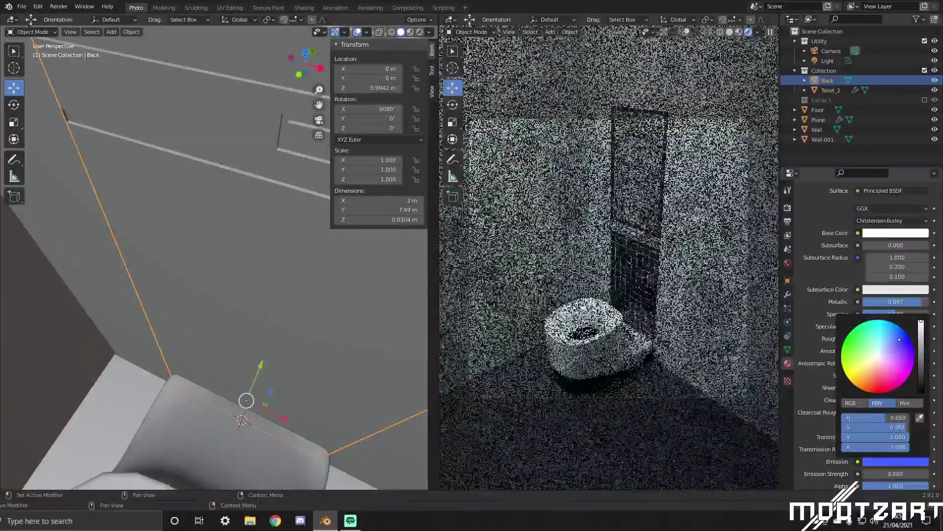
pyautogui.click(896, 340)
pyautogui.click(891, 341)
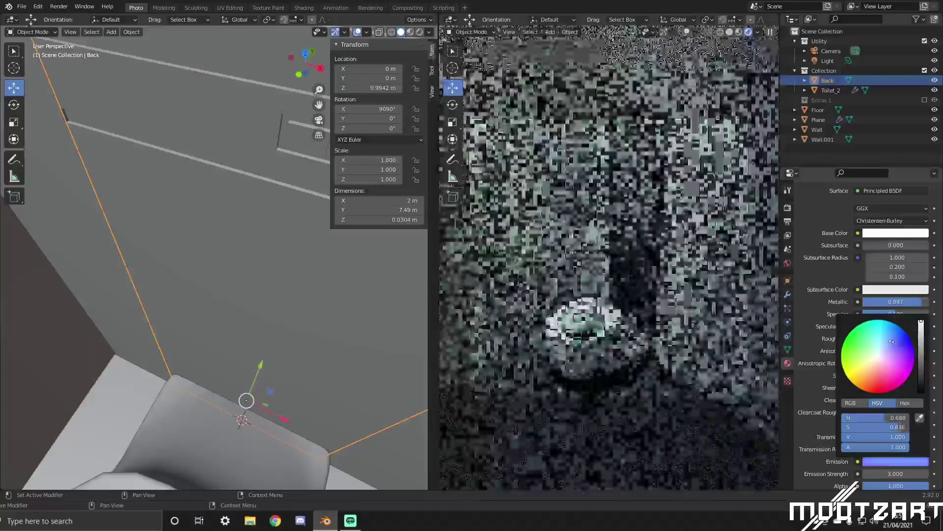
pyautogui.click(888, 343)
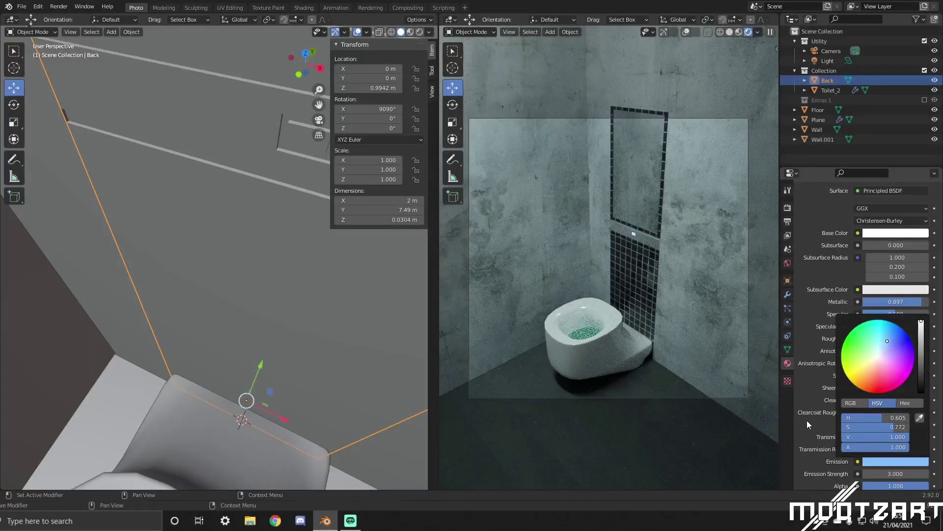
# Set the Button's base colour to blue.
pyautogui.click(893, 233)
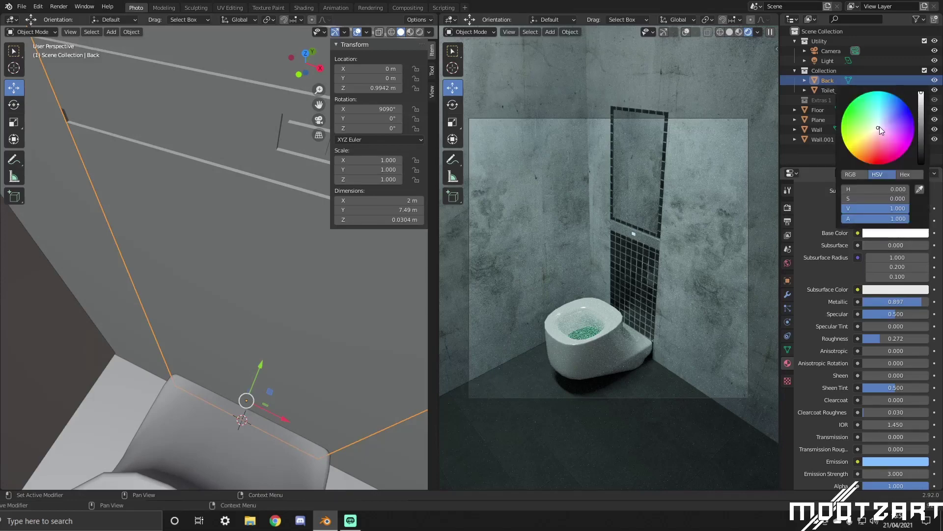
pyautogui.moveTo(879, 126); pyautogui.dragTo(907, 106)
pyautogui.moveTo(909, 111); pyautogui.dragTo(907, 120)
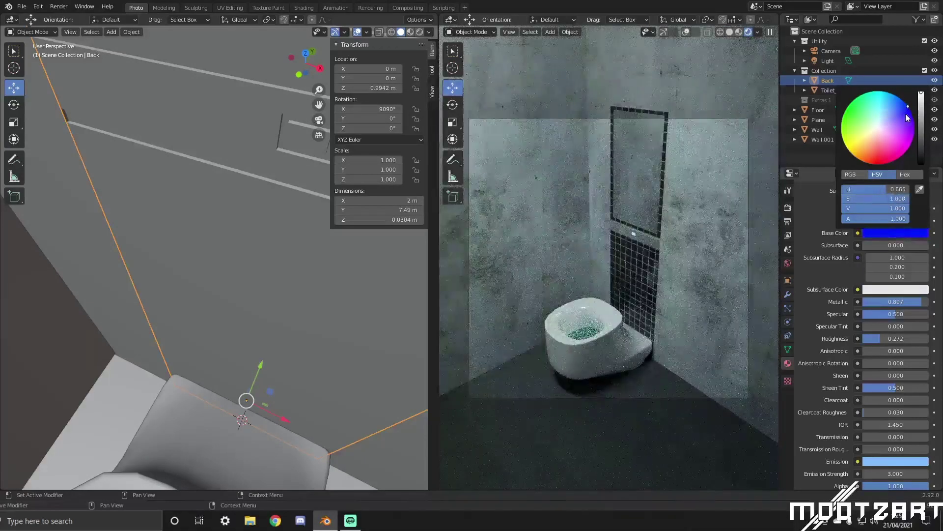
pyautogui.click(788, 322)
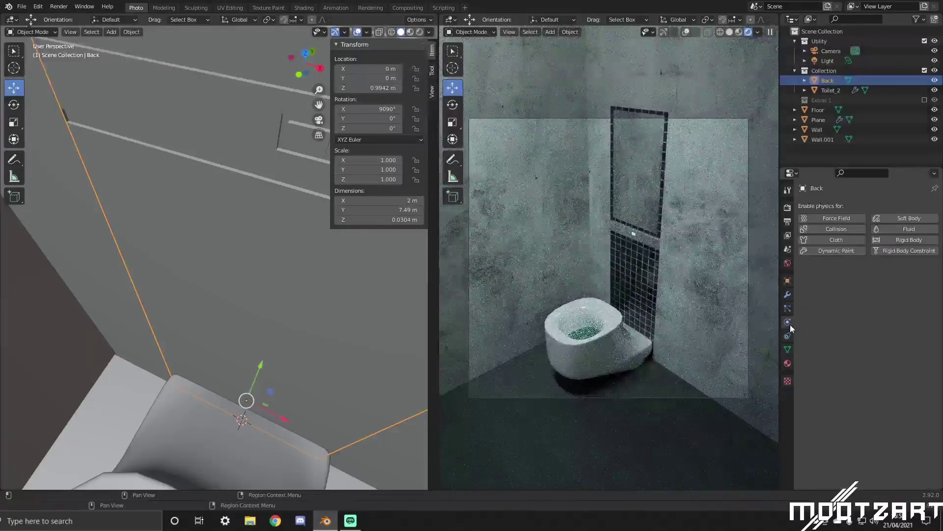
# Set the Button material's Metallic to 0.5.
pyautogui.click(787, 363)
pyautogui.scroll(-5, 848, 426)
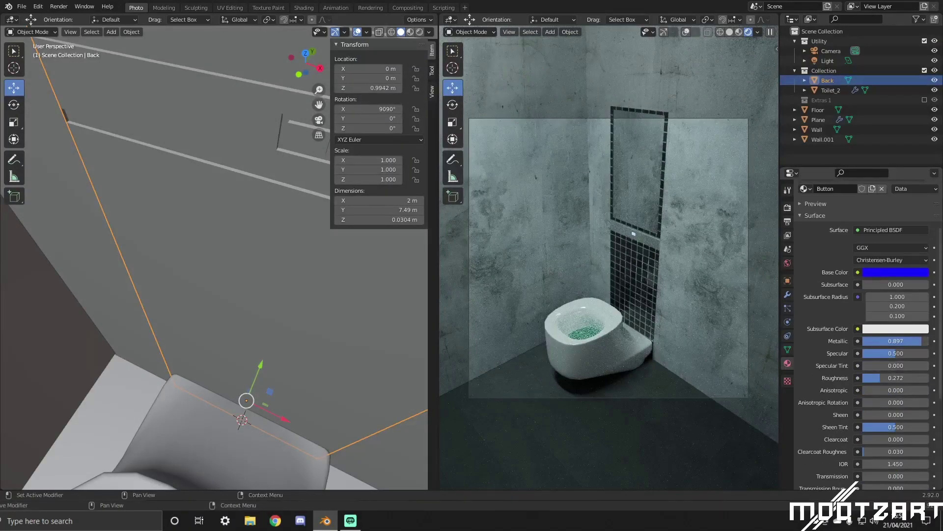
pyautogui.moveTo(889, 341); pyautogui.dragTo(870, 341)
pyautogui.click(913, 340)
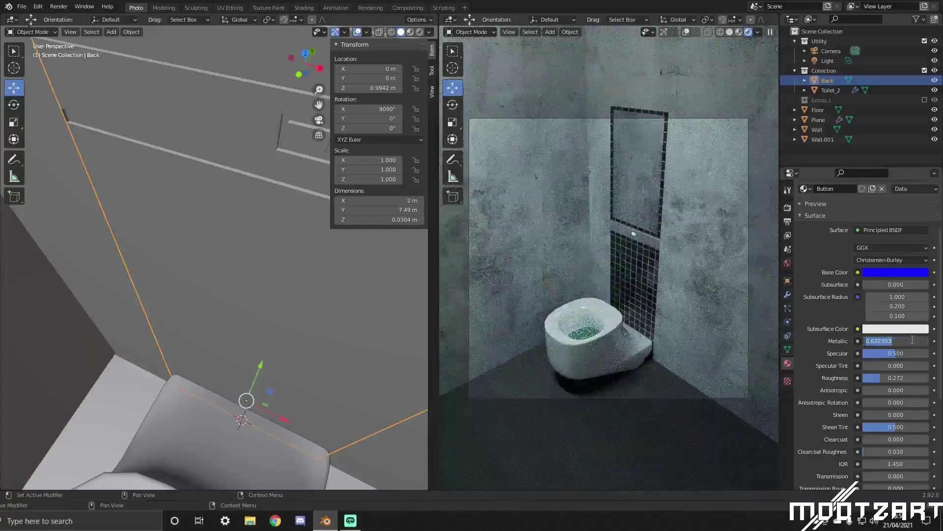
pyautogui.press('BackSpace')
pyautogui.write('.5')
pyautogui.press('Return')
# Lower Roughness to 0.176 and raise Emission Strength to 5.
pyautogui.scroll(-2, 893, 350)
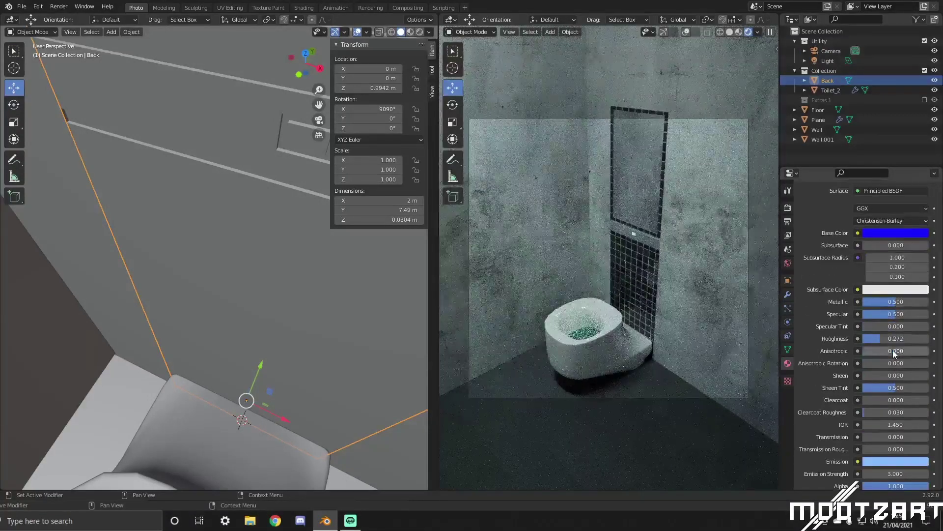
pyautogui.moveTo(882, 339); pyautogui.dragTo(875, 339)
pyautogui.scroll(-4, 835, 383)
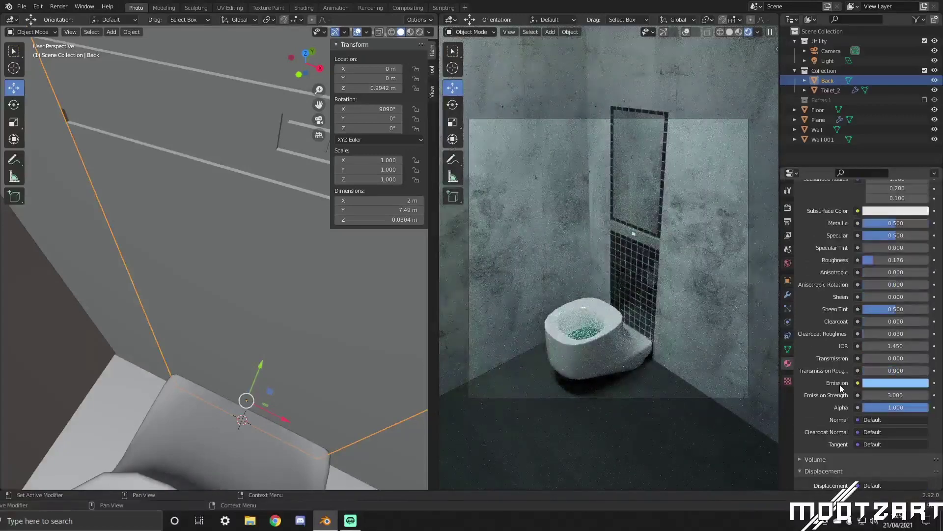
pyautogui.click(882, 394)
pyautogui.press('Return')
pyautogui.scroll(10, 637, 251)
pyautogui.scroll(-3, 637, 251)
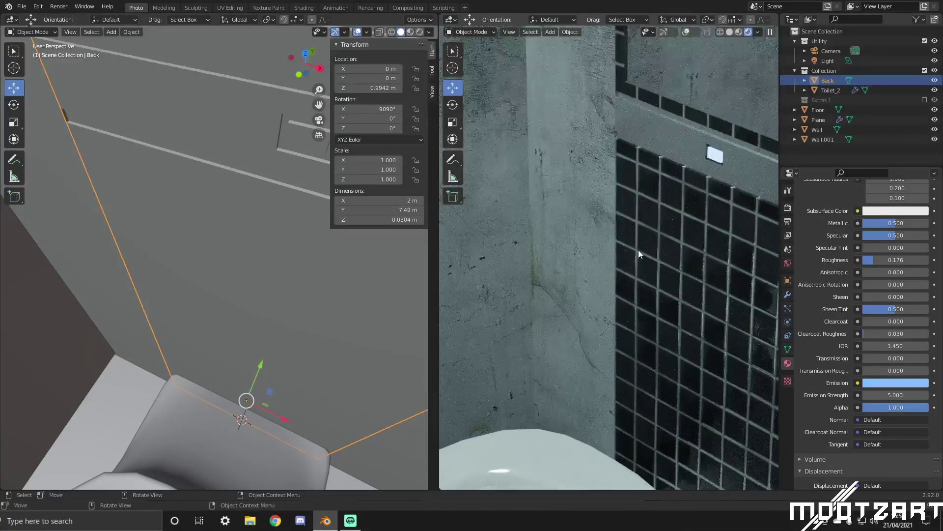
# Zoom in and out on the glowing flush button in the rendered viewport.
pyautogui.scroll(-7, 639, 249)
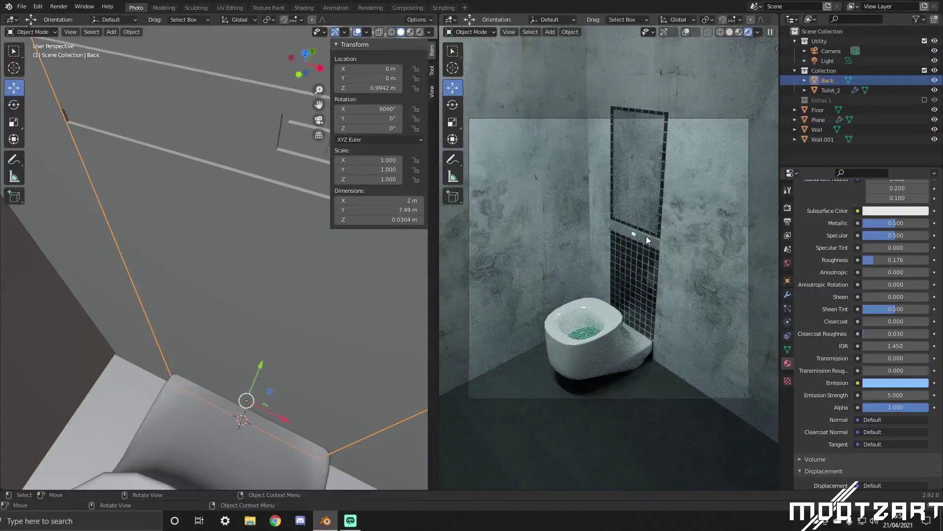
pyautogui.scroll(7, 650, 235)
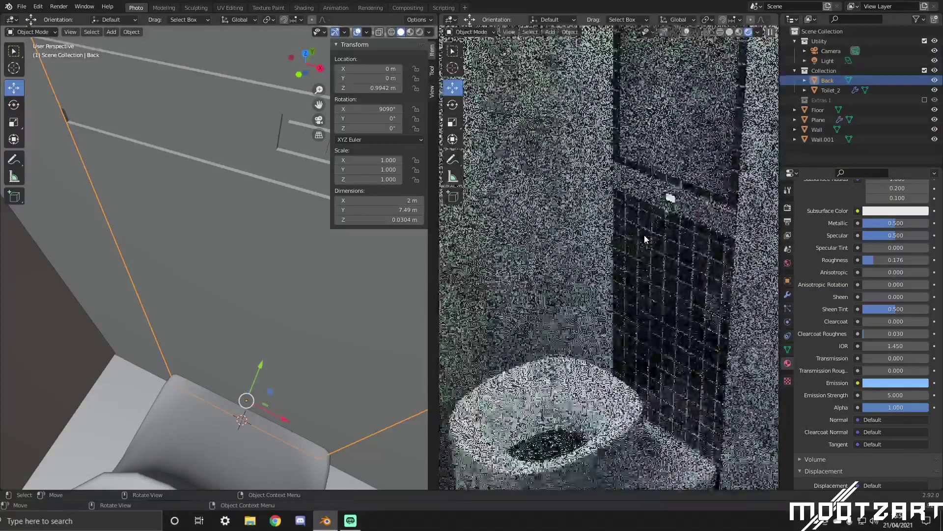
pyautogui.scroll(-7, 658, 236)
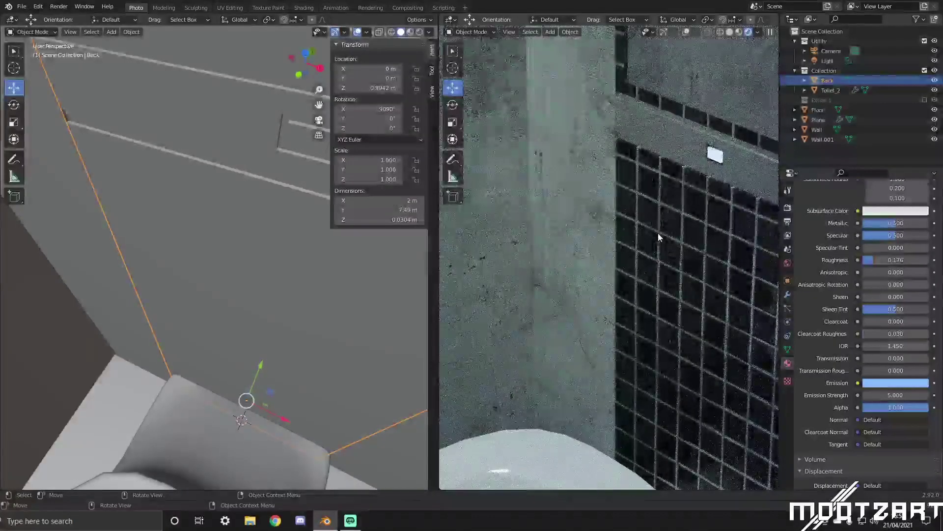
pyautogui.scroll(-3, 661, 236)
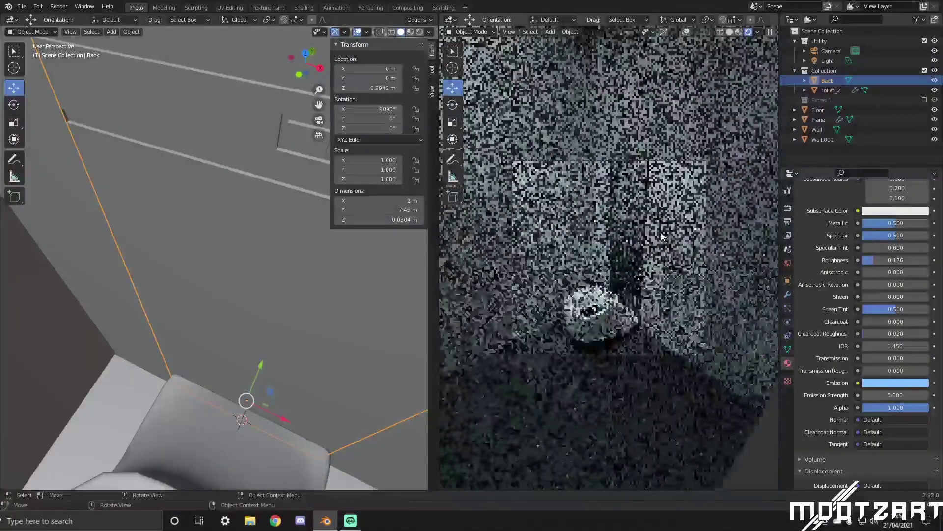
# Switch the viewport to solid shading and hide the sidebar.
pyautogui.click(728, 31)
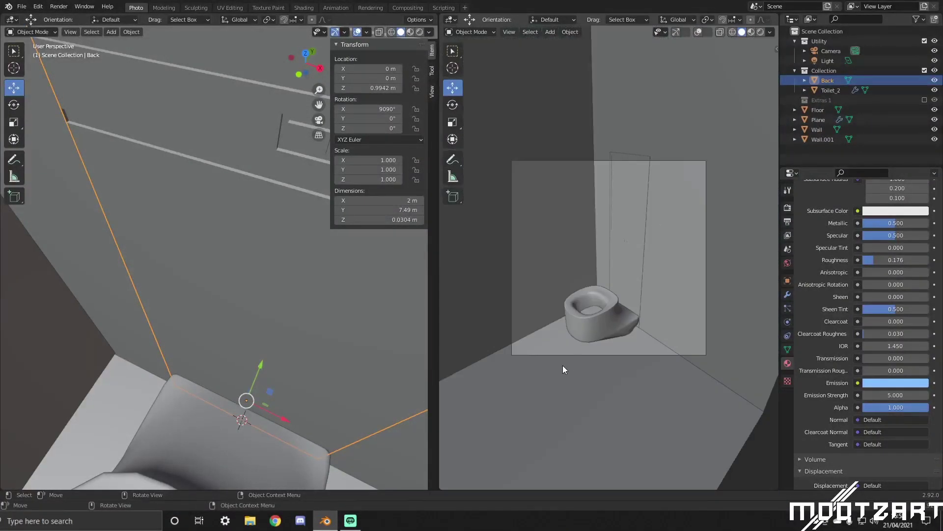
pyautogui.moveTo(258, 285)
pyautogui.mouseDown(button='middle')
pyautogui.moveTo(296, 256)
pyautogui.moveTo(264, 282)
pyautogui.moveTo(233, 282)
pyautogui.mouseUp(button='middle')
pyautogui.press('n')
pyautogui.scroll(-6, 295, 257)
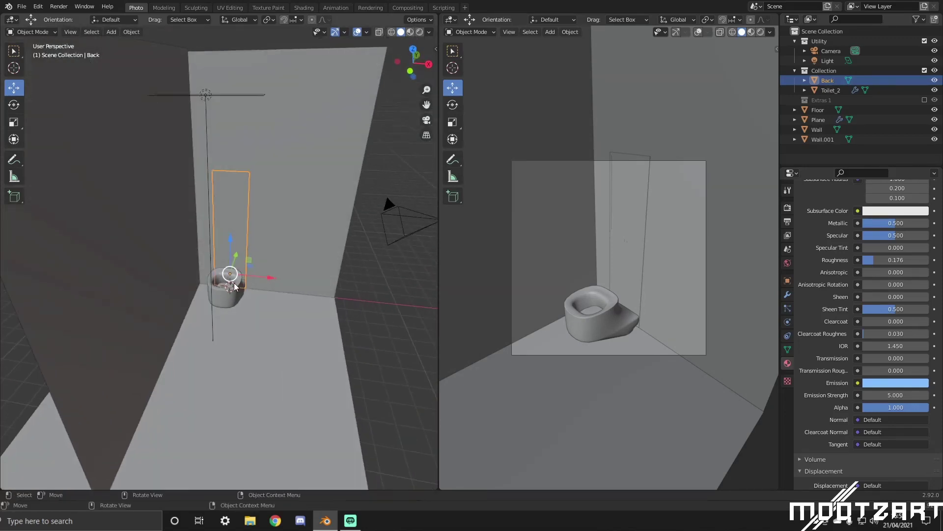
# Select the toilet, save the project as Toilet.blend, and start the final image render.
pyautogui.click(238, 298)
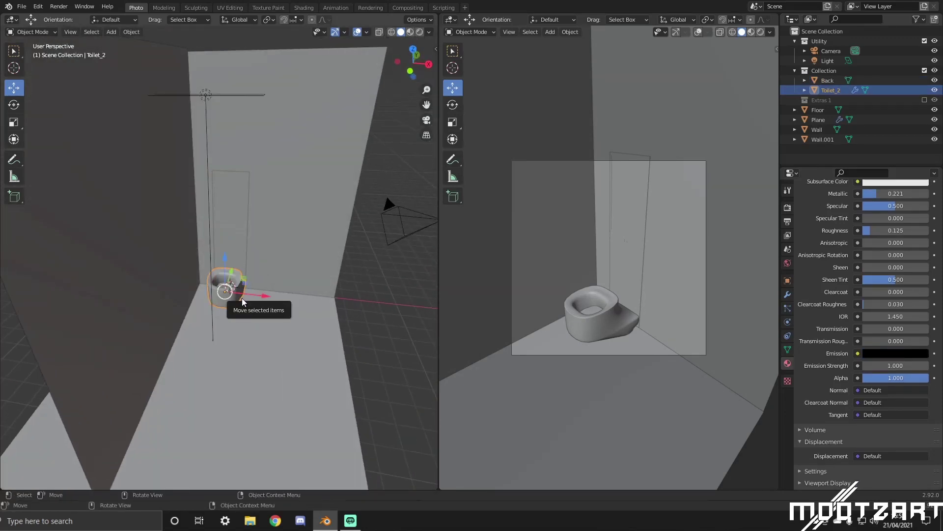
pyautogui.press('ctrl')
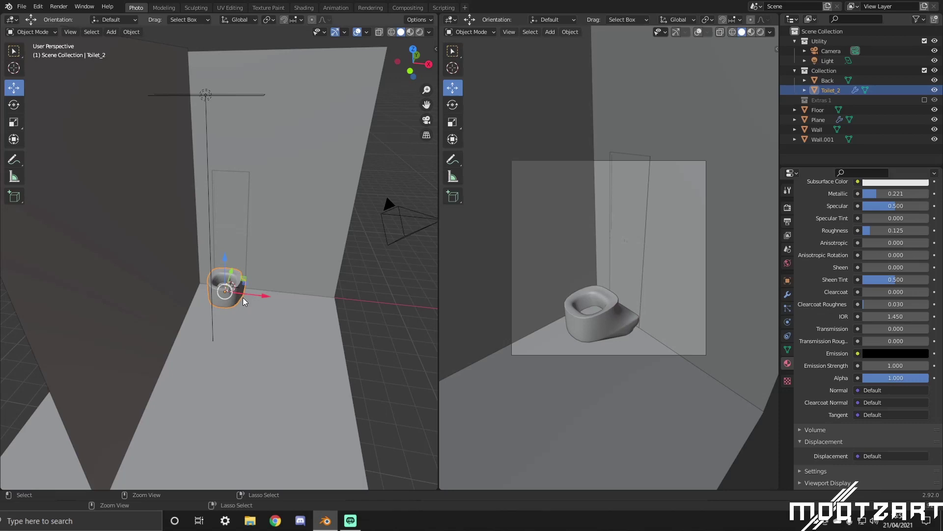
pyautogui.hotkey('ctrl', 's')
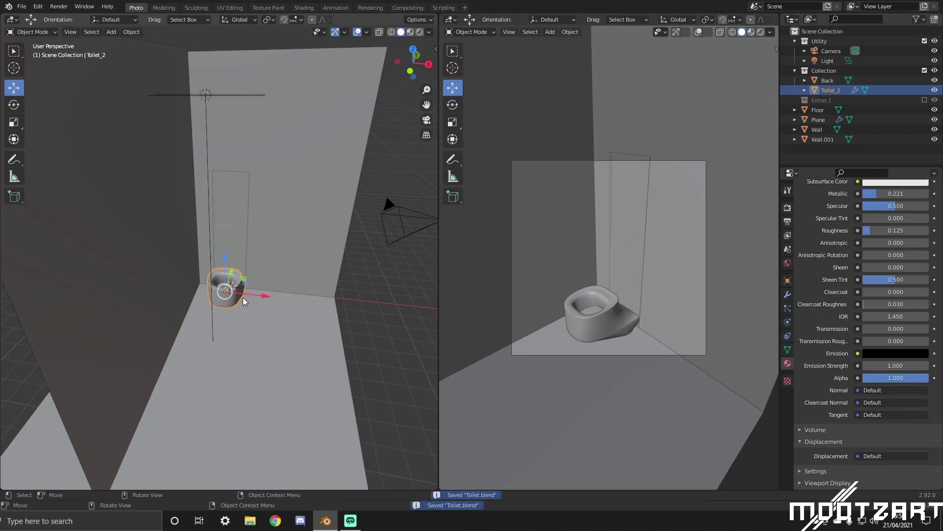
pyautogui.click(57, 7)
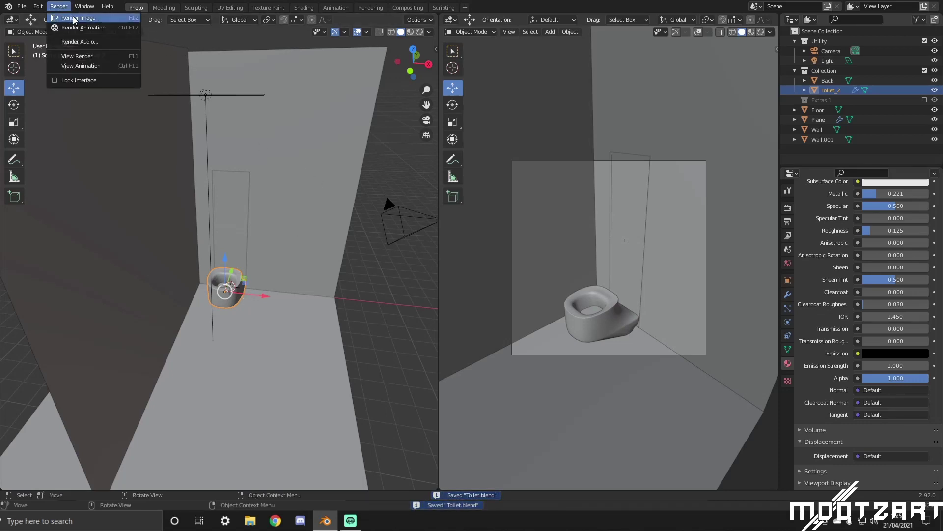
pyautogui.click(74, 19)
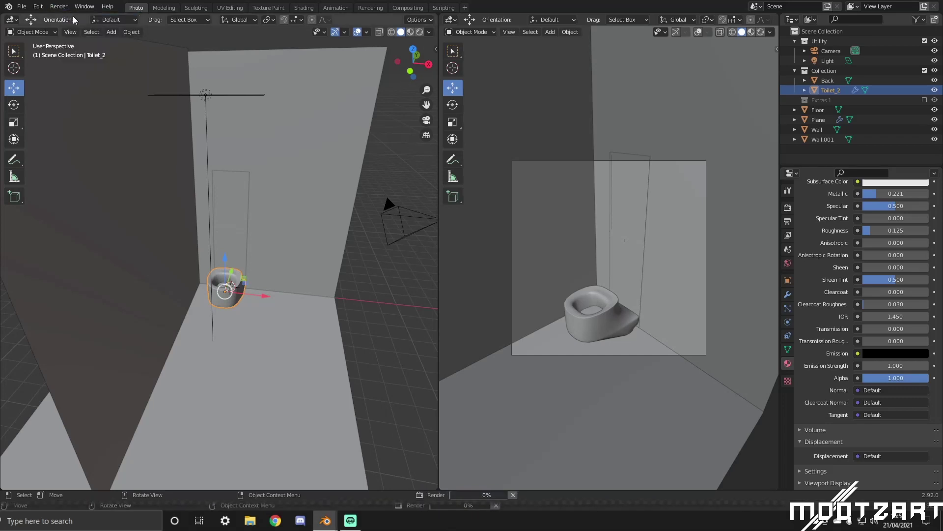